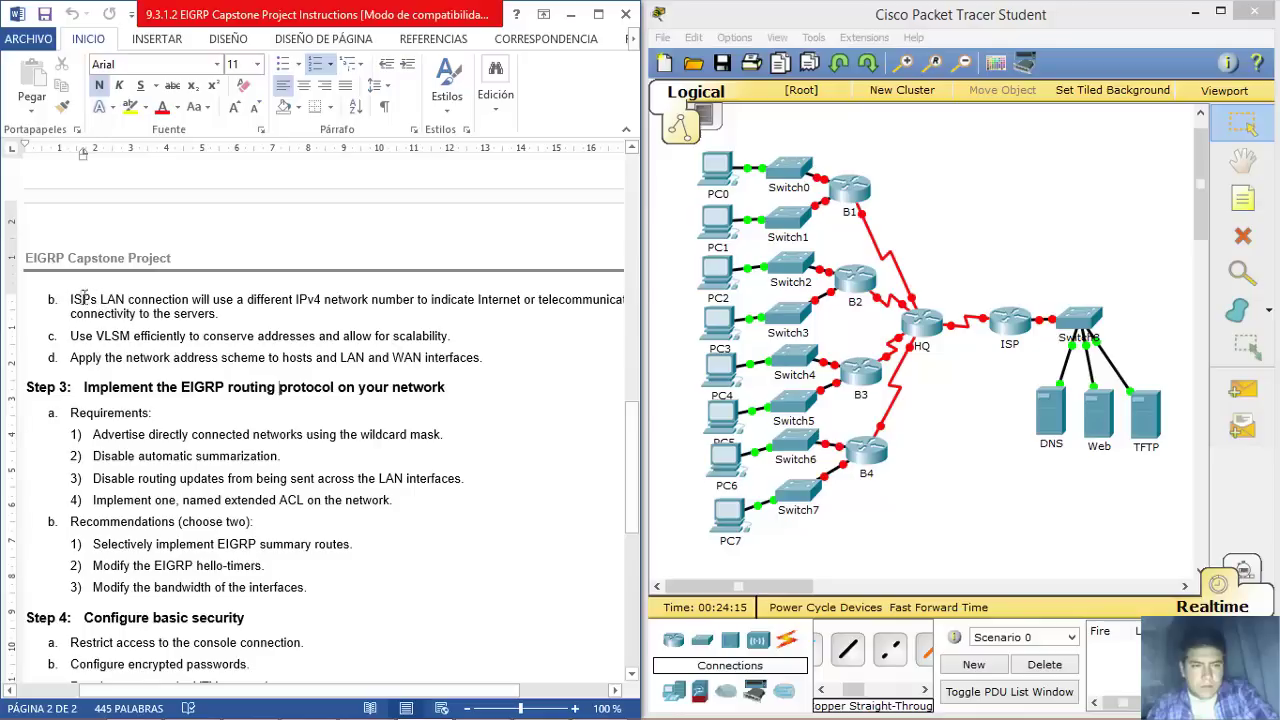
Read addressing items b to d of the project instructions, covering the ISP LAN, VLSM use and interface addressing.
{"action": "left_click_drag", "start_coordinate": [70, 298], "coordinate": [283, 296]}
{"action": "left_click_drag", "start_coordinate": [190, 290], "coordinate": [396, 296]}
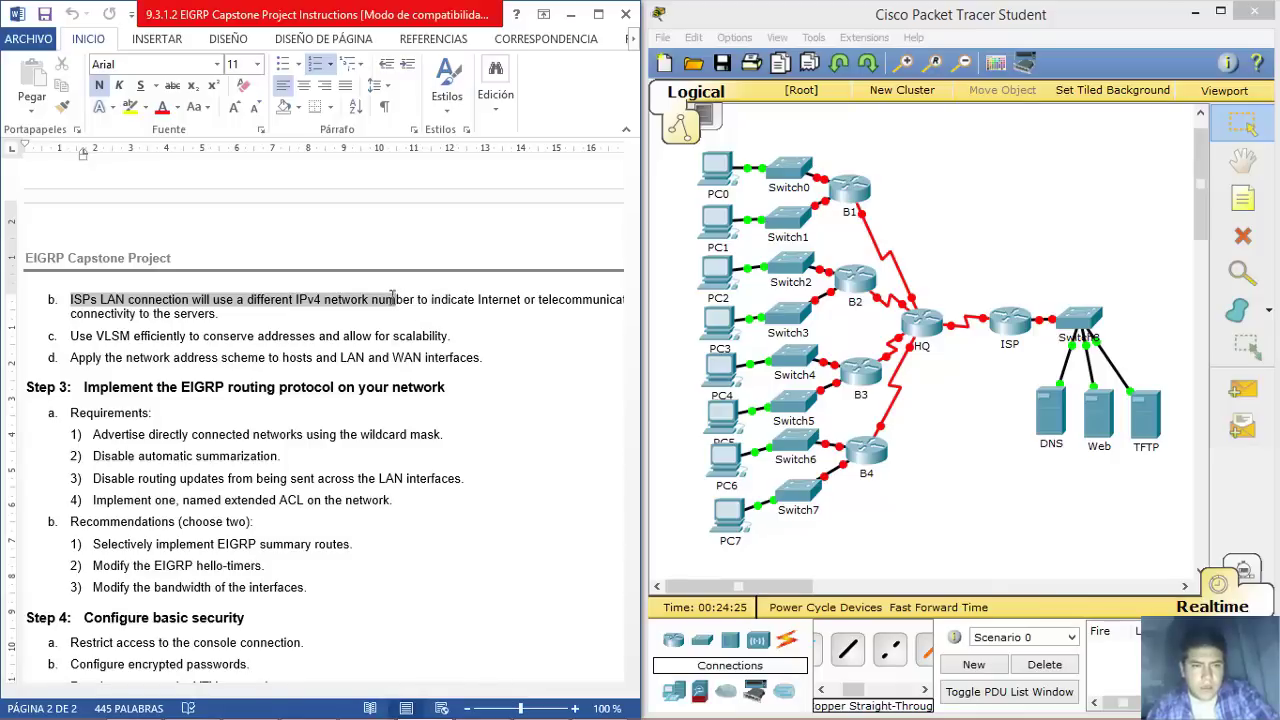
{"action": "left_click_drag", "start_coordinate": [384, 309], "coordinate": [385, 307]}
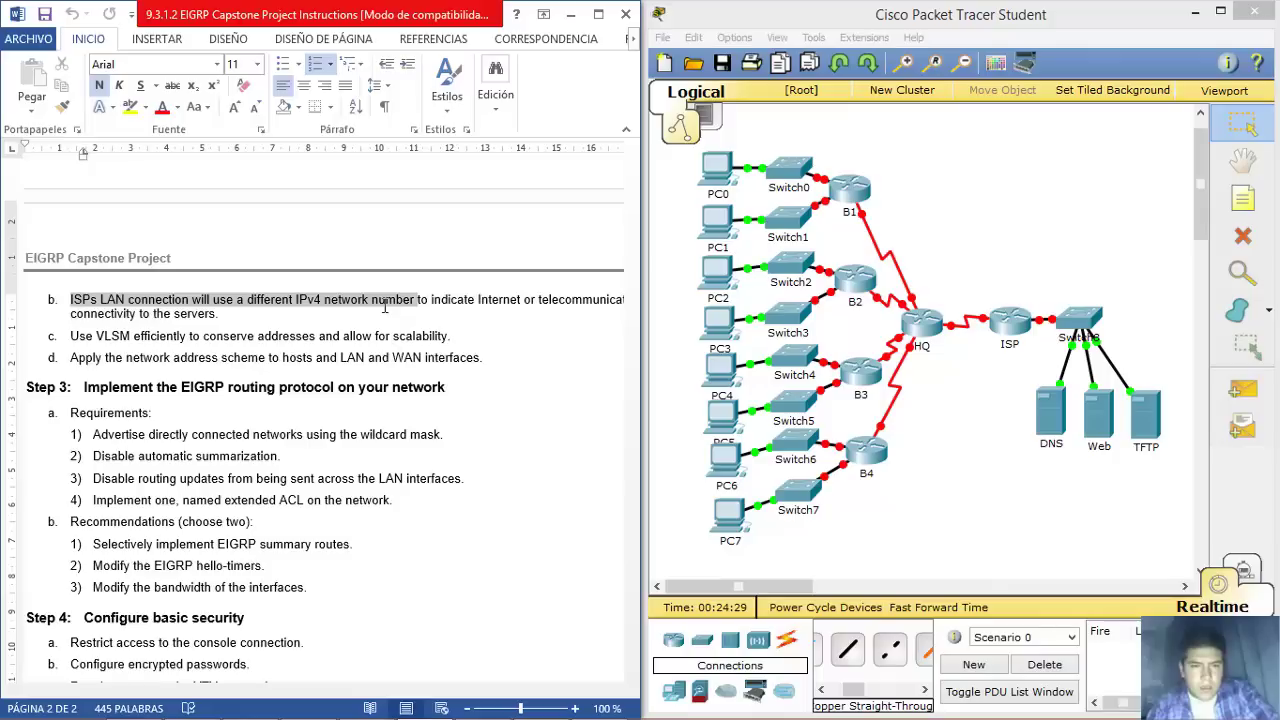
{"action": "left_click_drag", "start_coordinate": [382, 310], "coordinate": [386, 320]}
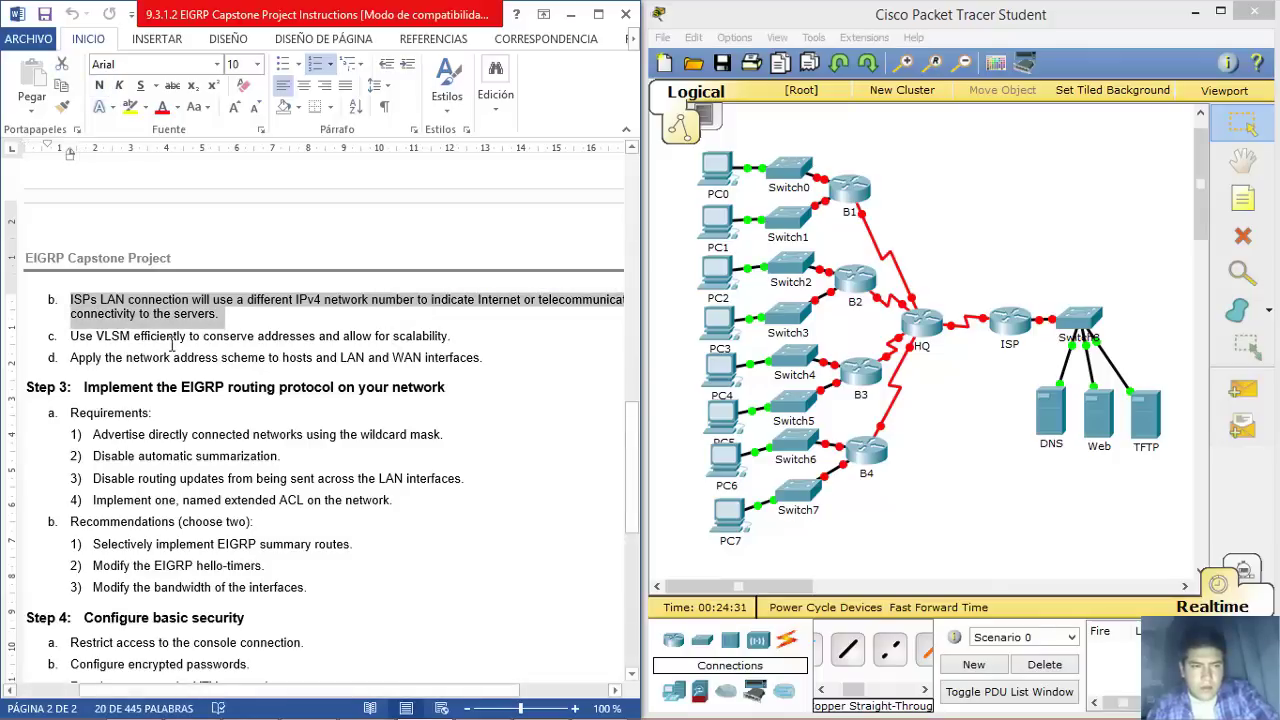
{"action": "left_click_drag", "start_coordinate": [70, 336], "coordinate": [451, 335]}
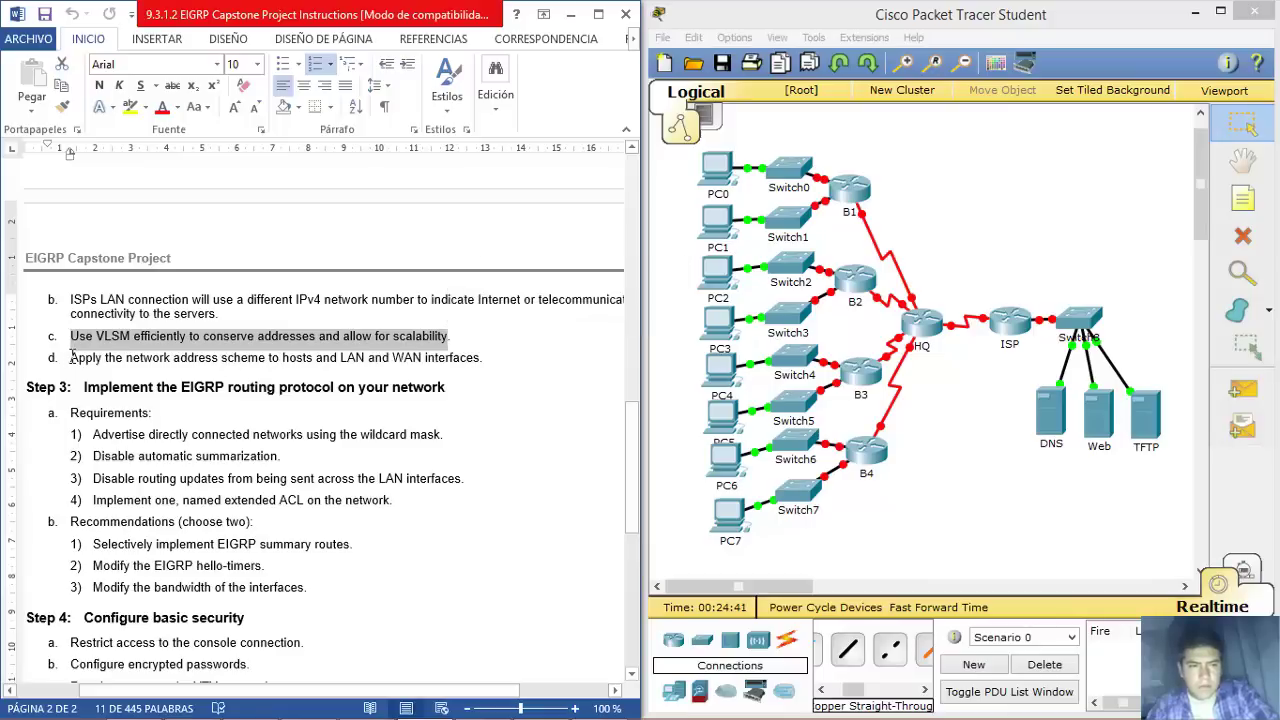
{"action": "left_click_drag", "start_coordinate": [73, 358], "coordinate": [455, 360]}
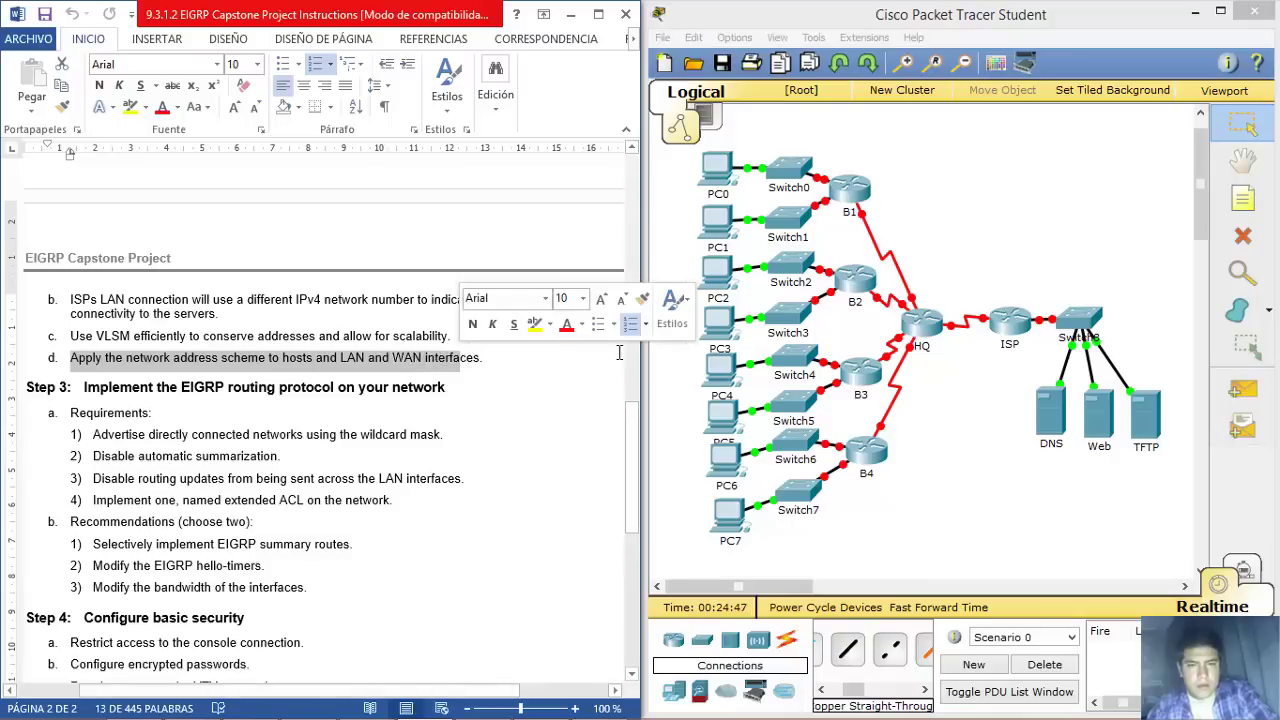
Switch to the subnetting_summary workbook in Excel and go to the 172.16.0.0/16 base network in row 164.
{"action": "left_click", "coordinate": [538, 703]}
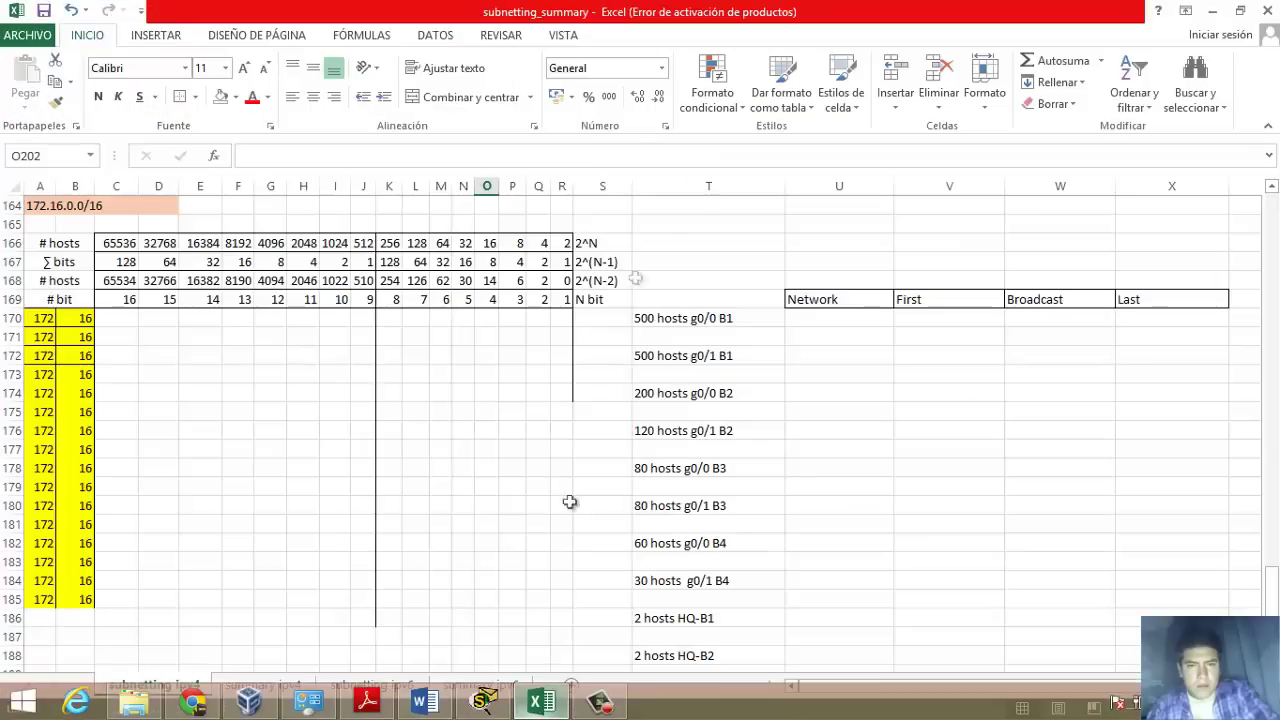
{"action": "left_click", "coordinate": [45, 205]}
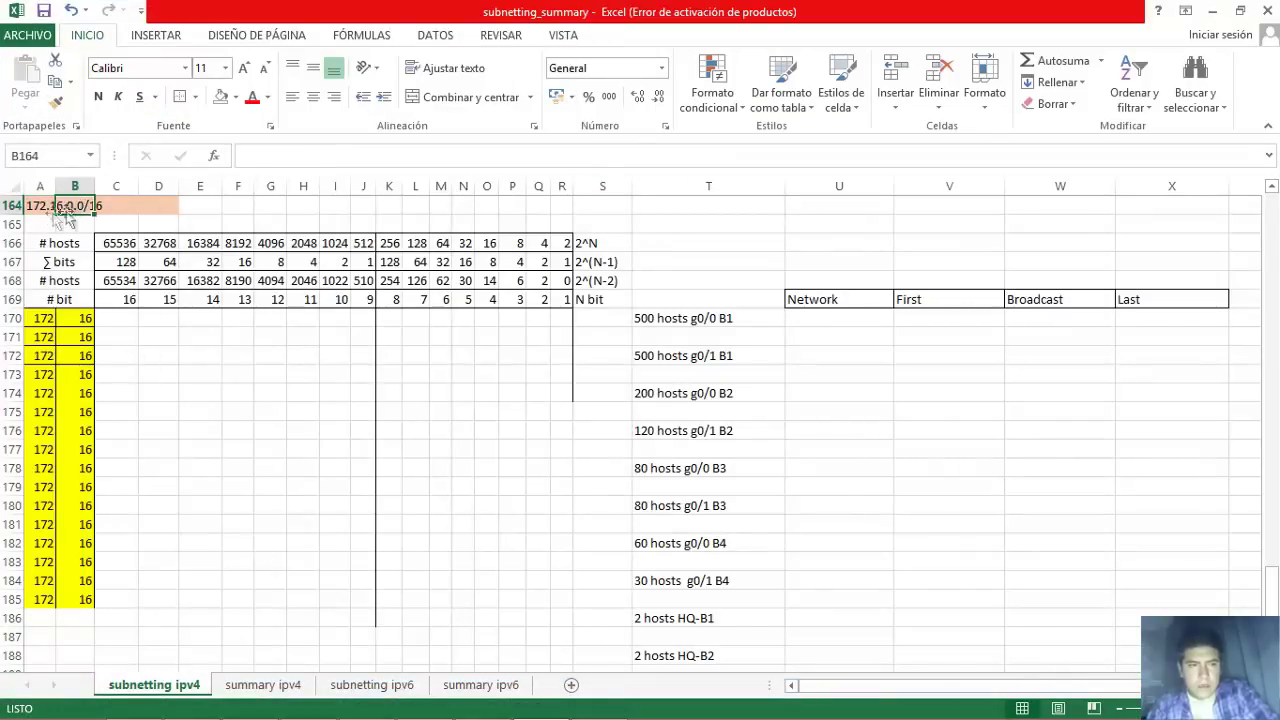
{"action": "left_click_drag", "start_coordinate": [54, 205], "coordinate": [143, 205]}
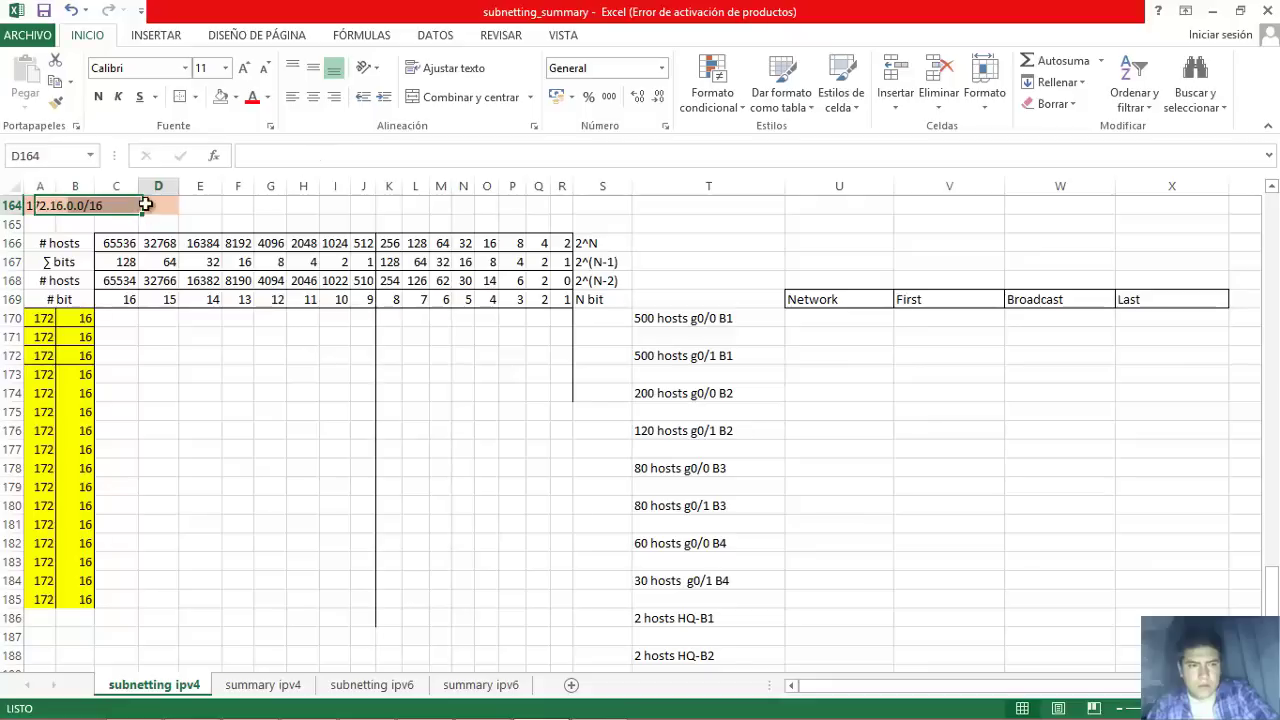
Enter 0 in each of the sixteen host bit cells of the first subnet row, C170:R170.
{"action": "left_click", "coordinate": [121, 318]}
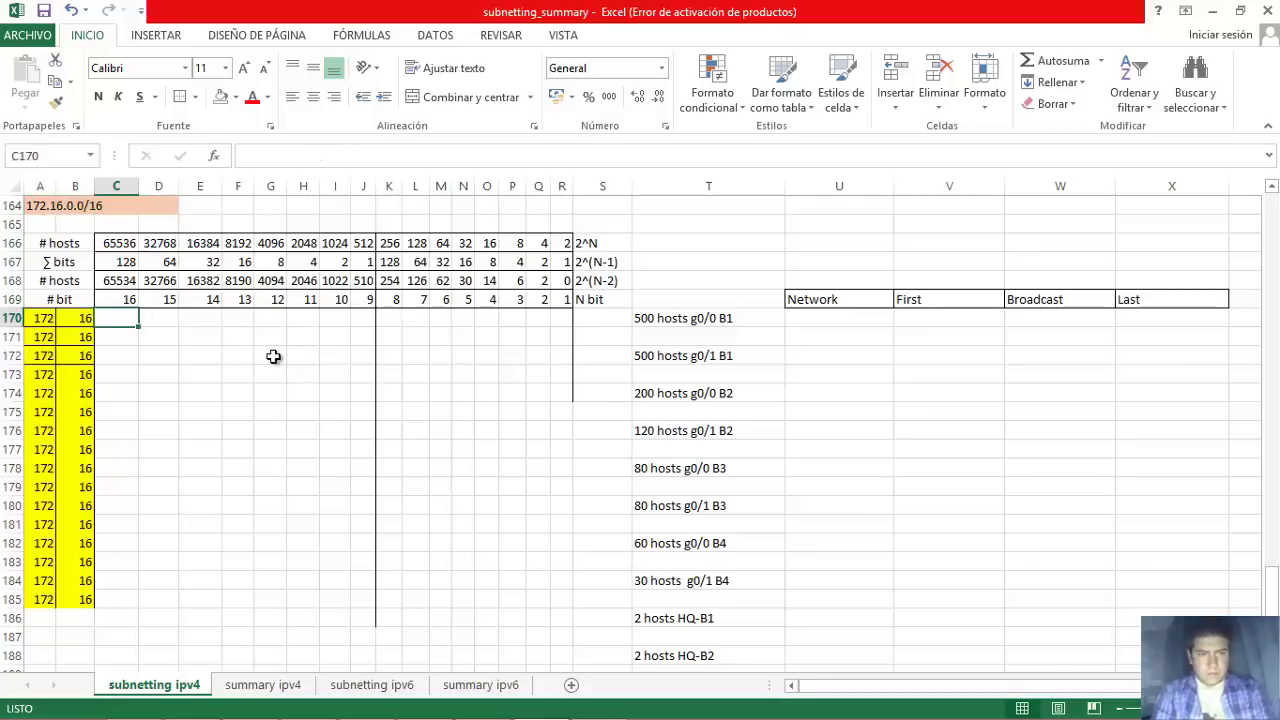
{"action": "type", "text": "0"}
{"action": "key", "text": "Tab"}
{"action": "type", "text": "0"}
{"action": "key", "text": "Tab"}
{"action": "type", "text": "0"}
{"action": "key", "text": "Tab"}
{"action": "type", "text": "0\t0"}
{"action": "key", "text": "Tab"}
{"action": "type", "text": "0"}
{"action": "key", "text": "Tab"}
{"action": "type", "text": "0"}
{"action": "key", "text": "Tab"}
{"action": "type", "text": "0"}
{"action": "key", "text": "Tab"}
{"action": "type", "text": "0"}
{"action": "key", "text": "Tab"}
{"action": "type", "text": "0\t0"}
{"action": "key", "text": "Tab"}
{"action": "type", "text": "0\t0"}
{"action": "key", "text": "Tab"}
{"action": "type", "text": "0"}
{"action": "key", "text": "Tab"}
{"action": "type", "text": "0"}
{"action": "key", "text": "Tab"}
{"action": "type", "text": "0"}
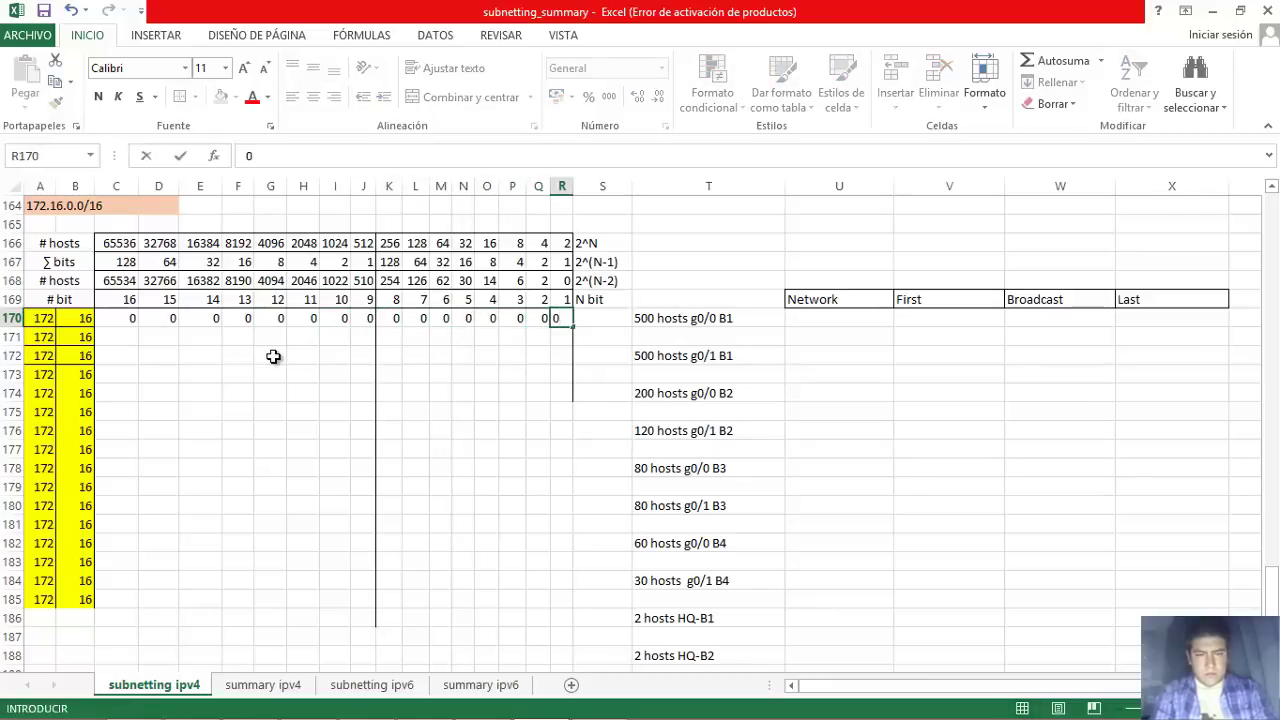
{"action": "key", "text": "Return"}
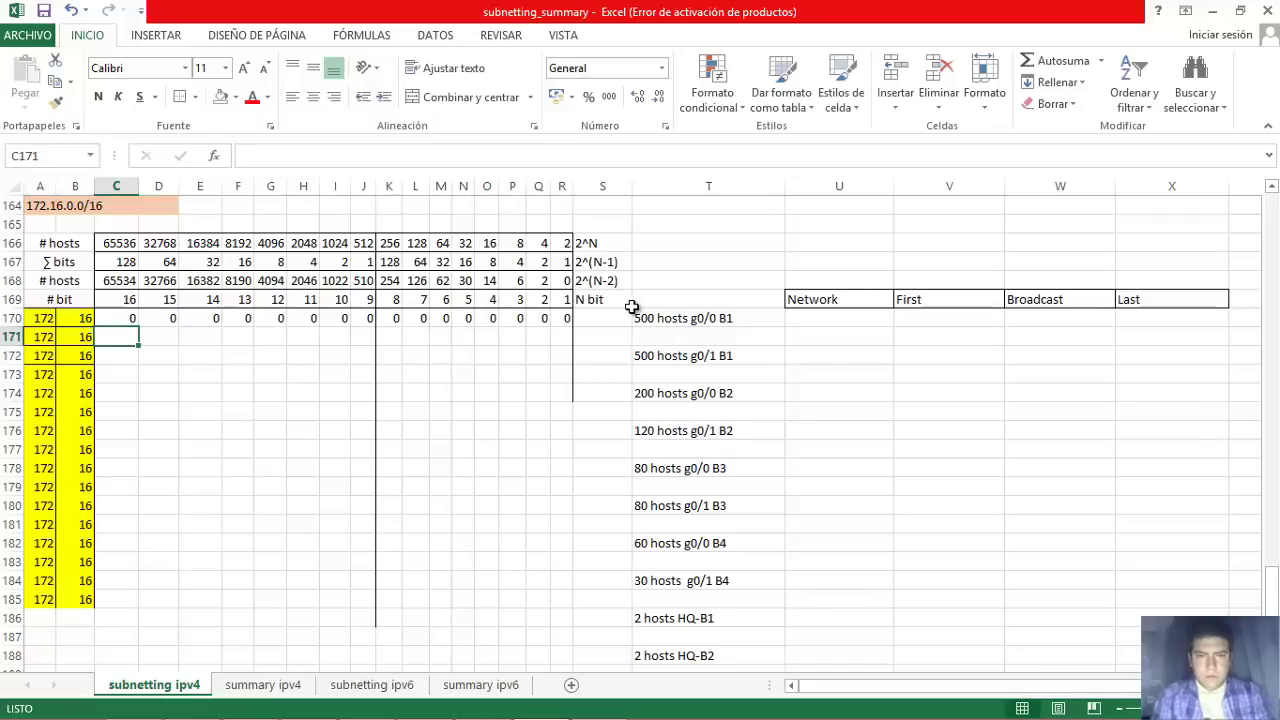
Compare the 500 hosts g0/0 B1 requirement with the usable host counts in row 168.
{"action": "left_click", "coordinate": [660, 576]}
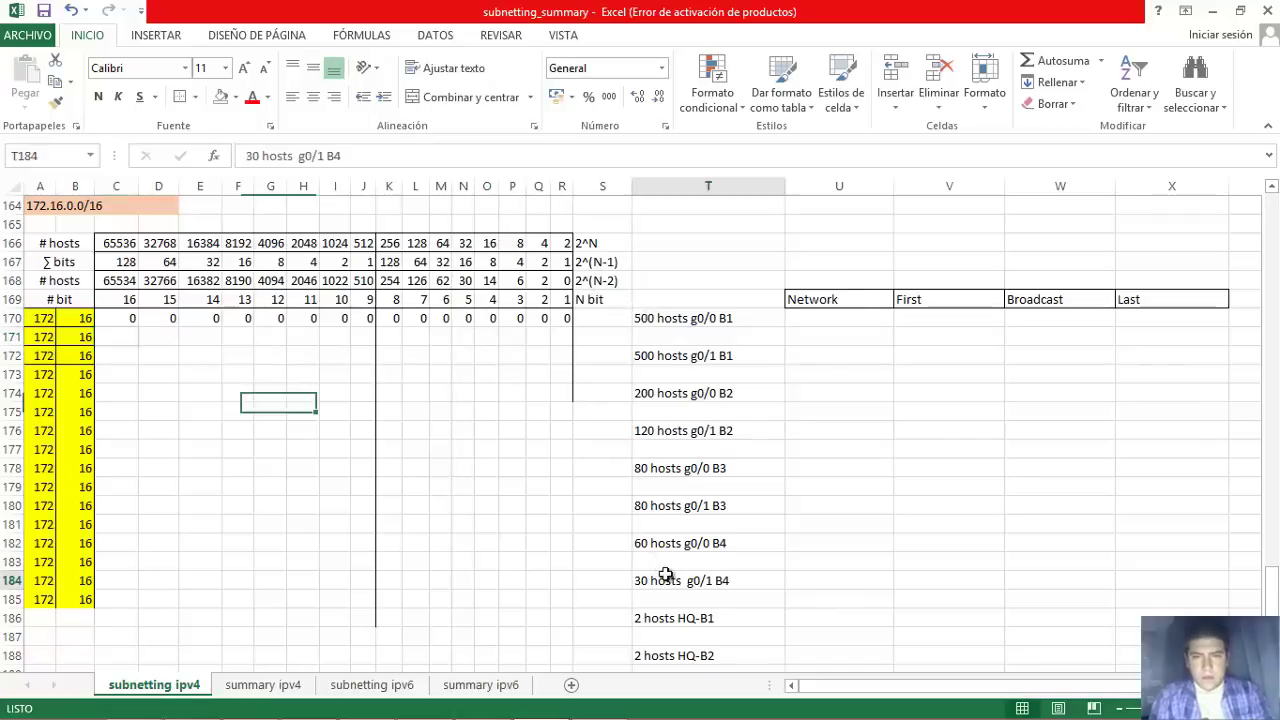
{"action": "left_click", "coordinate": [673, 320]}
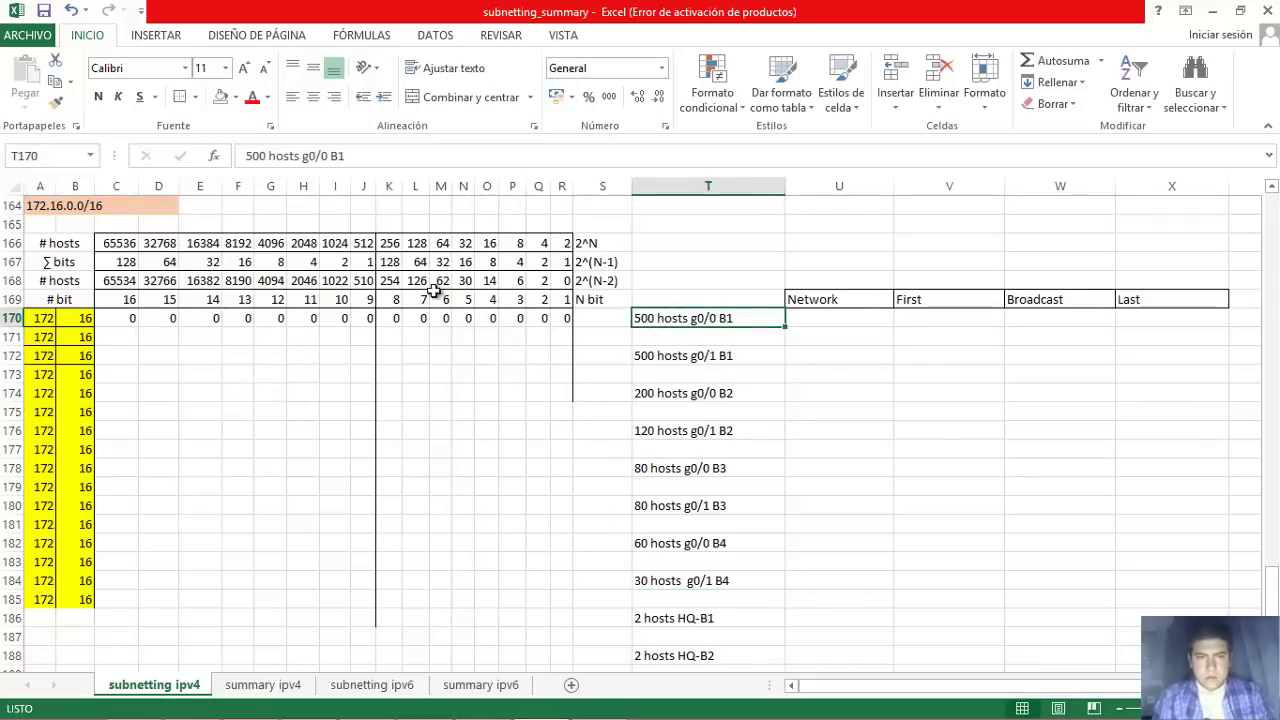
{"action": "left_click", "coordinate": [365, 285]}
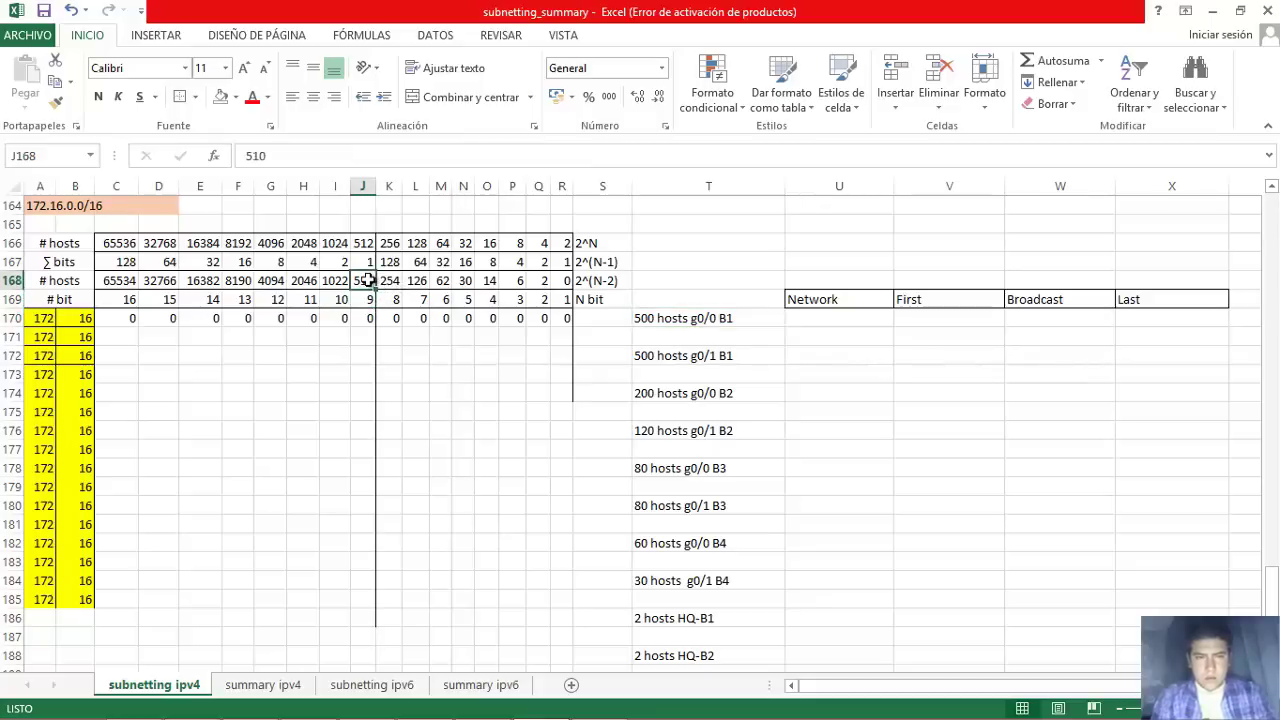
Shade the subnet bits C170:I170 in standard yellow and copy them down into C171:I171.
{"action": "left_click", "coordinate": [343, 317]}
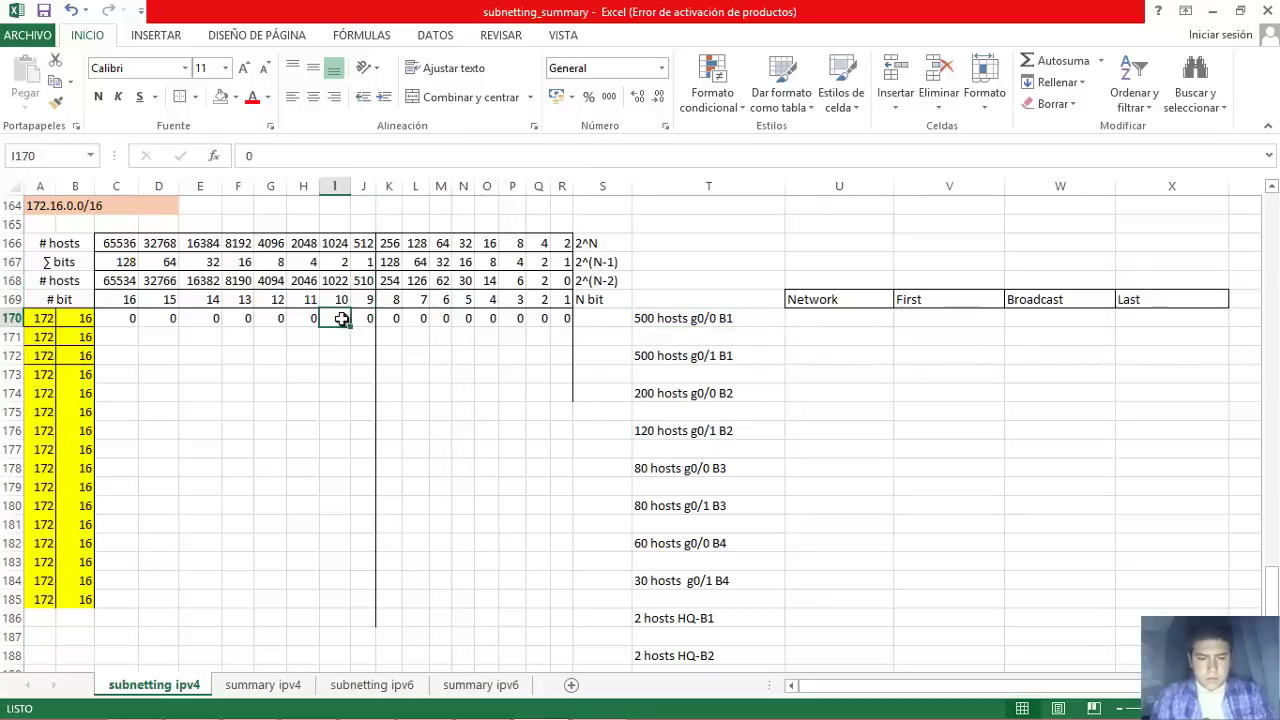
{"action": "left_click_drag", "start_coordinate": [349, 326], "coordinate": [128, 320]}
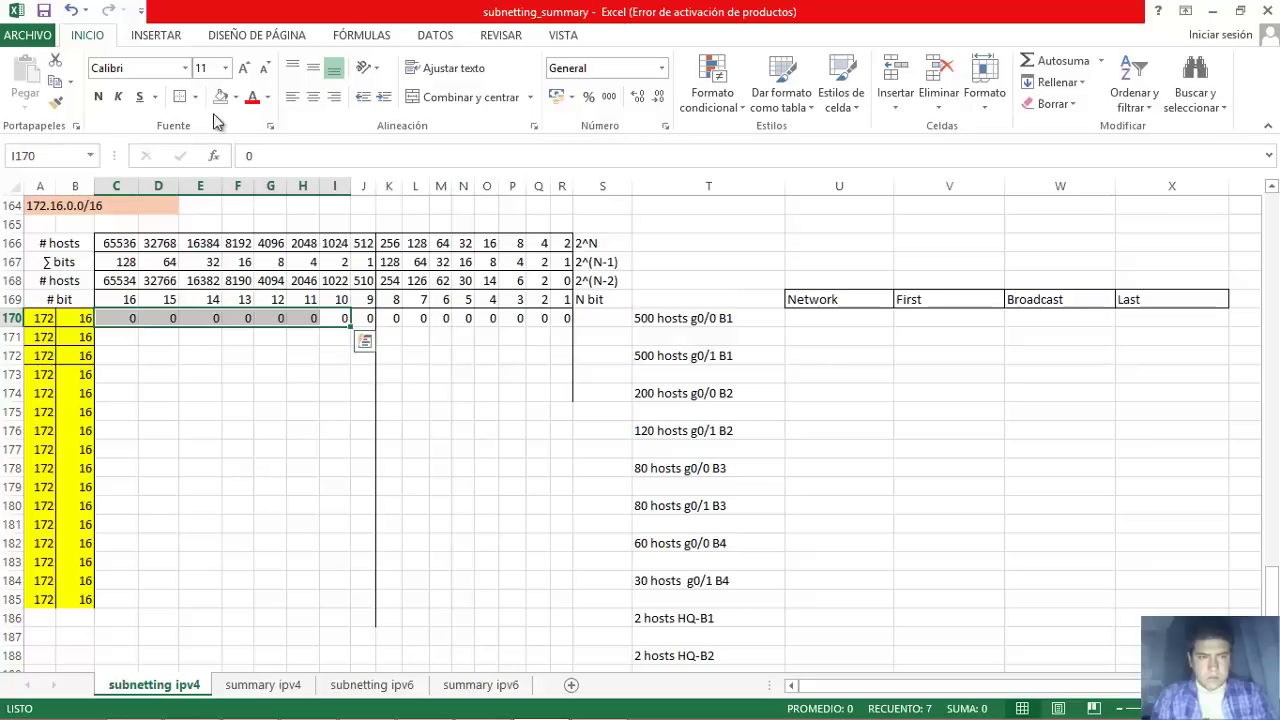
{"action": "left_click", "coordinate": [235, 97]}
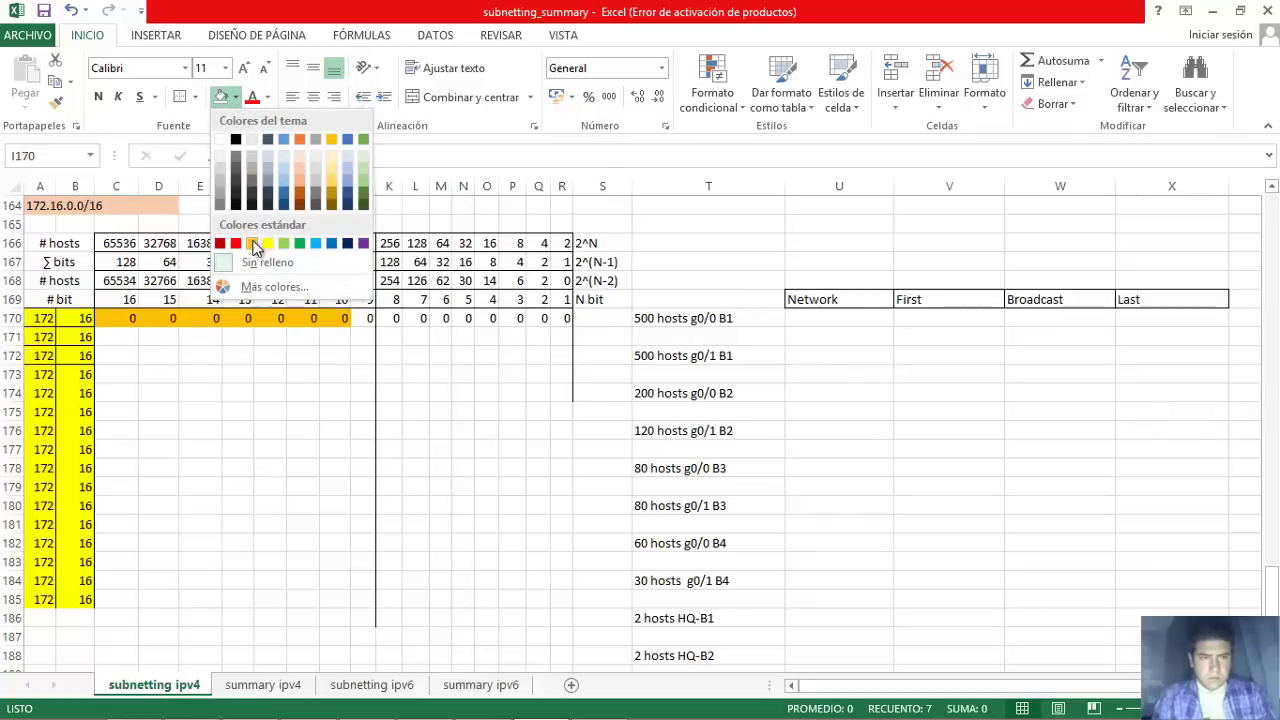
{"action": "left_click", "coordinate": [267, 244]}
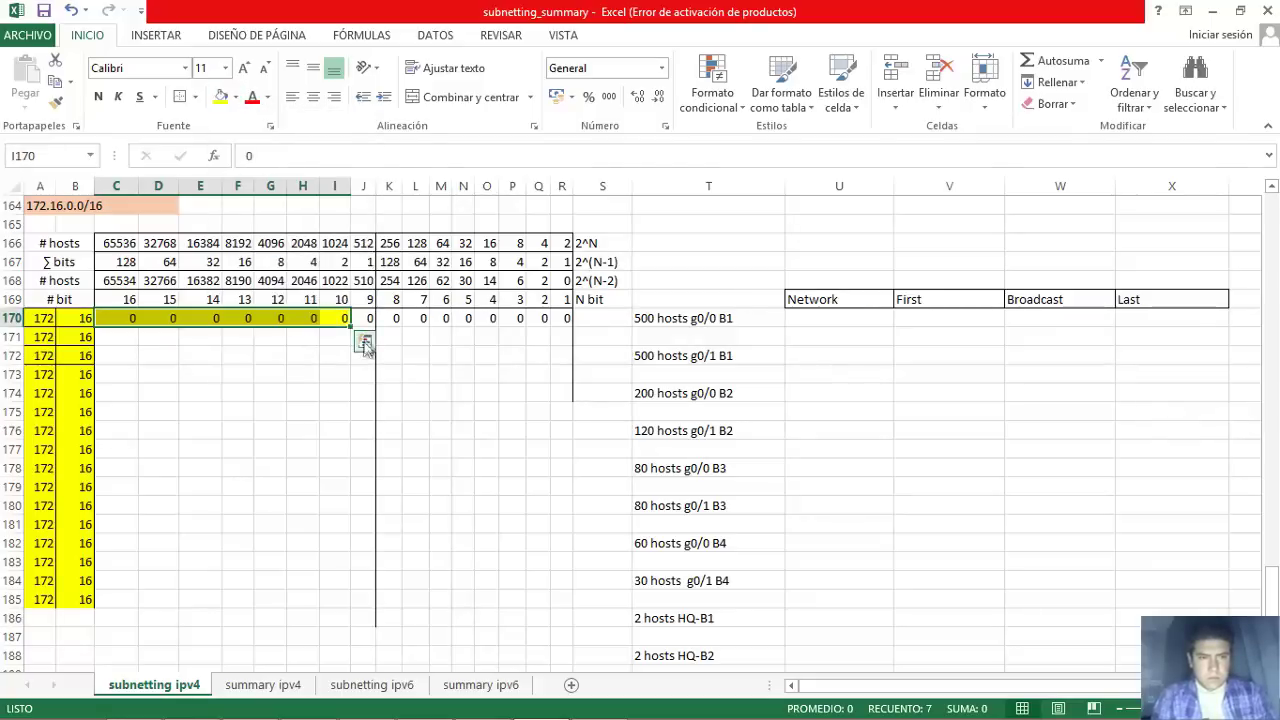
{"action": "left_click", "coordinate": [438, 338]}
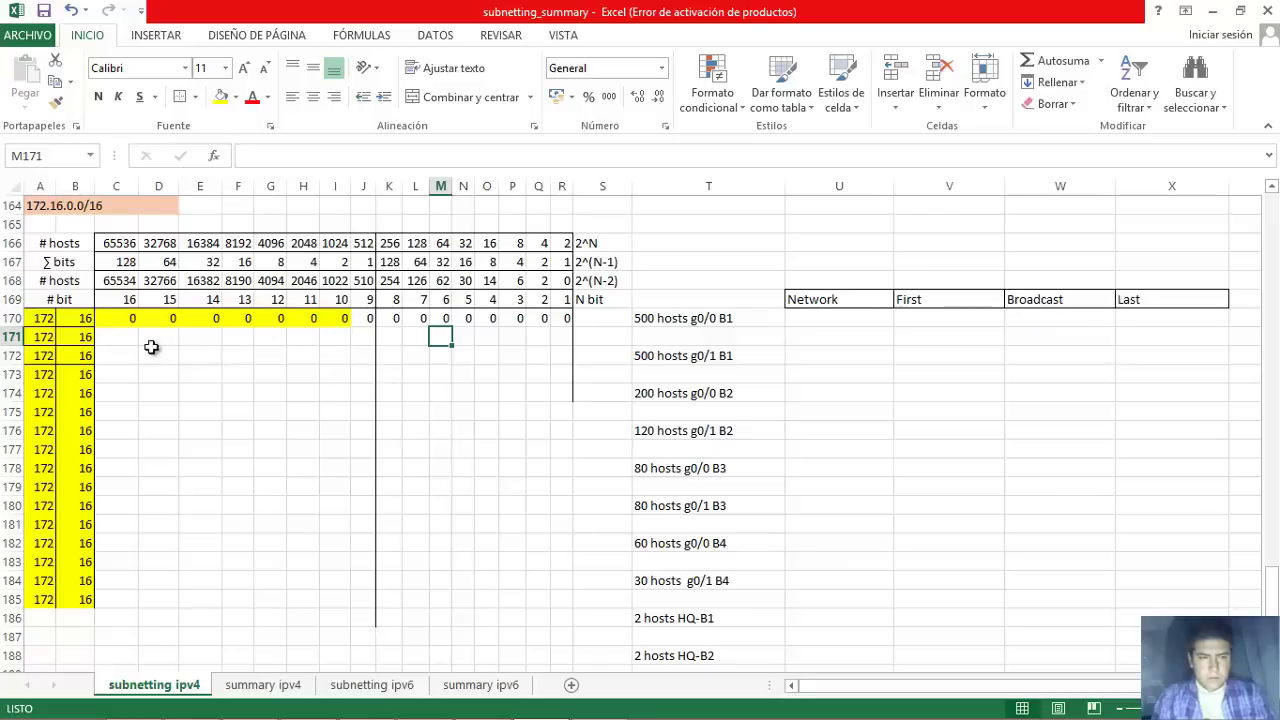
{"action": "left_click_drag", "start_coordinate": [343, 318], "coordinate": [117, 318]}
{"action": "left_click_drag", "start_coordinate": [351, 327], "coordinate": [355, 345]}
Enter 1 in each of the nine host bit cells J171:R171.
{"action": "left_click", "coordinate": [360, 337]}
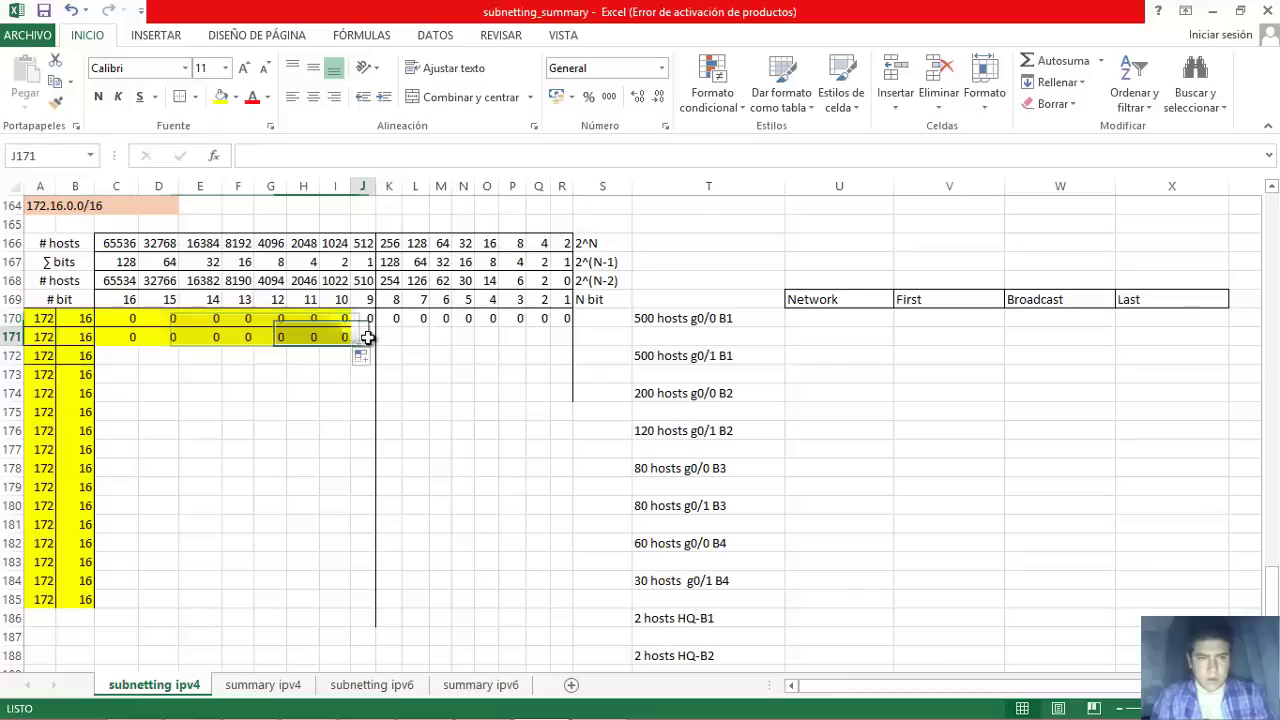
{"action": "type", "text": "1"}
{"action": "key", "text": "Tab"}
{"action": "type", "text": "1"}
{"action": "key", "text": "Tab"}
{"action": "type", "text": "1"}
{"action": "key", "text": "Tab"}
{"action": "type", "text": "1"}
{"action": "key", "text": "Tab"}
{"action": "type", "text": "1"}
{"action": "key", "text": "Tab"}
{"action": "type", "text": "1"}
{"action": "key", "text": "Tab"}
{"action": "type", "text": "1"}
{"action": "key", "text": "Tab"}
{"action": "type", "text": "1"}
{"action": "key", "text": "Tab"}
{"action": "type", "text": "1"}
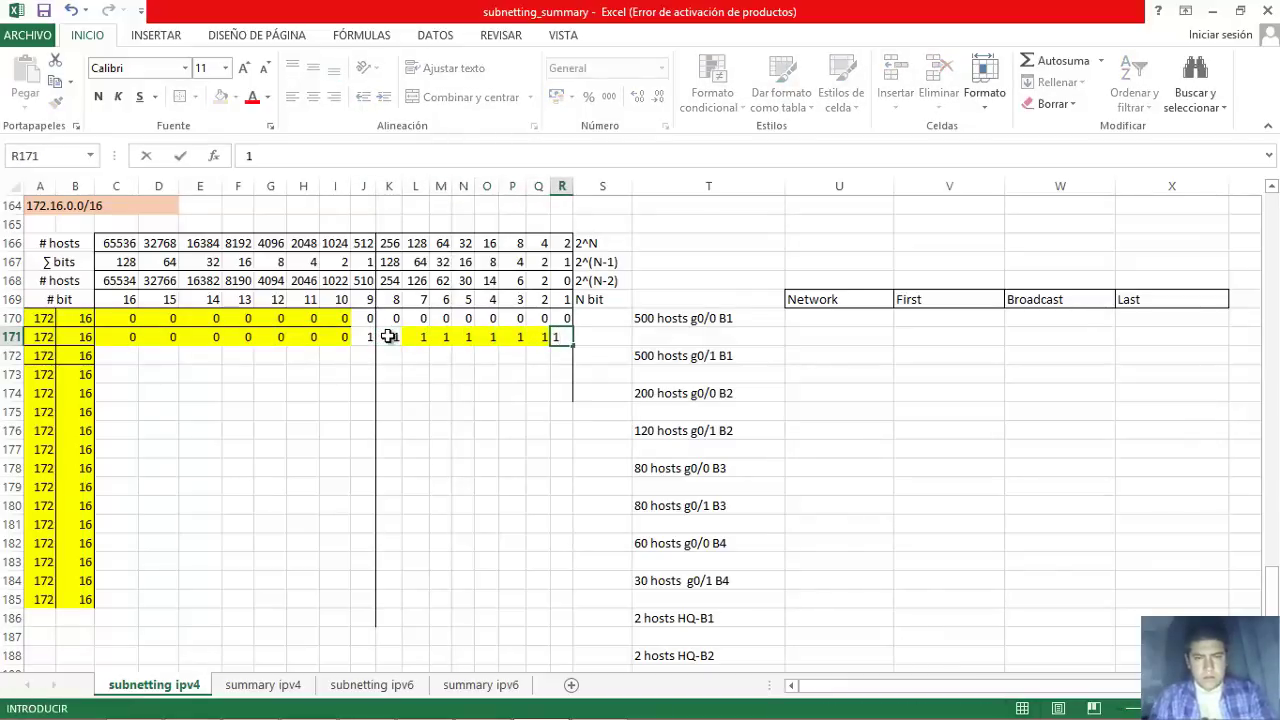
{"action": "key", "text": "Tab"}
Remove the yellow fill from the host bits in L171:R171.
{"action": "key", "text": "Left"}
{"action": "key", "text": "shift+Left"}
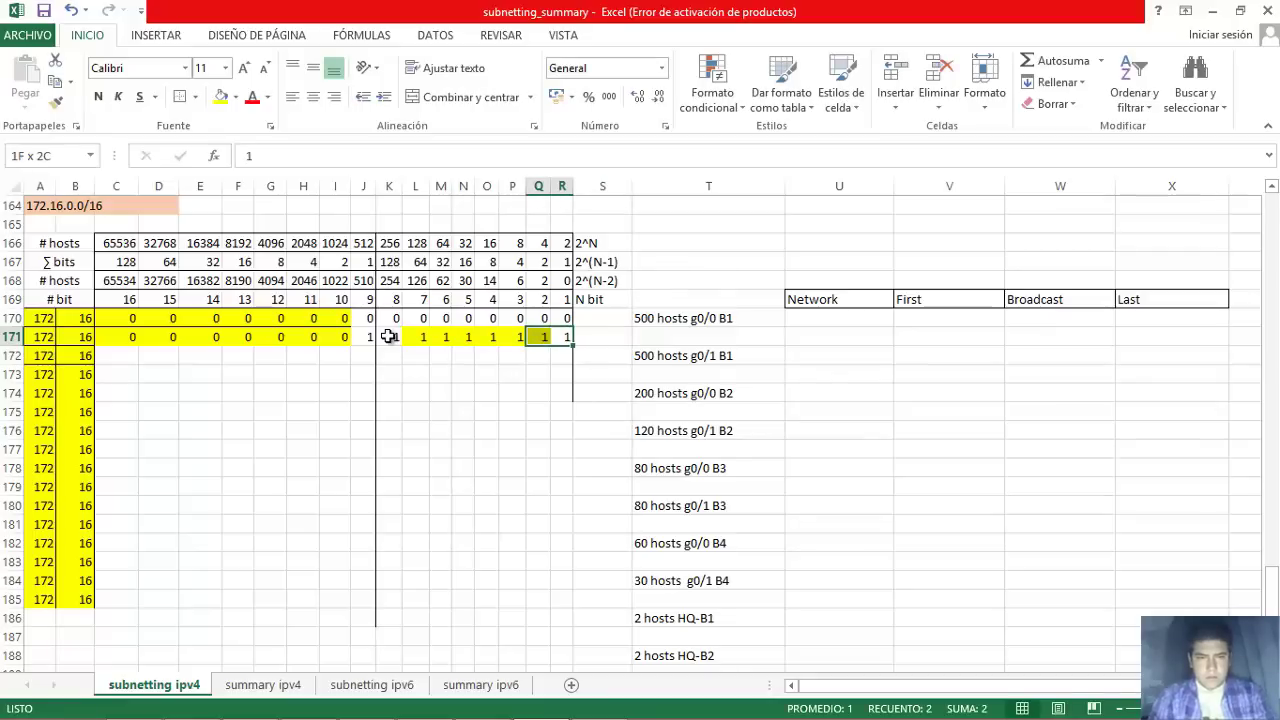
{"action": "key", "text": "shift+Left"}
{"action": "key", "text": "shift+Left"}
{"action": "key", "text": "shift+Left"}
{"action": "key", "text": "shift+Left"}
{"action": "key", "text": "shift+Left"}
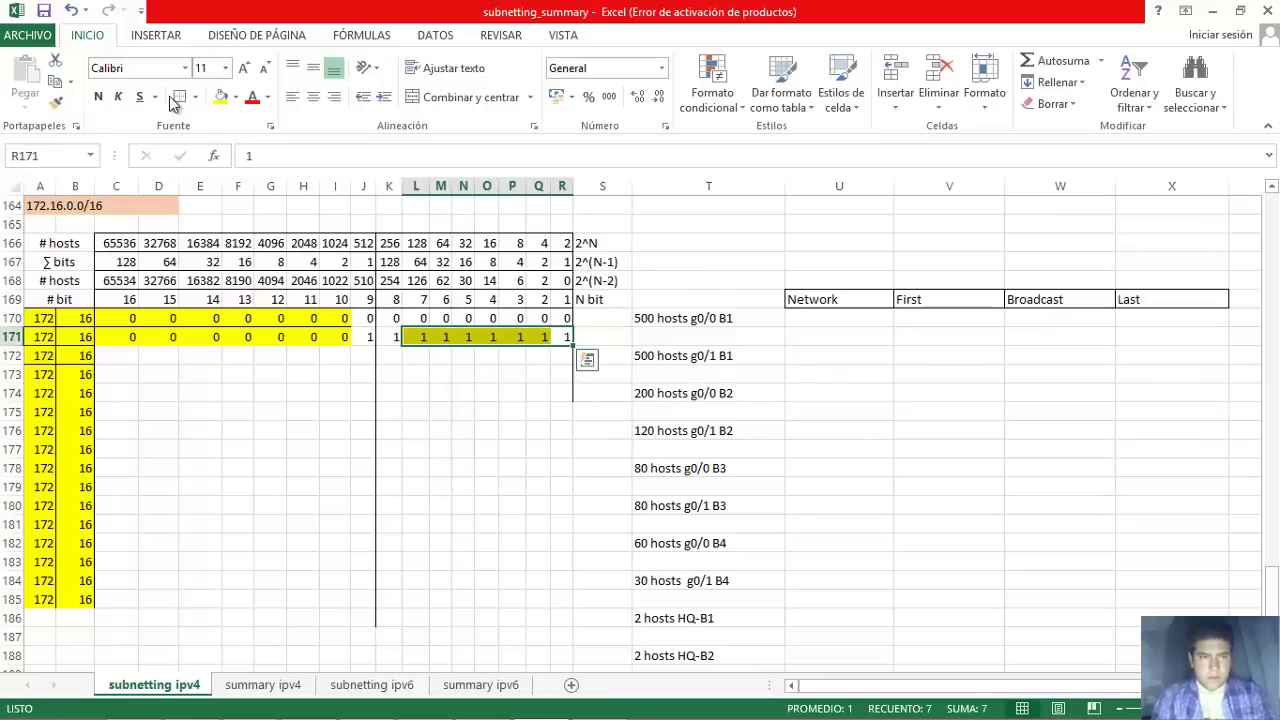
{"action": "left_click", "coordinate": [236, 97]}
{"action": "left_click", "coordinate": [286, 262]}
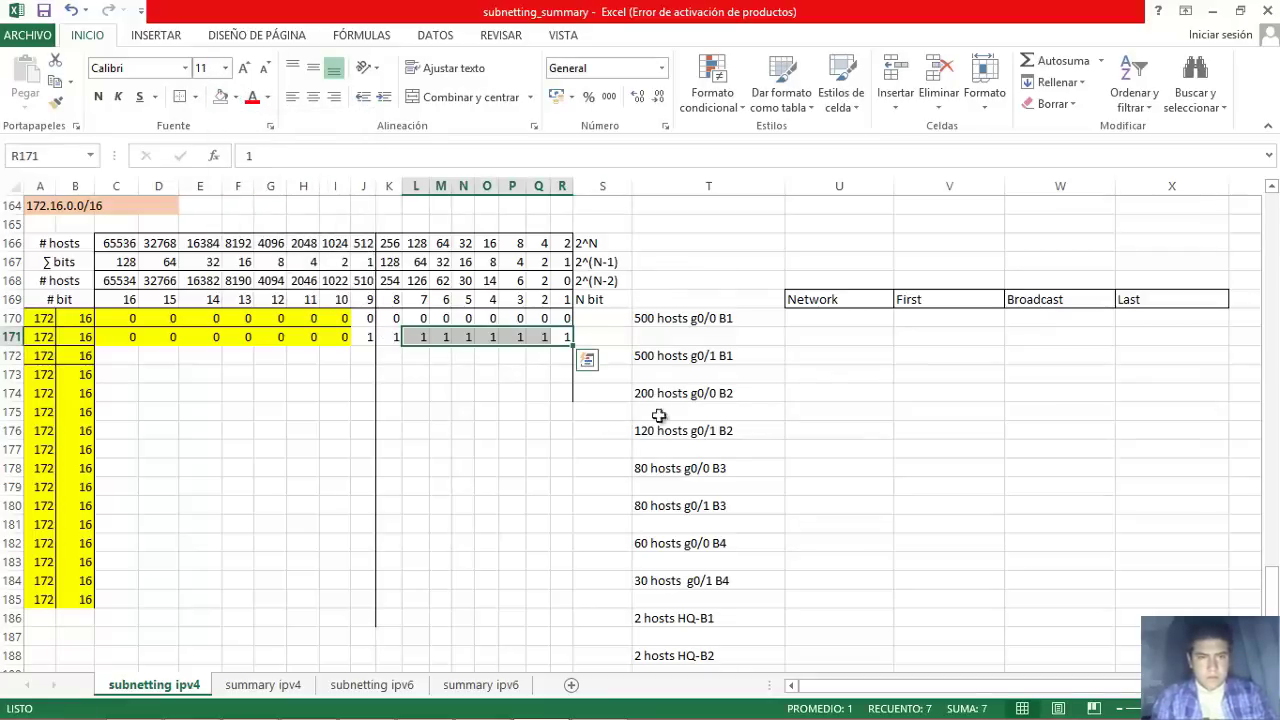
Enter 172.16.0.0/23 as the Network address for 500 hosts g0/0 B1 in U170.
{"action": "left_click", "coordinate": [825, 320]}
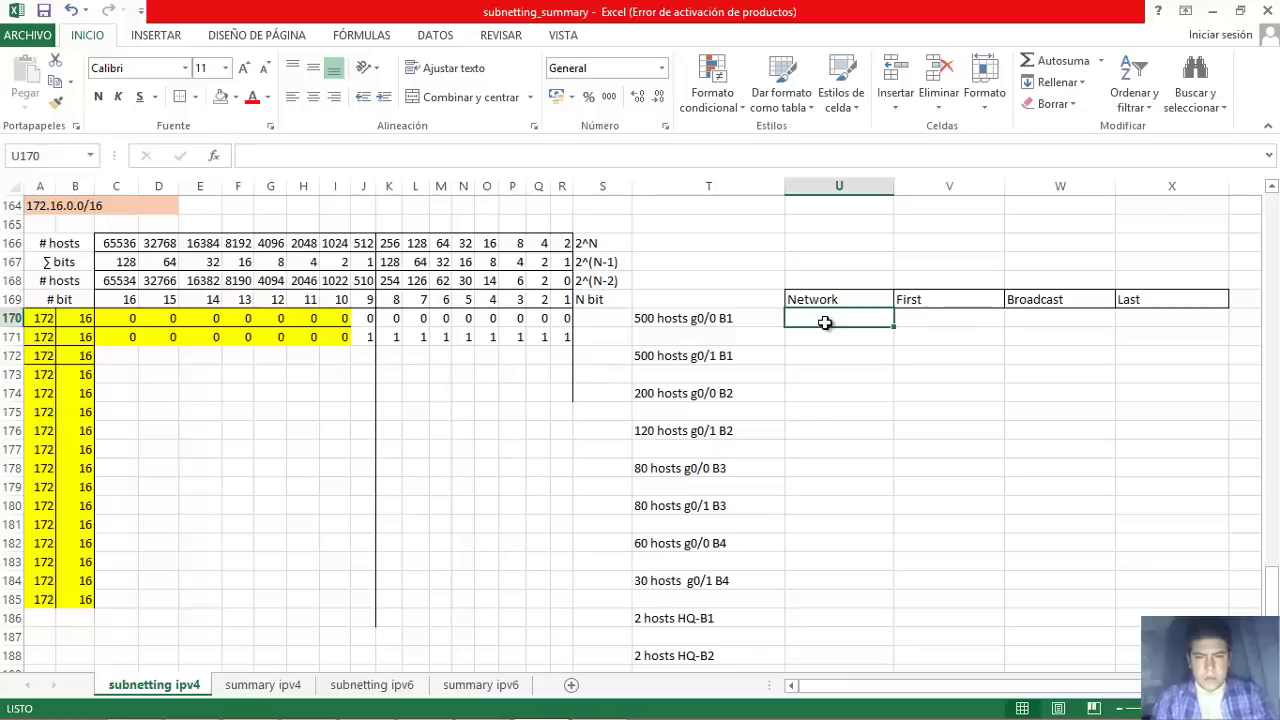
{"action": "type", "text": "172.16.0.0/23"}
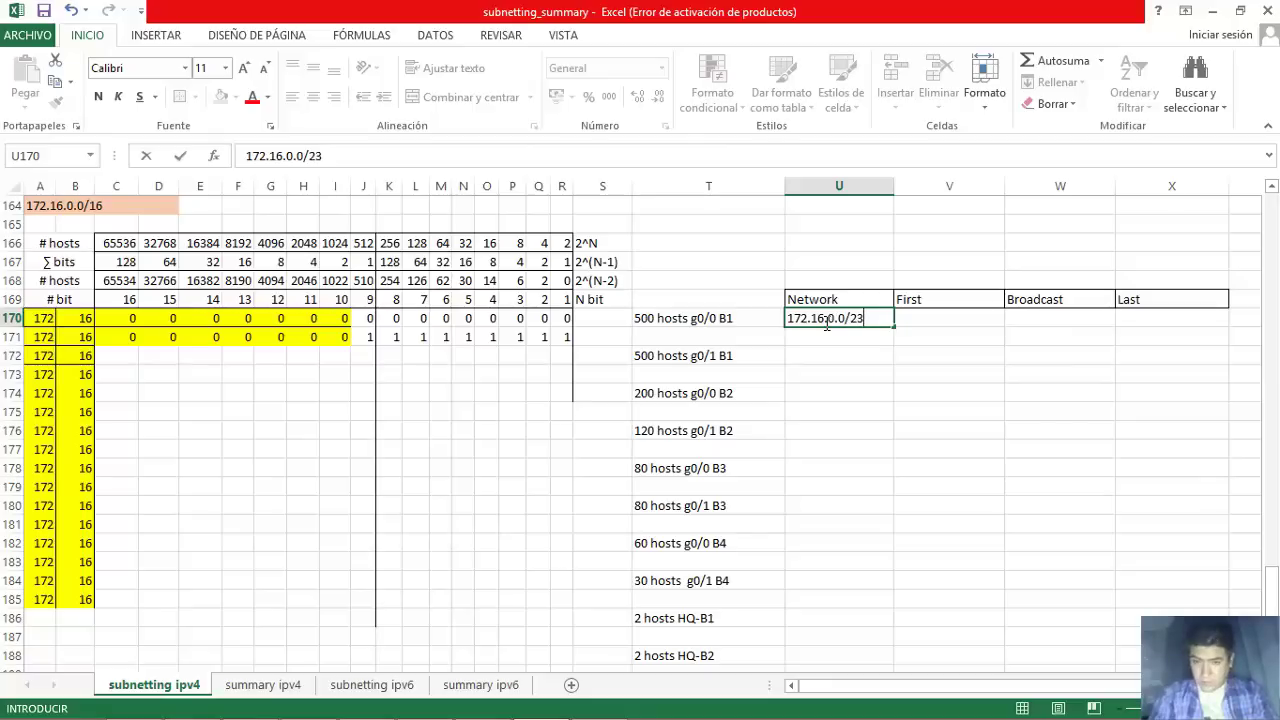
{"action": "key", "text": "Tab"}
Copy the network address from U170 into the First, Broadcast and Last cells V170, W170 and X170.
{"action": "left_click", "coordinate": [851, 320]}
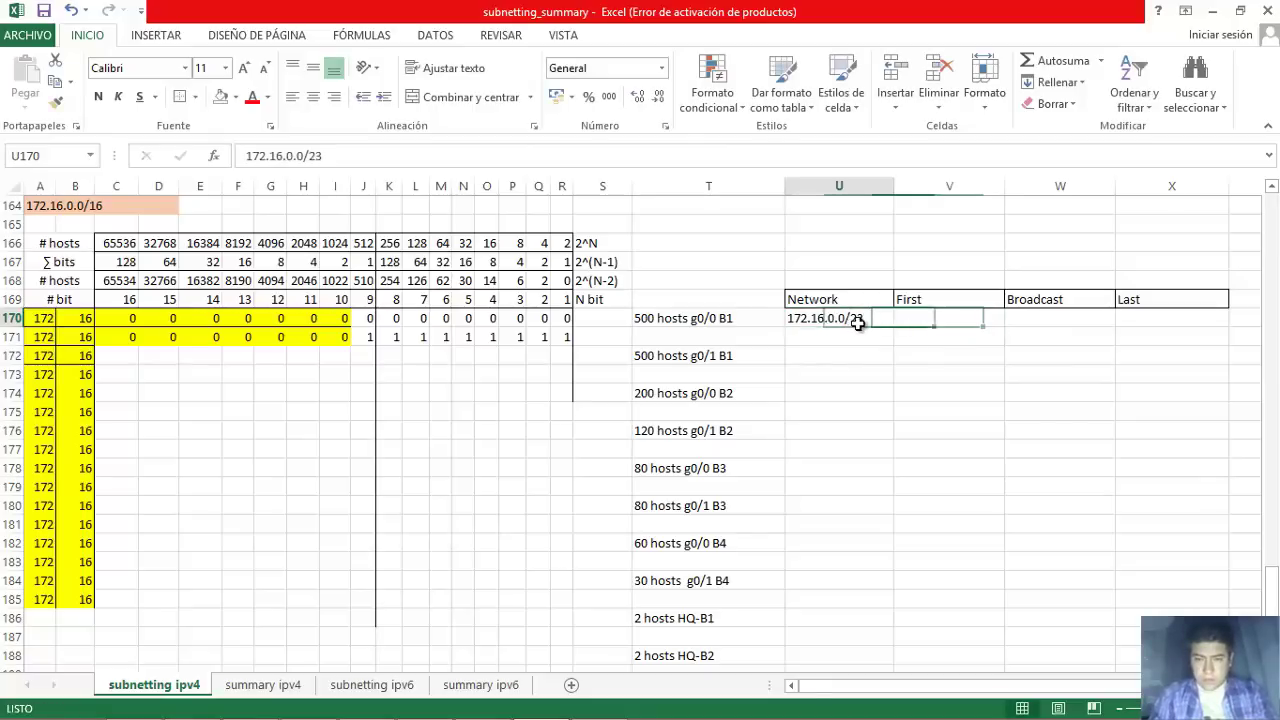
{"action": "key", "text": "ctrl+c"}
{"action": "left_click", "coordinate": [935, 317]}
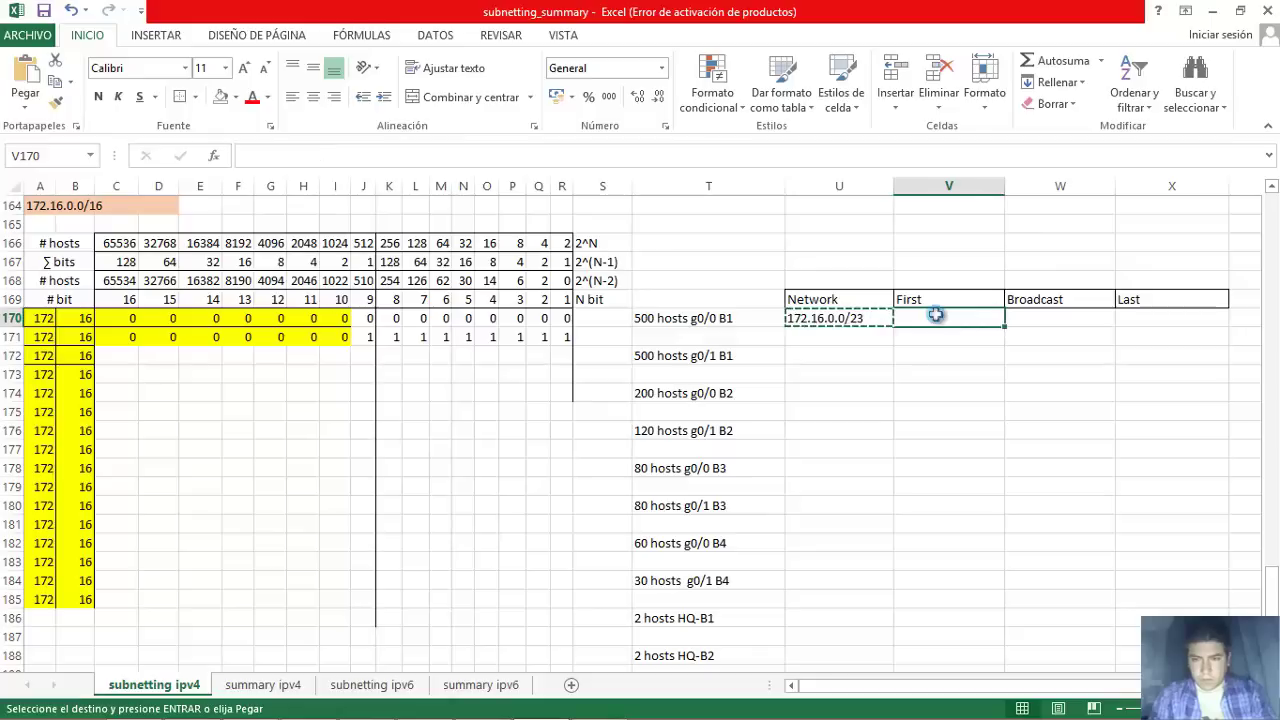
{"action": "key", "text": "ctrl+v"}
{"action": "left_click", "coordinate": [1022, 319]}
{"action": "key", "text": "ctrl+v"}
{"action": "left_click", "coordinate": [1126, 318]}
{"action": "key", "text": "ctrl+v"}
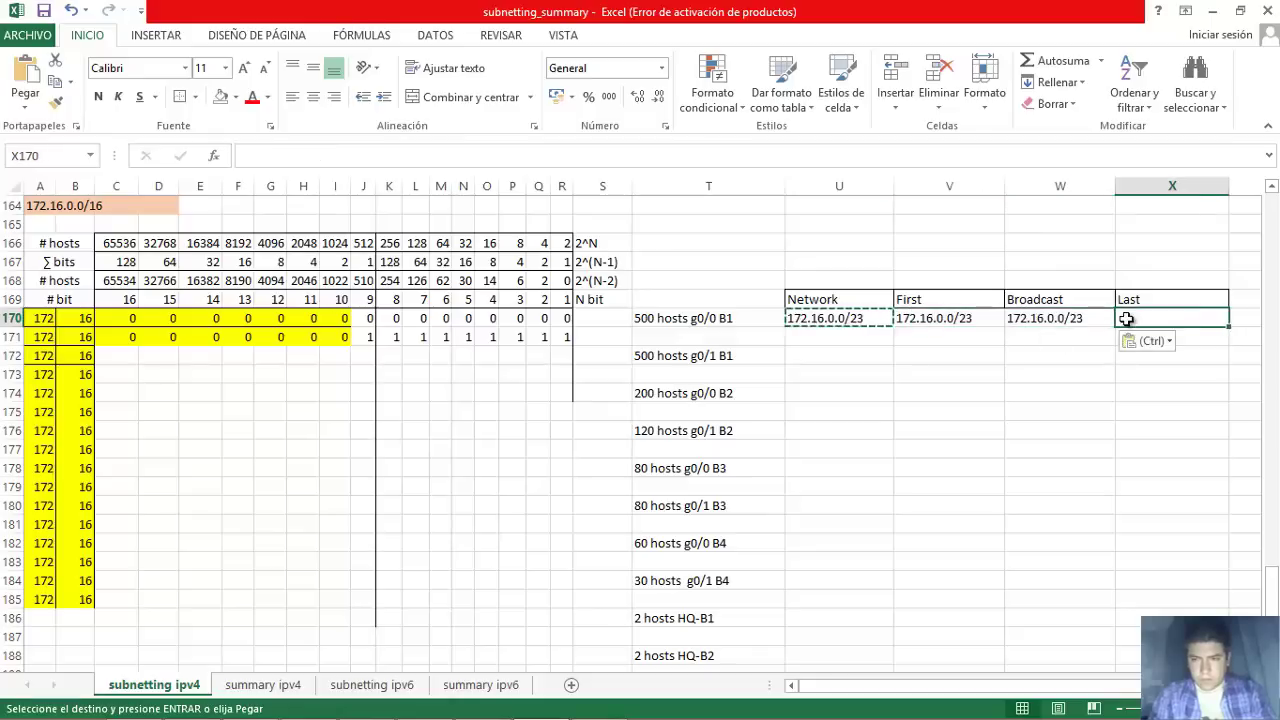
Change the First address in V170 to 172.16.0.1/23.
{"action": "double_click", "coordinate": [955, 320]}
{"action": "key", "text": "BackSpace"}
{"action": "type", "text": "1"}
{"action": "key", "text": "Tab"}
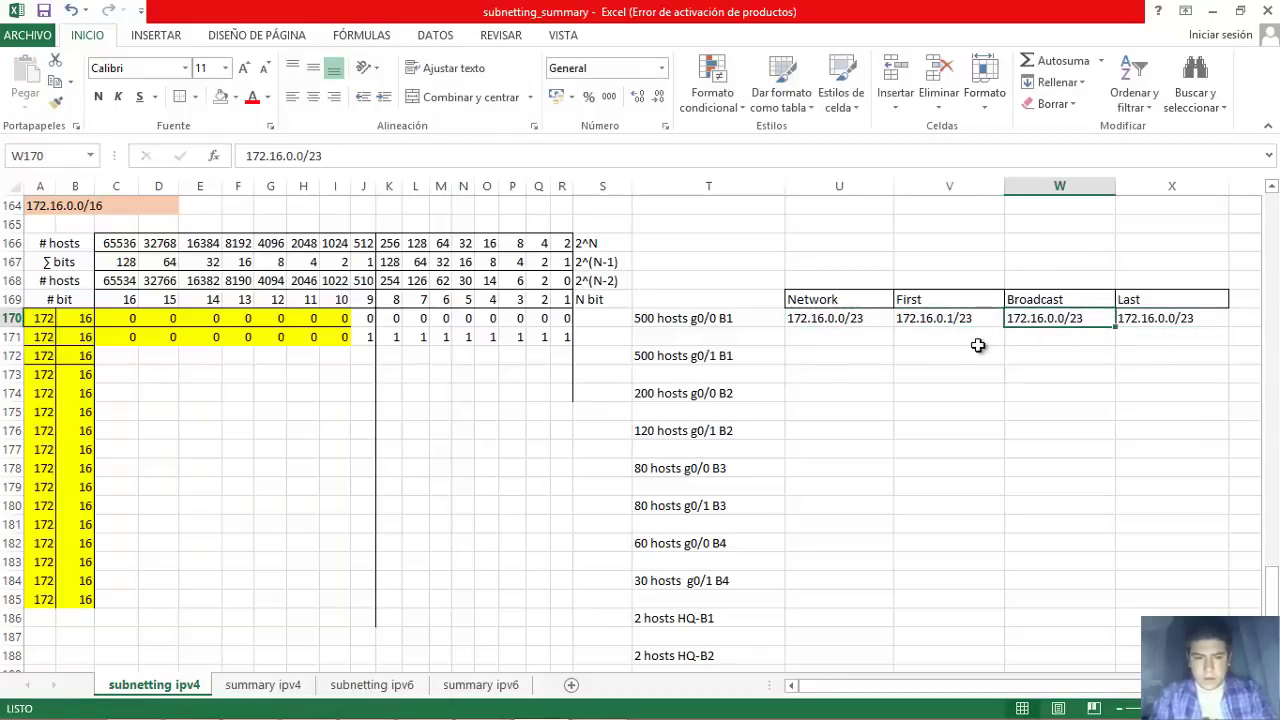
Change the Broadcast address in W170 to 172.16.1.255/23.
{"action": "key", "text": "F2"}
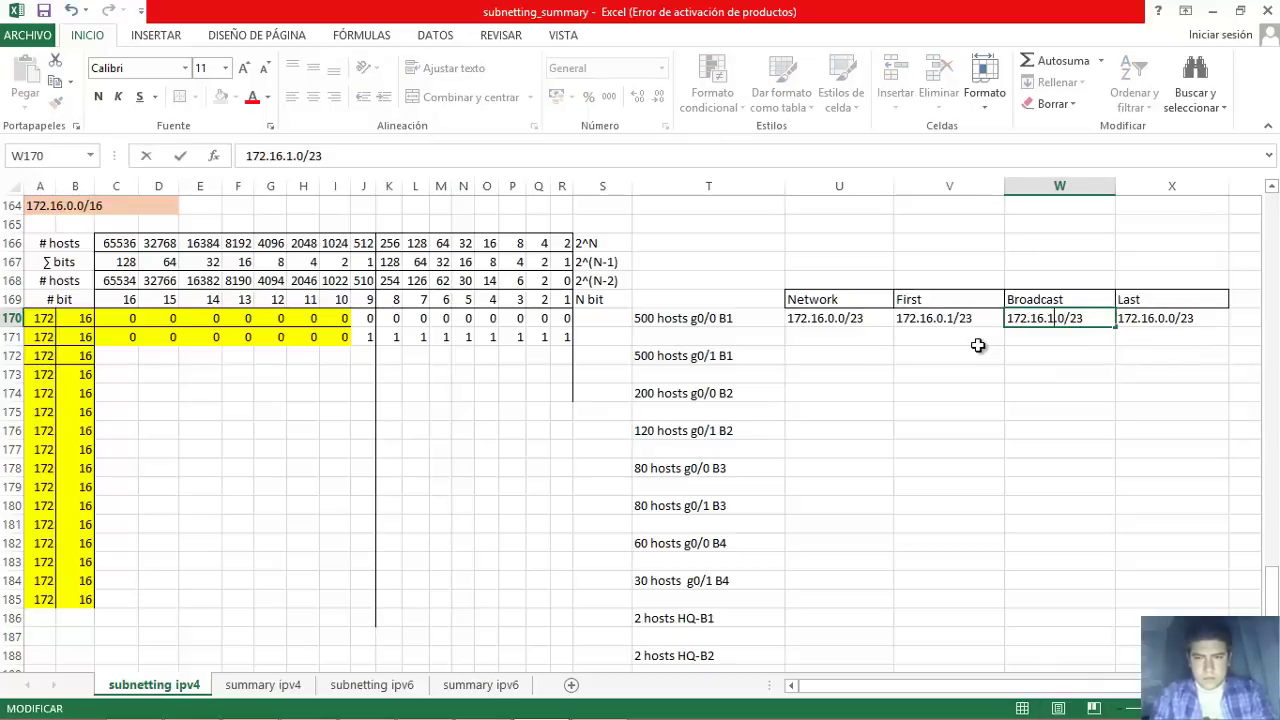
{"action": "key", "text": "BackSpace"}
{"action": "type", "text": "255"}
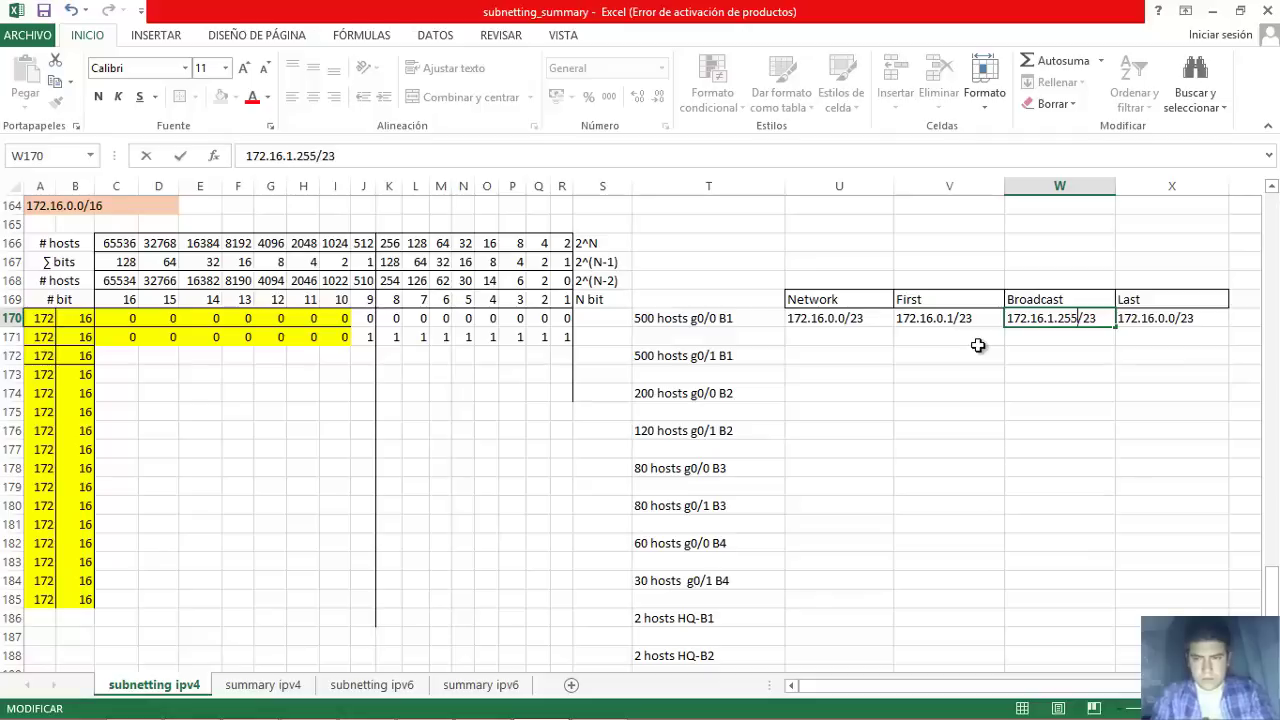
{"action": "key", "text": "Tab"}
Change the Last address in X170 to 172.16.1.254/23.
{"action": "key", "text": "F2"}
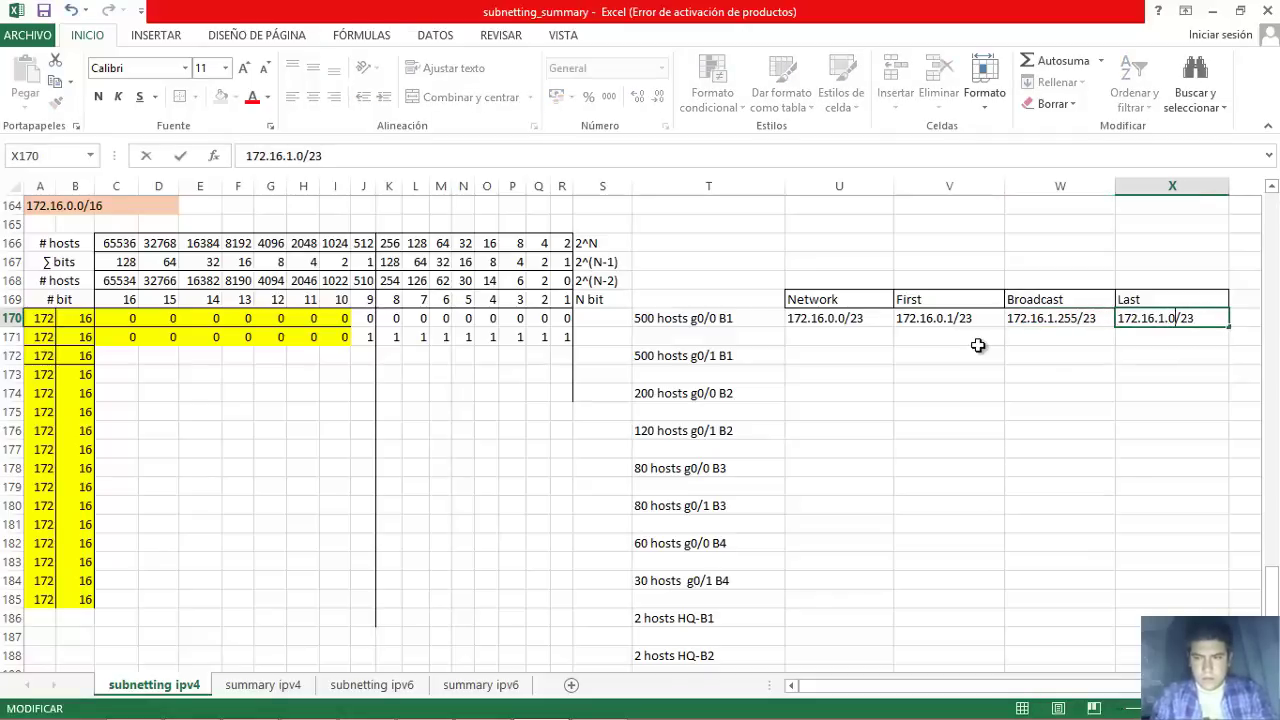
{"action": "type", "text": "254"}
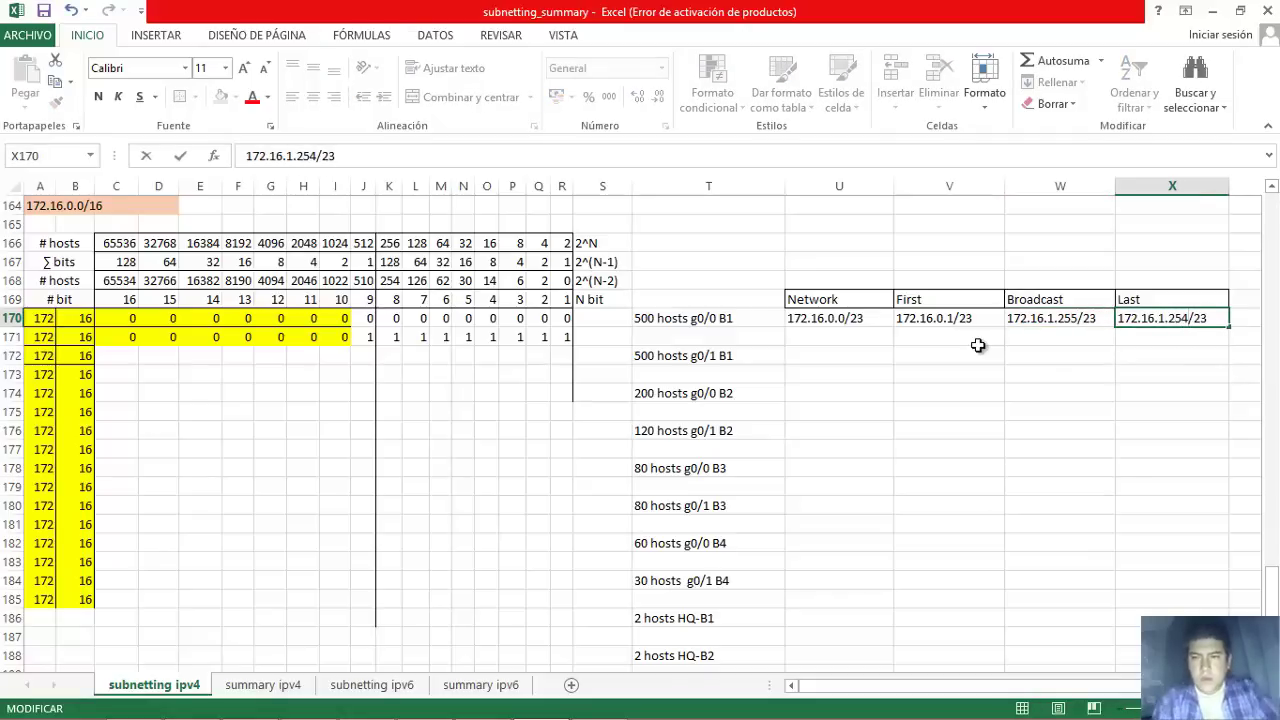
{"action": "left_click", "coordinate": [978, 345]}
{"action": "key", "text": "Up"}
{"action": "key", "text": "Left"}
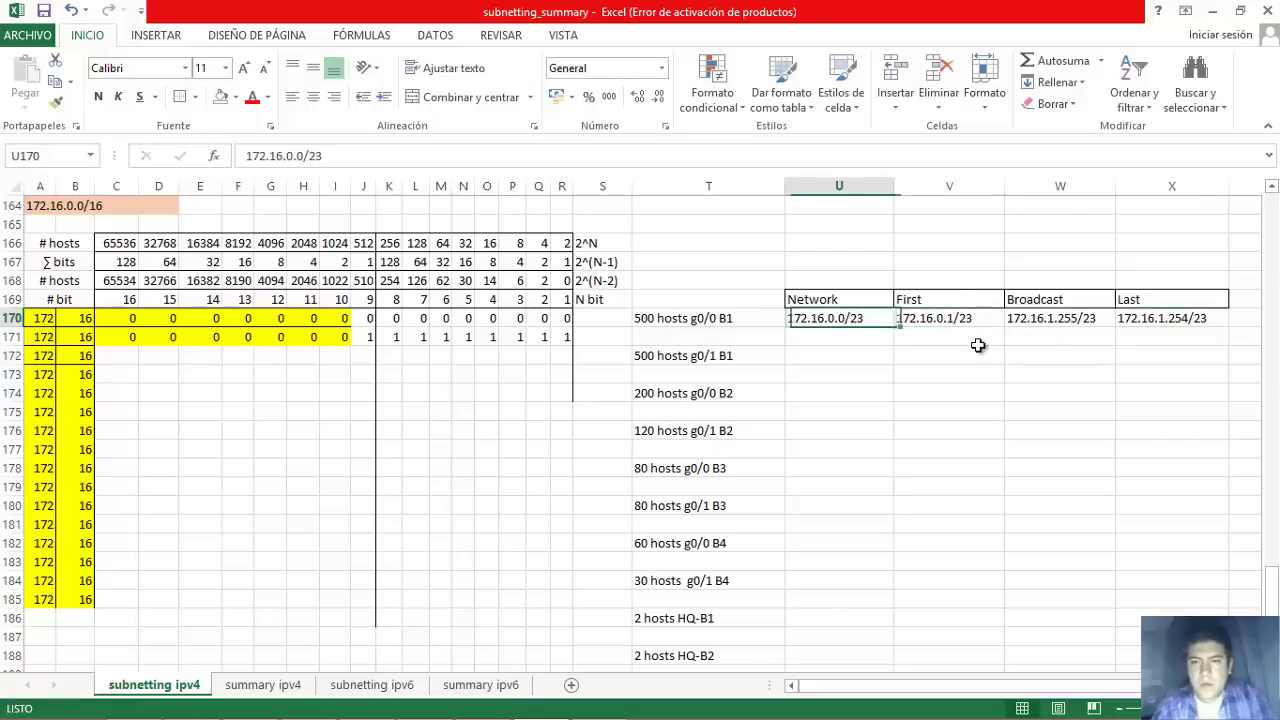
Review the Network, First, Broadcast and Last addresses of the 500-host g0/0 B1 subnet in row 170.
{"action": "key", "text": "Right"}
{"action": "key", "text": "Right"}
{"action": "key", "text": "Right"}
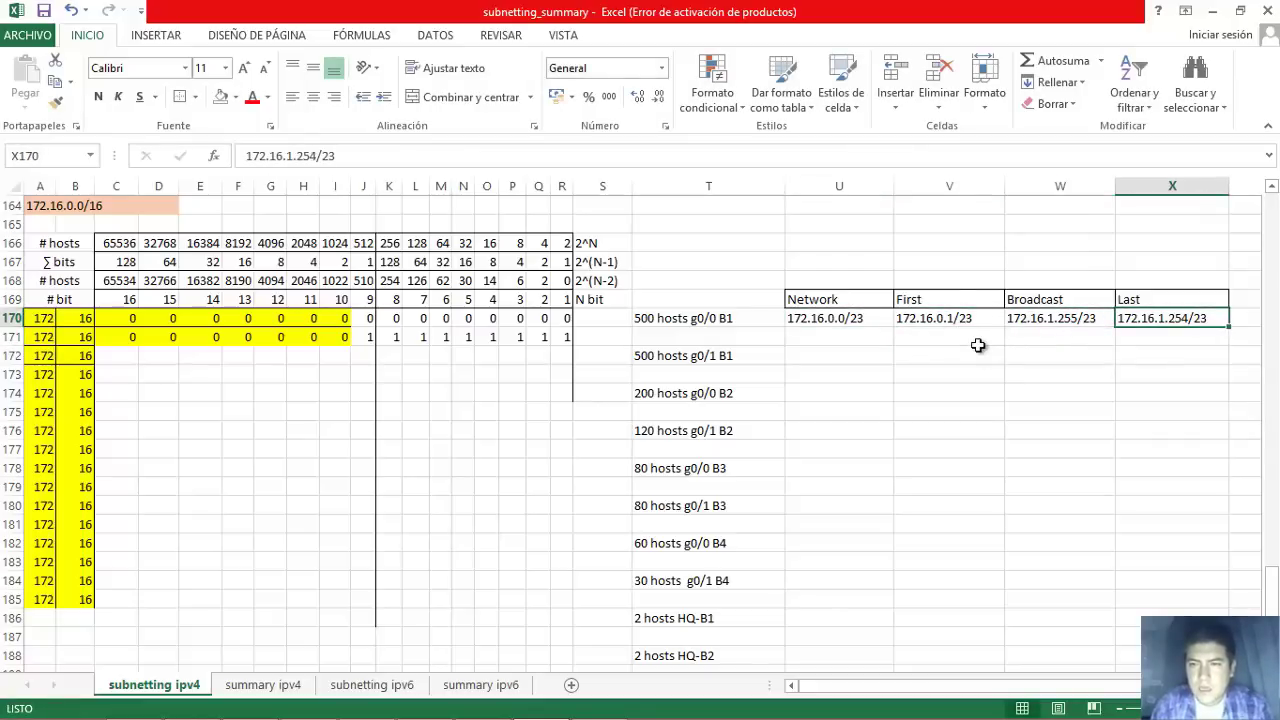
{"action": "key", "text": "Left"}
{"action": "key", "text": "Left"}
{"action": "key", "text": "Left"}
{"action": "key", "text": "Right"}
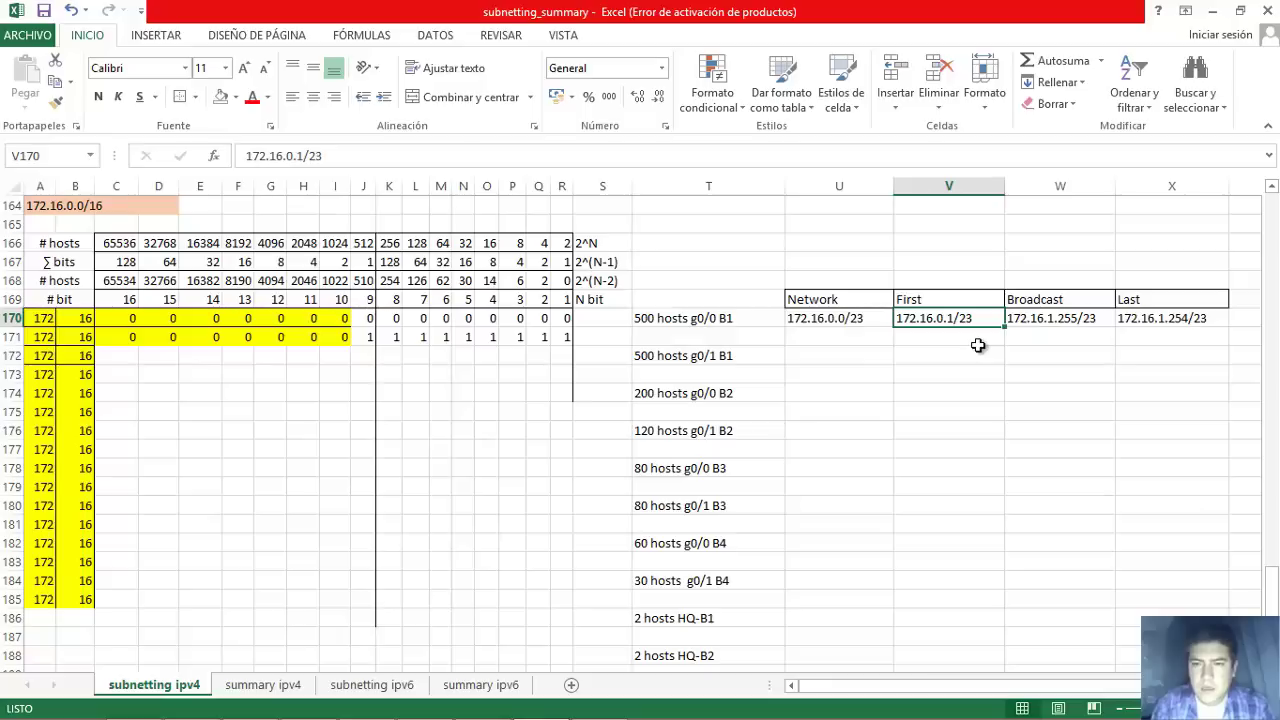
{"action": "key", "text": "Right"}
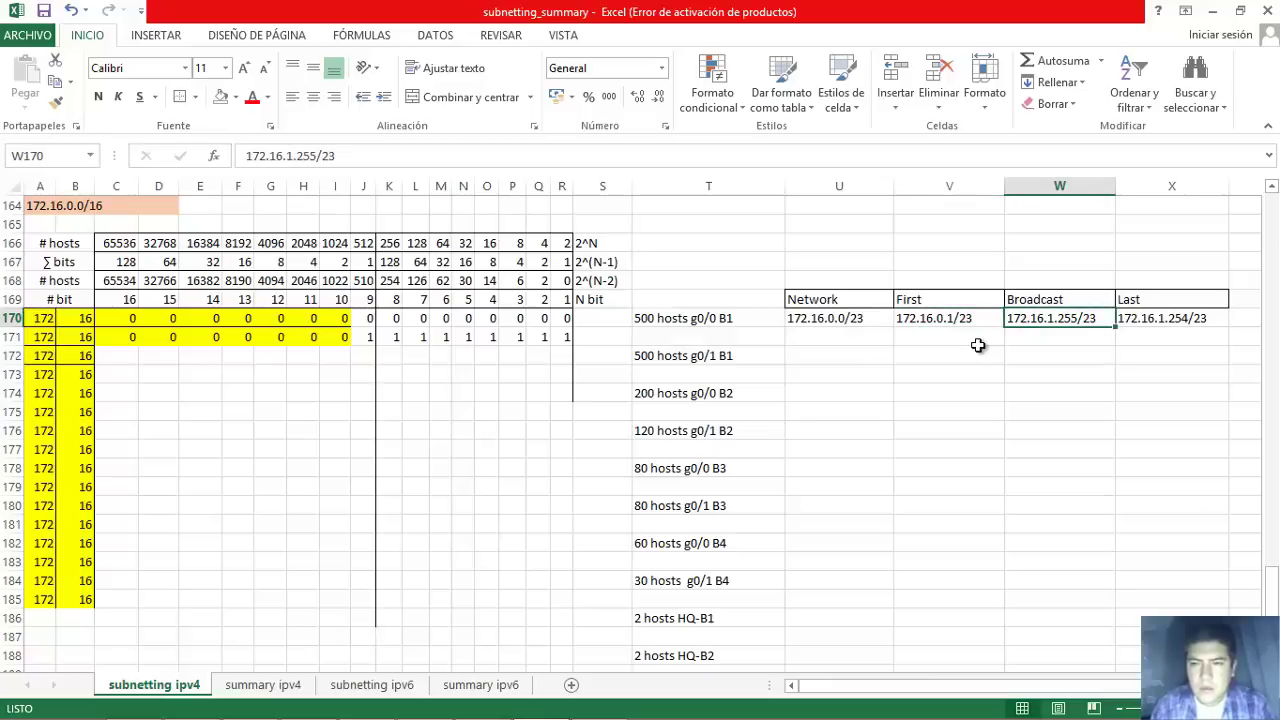
{"action": "key", "text": "Right"}
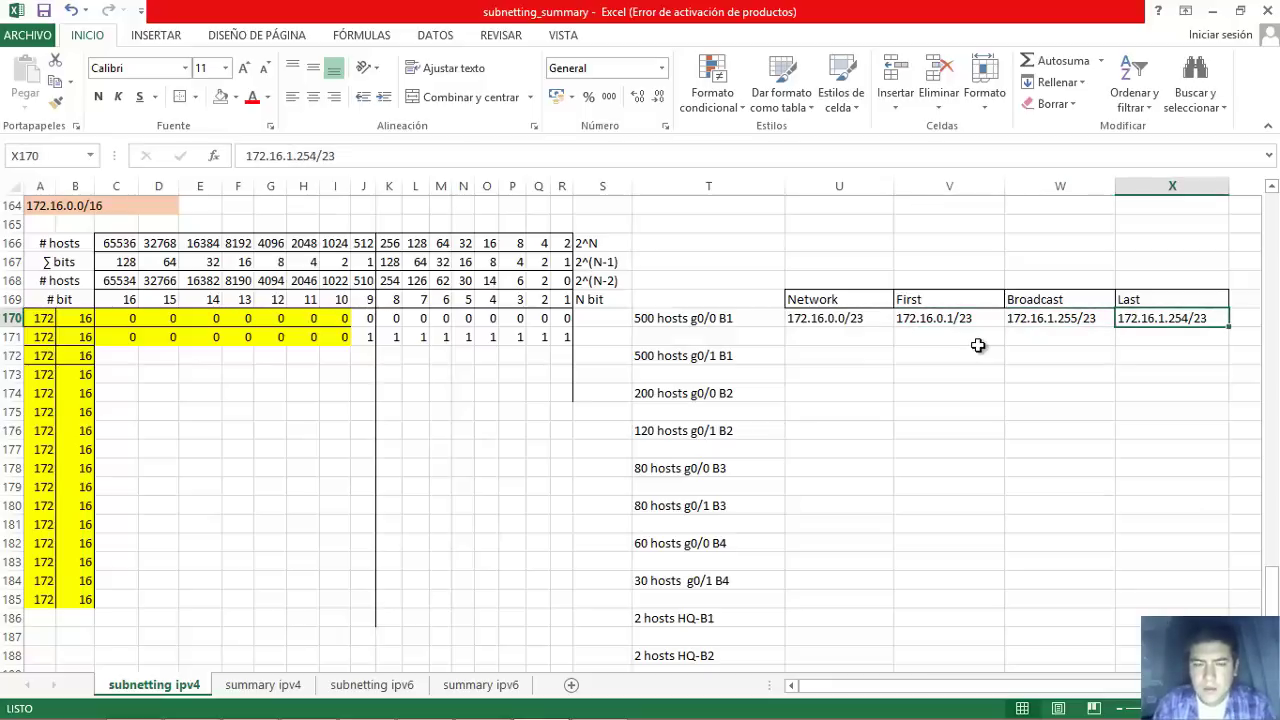
{"action": "key", "text": "Left"}
{"action": "key", "text": "Left"}
{"action": "key", "text": "Left"}
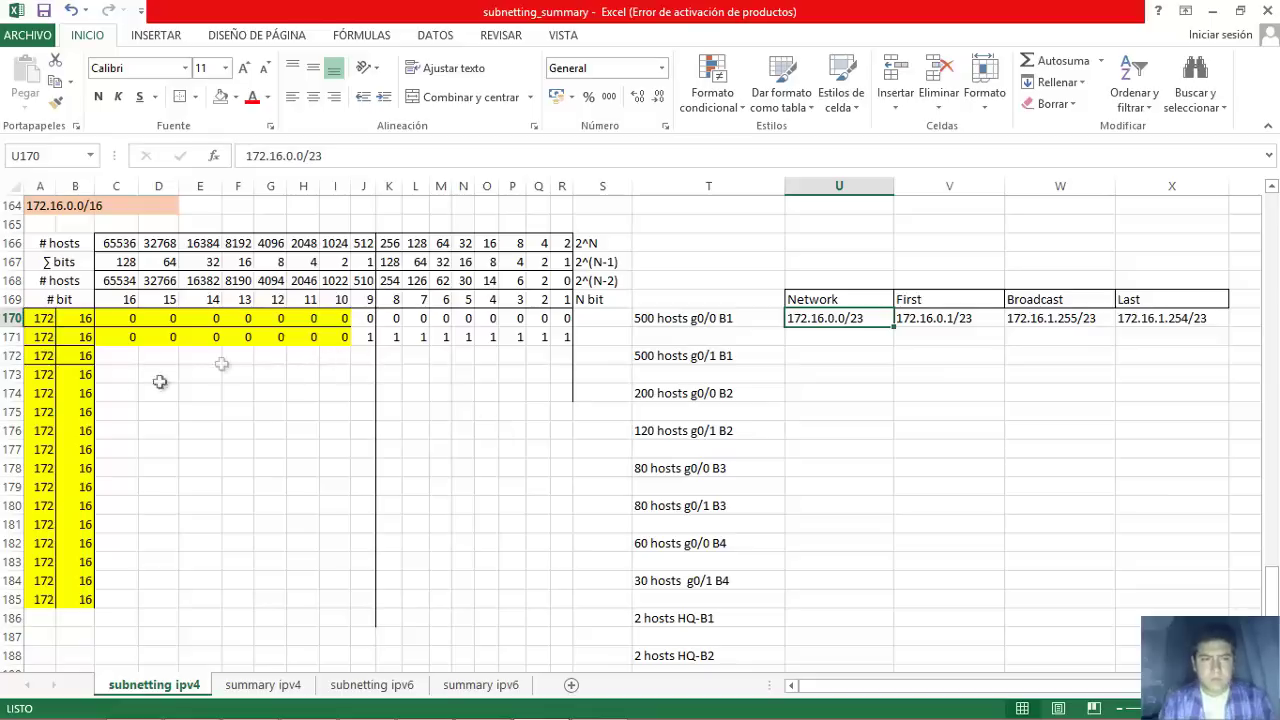
Fill the 500-host g0/1 B1 network bits in row 172: 0 in C172:H172, 1 in I172 and 0 in J172:R172.
{"action": "left_click", "coordinate": [122, 356]}
{"action": "type", "text": "0"}
{"action": "key", "text": "Tab"}
{"action": "type", "text": "0"}
{"action": "key", "text": "Tab"}
{"action": "type", "text": "0"}
{"action": "key", "text": "Tab"}
{"action": "type", "text": "0"}
{"action": "key", "text": "Tab"}
{"action": "type", "text": "0"}
{"action": "key", "text": "Tab"}
{"action": "type", "text": "0"}
{"action": "key", "text": "Tab"}
{"action": "type", "text": "1\t0\t0\t0\t0\t0"}
{"action": "key", "text": "Tab"}
{"action": "type", "text": "0\t0\t0\t0"}
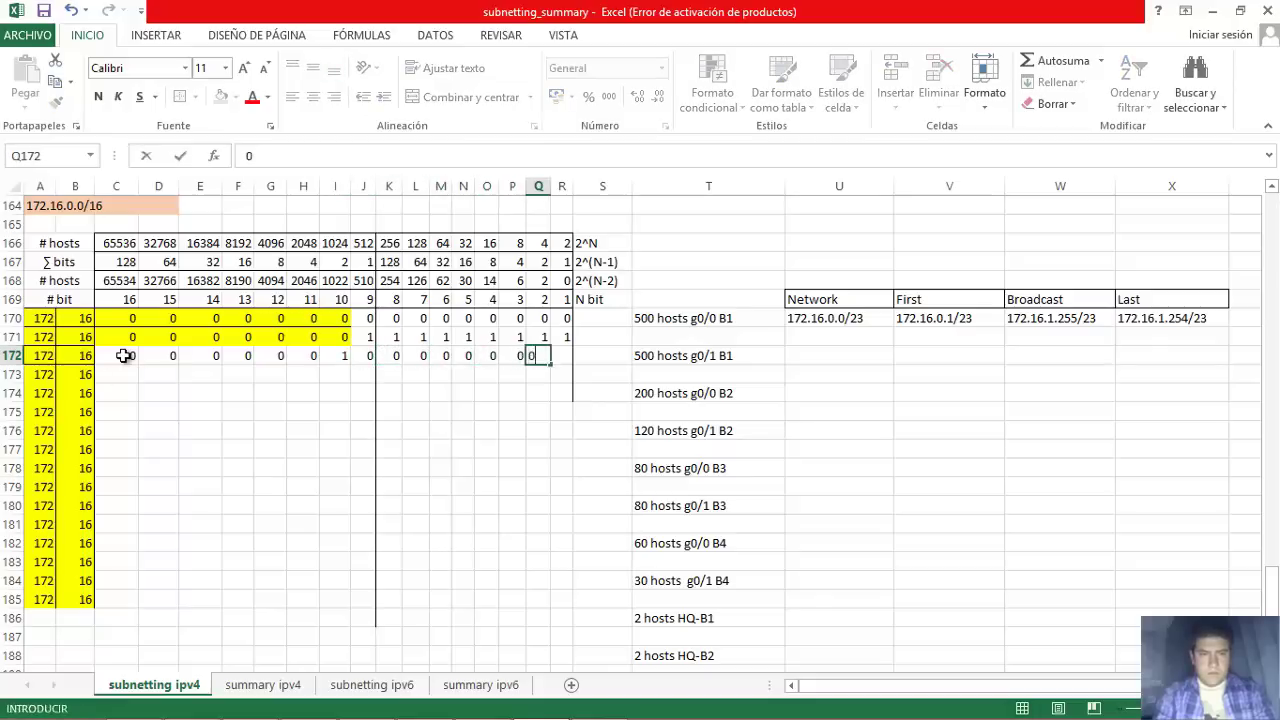
{"action": "left_click", "coordinate": [668, 356]}
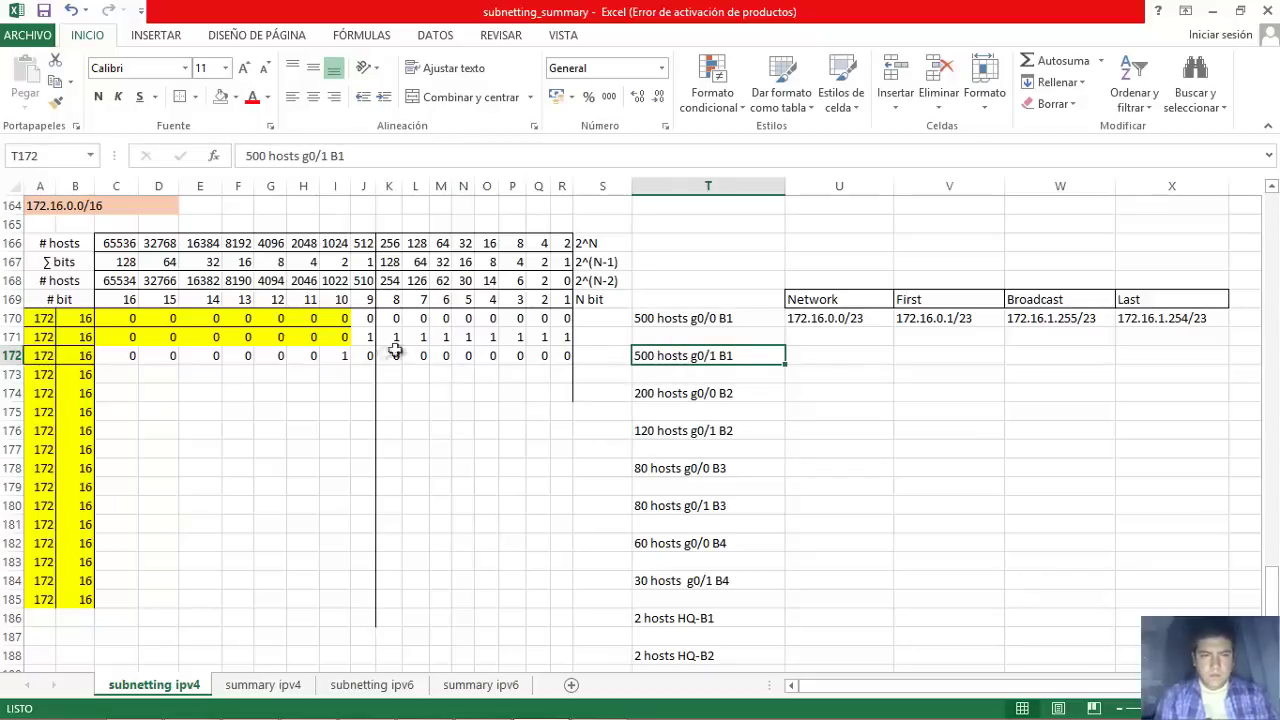
Shade the subnet bits C172:I172 yellow and copy them down into row 173 with their fill.
{"action": "left_click_drag", "start_coordinate": [362, 280], "coordinate": [358, 354]}
{"action": "left_click", "coordinate": [360, 356]}
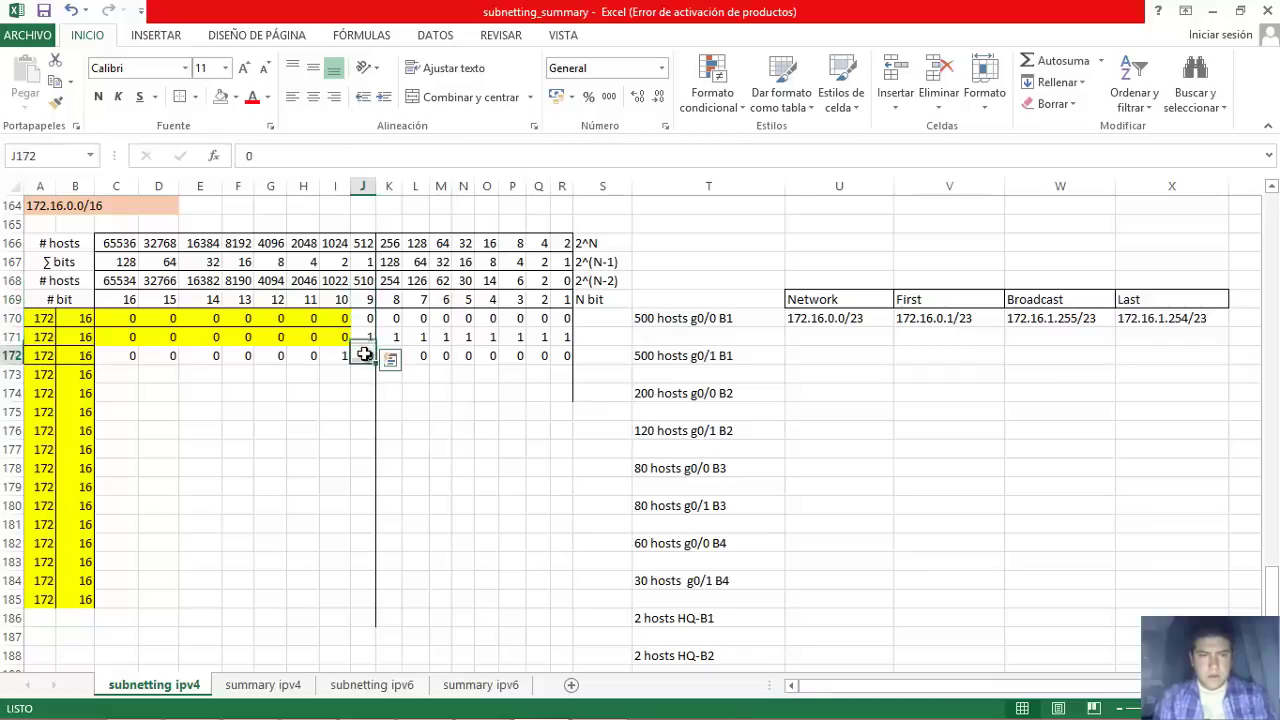
{"action": "left_click", "coordinate": [341, 357]}
{"action": "left_click_drag", "start_coordinate": [332, 362], "coordinate": [126, 356]}
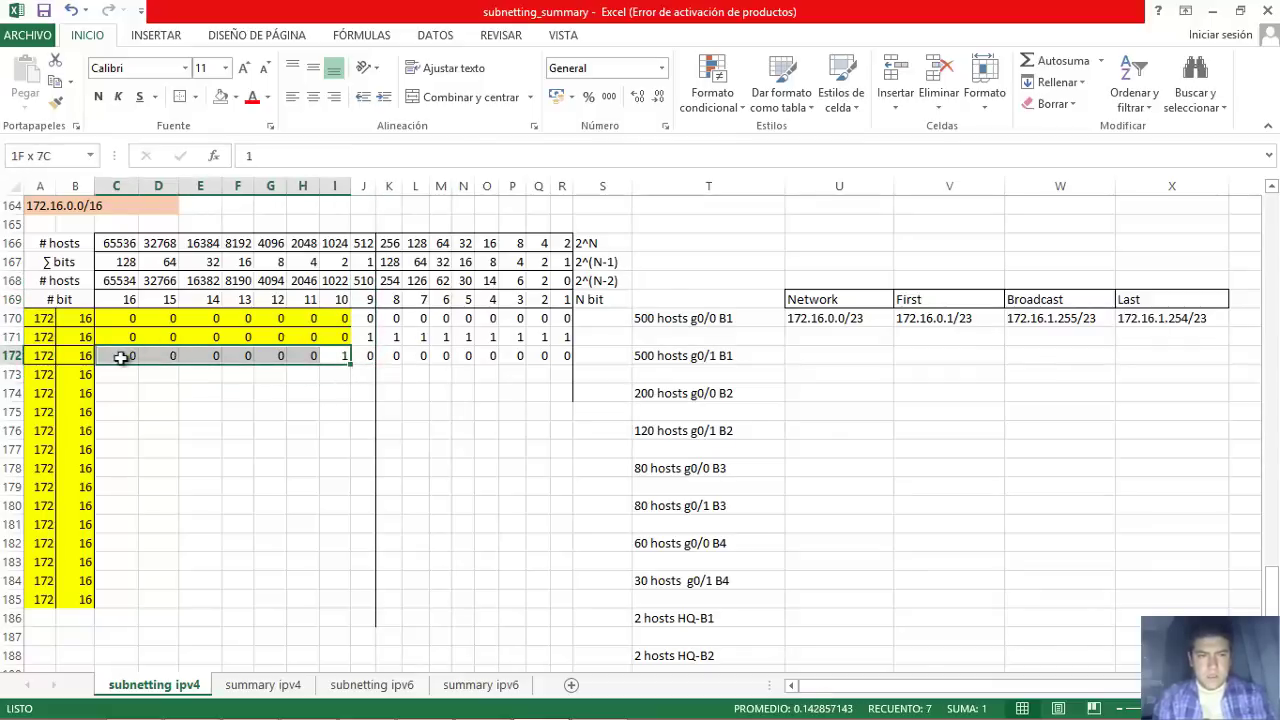
{"action": "left_click", "coordinate": [236, 97]}
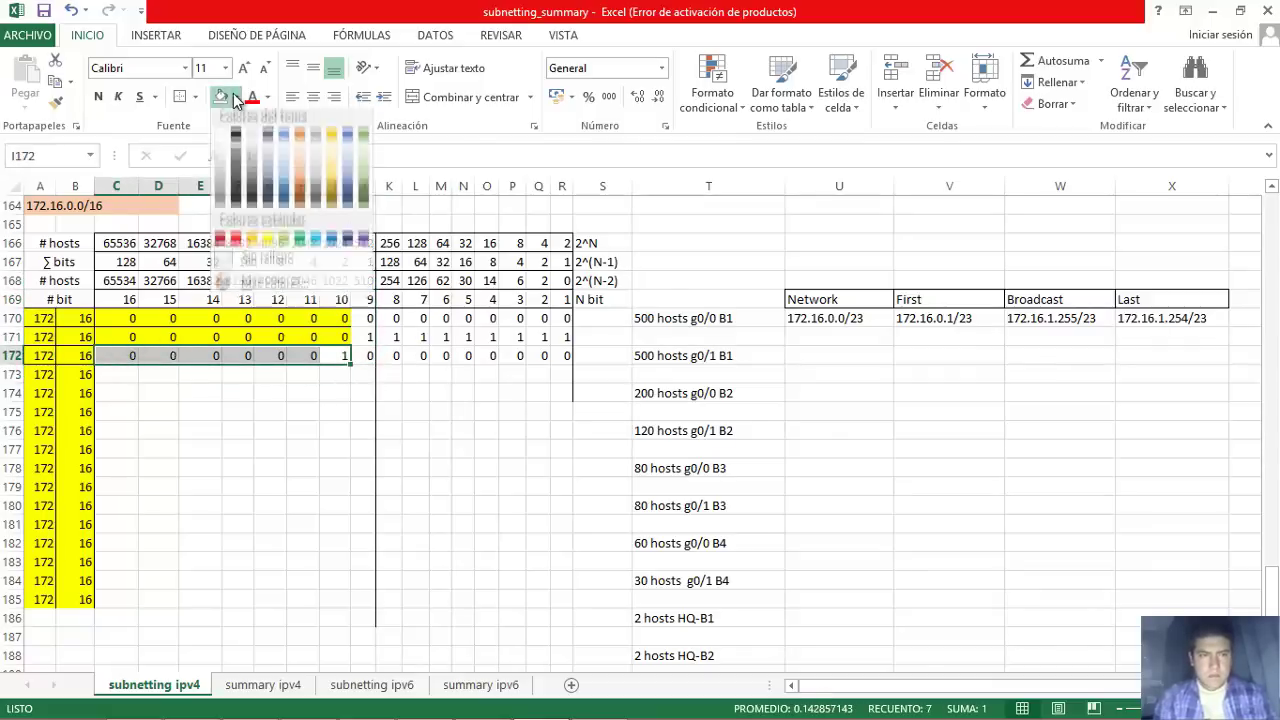
{"action": "left_click", "coordinate": [268, 249]}
{"action": "left_click_drag", "start_coordinate": [355, 366], "coordinate": [120, 354]}
{"action": "mouse_move", "coordinate": [352, 365]}
{"action": "left_mouse_down"}
{"action": "mouse_move", "coordinate": [354, 380]}
{"action": "mouse_move", "coordinate": [368, 378]}
{"action": "left_mouse_up"}
Enter 1 in every host bit of row 173, from J173 through R173.
{"action": "left_click", "coordinate": [368, 378]}
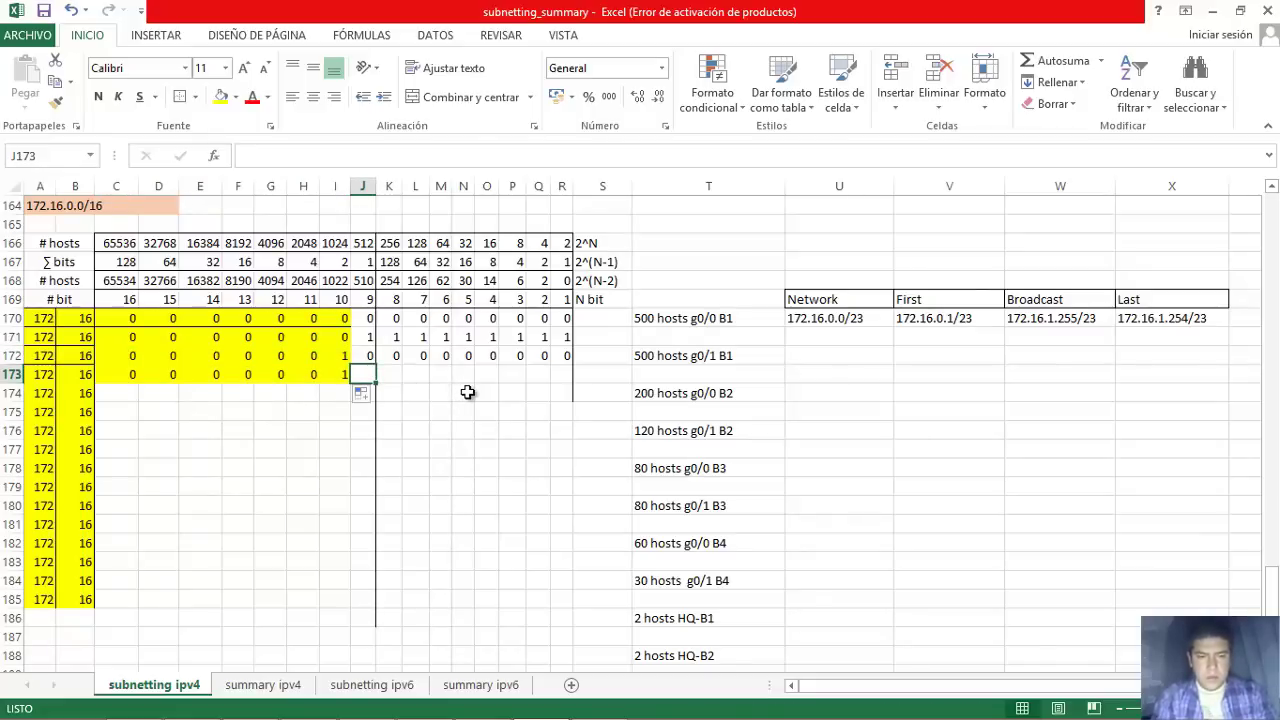
{"action": "key", "text": "Right"}
{"action": "key", "text": "Left"}
{"action": "type", "text": "1"}
{"action": "key", "text": "Right"}
{"action": "type", "text": "1"}
{"action": "key", "text": "Right"}
{"action": "type", "text": "1"}
{"action": "key", "text": "Right"}
{"action": "type", "text": "1"}
{"action": "key", "text": "Right"}
{"action": "key", "text": "1"}
{"action": "key", "text": "Right"}
{"action": "key", "text": "1"}
{"action": "key", "text": "Right"}
{"action": "key", "text": "1"}
{"action": "key", "text": "Right"}
{"action": "key", "text": "1"}
{"action": "key", "text": "Right"}
{"action": "key", "text": "1"}
{"action": "key", "text": "Right"}
{"action": "key", "text": "Left"}
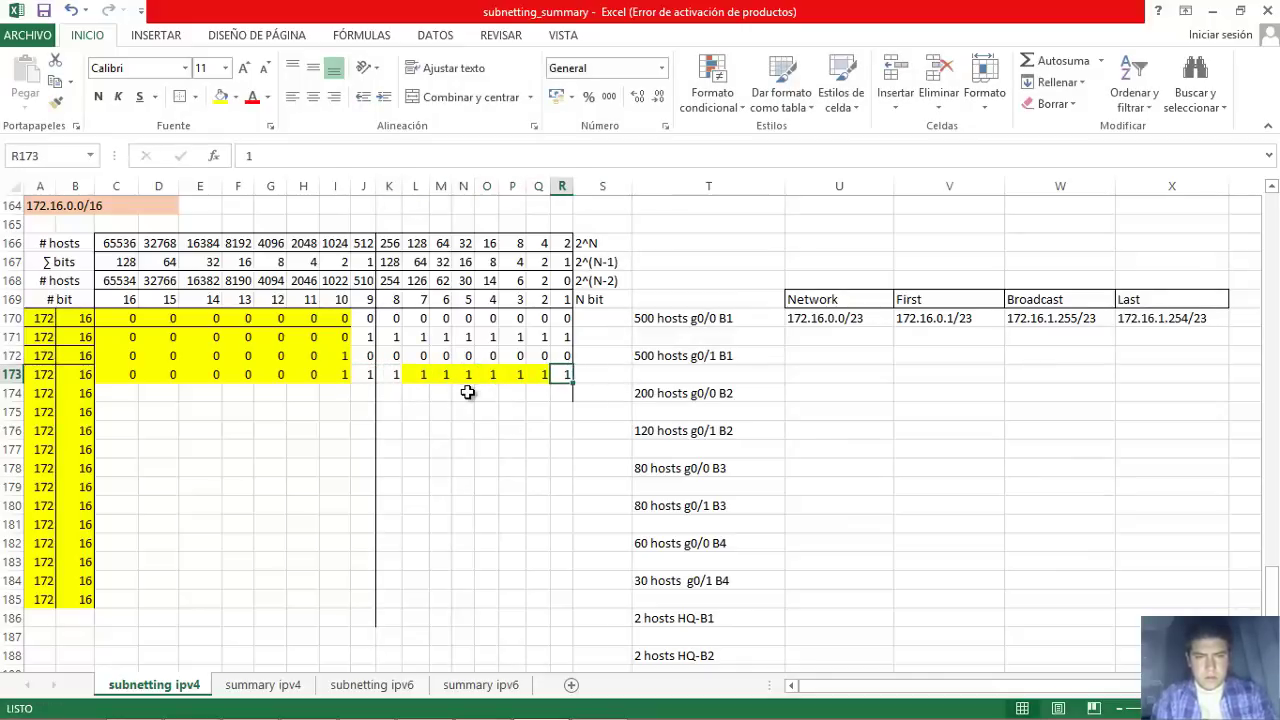
Remove the yellow fill from the host bits L173:Q173.
{"action": "key", "text": "shift+Left"}
{"action": "key", "text": "shift+Left"}
{"action": "key", "text": "shift+Left"}
{"action": "key", "text": "shift+Left"}
{"action": "key", "text": "shift+Left"}
{"action": "key", "text": "shift+Left"}
{"action": "key", "text": "shift+Left"}
{"action": "key", "text": "Left"}
{"action": "key", "text": "shift+Left"}
{"action": "key", "text": "shift+Left"}
{"action": "key", "text": "shift+Left"}
{"action": "key", "text": "shift+Left"}
{"action": "key", "text": "shift+Left"}
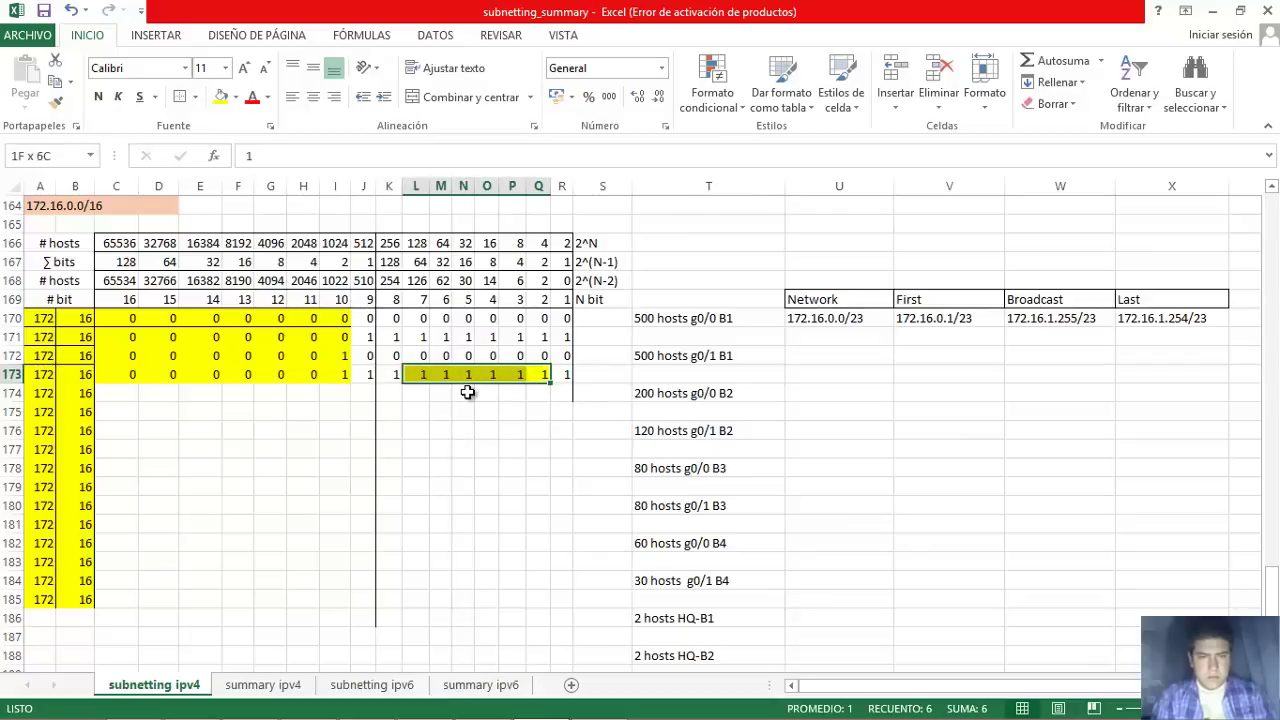
{"action": "left_click", "coordinate": [237, 98]}
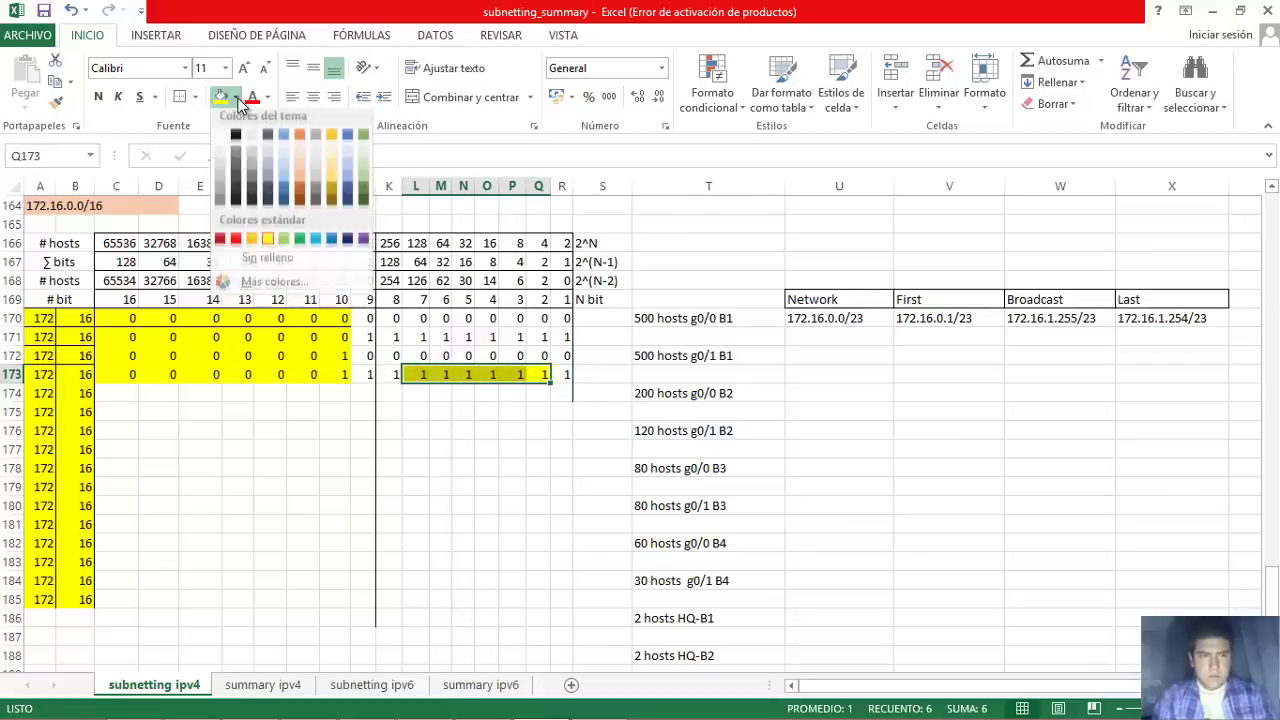
{"action": "left_click", "coordinate": [268, 258]}
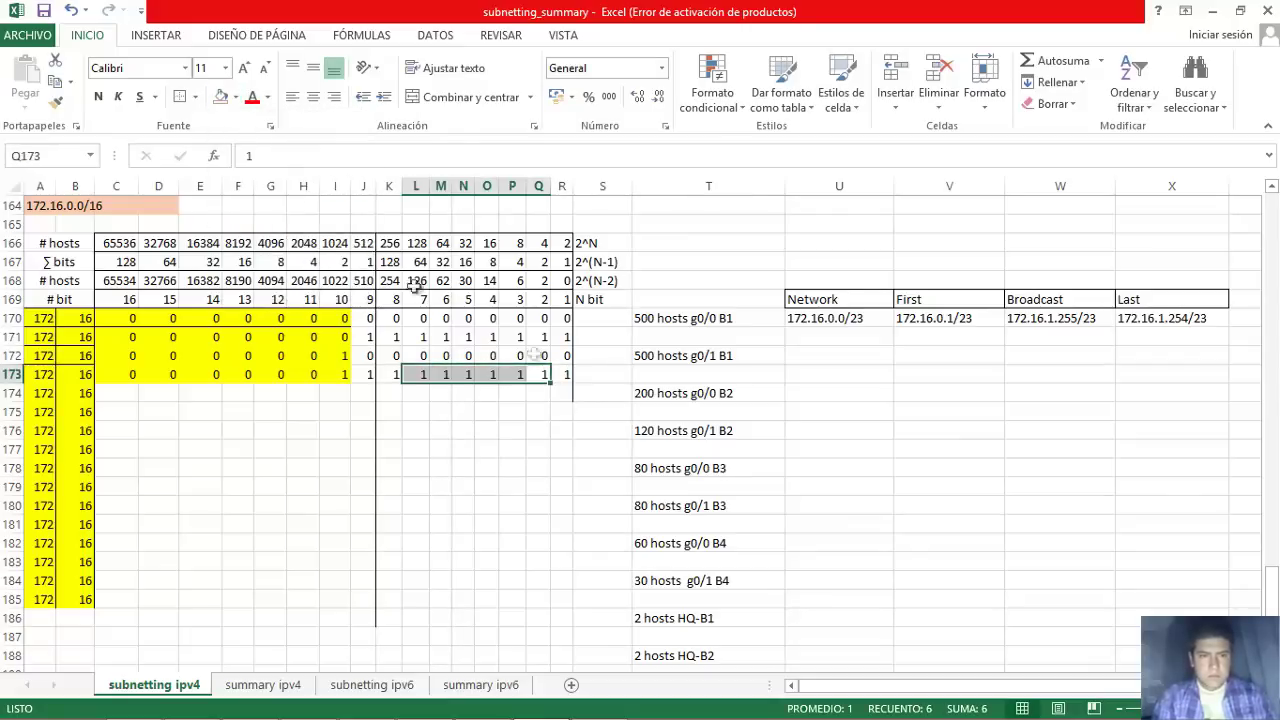
Enter 172.16.2.0/23 as the Network address of the 500-host g0/1 B1 subnet in U172.
{"action": "left_click", "coordinate": [820, 354]}
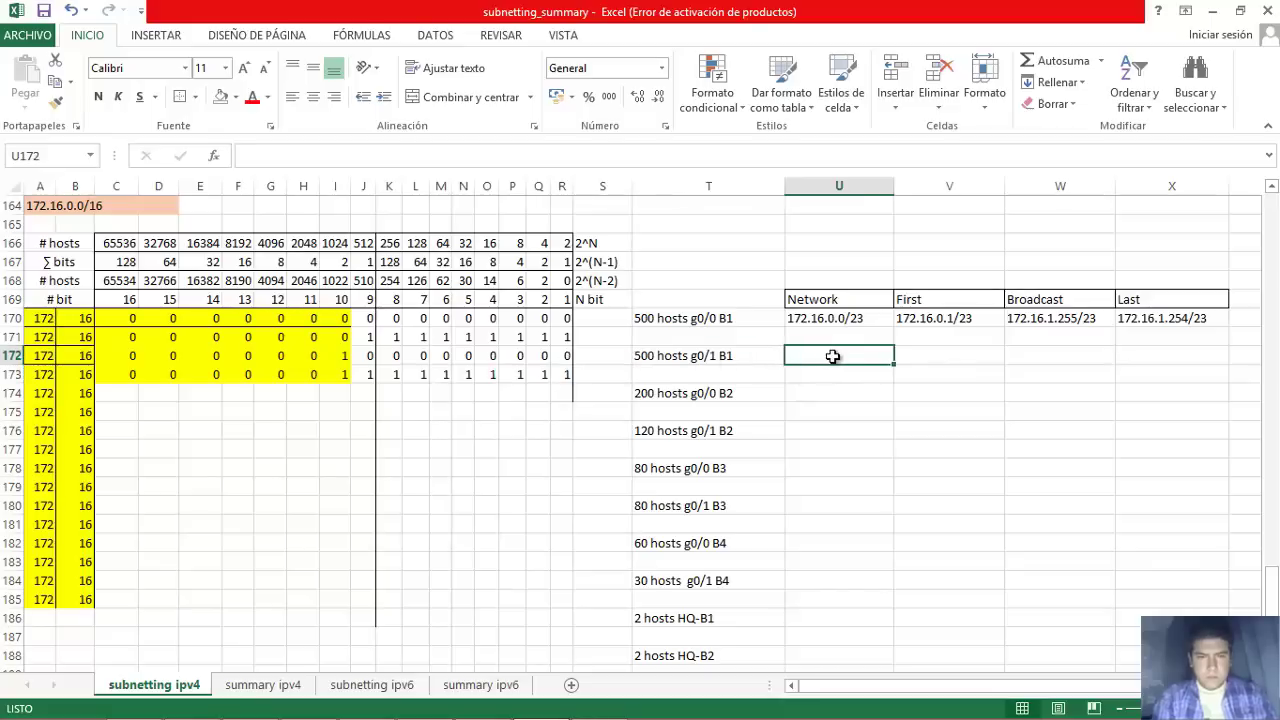
{"action": "type", "text": "172.16."}
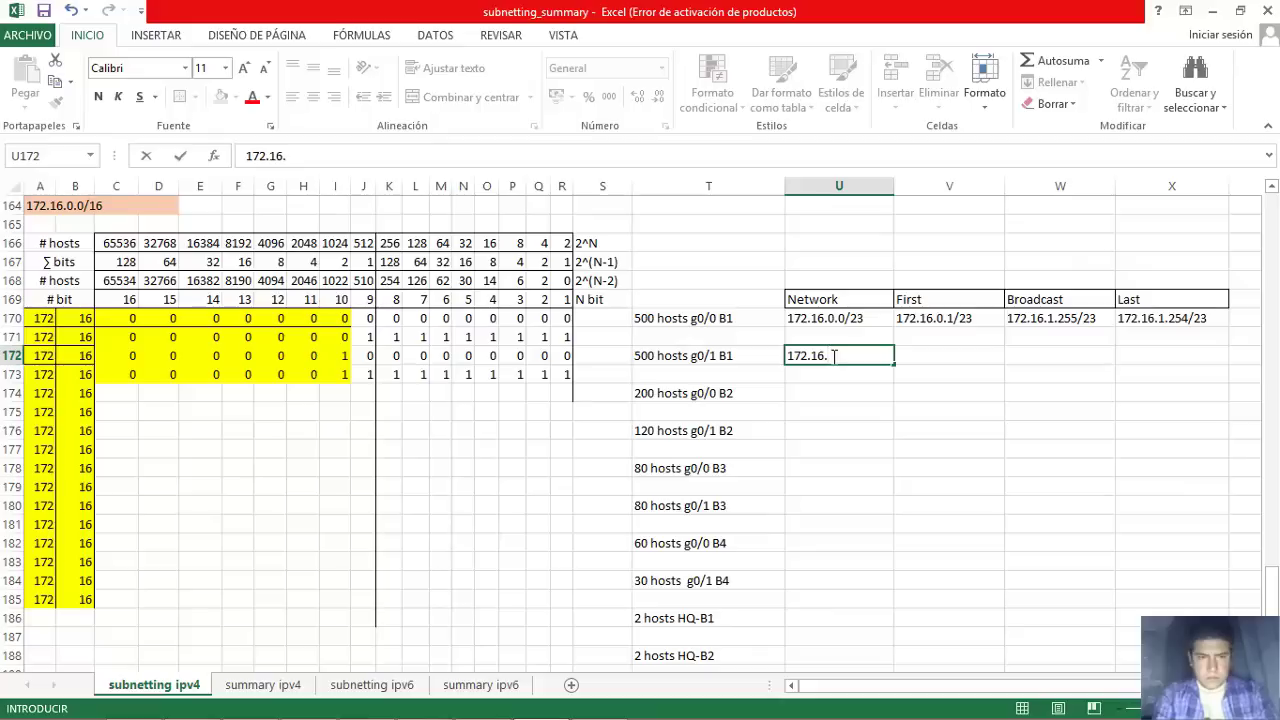
{"action": "type", "text": "2.0/23"}
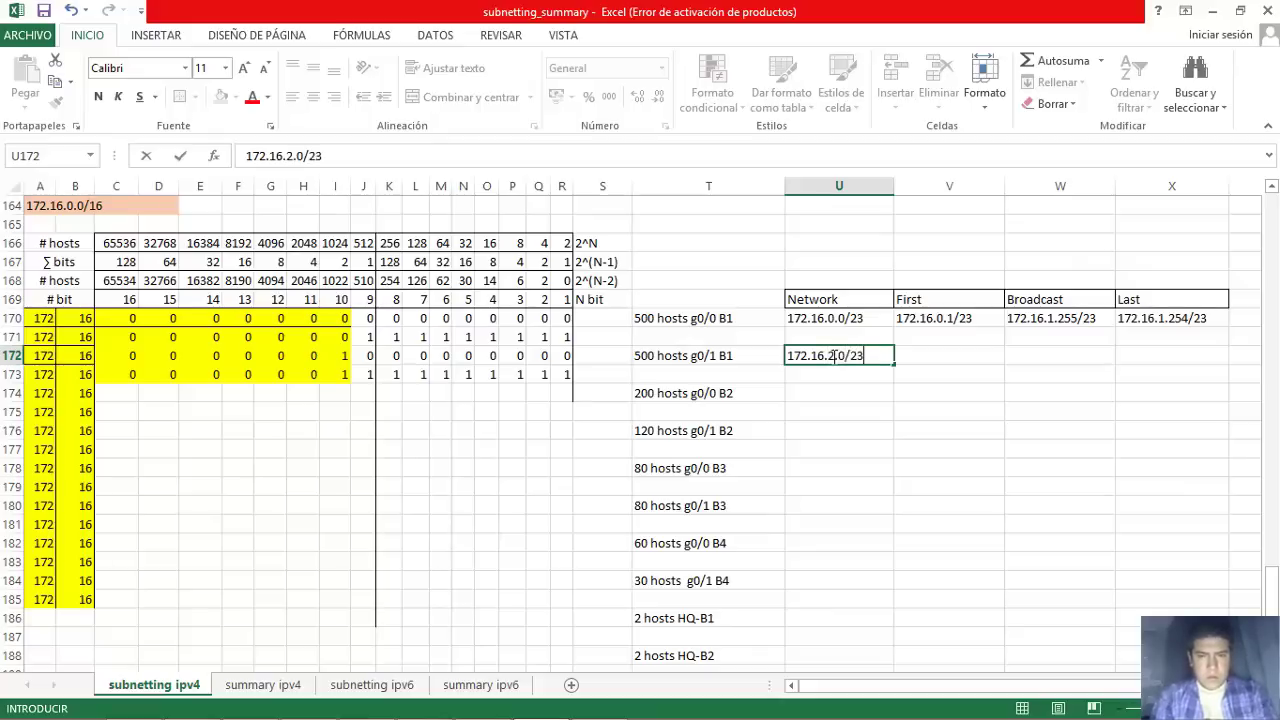
{"action": "key", "text": "Right"}
Copy the network address from U172 into the First, Broadcast and Last cells V172, W172 and X172.
{"action": "key", "text": "Left"}
{"action": "key", "text": "ctrl+c"}
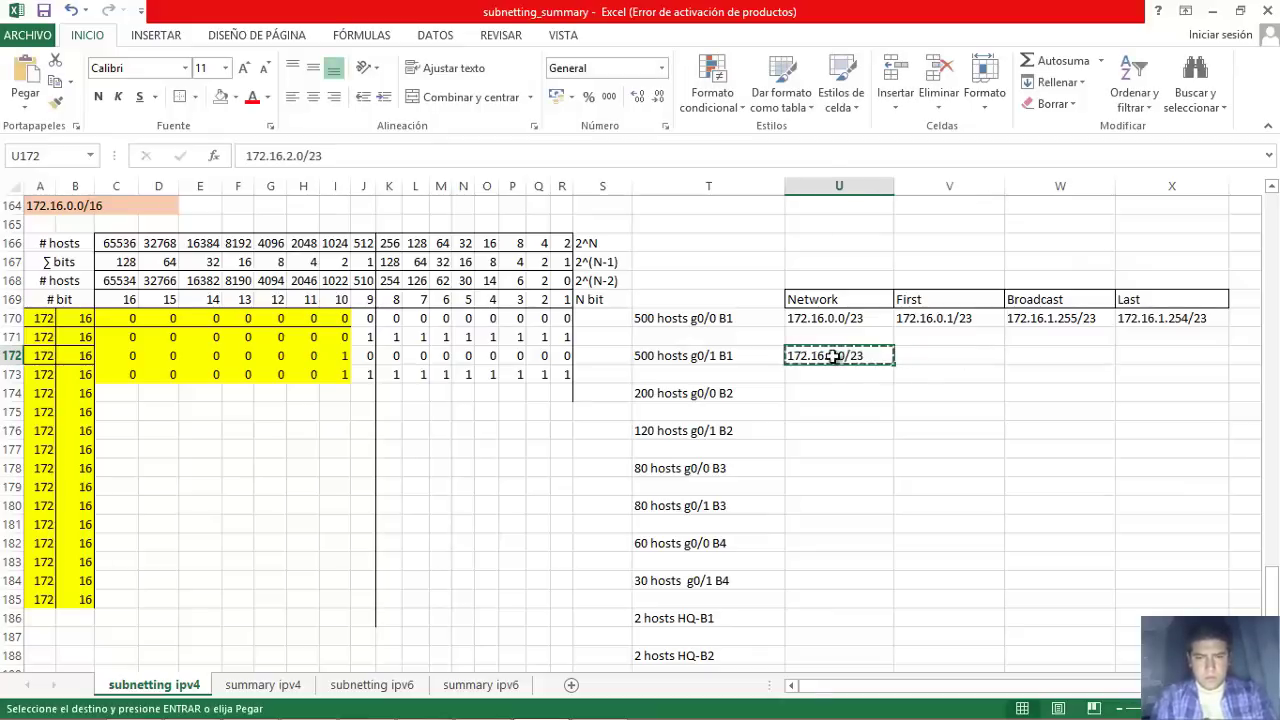
{"action": "key", "text": "Right"}
{"action": "key", "text": "ctrl+v"}
{"action": "key", "text": "Right"}
{"action": "key", "text": "ctrl+v"}
{"action": "key", "text": "Right"}
{"action": "key", "text": "ctrl+v"}
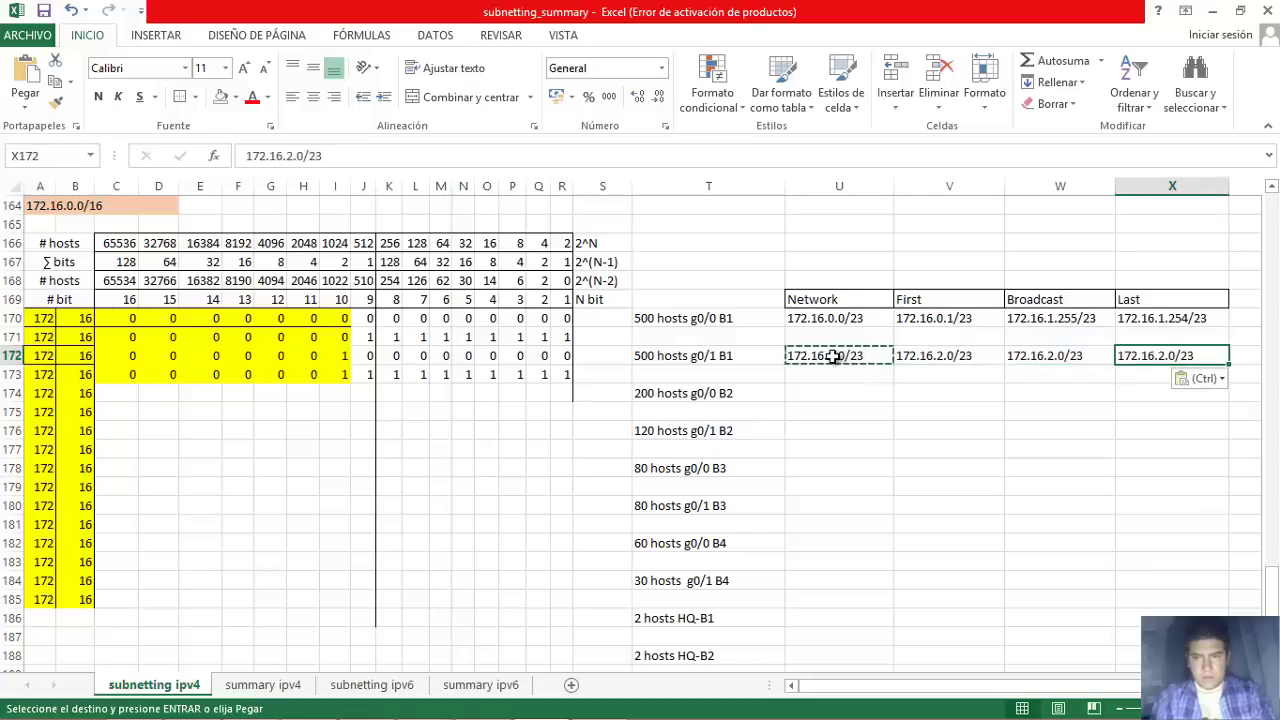
{"action": "key", "text": "F2"}
{"action": "key", "text": "Left"}
{"action": "key", "text": "Left"}
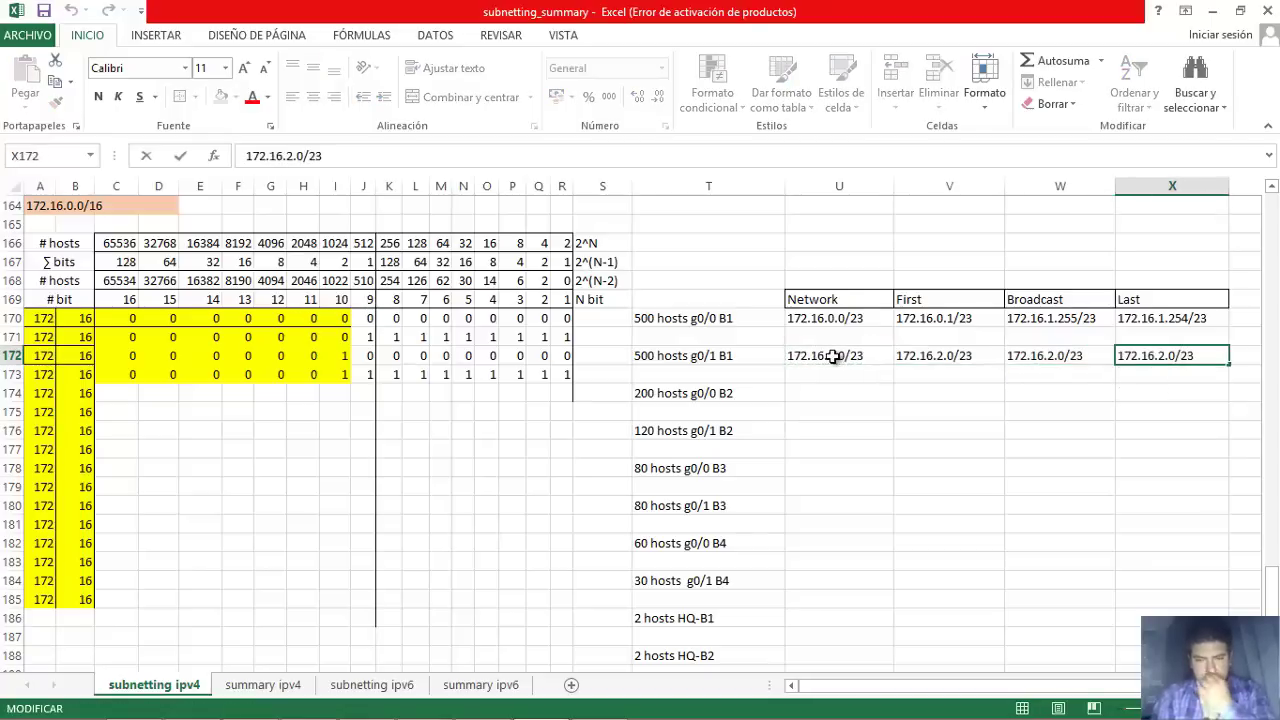
{"action": "key", "text": "Tab"}
{"action": "key", "text": "Left"}
{"action": "key", "text": "Left"}
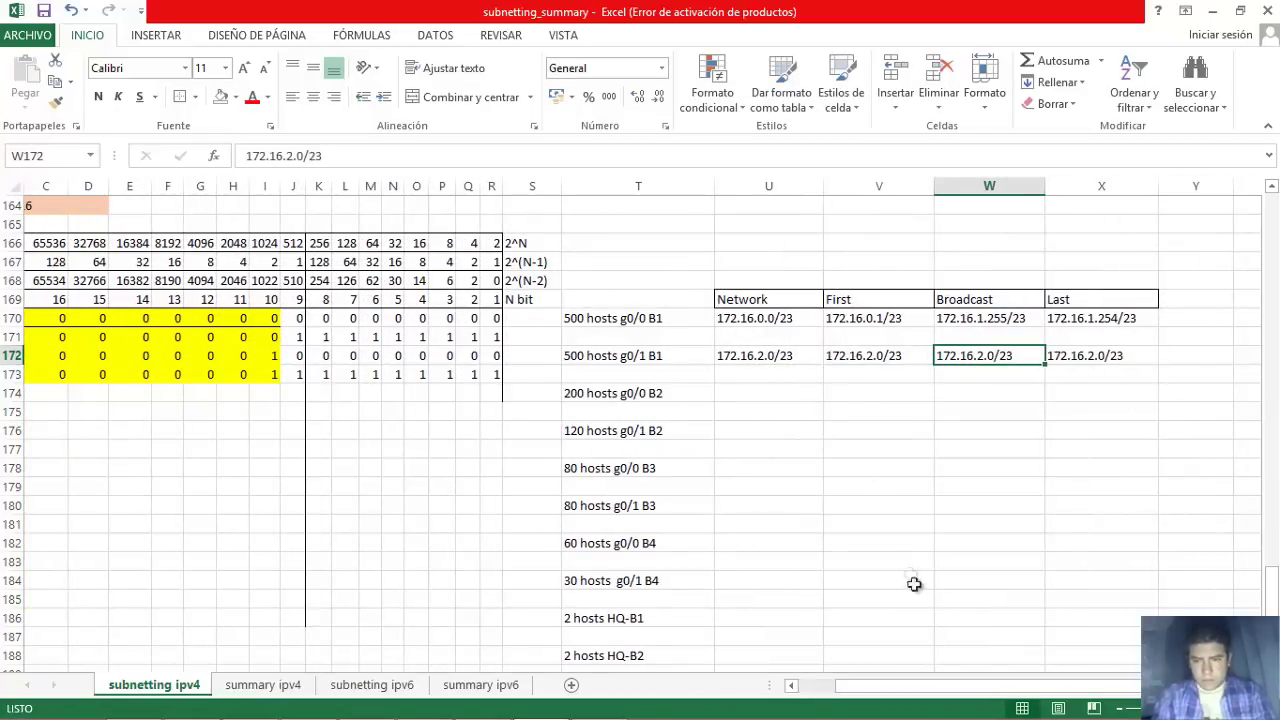
Change the First address in V172 to 172.16.2.1/23.
{"action": "left_click_drag", "start_coordinate": [925, 692], "coordinate": [884, 694]}
{"action": "left_click", "coordinate": [945, 358]}
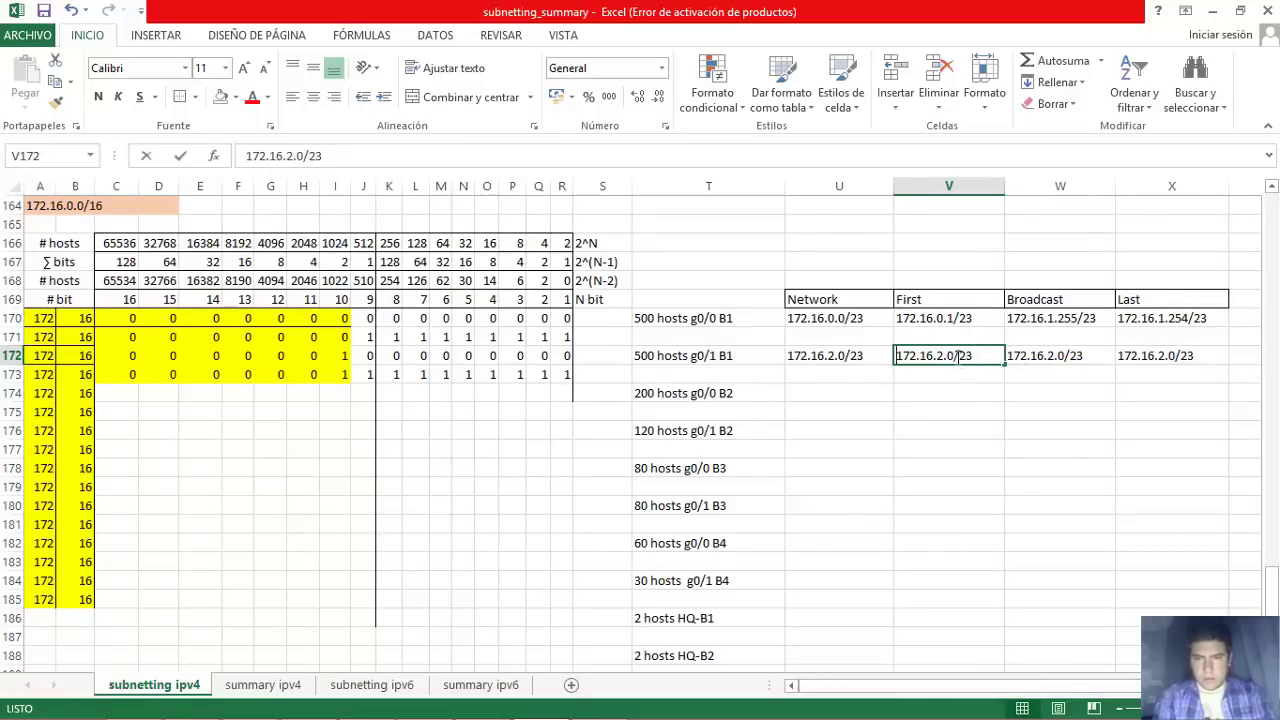
{"action": "double_click", "coordinate": [958, 356]}
{"action": "key", "text": "BackSpace"}
{"action": "type", "text": "1"}
{"action": "key", "text": "Tab"}
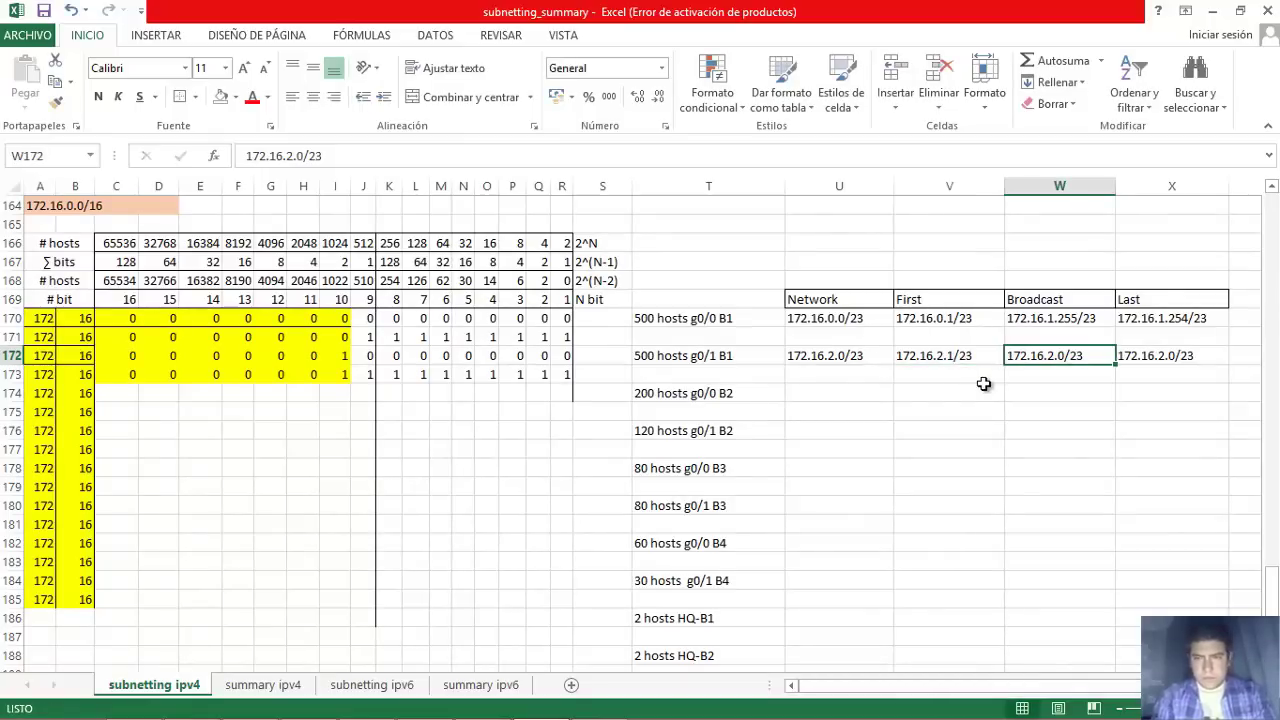
{"action": "key", "text": "Left"}
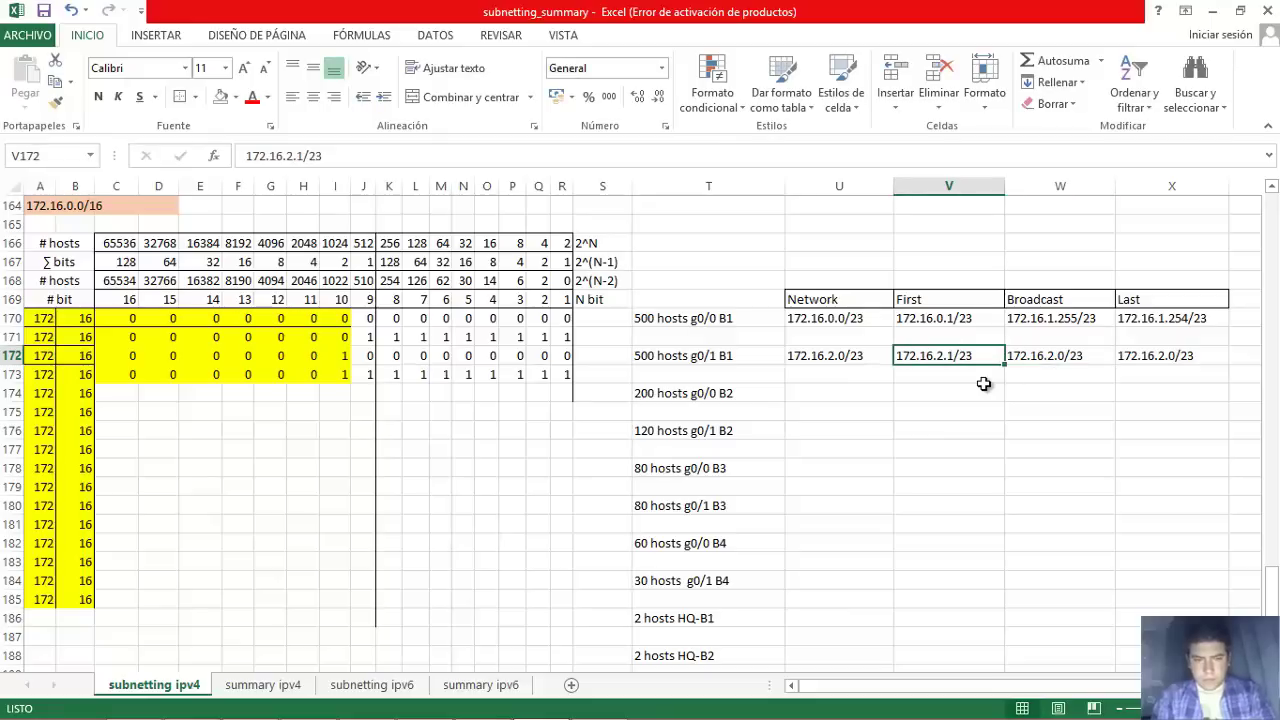
{"action": "key", "text": "F2"}
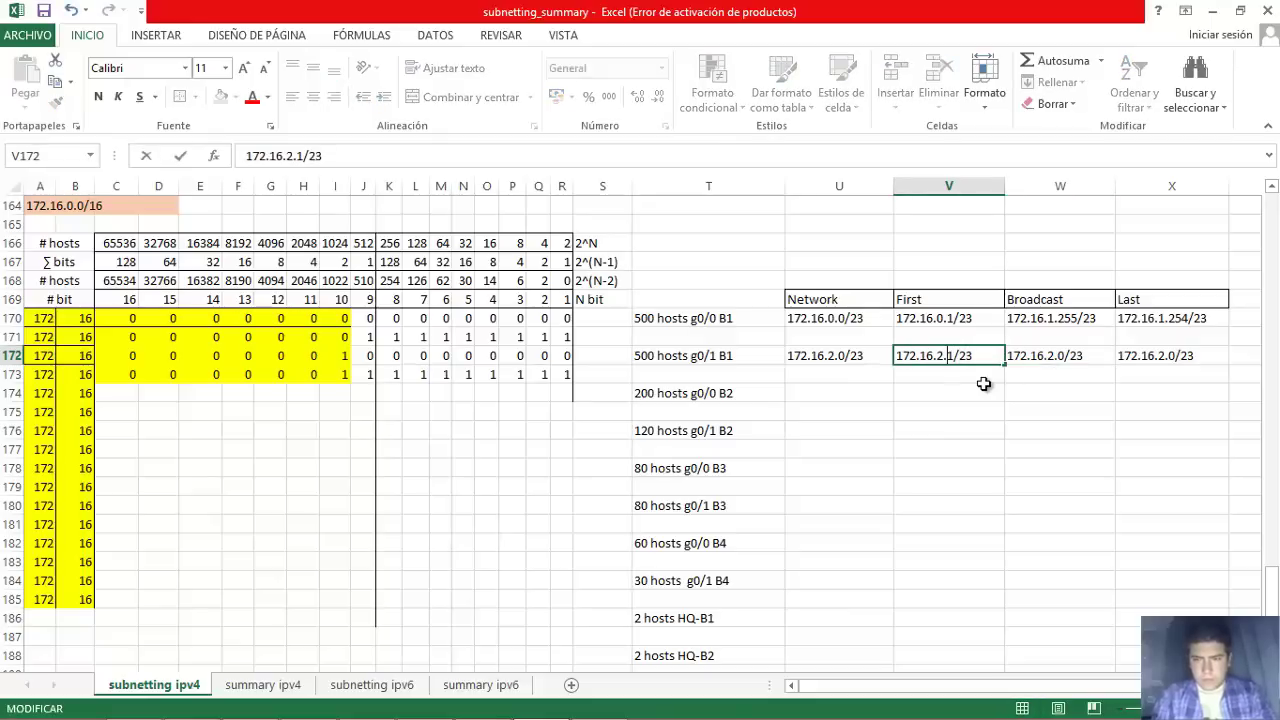
Change the Broadcast address in W172 to 172.16.3.255/23.
{"action": "key", "text": "Tab"}
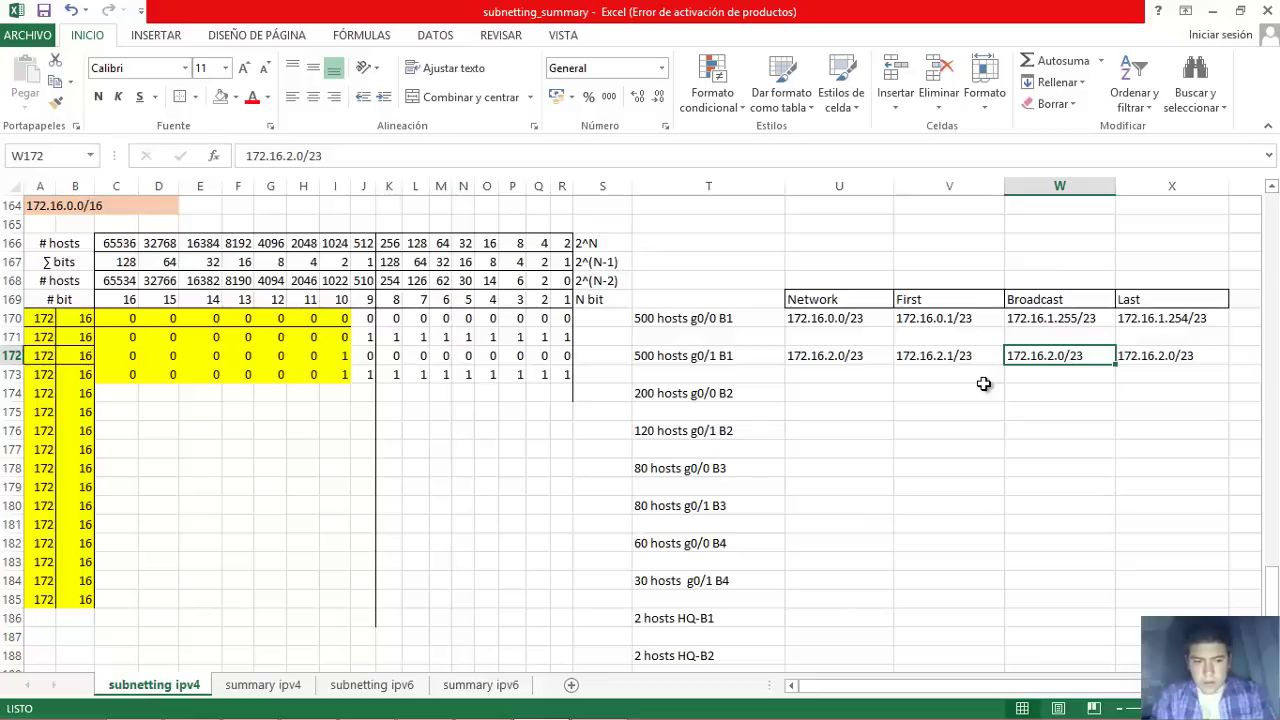
{"action": "key", "text": "F2"}
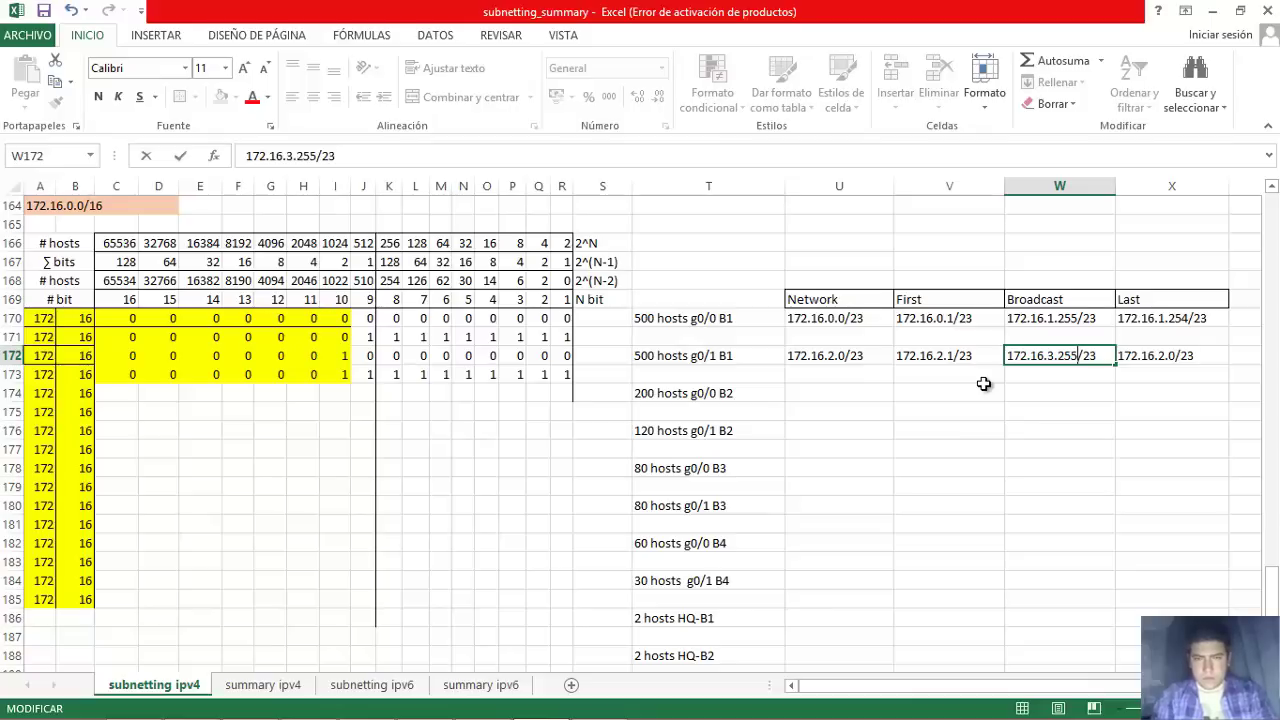
{"action": "key", "text": "Tab"}
Change the Last address in X172 to 172.16.3.254/23.
{"action": "key", "text": "F2"}
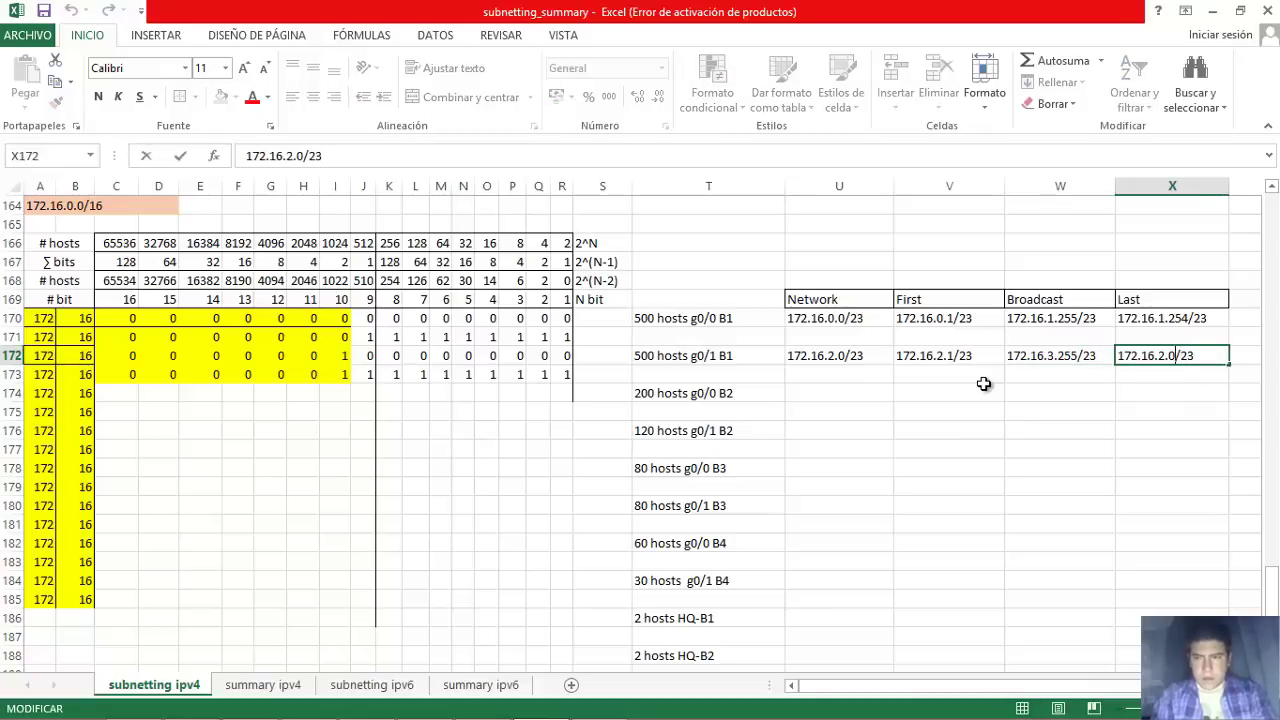
{"action": "key", "text": "BackSpace"}
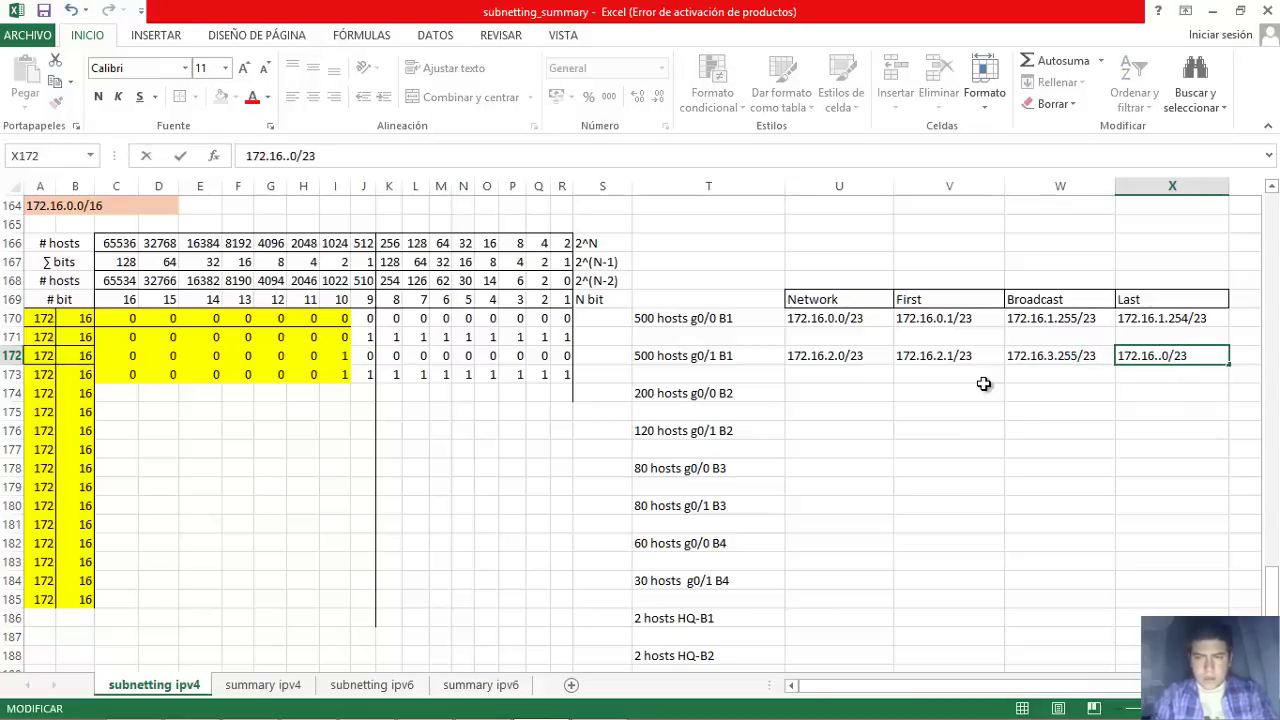
{"action": "type", "text": "3"}
{"action": "key", "text": "BackSpace"}
{"action": "type", "text": "254"}
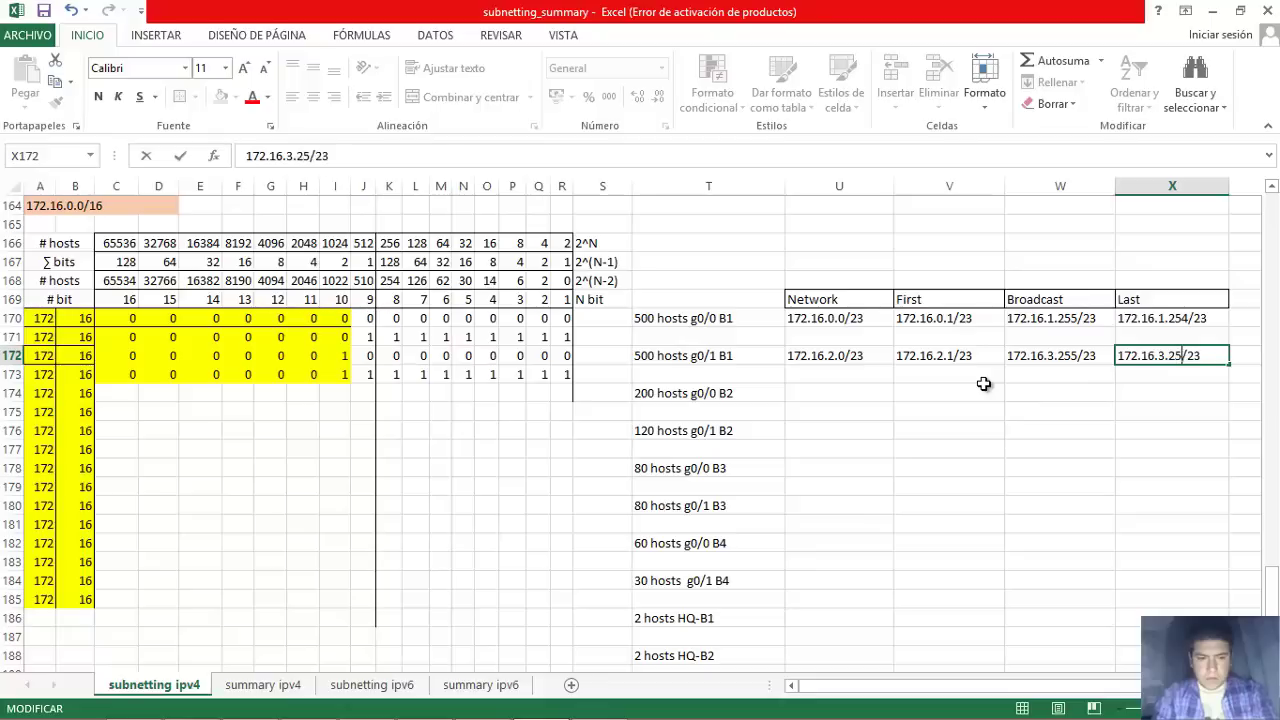
{"action": "left_click", "coordinate": [984, 382]}
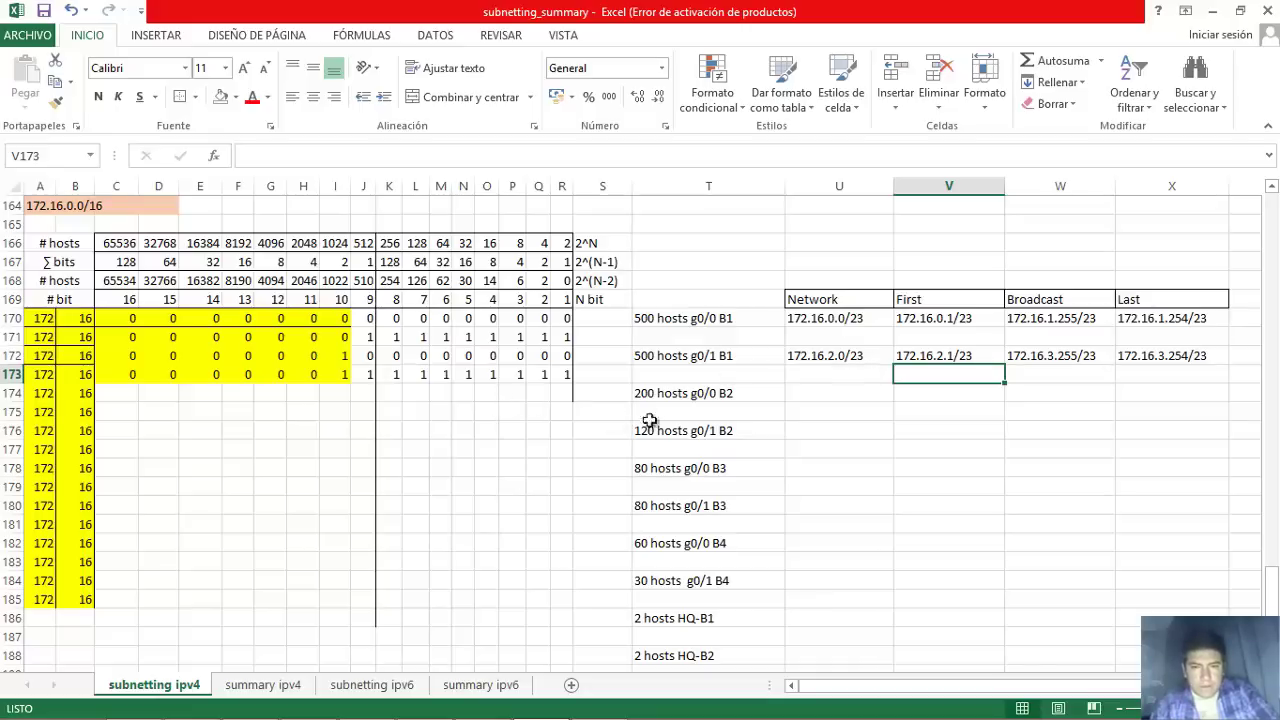
Enter the 200-host g0/0 B2 network bits in C174:R174, with 1 in H174 and 0 in all other cells.
{"action": "left_click", "coordinate": [675, 397]}
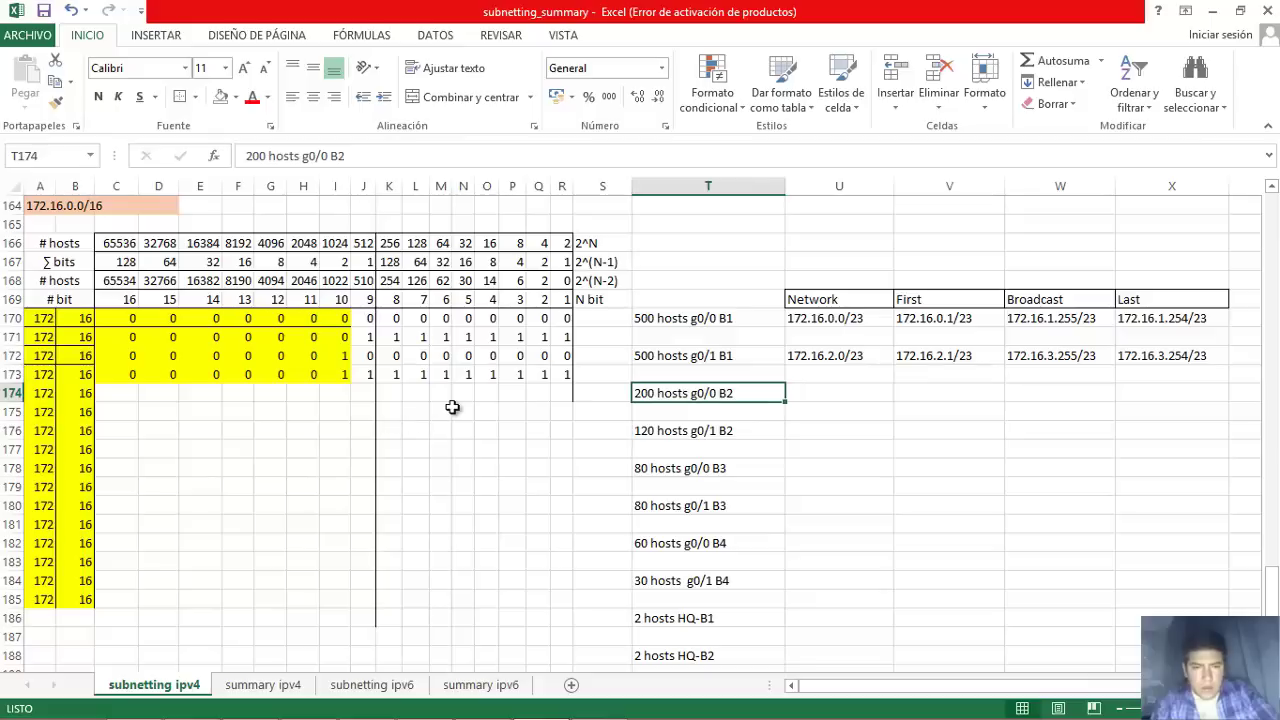
{"action": "left_click", "coordinate": [393, 392]}
{"action": "left_click", "coordinate": [398, 281]}
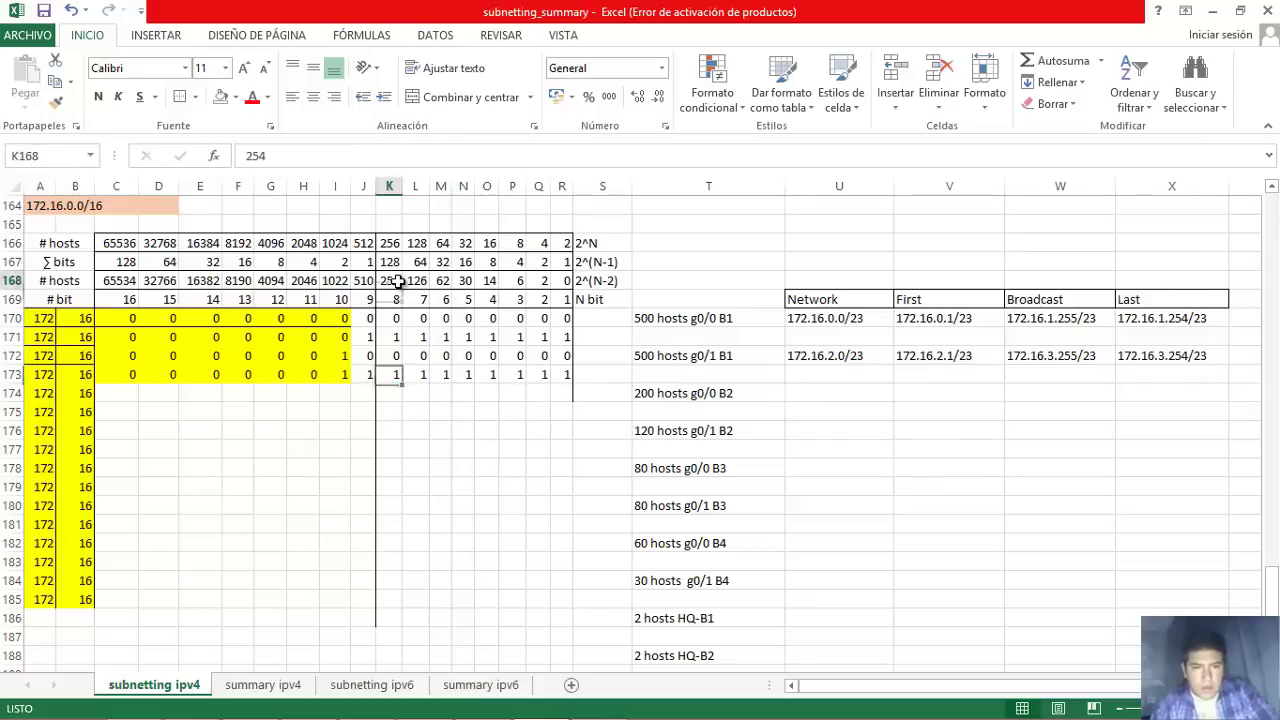
{"action": "left_click", "coordinate": [397, 389]}
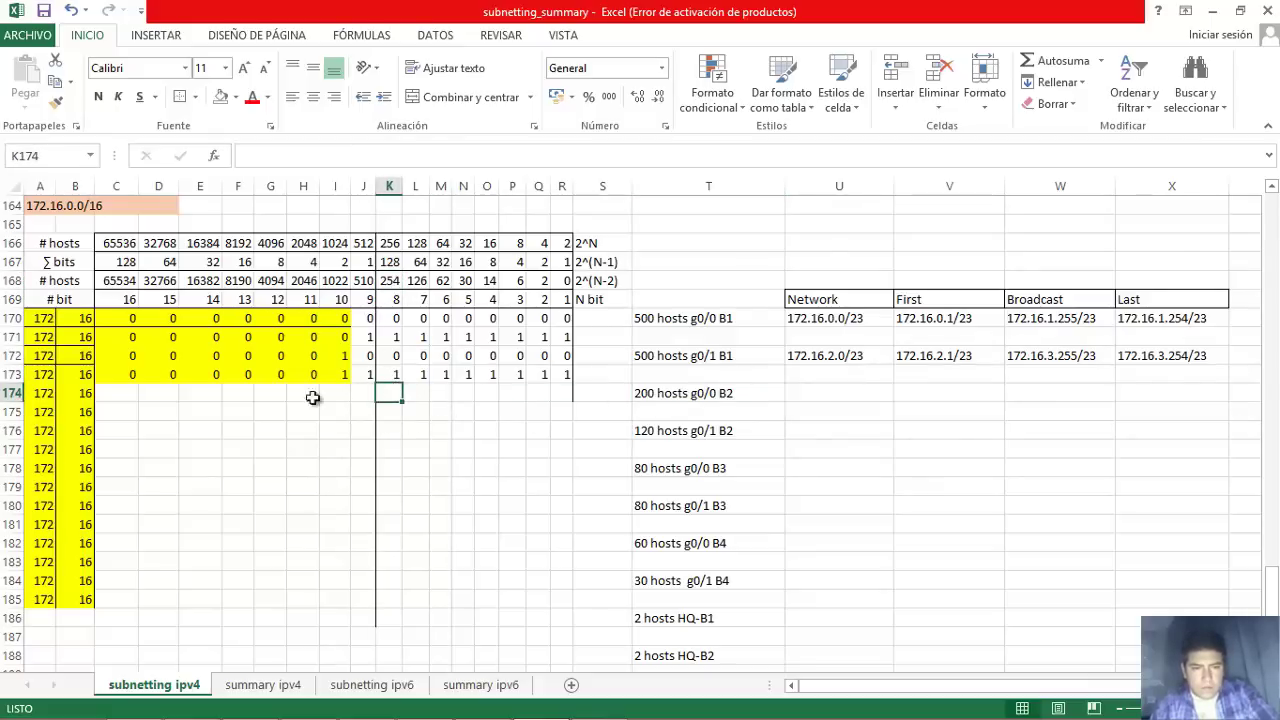
{"action": "left_click", "coordinate": [117, 393]}
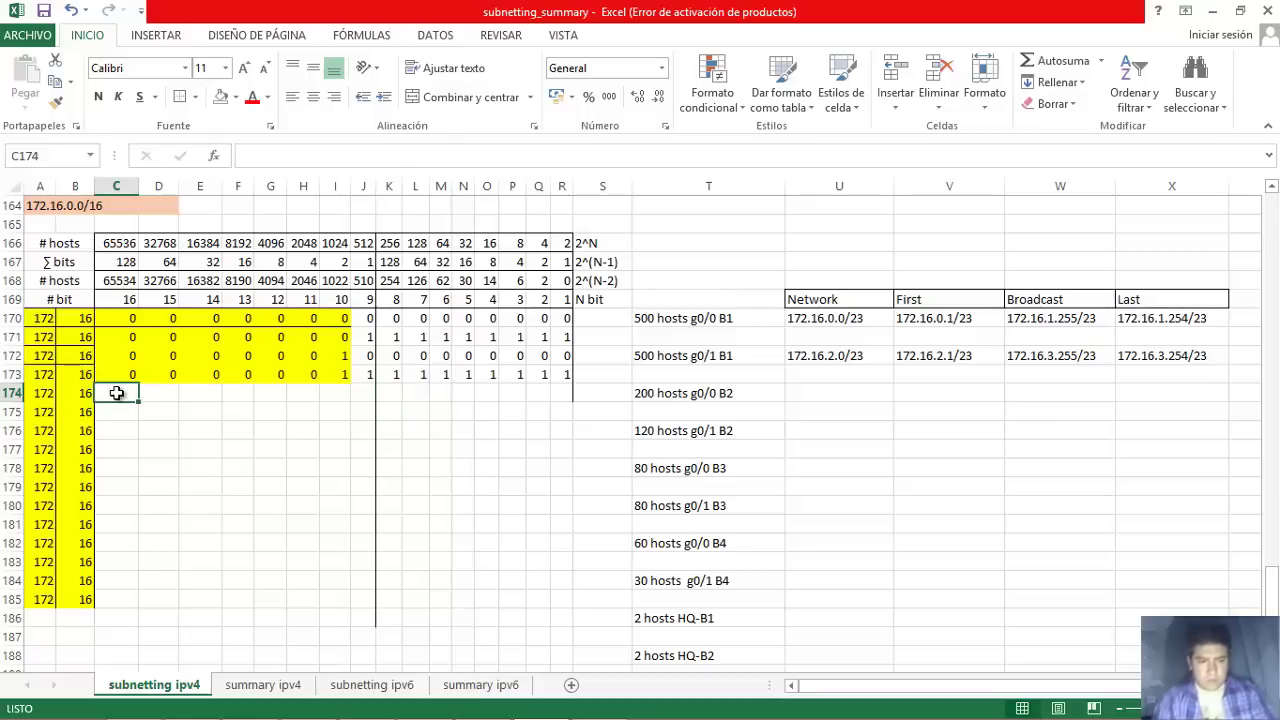
{"action": "type", "text": "0"}
{"action": "key", "text": "Tab"}
{"action": "type", "text": "0"}
{"action": "key", "text": "Tab"}
{"action": "type", "text": "0"}
{"action": "key", "text": "Tab"}
{"action": "type", "text": "0"}
{"action": "key", "text": "Tab"}
{"action": "type", "text": "0"}
{"action": "key", "text": "Tab"}
{"action": "type", "text": "0"}
{"action": "key", "text": "Tab"}
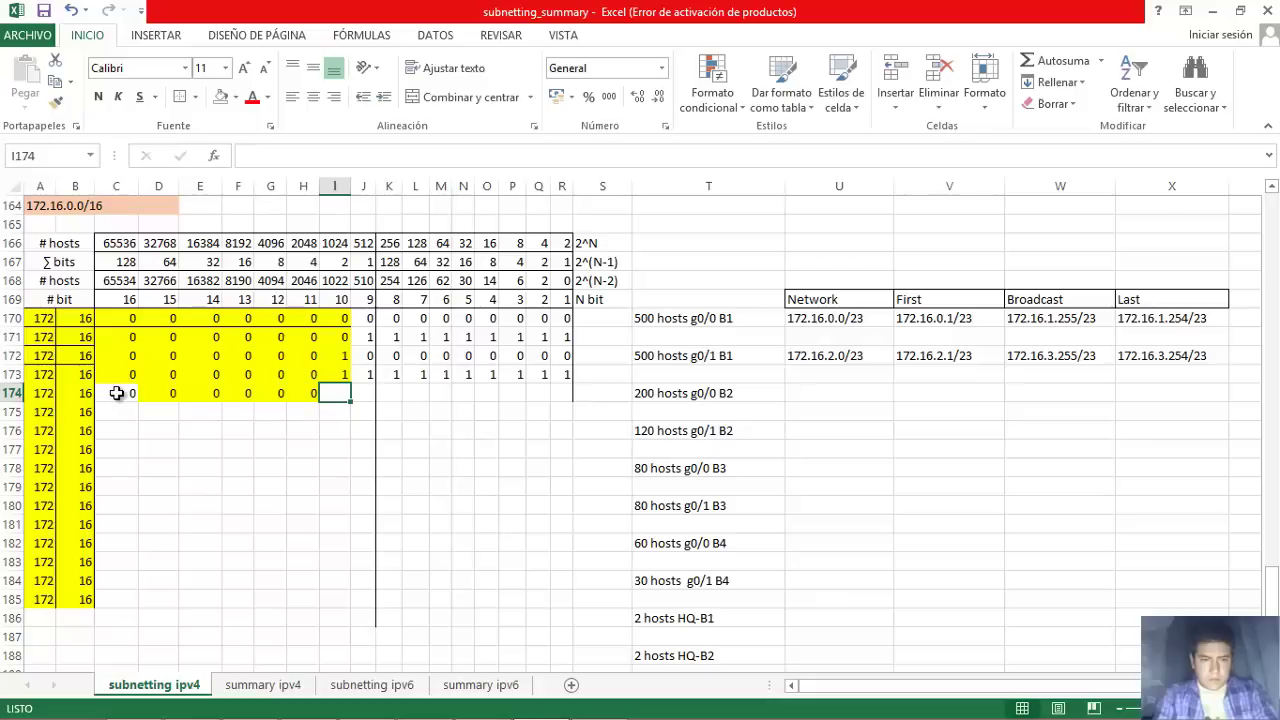
{"action": "key", "text": "shift+Tab"}
{"action": "type", "text": "1"}
{"action": "key", "text": "Tab"}
{"action": "type", "text": "0\t0\t0\t0\t0\t1\t0\t0\t0\t0\t"}
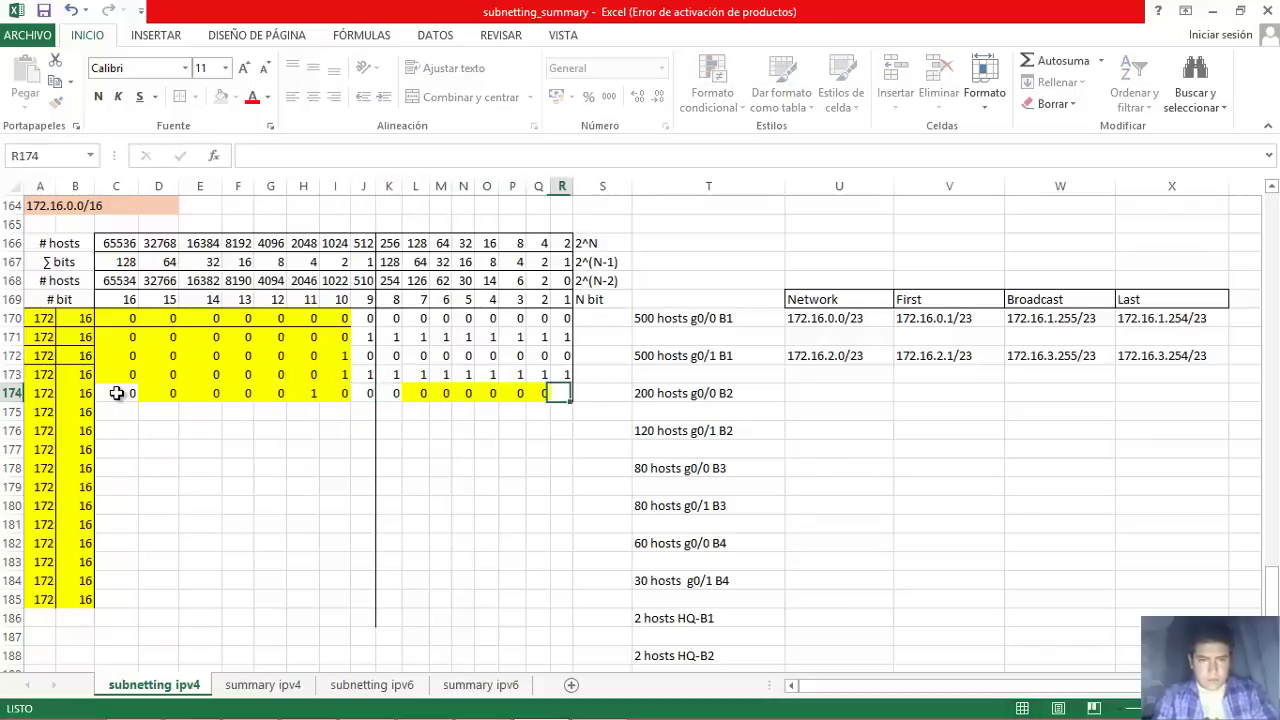
{"action": "type", "text": "0"}
Remove the fill colour from the bit cells C174:R174.
{"action": "left_click_drag", "start_coordinate": [564, 392], "coordinate": [130, 397]}
{"action": "left_click", "coordinate": [221, 96]}
{"action": "left_click", "coordinate": [236, 97]}
{"action": "left_click", "coordinate": [266, 263]}
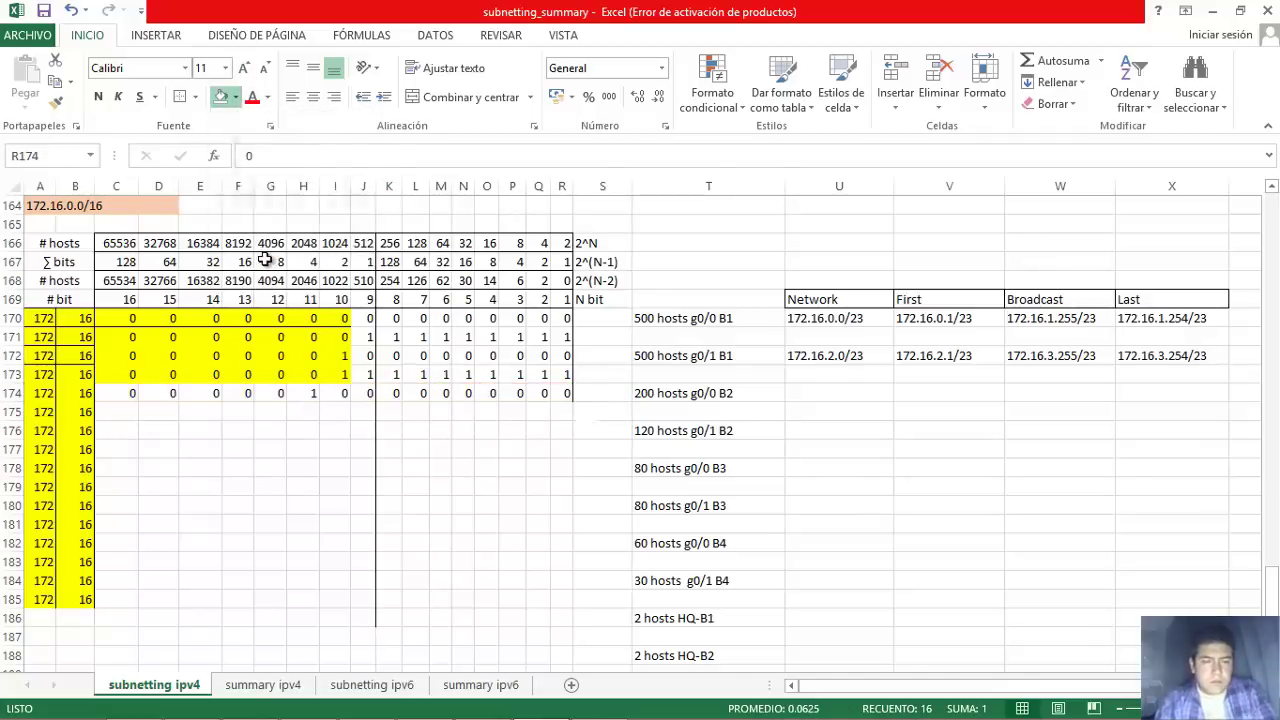
Fill the network portion A174:J174 with yellow.
{"action": "left_click", "coordinate": [362, 396]}
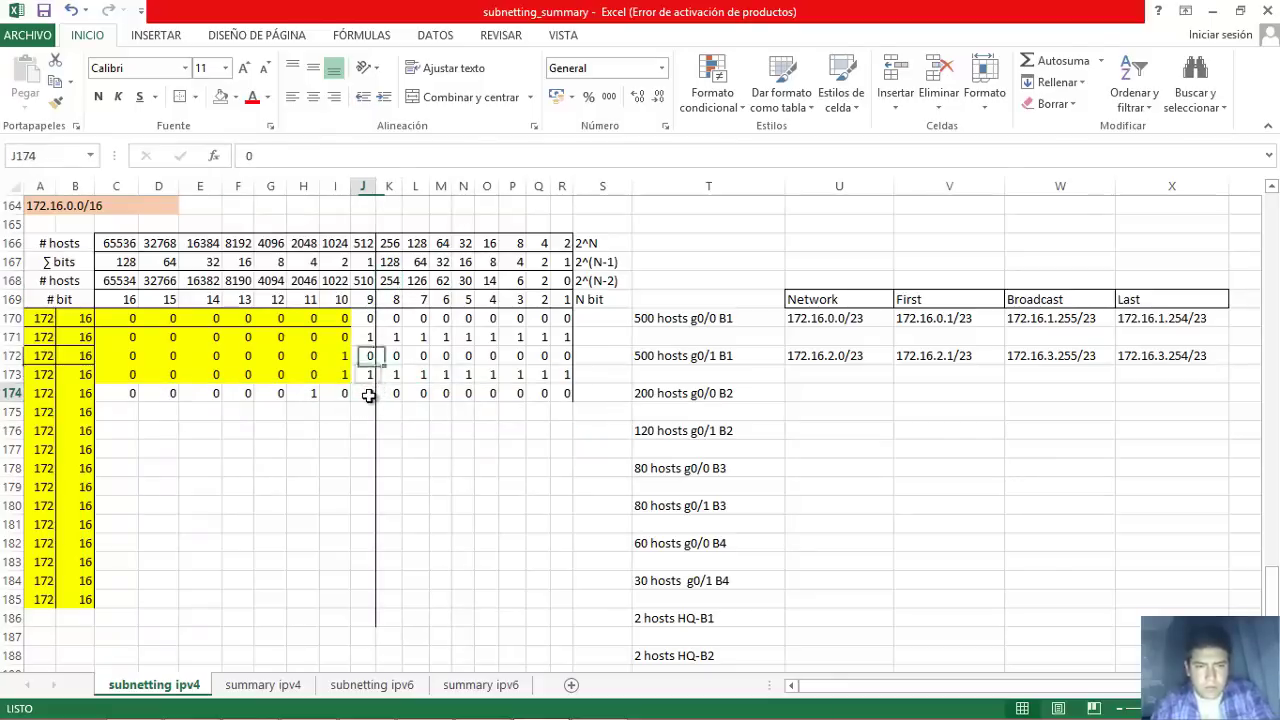
{"action": "key", "text": "shift+Home"}
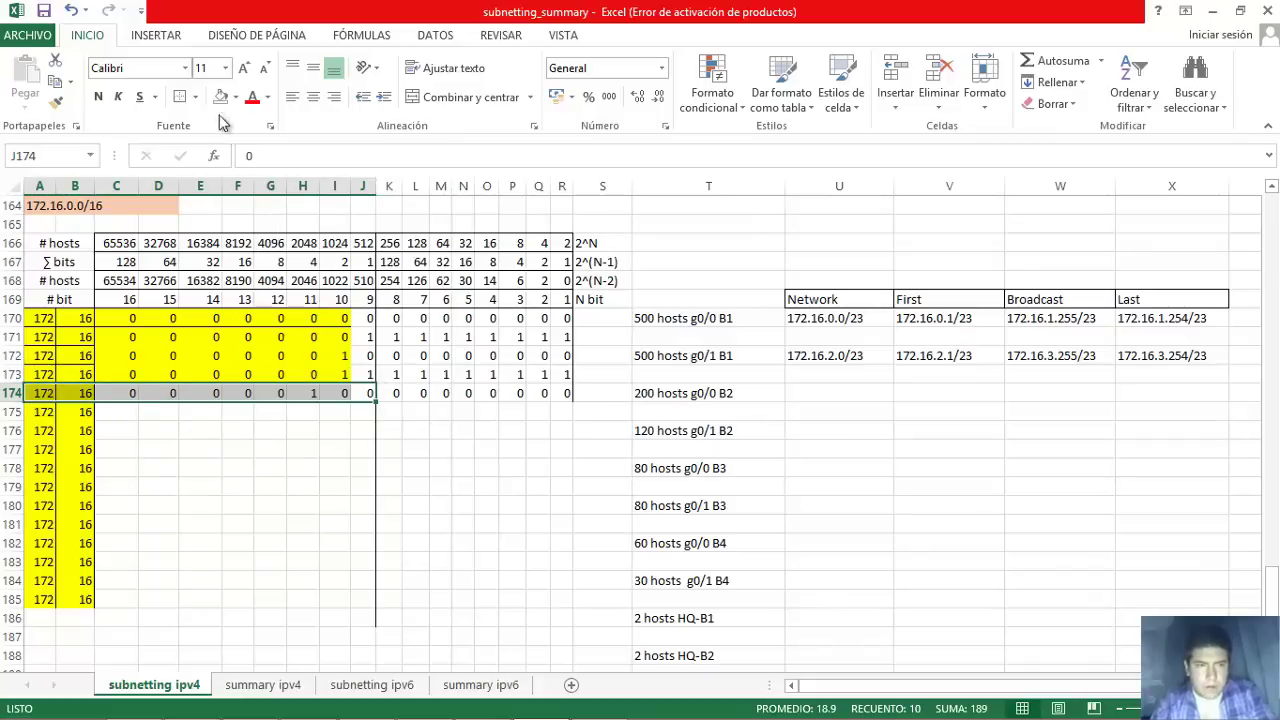
{"action": "left_click", "coordinate": [236, 97]}
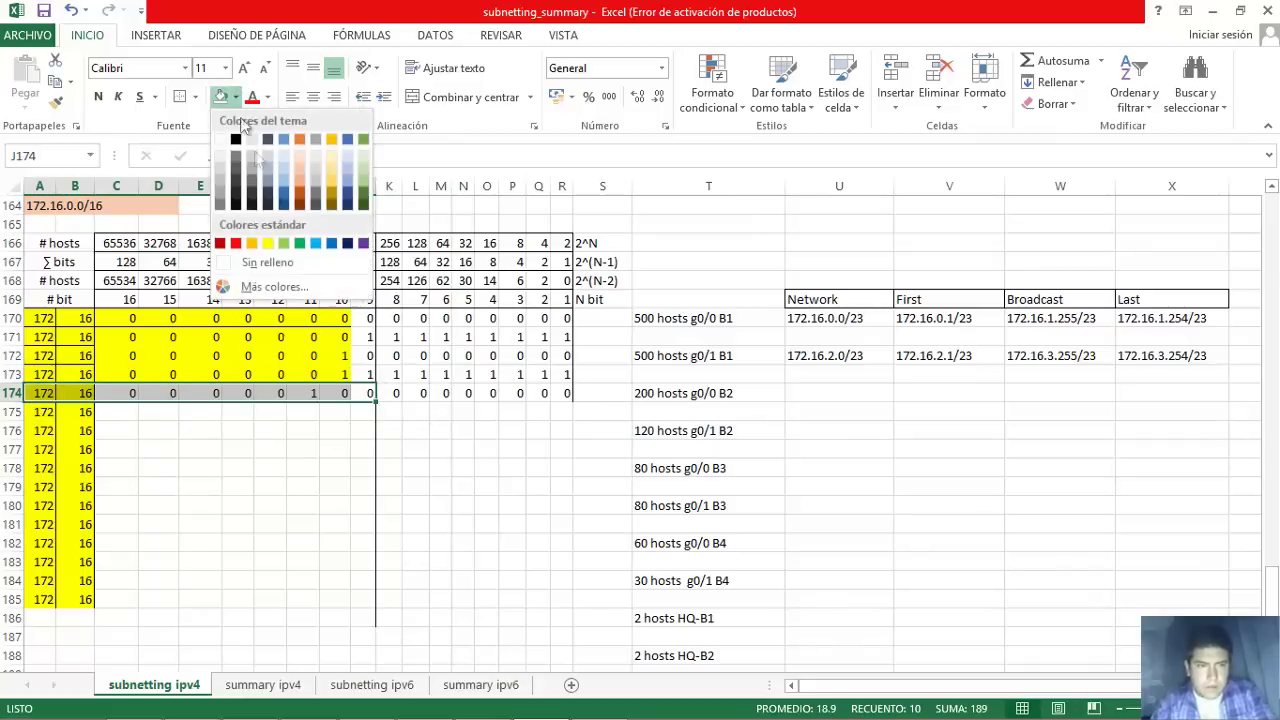
{"action": "left_click", "coordinate": [267, 243]}
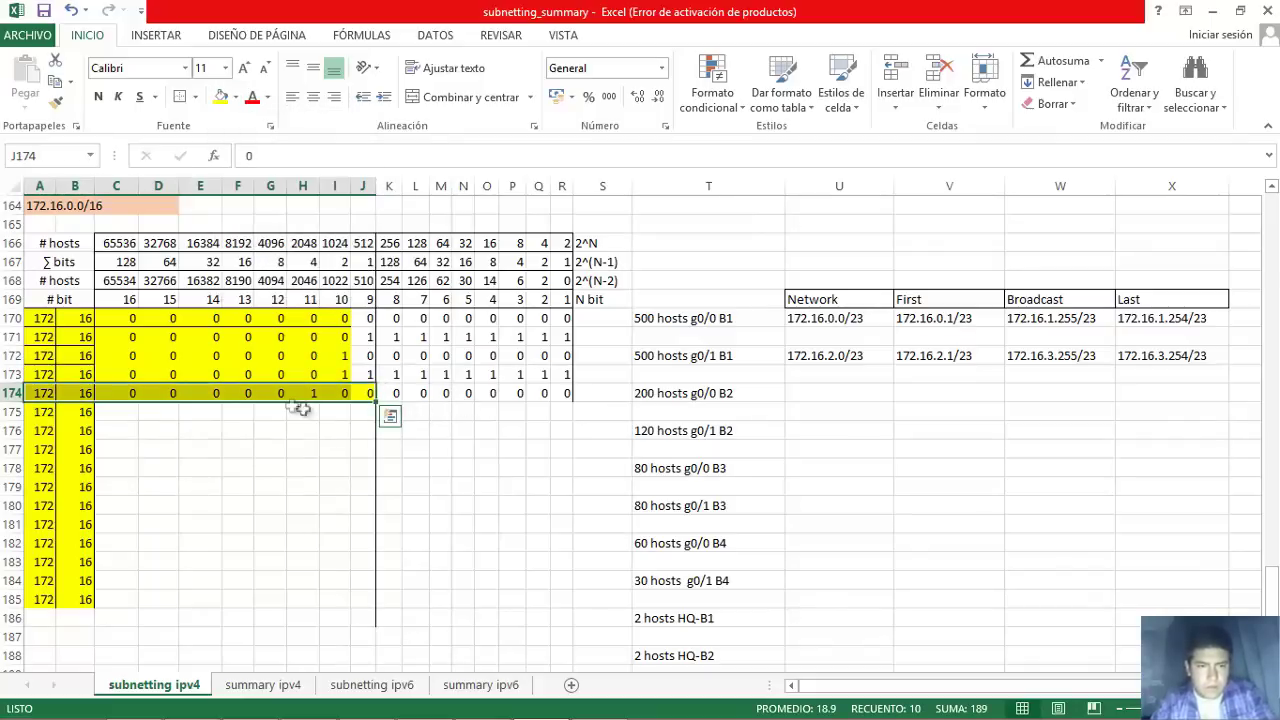
Copy A174:J174 down to row 175 and enter 1 in every host bit cell K175:R175.
{"action": "left_click_drag", "start_coordinate": [375, 400], "coordinate": [381, 421]}
{"action": "left_click", "coordinate": [390, 412]}
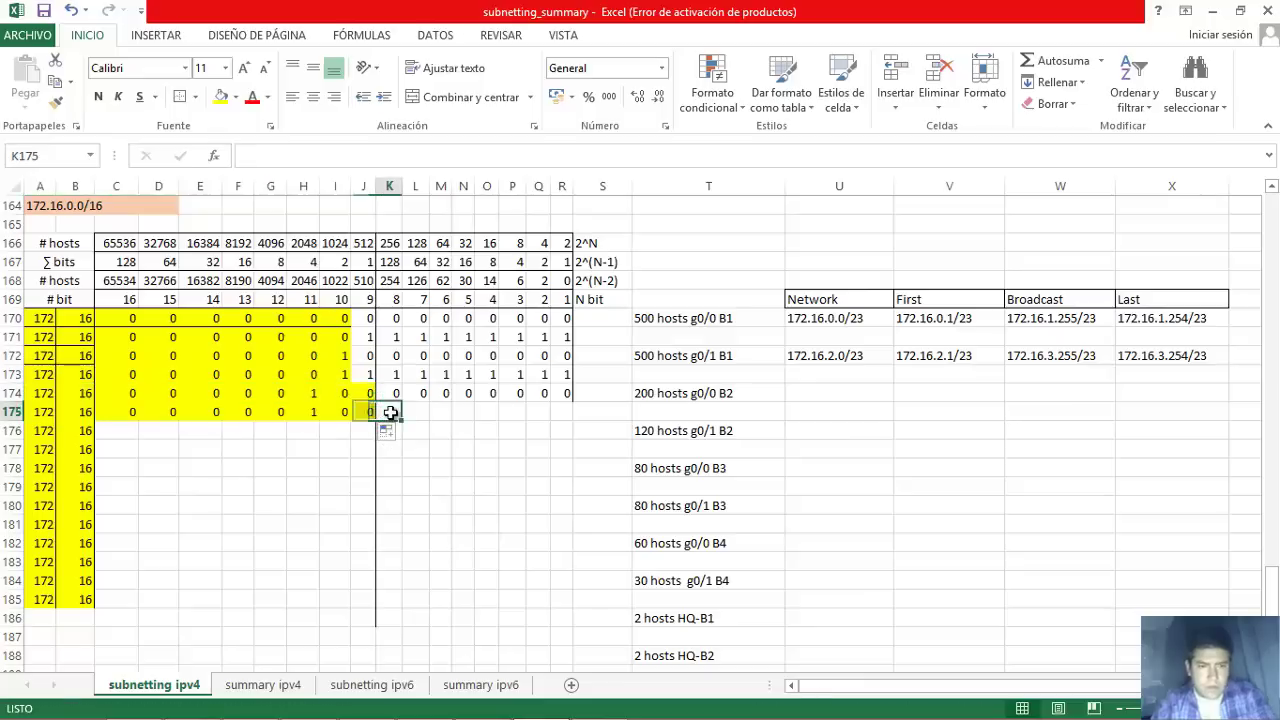
{"action": "type", "text": "1"}
{"action": "key", "text": "Tab"}
{"action": "type", "text": "1\t1\t1\t1\t1\t1"}
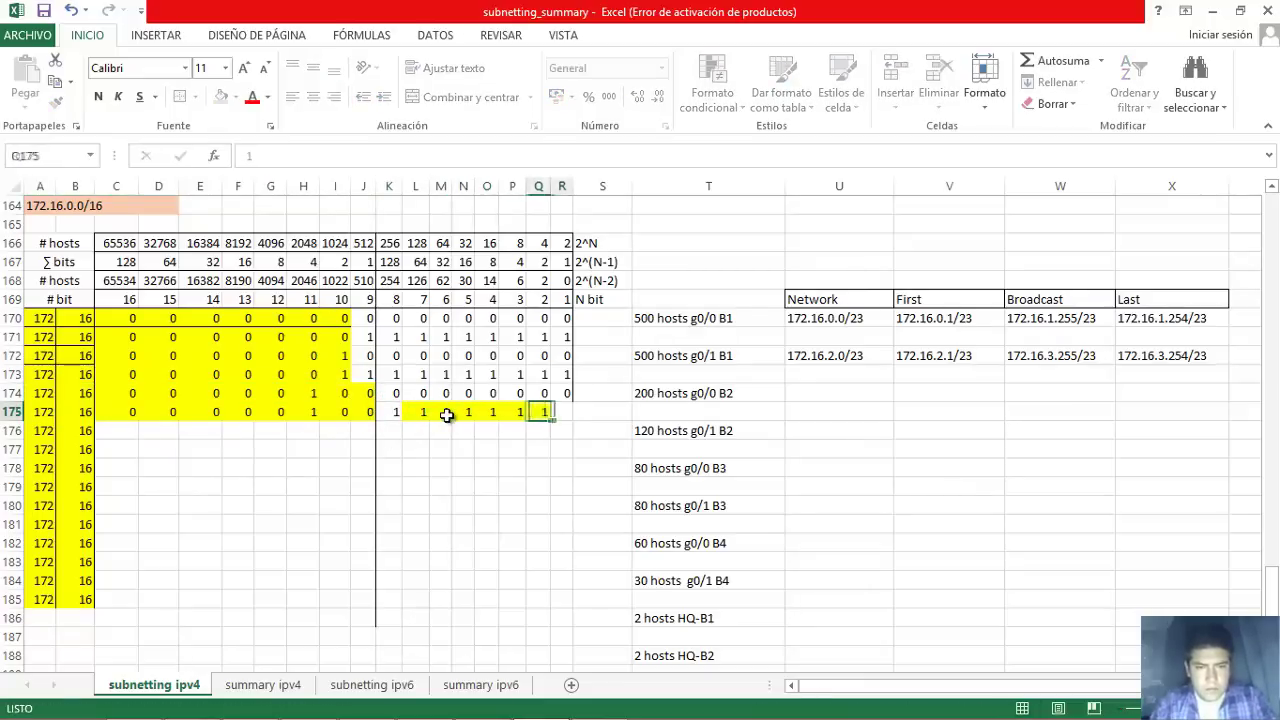
{"action": "key", "text": "Tab"}
{"action": "type", "text": "1"}
Remove the fill colour from the host bit cells K175:R175.
{"action": "left_click", "coordinate": [390, 412]}
{"action": "left_click_drag", "start_coordinate": [516, 412], "coordinate": [562, 412]}
{"action": "left_click", "coordinate": [237, 100]}
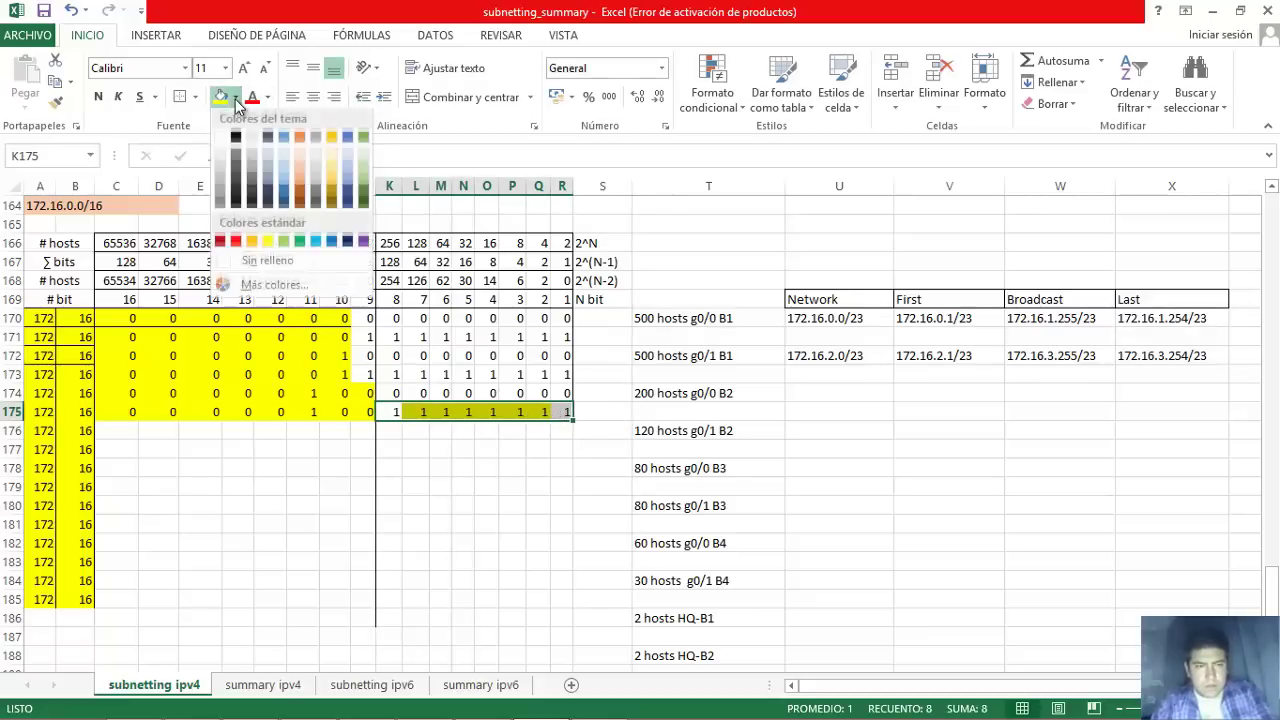
{"action": "left_click", "coordinate": [253, 264]}
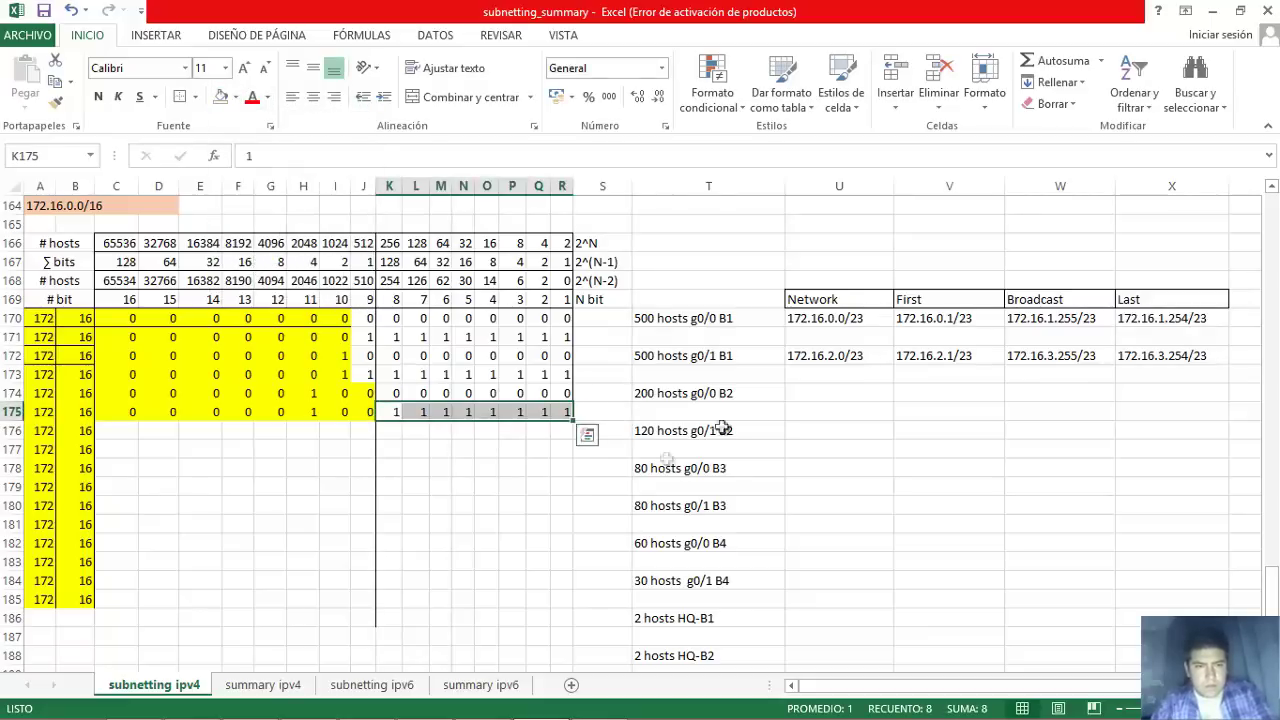
Enter the Network address 172.16.4.0/24 in U174 for the 200-host g0/0 B2 subnet.
{"action": "left_click", "coordinate": [835, 394]}
{"action": "type", "text": "172.16."}
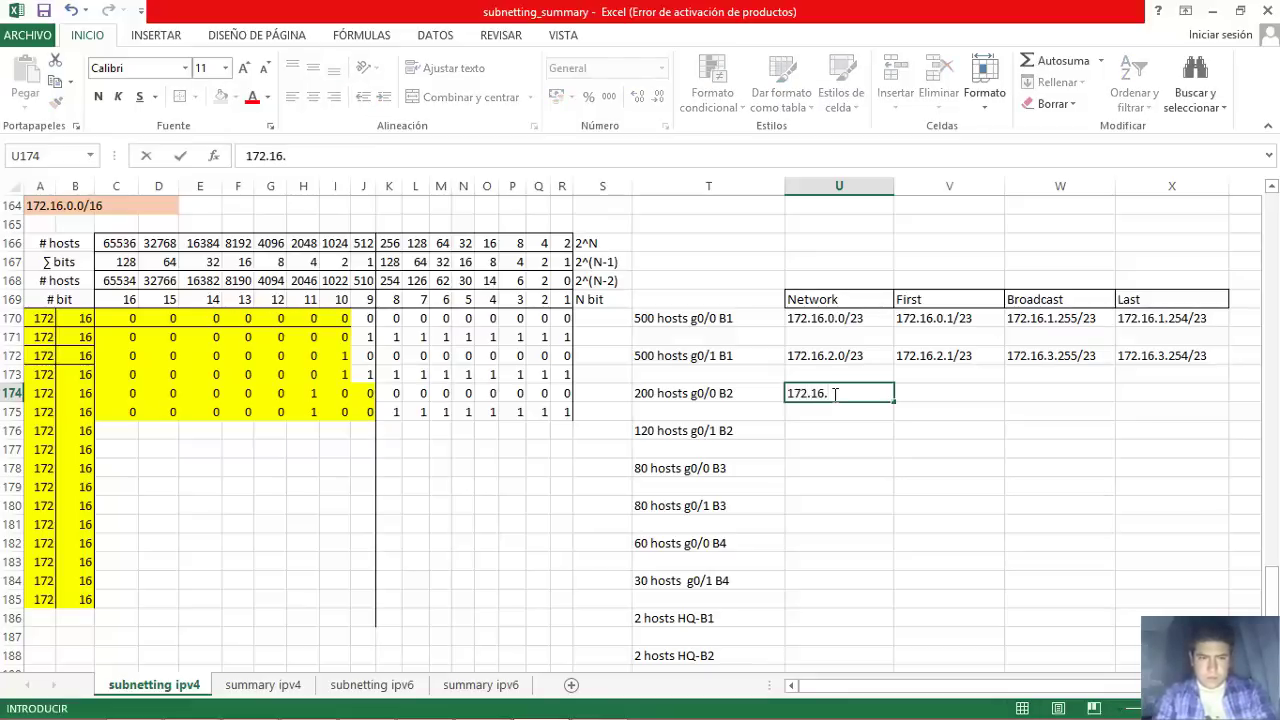
{"action": "type", "text": "4"}
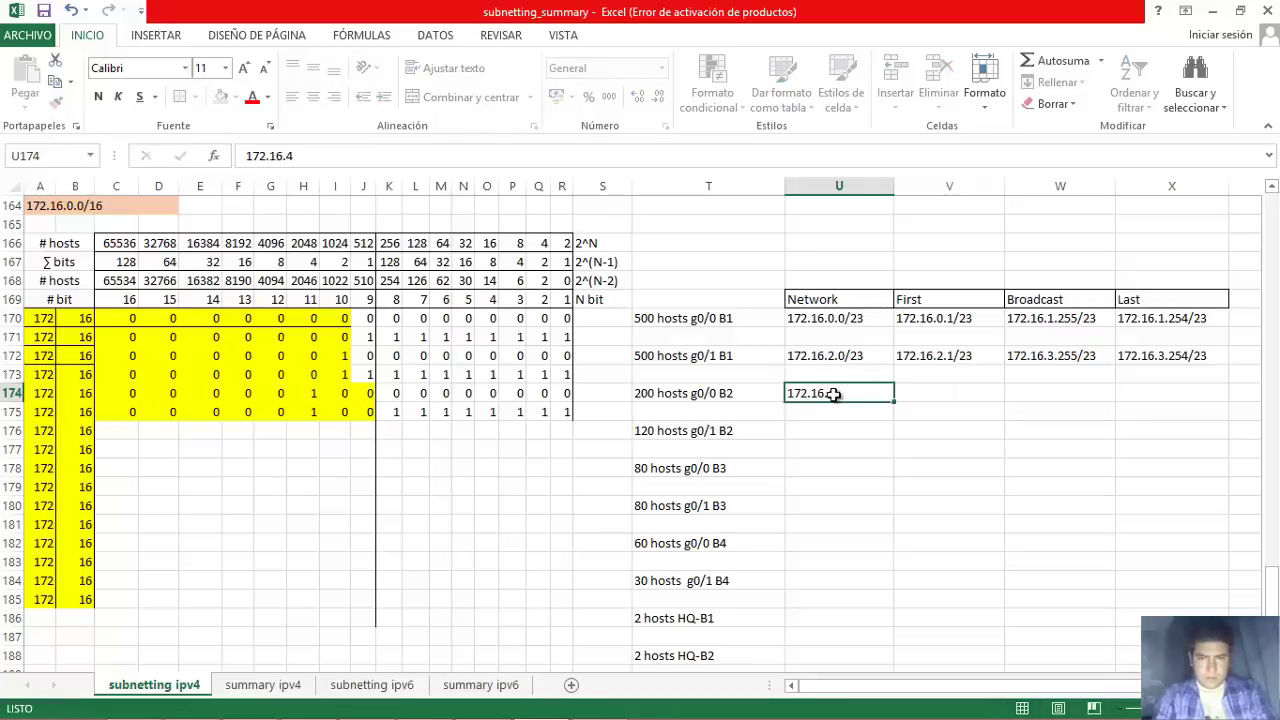
{"action": "key", "text": "Tab"}
{"action": "left_click", "coordinate": [838, 391]}
{"action": "double_click", "coordinate": [838, 391]}
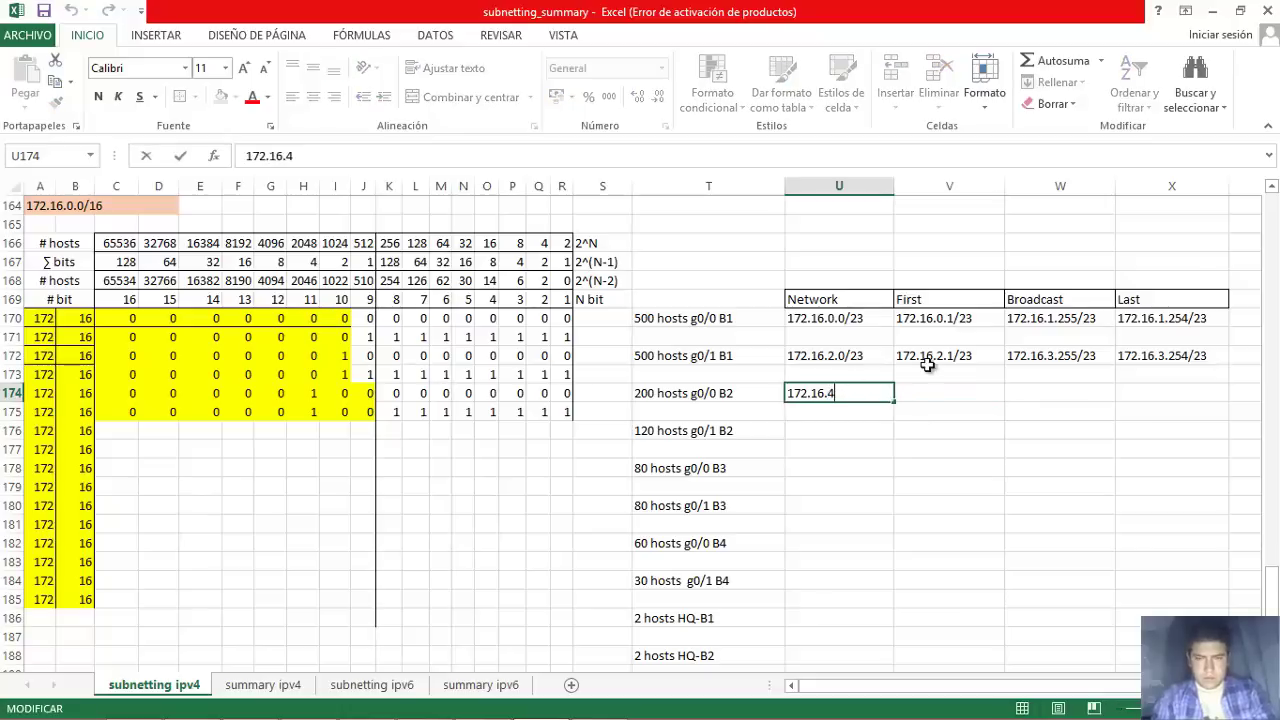
{"action": "type", "text": ".0/24"}
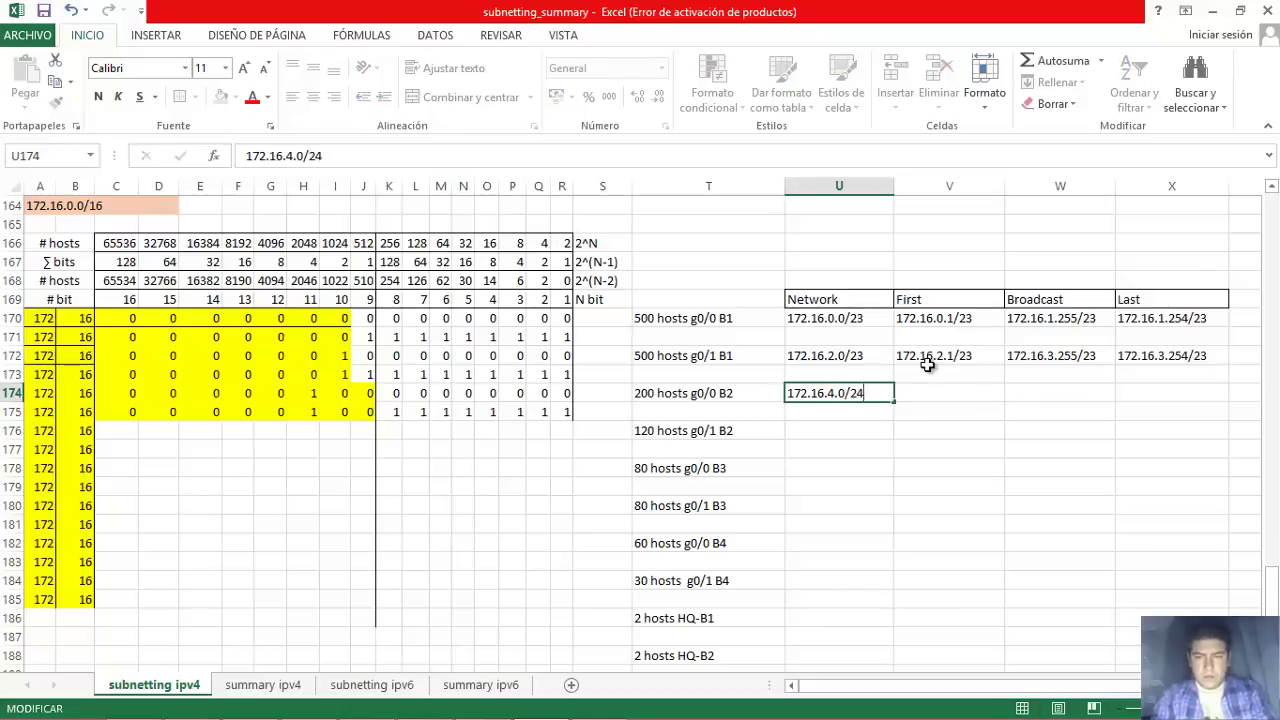
{"action": "key", "text": "Tab"}
Copy the network address from U174 into the First, Broadcast and Last cells V174, W174 and X174.
{"action": "key", "text": "shift+Tab"}
{"action": "key", "text": "ctrl+c"}
{"action": "key", "text": "Tab"}
{"action": "key", "text": "ctrl+v"}
{"action": "key", "text": "Tab"}
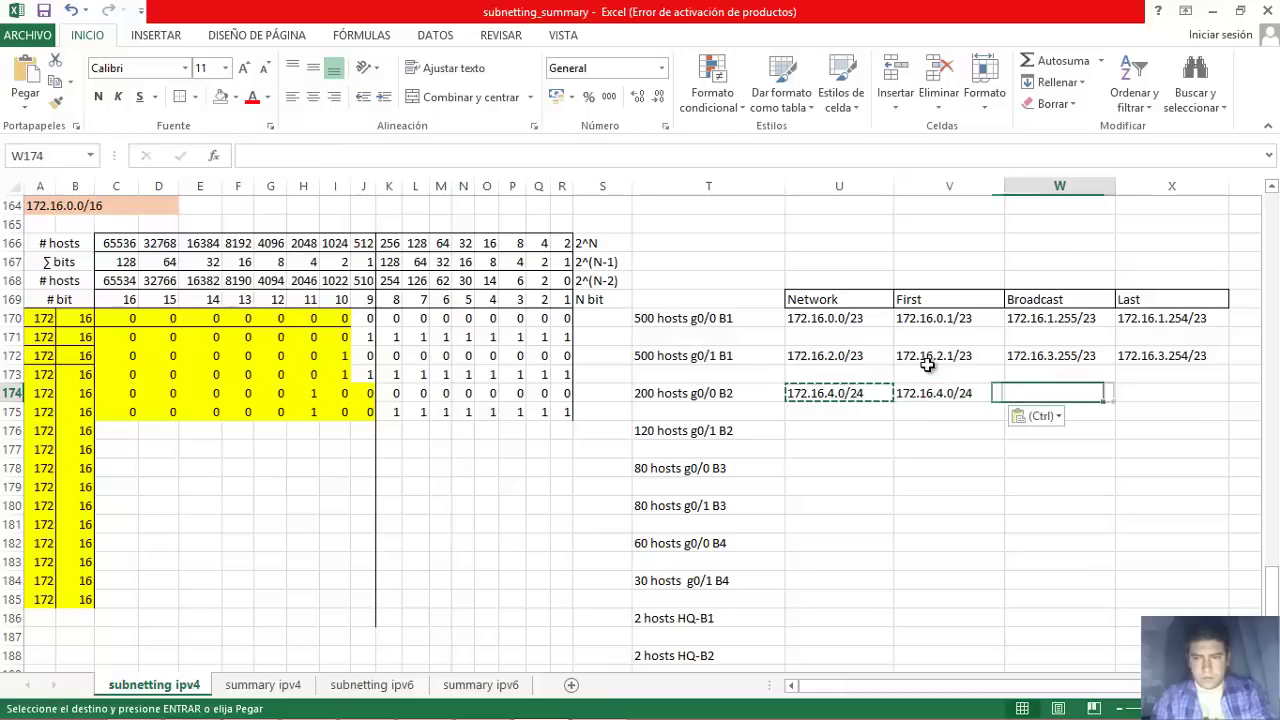
{"action": "key", "text": "ctrl+v"}
{"action": "key", "text": "Tab"}
{"action": "key", "text": "ctrl+v"}
{"action": "key", "text": "Escape"}
{"action": "key", "text": "F2"}
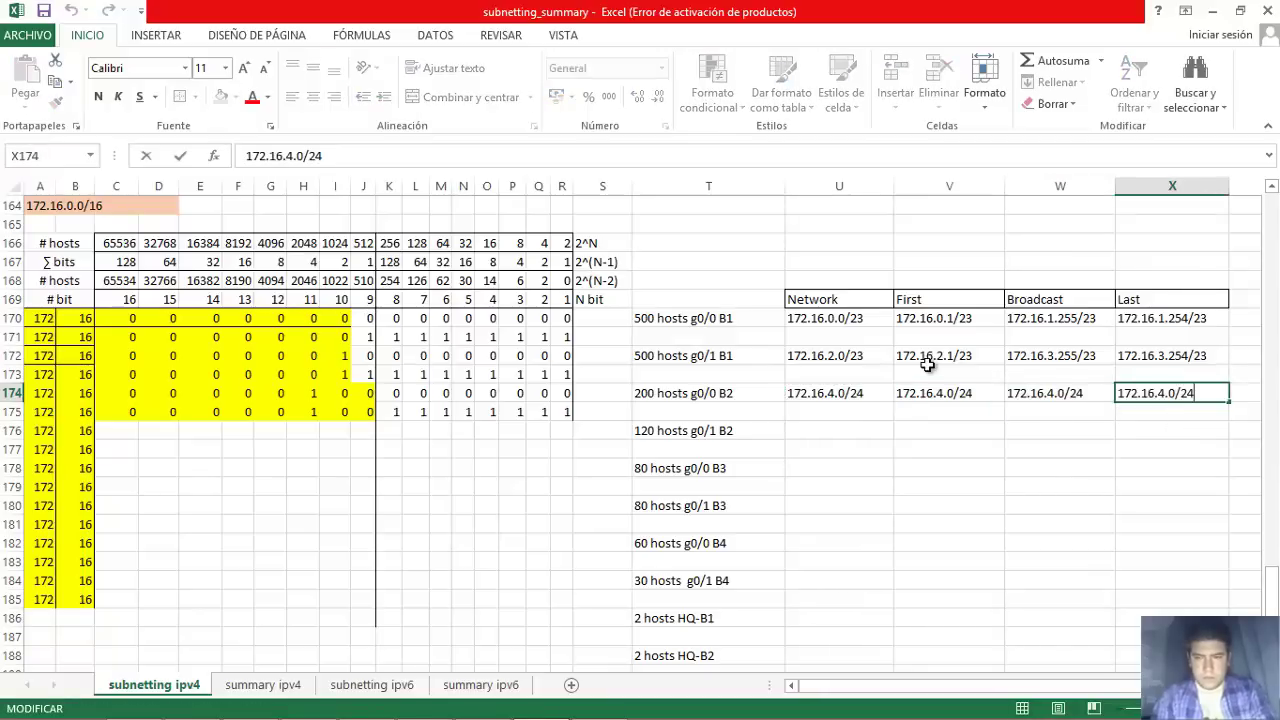
{"action": "key", "text": "Return"}
{"action": "key", "text": "Up"}
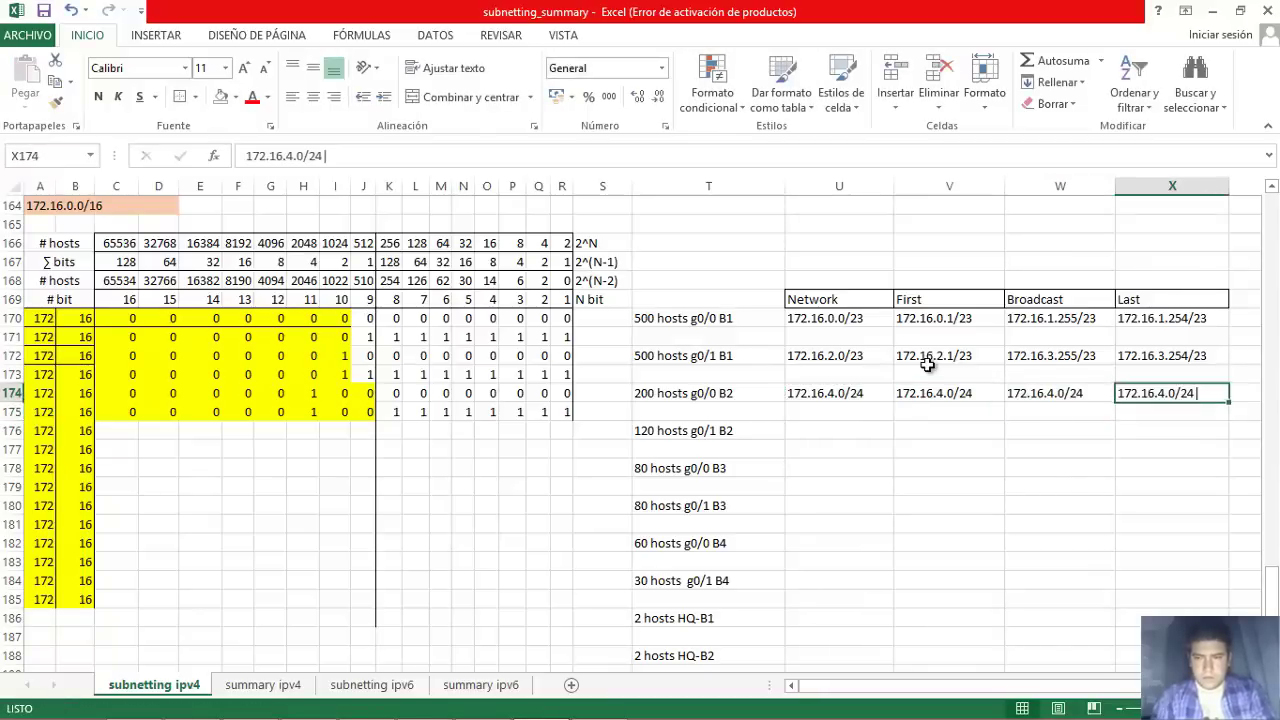
Change the First address in V174 to 172.16.4.1/24.
{"action": "key", "text": "Left"}
{"action": "key", "text": "Left"}
{"action": "key", "text": "F2"}
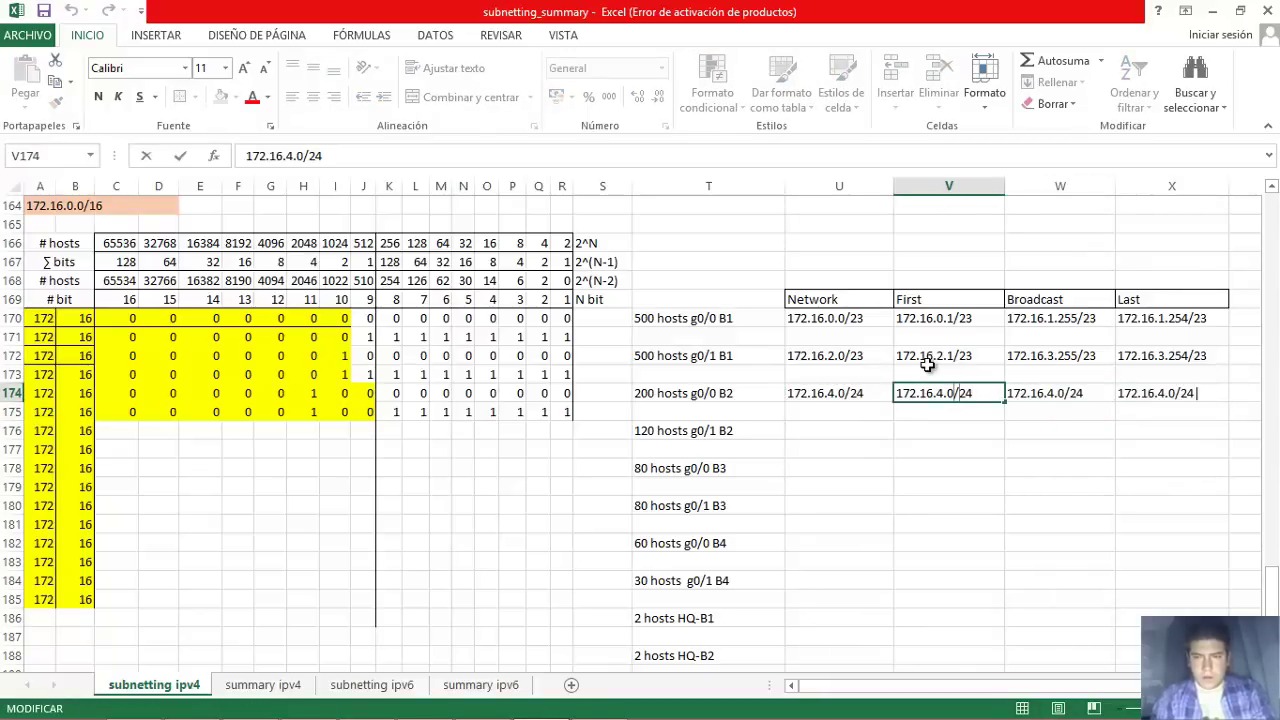
{"action": "key", "text": "Left"}
{"action": "key", "text": "Left"}
{"action": "key", "text": "Left"}
{"action": "key", "text": "BackSpace"}
{"action": "type", "text": "1"}
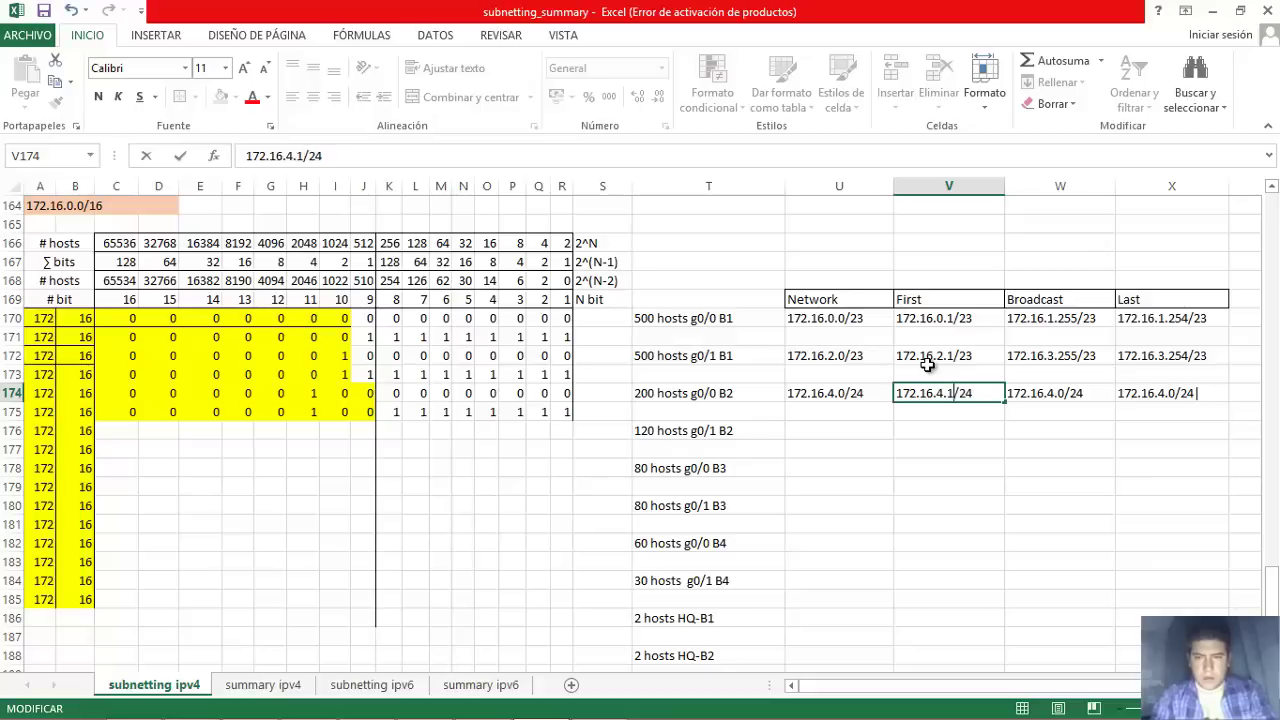
{"action": "key", "text": "Return"}
Change the Broadcast address in W174 to 172.16.4.255/24.
{"action": "key", "text": "Up"}
{"action": "key", "text": "Right"}
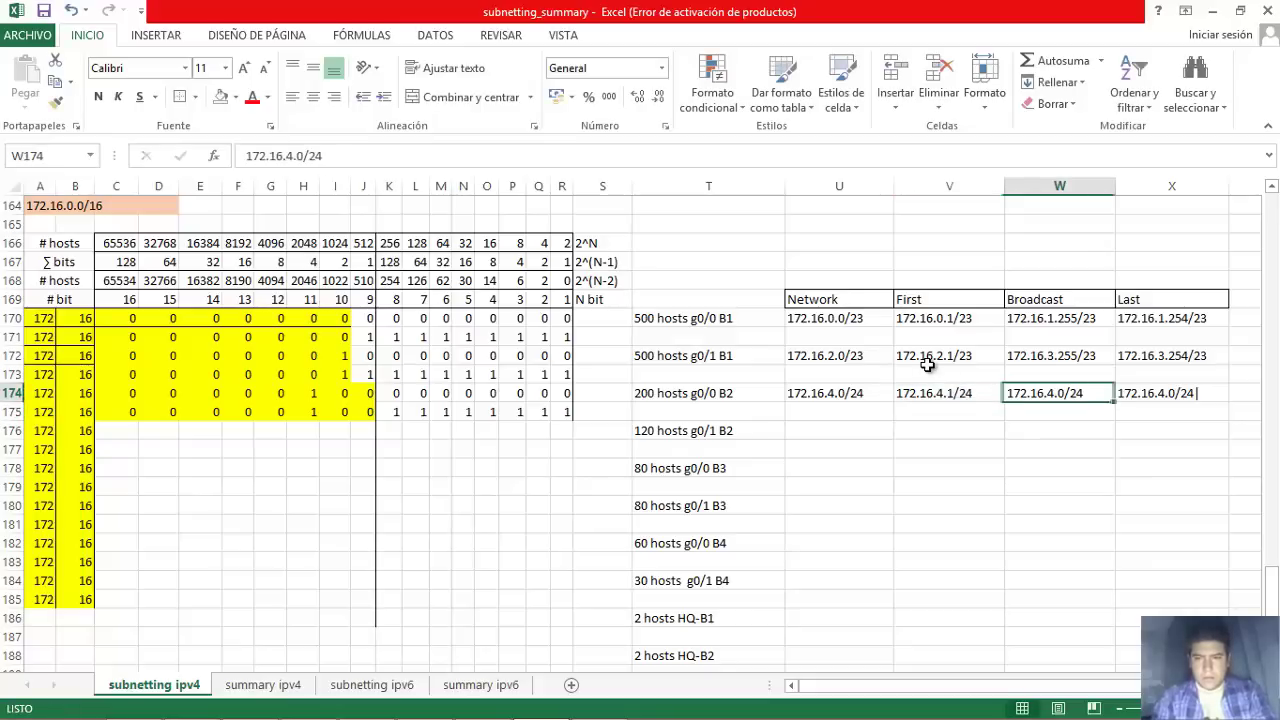
{"action": "key", "text": "F2"}
{"action": "key", "text": "Left"}
{"action": "key", "text": "Left"}
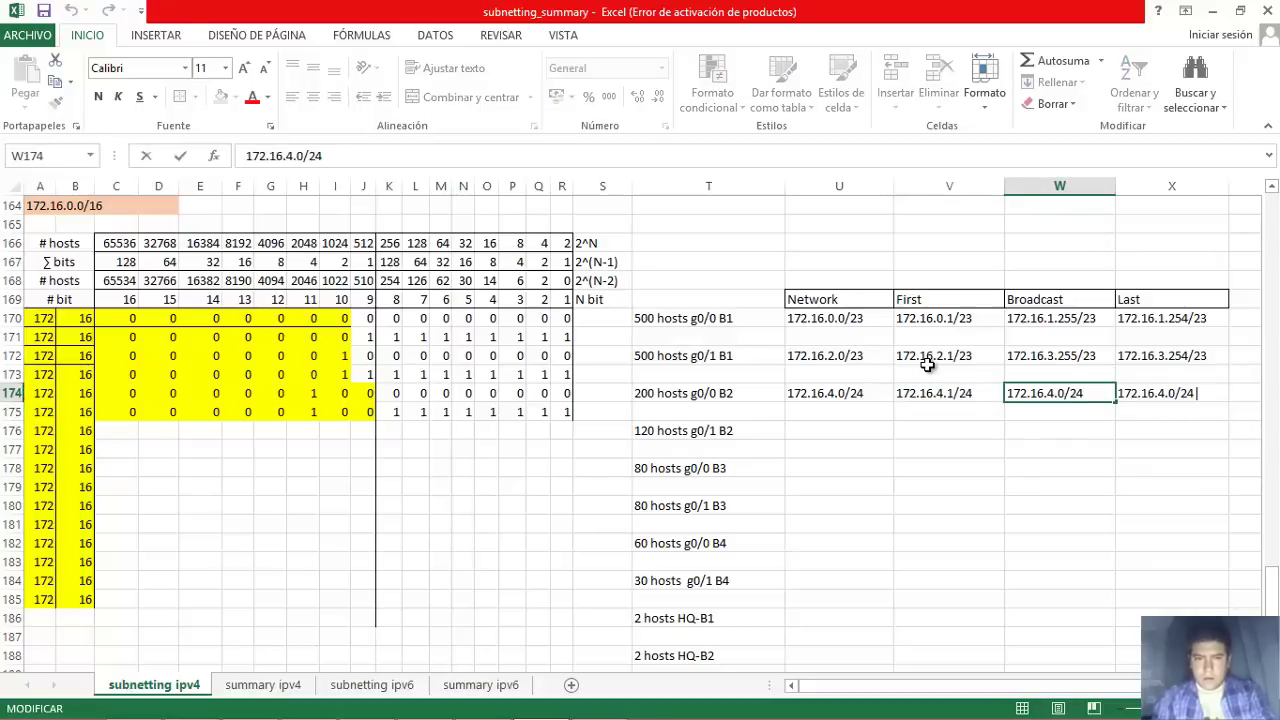
{"action": "key", "text": "BackSpace"}
{"action": "type", "text": "255"}
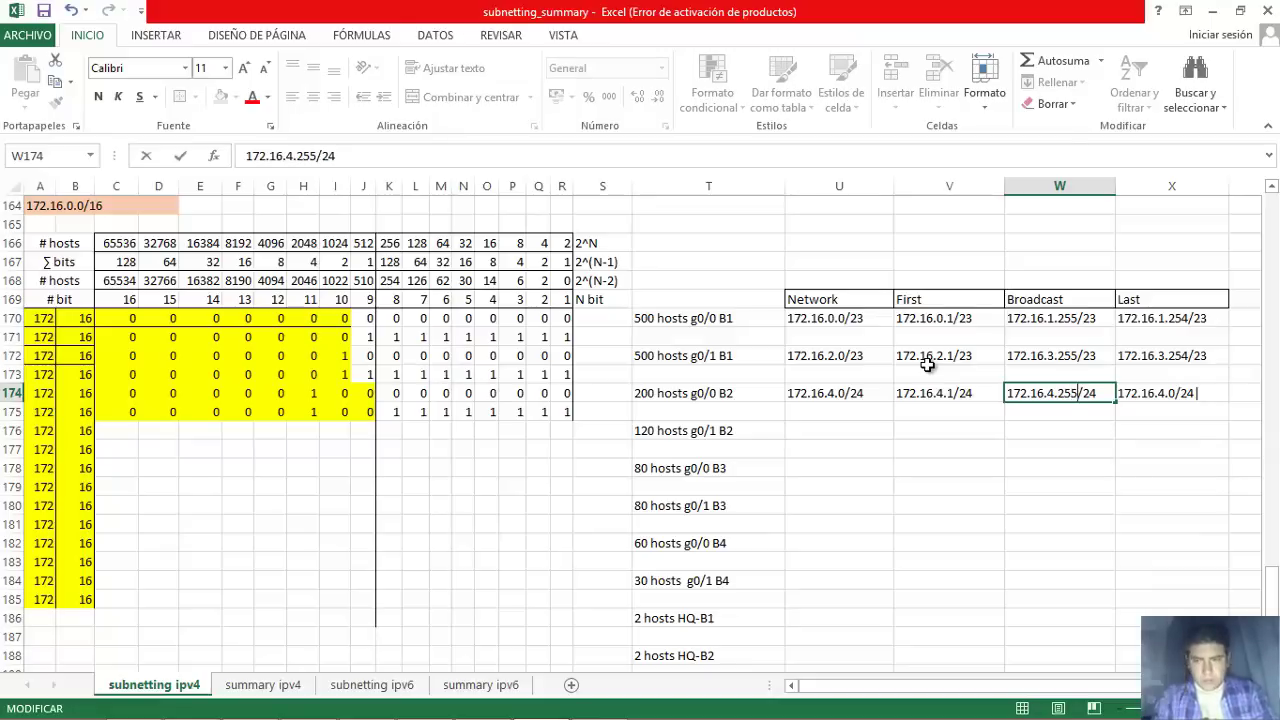
{"action": "key", "text": "Tab"}
Change the Last address in X174 to 172.16.4.254/24.
{"action": "key", "text": "F2"}
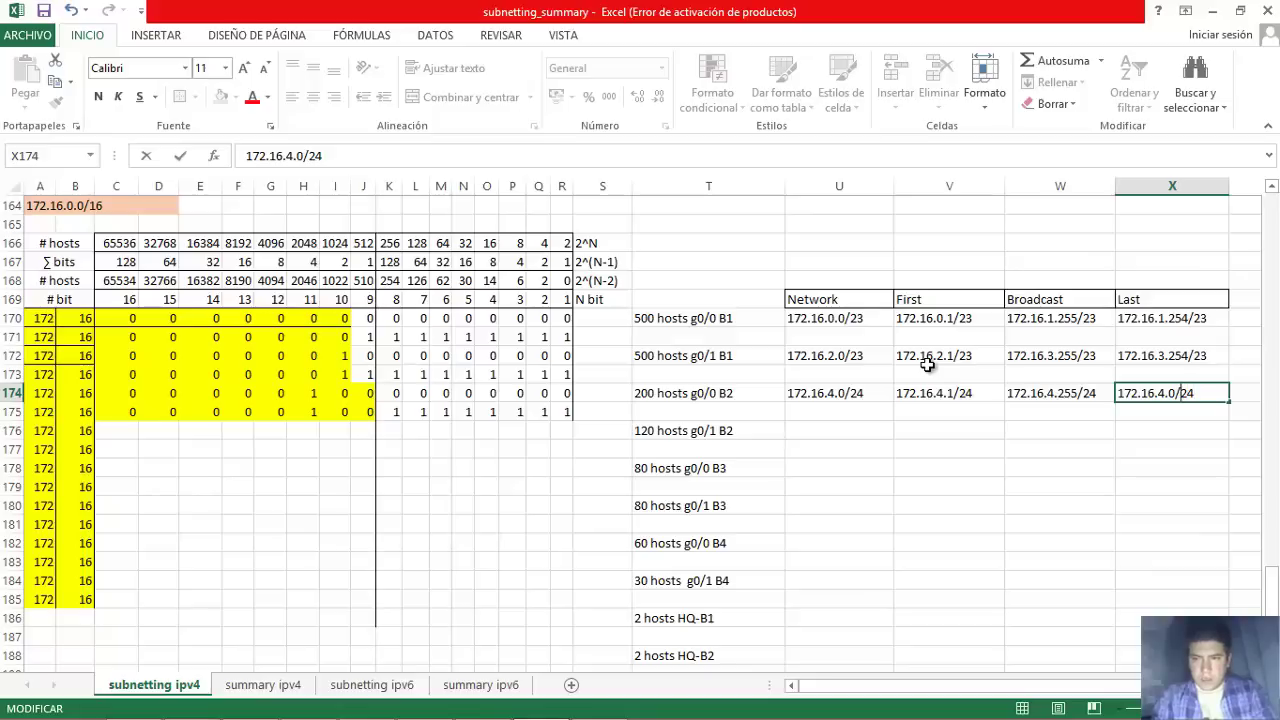
{"action": "type", "text": "254"}
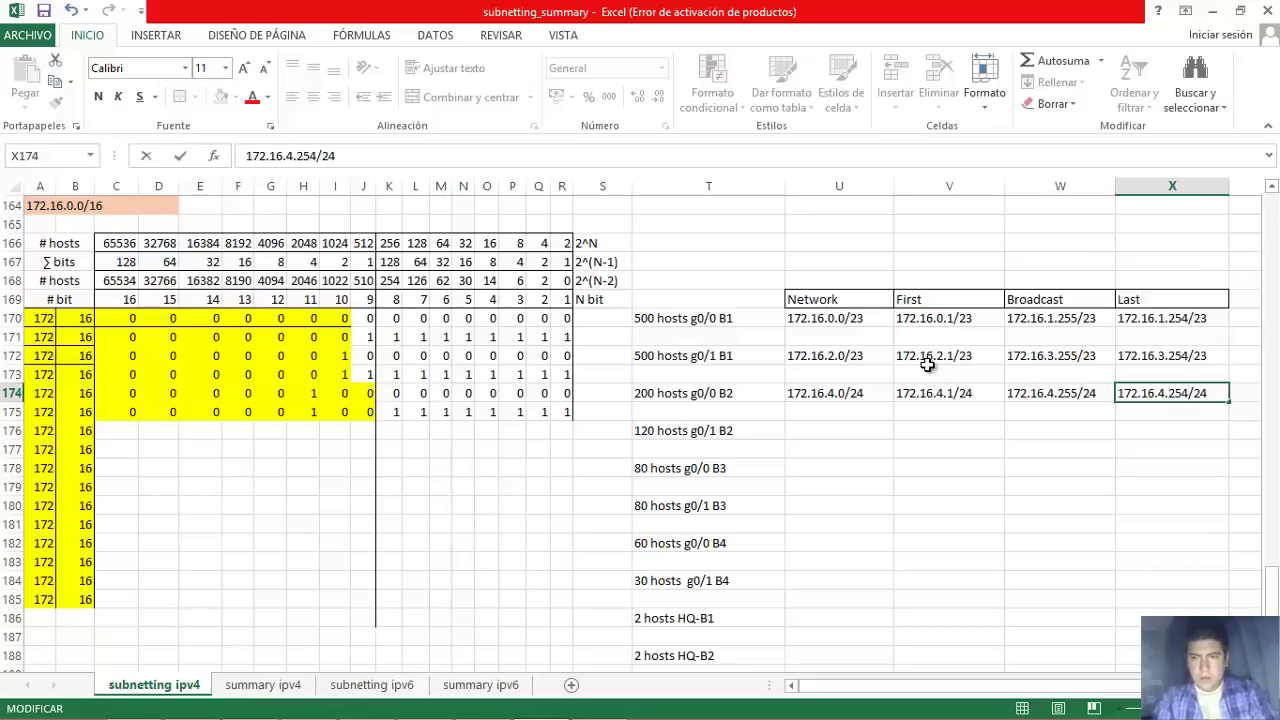
{"action": "key", "text": "Return"}
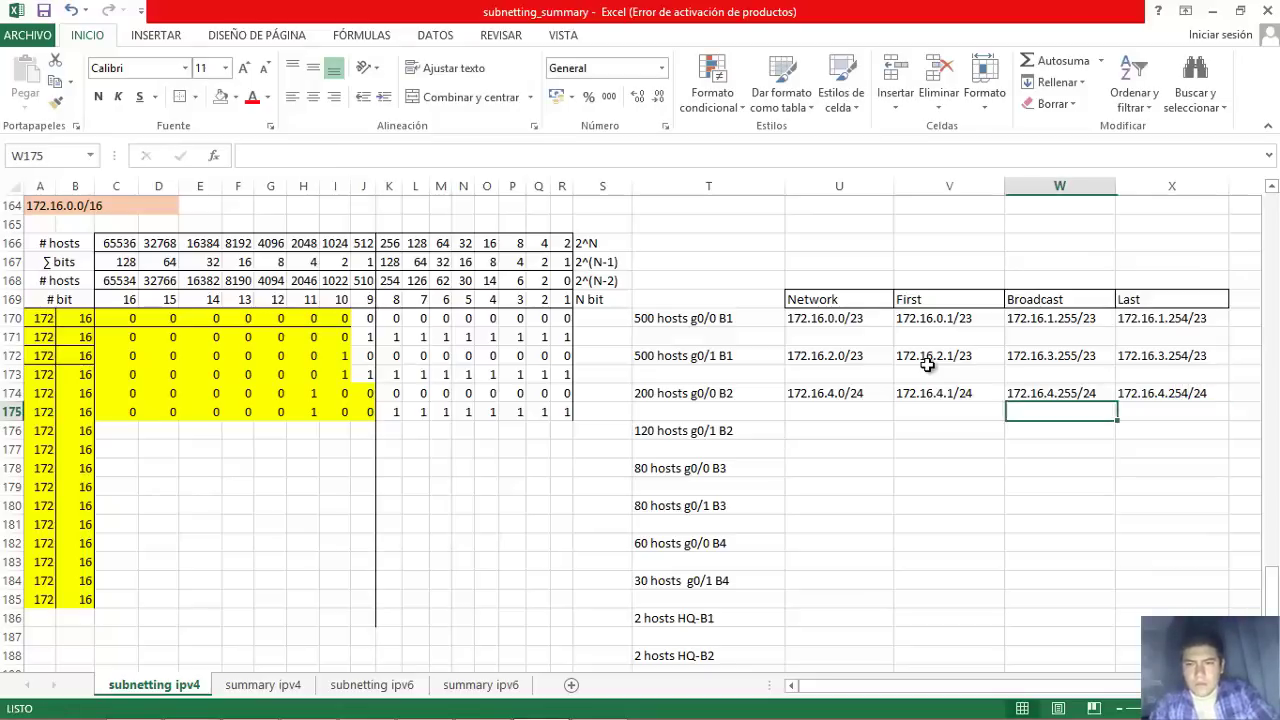
Enter the 120-host g0/1 B2 network bits in C176:R176, with 1 in H176 and J176 and 0 in all other cells.
{"action": "key", "text": "Down"}
{"action": "key", "text": "Left"}
{"action": "key", "text": "Left"}
{"action": "key", "text": "Left"}
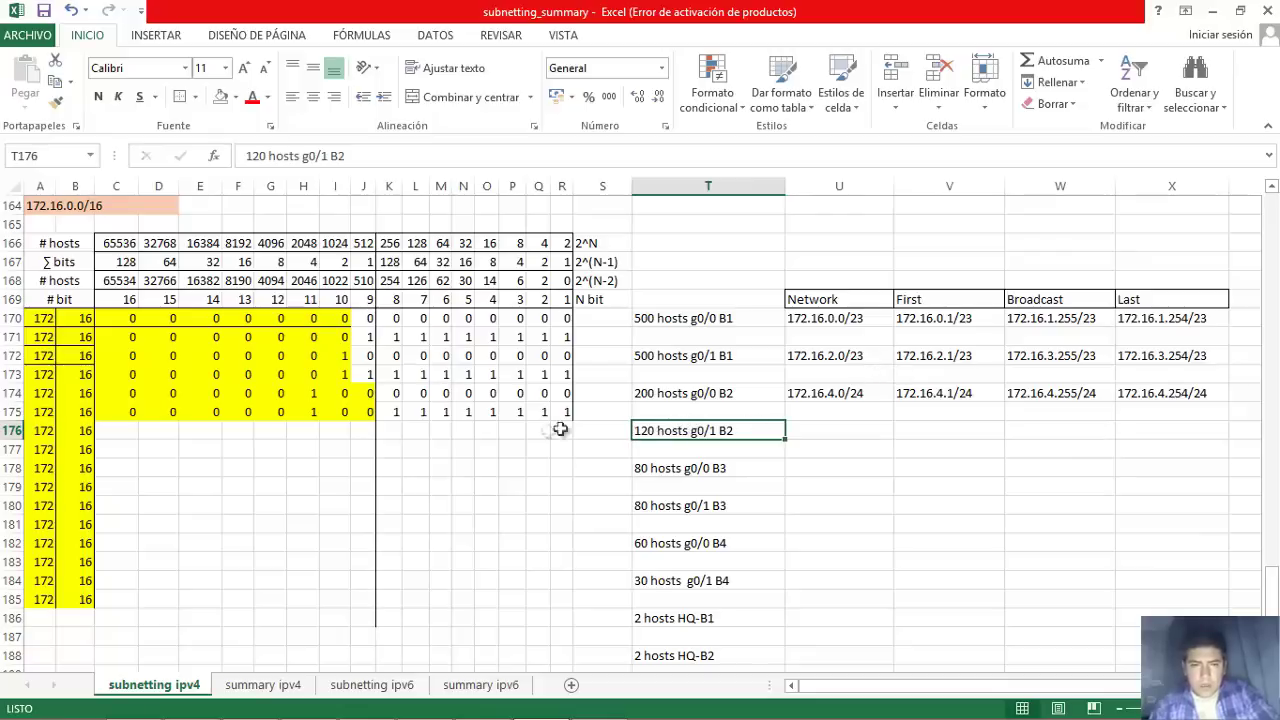
{"action": "left_click", "coordinate": [127, 430]}
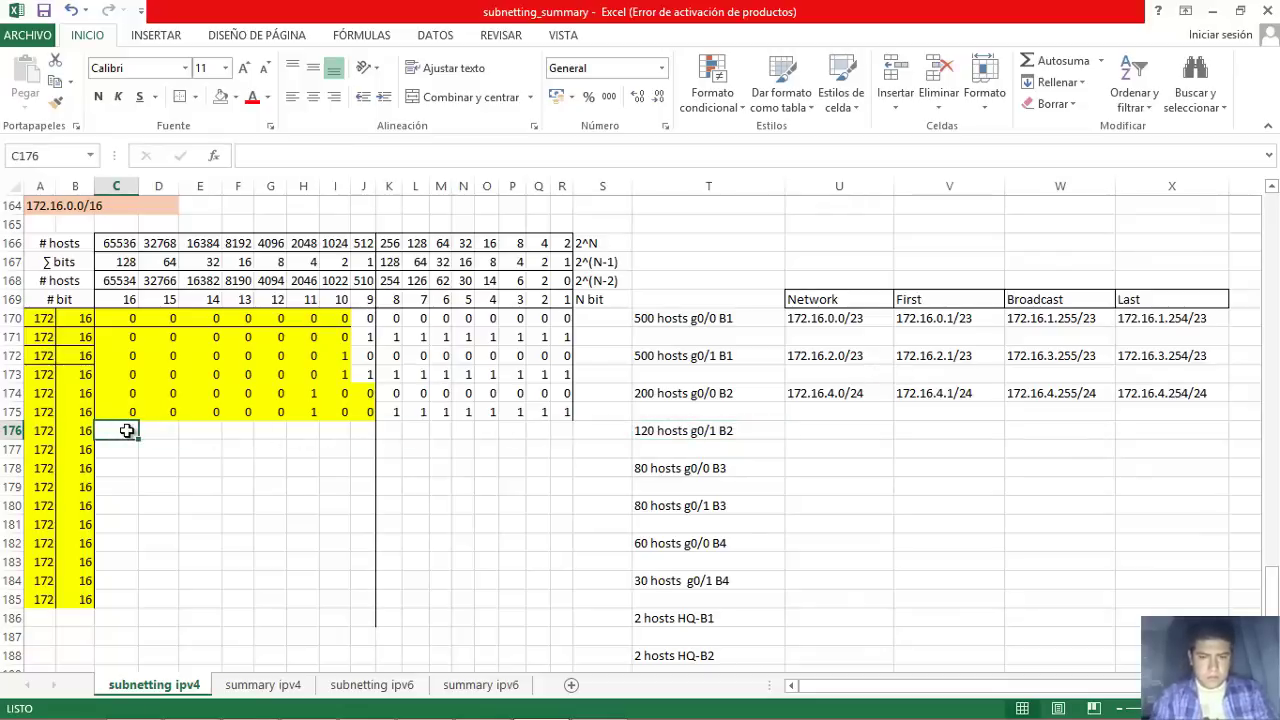
{"action": "type", "text": "0"}
{"action": "key", "text": "Tab"}
{"action": "type", "text": "0"}
{"action": "key", "text": "Tab"}
{"action": "type", "text": "0"}
{"action": "key", "text": "Tab"}
{"action": "type", "text": "0"}
{"action": "key", "text": "Tab"}
{"action": "type", "text": "0"}
{"action": "key", "text": "Tab"}
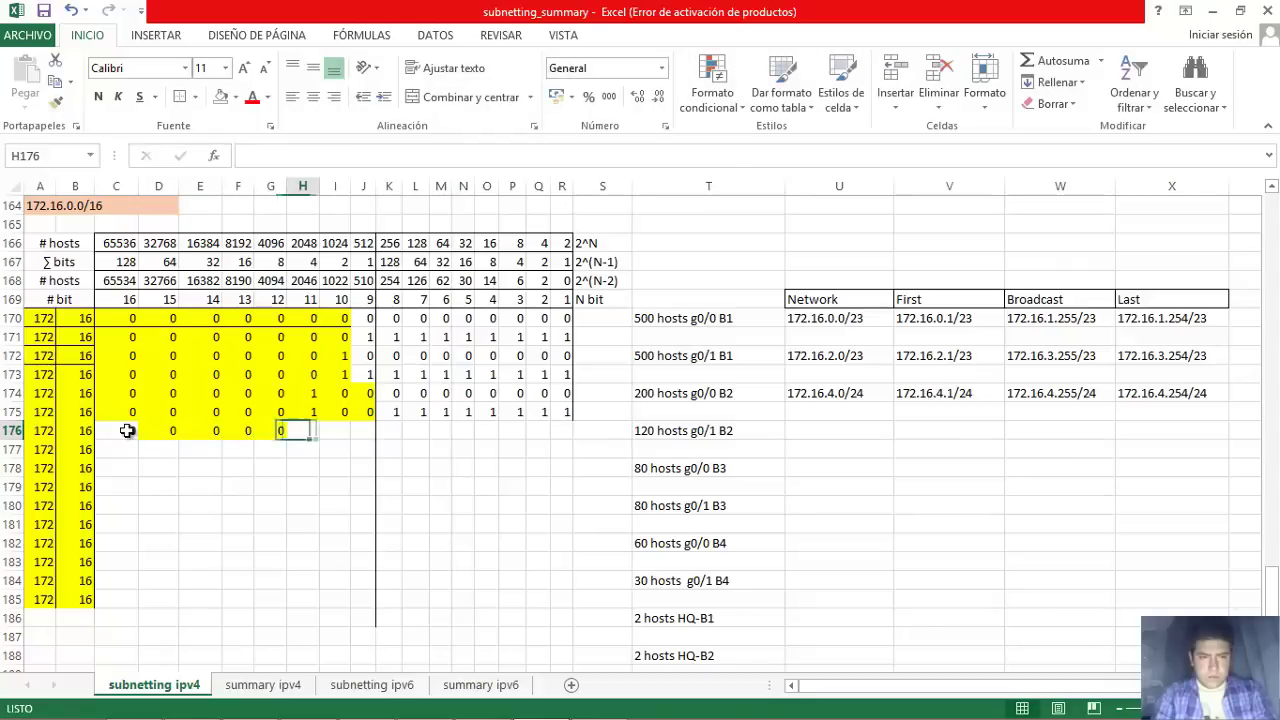
{"action": "type", "text": "1"}
{"action": "key", "text": "Tab"}
{"action": "type", "text": "0"}
{"action": "key", "text": "Tab"}
{"action": "type", "text": "1"}
{"action": "key", "text": "Tab"}
{"action": "type", "text": "0"}
{"action": "key", "text": "Tab"}
{"action": "type", "text": "0"}
{"action": "key", "text": "Tab"}
{"action": "type", "text": "0\t0\t0\t0\t0"}
{"action": "key", "text": "Tab"}
{"action": "type", "text": "0"}
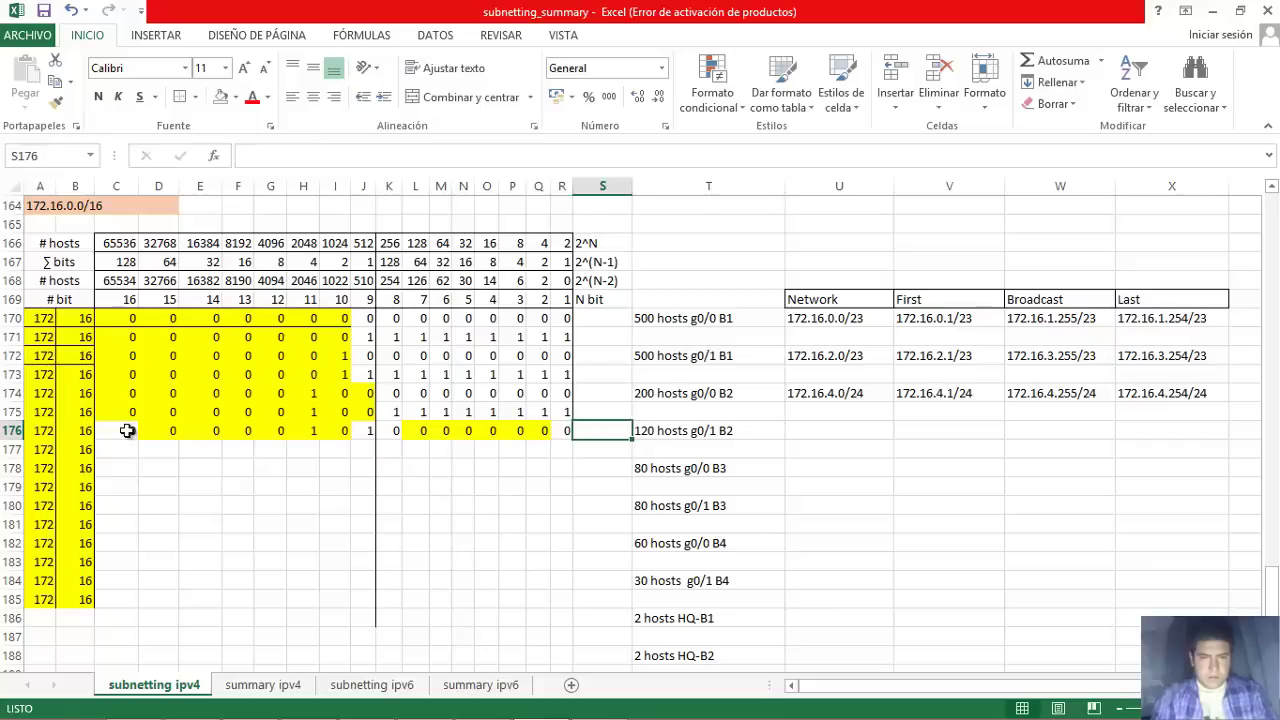
Remove the fill color from the 120-host network bits in C176:R176.
{"action": "key", "text": "shift+Left"}
{"action": "key", "text": "shift+Left"}
{"action": "key", "text": "shift+Left"}
{"action": "key", "text": "shift+Left"}
{"action": "key", "text": "shift+Left"}
{"action": "key", "text": "shift+Left"}
{"action": "key", "text": "shift+Left"}
{"action": "key", "text": "shift+Left"}
{"action": "key", "text": "shift+Left"}
{"action": "key", "text": "shift+Left"}
{"action": "key", "text": "shift+Left"}
{"action": "key", "text": "shift+Left"}
{"action": "key", "text": "shift+Left"}
{"action": "key", "text": "shift+Left"}
{"action": "key", "text": "shift+Left"}
{"action": "key", "text": "shift+Left"}
{"action": "key", "text": "shift+Left"}
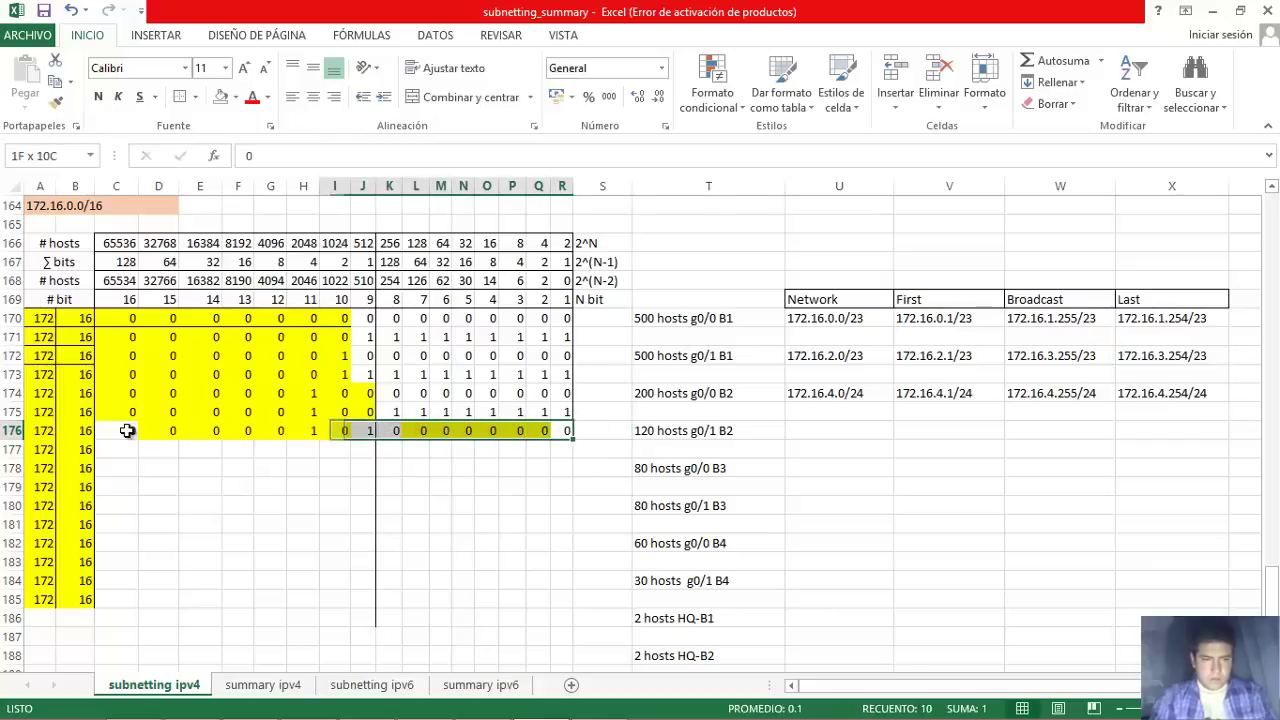
{"action": "key", "text": "shift+Right"}
{"action": "key", "text": "shift+Right"}
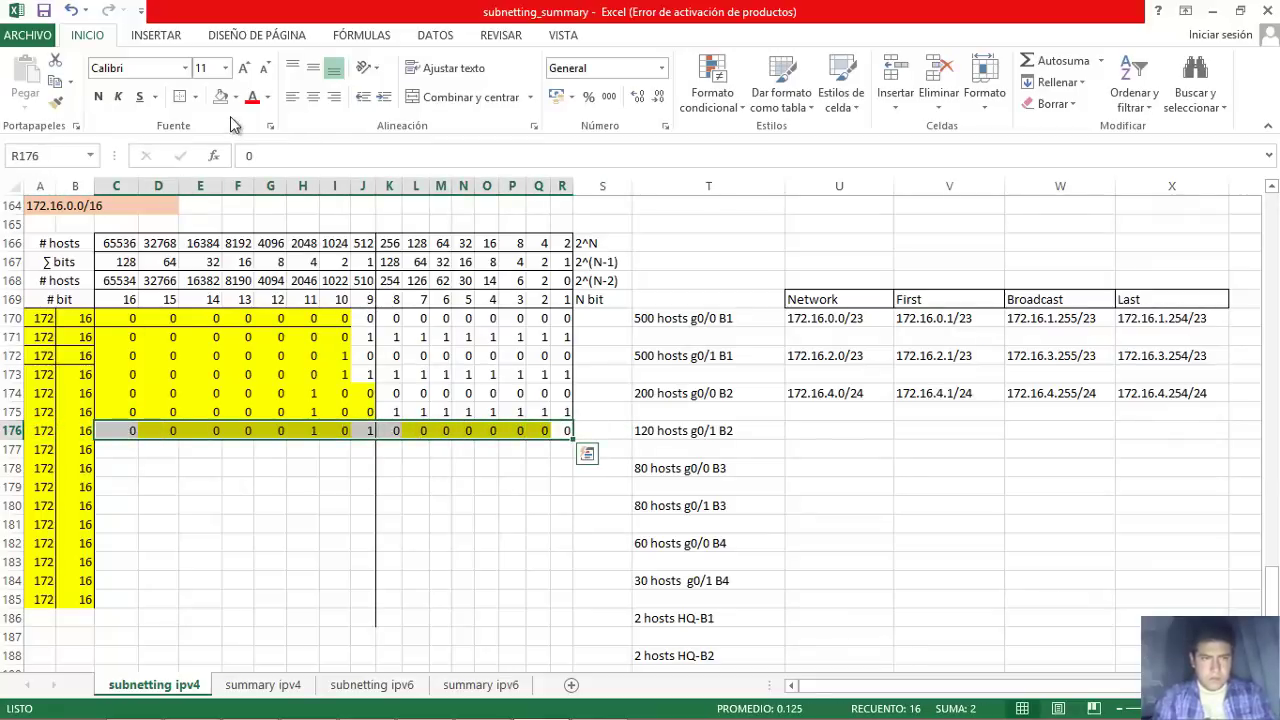
{"action": "left_click", "coordinate": [238, 98]}
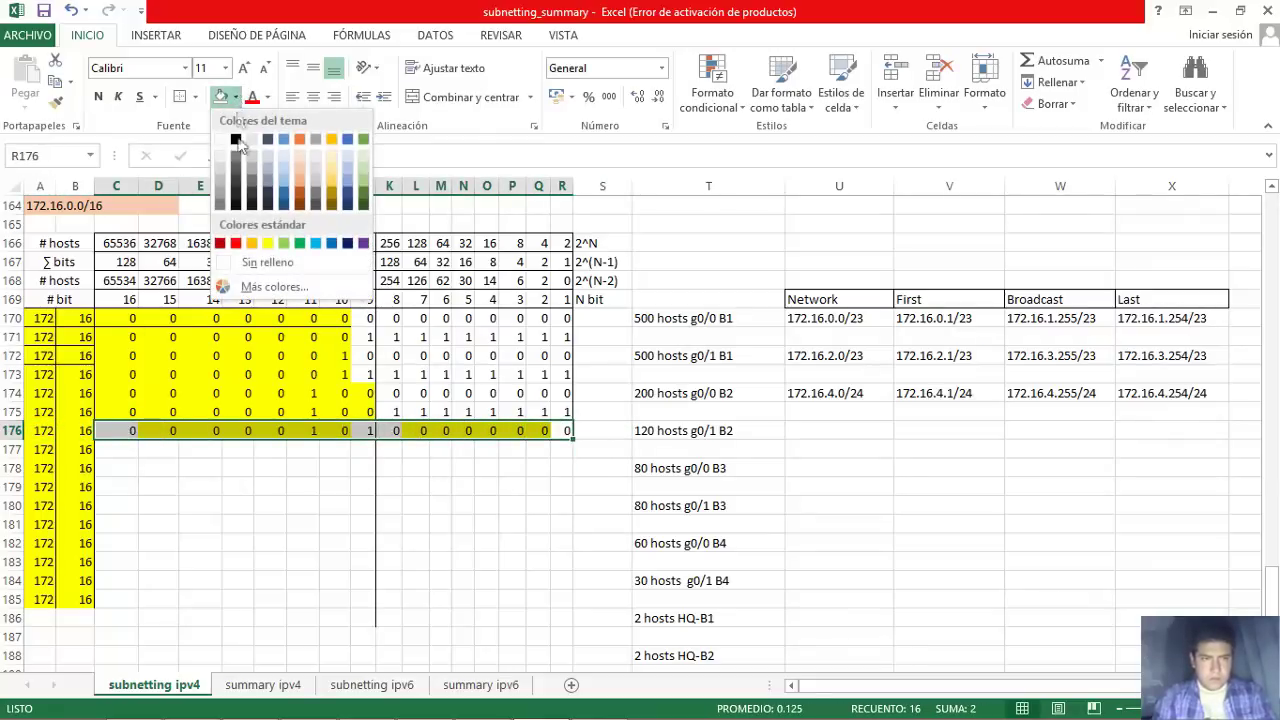
{"action": "left_click", "coordinate": [247, 257]}
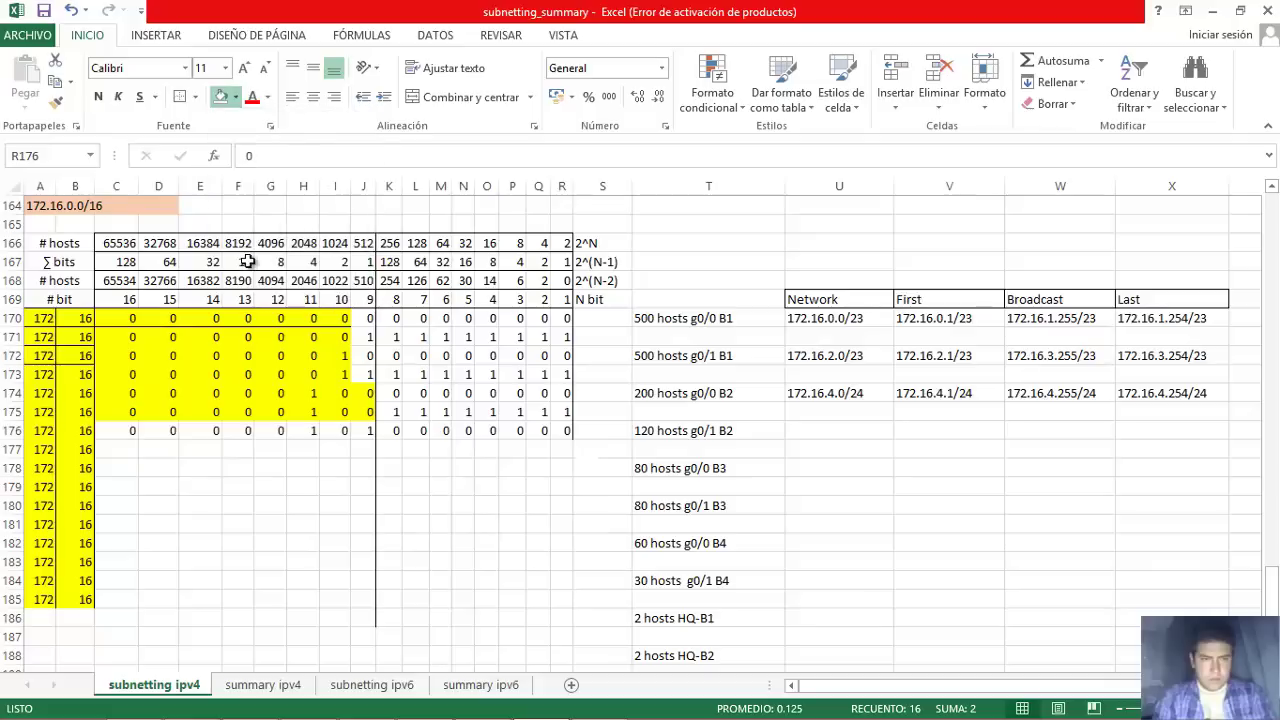
Fill the 120-host subnet's network portion C176:K176 with yellow, leaving seven host bits uncolored.
{"action": "left_click", "coordinate": [295, 432]}
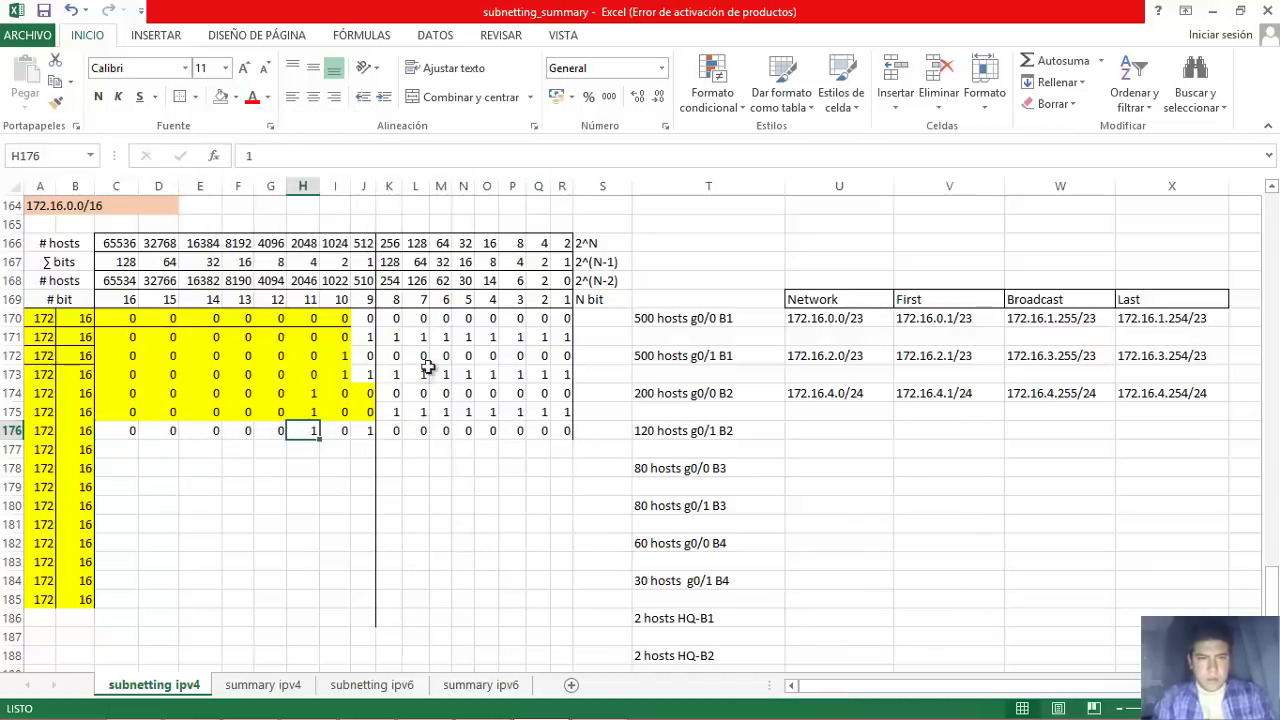
{"action": "left_click", "coordinate": [421, 281]}
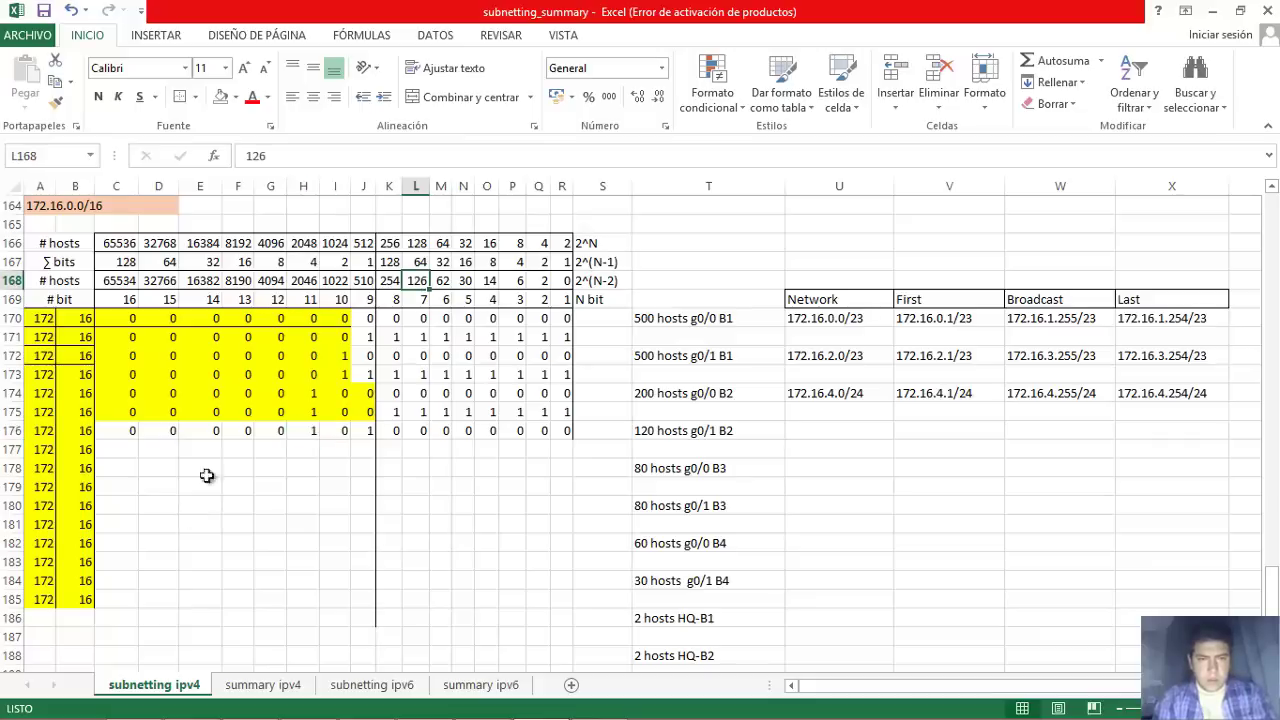
{"action": "left_click", "coordinate": [390, 430]}
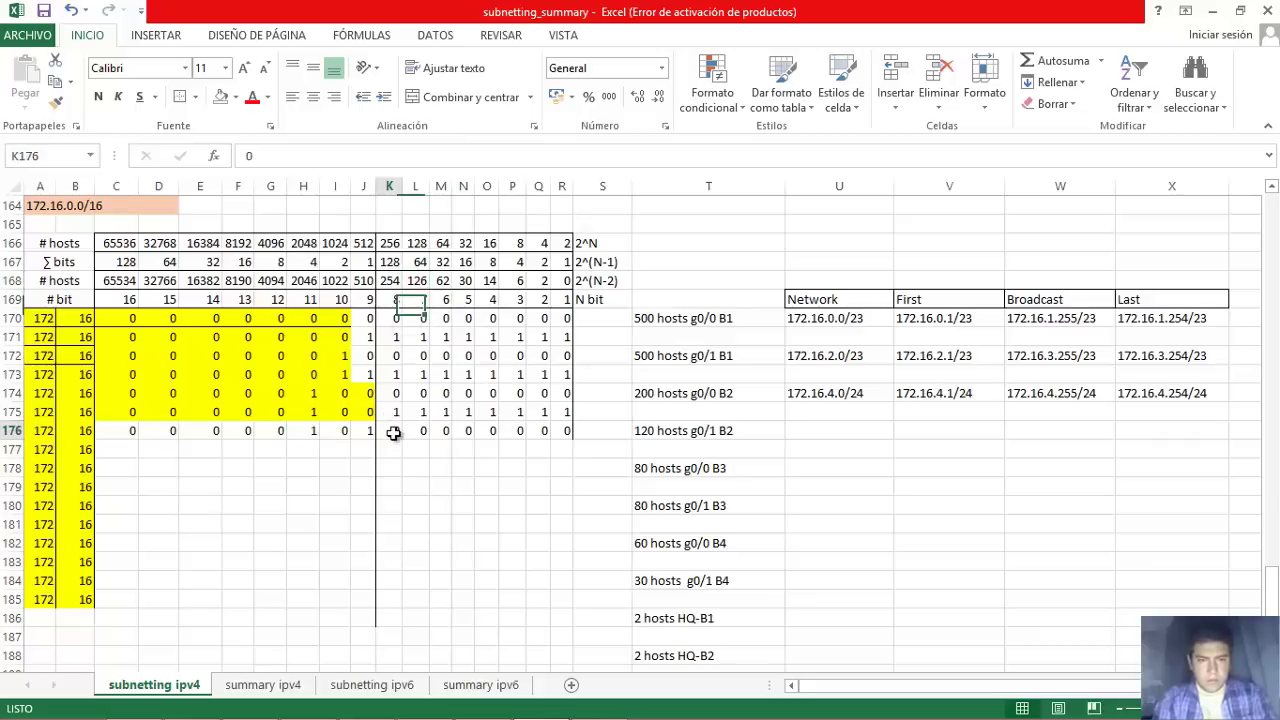
{"action": "key", "text": "shift+Left"}
{"action": "key", "text": "shift+Left"}
{"action": "key", "text": "shift+Left"}
{"action": "key", "text": "shift+Left"}
{"action": "key", "text": "shift+Left"}
{"action": "key", "text": "shift+Left"}
{"action": "key", "text": "shift+Left"}
{"action": "key", "text": "shift+Left"}
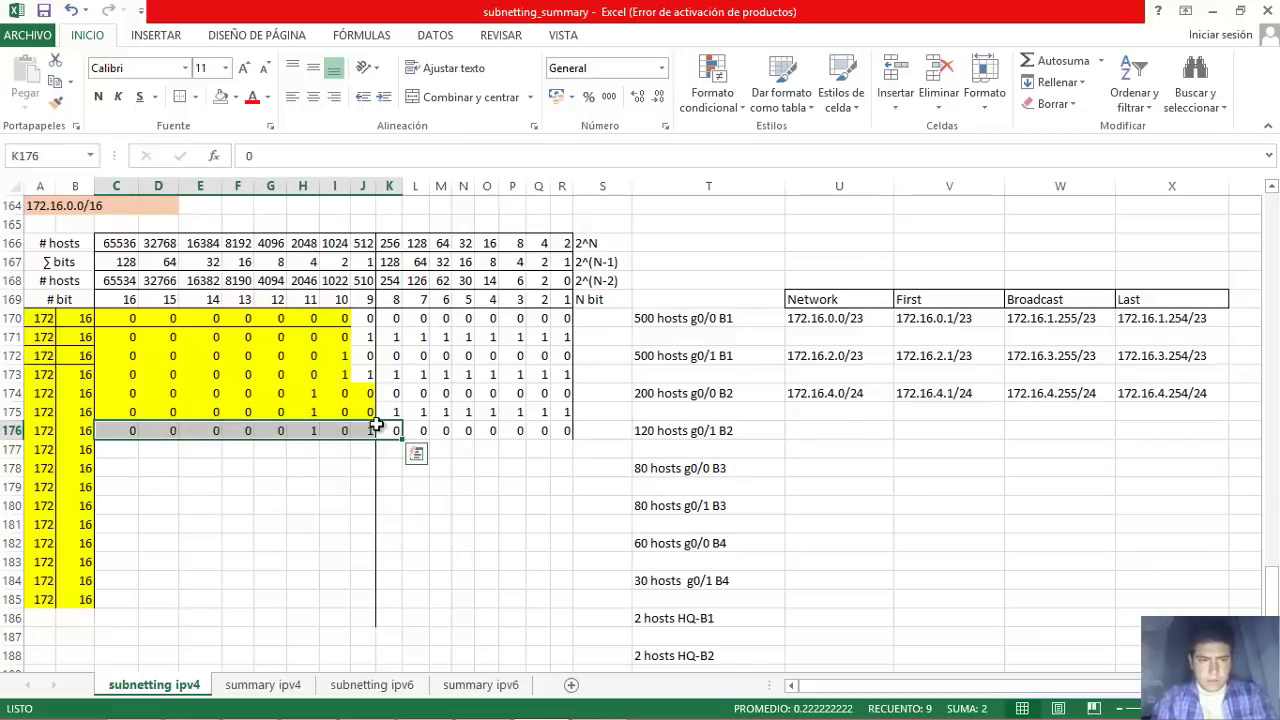
{"action": "left_click", "coordinate": [236, 97]}
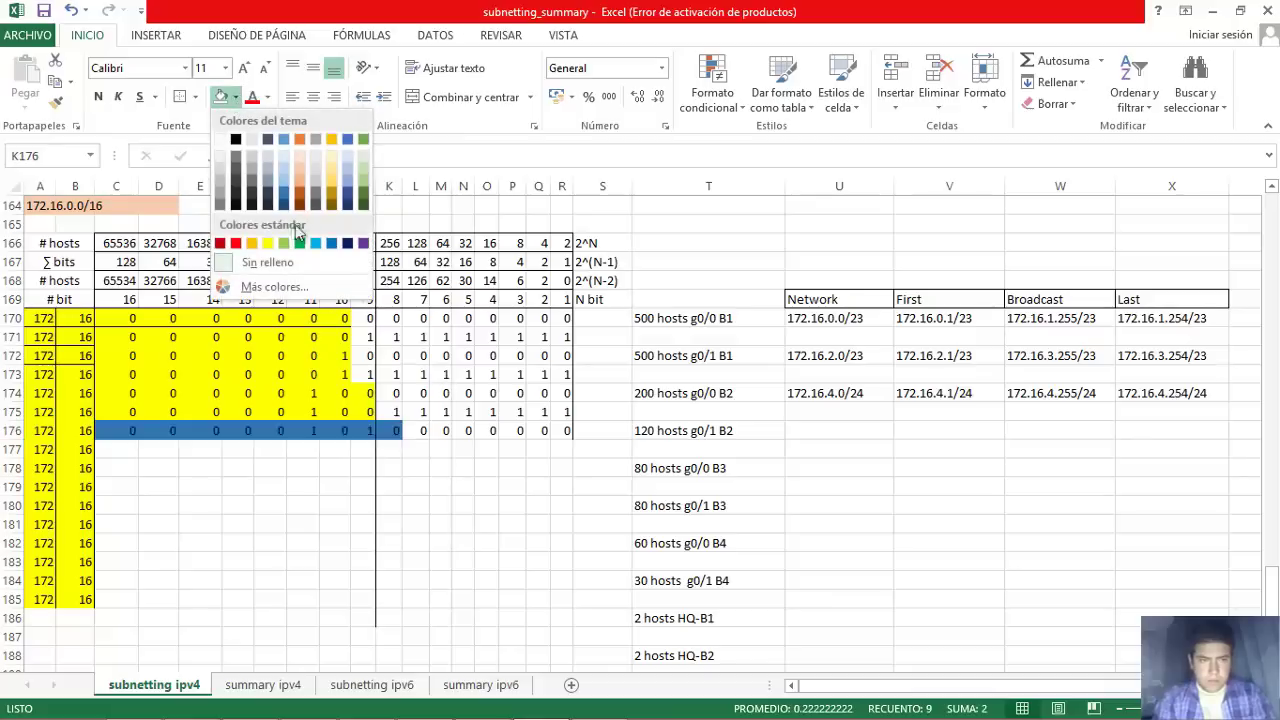
{"action": "left_click", "coordinate": [267, 242]}
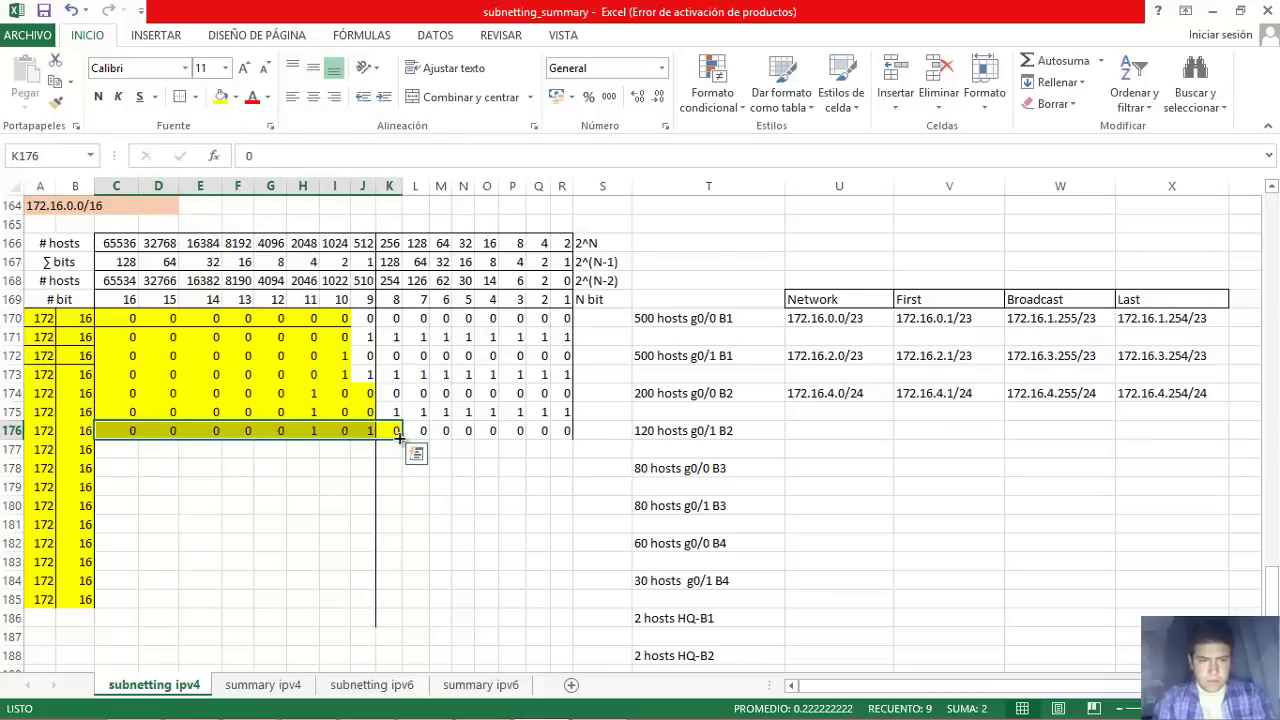
Copy the network bits C176:K176 into row 177 and enter 1 in each host-bit cell L177:R177.
{"action": "left_click_drag", "start_coordinate": [400, 437], "coordinate": [411, 455]}
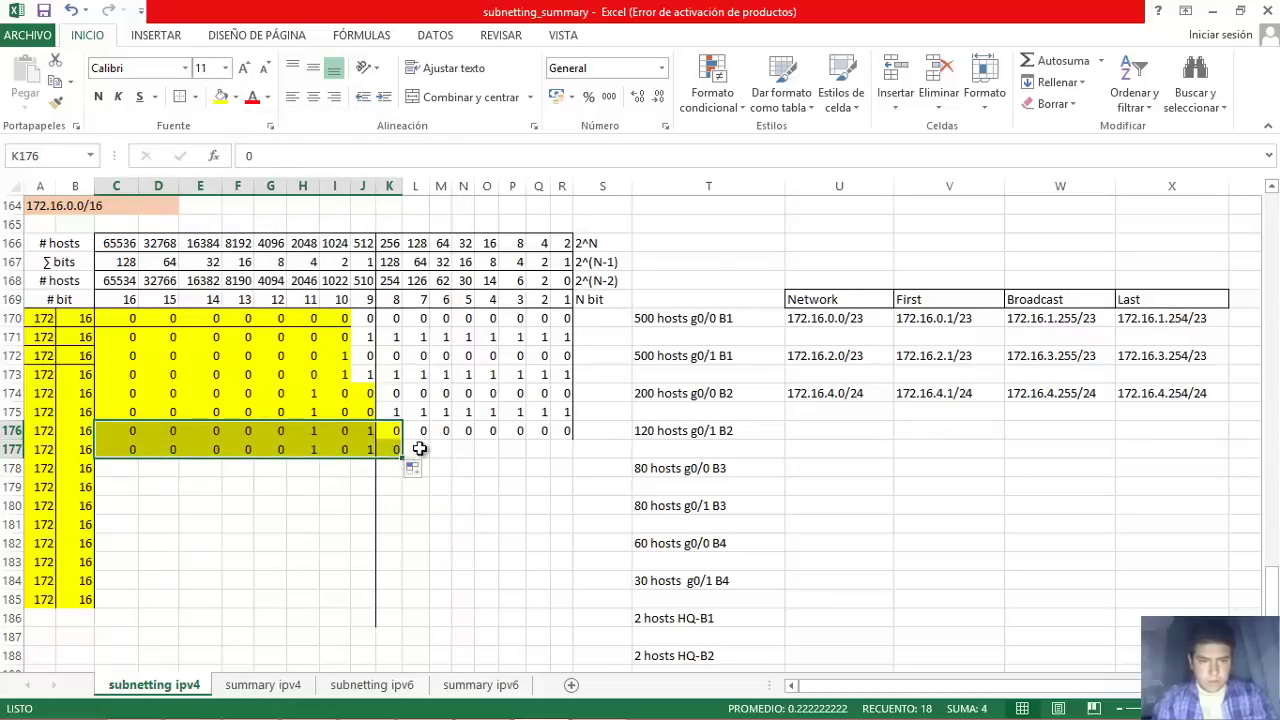
{"action": "left_click", "coordinate": [419, 449]}
{"action": "type", "text": "0"}
{"action": "key", "text": "Tab"}
{"action": "type", "text": "1"}
{"action": "key", "text": "Tab"}
{"action": "type", "text": "1"}
{"action": "key", "text": "Tab"}
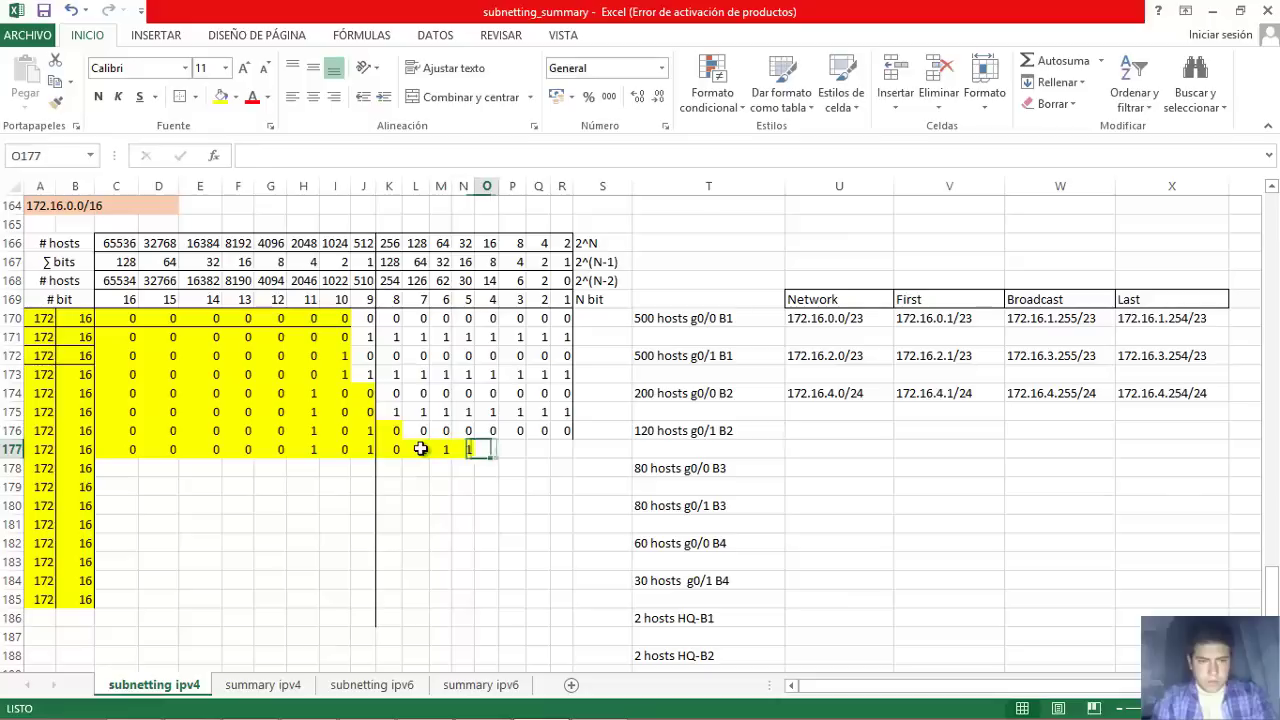
{"action": "key", "text": "Tab"}
{"action": "type", "text": "1"}
{"action": "key", "text": "Tab"}
{"action": "type", "text": "1"}
{"action": "key", "text": "Tab"}
{"action": "type", "text": "1"}
{"action": "key", "text": "Tab"}
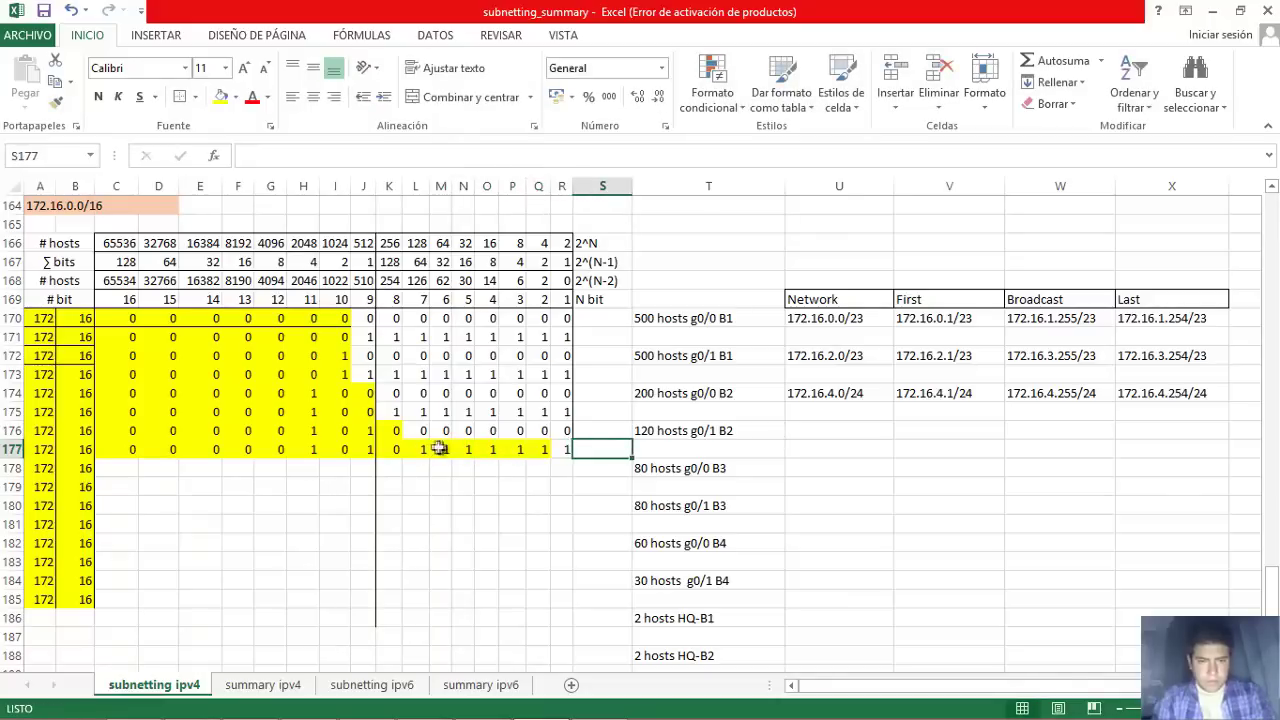
Remove the fill color from the broadcast host bits in L177:R177.
{"action": "left_click_drag", "start_coordinate": [430, 449], "coordinate": [549, 451]}
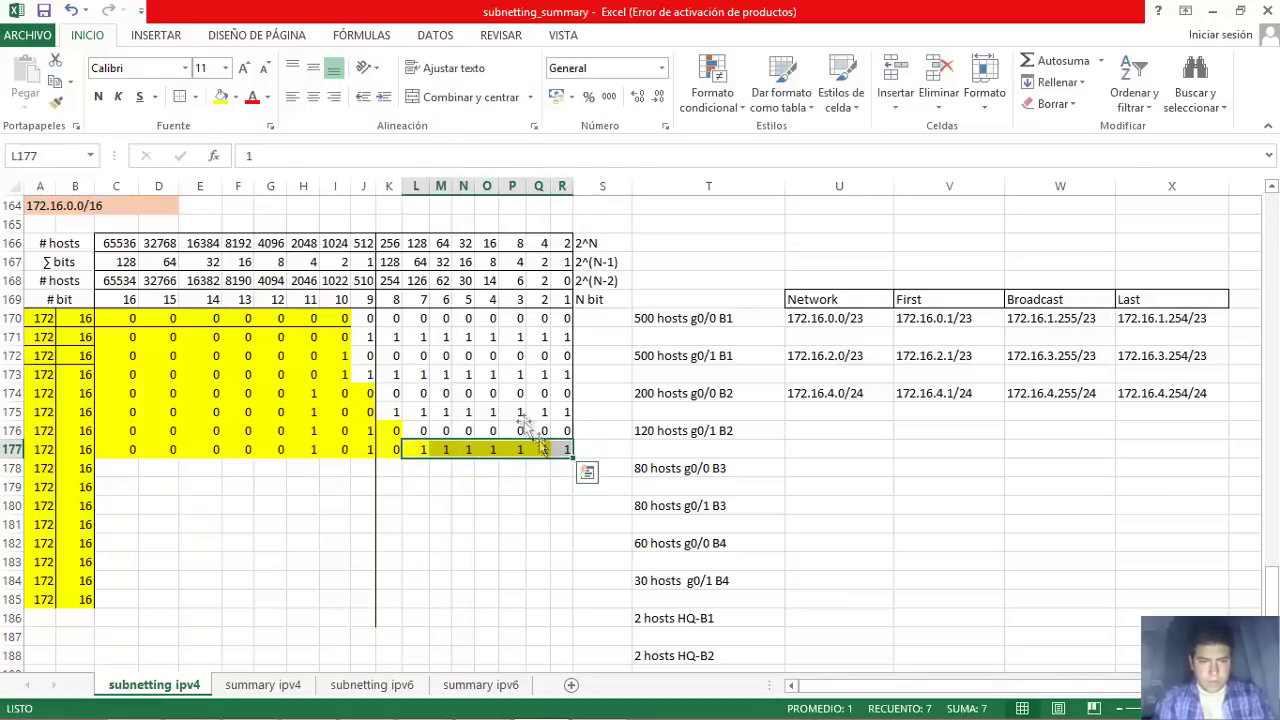
{"action": "left_click", "coordinate": [236, 97]}
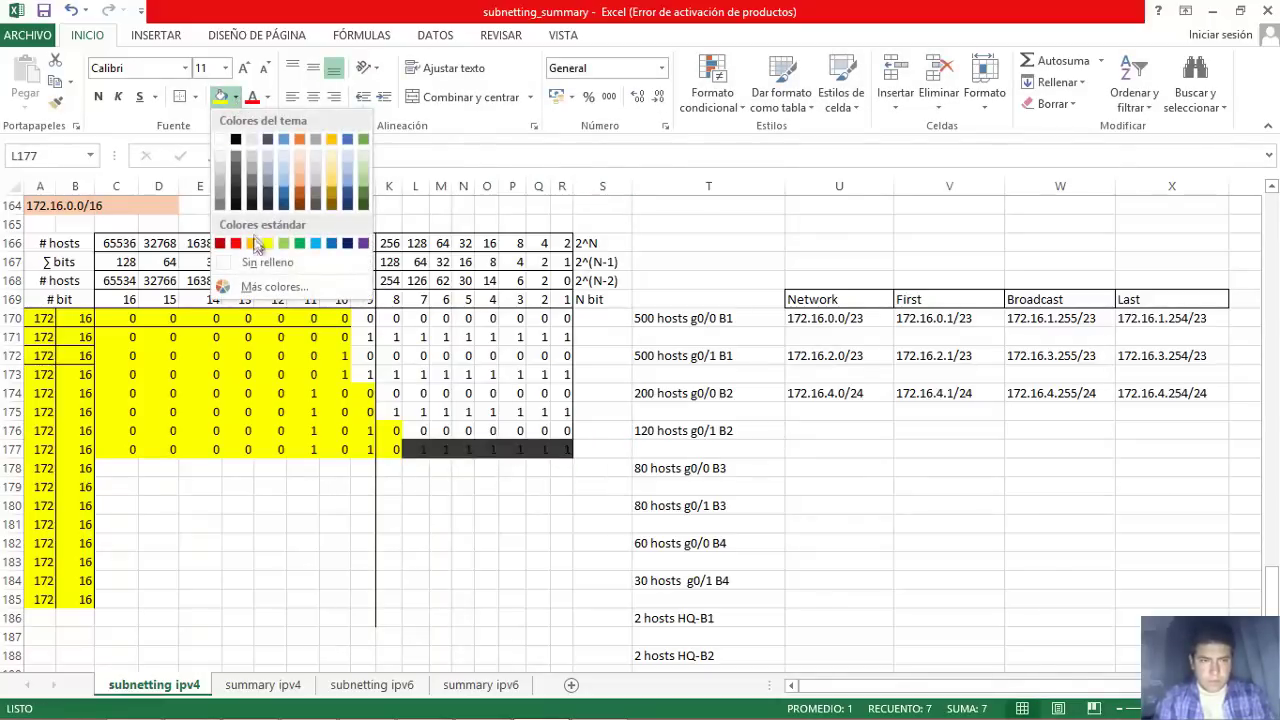
{"action": "left_click", "coordinate": [232, 261]}
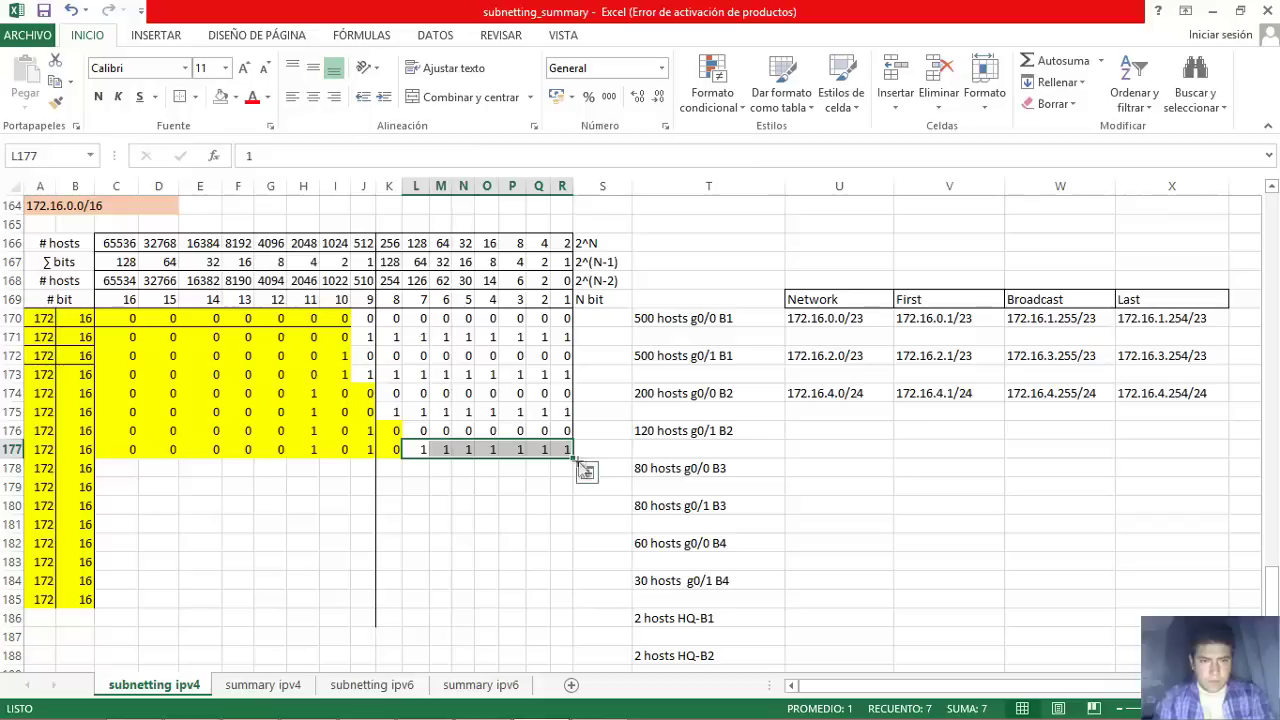
Enter the Network address 172.16.5.0/25 in U176 for the 120-host g0/1 B2 subnet.
{"action": "left_click", "coordinate": [820, 437]}
{"action": "type", "text": "172.16.5.0"}
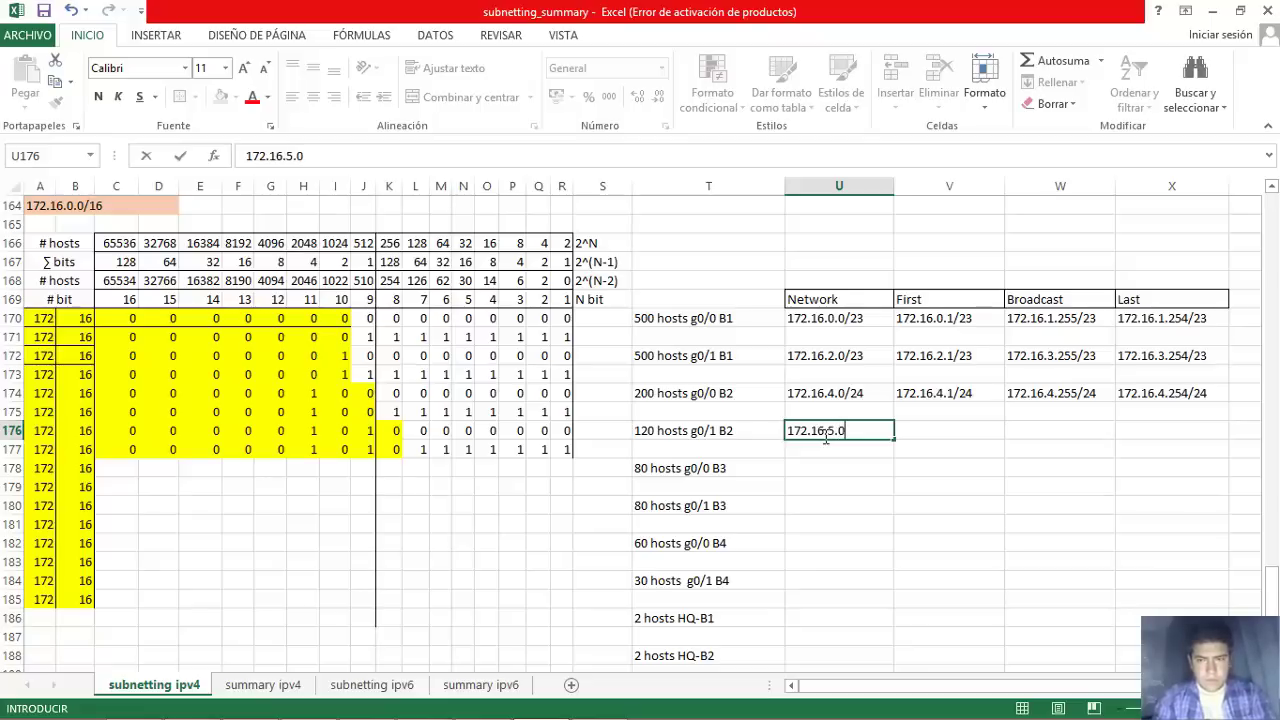
{"action": "type", "text": "/"}
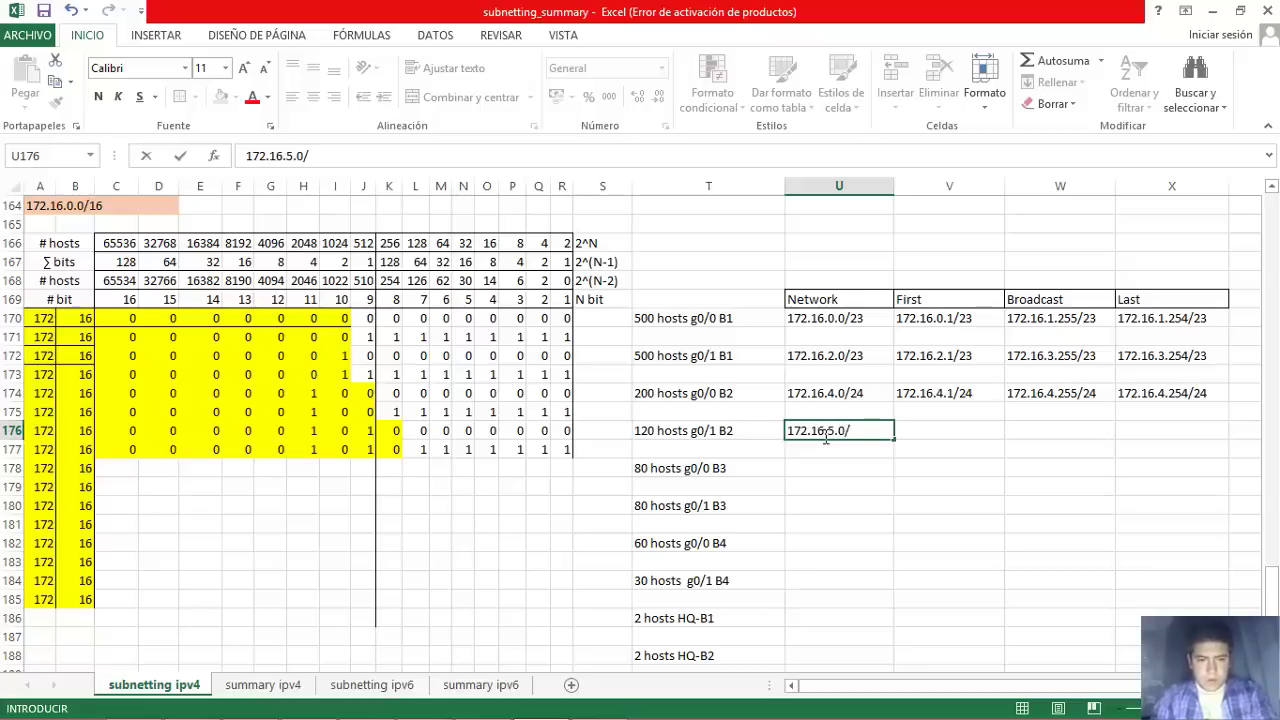
{"action": "type", "text": "25"}
{"action": "key", "text": "ctrl+Return"}
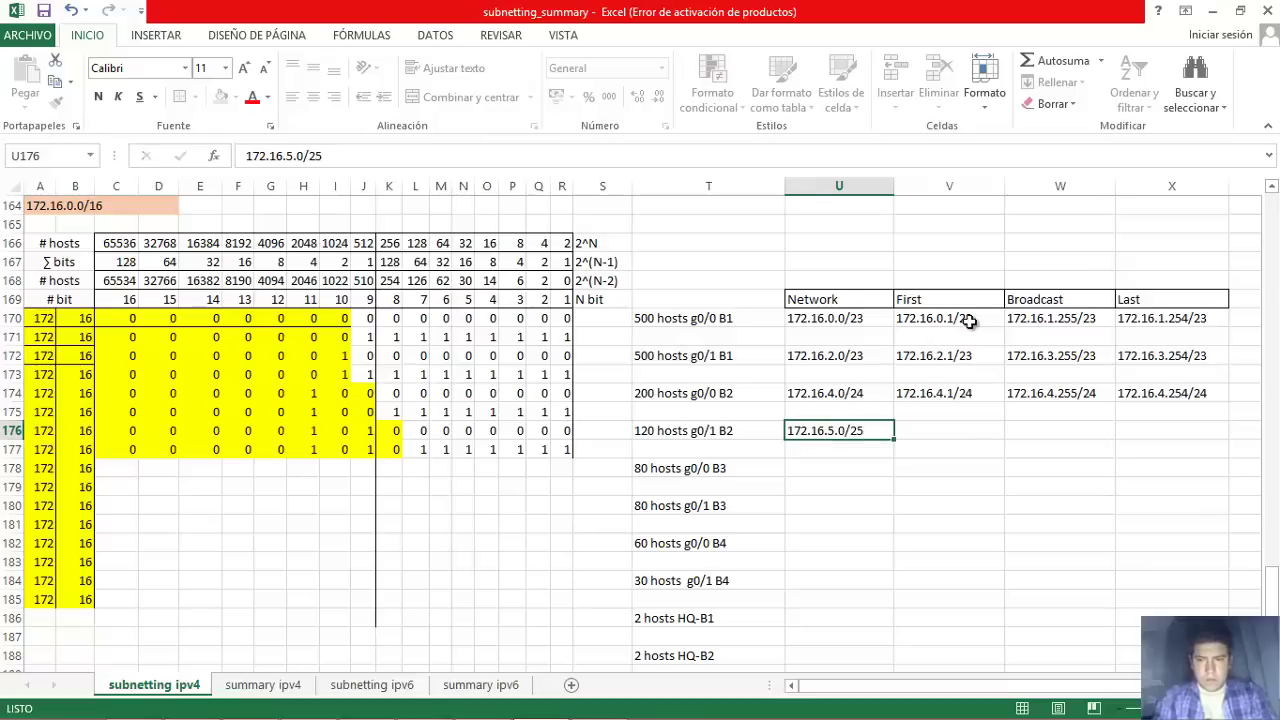
Copy the network address in U176 into the First, Broadcast and Last cells V176:X176.
{"action": "key", "text": "Right"}
{"action": "key", "text": "Left"}
{"action": "key", "text": "ctrl+c"}
{"action": "key", "text": "Right"}
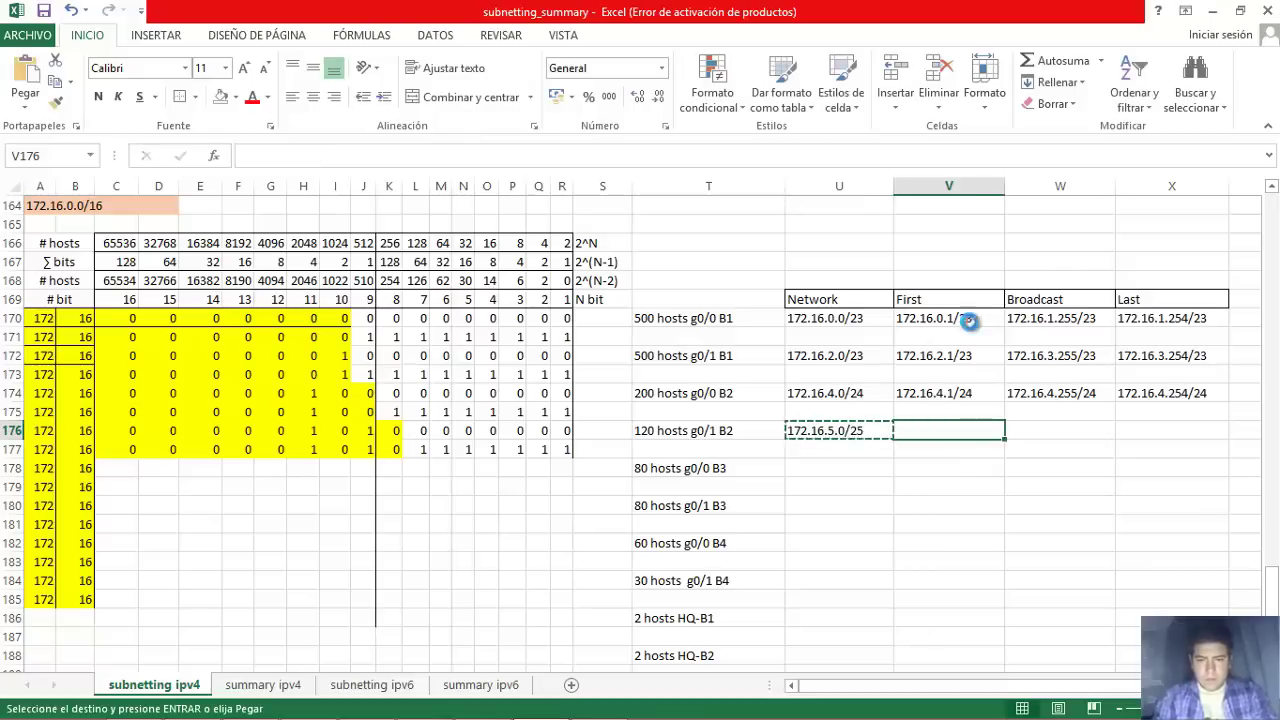
{"action": "key", "text": "ctrl+v"}
{"action": "key", "text": "Right"}
{"action": "key", "text": "ctrl+v"}
{"action": "key", "text": "Right"}
{"action": "key", "text": "ctrl+v"}
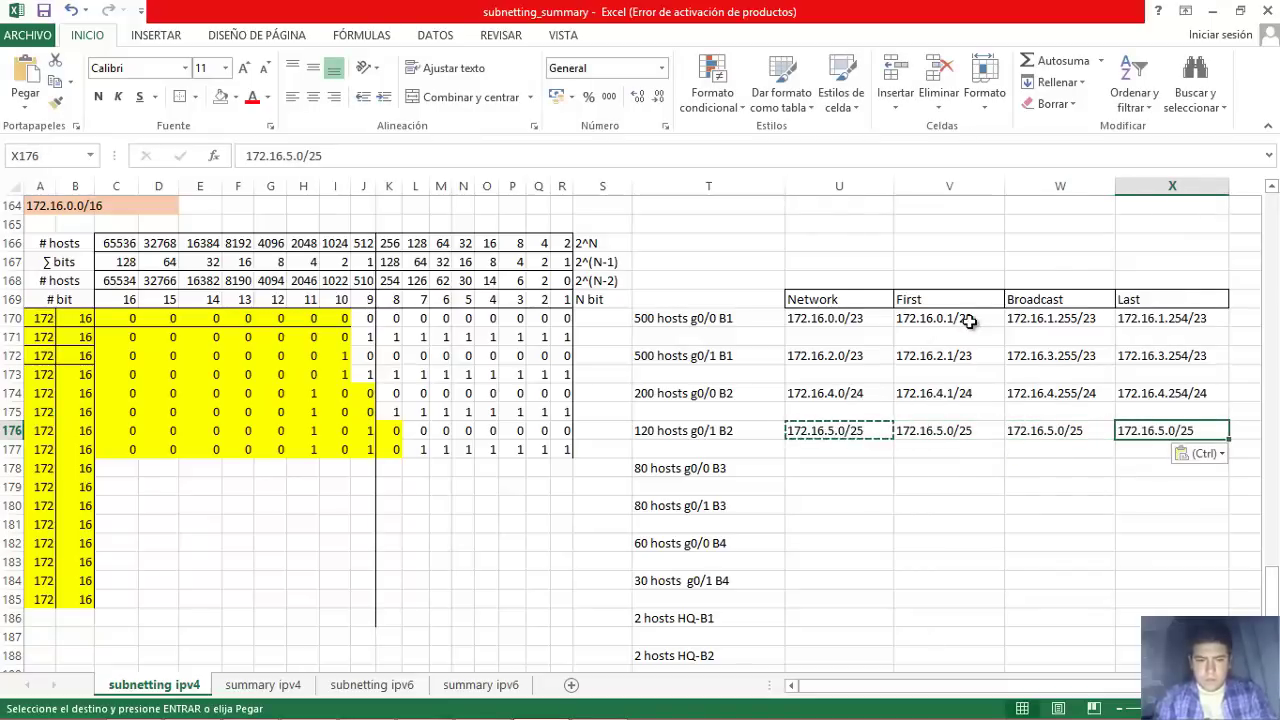
Change the First address in V176 to 172.16.5.1/25.
{"action": "key", "text": "Left"}
{"action": "key", "text": "Left"}
{"action": "key", "text": "F2"}
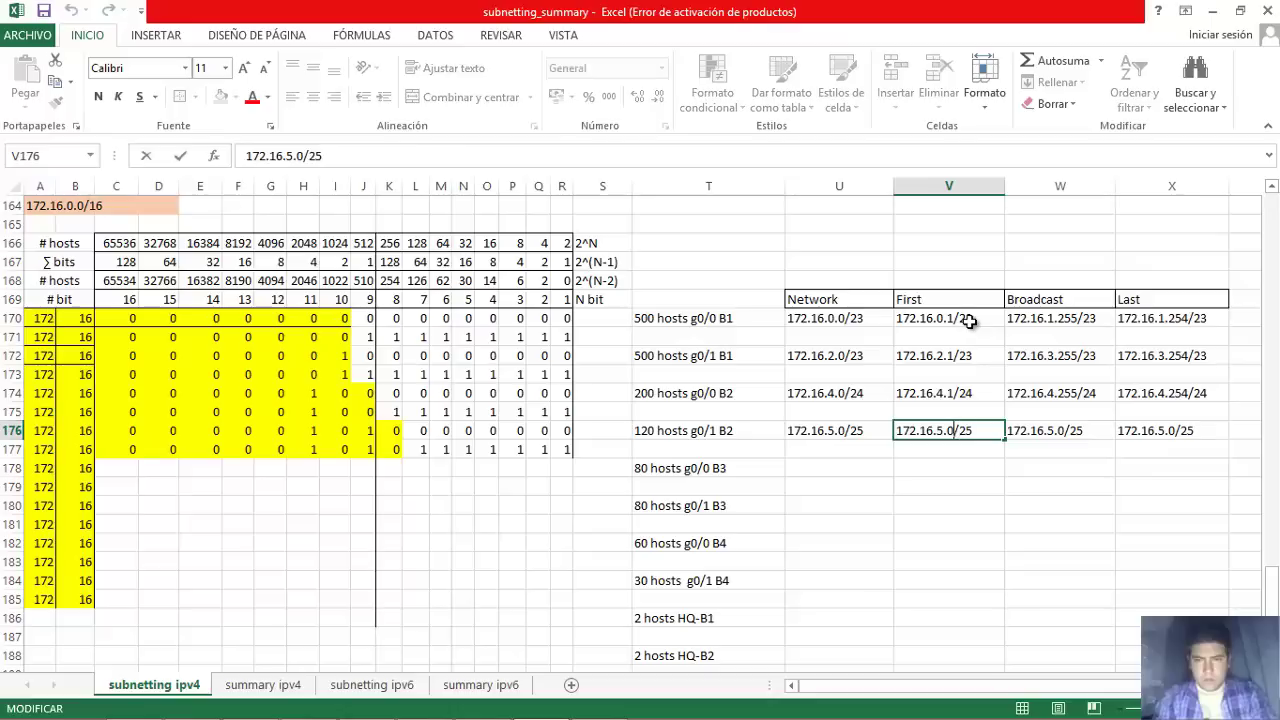
{"action": "key", "text": "ctrl+Return"}
{"action": "key", "text": "Right"}
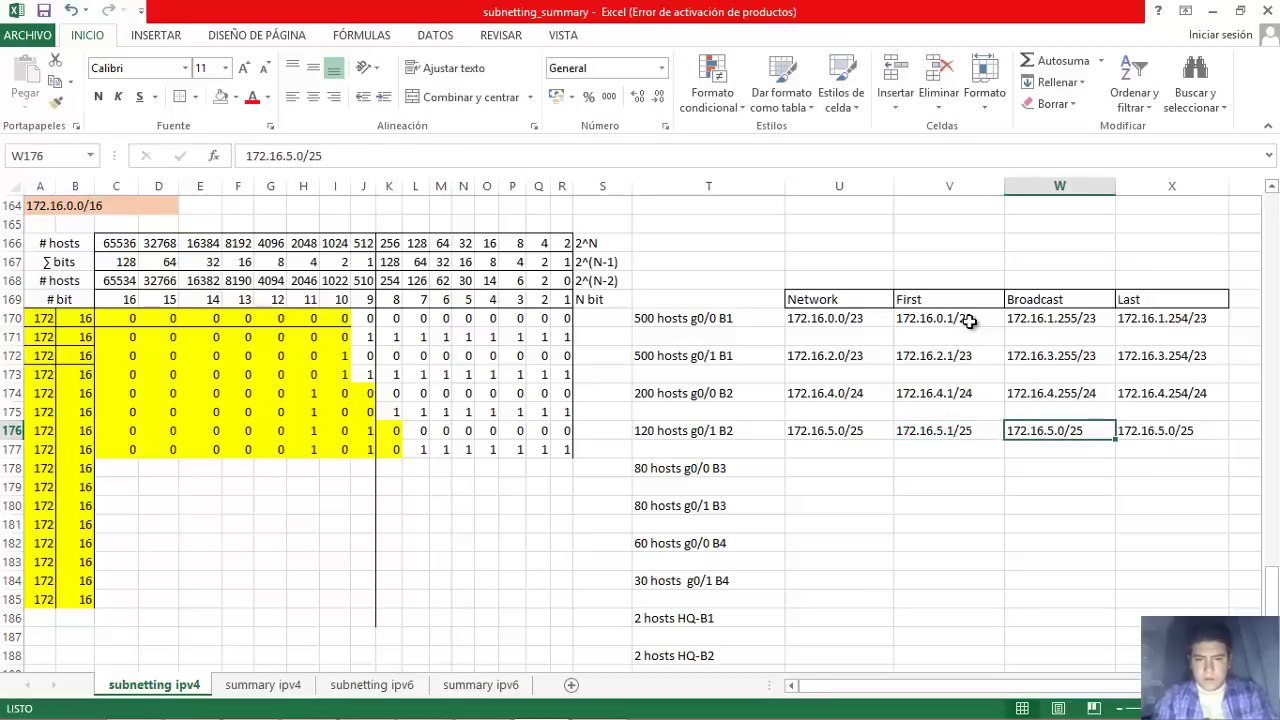
Change the Broadcast address in W176 to 172.16.5.127/25.
{"action": "key", "text": "F2"}
{"action": "key", "text": "Left"}
{"action": "key", "text": "Left"}
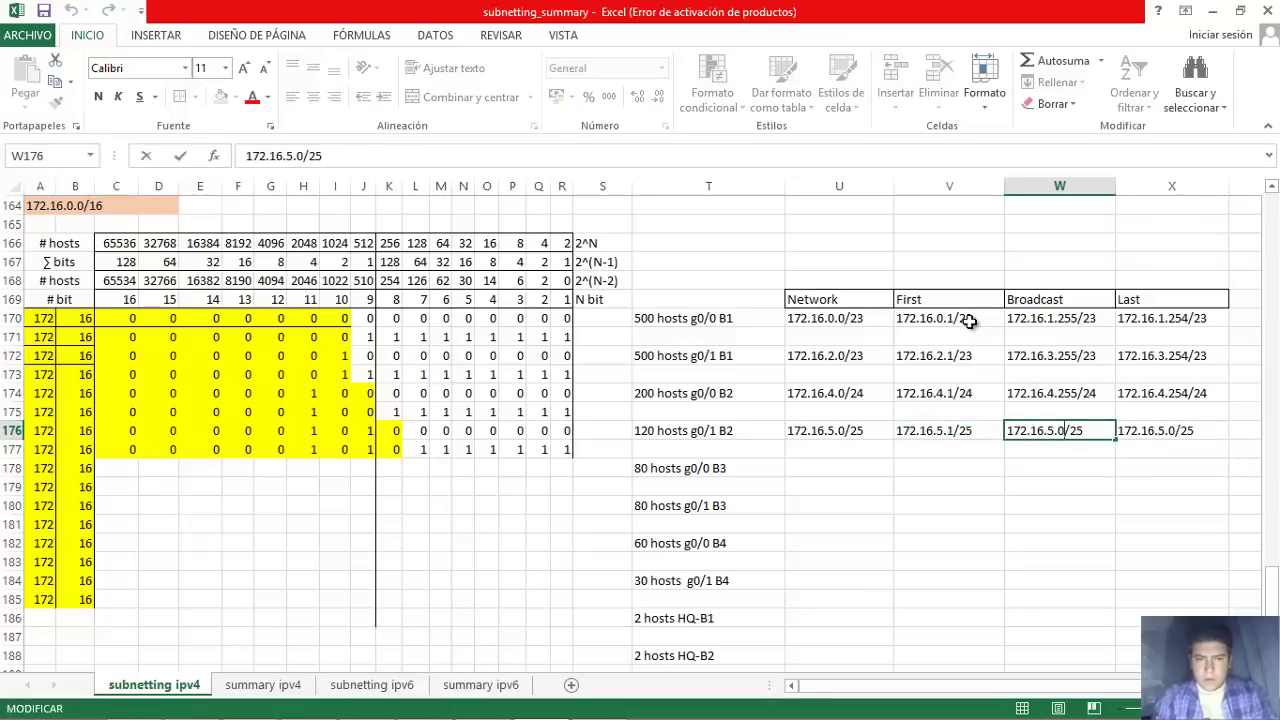
{"action": "key", "text": "BackSpace"}
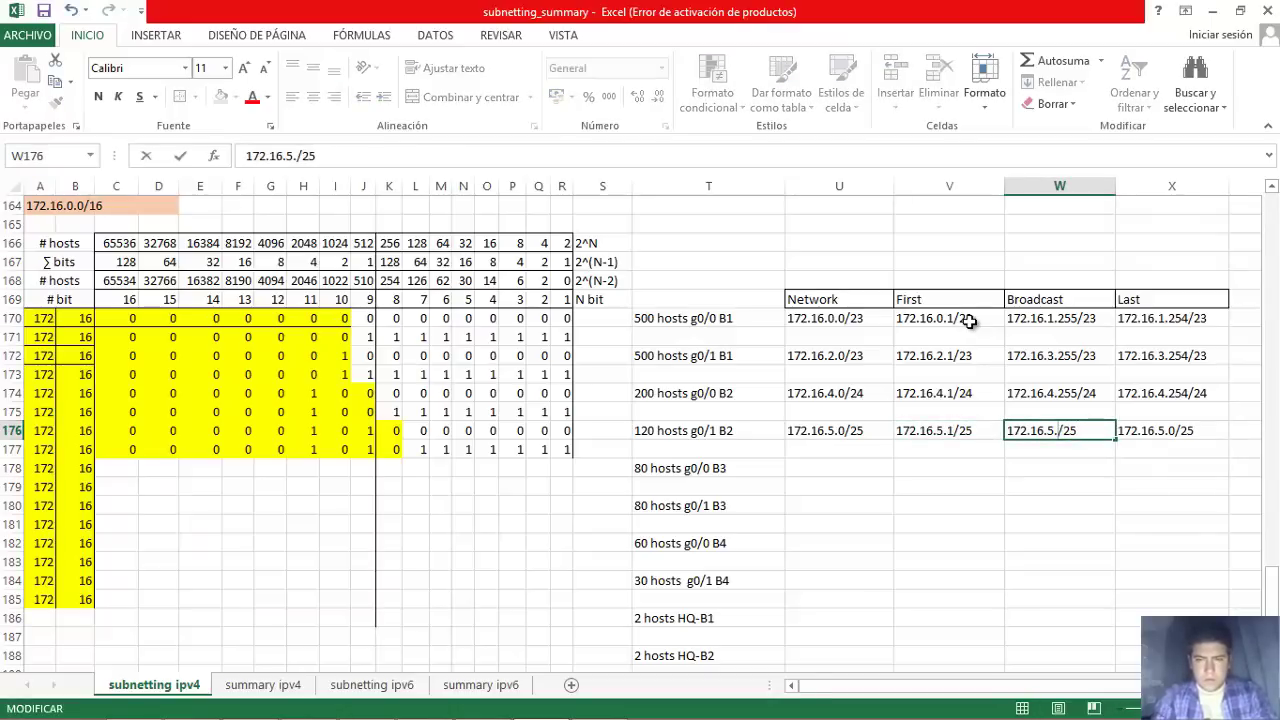
{"action": "type", "text": "127"}
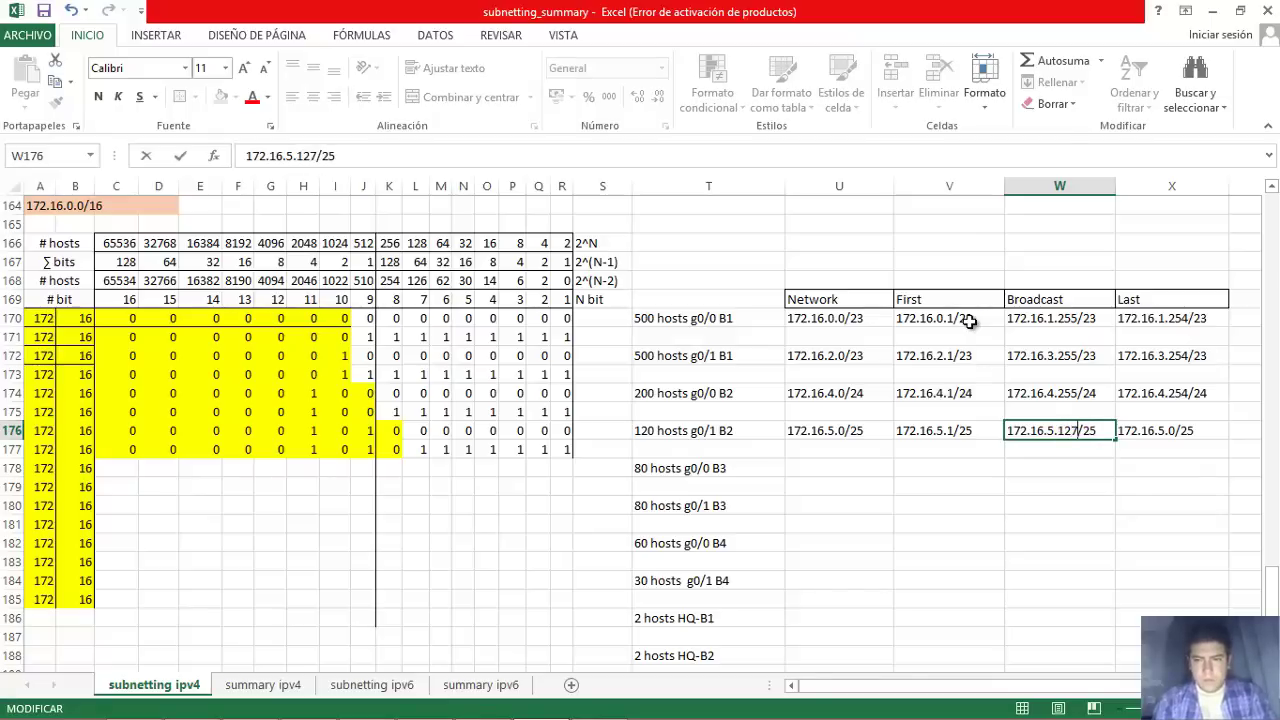
{"action": "key", "text": "Tab"}
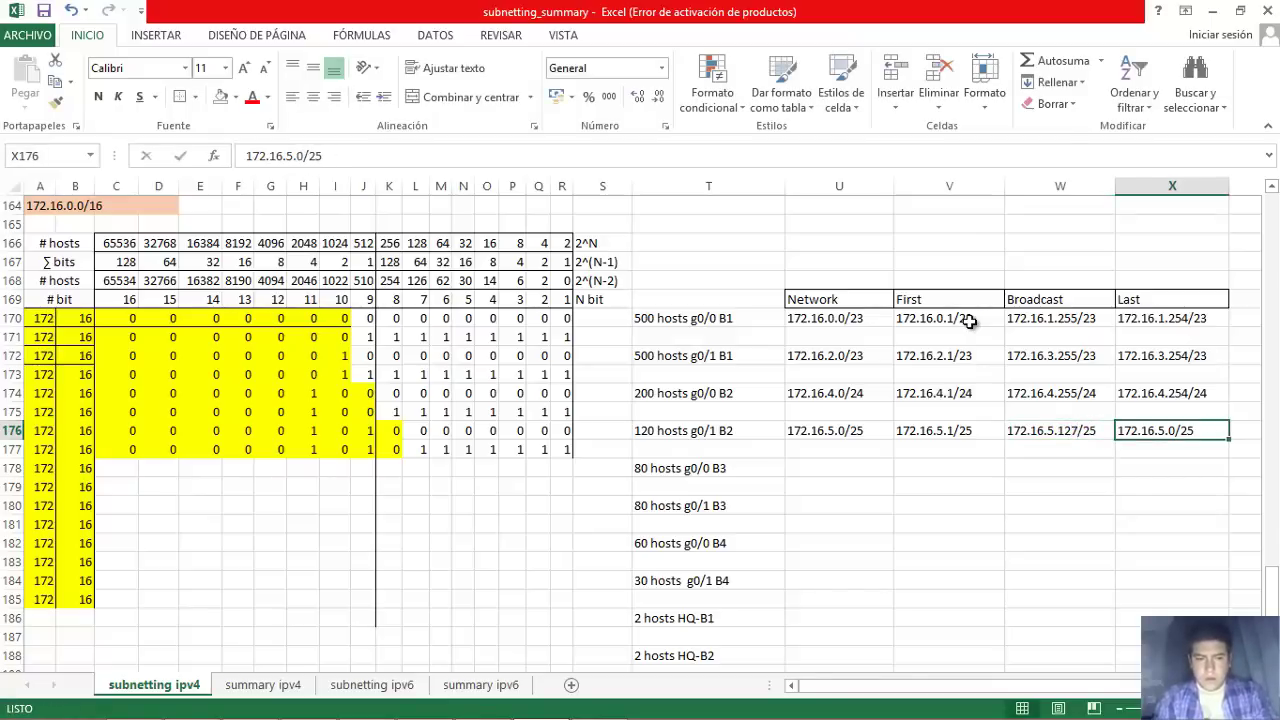
Change the Last address in X176 to 172.16.5.126/25.
{"action": "key", "text": "F2"}
{"action": "key", "text": "Left"}
{"action": "key", "text": "Left"}
{"action": "key", "text": "BackSpace"}
{"action": "type", "text": "126"}
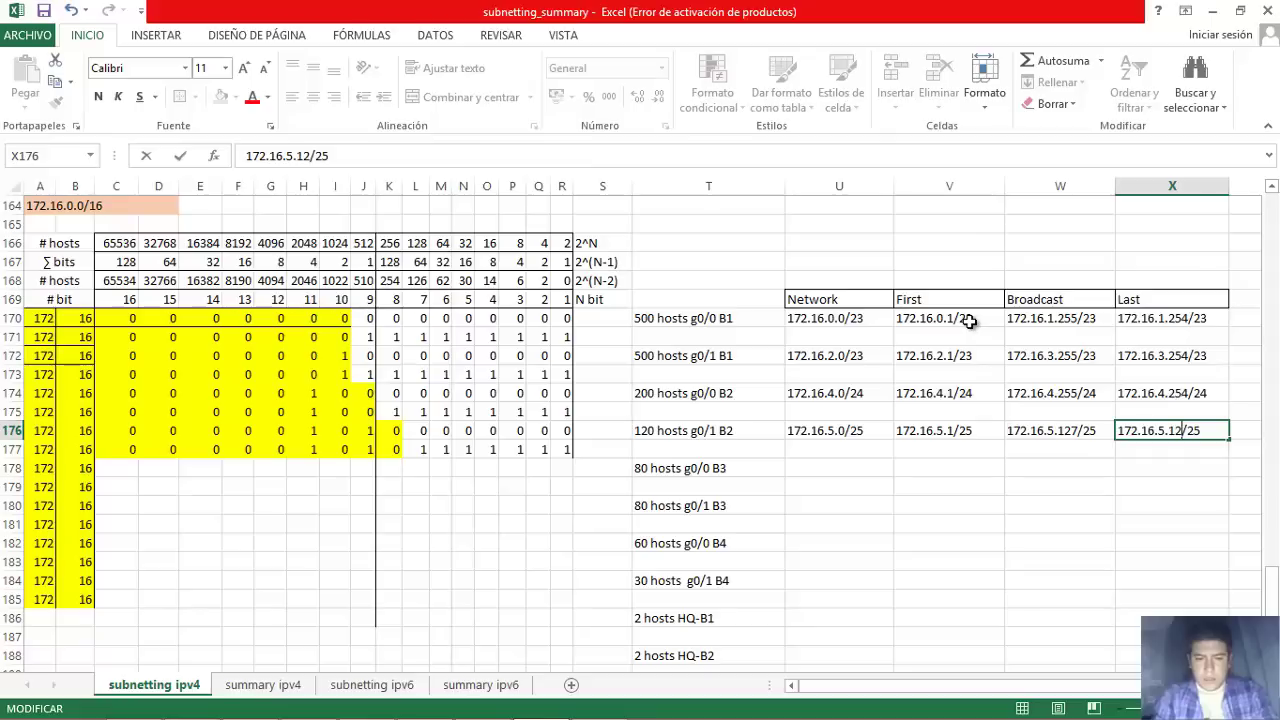
{"action": "key", "text": "Return"}
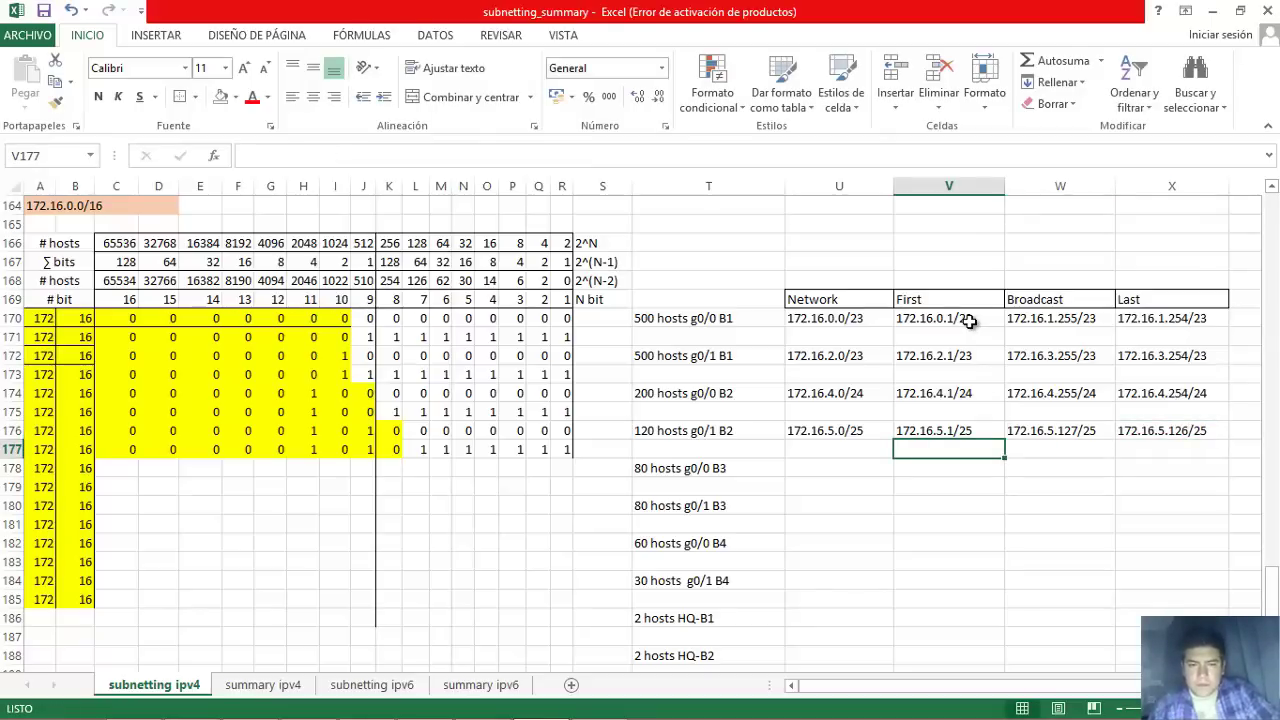
Enter the 80-host g0/0 B3 network bits in C178:R178, with 1 in H178, J178 and K178 and 0 in all other cells.
{"action": "key", "text": "Down"}
{"action": "key", "text": "Left"}
{"action": "key", "text": "Left"}
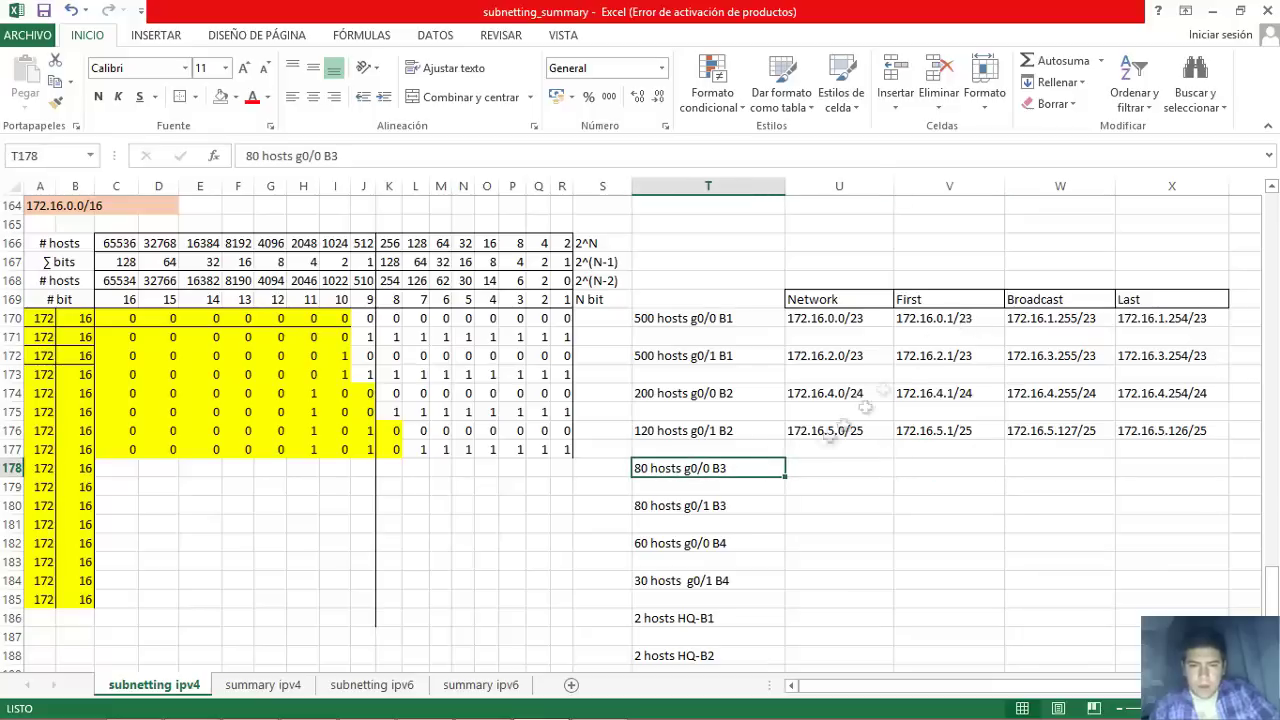
{"action": "left_click", "coordinate": [132, 472]}
{"action": "type", "text": "0\t0\t0\t0\t0\t"}
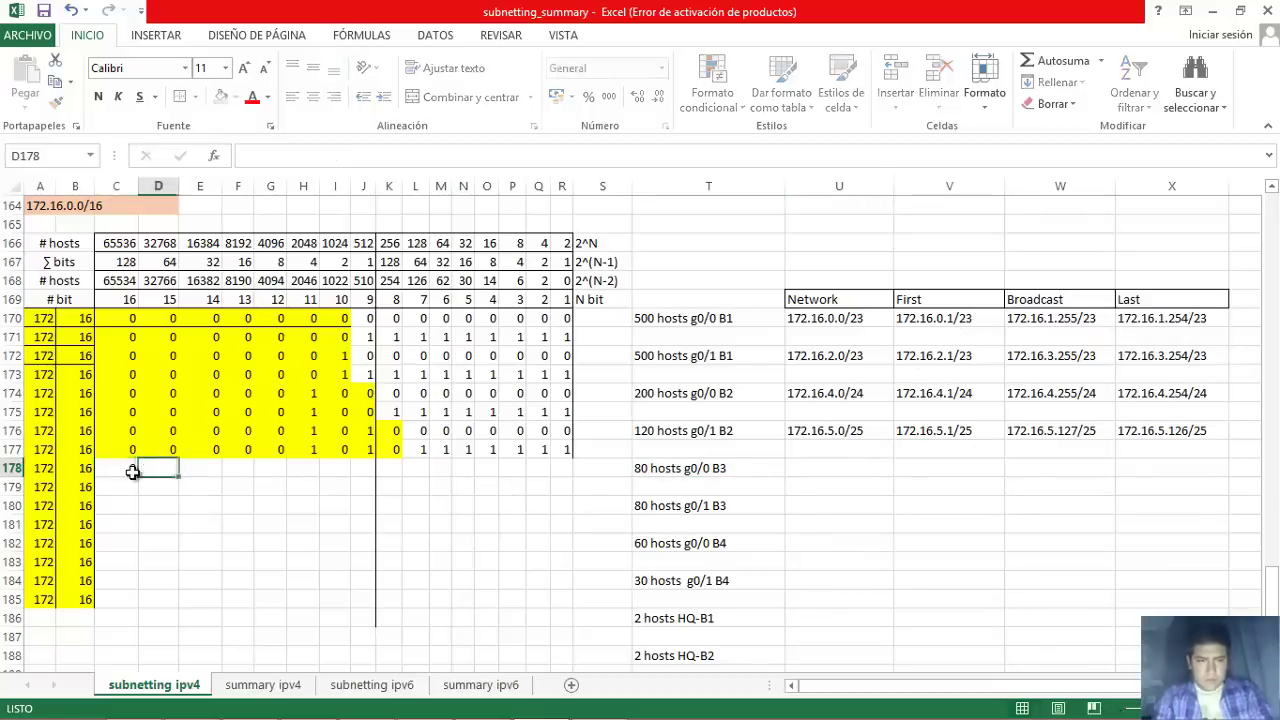
{"action": "type", "text": "1"}
{"action": "key", "text": "Tab"}
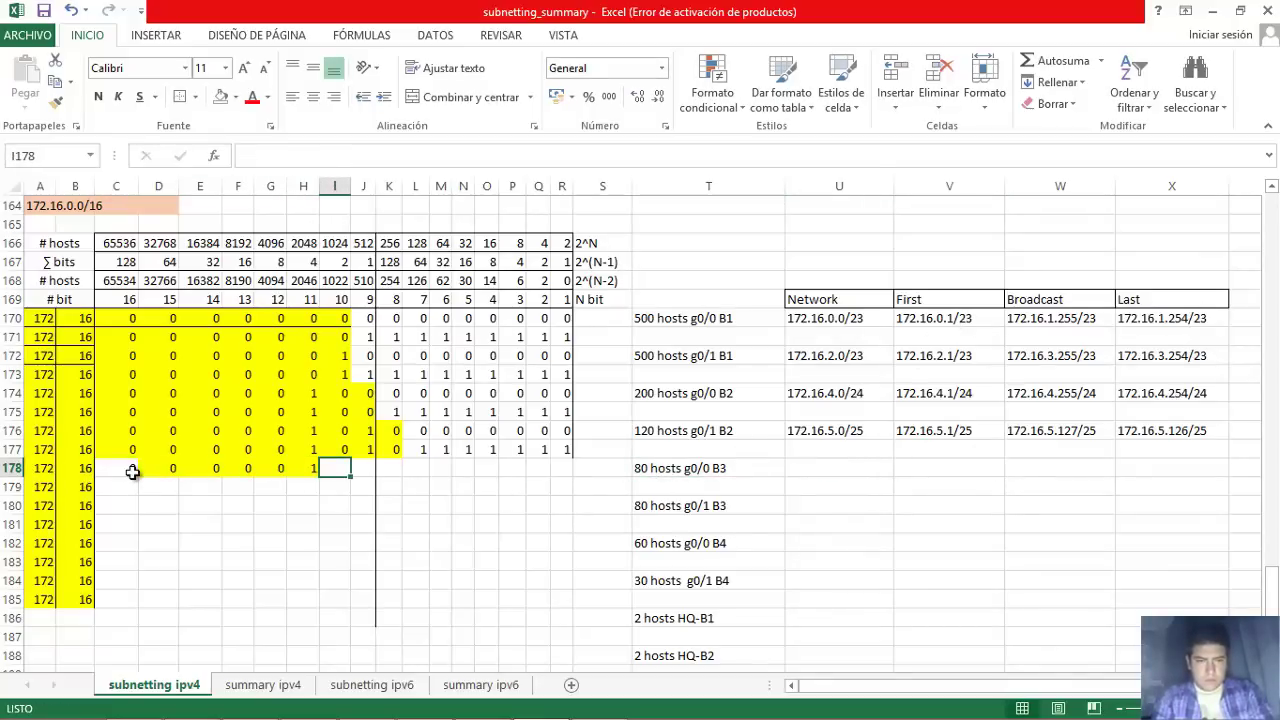
{"action": "type", "text": "0\t1\t1\t0\t0\t0\t0\t0\t0\t0"}
Remove the fill color from the 80-host network bits in C178:R178.
{"action": "key", "text": "shift+Left"}
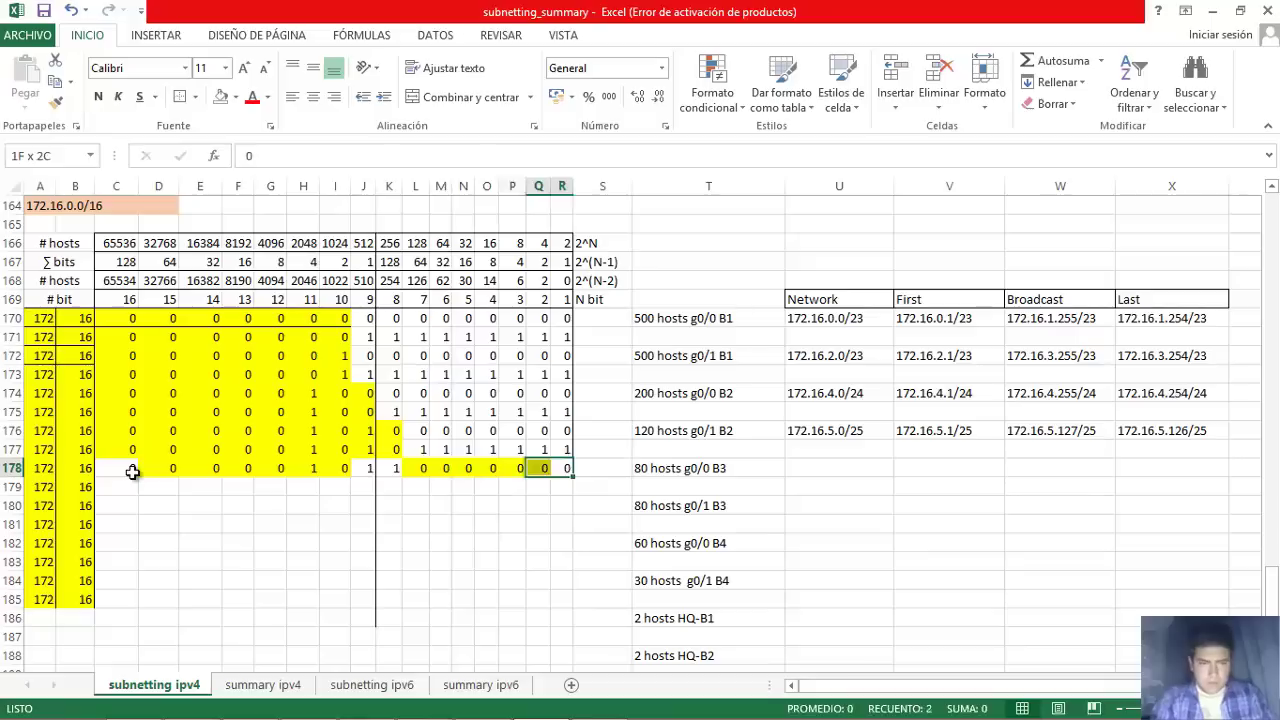
{"action": "left_click_drag", "start_coordinate": [464, 468], "coordinate": [132, 472]}
{"action": "left_click", "coordinate": [267, 96]}
{"action": "left_click", "coordinate": [243, 260]}
{"action": "left_click_drag", "start_coordinate": [488, 468], "coordinate": [562, 468]}
{"action": "left_click", "coordinate": [267, 96]}
{"action": "left_click", "coordinate": [243, 260]}
{"action": "left_click", "coordinate": [538, 488]}
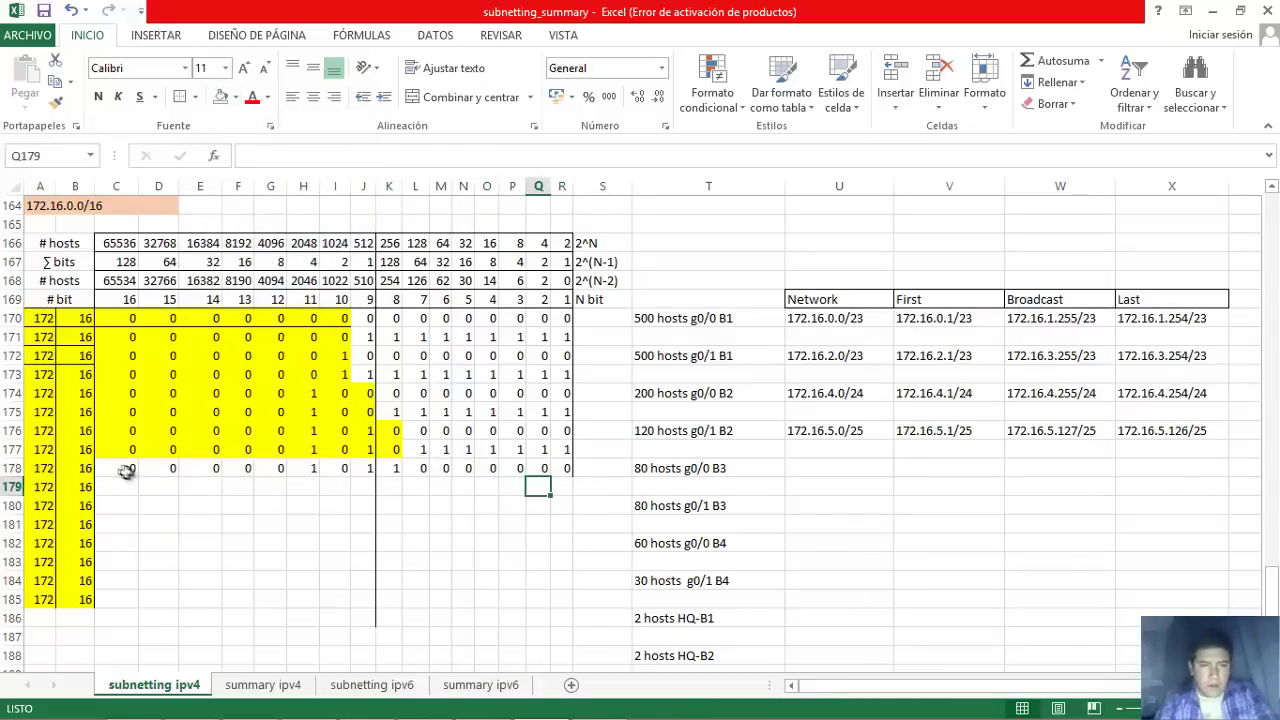
Fill C178:K178 with yellow and complete row 179 with the same network bits and 1 in L179:R179.
{"action": "left_click_drag", "start_coordinate": [395, 468], "coordinate": [40, 470]}
{"action": "left_click", "coordinate": [235, 96]}
{"action": "left_click", "coordinate": [267, 243]}
{"action": "mouse_move", "coordinate": [402, 477]}
{"action": "left_mouse_down"}
{"action": "mouse_move", "coordinate": [410, 497]}
{"action": "mouse_move", "coordinate": [571, 494]}
{"action": "mouse_move", "coordinate": [421, 487]}
{"action": "left_mouse_up"}
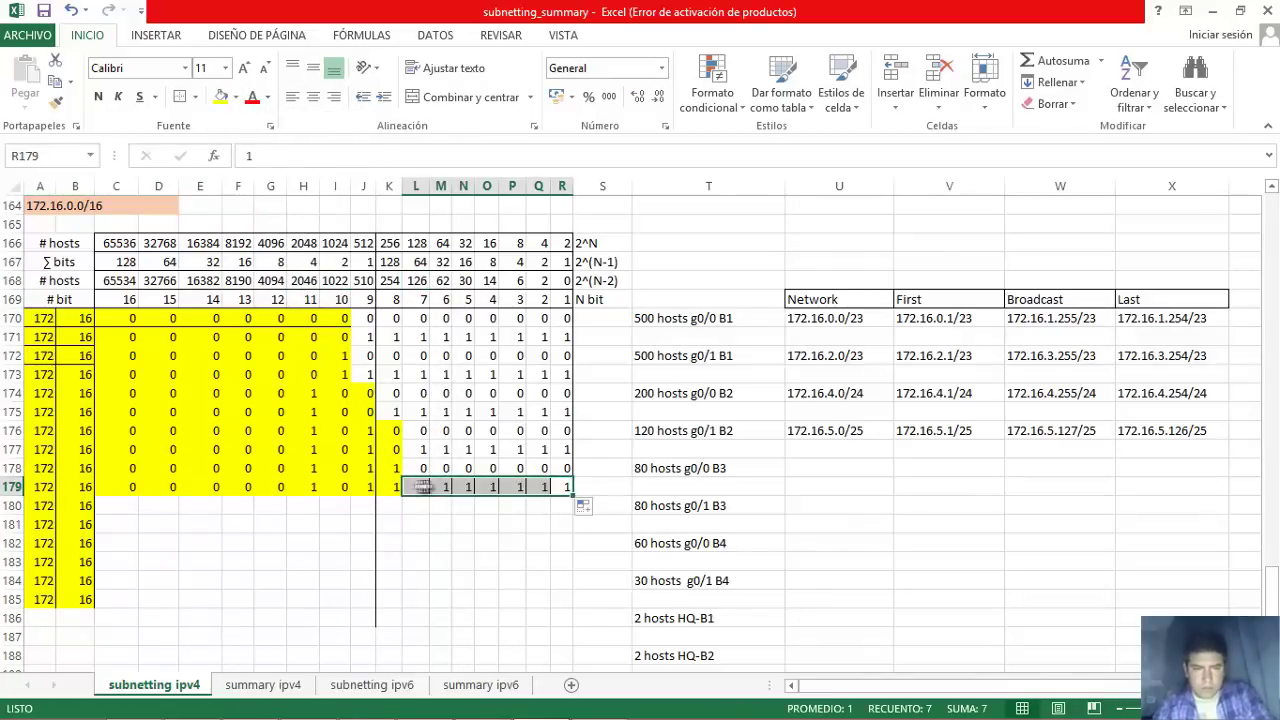
Enter 172.16.5.128/25 as the 80-host g0/0 B3 Network address in U178 and copy it to V178:X178.
{"action": "left_click", "coordinate": [799, 472]}
{"action": "type", "text": "172.16.5.128"}
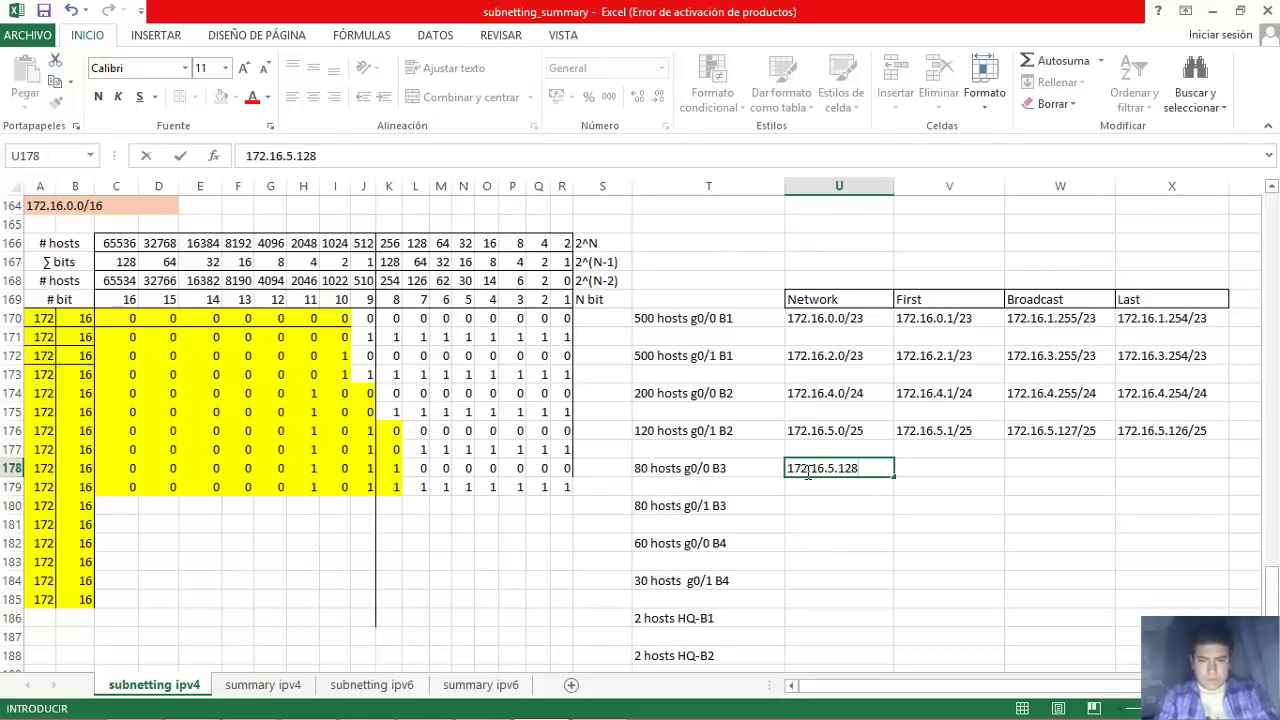
{"action": "type", "text": "/25"}
{"action": "key", "text": "ctrl+Return"}
{"action": "key", "text": "ctrl+c"}
{"action": "key", "text": "Right"}
{"action": "key", "text": "ctrl+v"}
{"action": "key", "text": "Right"}
{"action": "key", "text": "ctrl+v"}
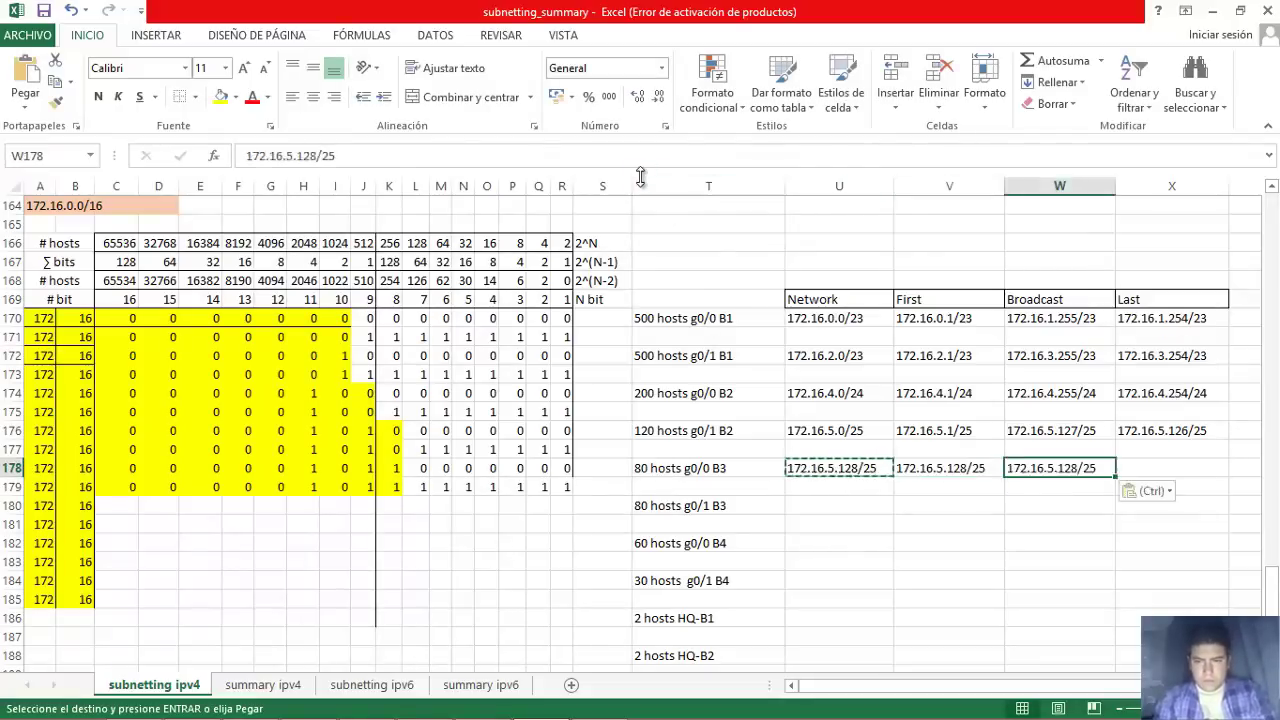
{"action": "key", "text": "Right"}
{"action": "key", "text": "ctrl+v"}
Change the First address in V178 to 172.16.5.129/25.
{"action": "key", "text": "Left"}
{"action": "key", "text": "Left"}
{"action": "key", "text": "F2"}
{"action": "key", "text": "Left"}
{"action": "key", "text": "Left"}
{"action": "key", "text": "Left"}
{"action": "key", "text": "BackSpace"}
{"action": "type", "text": "9"}
{"action": "key", "text": "Tab"}
Change the Broadcast address in W178 to 172.16.5.255/25.
{"action": "key", "text": "F2"}
{"action": "key", "text": "Left"}
{"action": "key", "text": "Left"}
{"action": "key", "text": "Left"}
{"action": "key", "text": "BackSpace"}
{"action": "key", "text": "BackSpace"}
{"action": "key", "text": "BackSpace"}
{"action": "type", "text": "255"}
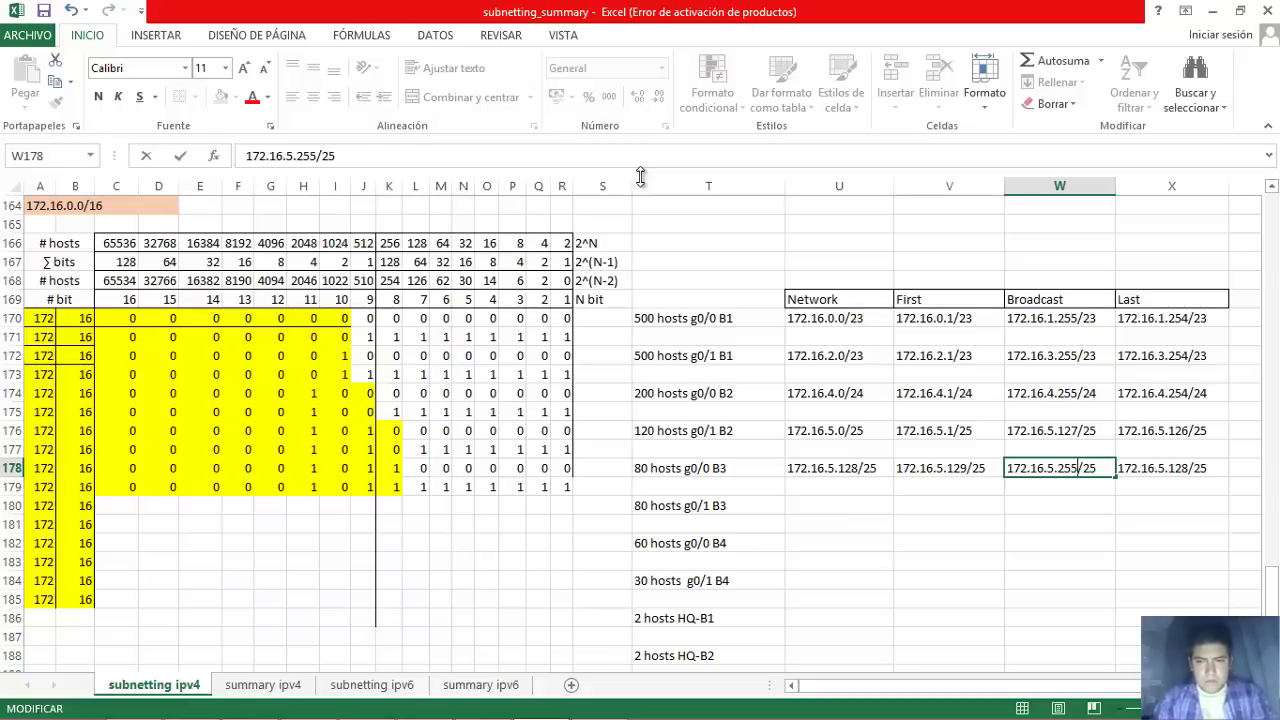
{"action": "key", "text": "Tab"}
Change the Last address in X178 to 172.16.5.254/25.
{"action": "key", "text": "F2"}
{"action": "key", "text": "Left"}
{"action": "key", "text": "Left"}
{"action": "key", "text": "Left"}
{"action": "key", "text": "BackSpace"}
{"action": "key", "text": "BackSpace"}
{"action": "type", "text": "254"}
{"action": "key", "text": "Left"}
{"action": "key", "text": "Left"}
{"action": "key", "text": "Left"}
{"action": "key", "text": "BackSpace"}
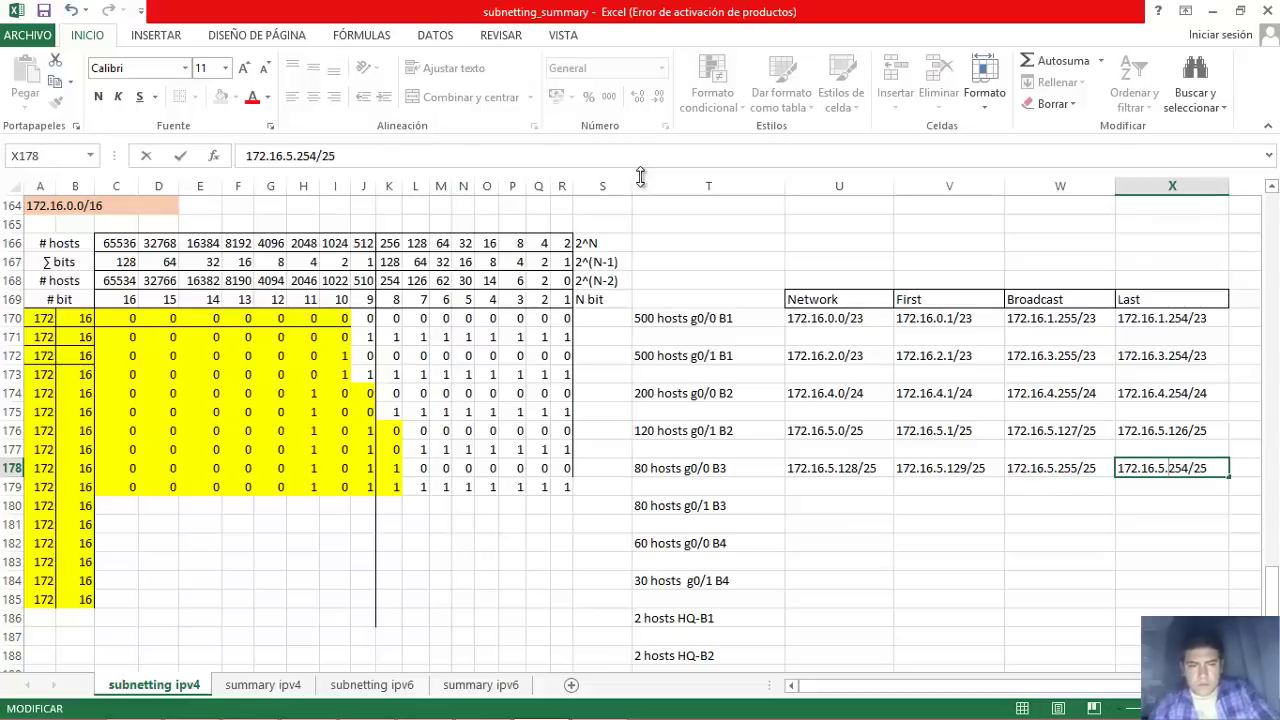
{"action": "key", "text": "Return"}
Enter the 80-host g0/1 B3 network bits in C180:R180, with 1 in H180 and I180 and 0 in all other cells.
{"action": "left_click", "coordinate": [125, 505]}
{"action": "type", "text": "0\t0\t0\t0\t0\t"}
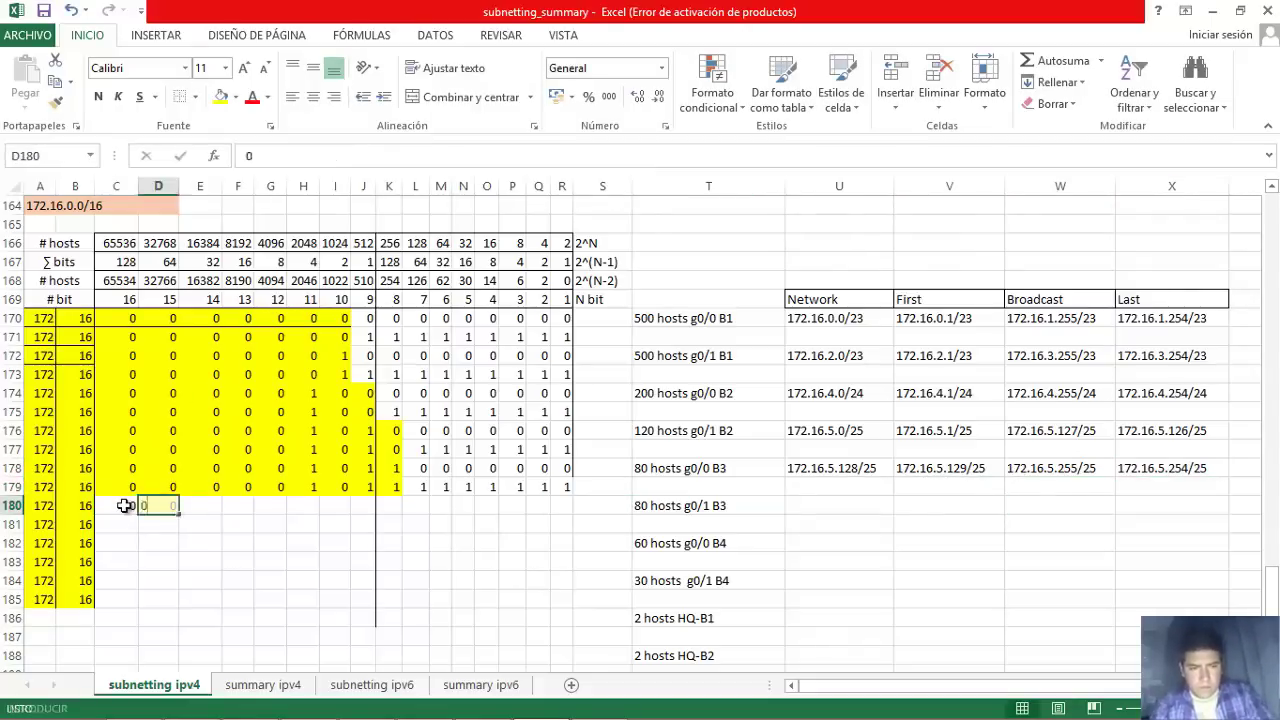
{"action": "type", "text": "1\t1\t0\t0\t0\t0\t0\t0\t0\t0\t0"}
{"action": "key", "text": "Return"}
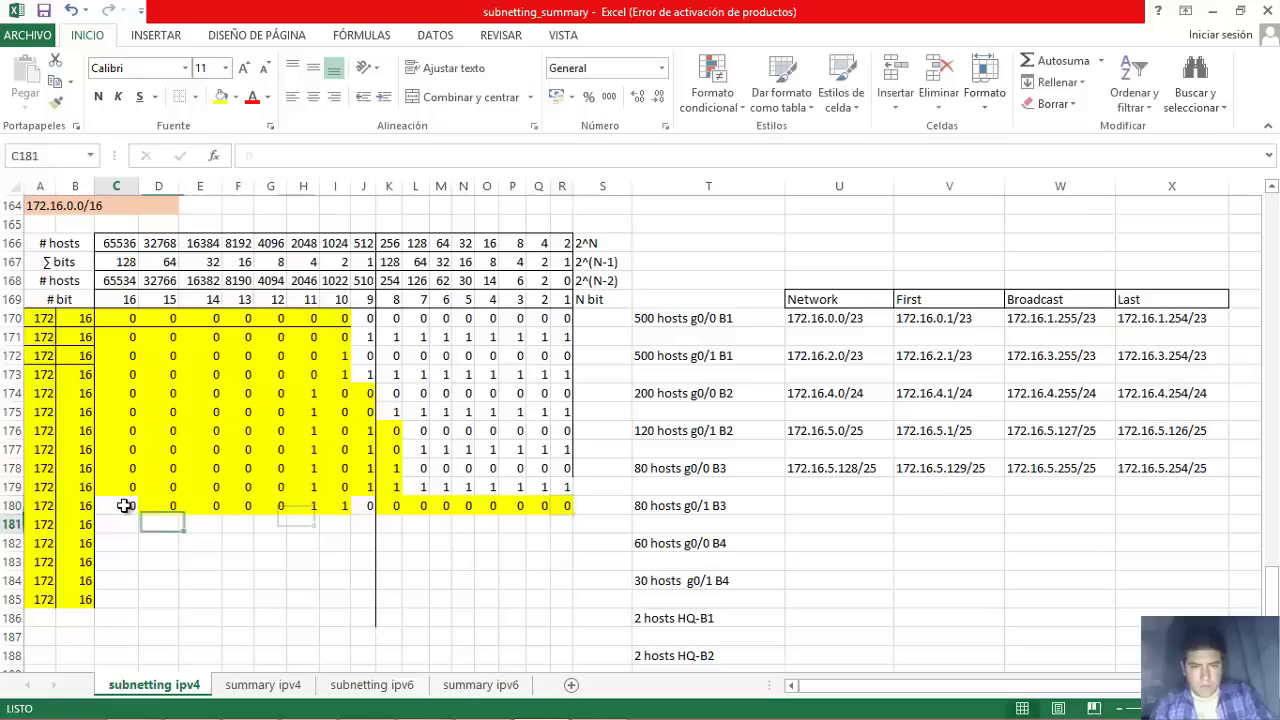
Remove the fill color from the 80-host g0/1 B3 network bits in C180:R180.
{"action": "left_click", "coordinate": [125, 505]}
{"action": "key", "text": "shift+Right"}
{"action": "key", "text": "shift+Right"}
{"action": "key", "text": "shift+Right"}
{"action": "key", "text": "shift+Right"}
{"action": "key", "text": "shift+Right"}
{"action": "key", "text": "shift+Right"}
{"action": "key", "text": "shift+Right"}
{"action": "key", "text": "shift+Right"}
{"action": "key", "text": "shift+Right"}
{"action": "key", "text": "shift+Right"}
{"action": "key", "text": "shift+Right"}
{"action": "key", "text": "shift+Right"}
{"action": "key", "text": "shift+Right"}
{"action": "key", "text": "shift+Right"}
{"action": "key", "text": "shift+Right"}
{"action": "left_click", "coordinate": [233, 97]}
{"action": "left_click", "coordinate": [250, 260]}
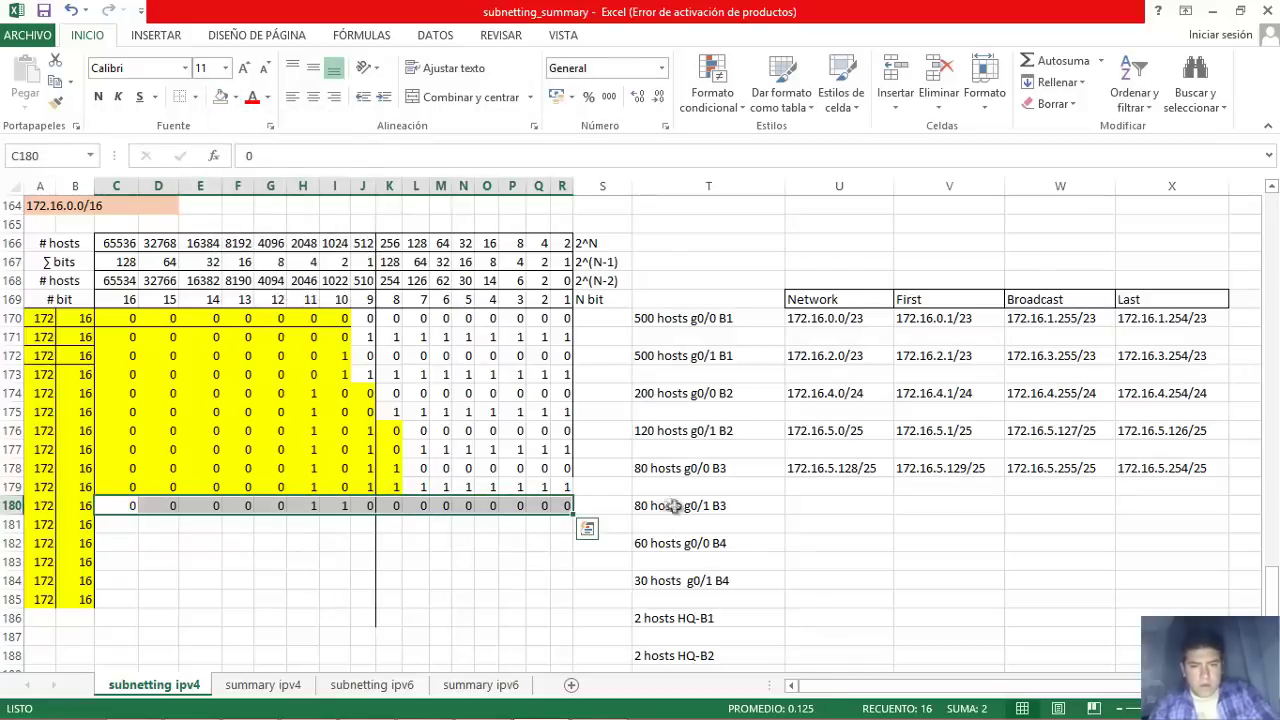
Fill C180:K180 with yellow and complete row 181 with the same network bits and 1 in L181:R181.
{"action": "left_click", "coordinate": [415, 505]}
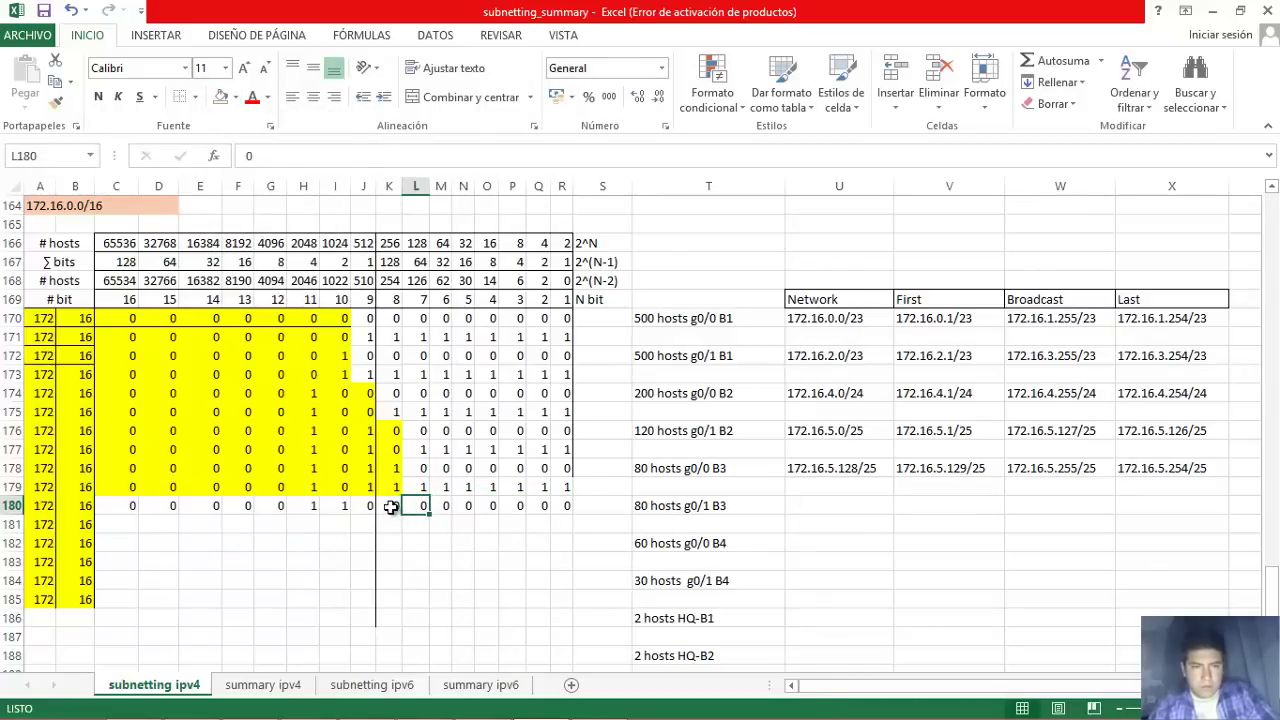
{"action": "left_click_drag", "start_coordinate": [390, 507], "coordinate": [125, 505]}
{"action": "left_click", "coordinate": [234, 97]}
{"action": "left_click", "coordinate": [270, 248]}
{"action": "left_click_drag", "start_coordinate": [402, 514], "coordinate": [400, 531]}
{"action": "left_click", "coordinate": [565, 525]}
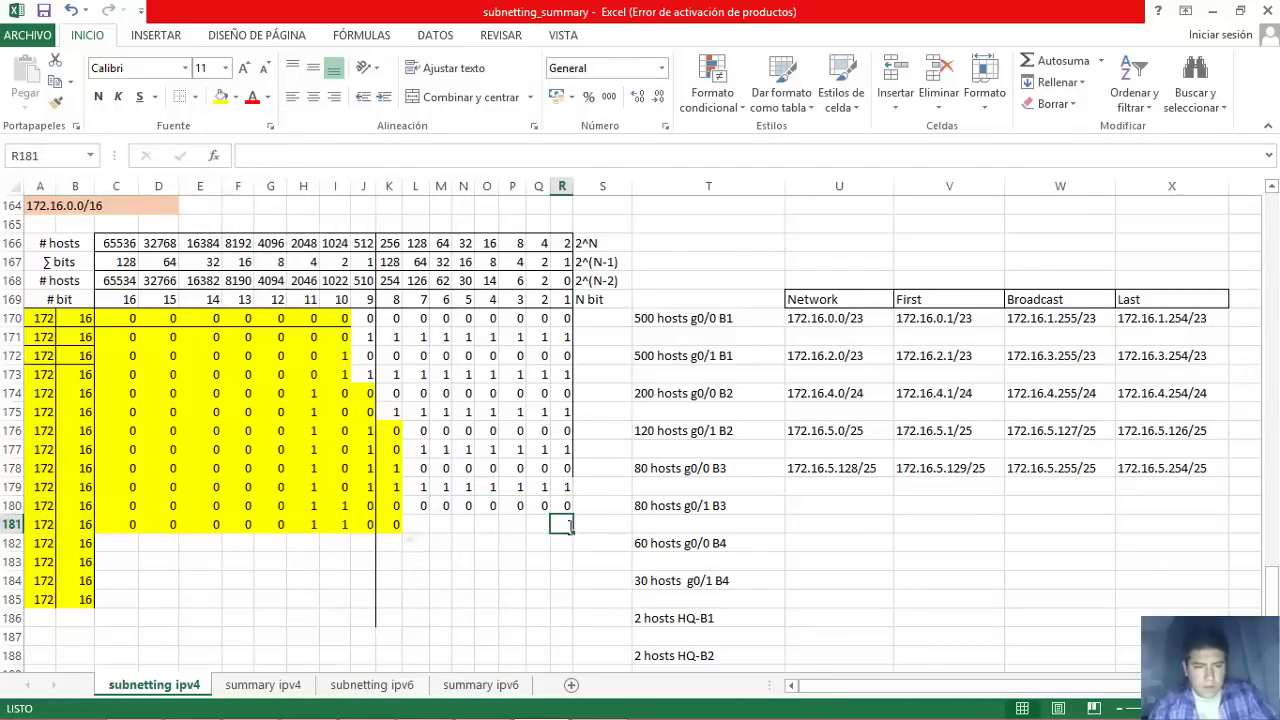
{"action": "type", "text": "1"}
{"action": "left_click_drag", "start_coordinate": [566, 531], "coordinate": [411, 523]}
Enter 172.16.6.0/25 as the 80-host g0/1 B3 Network address in U180 and copy it to V180:X180.
{"action": "left_click", "coordinate": [817, 505]}
{"action": "type", "text": "172.16.6.0/"}
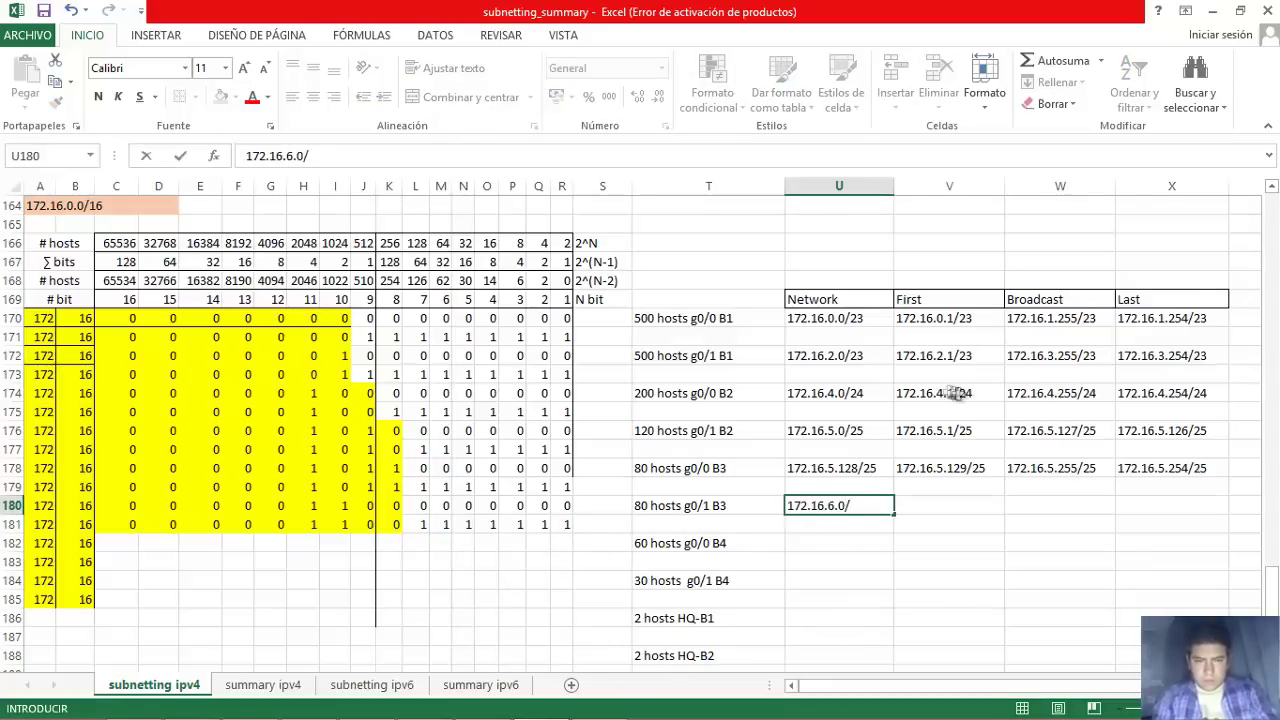
{"action": "key", "text": "ctrl+Return"}
{"action": "key", "text": "ctrl+c"}
{"action": "key", "text": "Right"}
{"action": "key", "text": "ctrl+v"}
{"action": "key", "text": "Right"}
{"action": "key", "text": "ctrl+v"}
{"action": "key", "text": "Right"}
{"action": "key", "text": "ctrl+v"}
{"action": "key", "text": "Escape"}
Change the First address in V180 to 172.16.6.1/25.
{"action": "key", "text": "Left"}
{"action": "key", "text": "Left"}
{"action": "key", "text": "F2"}
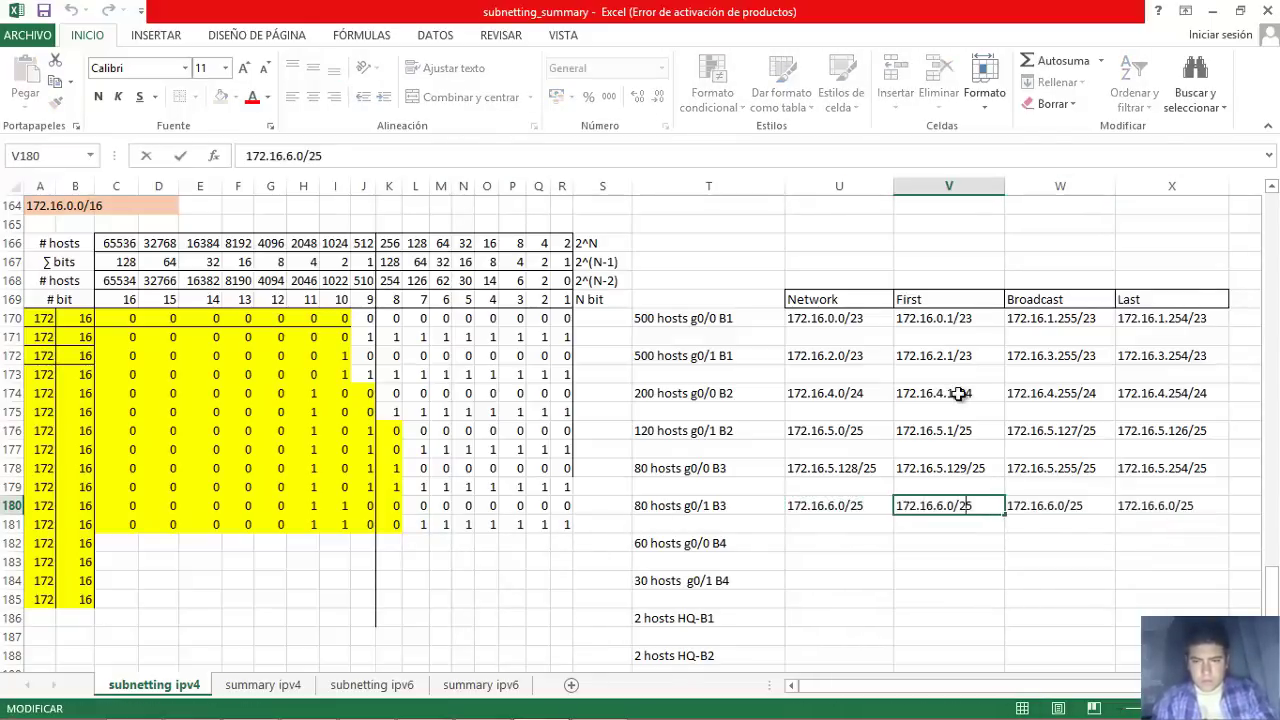
{"action": "key", "text": "BackSpace"}
{"action": "key", "text": "BackSpace"}
{"action": "key", "text": "BackSpace"}
{"action": "key", "text": "BackSpace"}
{"action": "type", "text": "1/25"}
{"action": "key", "text": "Return"}
{"action": "key", "text": "Up"}
Change the Broadcast address in W180 to 172.16.6.127/25.
{"action": "key", "text": "Right"}
{"action": "key", "text": "F2"}
{"action": "key", "text": "BackSpace"}
{"action": "type", "text": "127"}
{"action": "key", "text": "Tab"}
Change the Last address in X180 to 172.16.6.126/25.
{"action": "key", "text": "F2"}
{"action": "key", "text": "Left"}
{"action": "key", "text": "Left"}
{"action": "key", "text": "Left"}
{"action": "key", "text": "BackSpace"}
{"action": "type", "text": "126"}
{"action": "key", "text": "Return"}
{"action": "key", "text": "Down"}
{"action": "key", "text": "Left"}
{"action": "key", "text": "Left"}
{"action": "key", "text": "Left"}
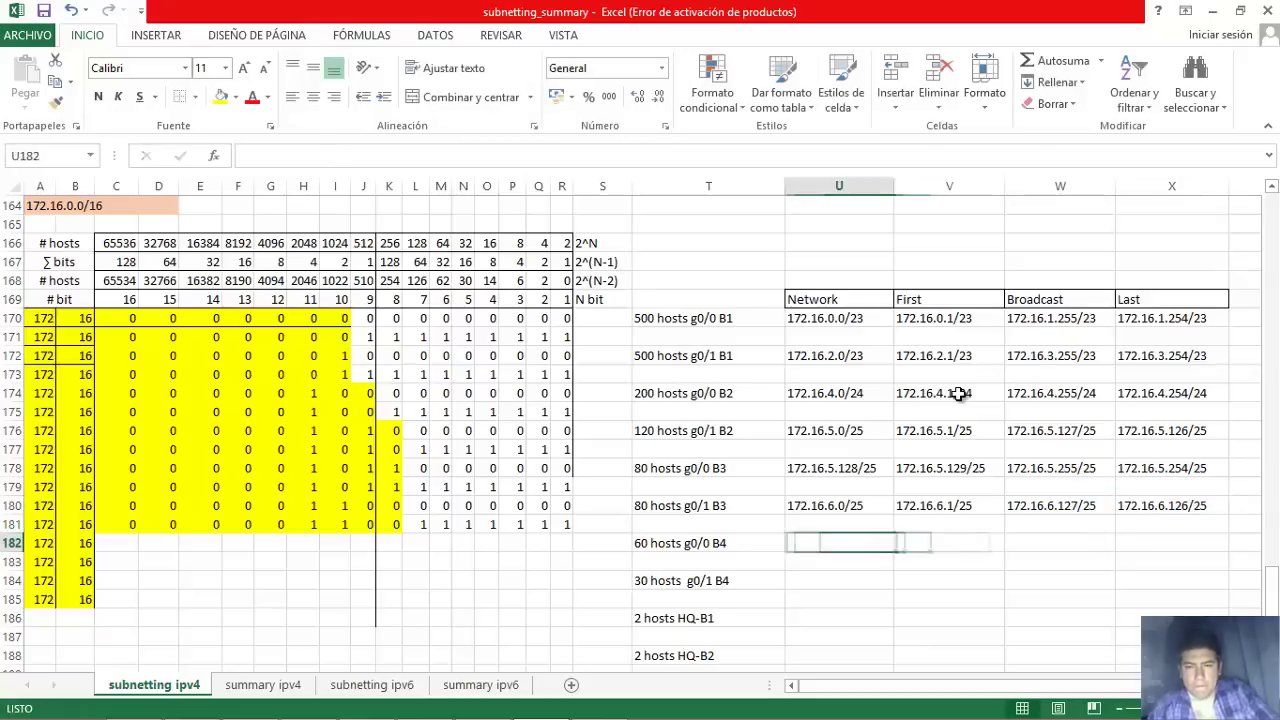
Enter the 60-host g0/0 B4 network bits in C182:R182, with 1 in H182, I182 and K182 and 0 in all other cells.
{"action": "left_click", "coordinate": [127, 543]}
{"action": "type", "text": "0"}
{"action": "key", "text": "Tab"}
{"action": "type", "text": "0"}
{"action": "key", "text": "Tab"}
{"action": "type", "text": "0\t0\t0\t1\t1\t0\t1\t0\t0\t0\t0\t0\t0\t0"}
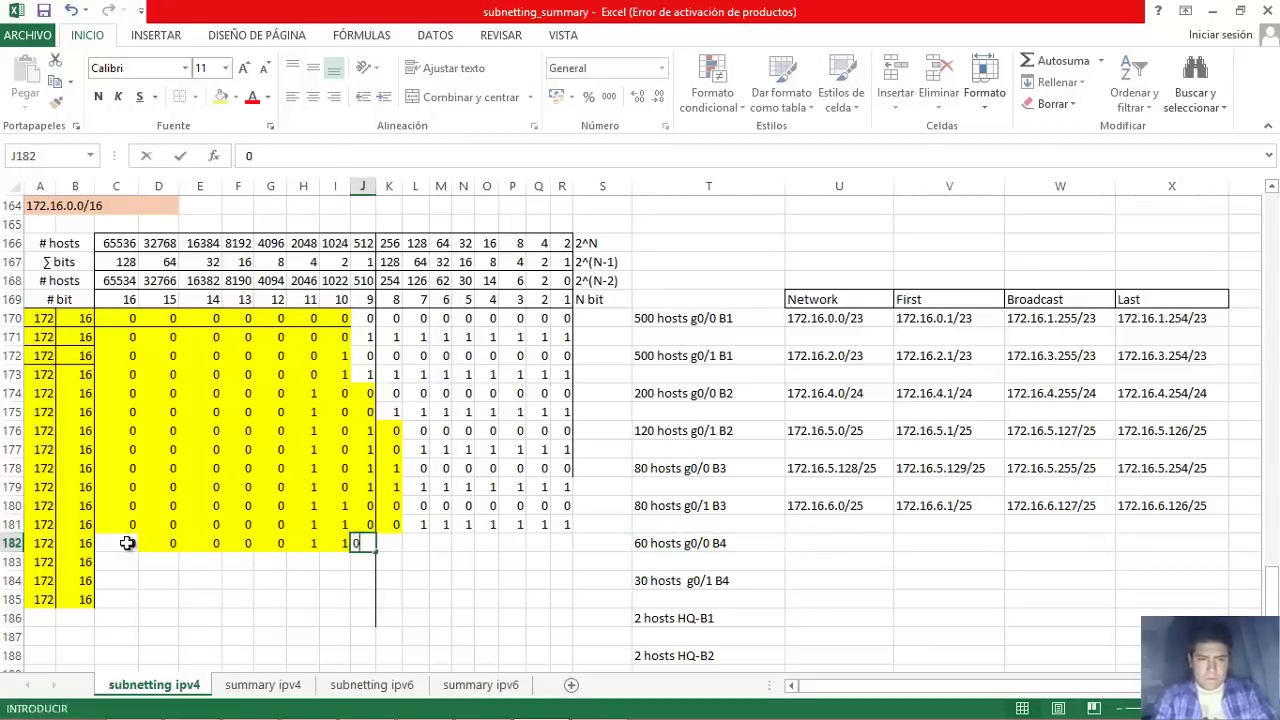
Remove the fill color from the 60-host network bits in C182:R182.
{"action": "left_click", "coordinate": [127, 543], "text": "shift"}
{"action": "left_click", "coordinate": [234, 96]}
{"action": "left_click", "coordinate": [240, 261]}
{"action": "left_click", "coordinate": [645, 543]}
Fill C182:L182 with yellow and complete row 183 with the same network bits and 1 in M183:R183.
{"action": "left_click", "coordinate": [423, 543]}
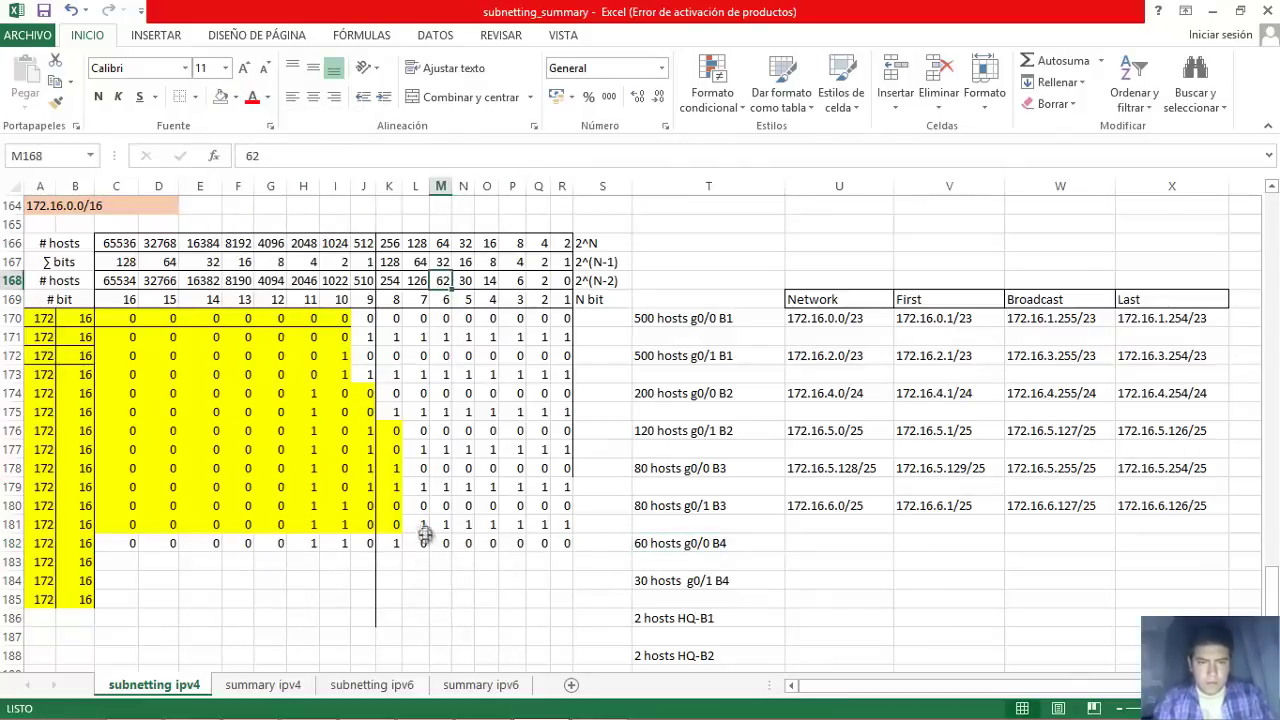
{"action": "left_click", "coordinate": [40, 543], "text": "shift"}
{"action": "left_click", "coordinate": [234, 96]}
{"action": "left_click", "coordinate": [268, 244]}
{"action": "left_click_drag", "start_coordinate": [432, 552], "coordinate": [434, 572]}
{"action": "left_click", "coordinate": [560, 561]}
{"action": "type", "text": "1"}
{"action": "left_click_drag", "start_coordinate": [573, 570], "coordinate": [441, 560]}
Enter 172.16.6.128/26 as the 60-host g0/0 B4 Network address in U182 and copy it to V182:X182.
{"action": "left_click", "coordinate": [808, 543]}
{"action": "type", "text": "172.16.6.128"}
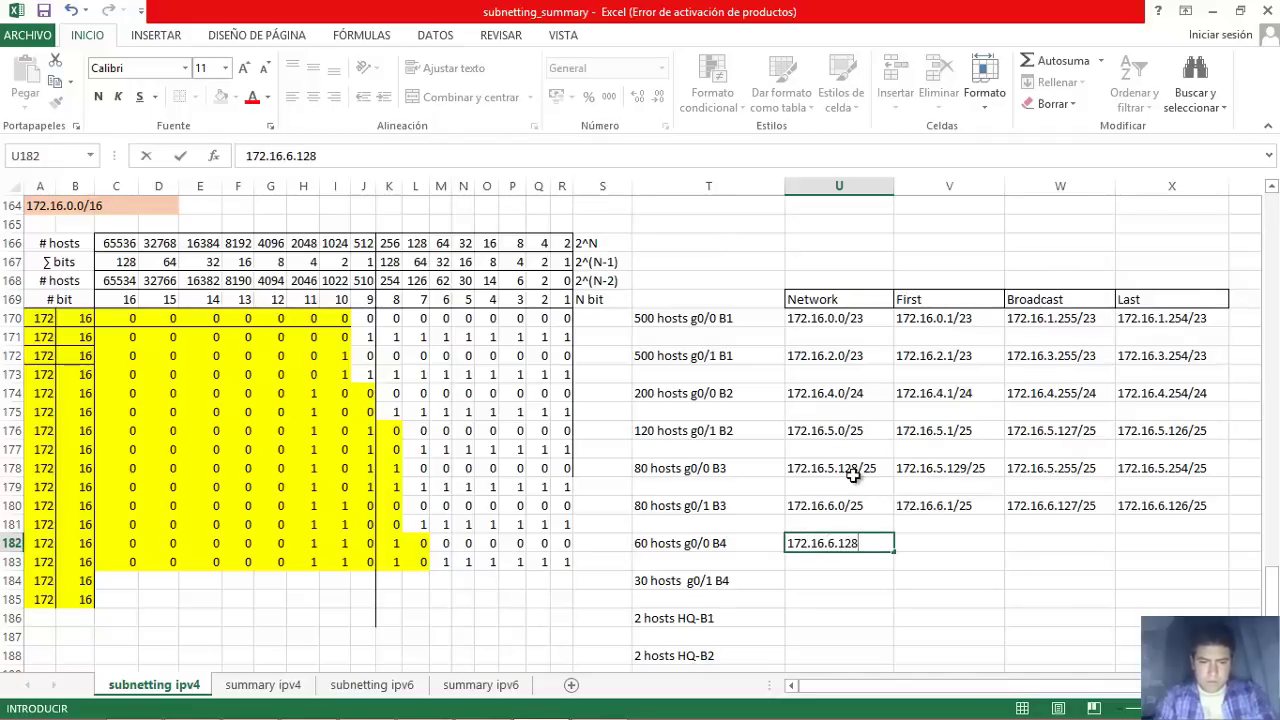
{"action": "type", "text": "/26"}
{"action": "key", "text": "ctrl+Return"}
{"action": "key", "text": "ctrl+c"}
{"action": "key", "text": "Right"}
{"action": "key", "text": "ctrl+v"}
{"action": "key", "text": "Right"}
{"action": "key", "text": "ctrl+v"}
{"action": "key", "text": "Right"}
{"action": "key", "text": "ctrl+v"}
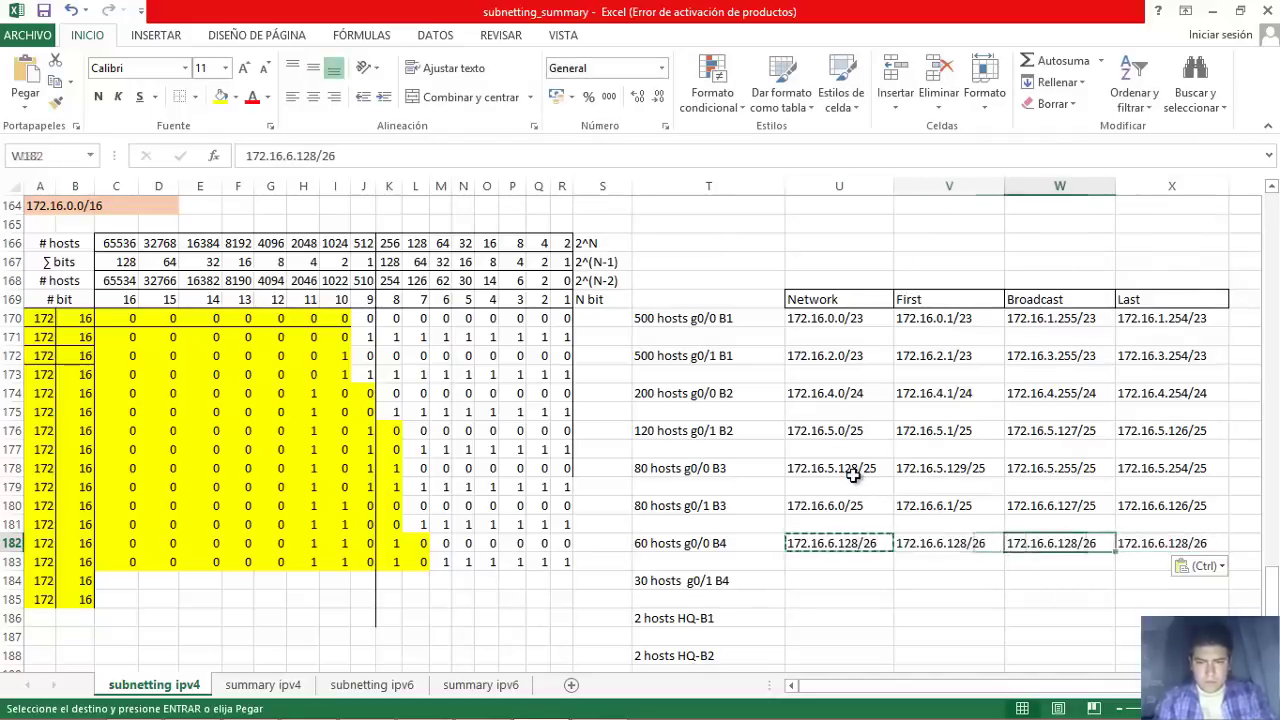
Change the First address in V182 to 172.16.6.129/26.
{"action": "key", "text": "Left"}
{"action": "key", "text": "Left"}
{"action": "key", "text": "F2"}
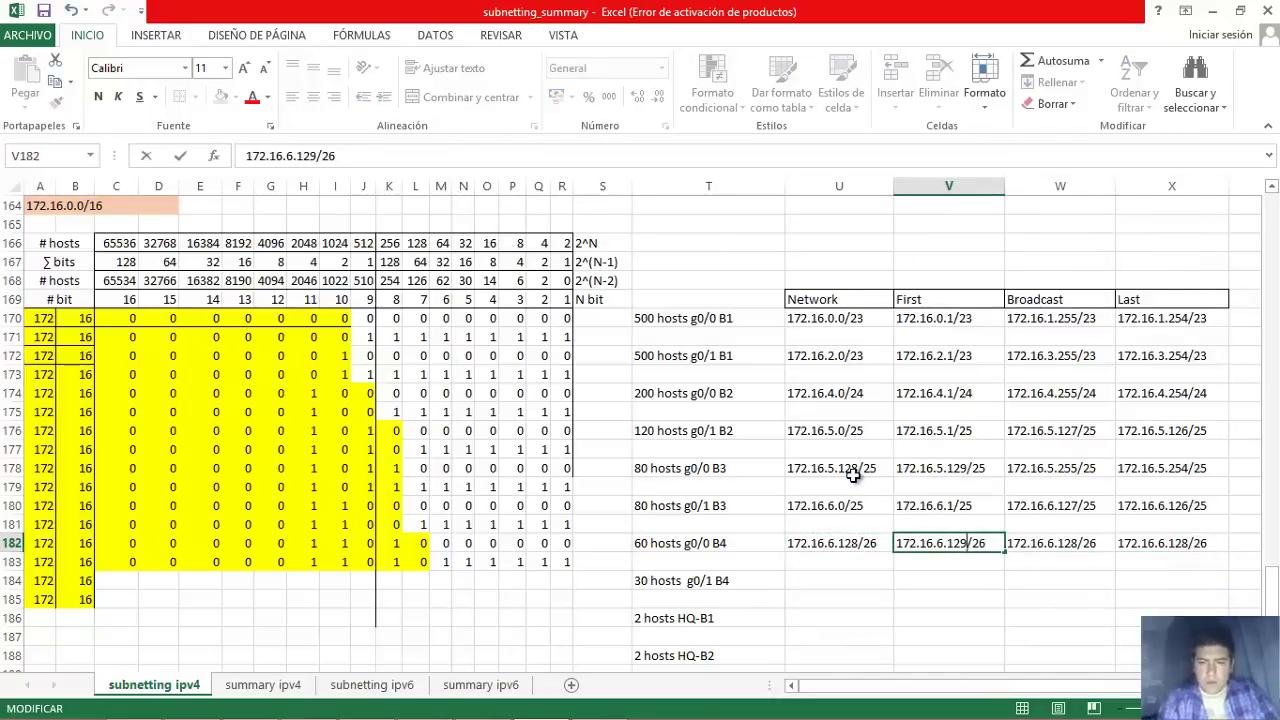
{"action": "key", "text": "Tab"}
Change the 60-host g0/0 B4 Broadcast address in W182 to 172.16.6.191/26.
{"action": "key", "text": "F2"}
{"action": "key", "text": "Left"}
{"action": "key", "text": "Left"}
{"action": "key", "text": "Left"}
{"action": "key", "text": "BackSpace"}
{"action": "key", "text": "BackSpace"}
{"action": "key", "text": "BackSpace"}
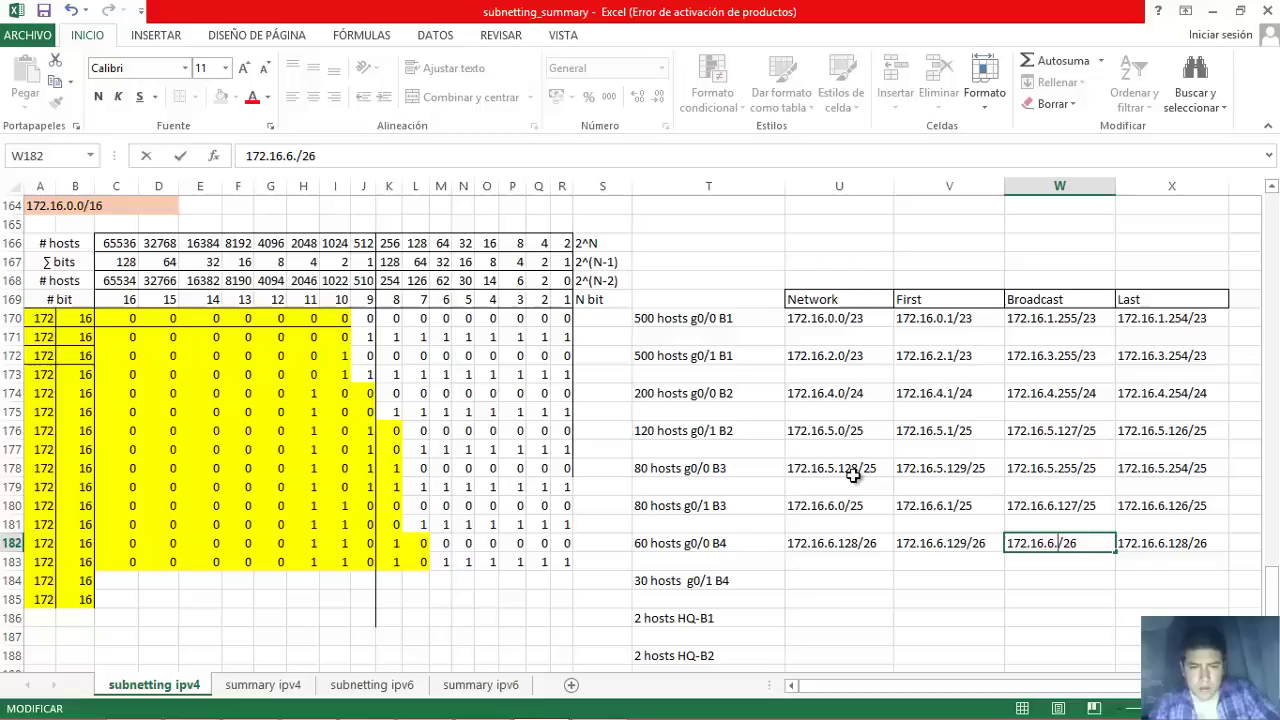
{"action": "type", "text": "191"}
{"action": "key", "text": "Tab"}
Change the 60-host g0/0 B4 Last address in X182 to 172.16.6.190/26.
{"action": "key", "text": "F2"}
{"action": "key", "text": "Left"}
{"action": "key", "text": "Left"}
{"action": "key", "text": "Left"}
{"action": "key", "text": "BackSpace"}
{"action": "key", "text": "BackSpace"}
{"action": "key", "text": "BackSpace"}
{"action": "type", "text": "190"}
{"action": "key", "text": "Return"}
{"action": "key", "text": "Down"}
{"action": "key", "text": "Left"}
{"action": "key", "text": "Left"}
{"action": "key", "text": "Left"}
{"action": "key", "text": "Left"}
{"action": "key", "text": "Left"}
{"action": "key", "text": "Left"}
{"action": "key", "text": "Left"}
{"action": "key", "text": "Left"}
{"action": "key", "text": "Left"}
{"action": "key", "text": "Left"}
{"action": "key", "text": "Left"}
{"action": "key", "text": "Left"}
{"action": "key", "text": "Left"}
{"action": "key", "text": "Left"}
{"action": "key", "text": "Left"}
{"action": "key", "text": "Left"}
{"action": "key", "text": "Left"}
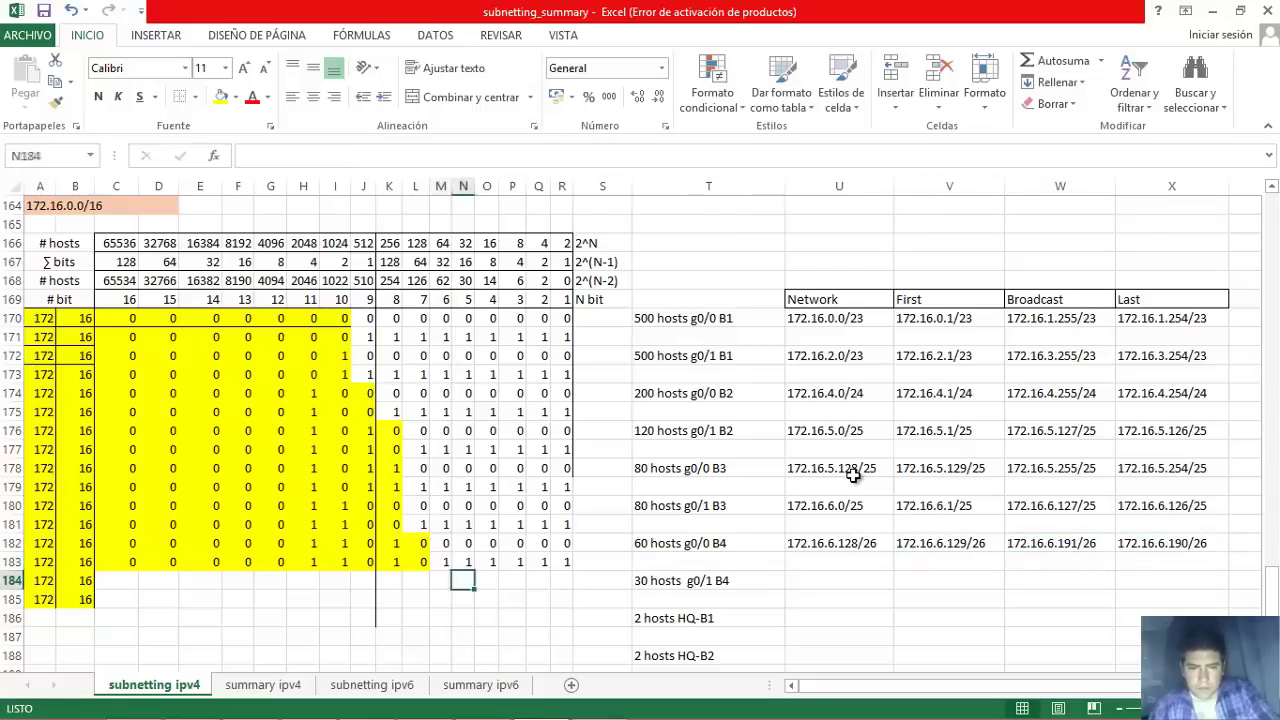
{"action": "type", "text": "0\t0\t0\t0\t0\t1\t1\t0\t1\t1\t0\t0\t0\t0\t0\t0"}
Remove the fill color from the 30-host network bits in A184:R184.
{"action": "key", "text": "shift+Home"}
{"action": "left_click", "coordinate": [267, 96]}
{"action": "left_click", "coordinate": [240, 262]}
{"action": "left_click", "coordinate": [675, 587]}
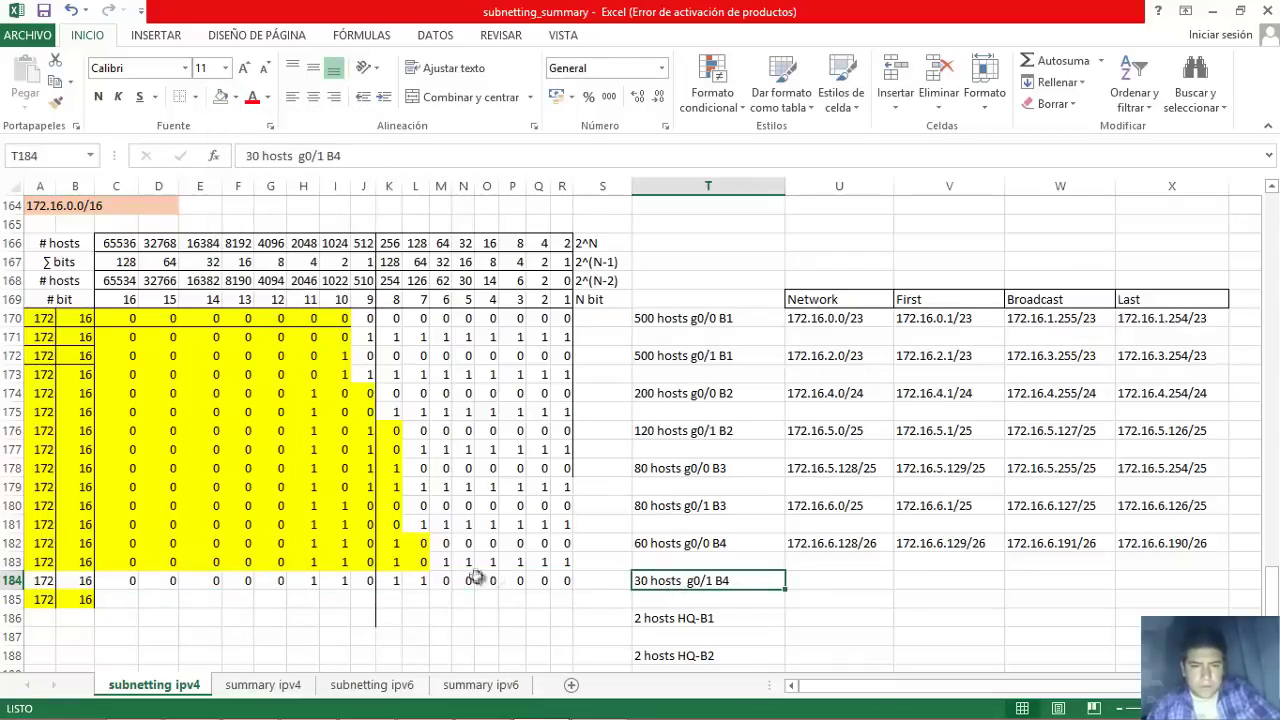
Fill A184:M184 with yellow and complete row 185 with the same network bits and 1 in N185:R185.
{"action": "left_click", "coordinate": [463, 281]}
{"action": "left_click", "coordinate": [447, 587]}
{"action": "key", "text": "shift+Home"}
{"action": "left_click", "coordinate": [233, 96]}
{"action": "left_click", "coordinate": [272, 237]}
{"action": "left_click_drag", "start_coordinate": [451, 589], "coordinate": [456, 607]}
{"action": "left_click_drag", "start_coordinate": [563, 602], "coordinate": [463, 600]}
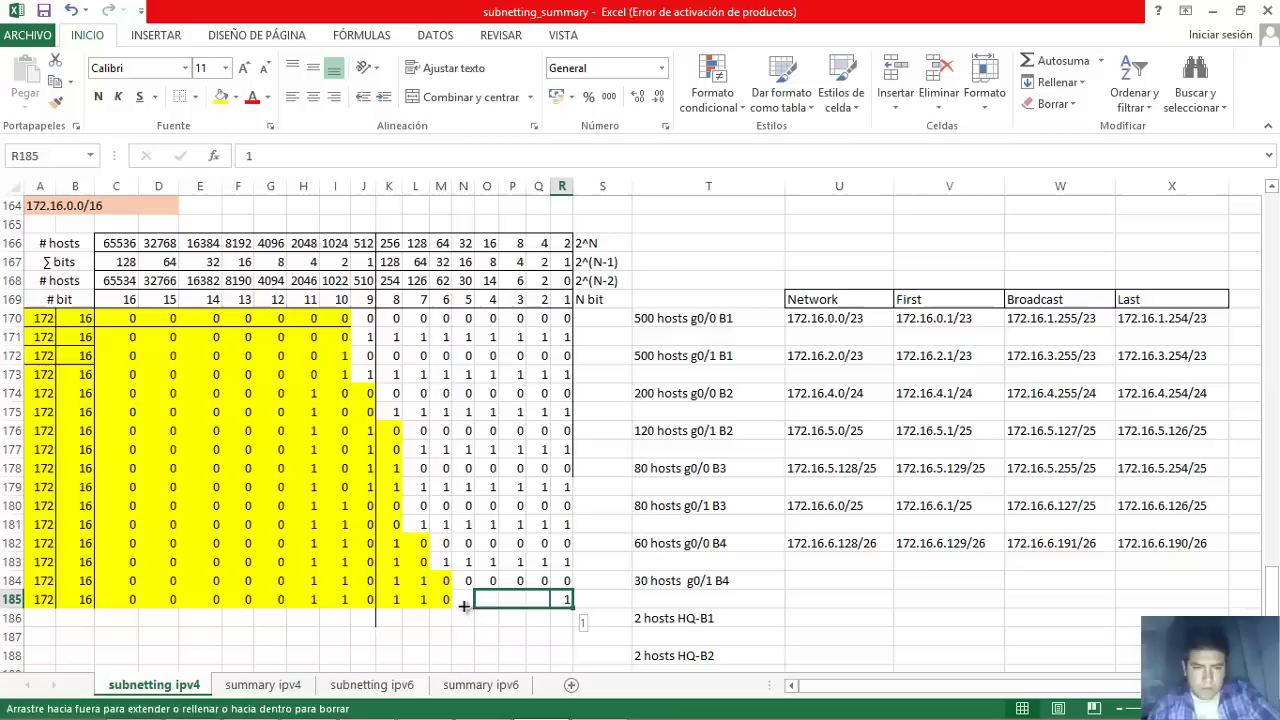
Enter 172.16.6.192/27 as the 30-host g0/1 B4 Network address in U184 and copy it to V184:X184.
{"action": "left_click", "coordinate": [823, 583]}
{"action": "type", "text": "172.16.6.192"}
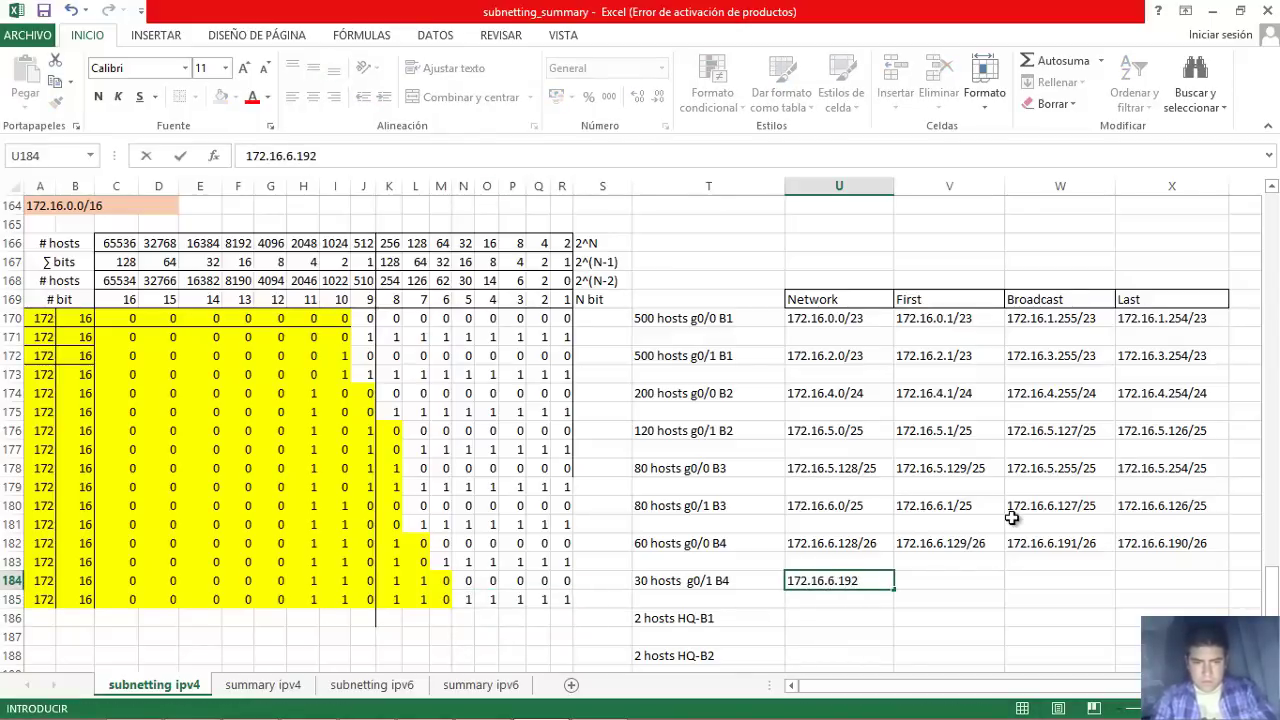
{"action": "type", "text": "/27"}
{"action": "key", "text": "ctrl+Return"}
{"action": "key", "text": "ctrl+c"}
{"action": "key", "text": "Right"}
{"action": "key", "text": "shift+Right"}
{"action": "key", "text": "shift+Right"}
{"action": "key", "text": "ctrl+v"}
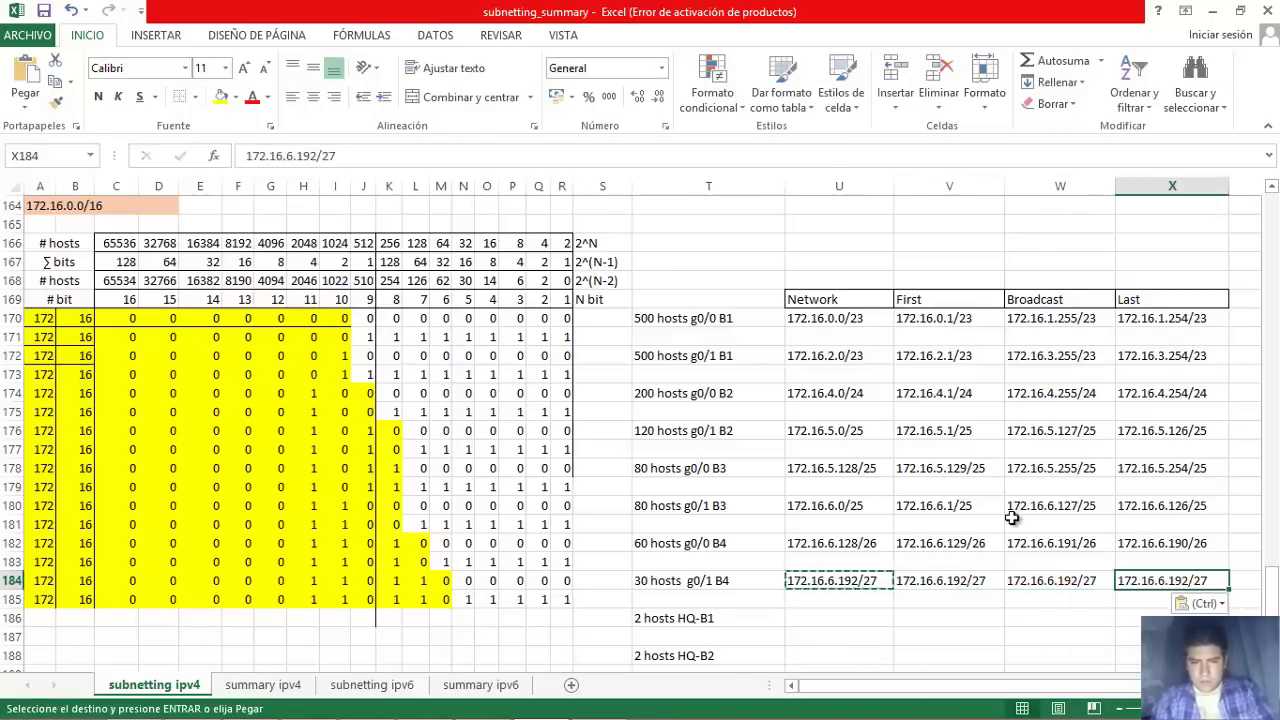
Change the 30-host g0/1 B4 First address in V184 to 172.16.6.193/27.
{"action": "key", "text": "F2"}
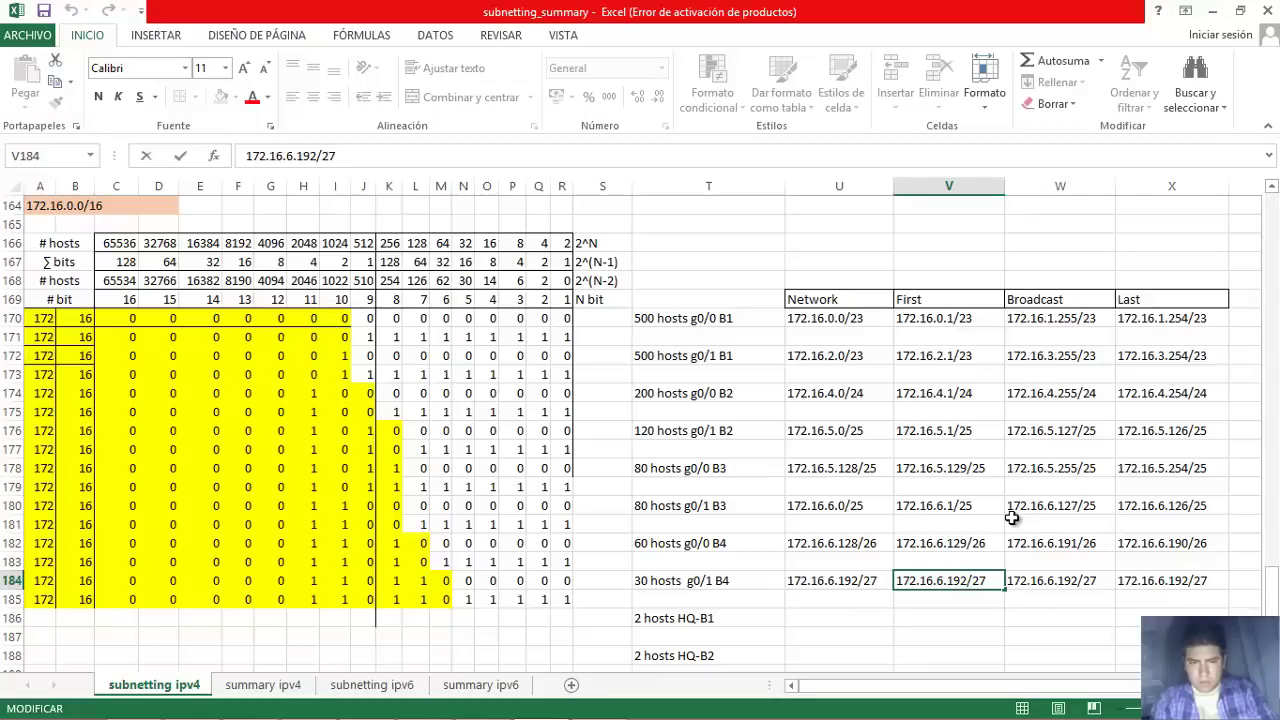
{"action": "type", "text": "3"}
{"action": "key", "text": "Tab"}
Change the 30-host g0/1 B4 Broadcast address in W184 to 172.16.6.223/27.
{"action": "key", "text": "F2"}
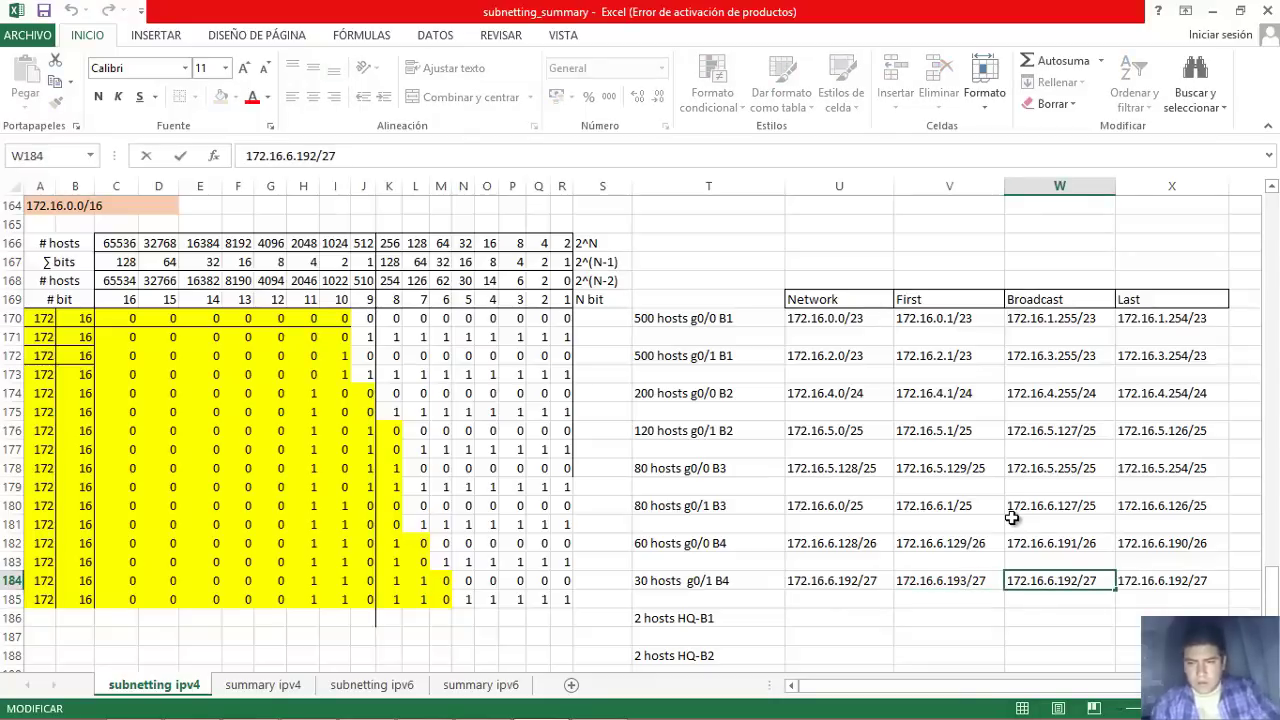
{"action": "key", "text": "Left"}
{"action": "key", "text": "Left"}
{"action": "key", "text": "Left"}
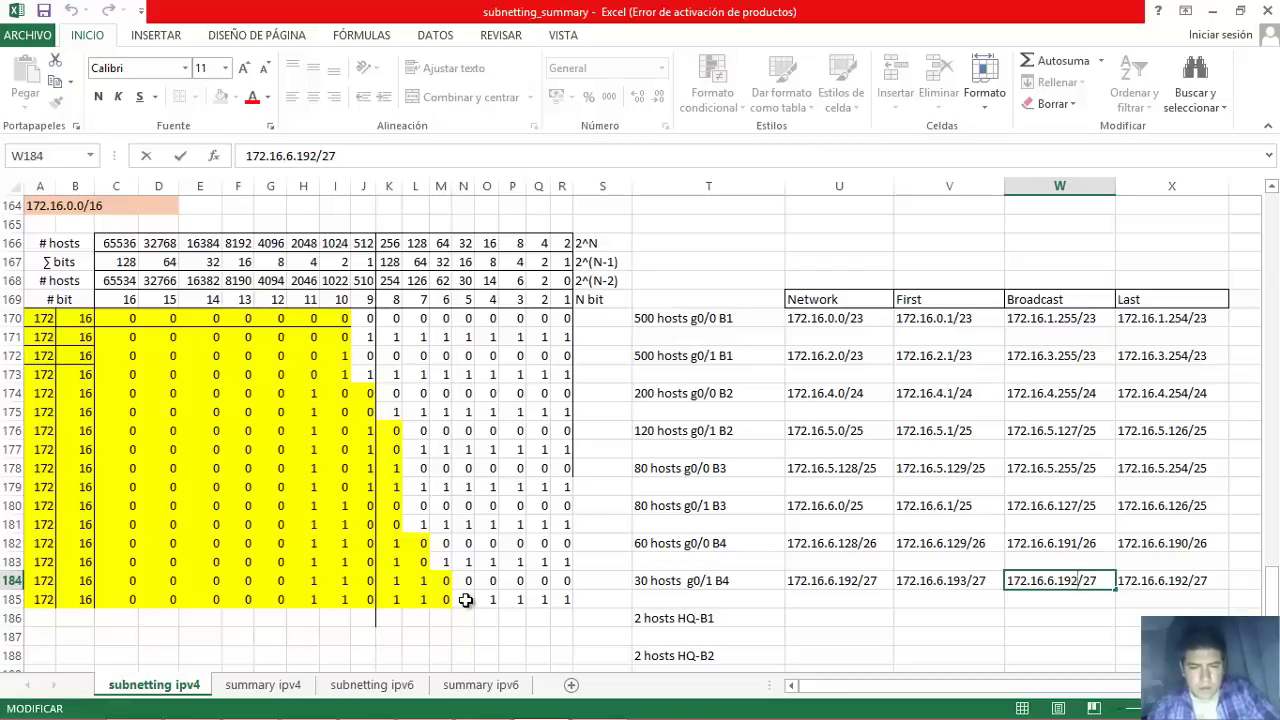
{"action": "key", "text": "BackSpace"}
{"action": "key", "text": "BackSpace"}
{"action": "key", "text": "BackSpace"}
{"action": "type", "text": "223"}
{"action": "key", "text": "Tab"}
Change the 30-host g0/1 B4 Last address in X184 to 172.16.6.222/27.
{"action": "key", "text": "F2"}
{"action": "key", "text": "Left"}
{"action": "key", "text": "Left"}
{"action": "key", "text": "Left"}
{"action": "key", "text": "BackSpace"}
{"action": "key", "text": "BackSpace"}
{"action": "key", "text": "BackSpace"}
{"action": "type", "text": "222"}
{"action": "key", "text": "Return"}
Copy the 30-host Broadcast address from W184 into U186:X186 of the 2 hosts HQ-B1 row.
{"action": "key", "text": "Down"}
{"action": "key", "text": "Left"}
{"action": "key", "text": "Left"}
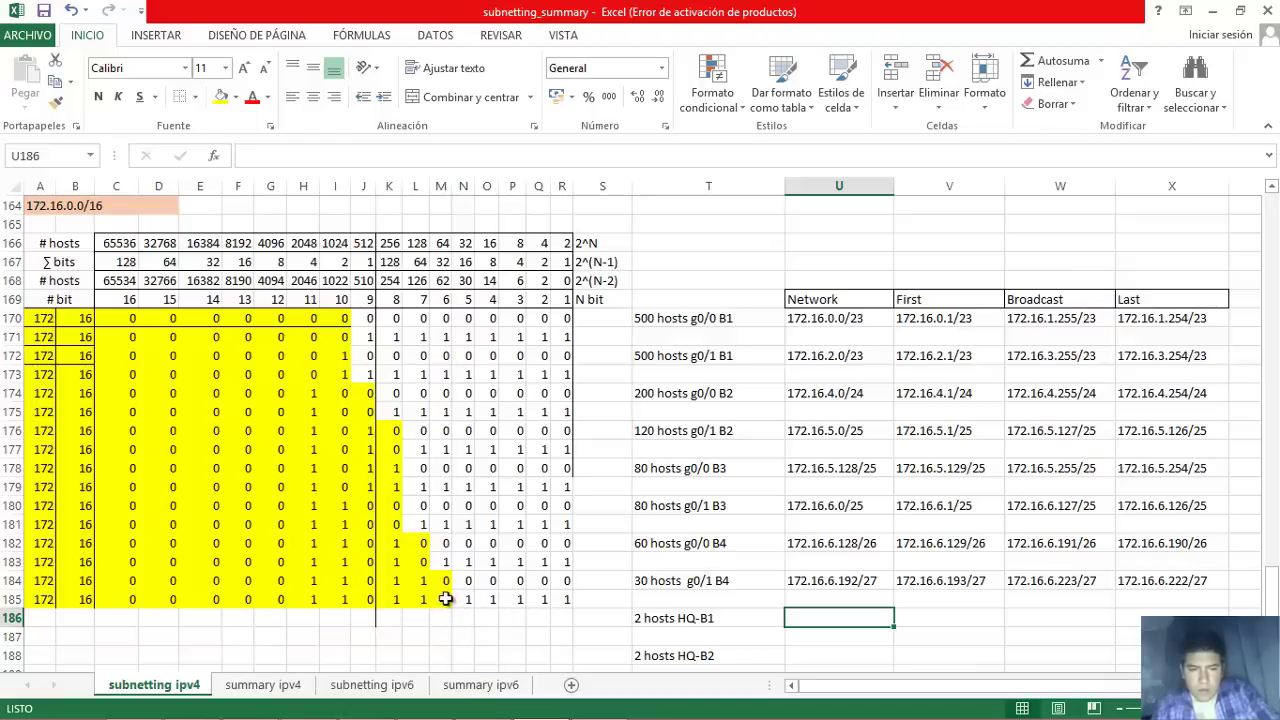
{"action": "left_click", "coordinate": [714, 619]}
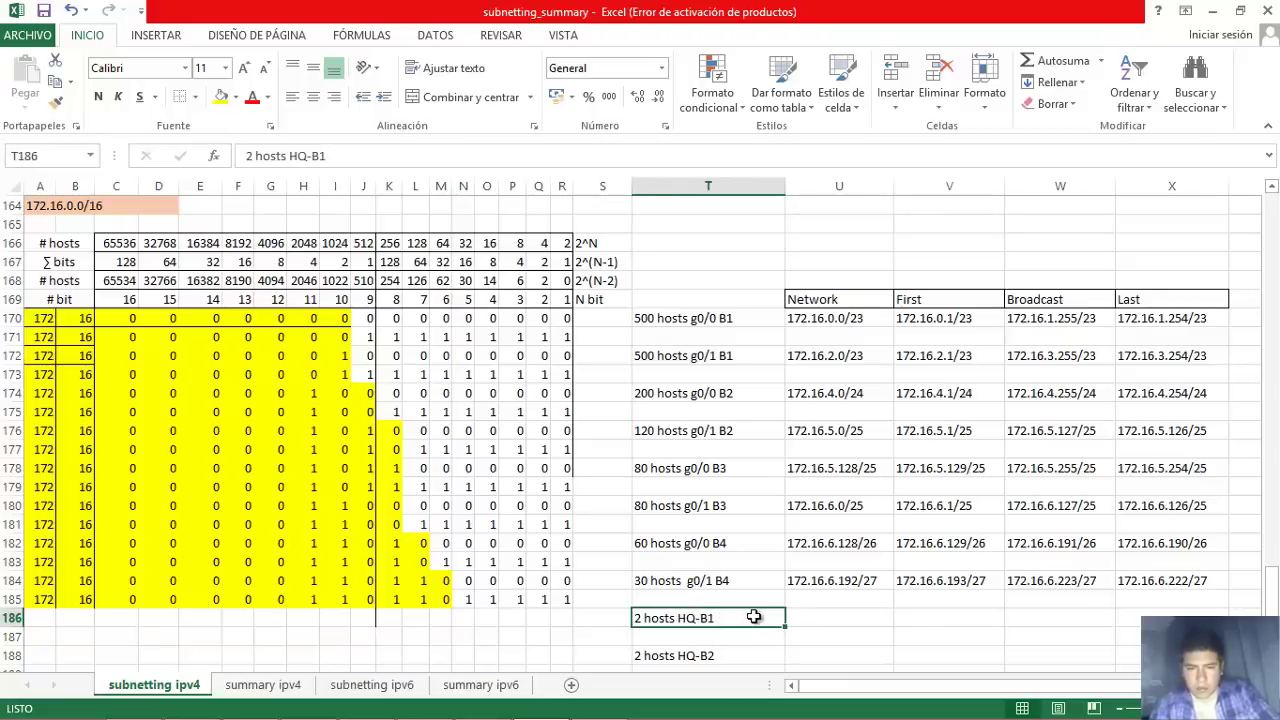
{"action": "left_click", "coordinate": [813, 621]}
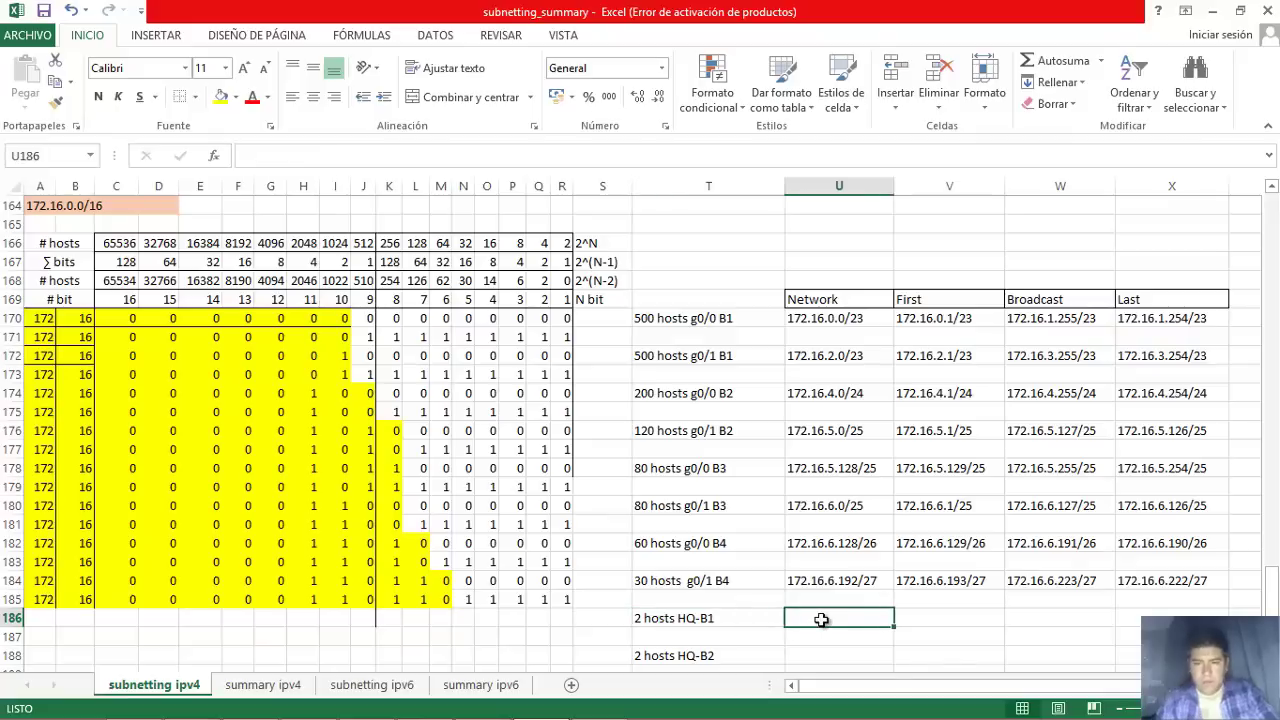
{"action": "left_click", "coordinate": [1035, 580]}
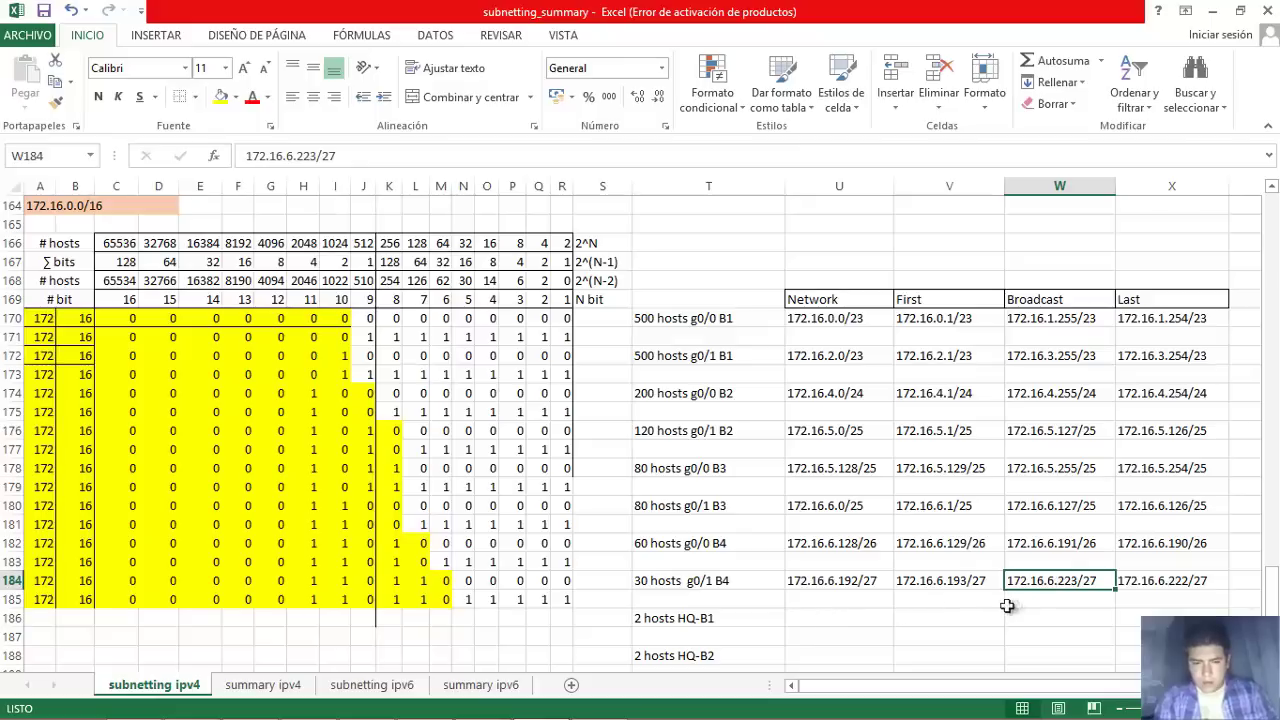
{"action": "key", "text": "ctrl+c"}
{"action": "left_click", "coordinate": [831, 619]}
{"action": "key", "text": "ctrl+v"}
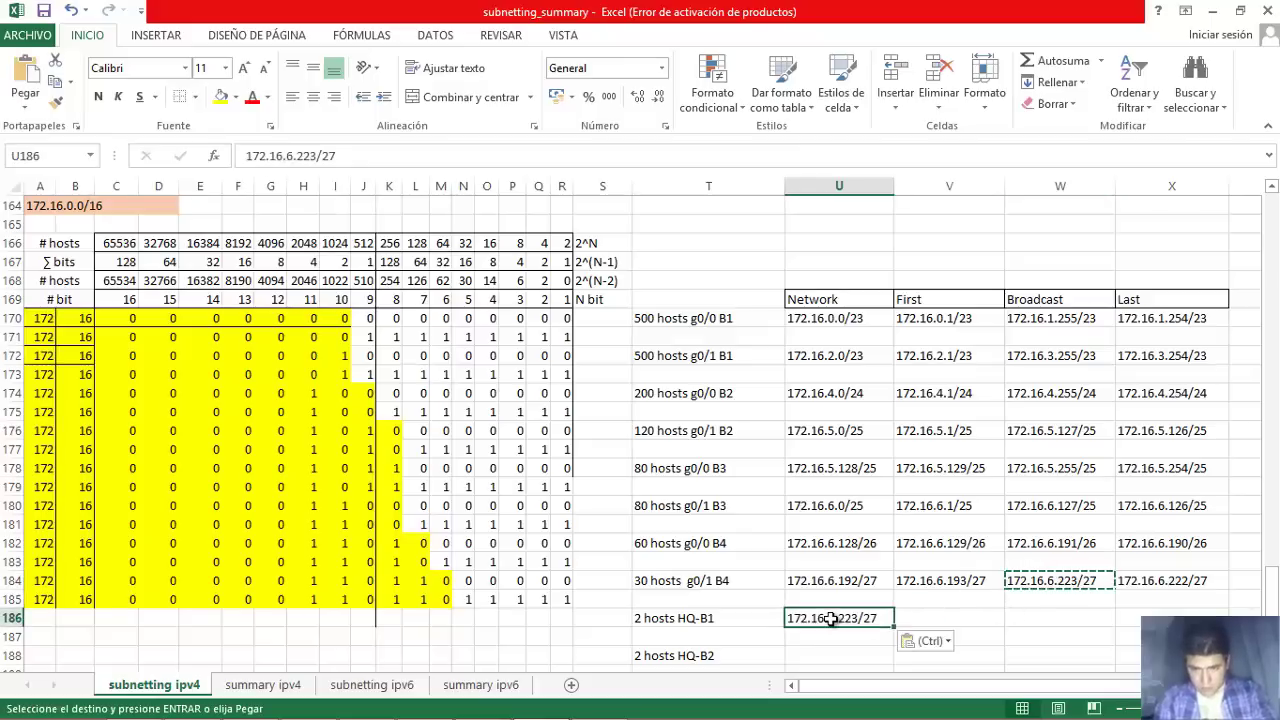
{"action": "left_click", "coordinate": [912, 618]}
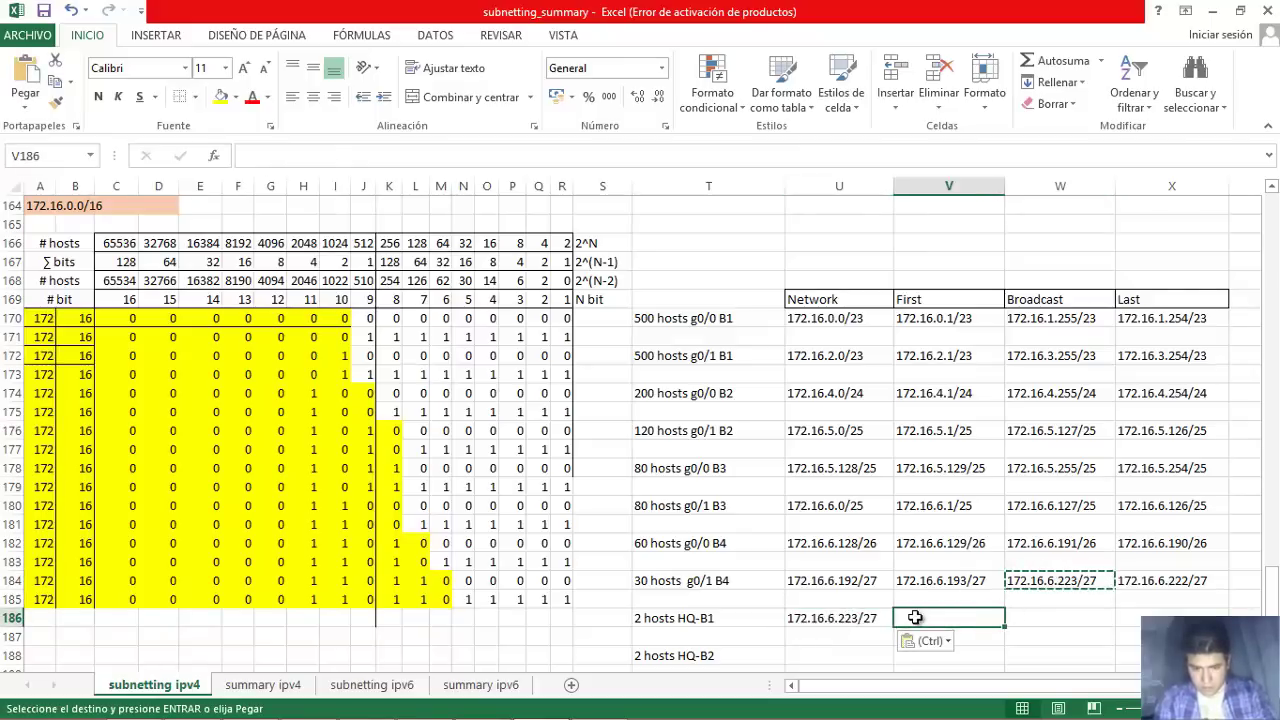
{"action": "key", "text": "ctrl+v"}
{"action": "left_click", "coordinate": [1045, 618]}
{"action": "left_click", "coordinate": [1135, 620]}
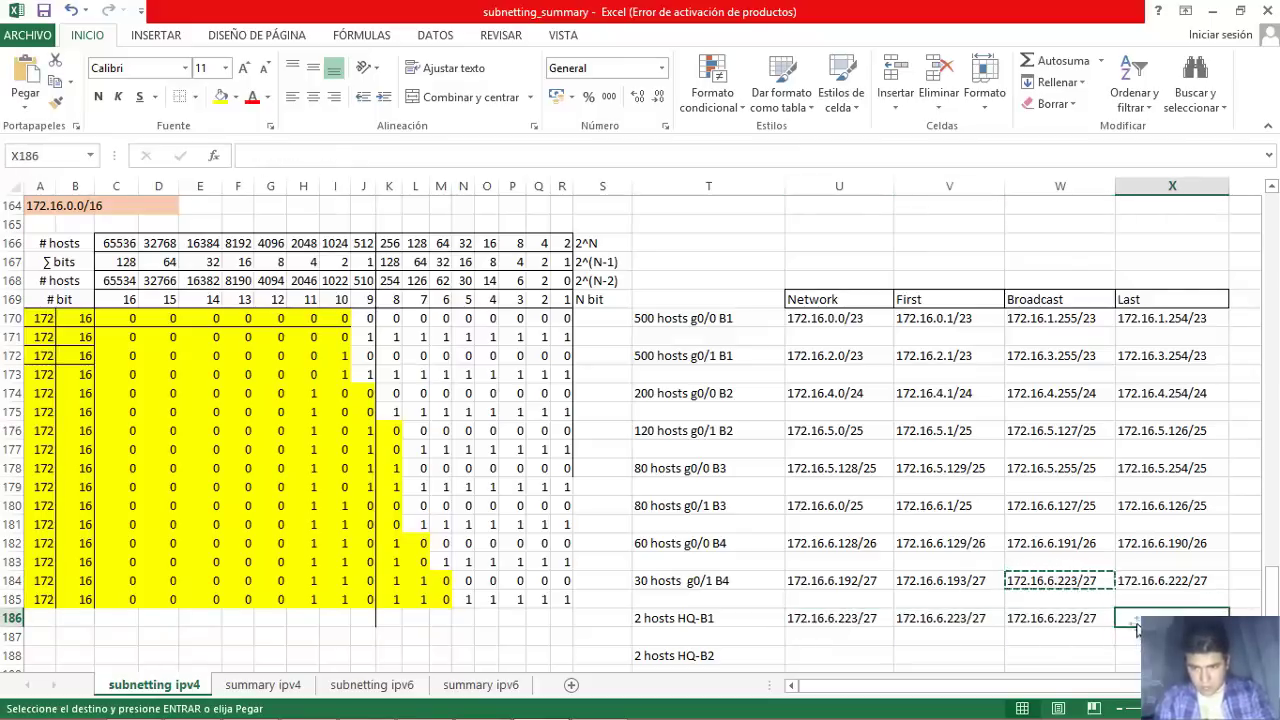
{"action": "key", "text": "Return"}
Change the HQ-B1 Network address in U186 to 172.16.6.224/30.
{"action": "left_click", "coordinate": [855, 620]}
{"action": "double_click", "coordinate": [856, 620]}
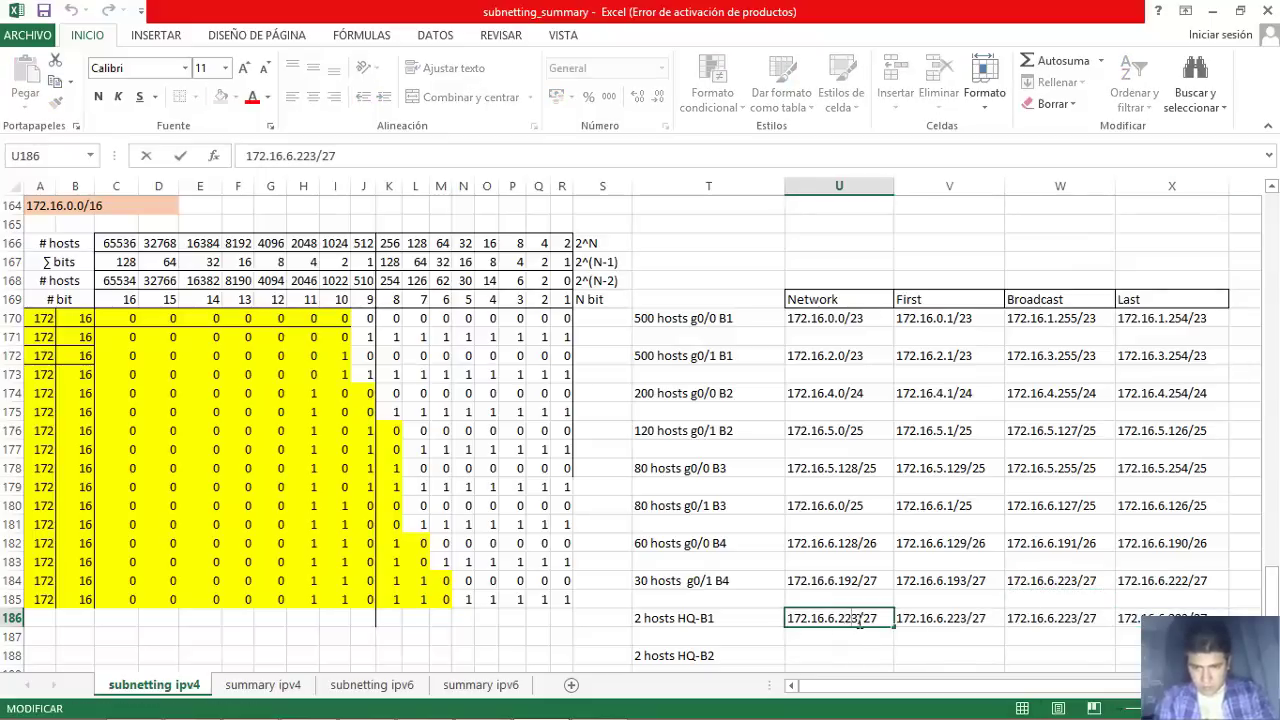
{"action": "key", "text": "BackSpace"}
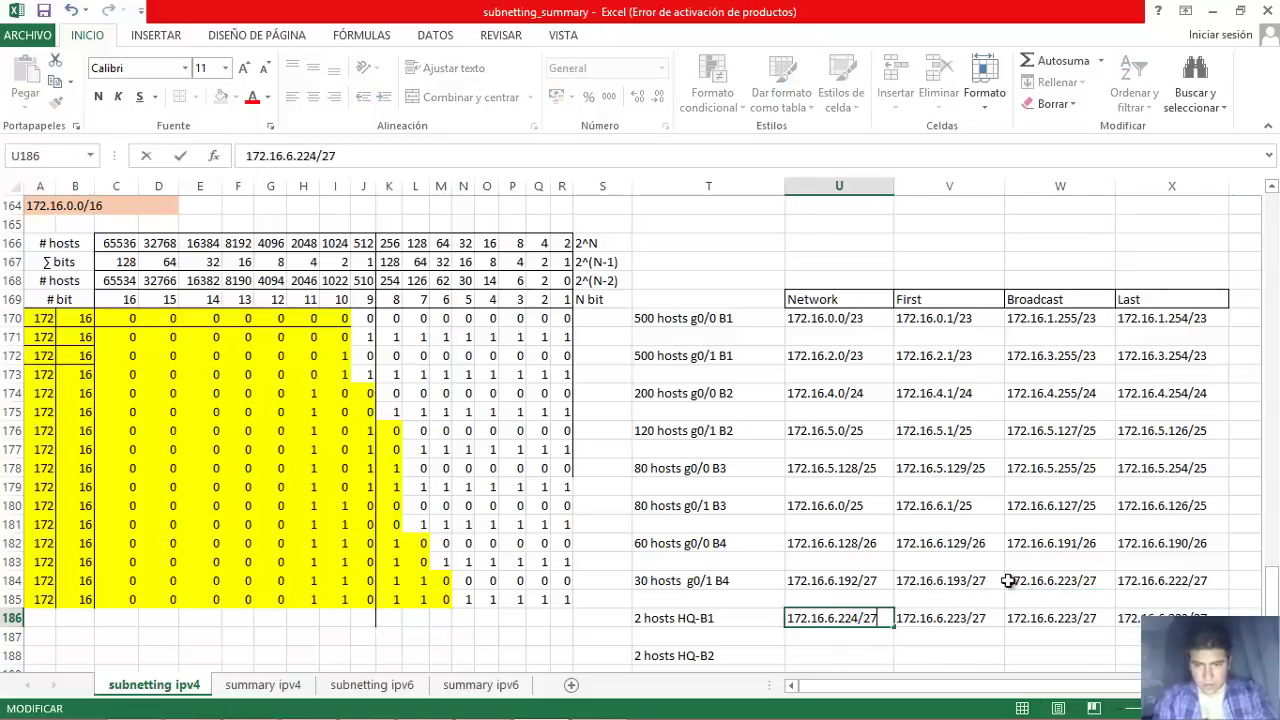
{"action": "key", "text": "Tab"}
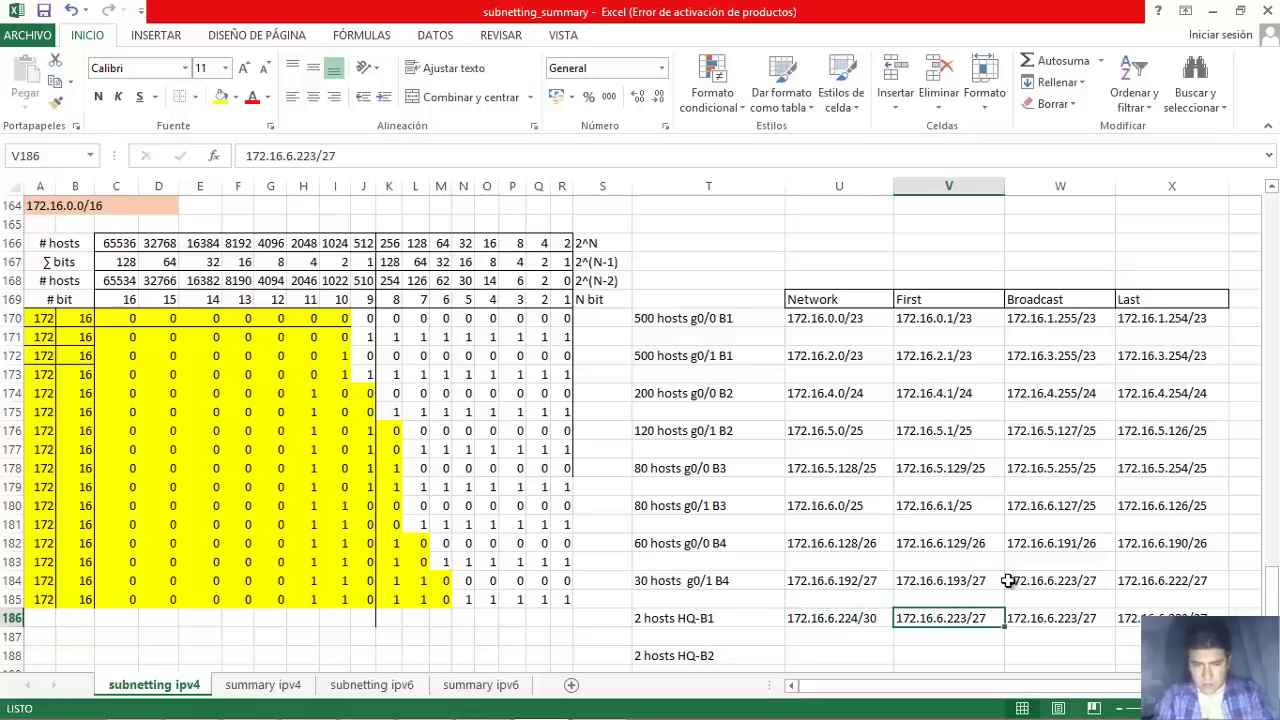
Change the HQ-B1 First address in V186 to 172.16.6.225/30.
{"action": "key", "text": "F2"}
{"action": "key", "text": "Left"}
{"action": "key", "text": "Left"}
{"action": "key", "text": "Left"}
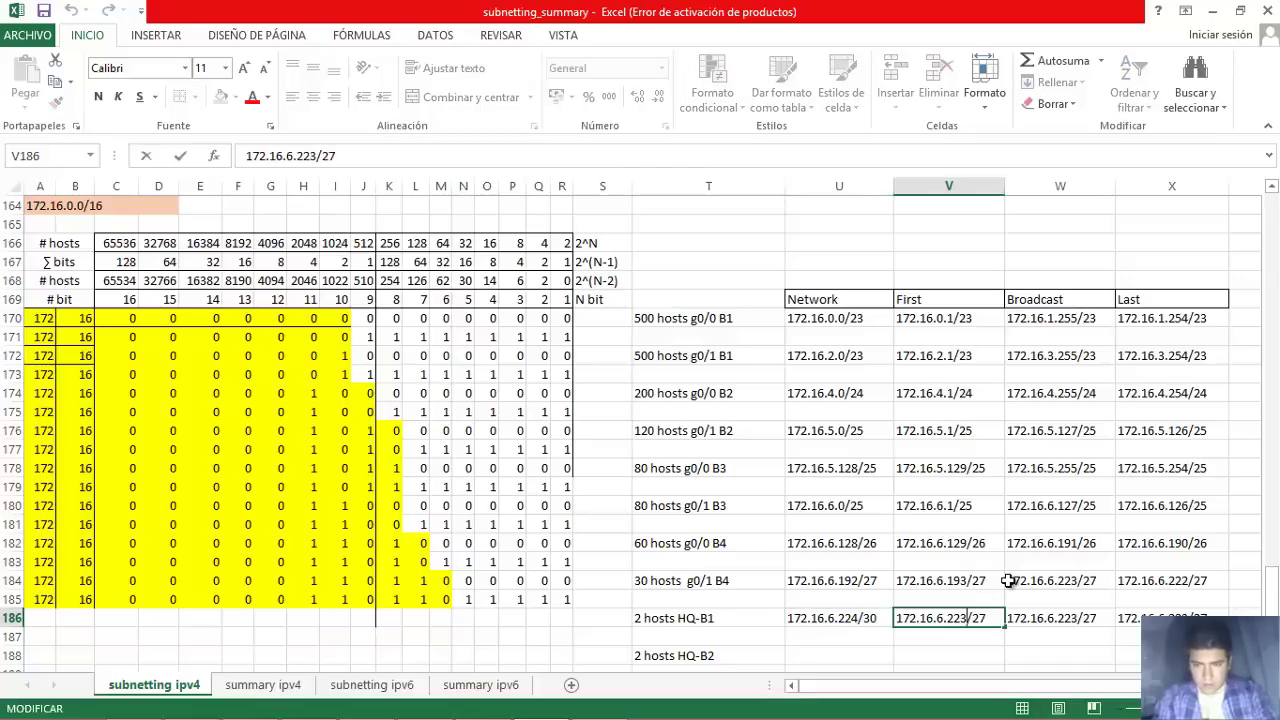
{"action": "key", "text": "BackSpace"}
{"action": "key", "text": "BackSpace"}
{"action": "type", "text": "31"}
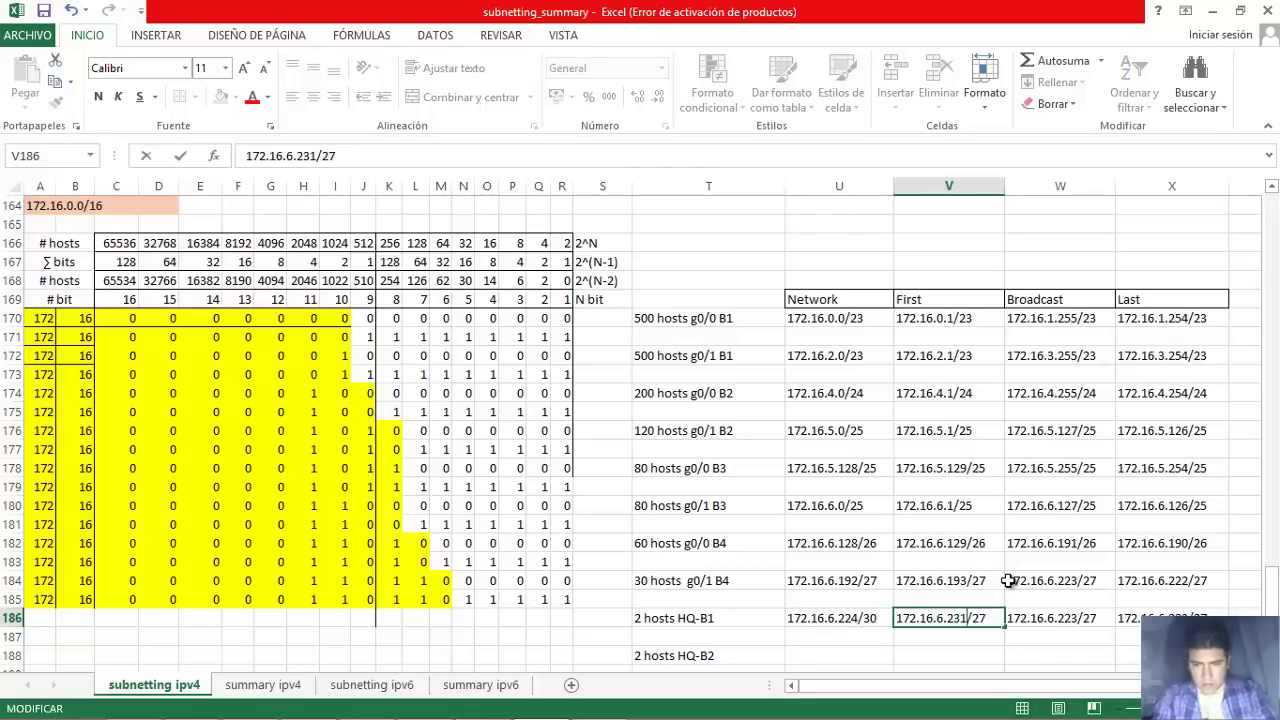
{"action": "key", "text": "BackSpace"}
{"action": "type", "text": "25"}
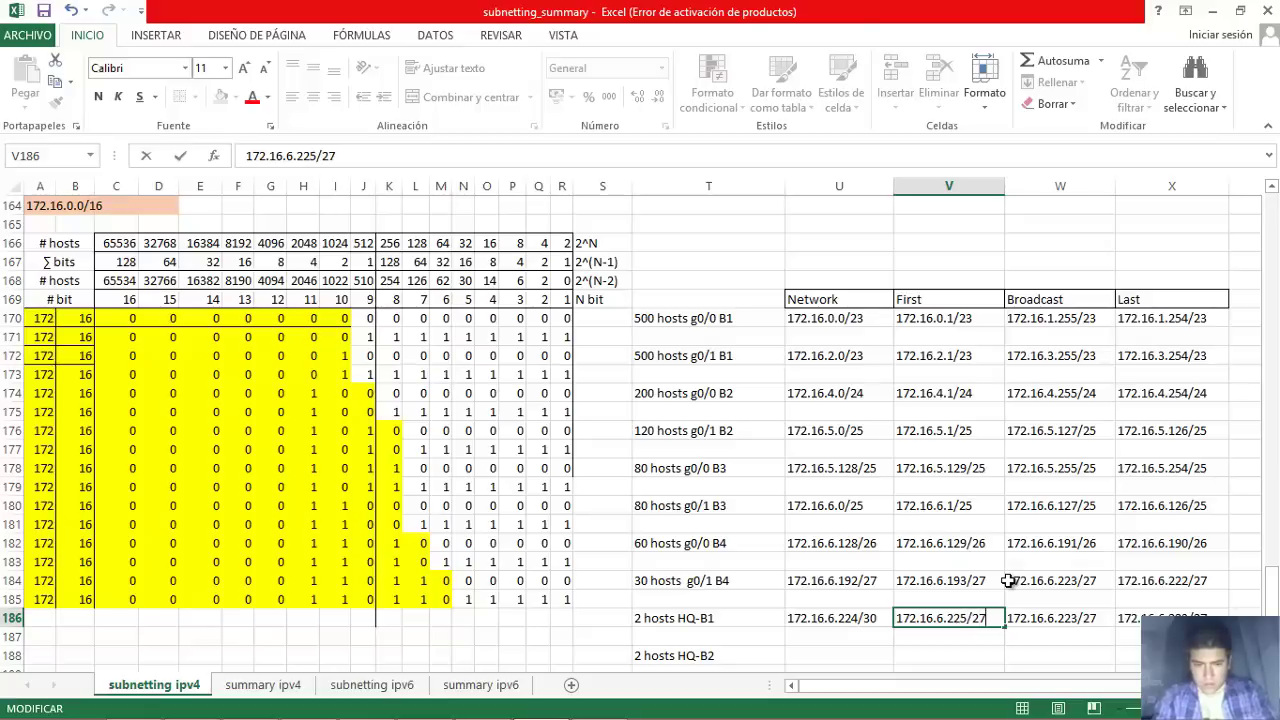
{"action": "key", "text": "Tab"}
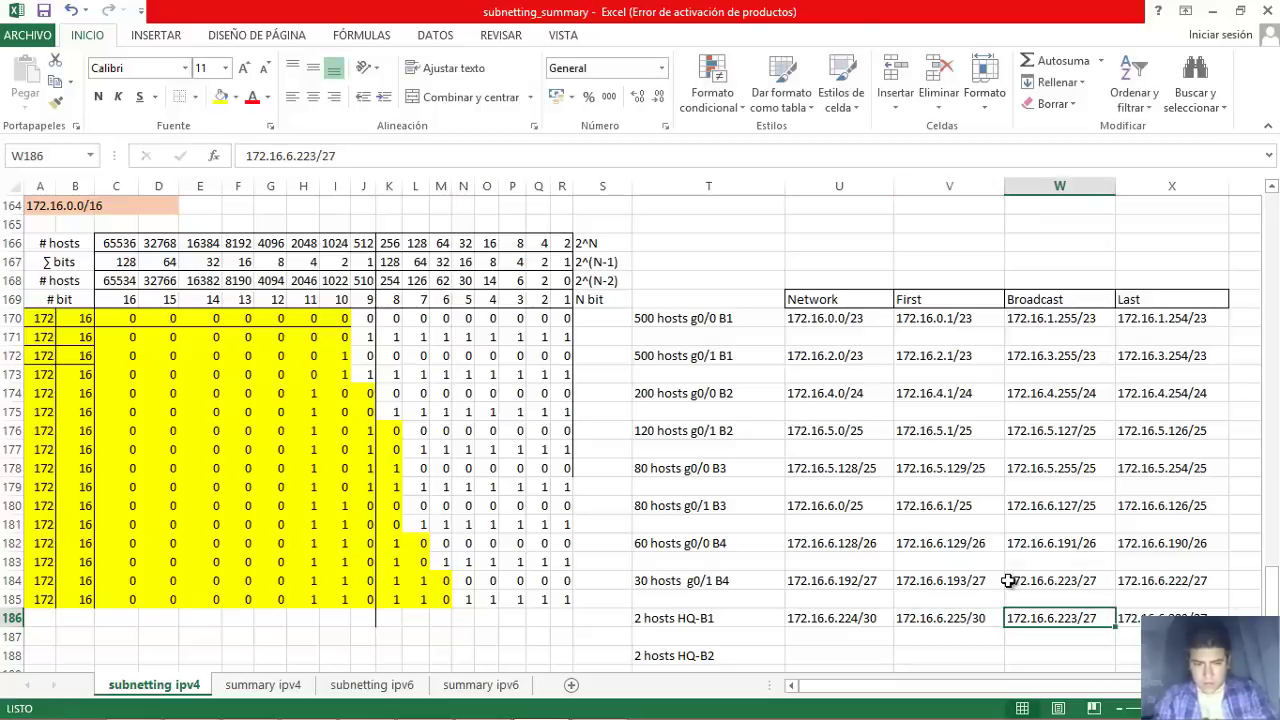
Change the HQ-B1 Last address in X186 to 172.16.6.226/30.
{"action": "key", "text": "F2"}
{"action": "key", "text": "Tab"}
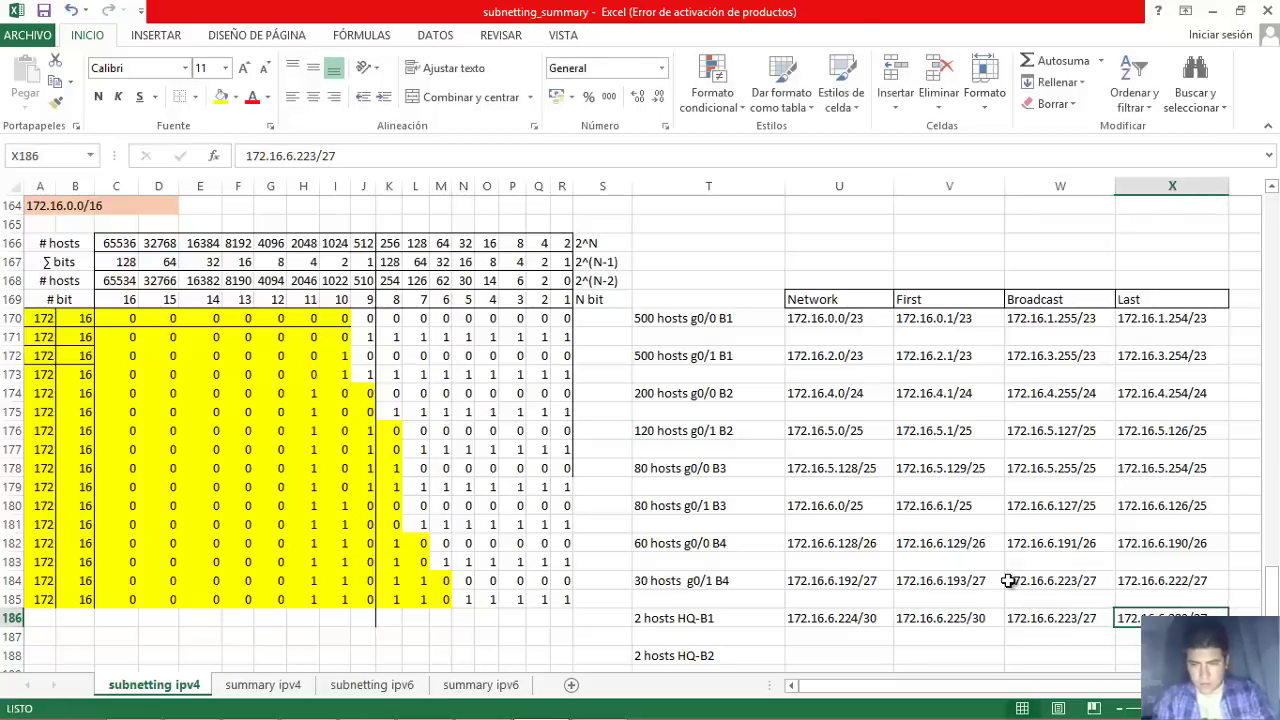
{"action": "key", "text": "F2"}
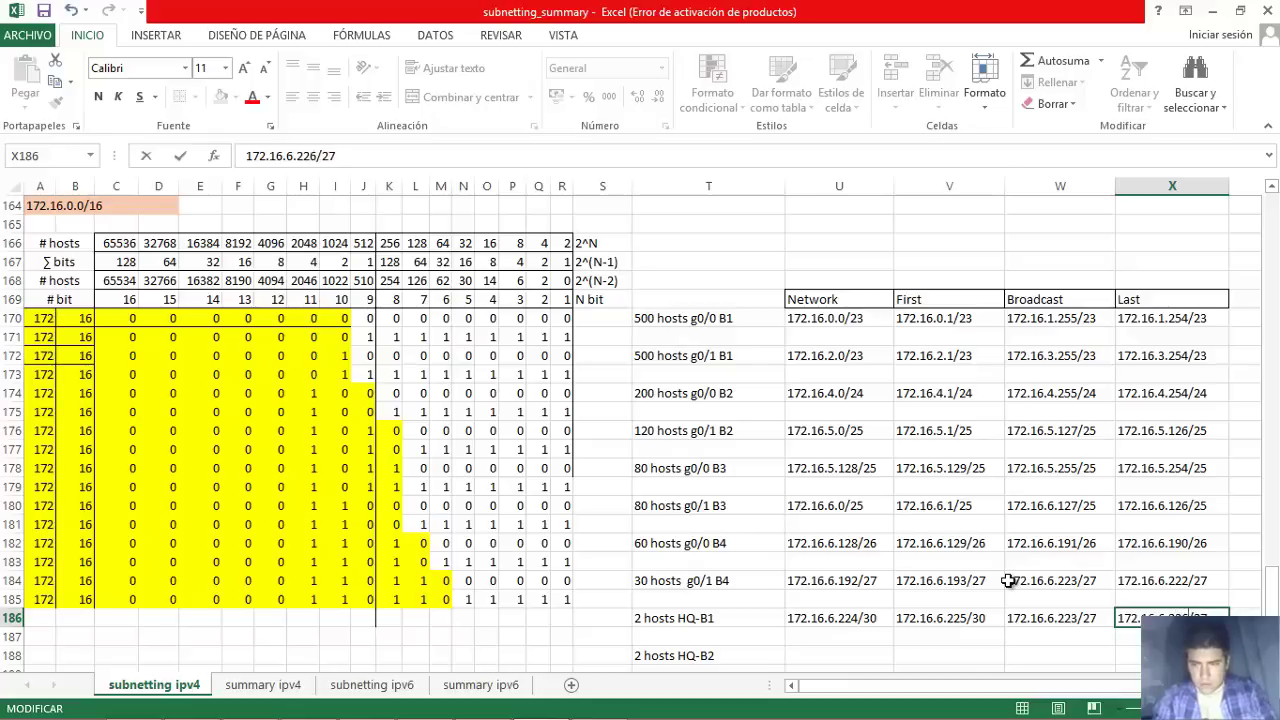
{"action": "key", "text": "Tab"}
{"action": "key", "text": "shift+Tab"}
{"action": "key", "text": "F2"}
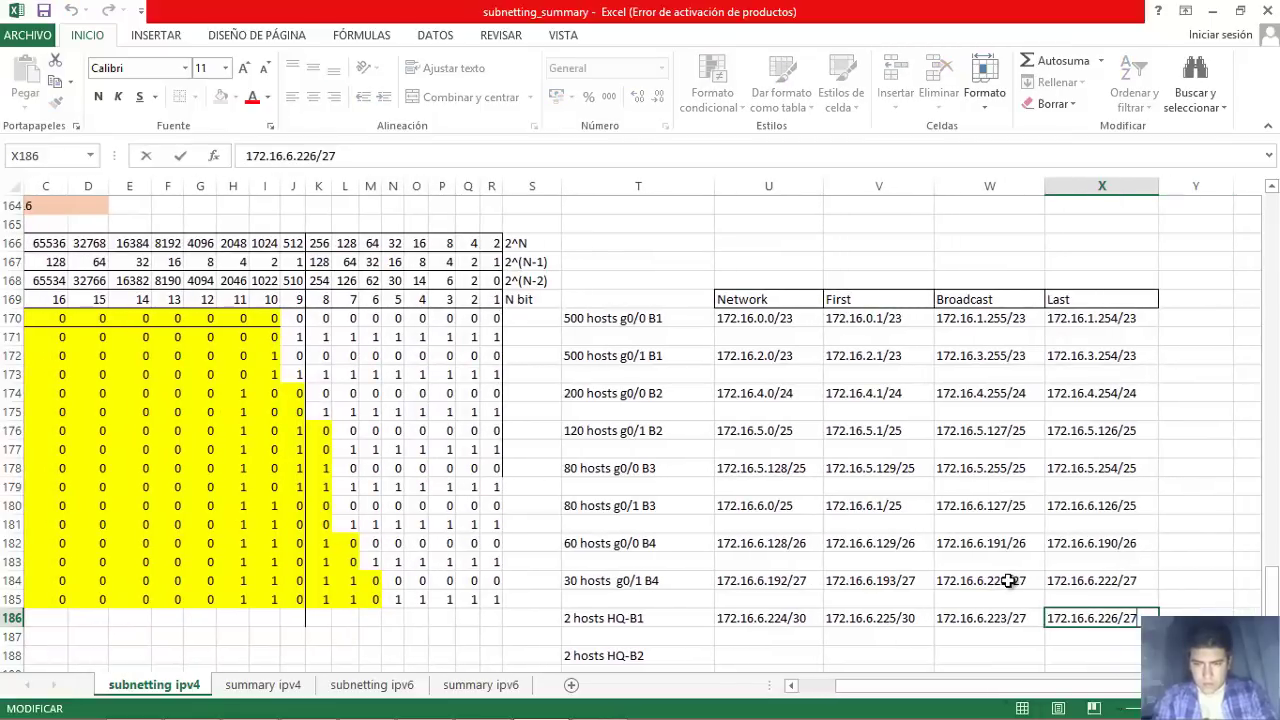
{"action": "key", "text": "Return"}
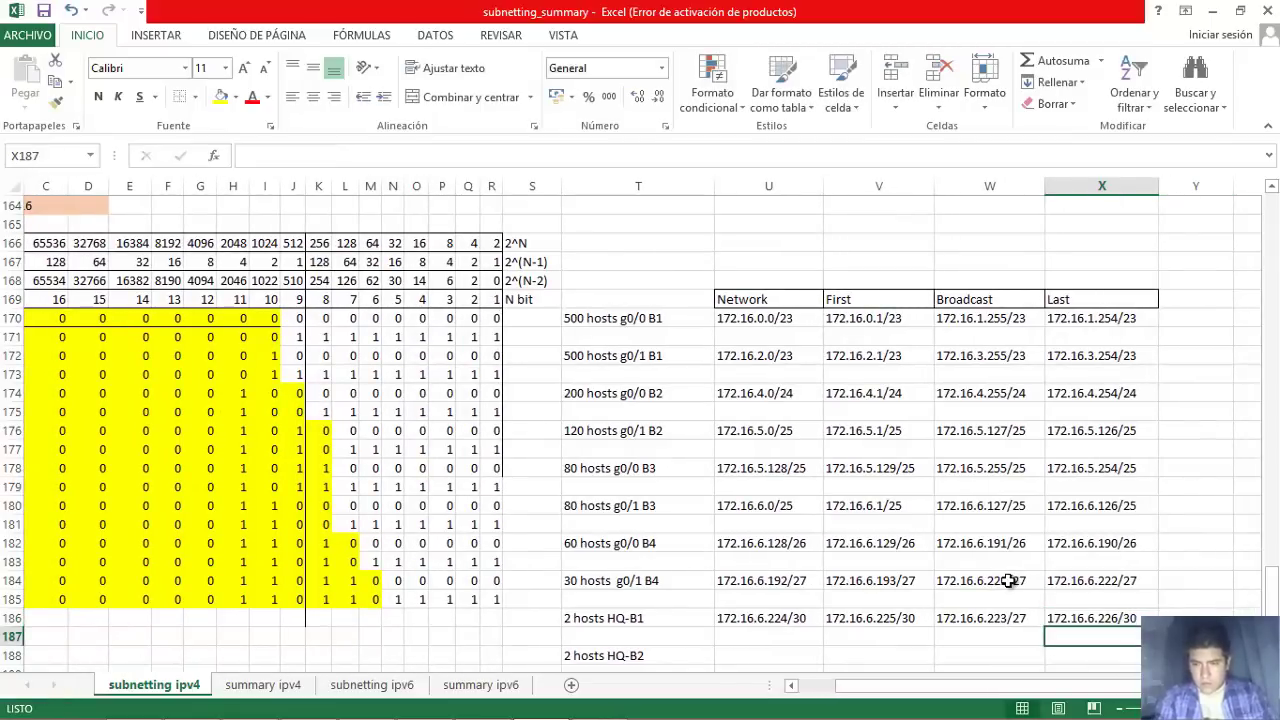
Change the HQ-B1 Broadcast address in W186 to 172.16.6.227/30.
{"action": "double_click", "coordinate": [997, 617]}
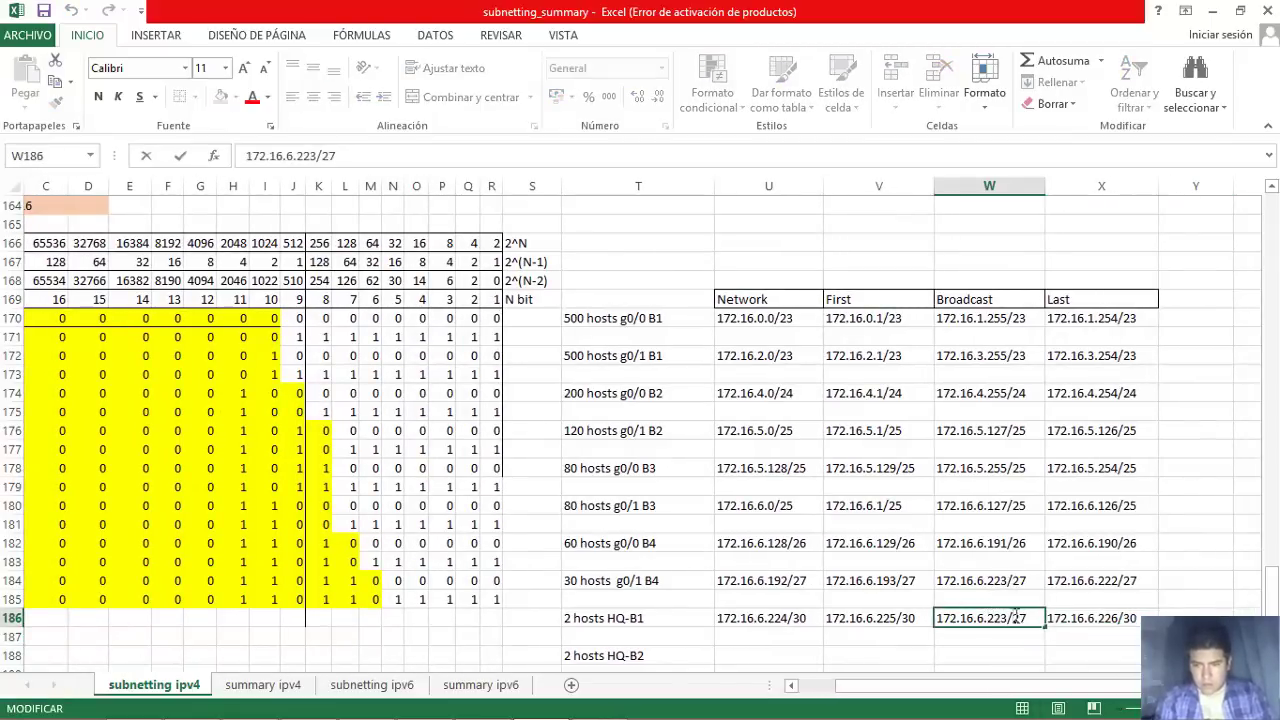
{"action": "key", "text": "BackSpace"}
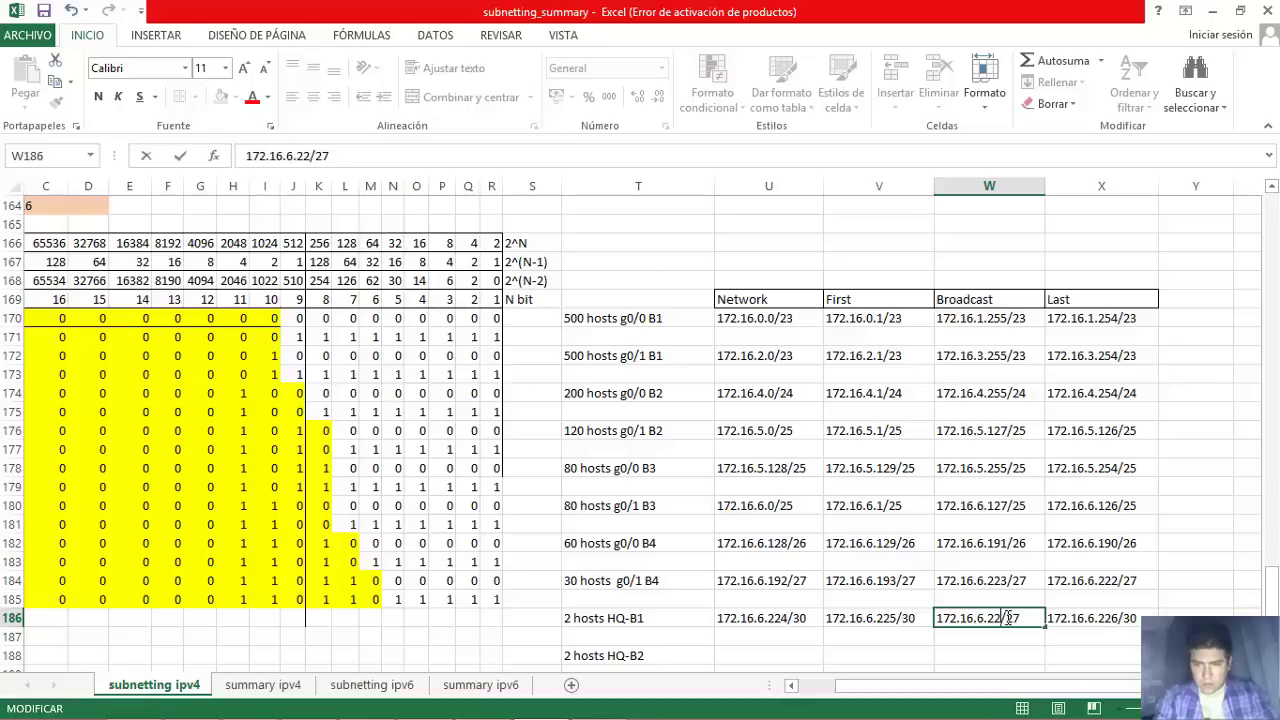
{"action": "type", "text": "7"}
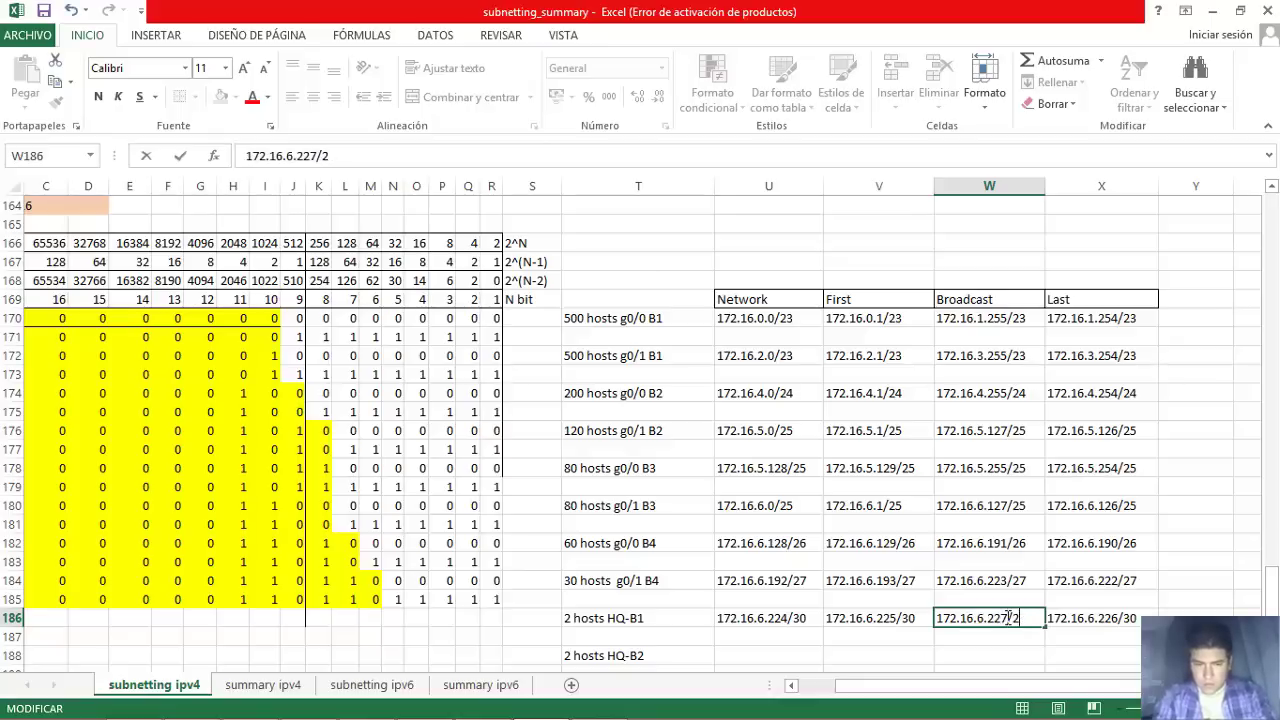
{"action": "left_click", "coordinate": [1071, 619]}
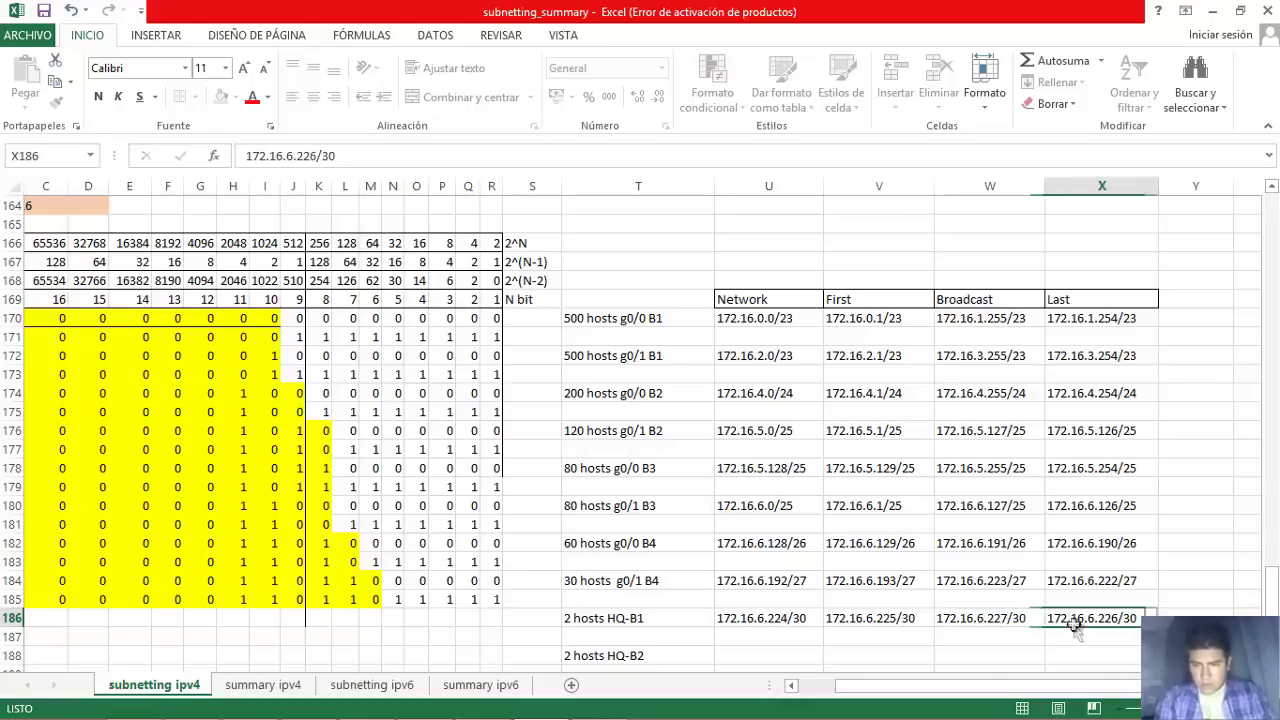
{"action": "left_click_drag", "start_coordinate": [1093, 690], "coordinate": [1080, 693]}
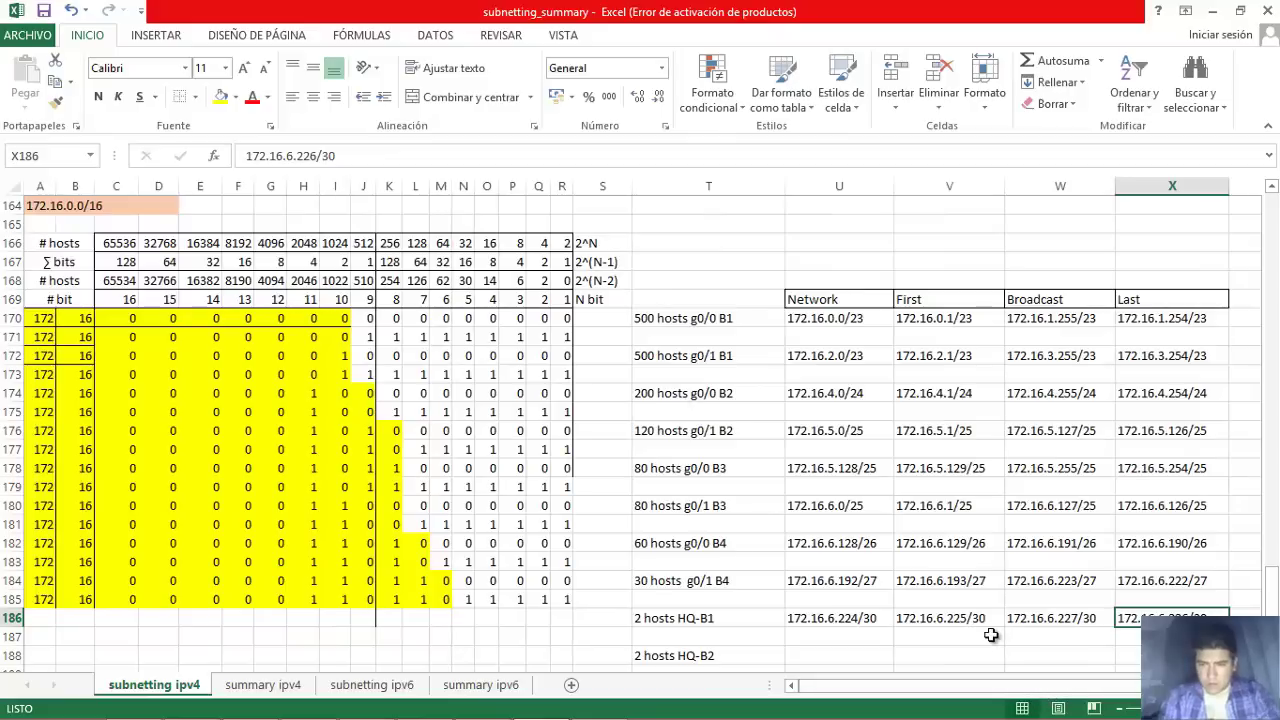
{"action": "left_click", "coordinate": [868, 620]}
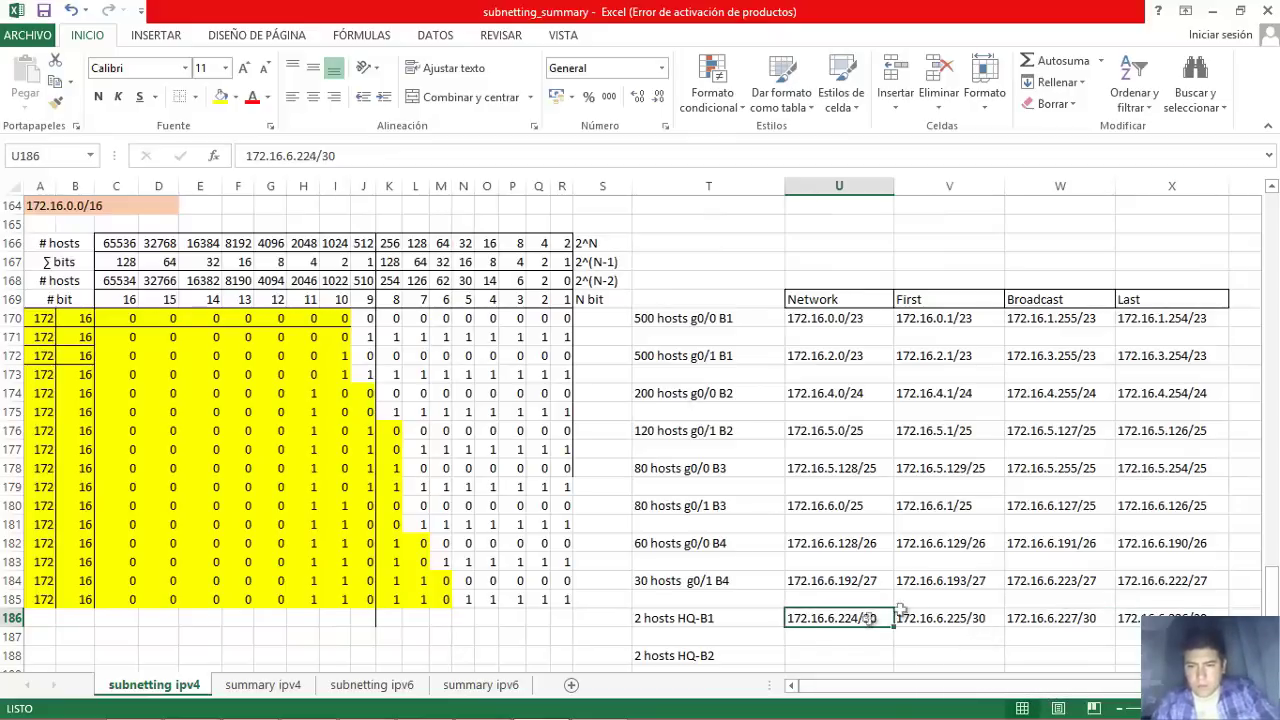
{"action": "left_click", "coordinate": [972, 617]}
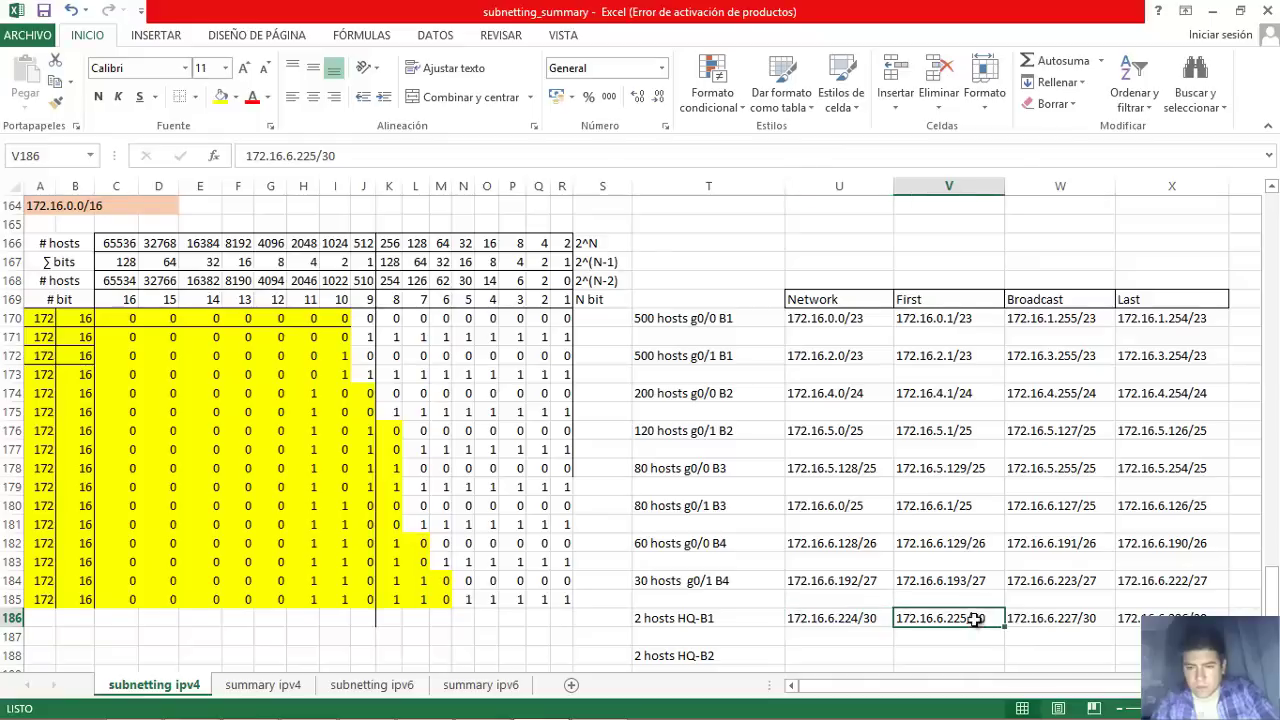
{"action": "left_click", "coordinate": [1137, 622]}
{"action": "left_click", "coordinate": [1082, 621]}
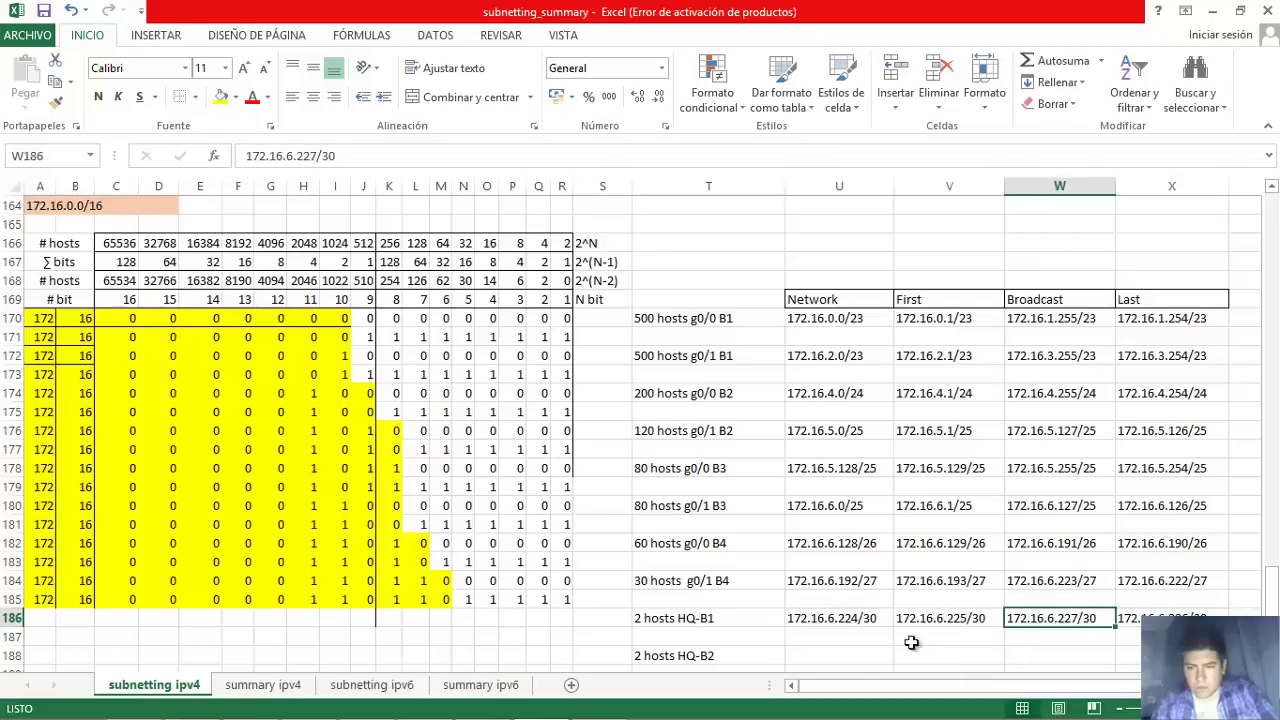
Copy the HQ-B1 Broadcast address from W186 into the HQ-B2 row's four address cells, U188:X188.
{"action": "left_click_drag", "start_coordinate": [1272, 588], "coordinate": [1272, 601]}
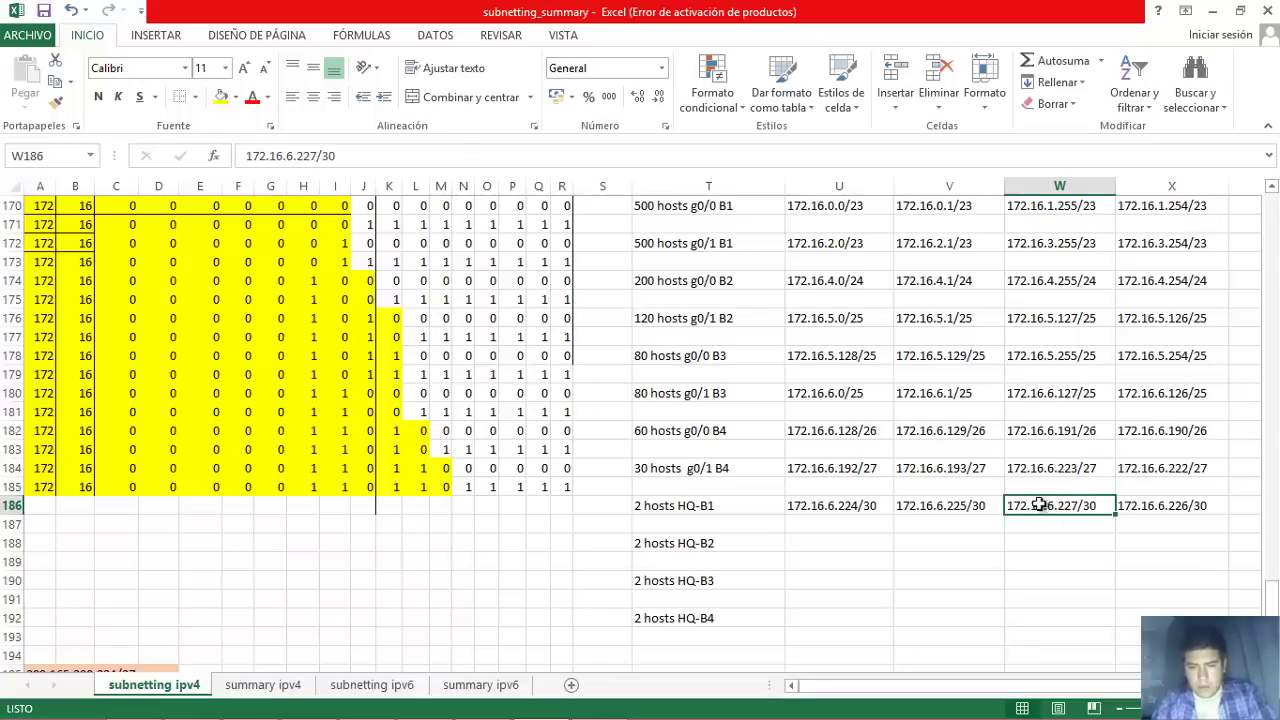
{"action": "key", "text": "ctrl+c"}
{"action": "left_click", "coordinate": [832, 542]}
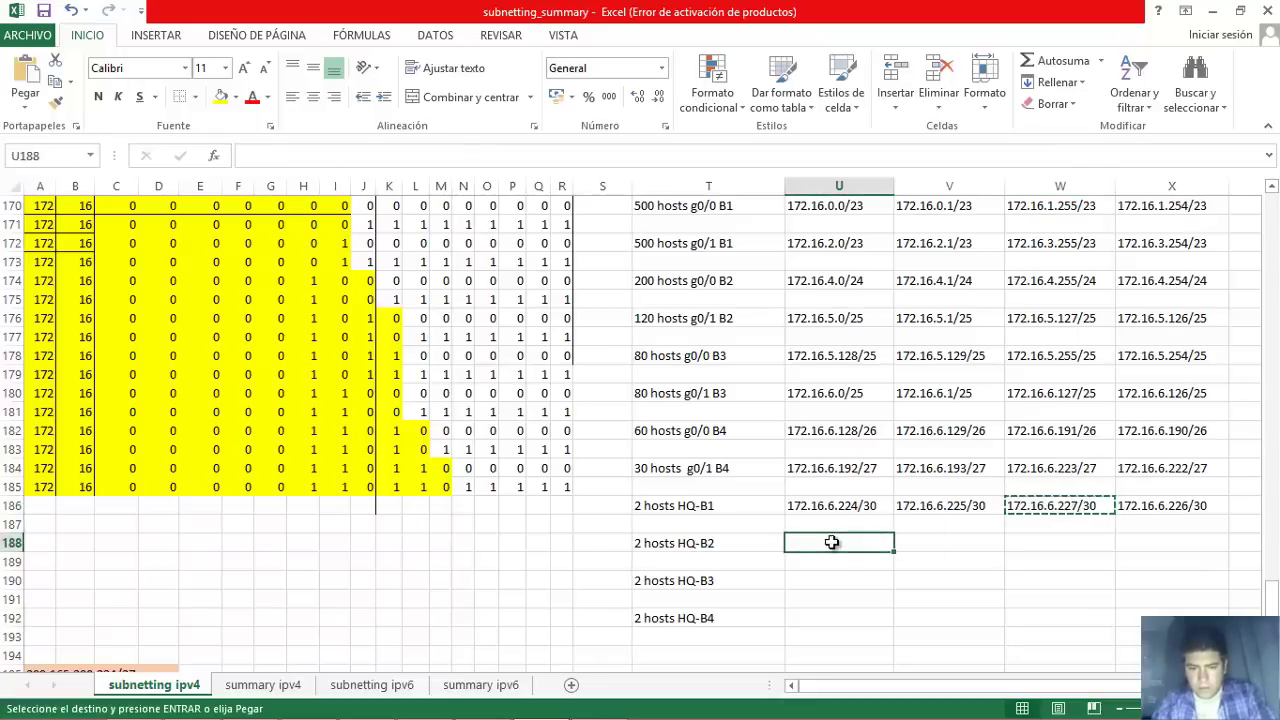
{"action": "key", "text": "ctrl+v"}
{"action": "left_click", "coordinate": [958, 542]}
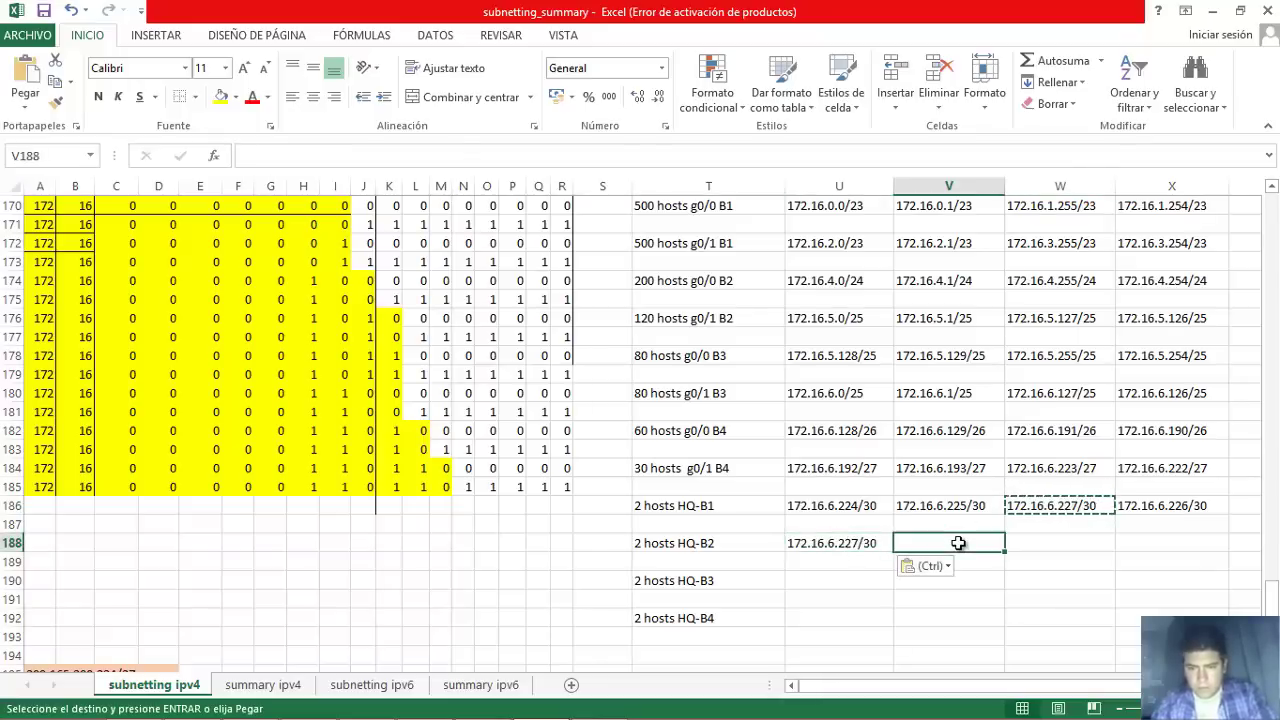
{"action": "key", "text": "ctrl+v"}
{"action": "left_click", "coordinate": [1051, 542]}
{"action": "key", "text": "ctrl+v"}
{"action": "left_click", "coordinate": [1139, 546]}
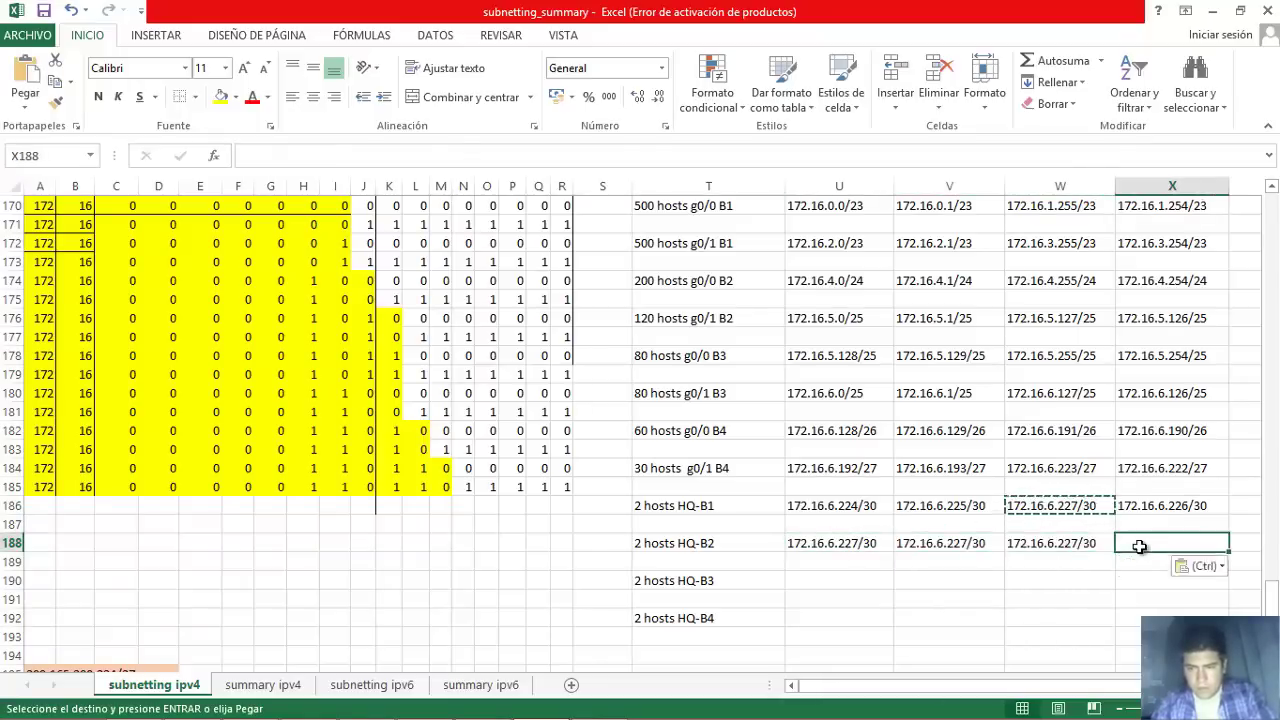
{"action": "key", "text": "ctrl+v"}
Change the HQ-B2 Network address in U188 to 172.16.6.228/30 and the First address in V188 to 172.16.6.229/30.
{"action": "double_click", "coordinate": [860, 546]}
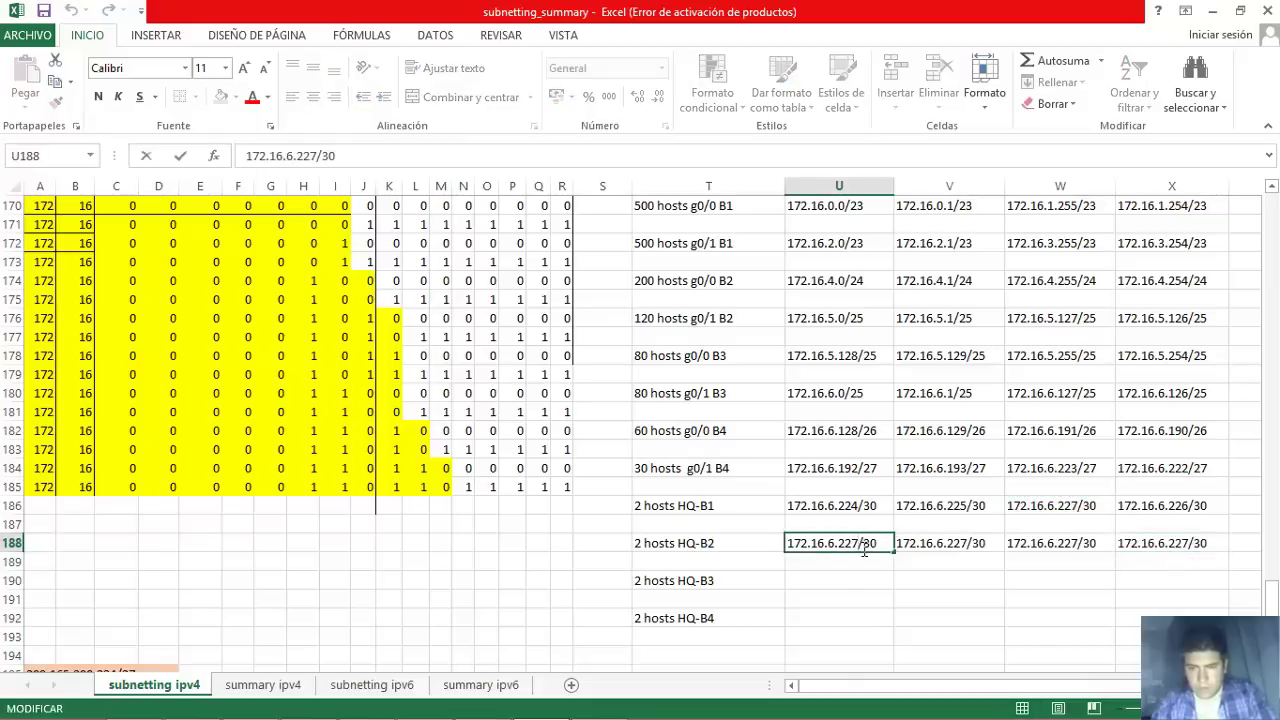
{"action": "key", "text": "BackSpace"}
{"action": "type", "text": "8"}
{"action": "key", "text": "Tab"}
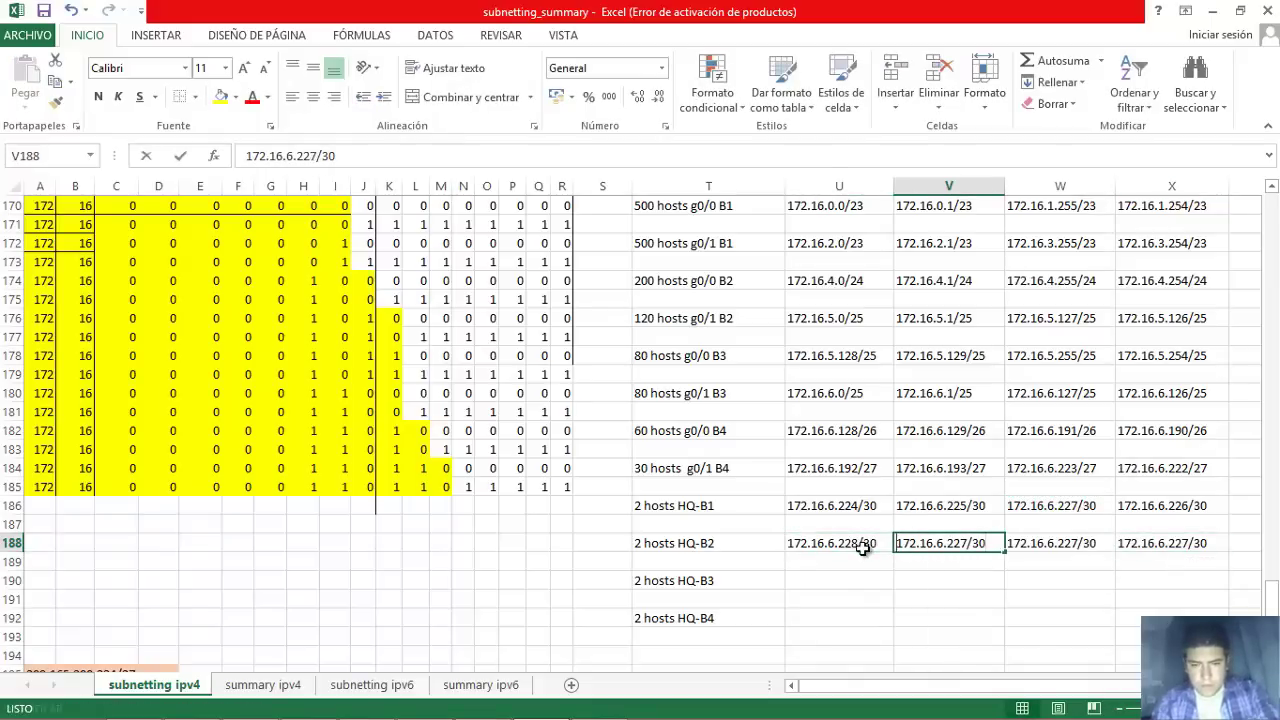
{"action": "key", "text": "F2"}
{"action": "key", "text": "BackSpace"}
{"action": "type", "text": "9"}
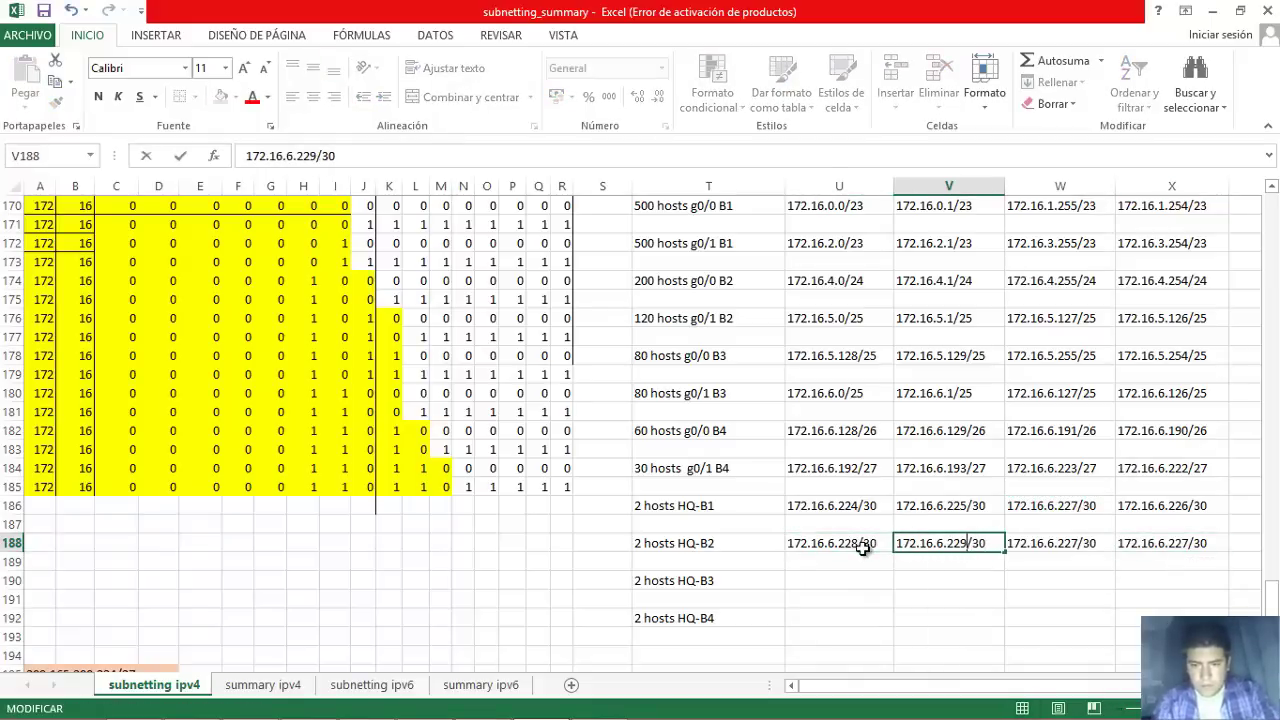
{"action": "key", "text": "Tab"}
Change the HQ-B2 Last address in X188 to 172.16.6.230/30.
{"action": "key", "text": "Tab"}
{"action": "key", "text": "F2"}
{"action": "key", "text": "Left"}
{"action": "key", "text": "Left"}
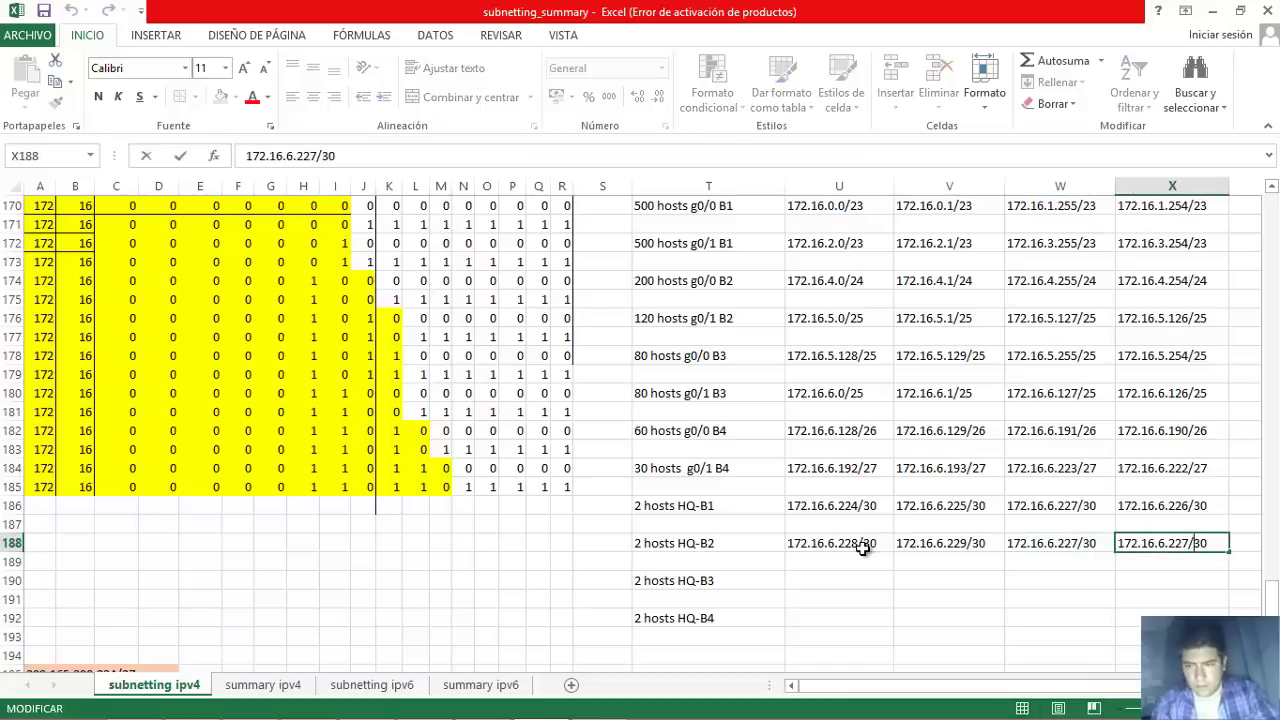
{"action": "key", "text": "BackSpace"}
{"action": "key", "text": "BackSpace"}
{"action": "type", "text": "30"}
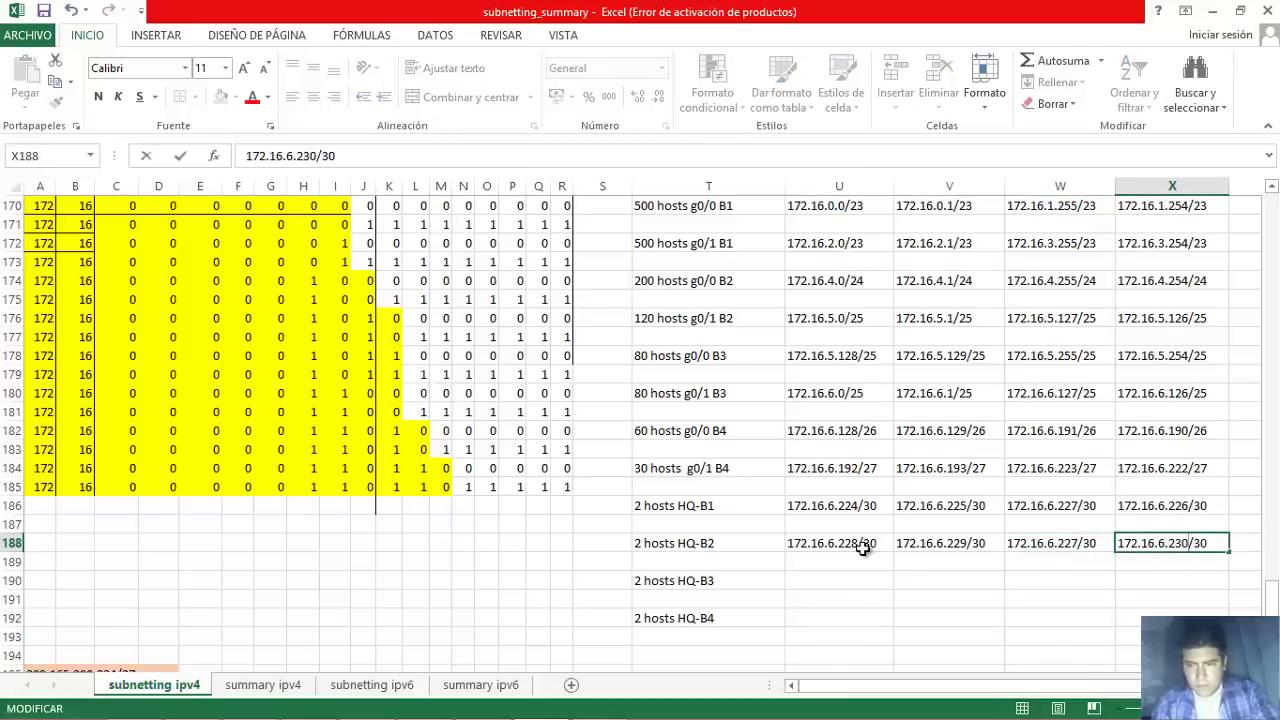
{"action": "key", "text": "ctrl+Return"}
Change the HQ-B2 Broadcast address in W188 to 172.16.6.231/30.
{"action": "key", "text": "Left"}
{"action": "key", "text": "F2"}
{"action": "key", "text": "Left"}
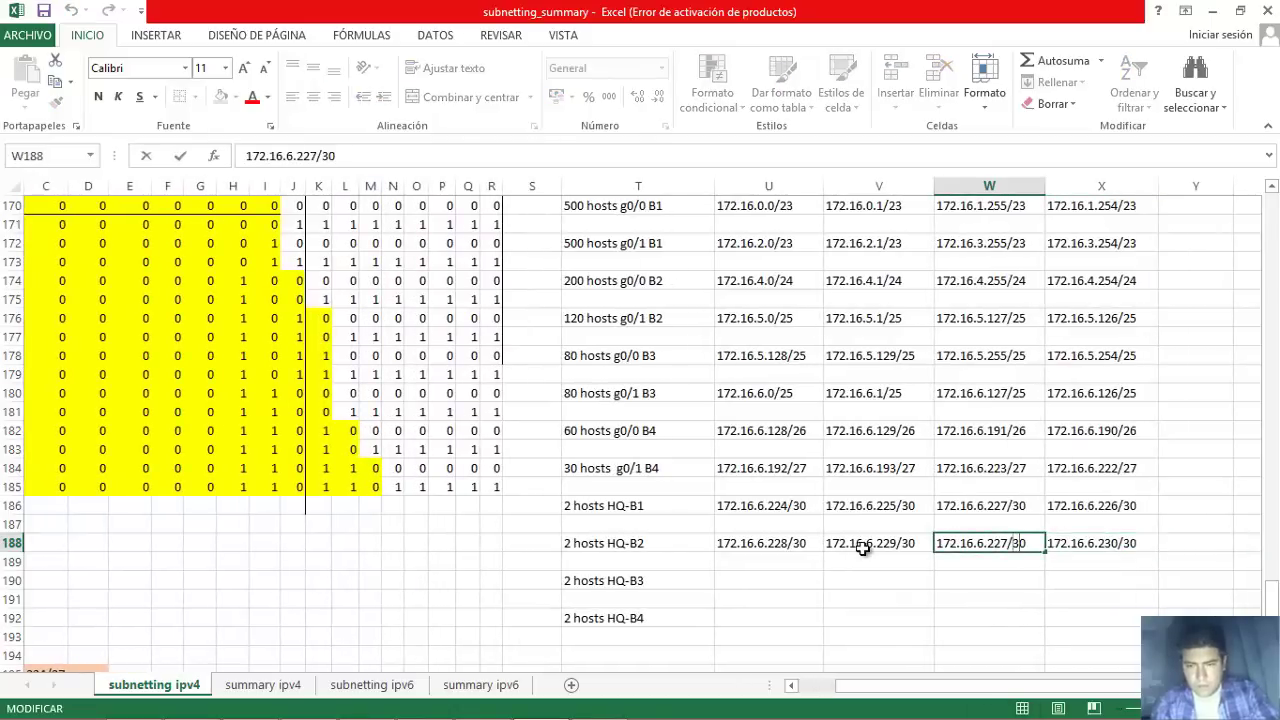
{"action": "key", "text": "BackSpace"}
{"action": "key", "text": "BackSpace"}
{"action": "type", "text": "31"}
{"action": "key", "text": "Return"}
{"action": "left_click", "coordinate": [1085, 688]}
{"action": "left_click_drag", "start_coordinate": [1085, 690], "coordinate": [1040, 700]}
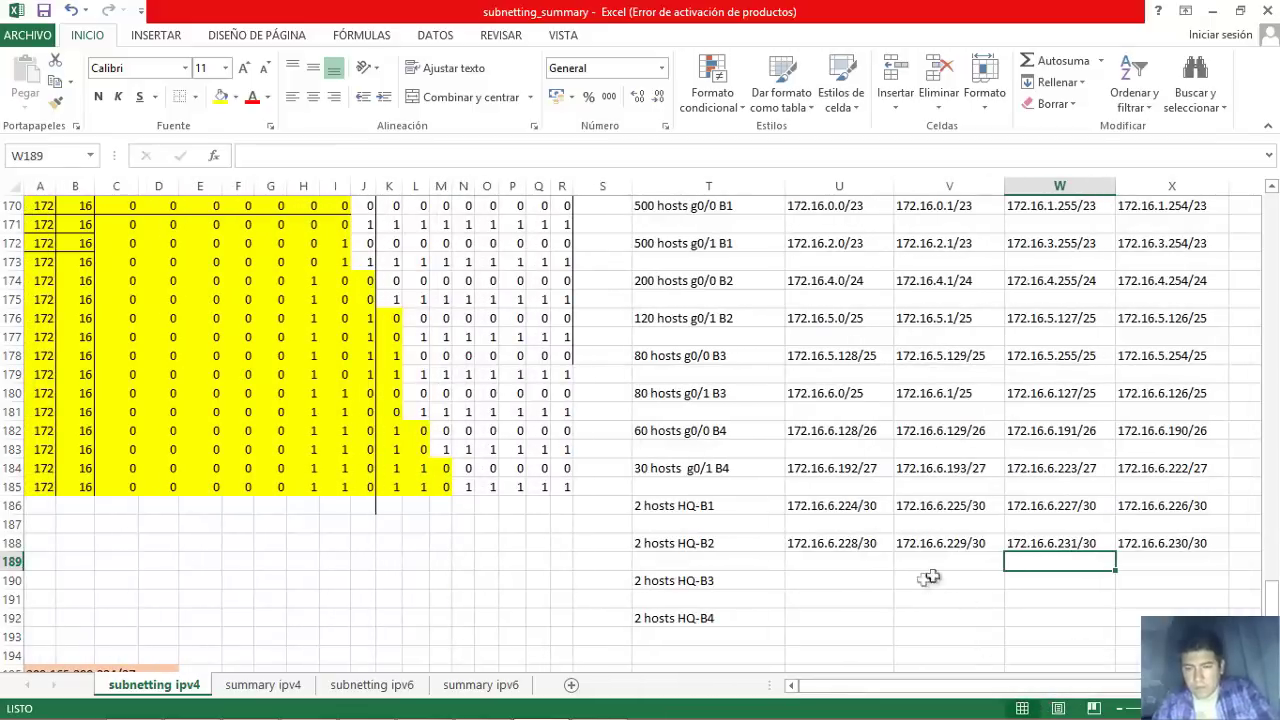
Copy the HQ-B2 Broadcast address from W188 into the HQ-B3 row's four address cells, U190:X190.
{"action": "left_click", "coordinate": [1020, 548]}
{"action": "key", "text": "ctrl+c"}
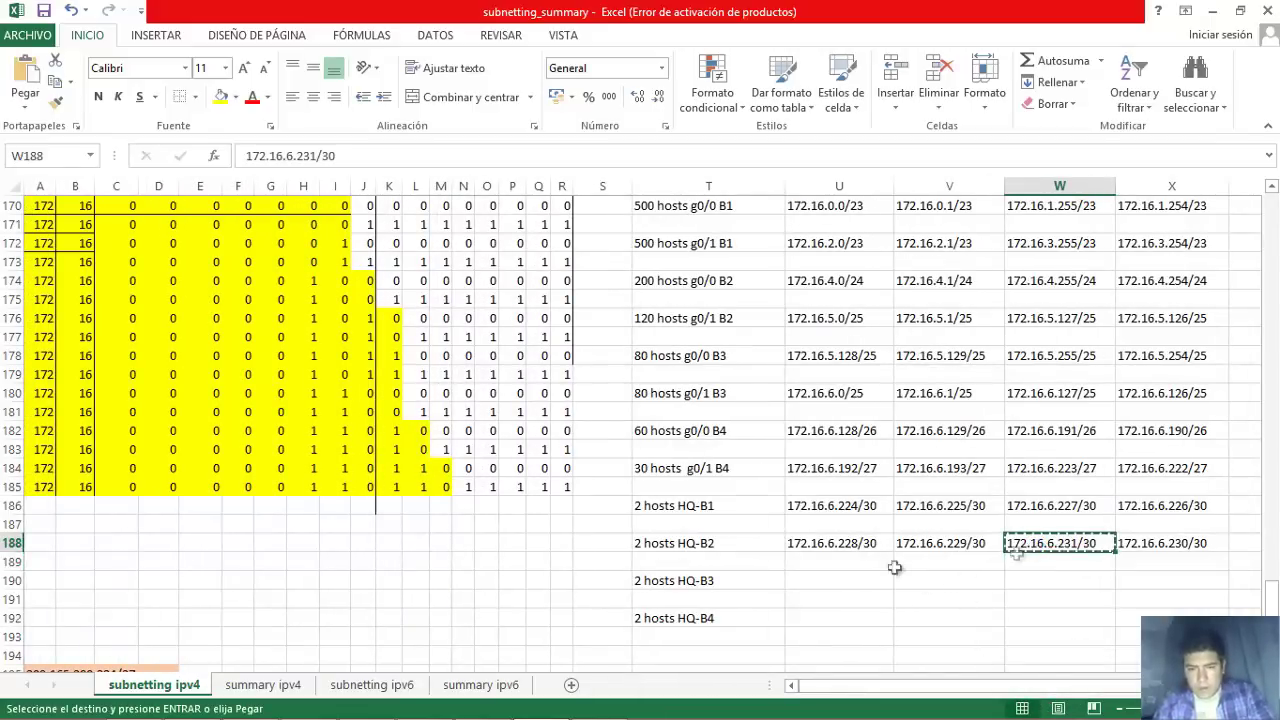
{"action": "left_click", "coordinate": [812, 578]}
{"action": "key", "text": "ctrl+v"}
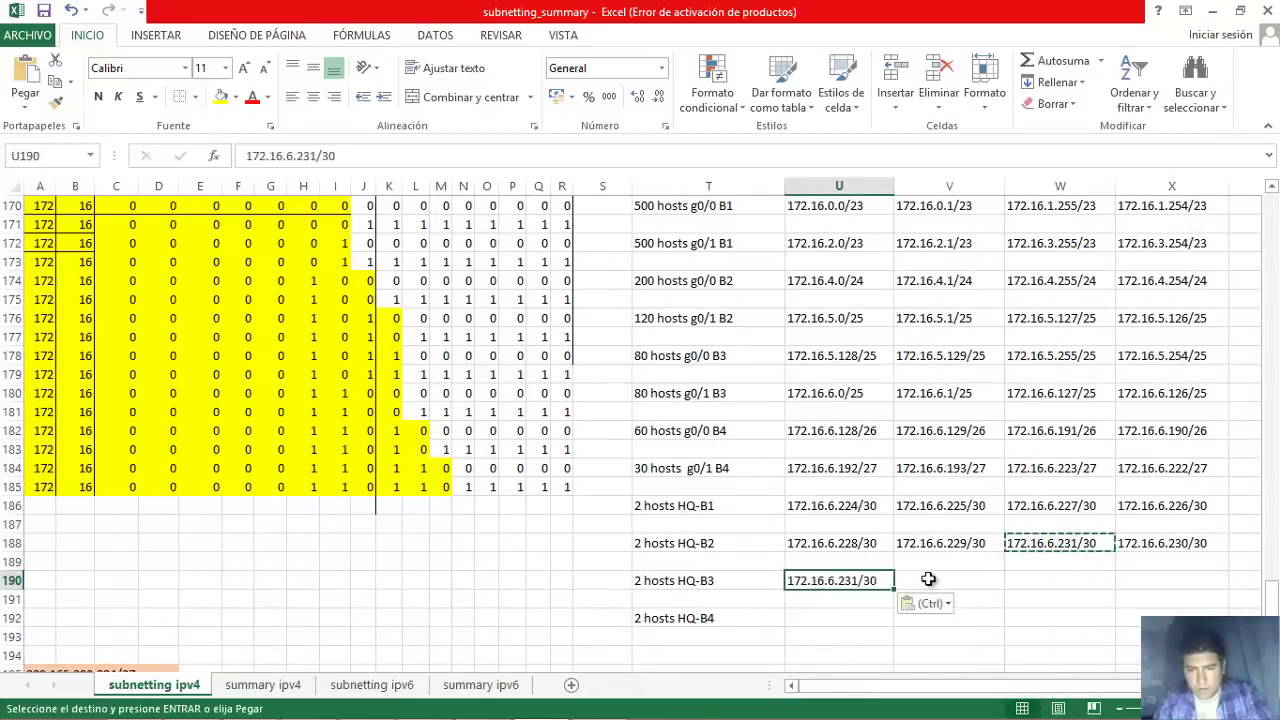
{"action": "key", "text": "Right"}
{"action": "key", "text": "ctrl+v"}
{"action": "key", "text": "Right"}
{"action": "key", "text": "ctrl+v"}
{"action": "key", "text": "Right"}
{"action": "key", "text": "ctrl+v"}
Change the HQ-B3 Network address in U190 to 172.16.6.232/30 and the First address in V190 to 172.16.6.233/30.
{"action": "double_click", "coordinate": [872, 591]}
{"action": "key", "text": "Tab"}
{"action": "key", "text": "F2"}
{"action": "key", "text": "Left"}
{"action": "key", "text": "Left"}
{"action": "key", "text": "Left"}
{"action": "key", "text": "BackSpace"}
{"action": "type", "text": "3"}
{"action": "key", "text": "Tab"}
Change the HQ-B3 Last address in X190 to 172.16.6.234/30.
{"action": "key", "text": "Tab"}
{"action": "key", "text": "F2"}
{"action": "key", "text": "Left"}
{"action": "key", "text": "Left"}
{"action": "key", "text": "Left"}
{"action": "key", "text": "BackSpace"}
{"action": "type", "text": "4"}
{"action": "key", "text": "Return"}
Change the HQ-B3 Broadcast address in W190 to 172.16.6.235/30.
{"action": "key", "text": "Up"}
{"action": "key", "text": "Right"}
{"action": "key", "text": "Right"}
{"action": "key", "text": "F2"}
{"action": "key", "text": "Left"}
{"action": "key", "text": "Left"}
{"action": "key", "text": "Left"}
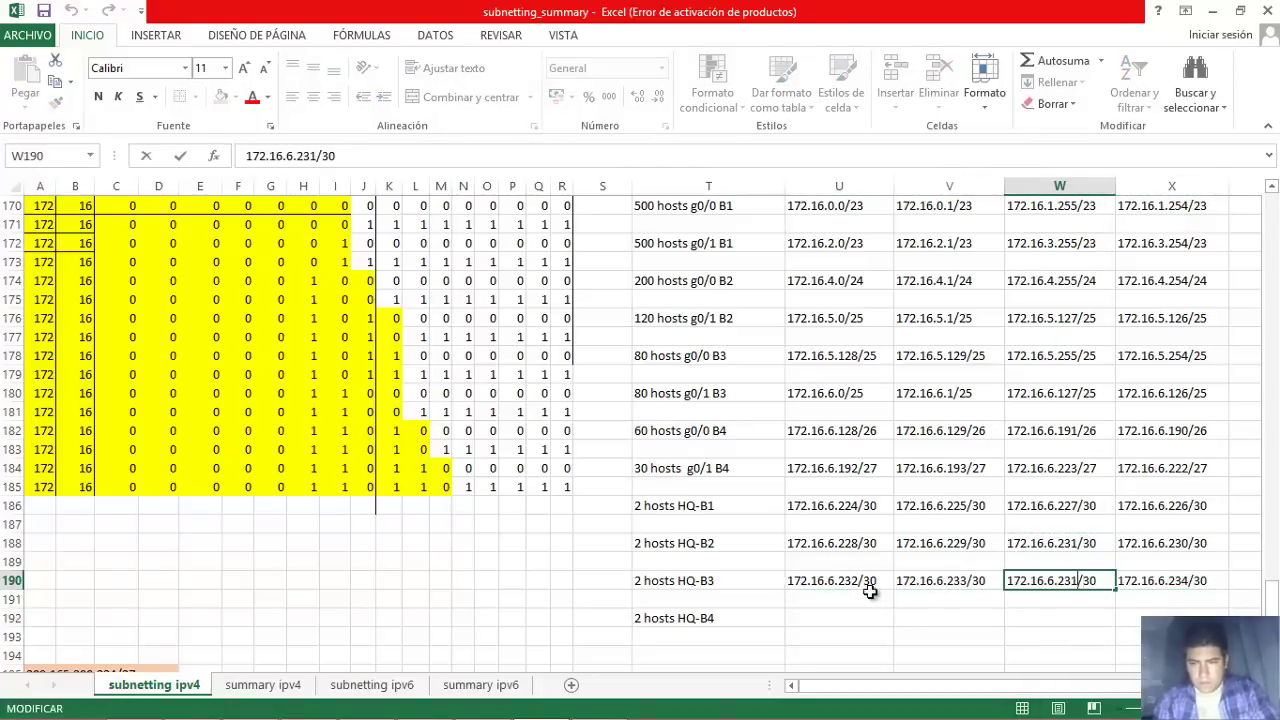
{"action": "type", "text": "5"}
{"action": "key", "text": "Return"}
Copy the HQ-B3 Broadcast address from W190 into the HQ-B4 row's four address cells, U192:X192.
{"action": "key", "text": "Up"}
{"action": "key", "text": "ctrl+c"}
{"action": "key", "text": "Down"}
{"action": "key", "text": "Down"}
{"action": "key", "text": "Left"}
{"action": "key", "text": "Left"}
{"action": "key", "text": "ctrl+v"}
{"action": "key", "text": "Right"}
{"action": "key", "text": "ctrl+v"}
{"action": "key", "text": "Right"}
{"action": "key", "text": "ctrl+v"}
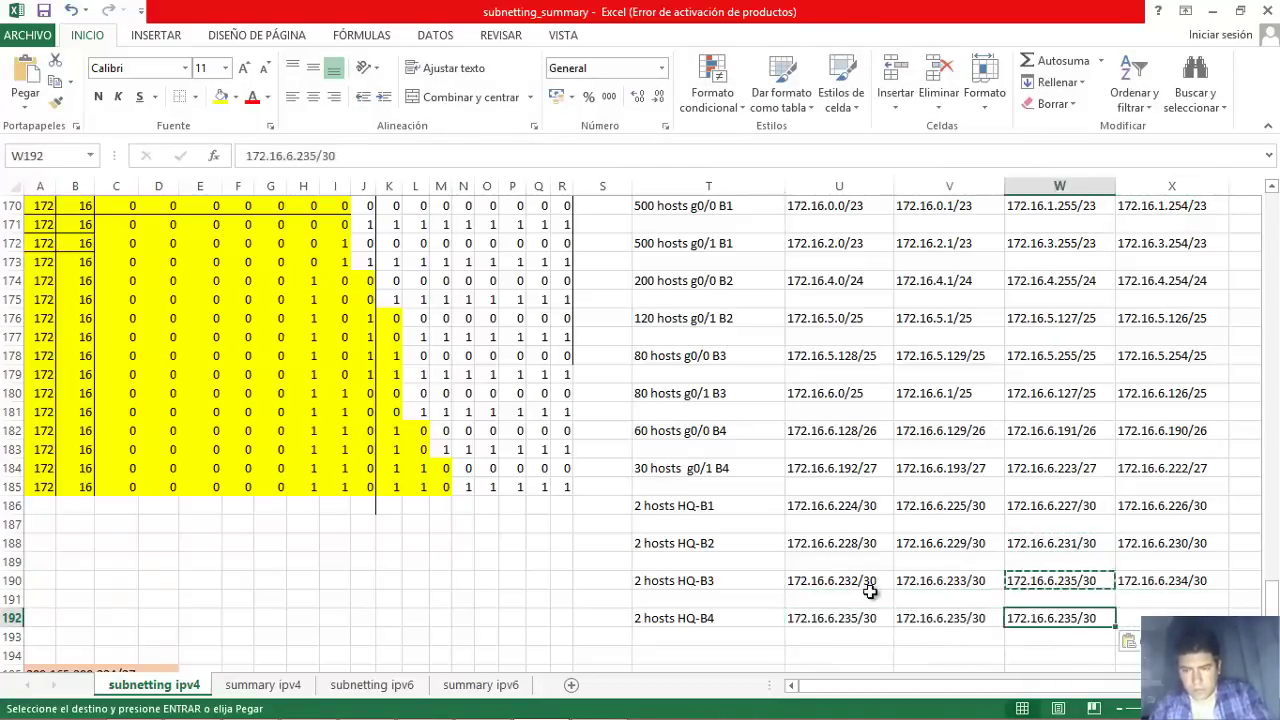
{"action": "key", "text": "Right"}
{"action": "key", "text": "ctrl+v"}
Change the HQ-B4 Network address in U192 to 172.16.6.236/30 and the First address in V192 to 172.16.6.237/30.
{"action": "key", "text": "Left"}
{"action": "key", "text": "Left"}
{"action": "key", "text": "Left"}
{"action": "key", "text": "F2"}
{"action": "key", "text": "Left"}
{"action": "key", "text": "Left"}
{"action": "key", "text": "Left"}
{"action": "key", "text": "BackSpace"}
{"action": "type", "text": "6"}
{"action": "key", "text": "Tab"}
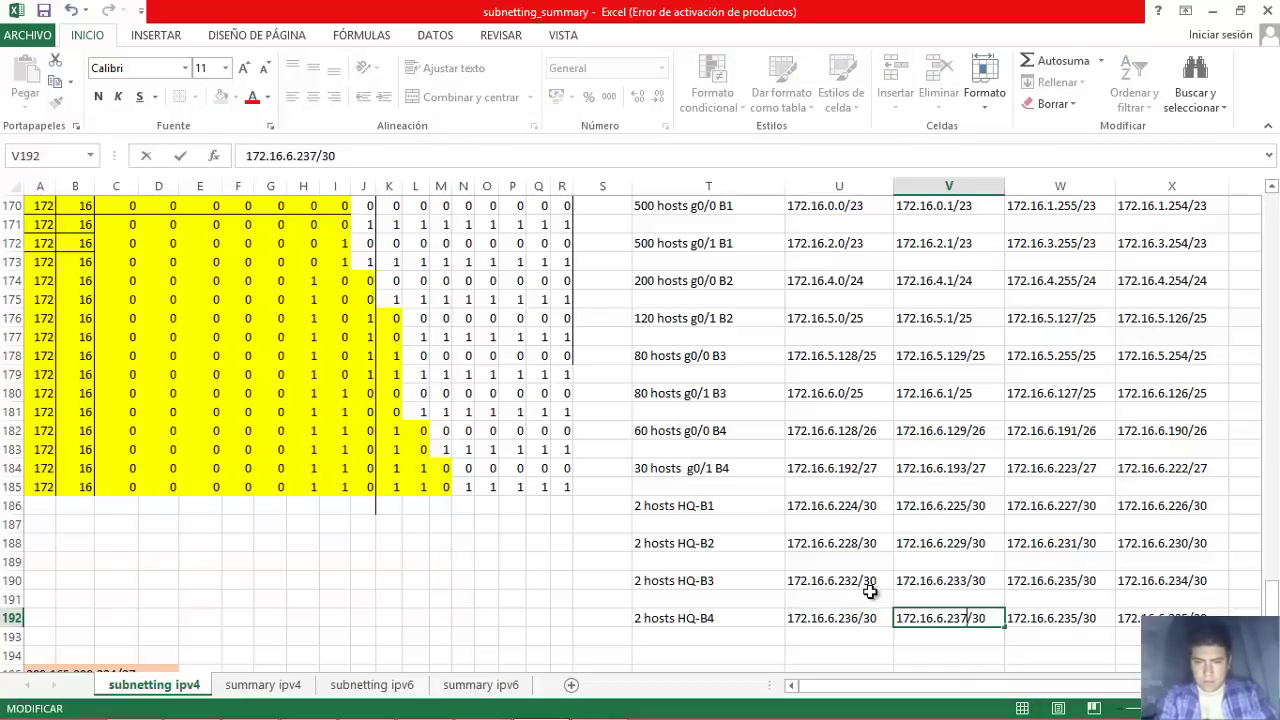
{"action": "type", "text": "7"}
{"action": "key", "text": "Tab"}
Change the HQ-B4 Last address in X192 to 172.16.6.238/30 and the Broadcast address in W192 to 172.16.6.239/30.
{"action": "key", "text": "Right"}
{"action": "key", "text": "Left"}
{"action": "key", "text": "Left"}
{"action": "key", "text": "Left"}
{"action": "key", "text": "Right"}
{"action": "key", "text": "Right"}
{"action": "key", "text": "F2"}
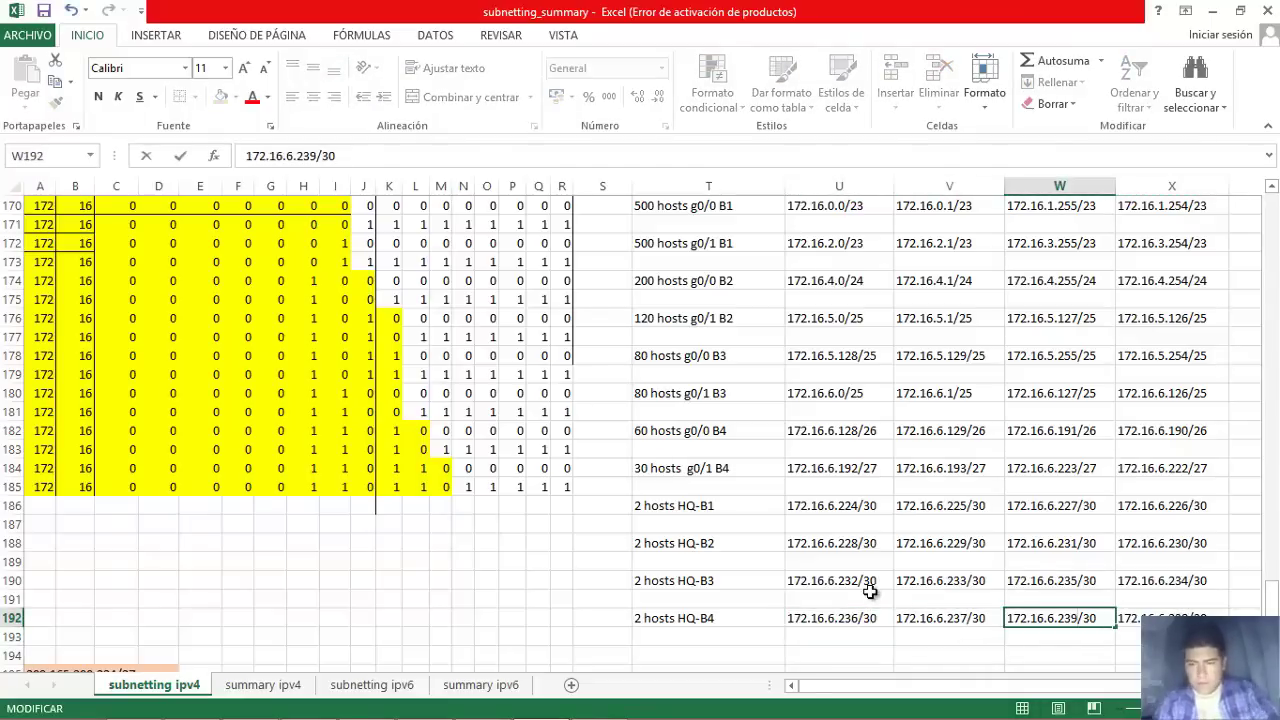
{"action": "key", "text": "Return"}
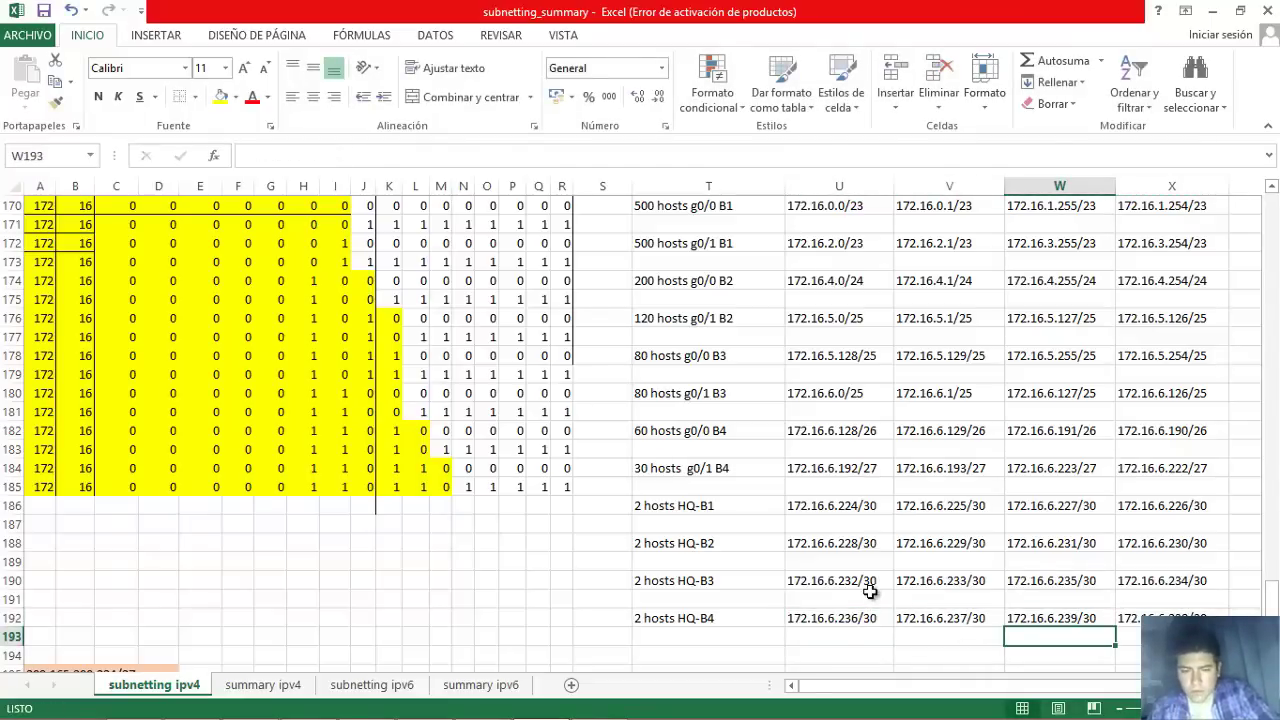
Examine the 209.165.200.224/27 subnetting block and its base address in A195.
{"action": "key", "text": "Down"}
{"action": "key", "text": "Down"}
{"action": "key", "text": "Down"}
{"action": "key", "text": "Down"}
{"action": "key", "text": "Down"}
{"action": "key", "text": "Down"}
{"action": "key", "text": "Down"}
{"action": "key", "text": "Down"}
{"action": "key", "text": "Down"}
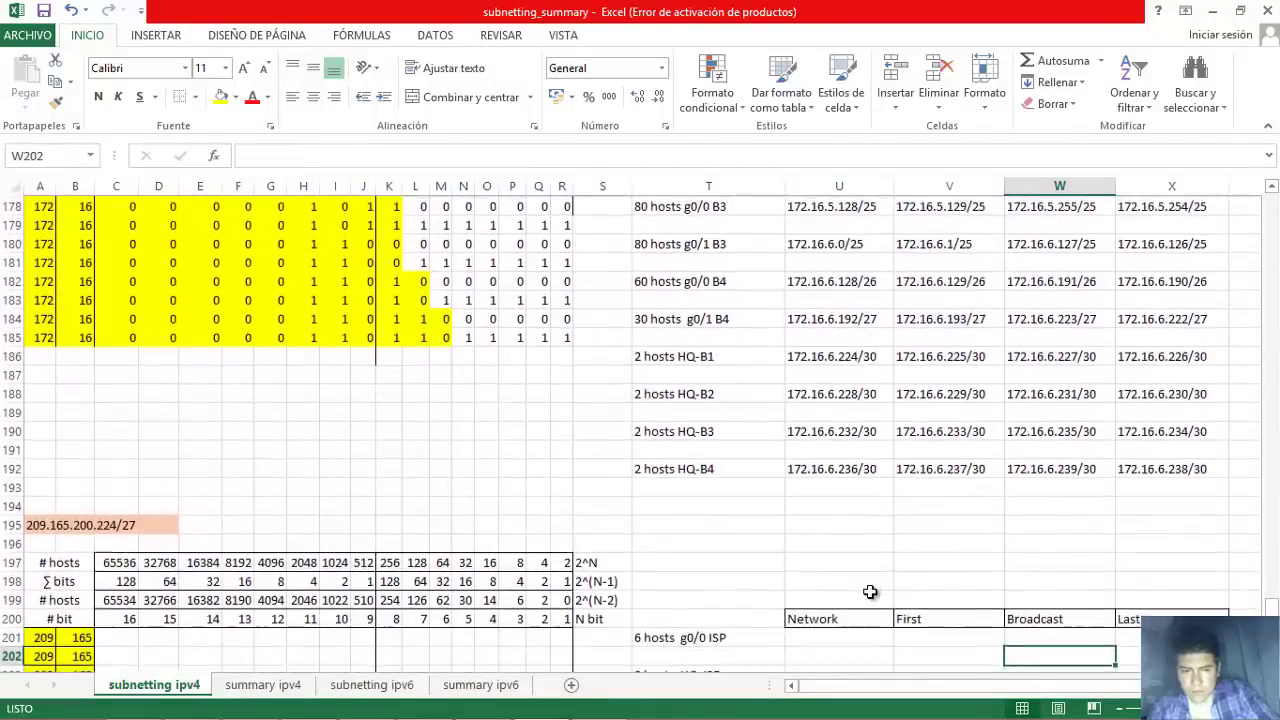
{"action": "key", "text": "Down"}
{"action": "key", "text": "Down"}
{"action": "key", "text": "Down"}
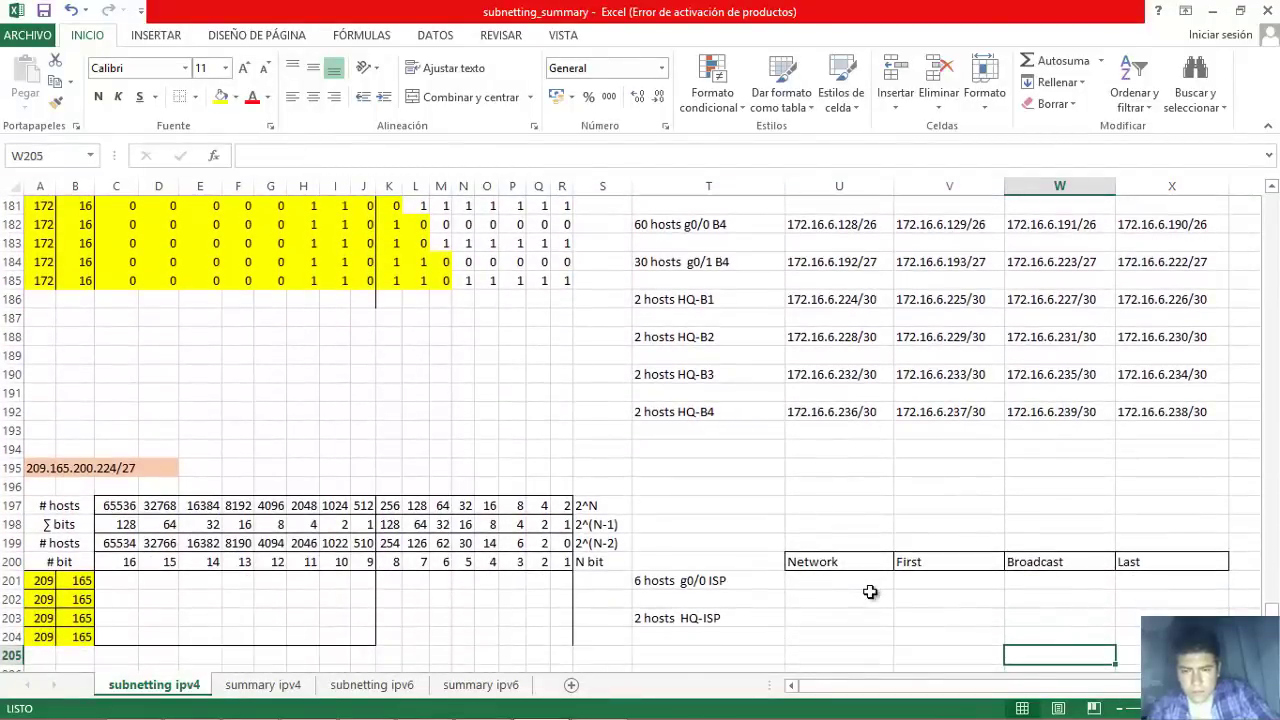
{"action": "left_click_drag", "start_coordinate": [52, 470], "coordinate": [145, 468]}
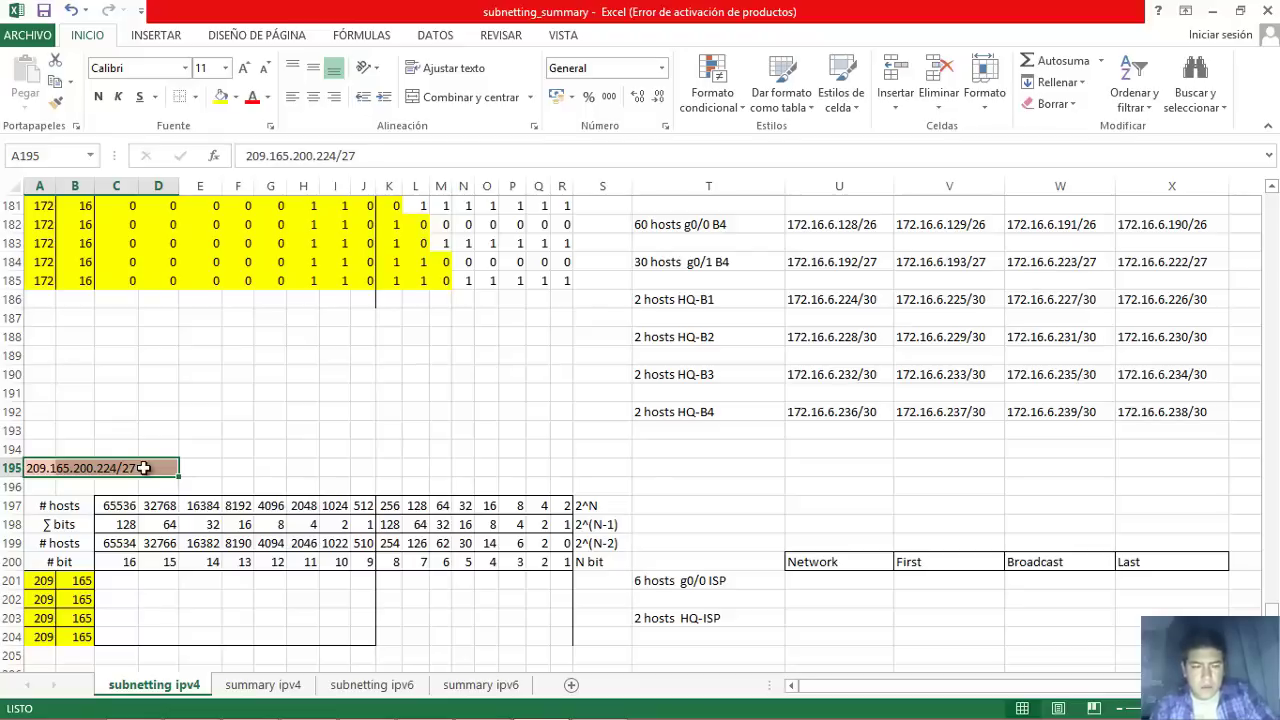
Enter the third octet, 200, in binary as 1 1 0 0 1 0 0 0 across C201:J201.
{"action": "left_click", "coordinate": [117, 582]}
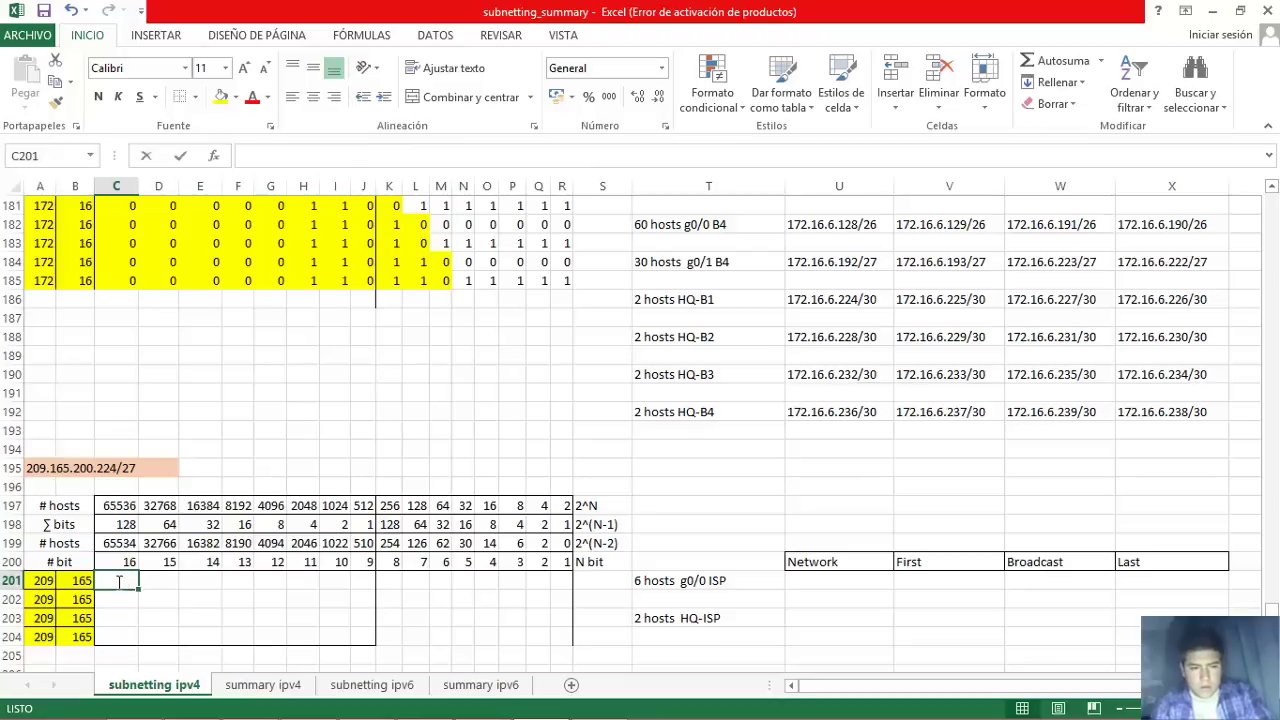
{"action": "type", "text": "1"}
{"action": "key", "text": "Tab"}
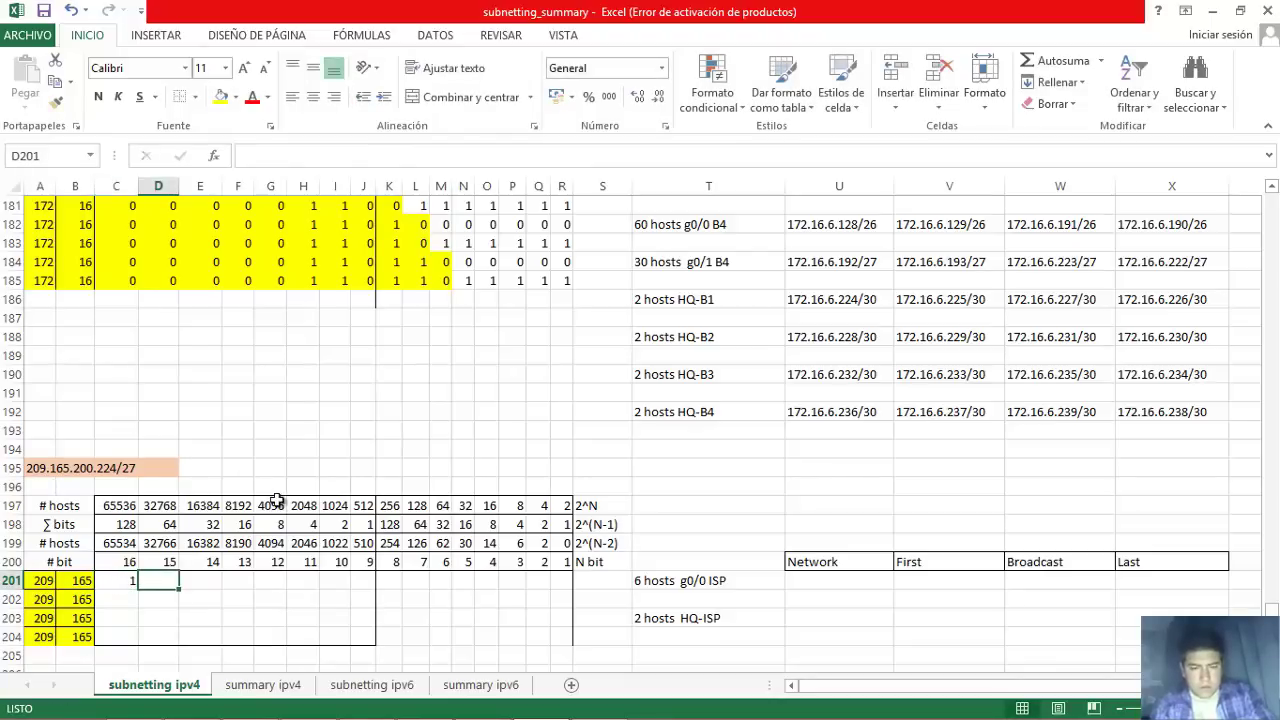
{"action": "type", "text": "1"}
{"action": "key", "text": "Tab"}
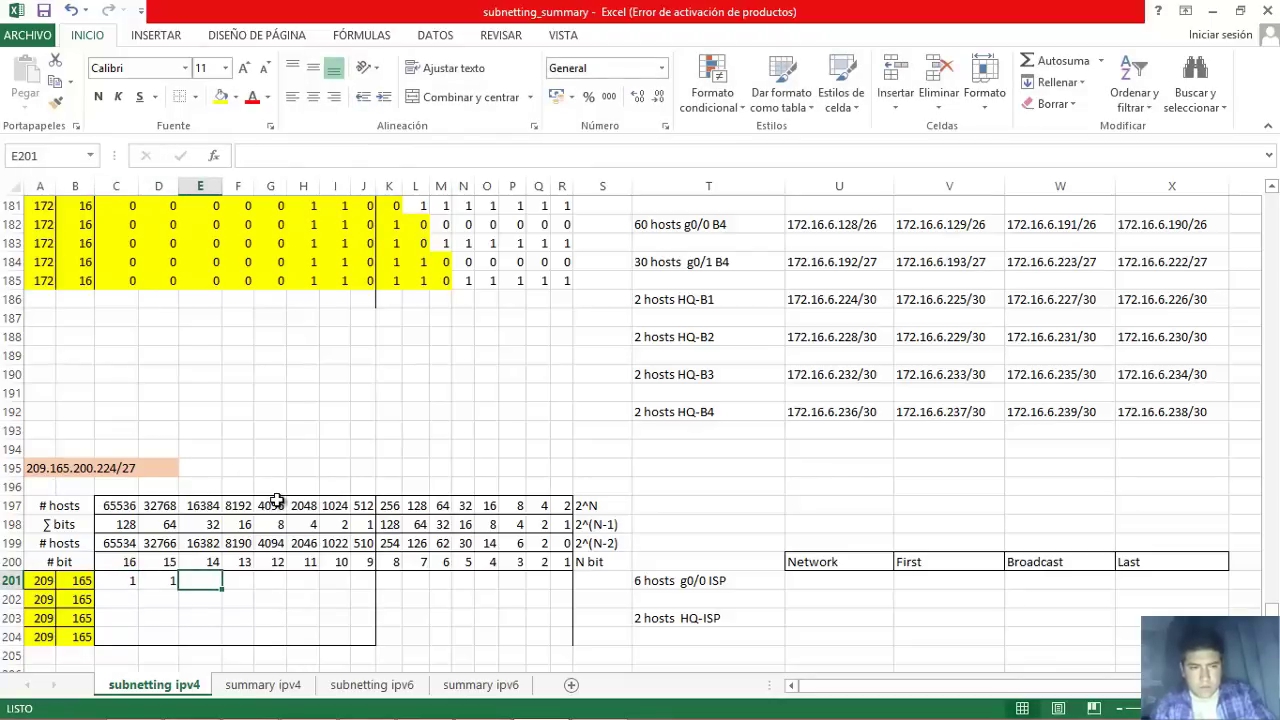
{"action": "type", "text": "0"}
{"action": "key", "text": "Tab"}
{"action": "type", "text": "0"}
{"action": "key", "text": "Tab"}
{"action": "type", "text": "1"}
{"action": "key", "text": "Tab"}
{"action": "type", "text": "0"}
{"action": "key", "text": "Tab"}
{"action": "type", "text": "0"}
{"action": "key", "text": "Tab"}
{"action": "type", "text": "0"}
{"action": "key", "text": "Tab"}
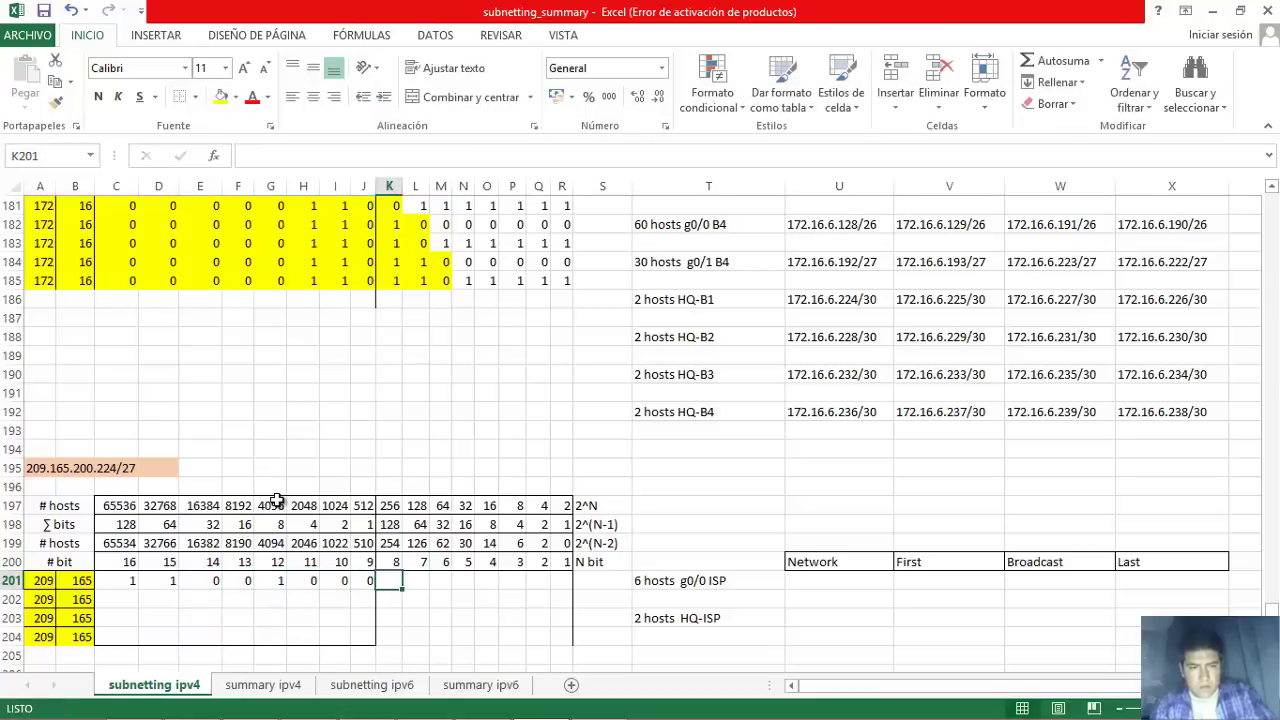
Enter the fourth octet, 224, in binary as 1 1 1 0 0 0 0 0 across K201:R201.
{"action": "type", "text": "1"}
{"action": "key", "text": "Tab"}
{"action": "type", "text": "1"}
{"action": "key", "text": "Tab"}
{"action": "type", "text": "1"}
{"action": "key", "text": "Tab"}
{"action": "type", "text": "0"}
{"action": "key", "text": "Tab"}
{"action": "type", "text": "0"}
{"action": "key", "text": "Tab"}
{"action": "type", "text": "0"}
{"action": "key", "text": "Tab"}
{"action": "key", "text": "0"}
{"action": "key", "text": "Tab"}
{"action": "type", "text": "0"}
{"action": "key", "text": "ctrl+Return"}
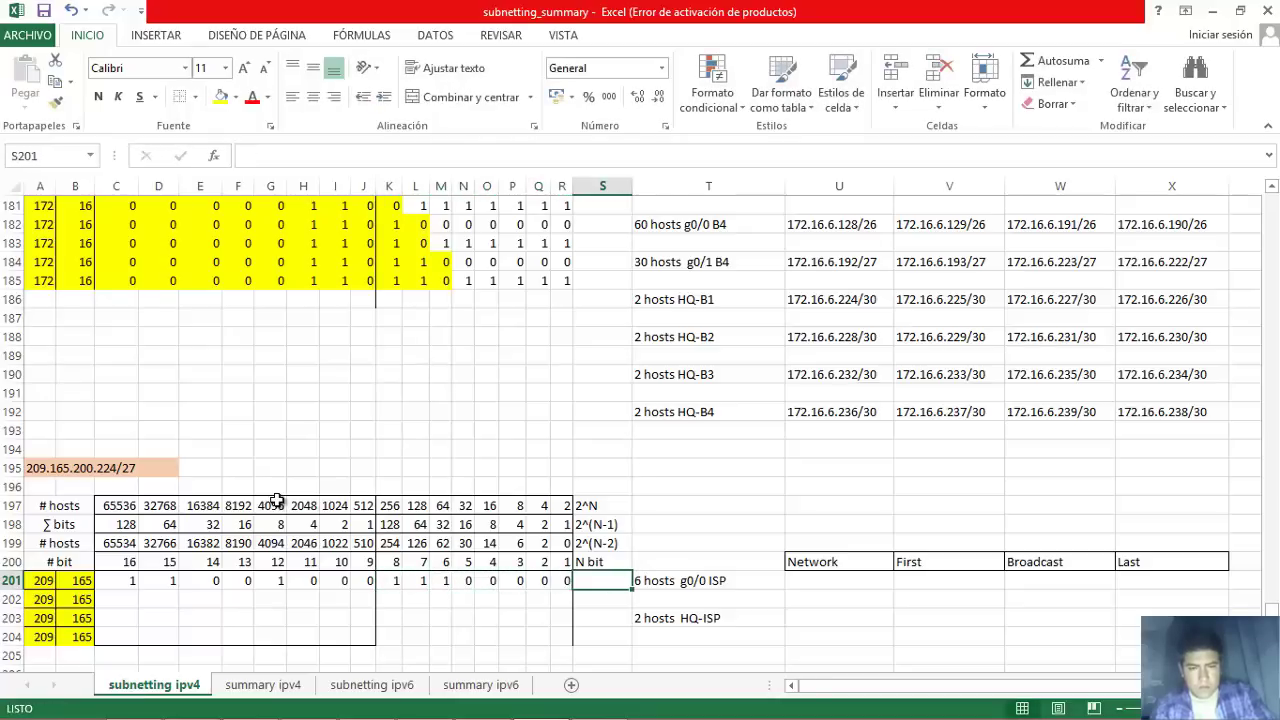
Review the binary digits of 209.165.200.224 across row 201 against the bit weights above them.
{"action": "key", "text": "Left"}
{"action": "key", "text": "Left"}
{"action": "key", "text": "Left"}
{"action": "key", "text": "Left"}
{"action": "key", "text": "Left"}
{"action": "key", "text": "Left"}
{"action": "key", "text": "Left"}
{"action": "key", "text": "Left"}
{"action": "key", "text": "Left"}
{"action": "key", "text": "Left"}
{"action": "key", "text": "Left"}
{"action": "key", "text": "Left"}
{"action": "key", "text": "Left"}
{"action": "key", "text": "Left"}
{"action": "key", "text": "Left"}
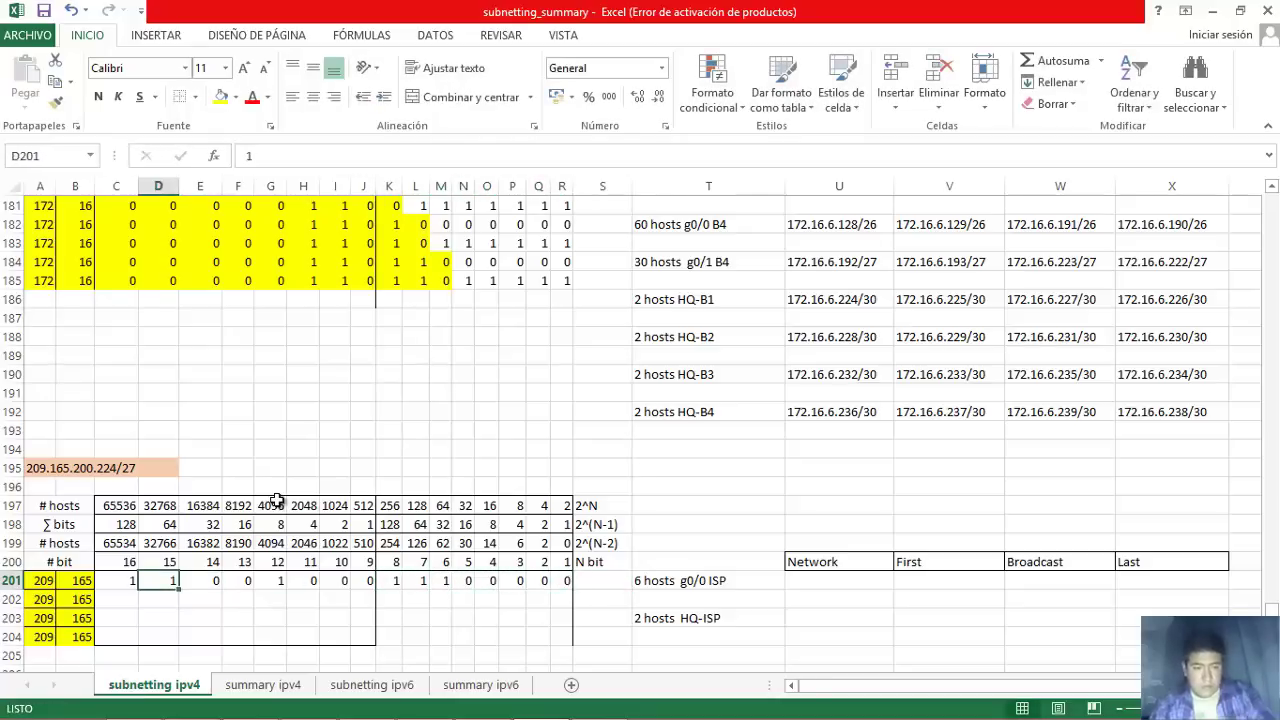
{"action": "key", "text": "Right"}
{"action": "key", "text": "Right"}
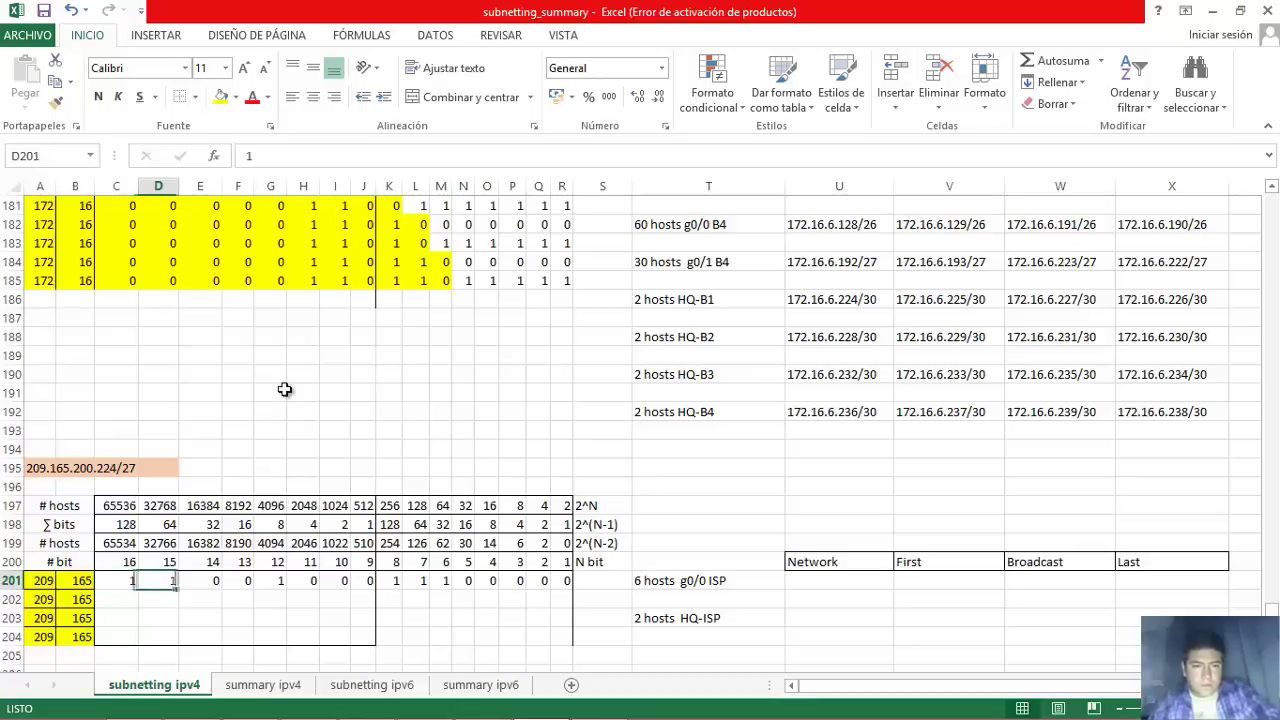
{"action": "key", "text": "Left"}
{"action": "key", "text": "Left"}
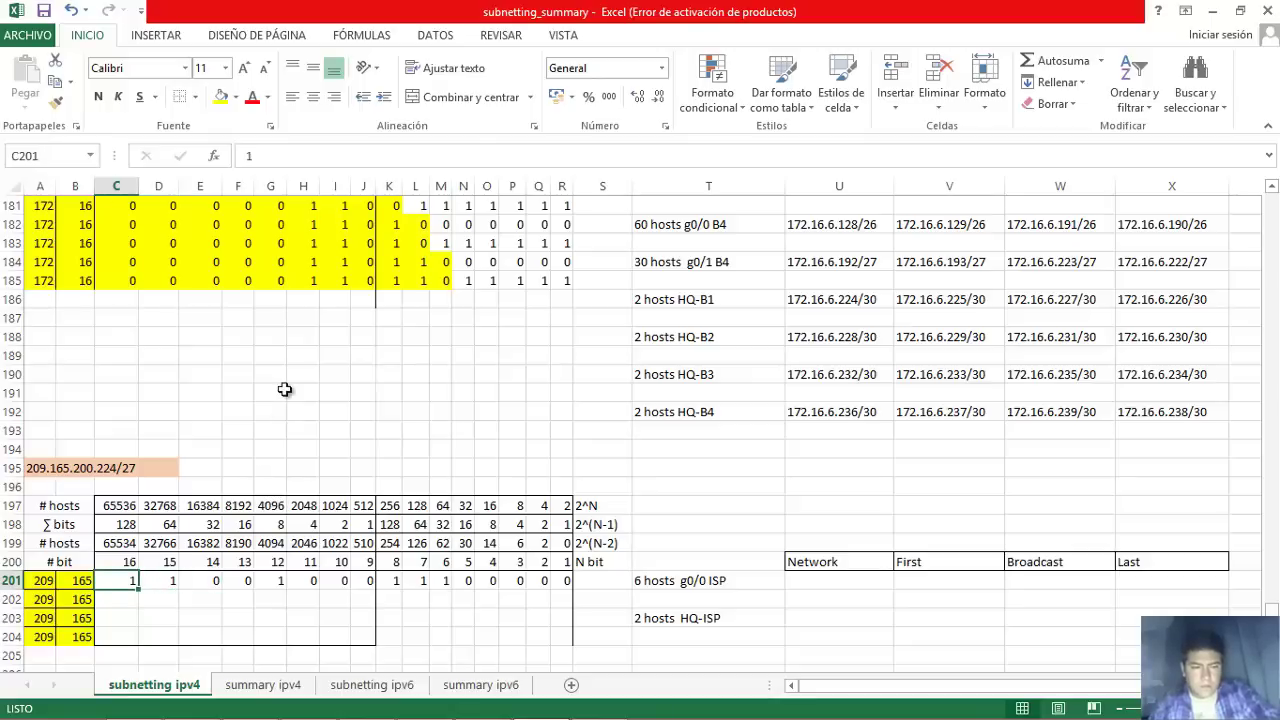
{"action": "key", "text": "Right"}
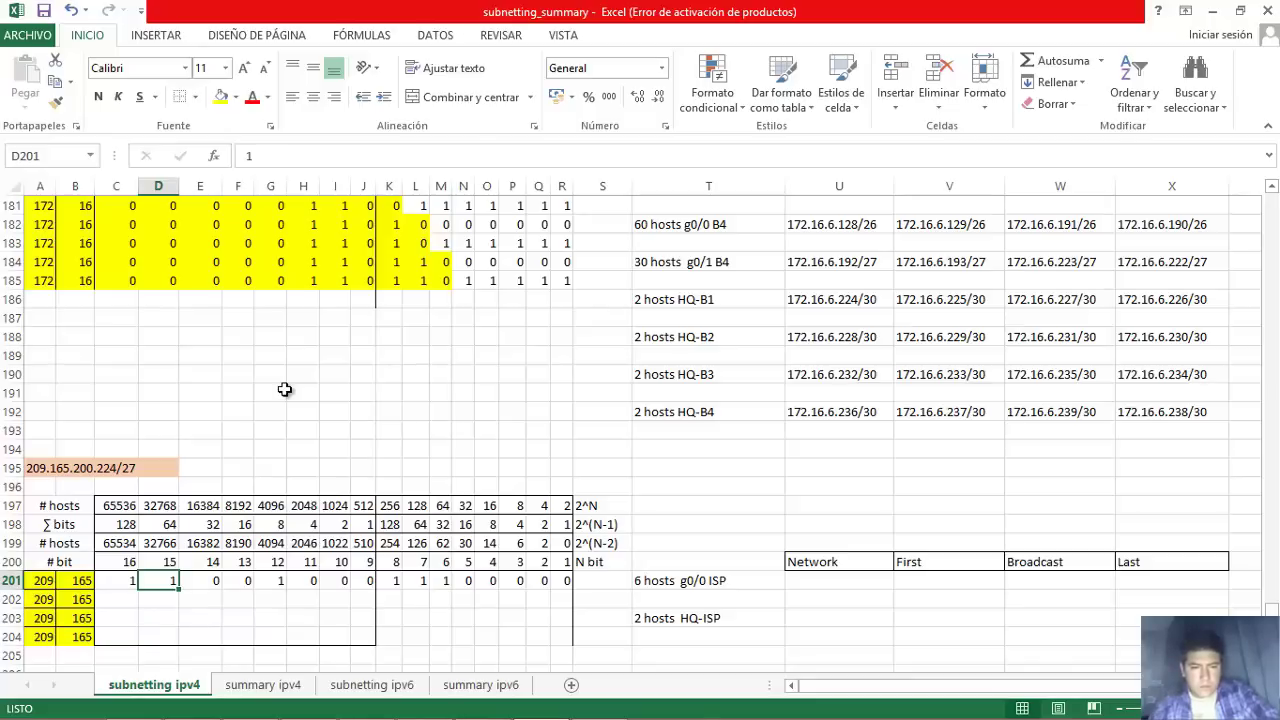
{"action": "key", "text": "Left"}
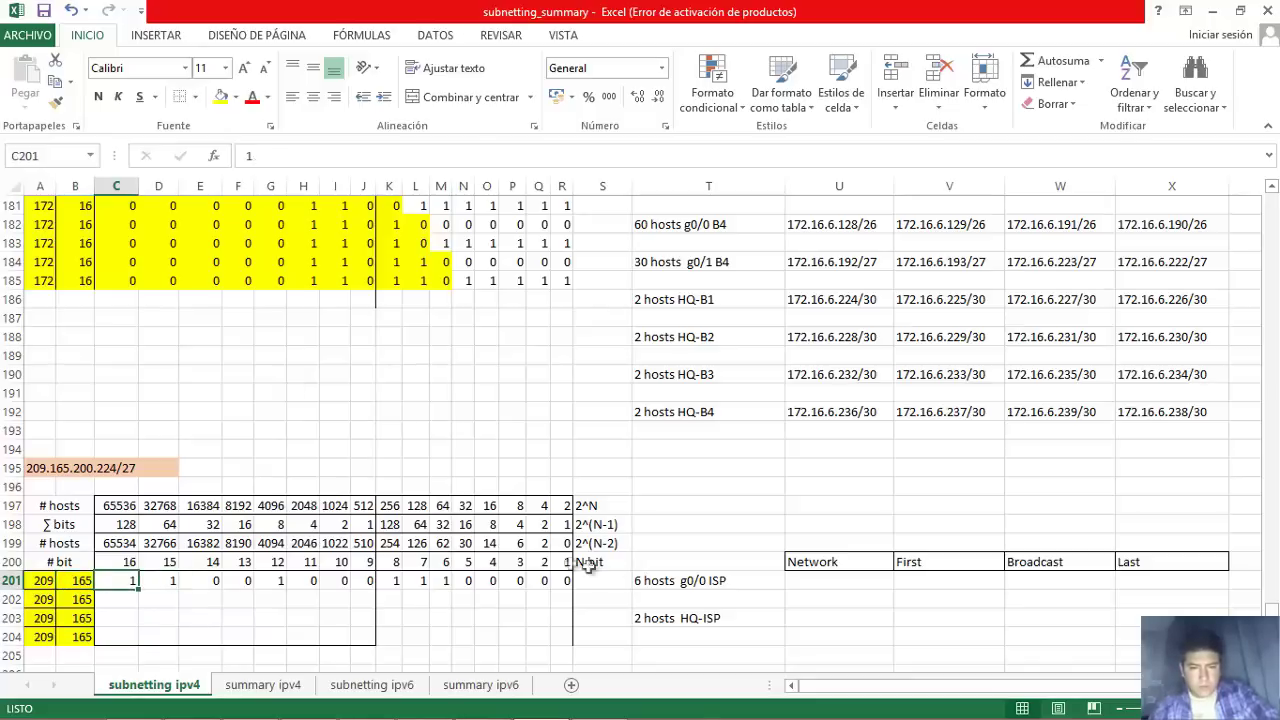
Highlight A201:O201 in yellow as the network portion for the 6-host g0/0 ISP subnet, leaving three host bits.
{"action": "left_click", "coordinate": [685, 586]}
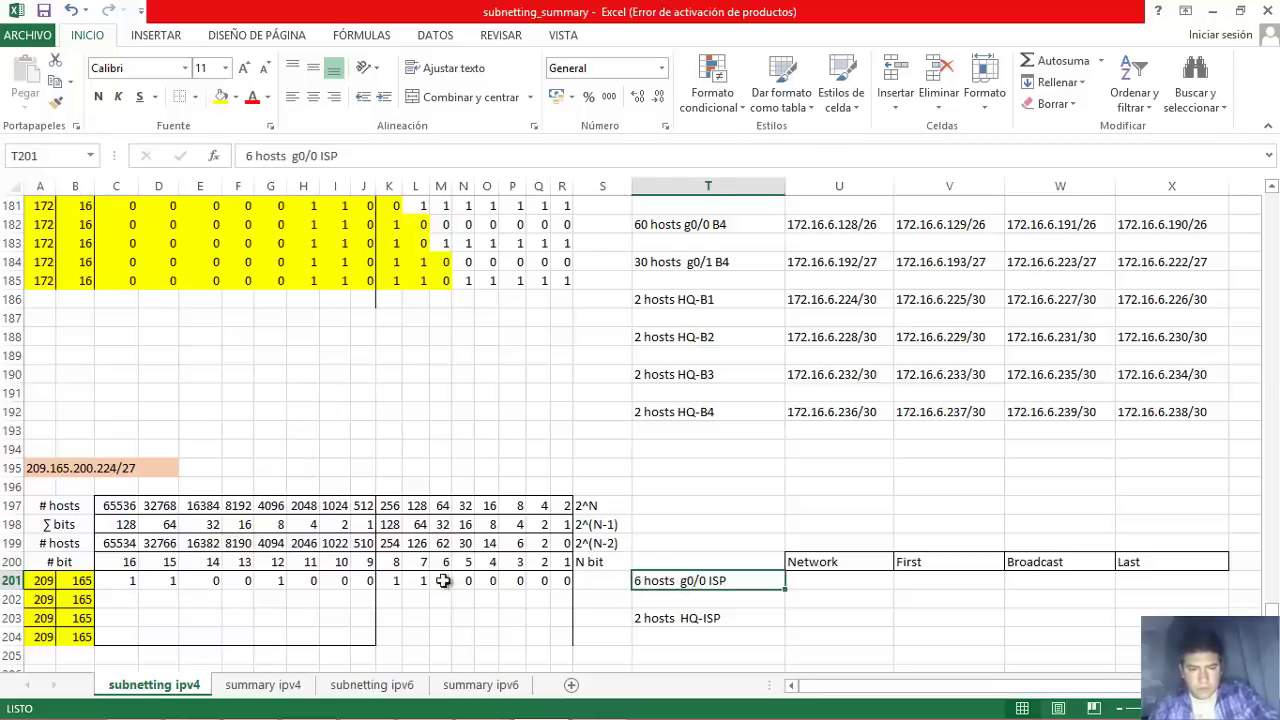
{"action": "left_click", "coordinate": [516, 545]}
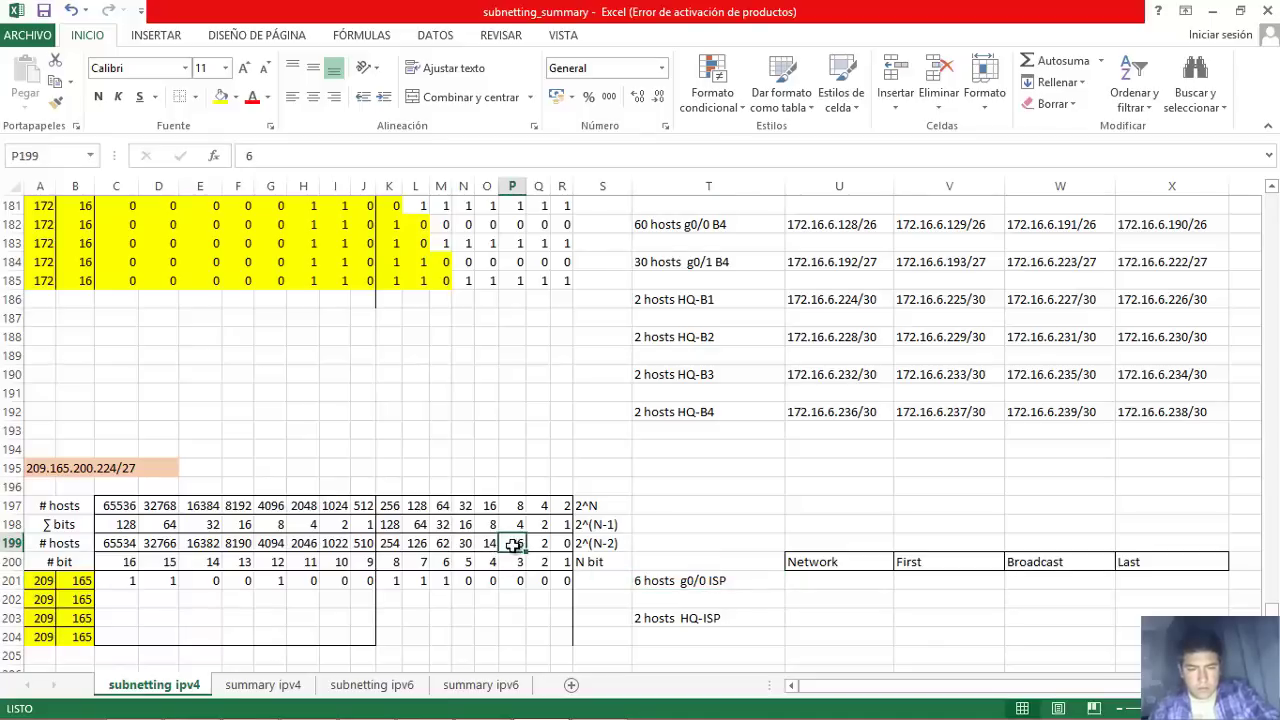
{"action": "left_click", "coordinate": [489, 580]}
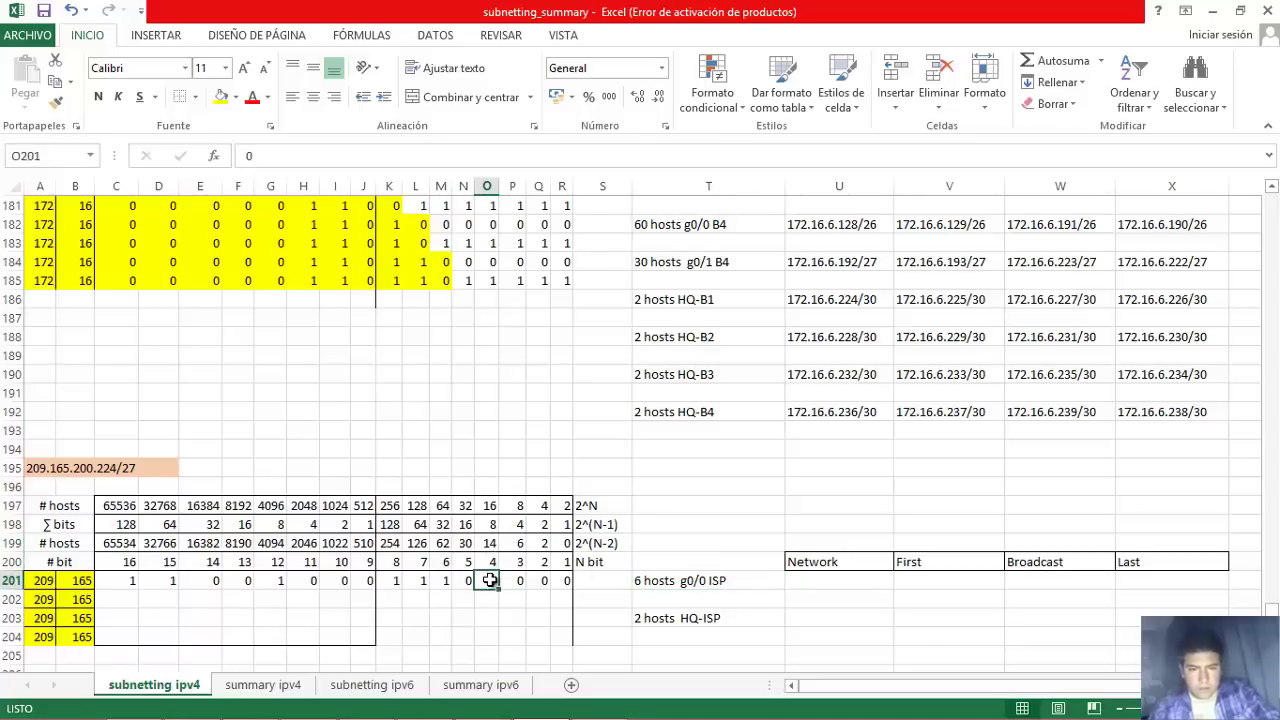
{"action": "left_click_drag", "start_coordinate": [489, 580], "coordinate": [40, 580]}
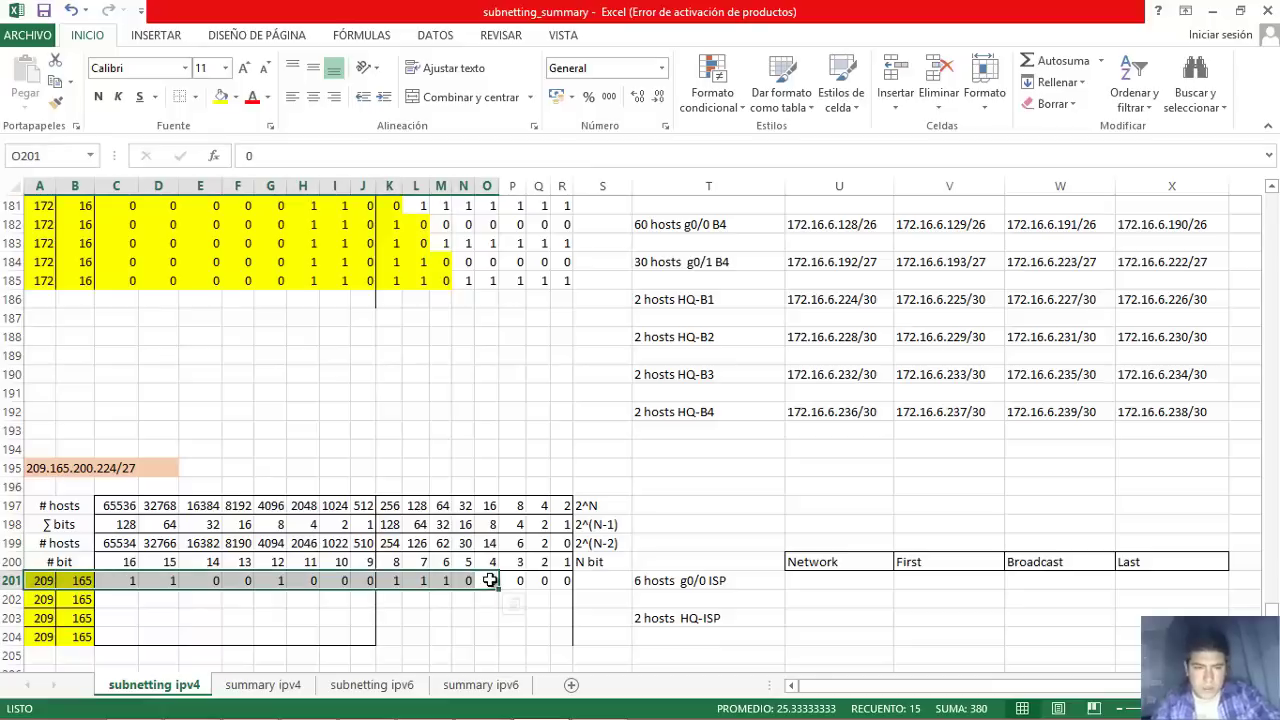
{"action": "left_click", "coordinate": [222, 100]}
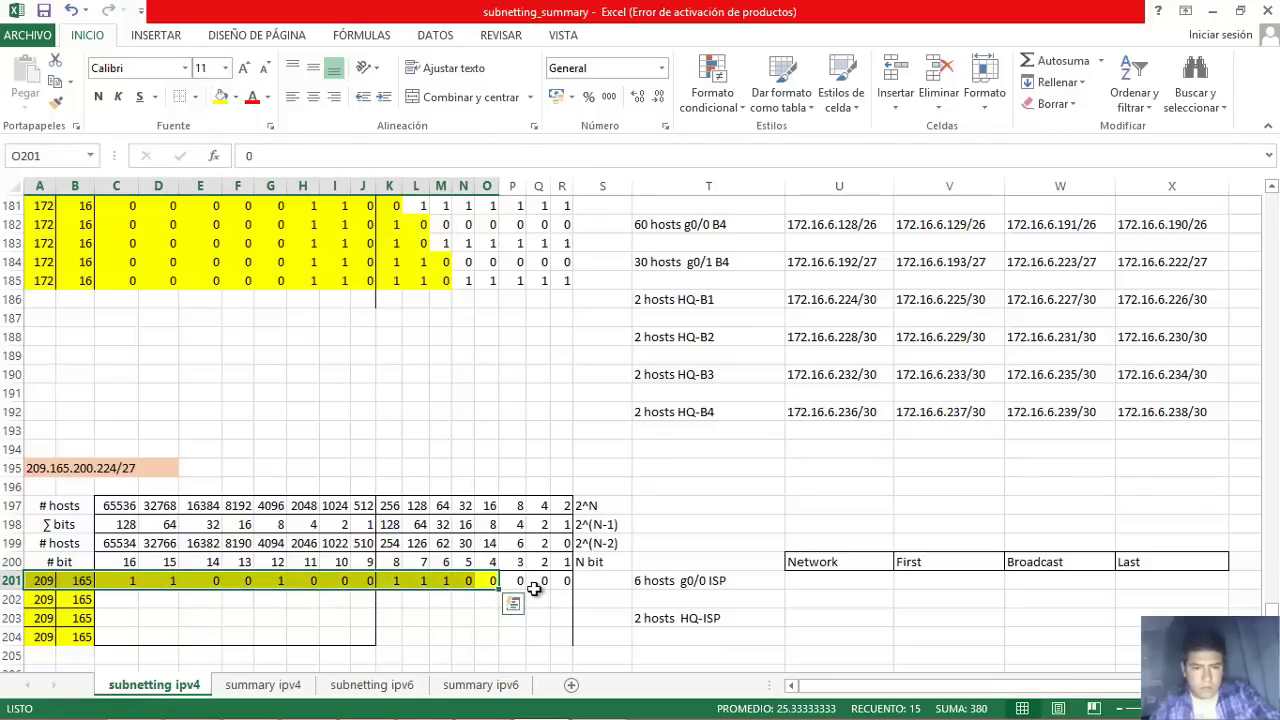
Copy A201:O201 down into row 202 and enter the host bits 1 1 1 across P202:R202.
{"action": "left_click_drag", "start_coordinate": [497, 594], "coordinate": [500, 606]}
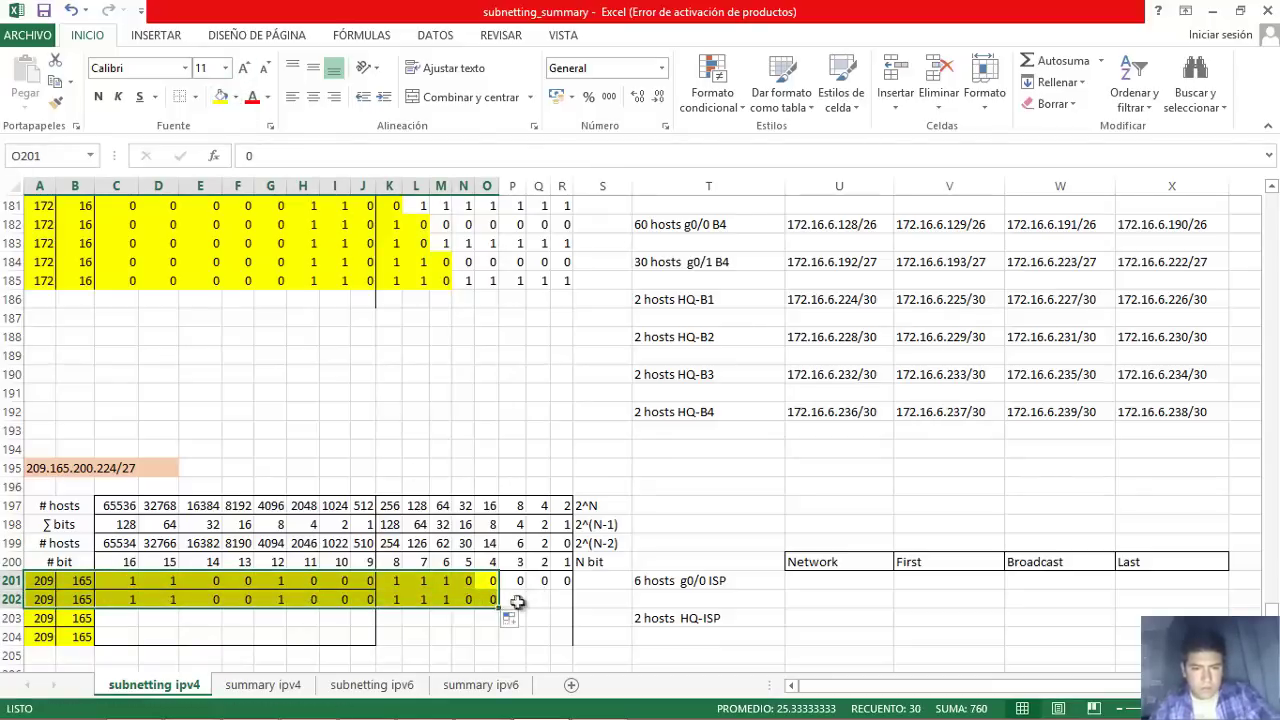
{"action": "left_click", "coordinate": [518, 600]}
{"action": "type", "text": "1"}
{"action": "key", "text": "Tab"}
{"action": "type", "text": "1"}
{"action": "key", "text": "Tab"}
{"action": "type", "text": "1"}
{"action": "key", "text": "Tab"}
Remove the yellow fill from the host bits in P202:R202.
{"action": "key", "text": "Left"}
{"action": "key", "text": "shift+Left"}
{"action": "key", "text": "shift+Left"}
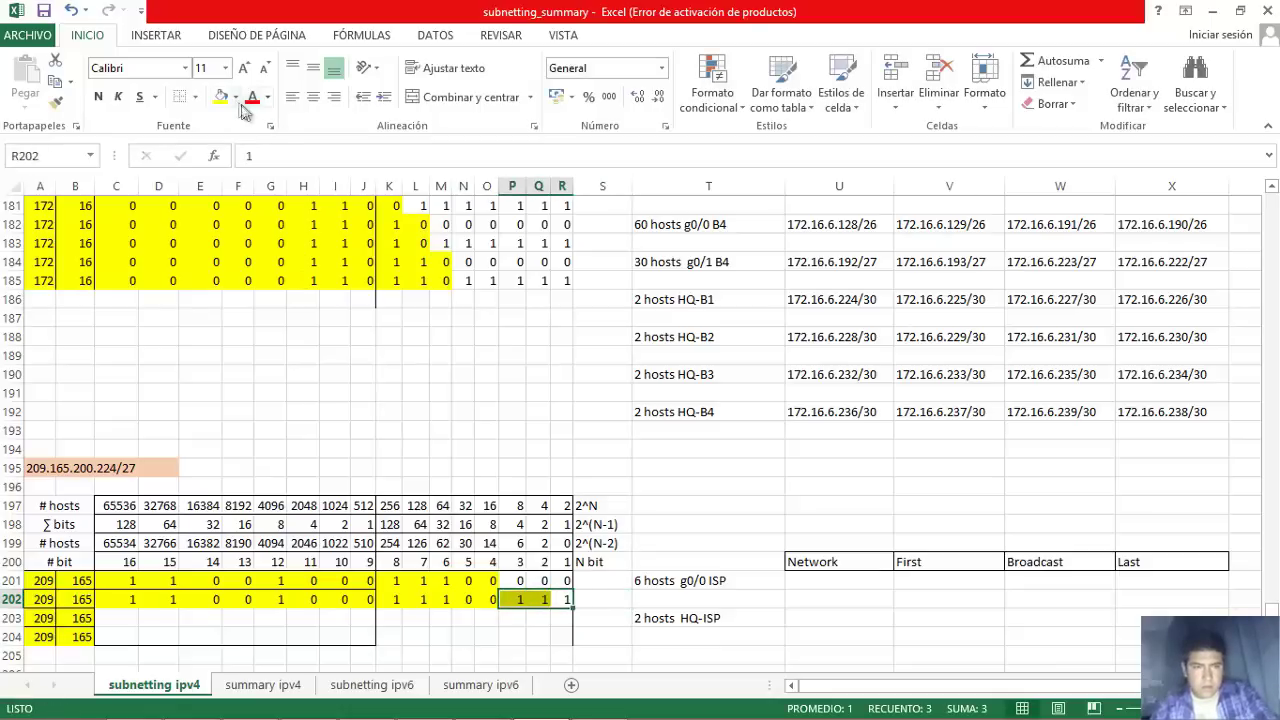
{"action": "left_click", "coordinate": [236, 100]}
{"action": "left_click", "coordinate": [264, 261]}
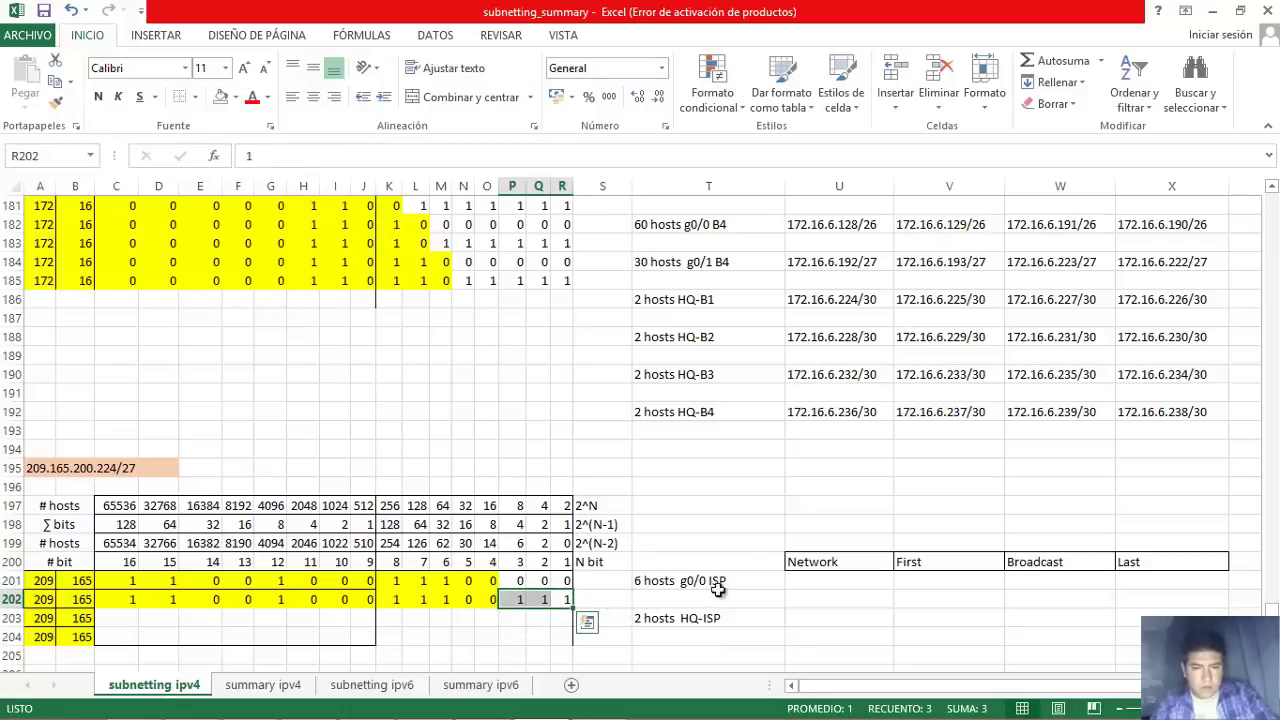
Enter 209.165.200.224/29 in U201 as the Network address for g0/0 ISP.
{"action": "left_click", "coordinate": [810, 581]}
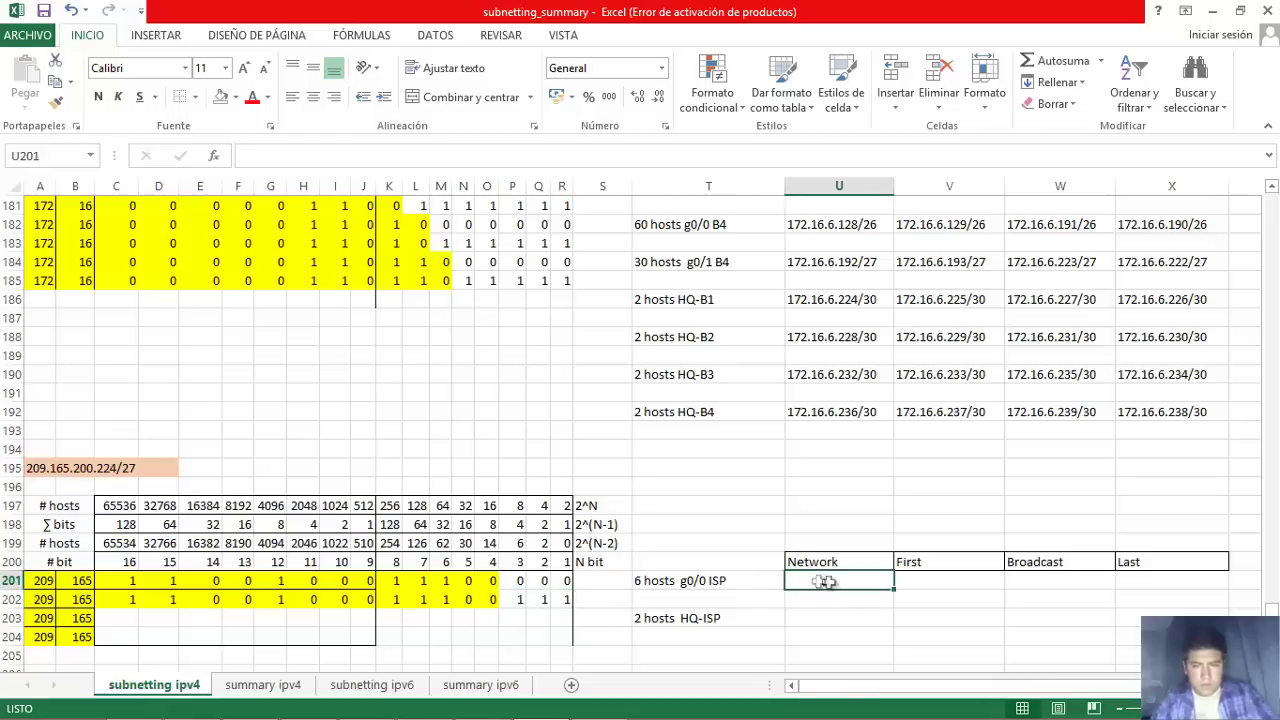
{"action": "type", "text": "209.165.200."}
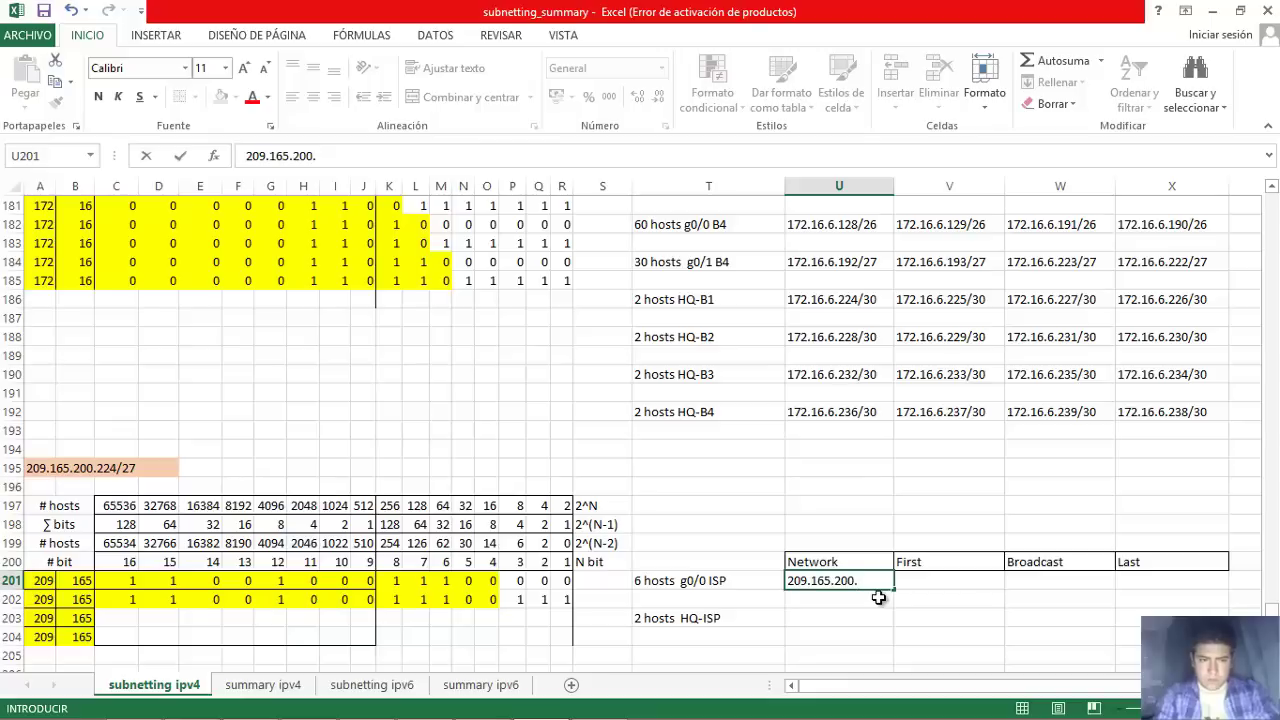
{"action": "type", "text": "224/"}
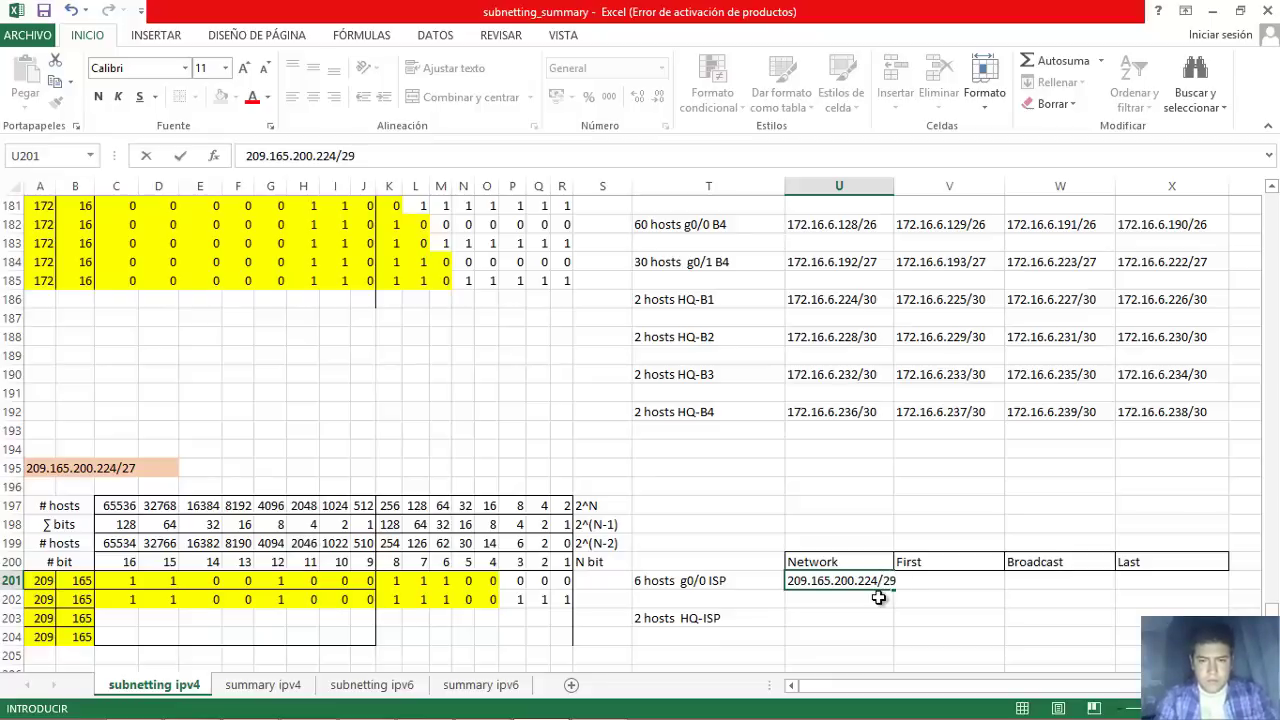
{"action": "type", "text": "29"}
{"action": "key", "text": "Return"}
Copy the g0/0 ISP Network address from U201 into the First, Broadcast and Last cells, V201:X201.
{"action": "key", "text": "Up"}
{"action": "key", "text": "ctrl+c"}
{"action": "key", "text": "Right"}
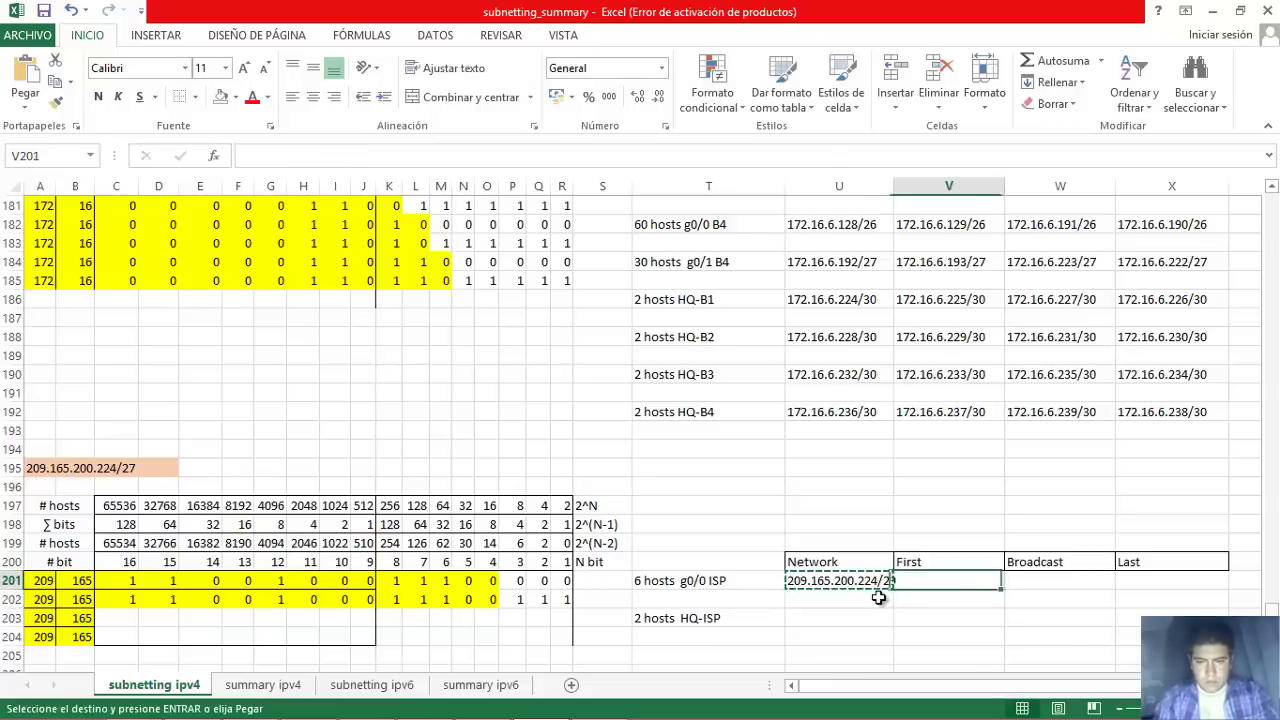
{"action": "key", "text": "ctrl+v"}
{"action": "key", "text": "Right"}
{"action": "key", "text": "ctrl+v"}
{"action": "key", "text": "Right"}
{"action": "key", "text": "ctrl+v"}
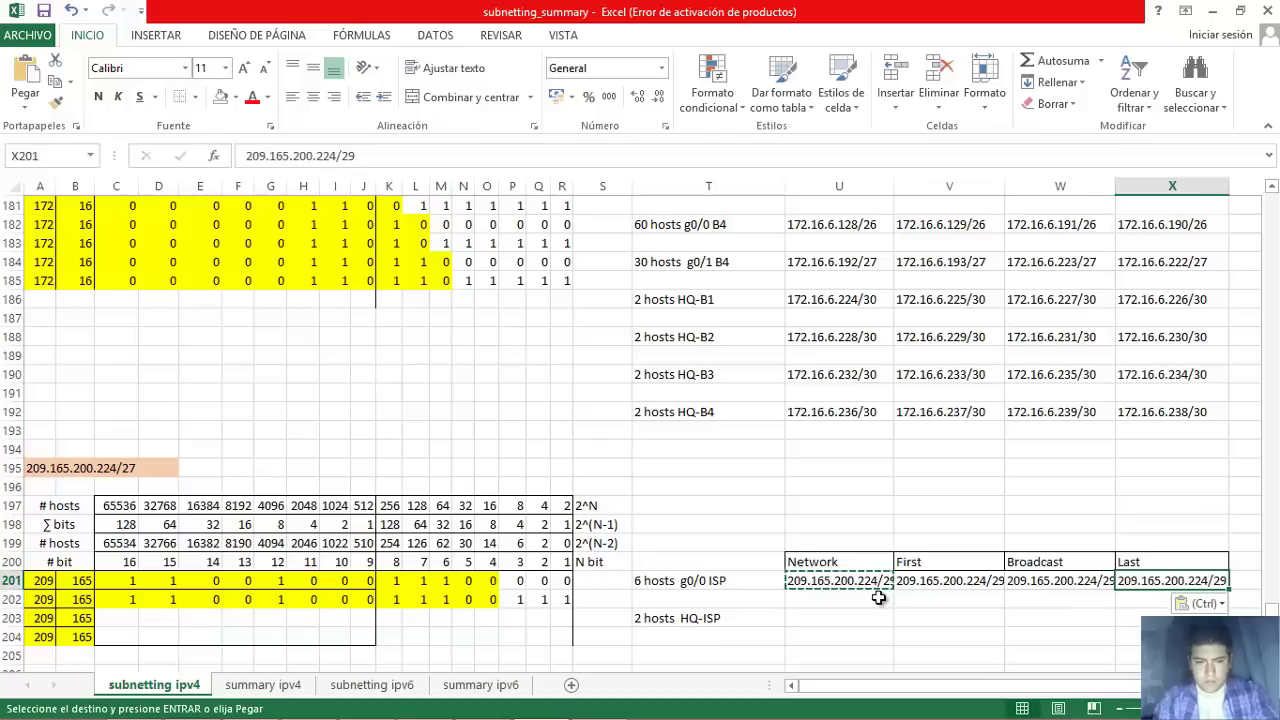
{"action": "key", "text": "Escape"}
{"action": "key", "text": "Escape"}
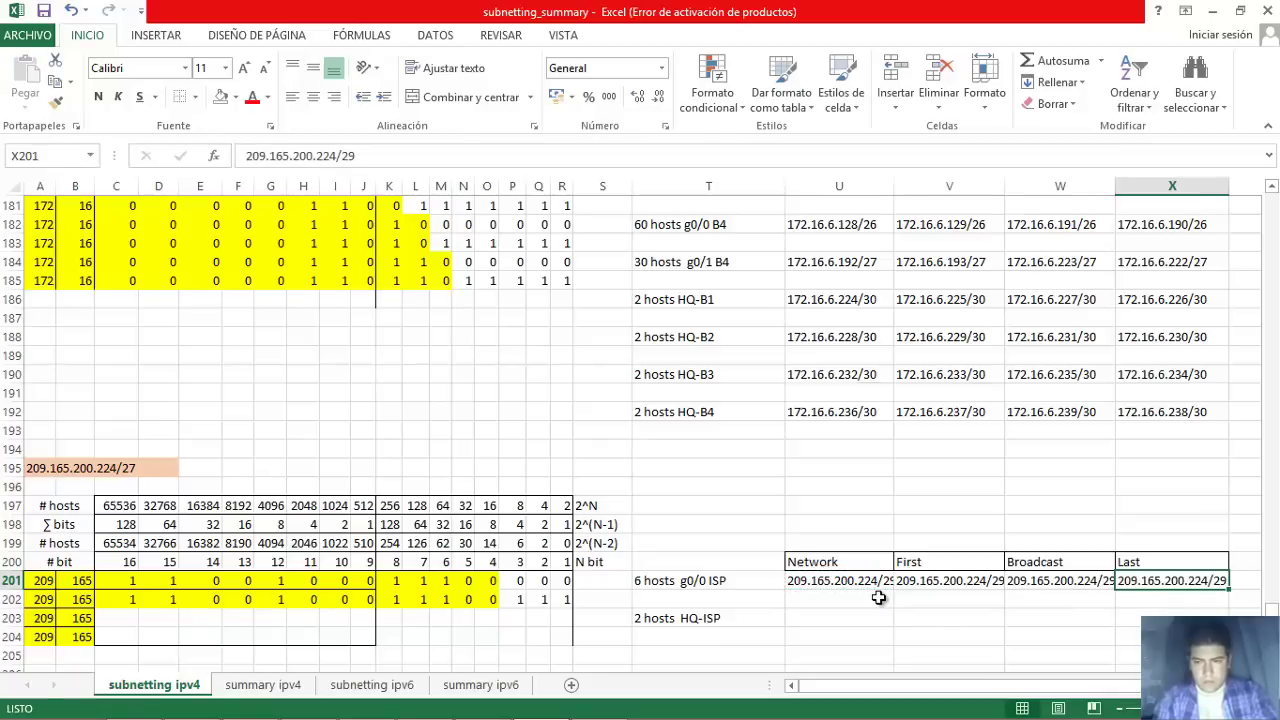
Change the g0/0 ISP First address in V201 to 209.165.200.225/29.
{"action": "key", "text": "Left"}
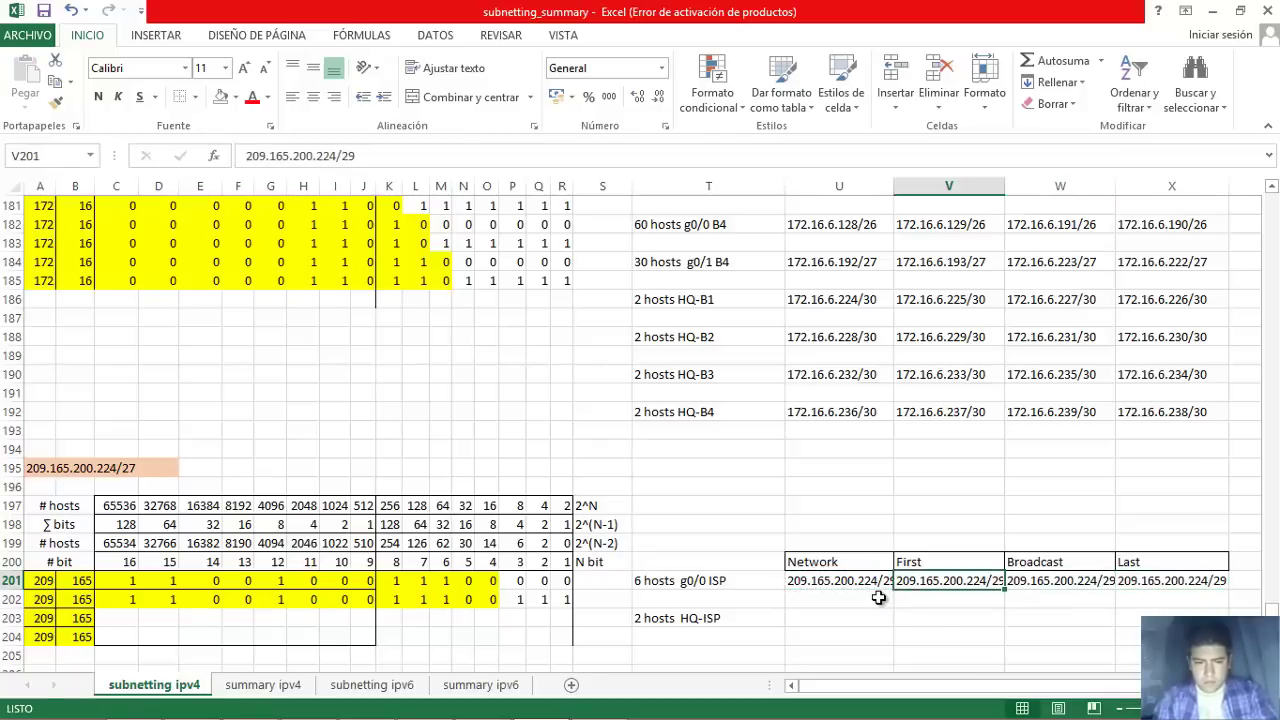
{"action": "key", "text": "F2"}
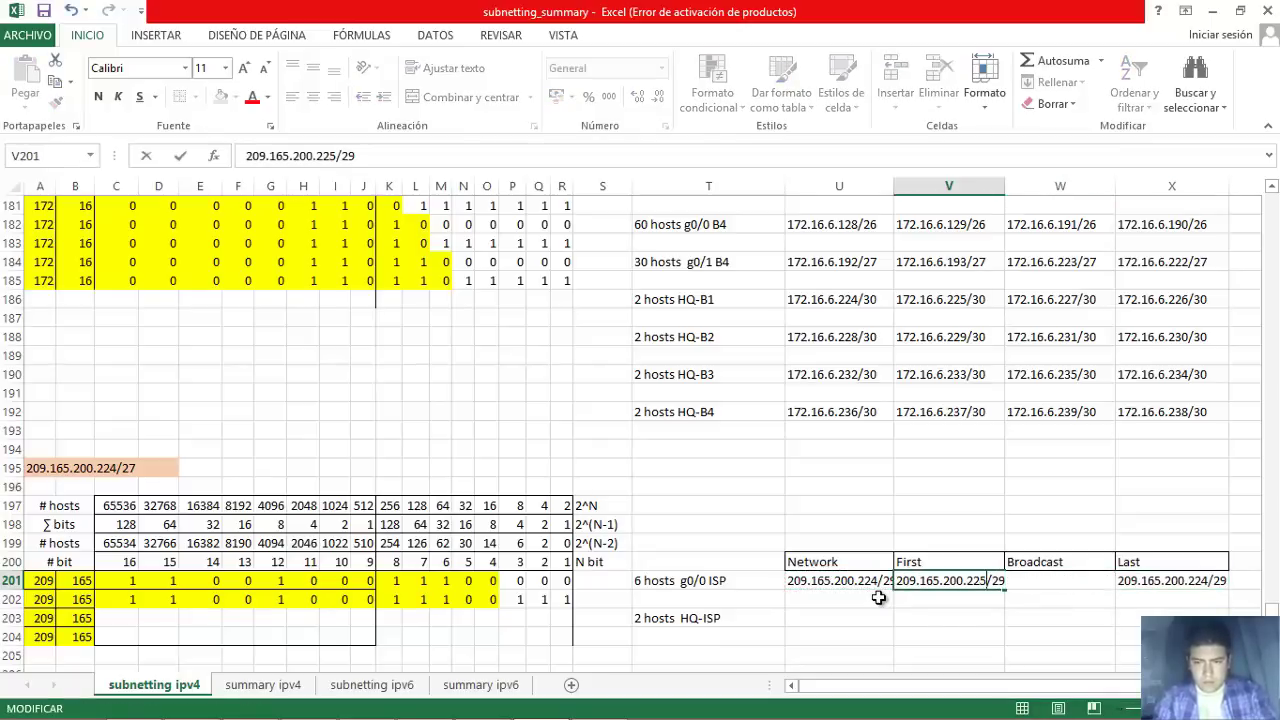
{"action": "key", "text": "Tab"}
Change the g0/0 ISP Broadcast address in W201 to 209.165.200.231/29.
{"action": "key", "text": "Tab"}
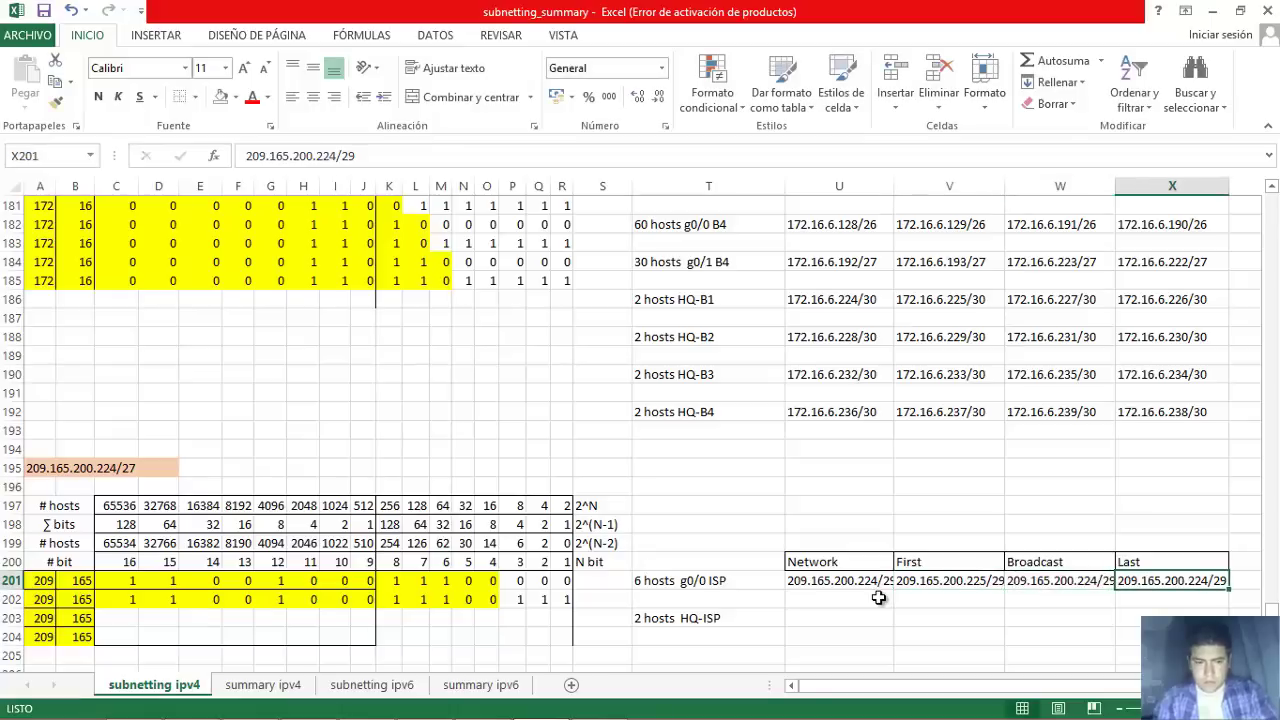
{"action": "key", "text": "Left"}
{"action": "key", "text": "F2"}
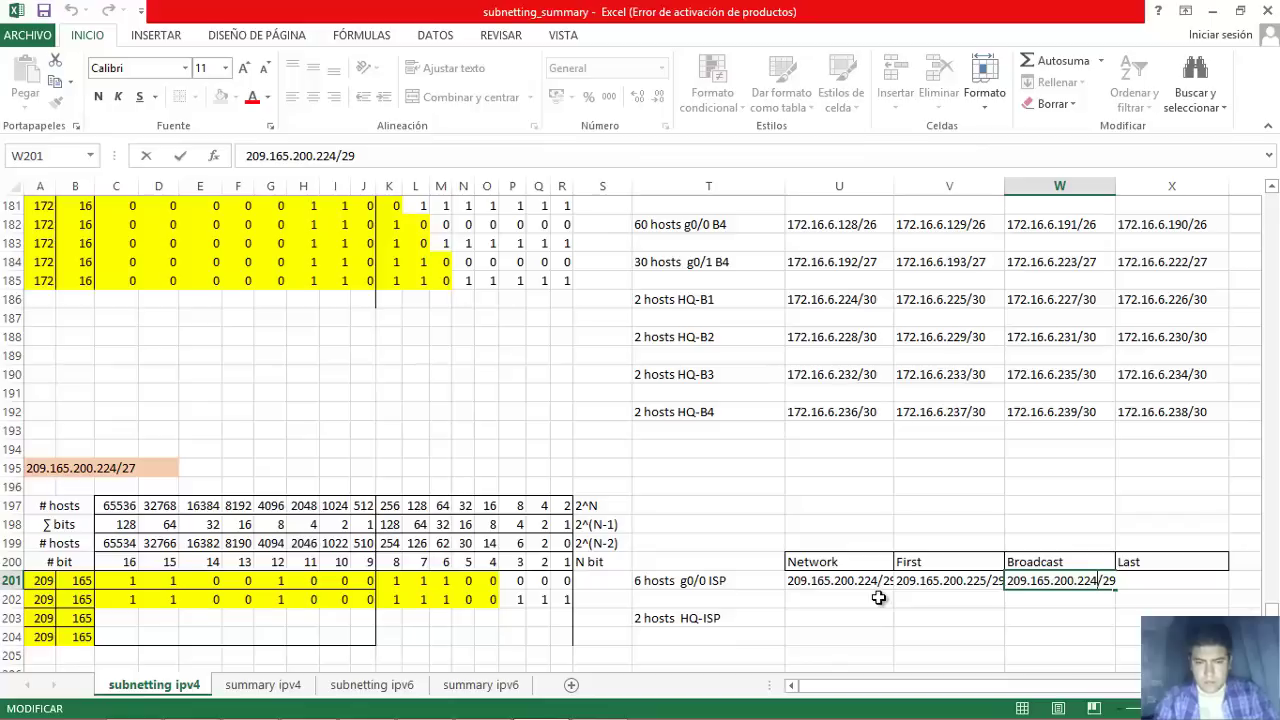
{"action": "key", "text": "BackSpace"}
{"action": "key", "text": "BackSpace"}
{"action": "key", "text": "BackSpace"}
{"action": "type", "text": "231"}
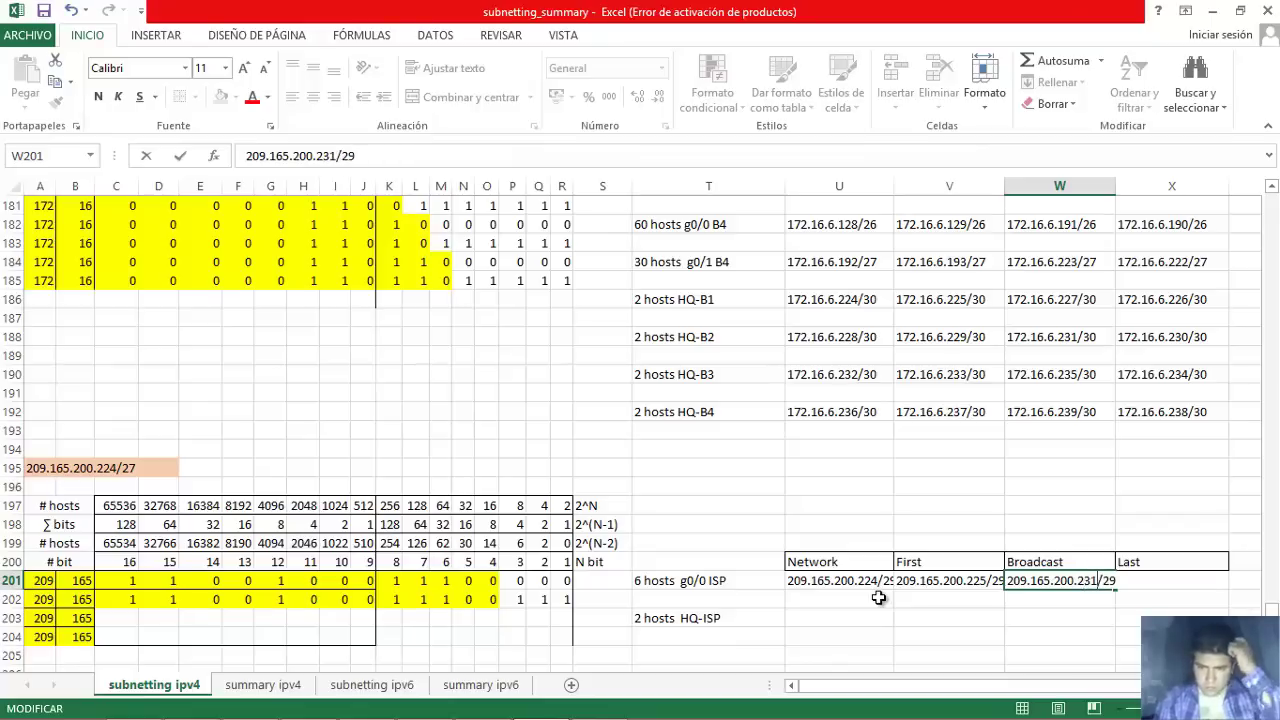
{"action": "key", "text": "Tab"}
Change the g0/0 ISP Last address in X201 to 209.165.200.230/29.
{"action": "key", "text": "ctrl+v"}
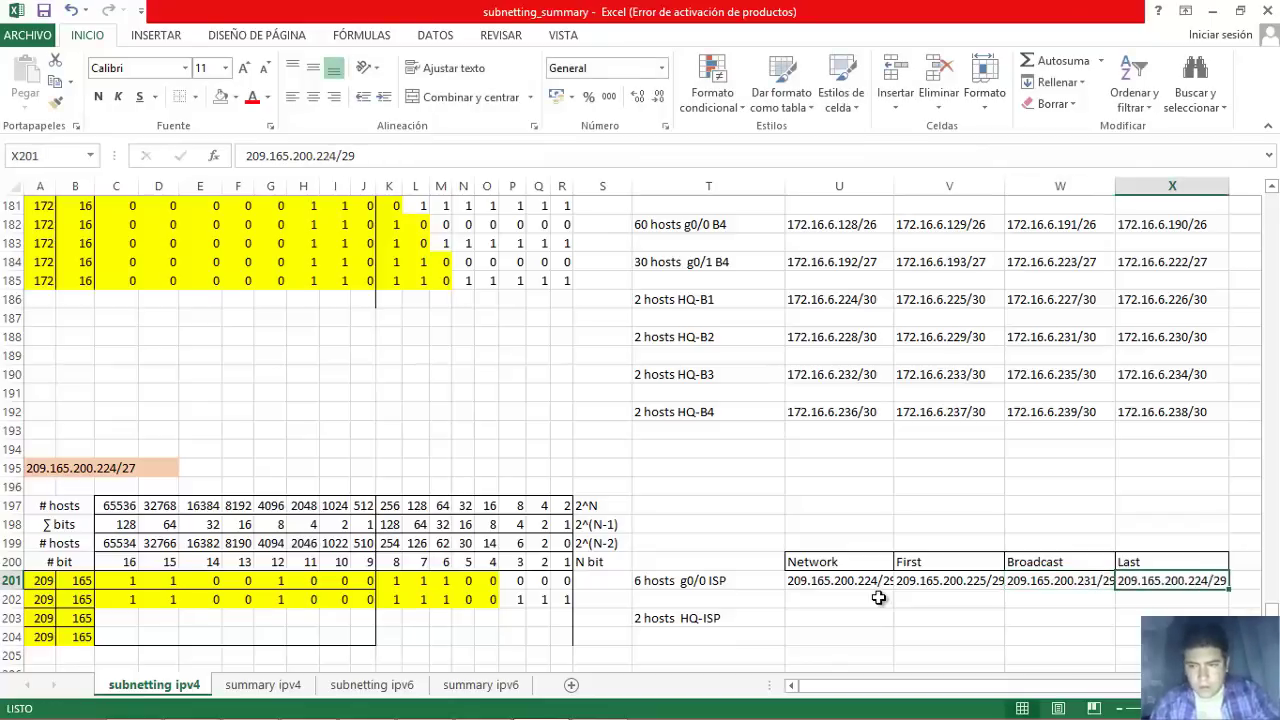
{"action": "key", "text": "F2"}
{"action": "key", "text": "Left"}
{"action": "key", "text": "Left"}
{"action": "key", "text": "Left"}
{"action": "key", "text": "BackSpace"}
{"action": "key", "text": "BackSpace"}
{"action": "key", "text": "BackSpace"}
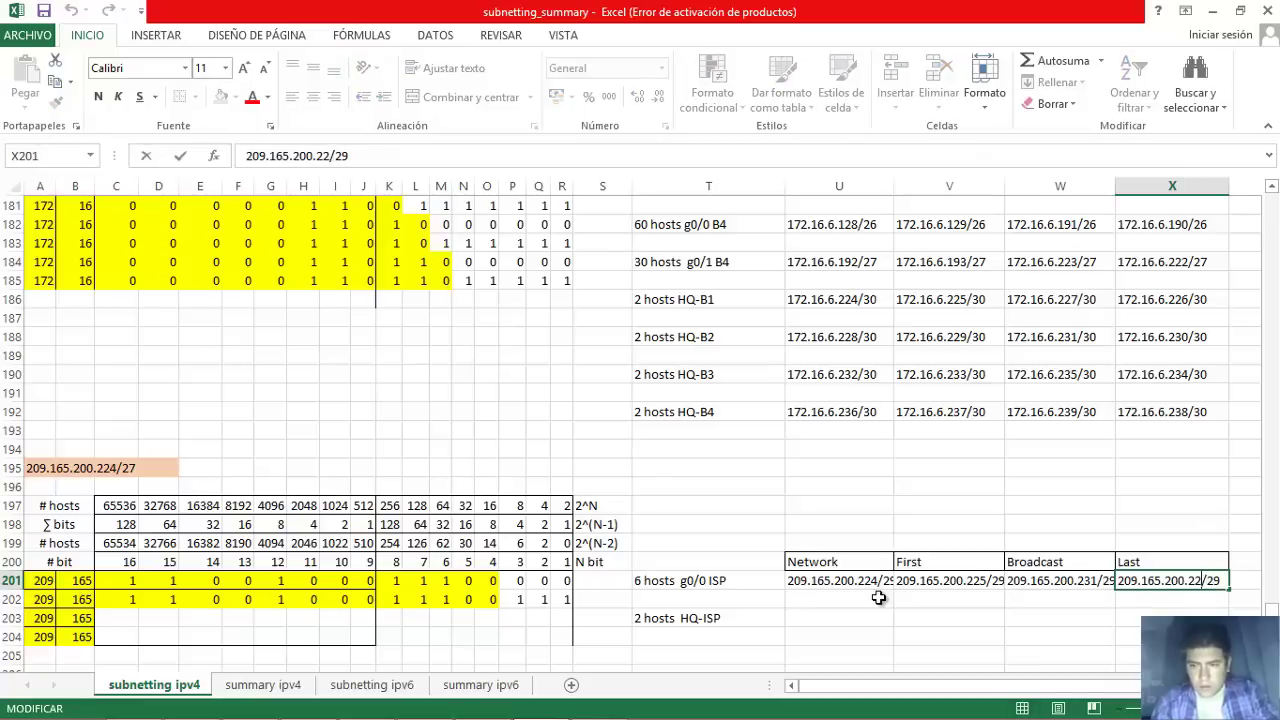
{"action": "type", "text": "230"}
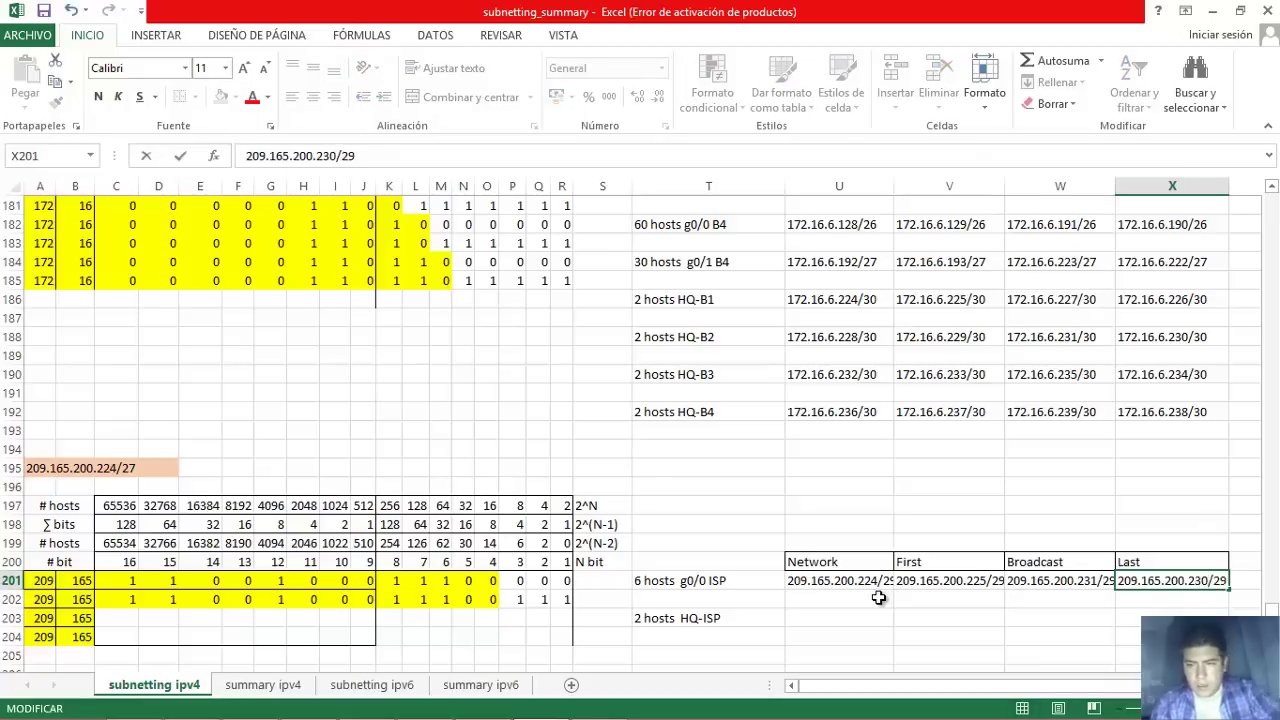
{"action": "key", "text": "Return"}
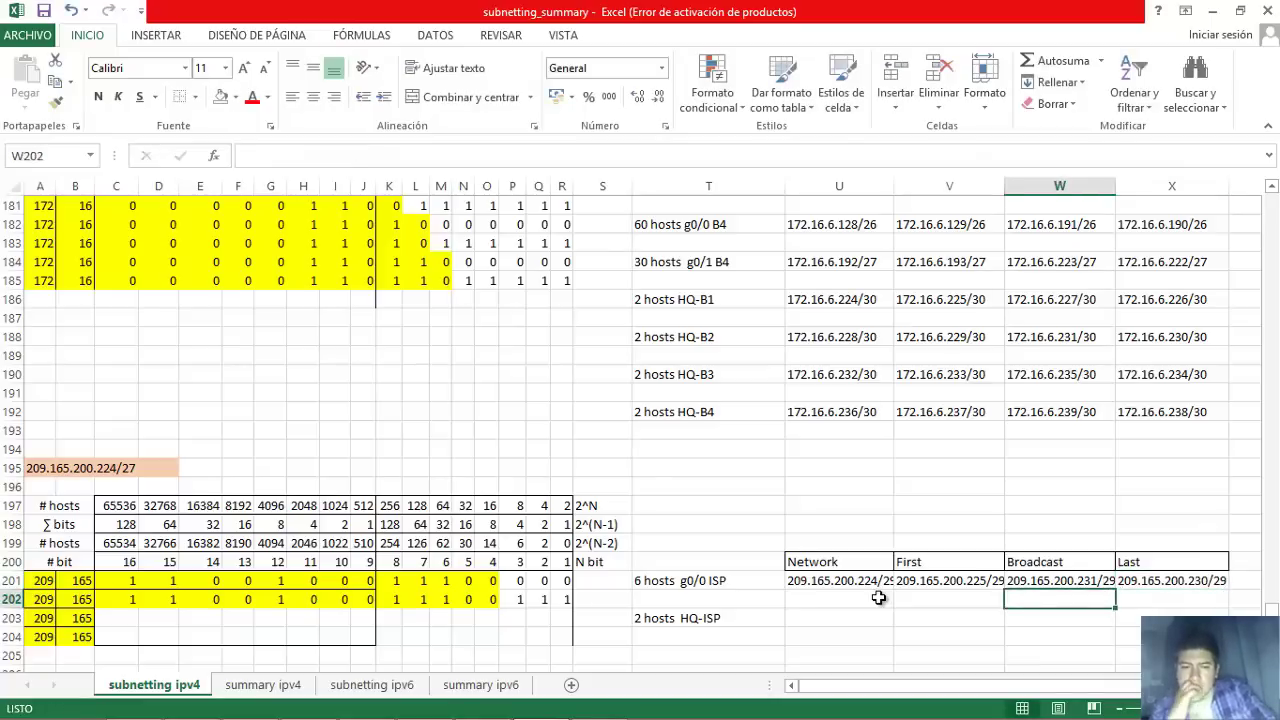
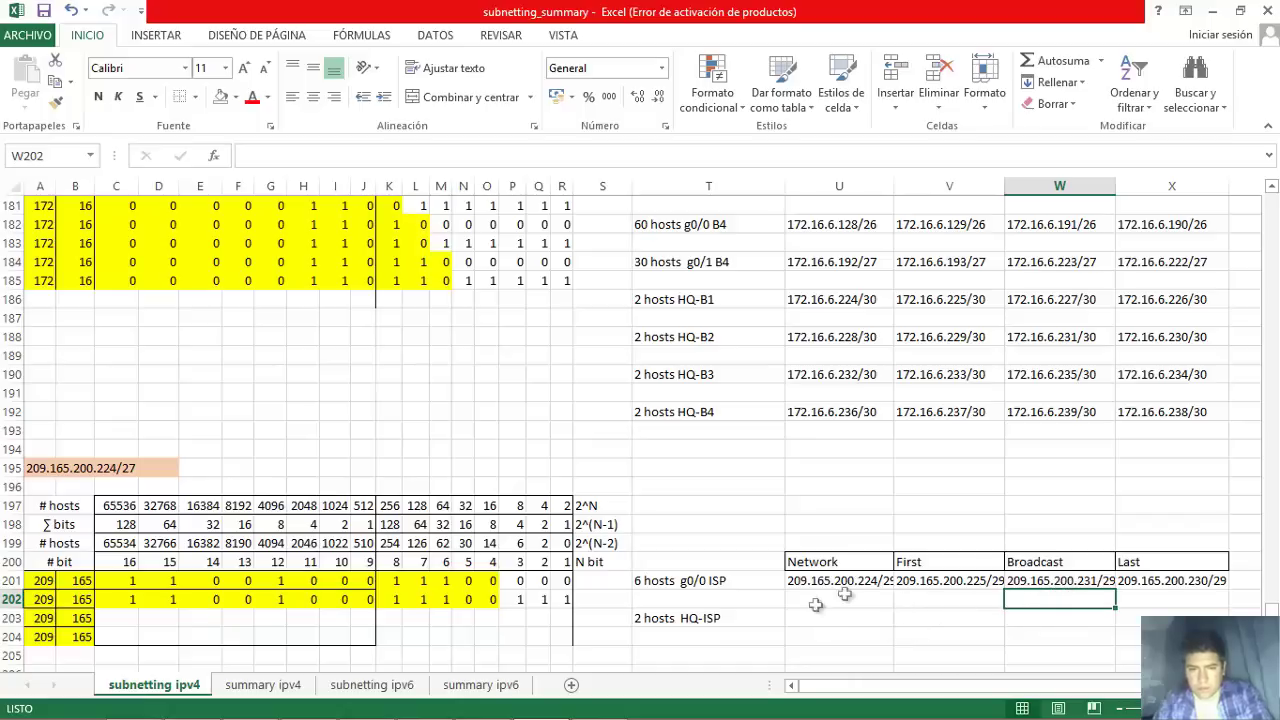
Copy the g0/0 ISP Broadcast address from W201 into the HQ-ISP address cells U203:X203.
{"action": "left_click", "coordinate": [1050, 579]}
{"action": "key", "text": "ctrl+c"}
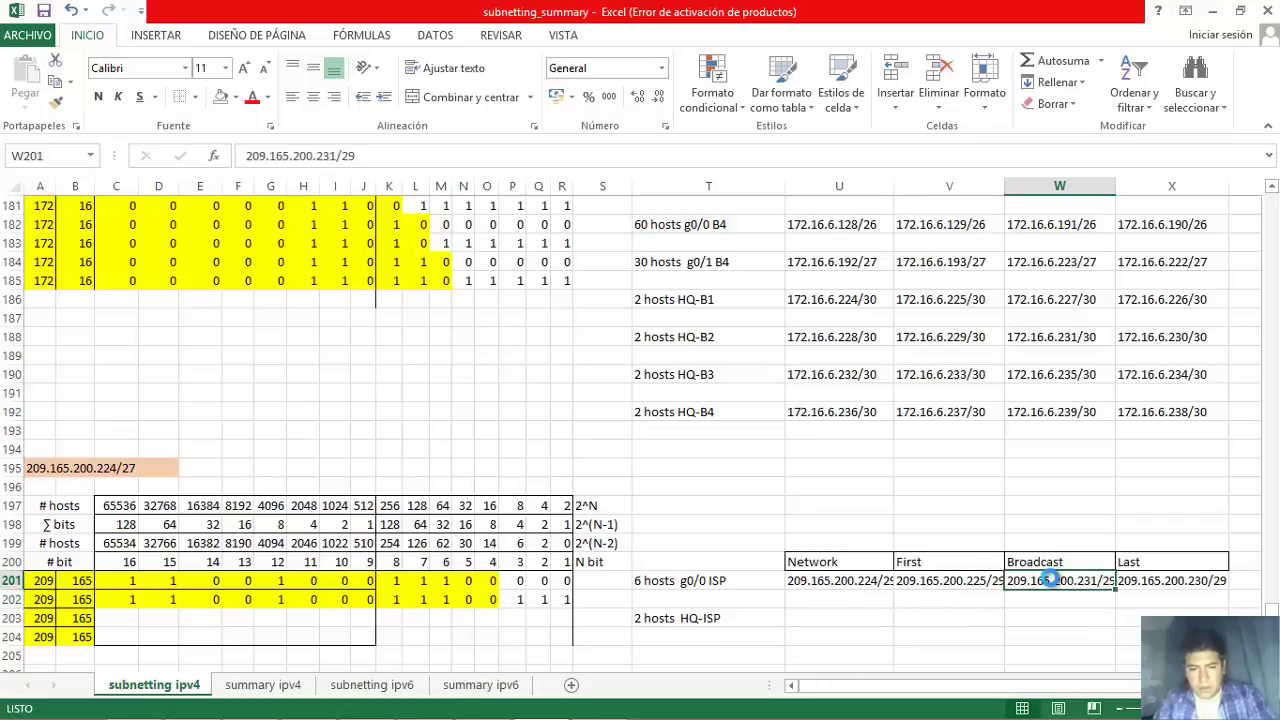
{"action": "left_click", "coordinate": [829, 617]}
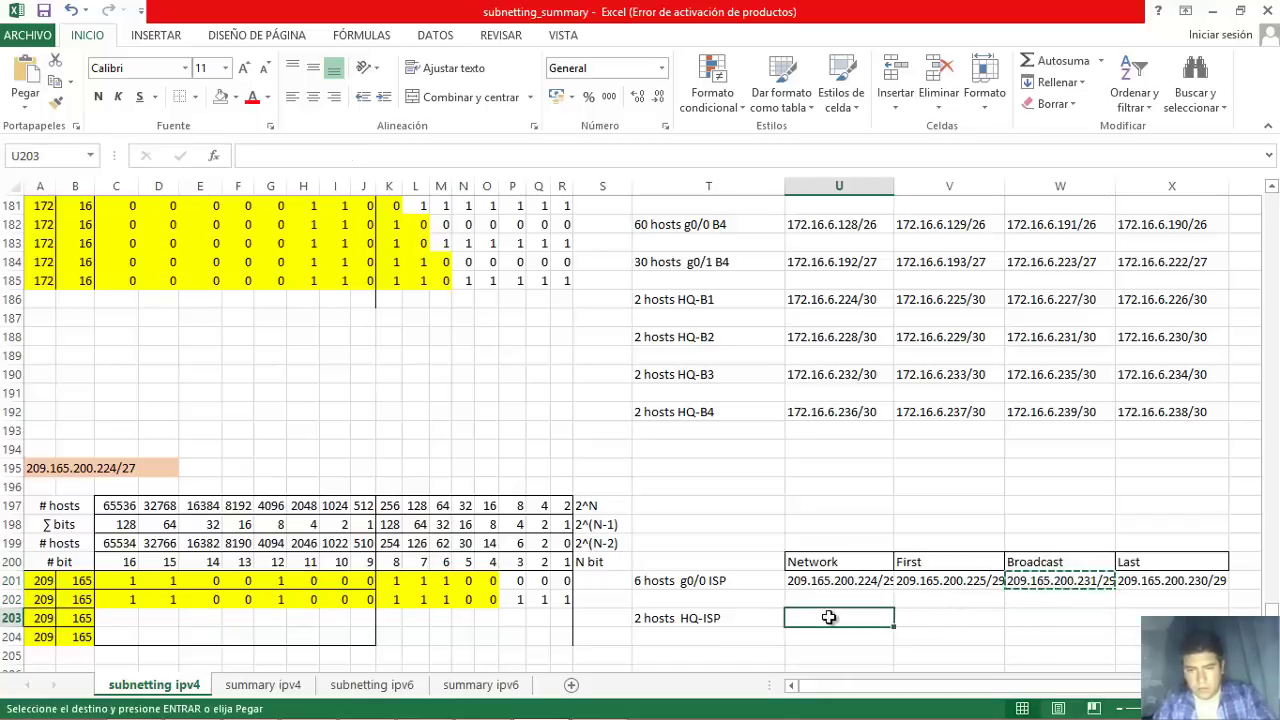
{"action": "key", "text": "ctrl+v"}
{"action": "left_click", "coordinate": [960, 618]}
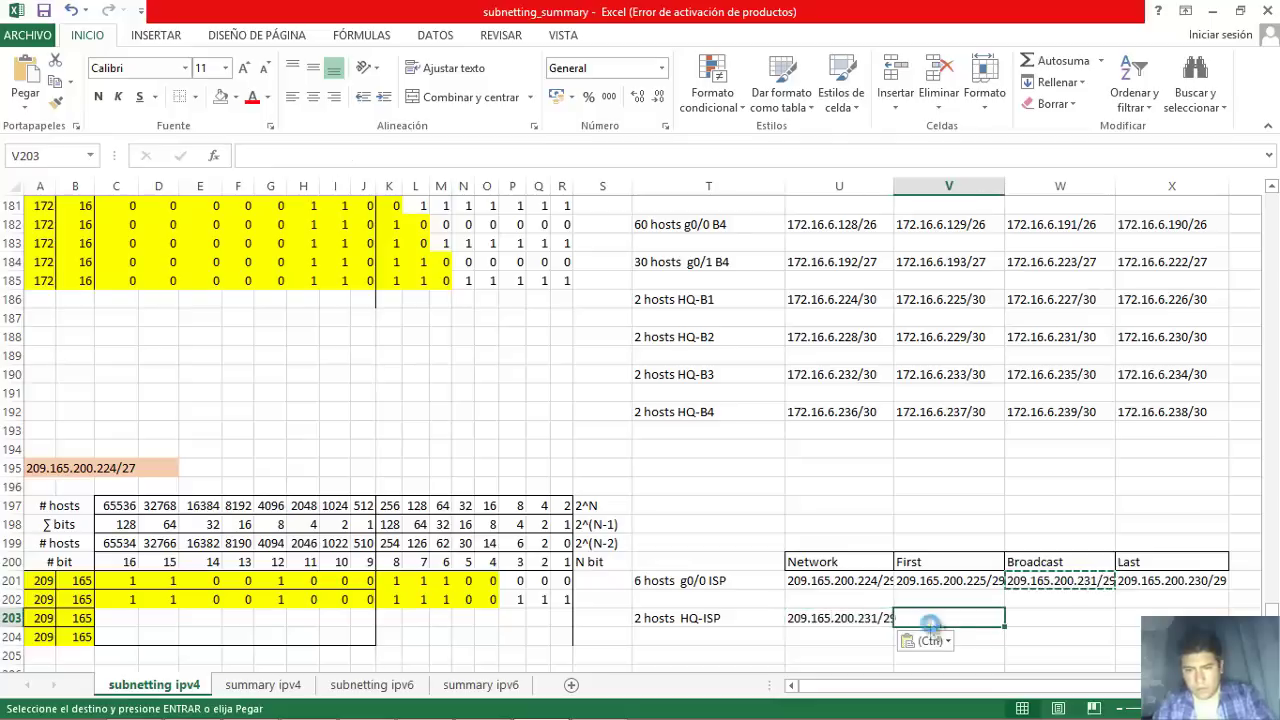
{"action": "key", "text": "ctrl+v"}
{"action": "left_click", "coordinate": [1063, 615]}
{"action": "key", "text": "ctrl+v"}
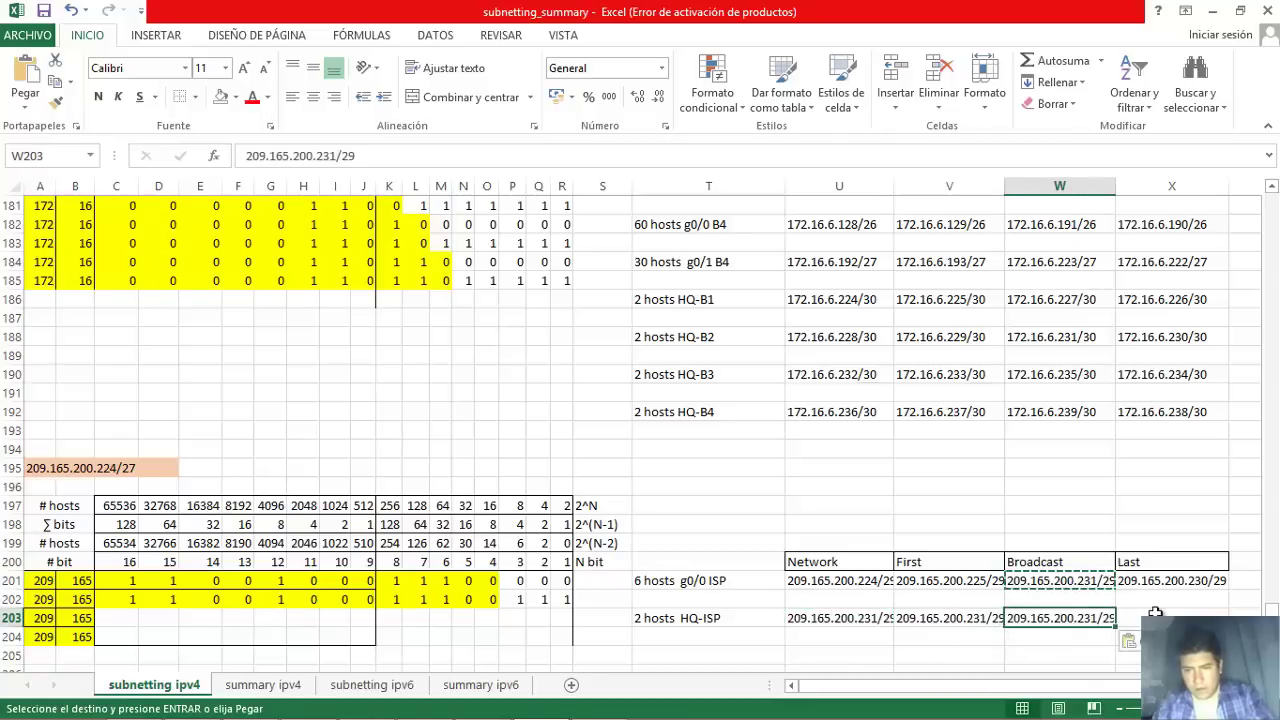
{"action": "left_click", "coordinate": [1155, 614]}
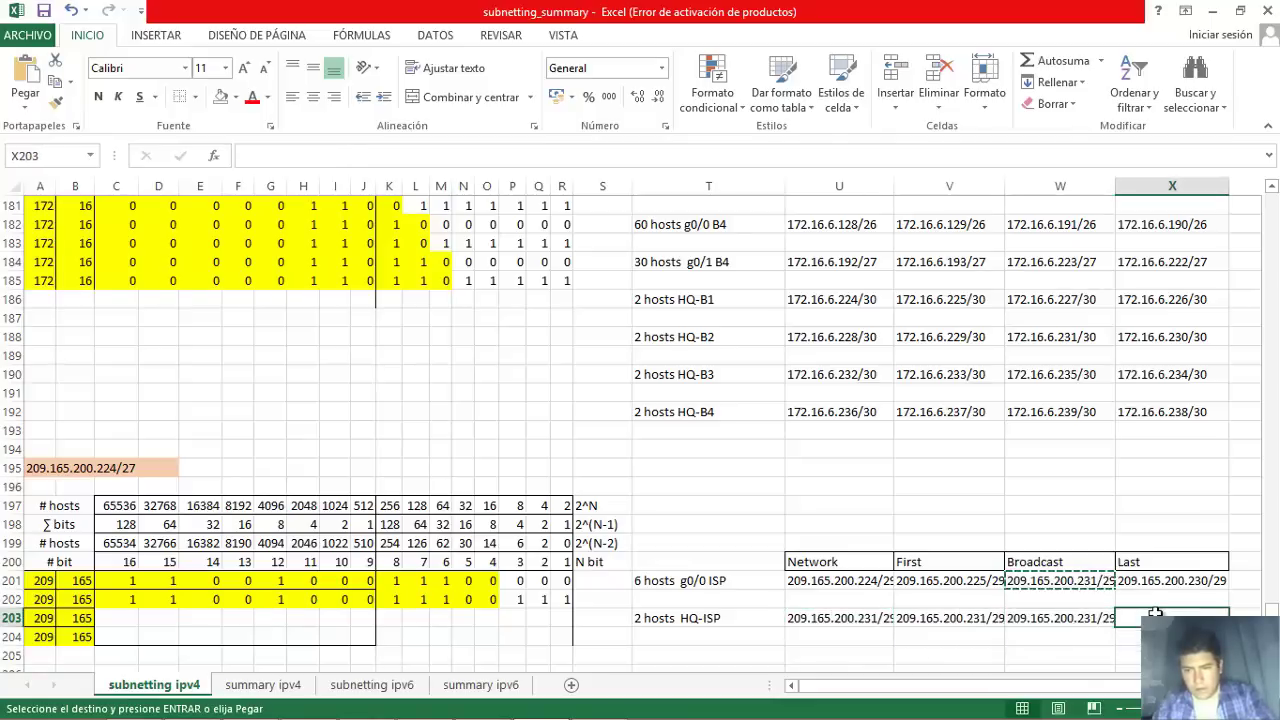
Change the HQ-ISP Network address in U203 to 209.165.200.232/30.
{"action": "double_click", "coordinate": [878, 618]}
{"action": "key", "text": "BackSpace"}
{"action": "type", "text": "2"}
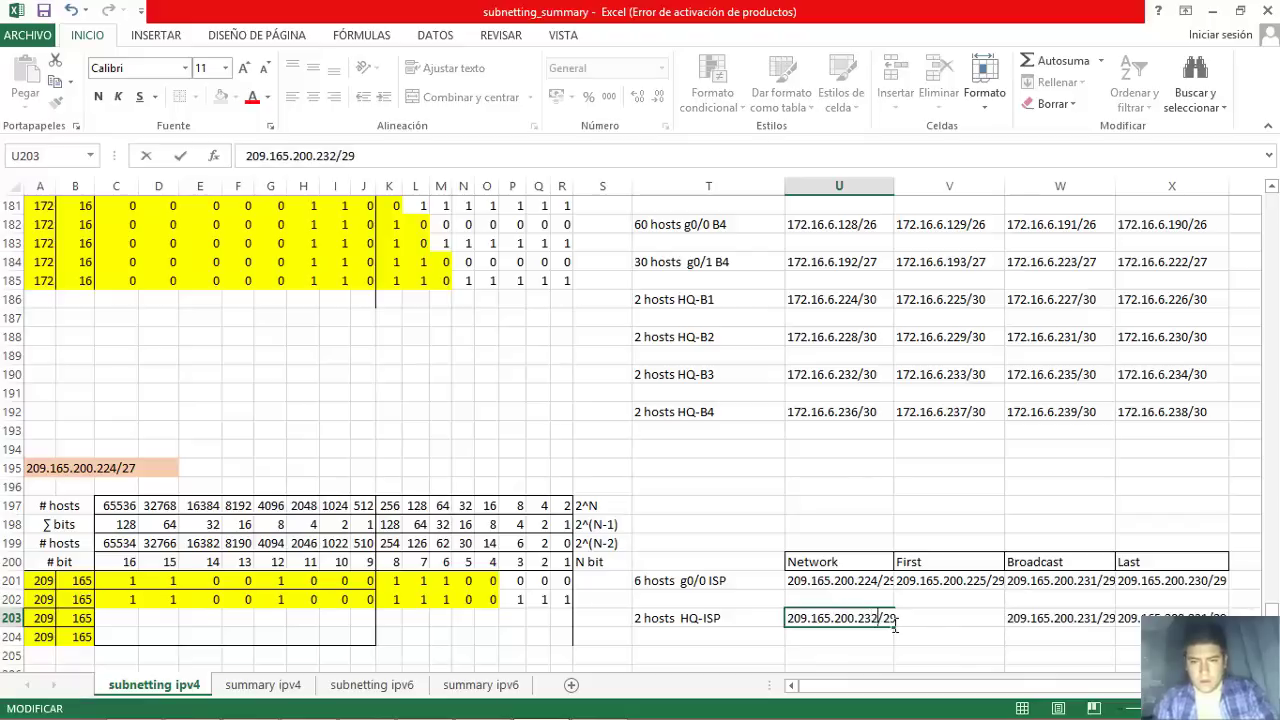
{"action": "key", "text": "BackSpace"}
{"action": "key", "text": "BackSpace"}
{"action": "type", "text": "30"}
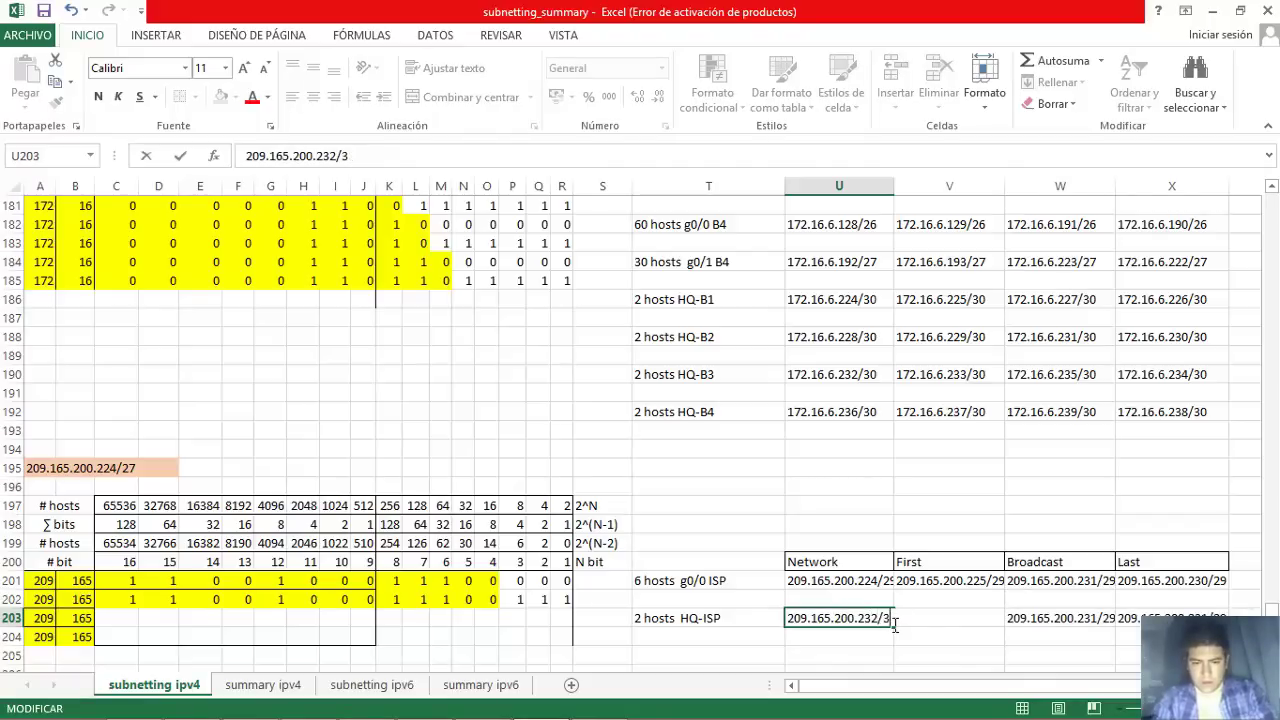
{"action": "left_click", "coordinate": [897, 621]}
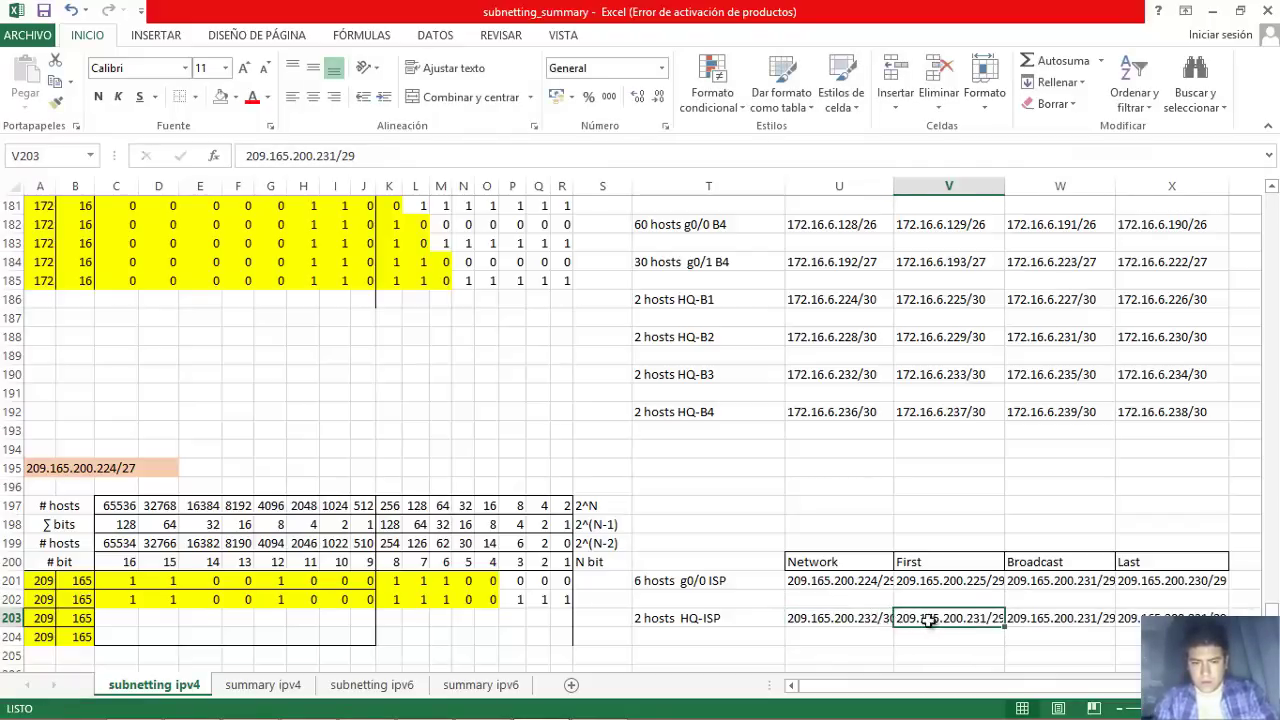
Change the HQ-ISP First address in V203 to 209.165.200.233/30.
{"action": "double_click", "coordinate": [986, 628]}
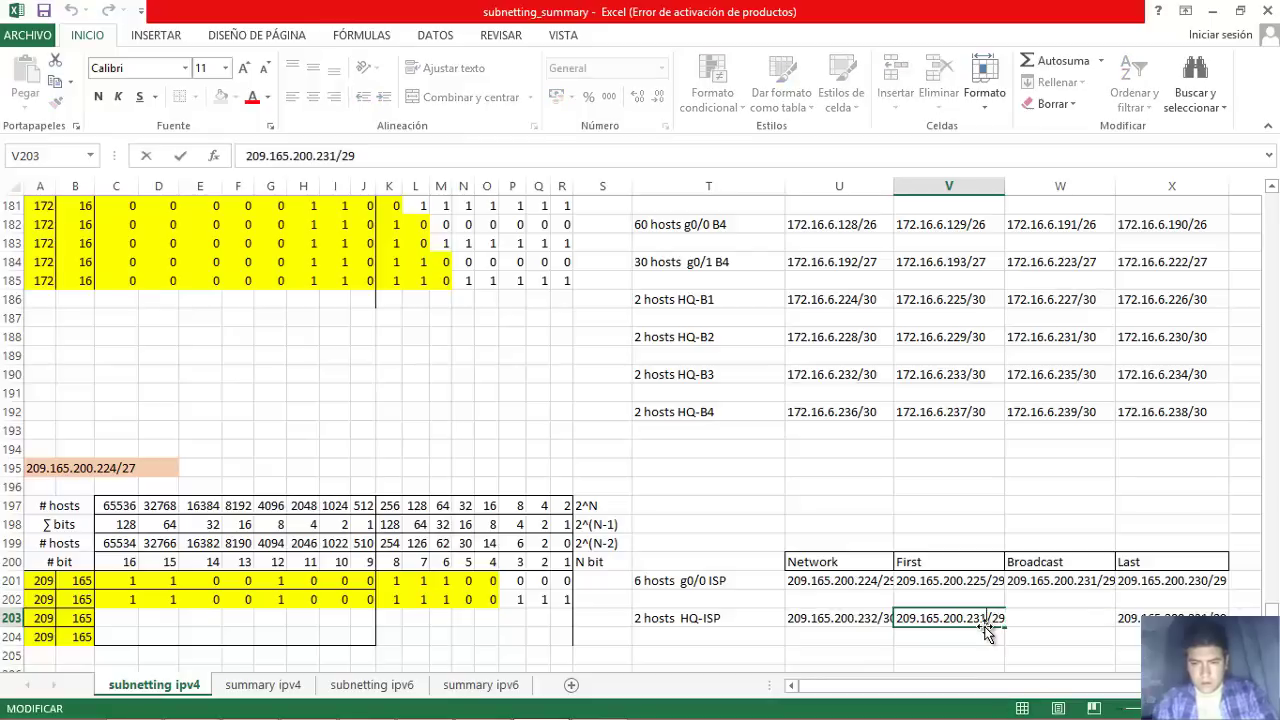
{"action": "key", "text": "BackSpace"}
{"action": "key", "text": "BackSpace"}
{"action": "type", "text": "30"}
{"action": "key", "text": "Tab"}
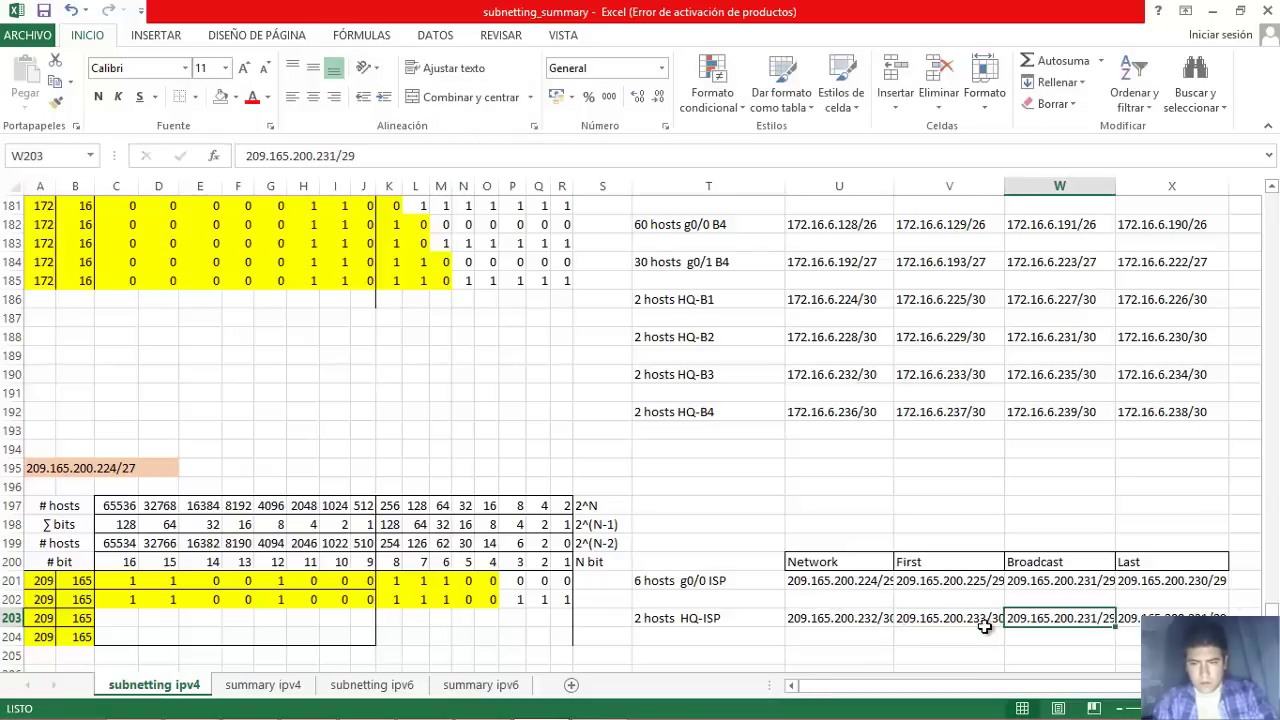
Change the HQ-ISP Last address in X203 to 209.165.200.234/30.
{"action": "key", "text": "Tab"}
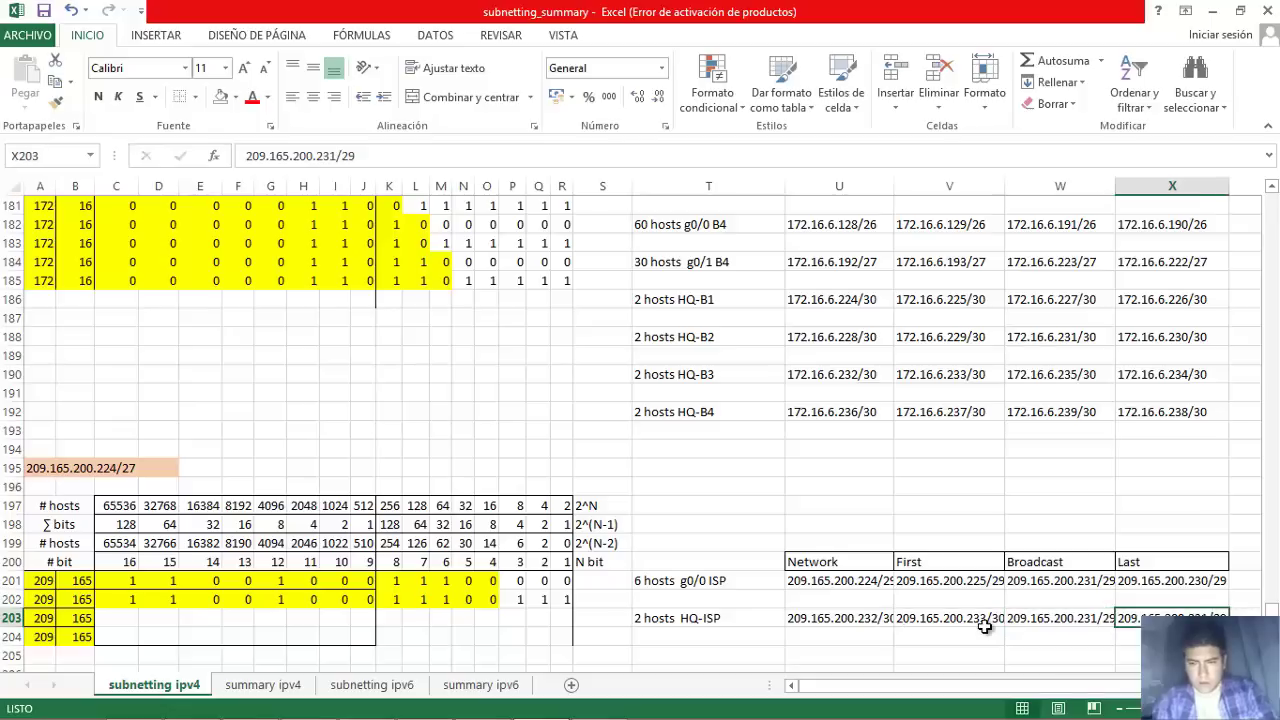
{"action": "key", "text": "F2"}
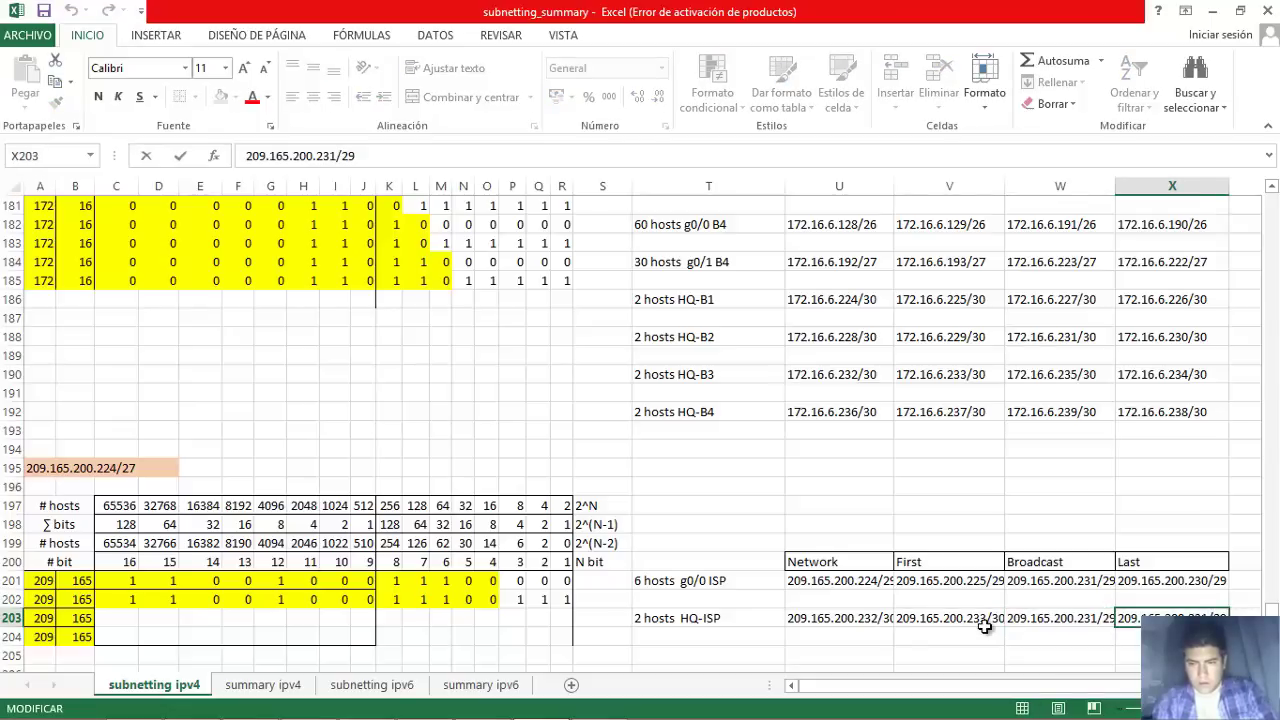
{"action": "key", "text": "BackSpace"}
{"action": "type", "text": "4"}
{"action": "key", "text": "BackSpace"}
{"action": "key", "text": "BackSpace"}
{"action": "type", "text": "30"}
{"action": "key", "text": "Return"}
Change the HQ-ISP Broadcast address in W203 to 209.165.200.235/30.
{"action": "key", "text": "Up"}
{"action": "key", "text": "Left"}
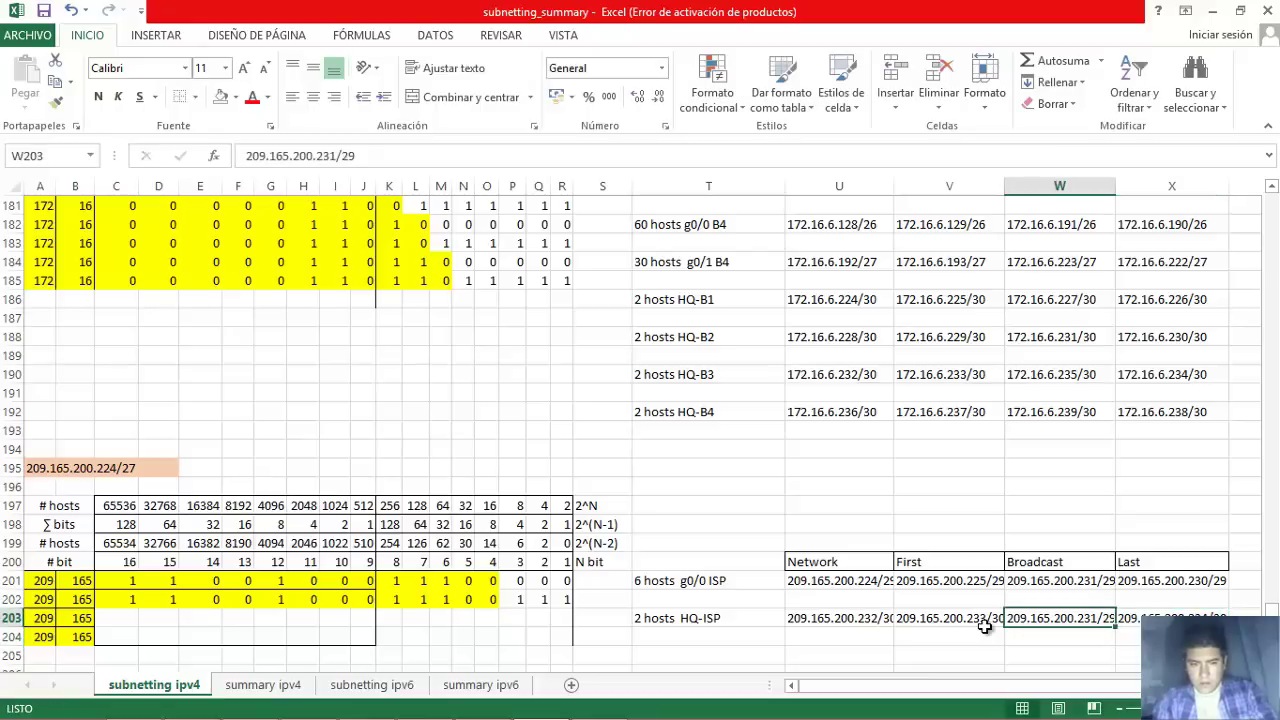
{"action": "key", "text": "F2"}
{"action": "key", "text": "BackSpace"}
{"action": "type", "text": "5"}
{"action": "key", "text": "BackSpace"}
{"action": "key", "text": "BackSpace"}
{"action": "type", "text": "30"}
{"action": "key", "text": "Return"}
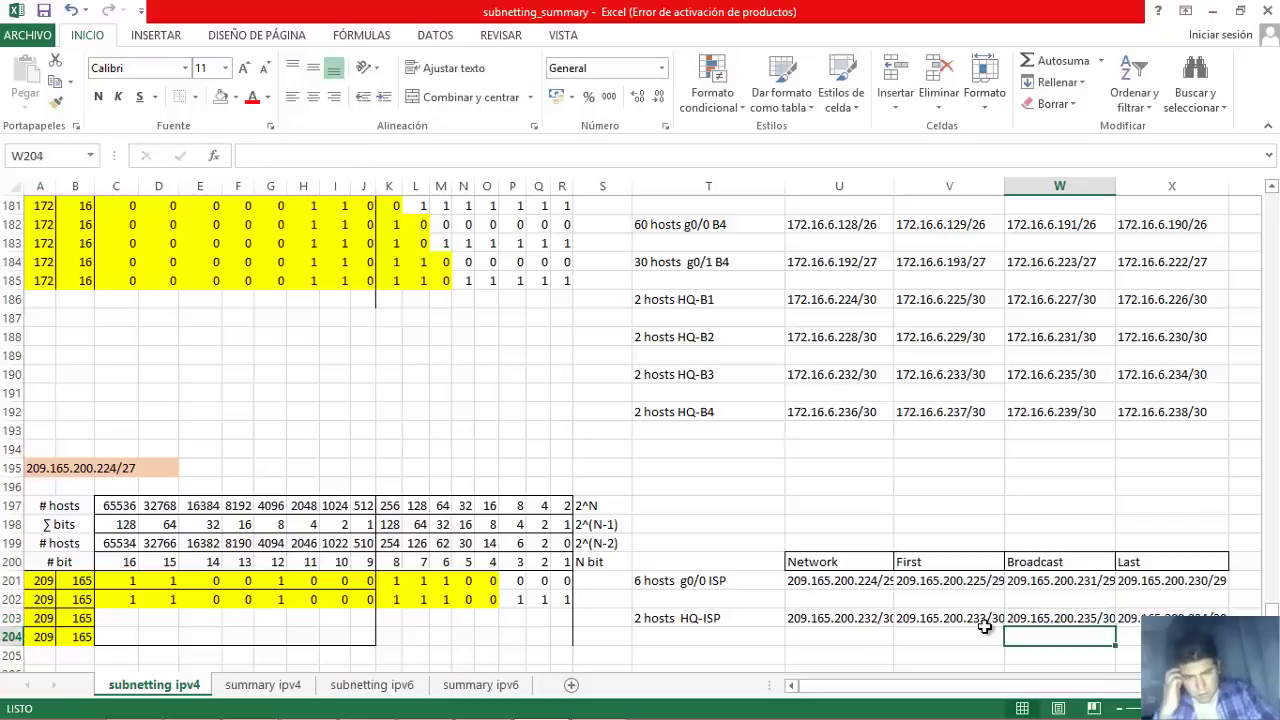
{"action": "left_click", "coordinate": [655, 615]}
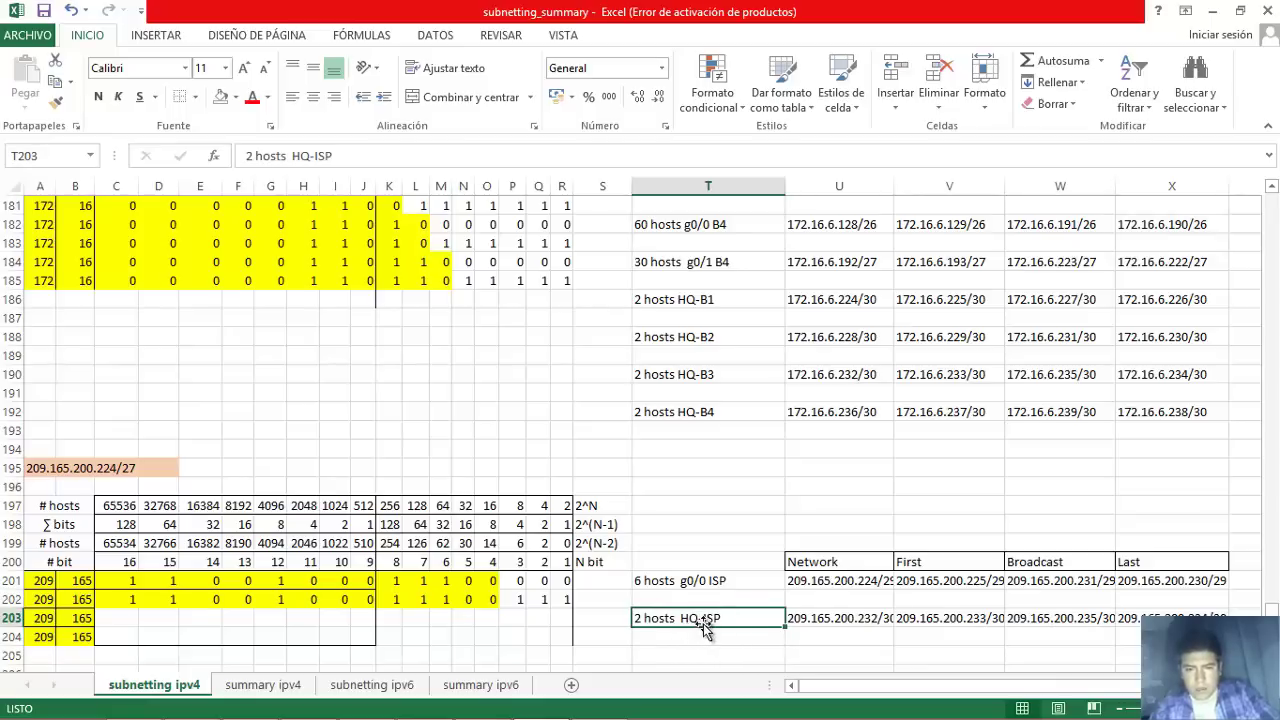
{"action": "left_click", "coordinate": [848, 644]}
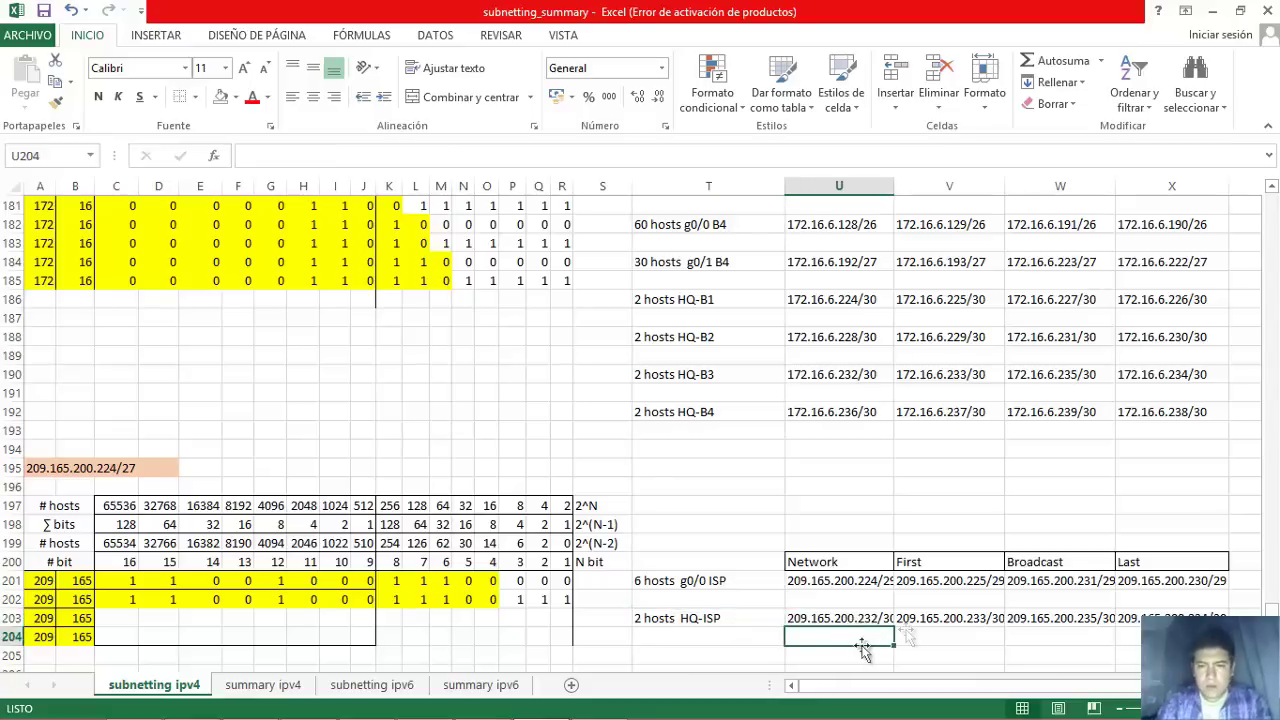
Arrange the Excel subnetting workbook on one half of the screen beside the Cisco Packet Tracer topology.
{"action": "scroll", "coordinate": [640, 430], "scroll_direction": "up", "scroll_amount": 2}
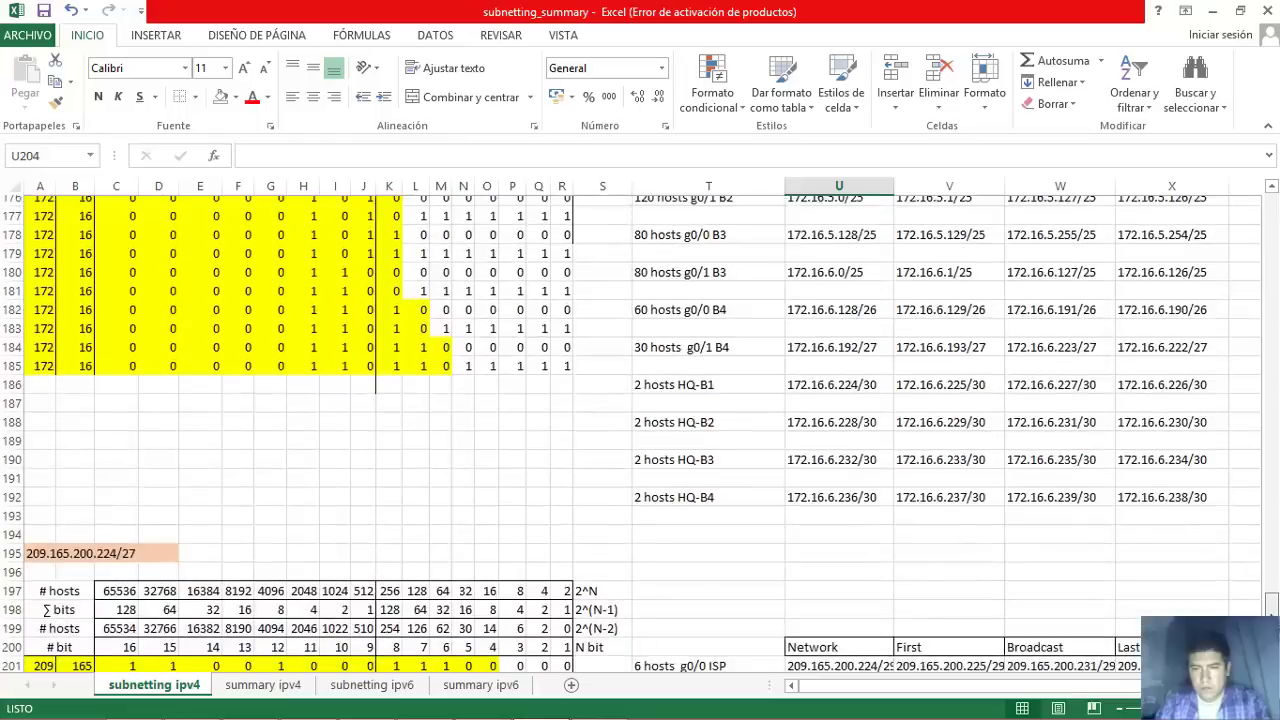
{"action": "scroll", "coordinate": [640, 430], "scroll_direction": "down", "scroll_amount": 1}
{"action": "scroll", "coordinate": [1195, 268], "scroll_direction": "up", "scroll_amount": 5}
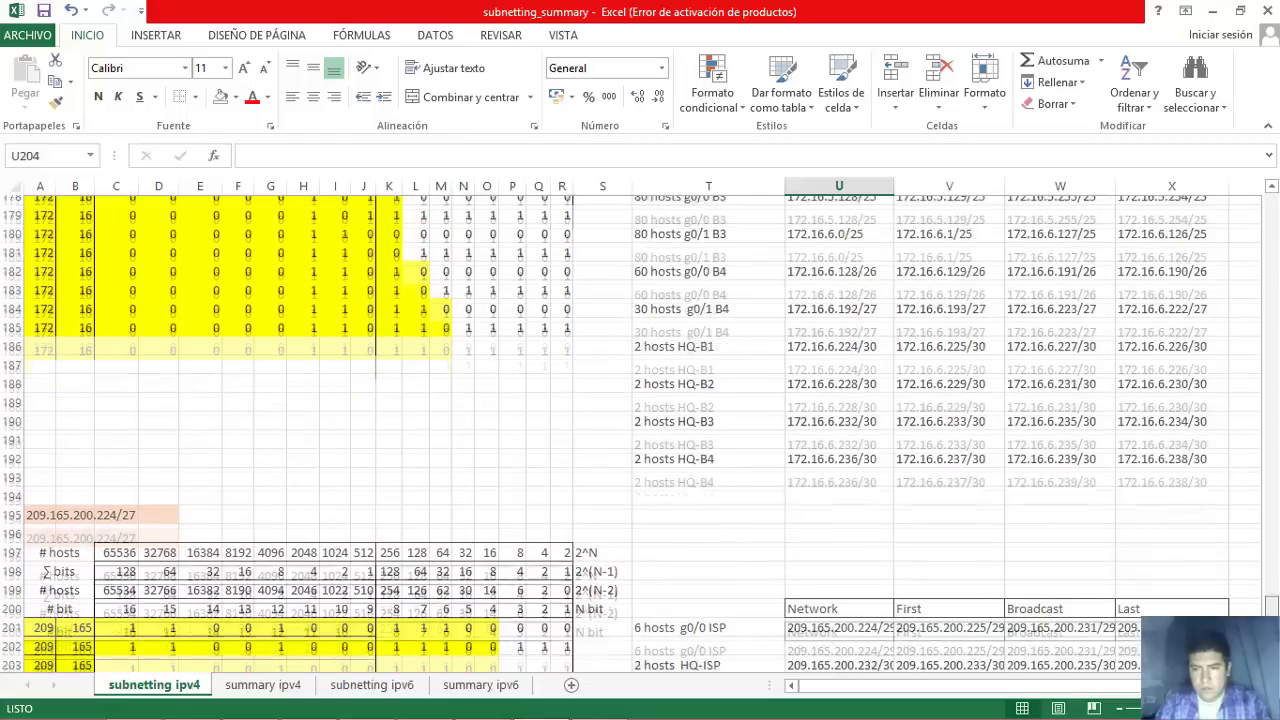
{"action": "double_click", "coordinate": [1100, 18]}
{"action": "left_click_drag", "start_coordinate": [1068, 686], "coordinate": [1072, 686]}
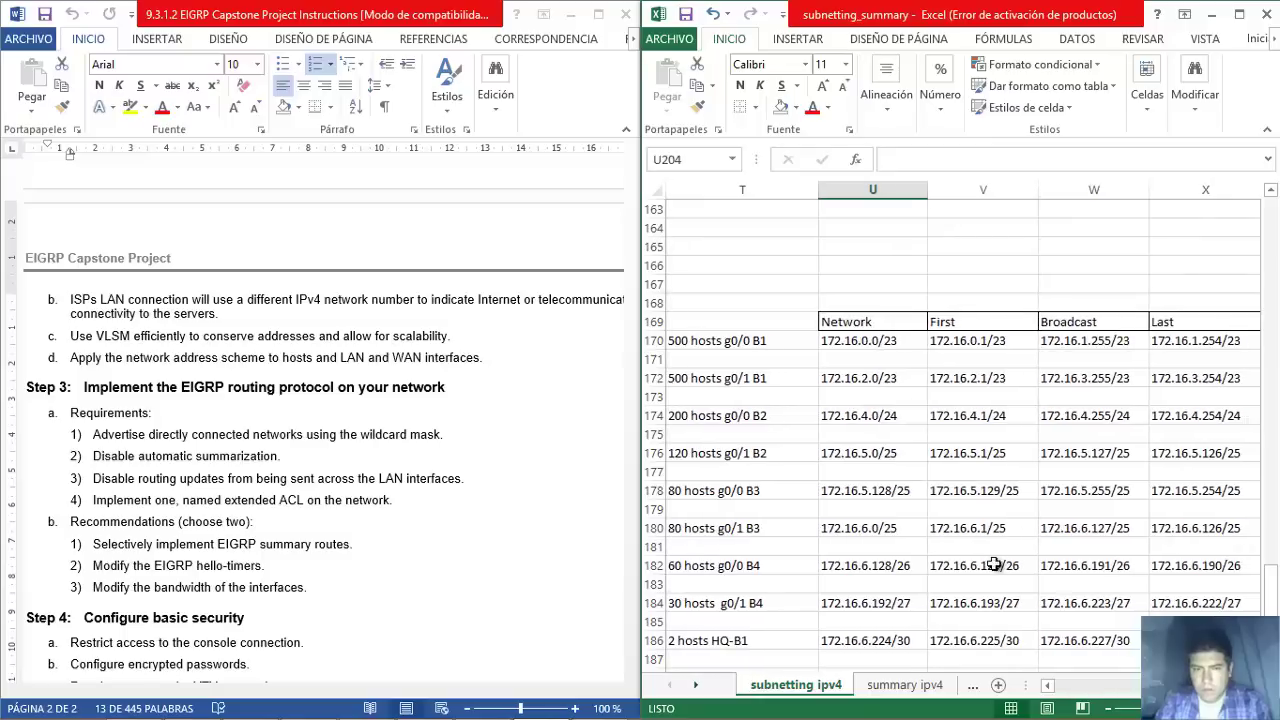
{"action": "left_click", "coordinate": [482, 710]}
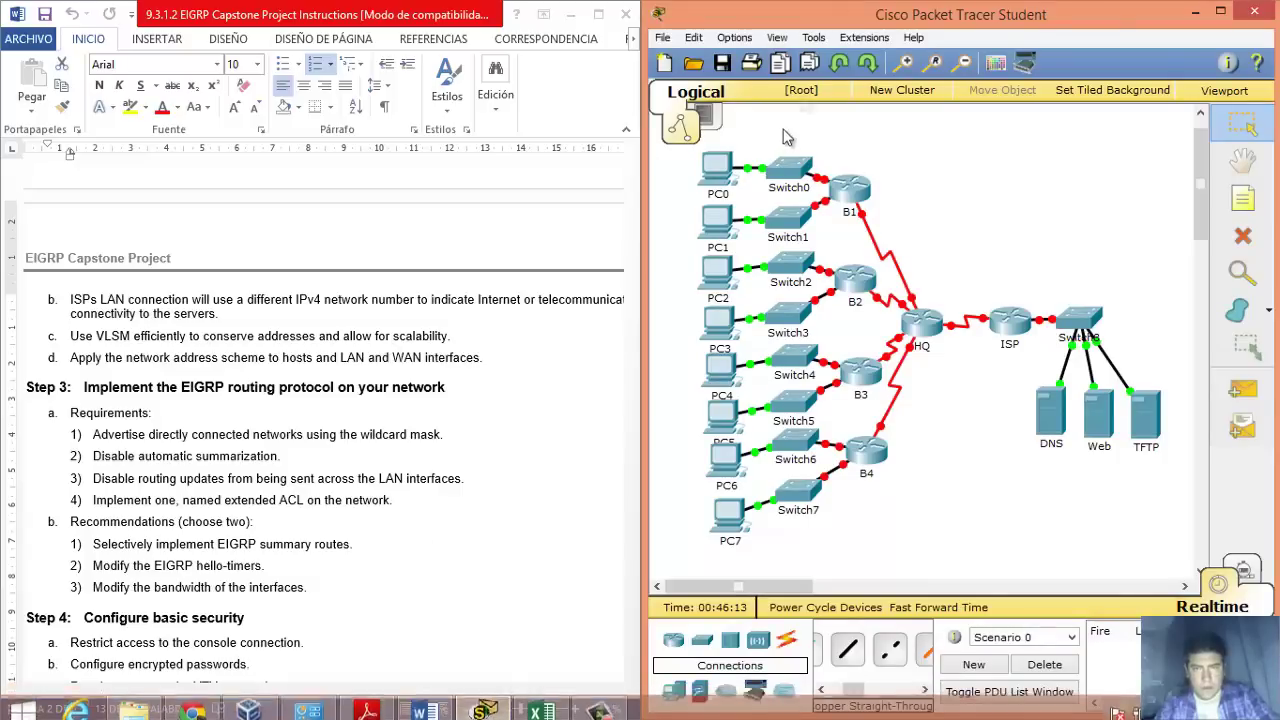
{"action": "left_click", "coordinate": [533, 704]}
{"action": "left_click_drag", "start_coordinate": [822, 12], "coordinate": [2, 130]}
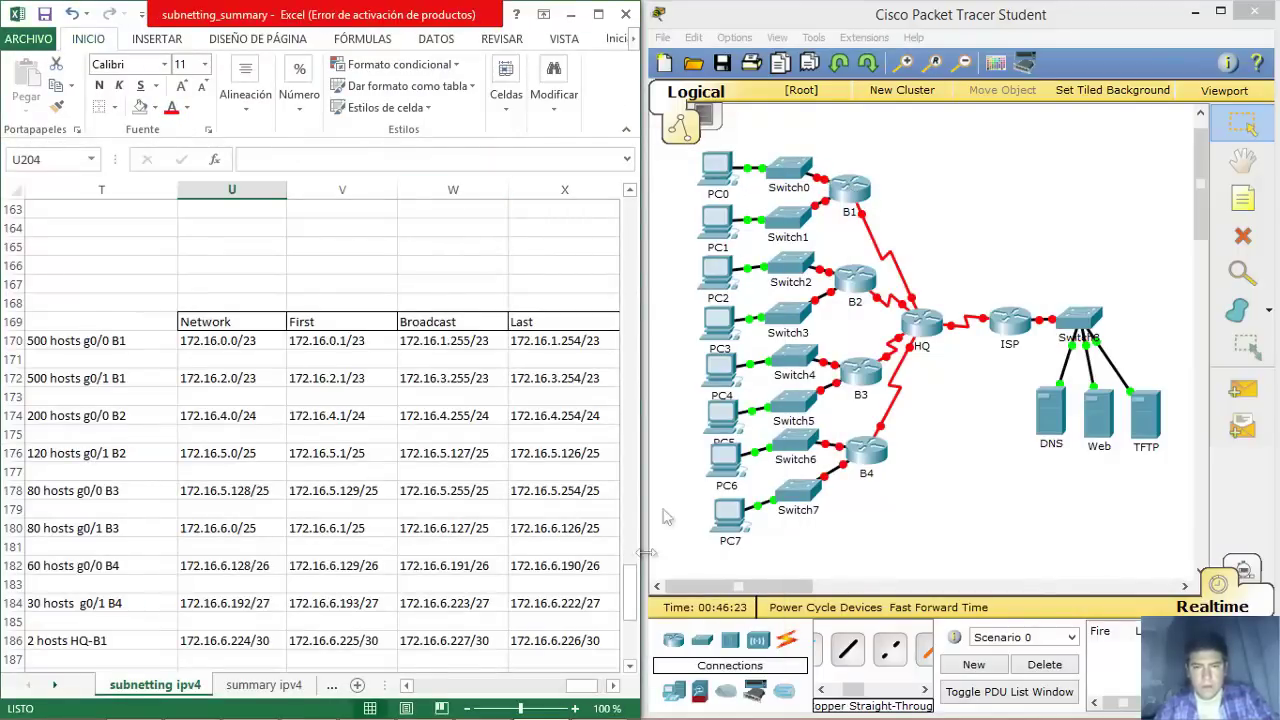
Select the 500 hosts g0/0 B1 address row T170:X170, and open router B1's command line interface in Packet Tracer.
{"action": "left_click_drag", "start_coordinate": [628, 610], "coordinate": [624, 632]}
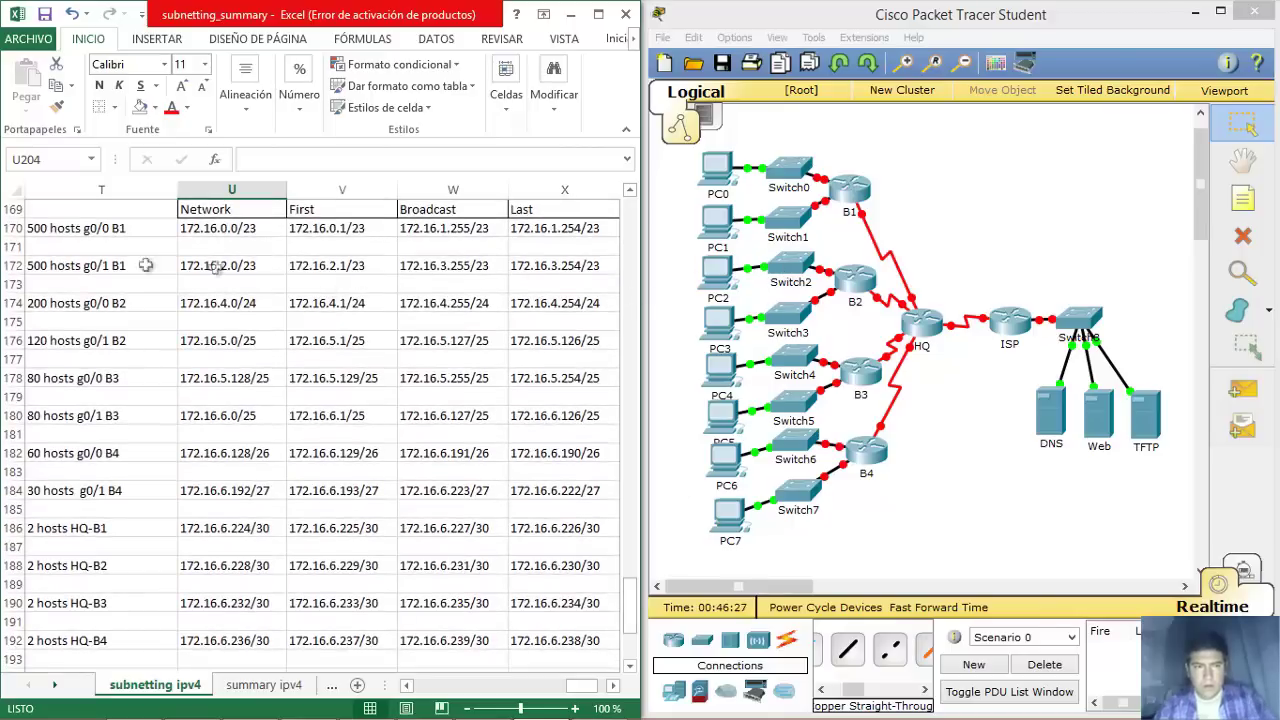
{"action": "left_click_drag", "start_coordinate": [62, 232], "coordinate": [567, 229]}
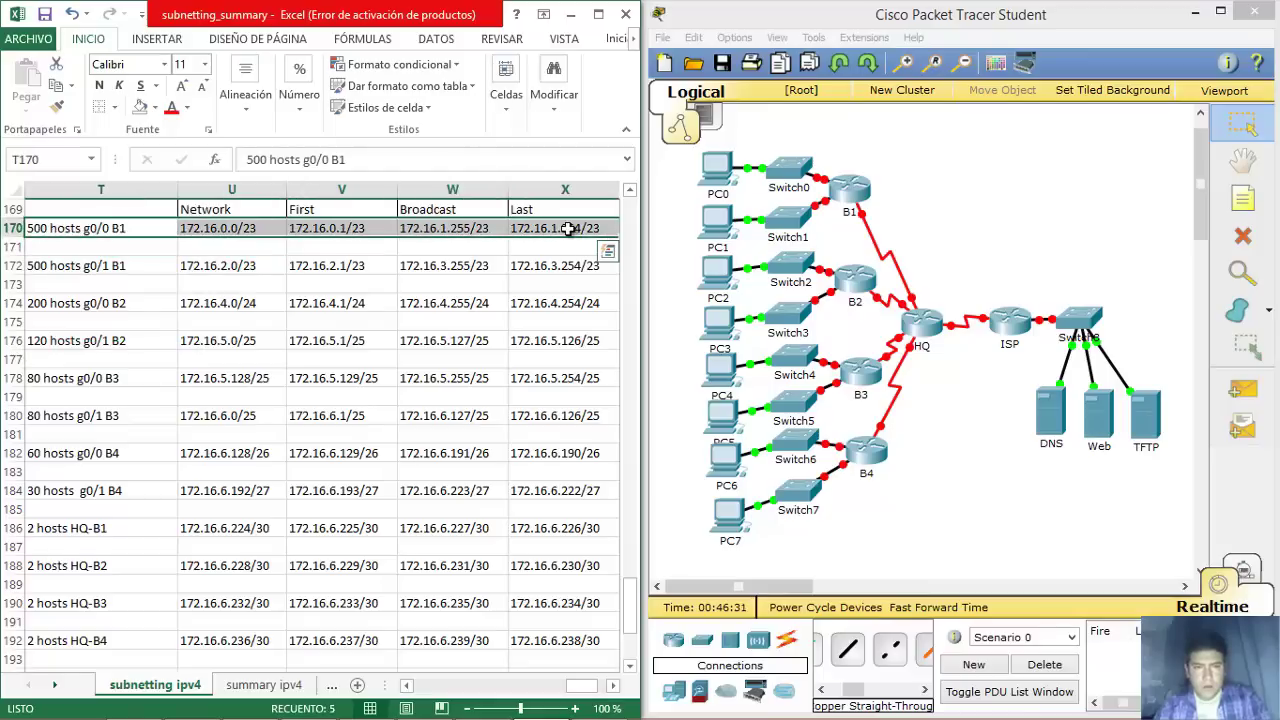
{"action": "left_click", "coordinate": [856, 197]}
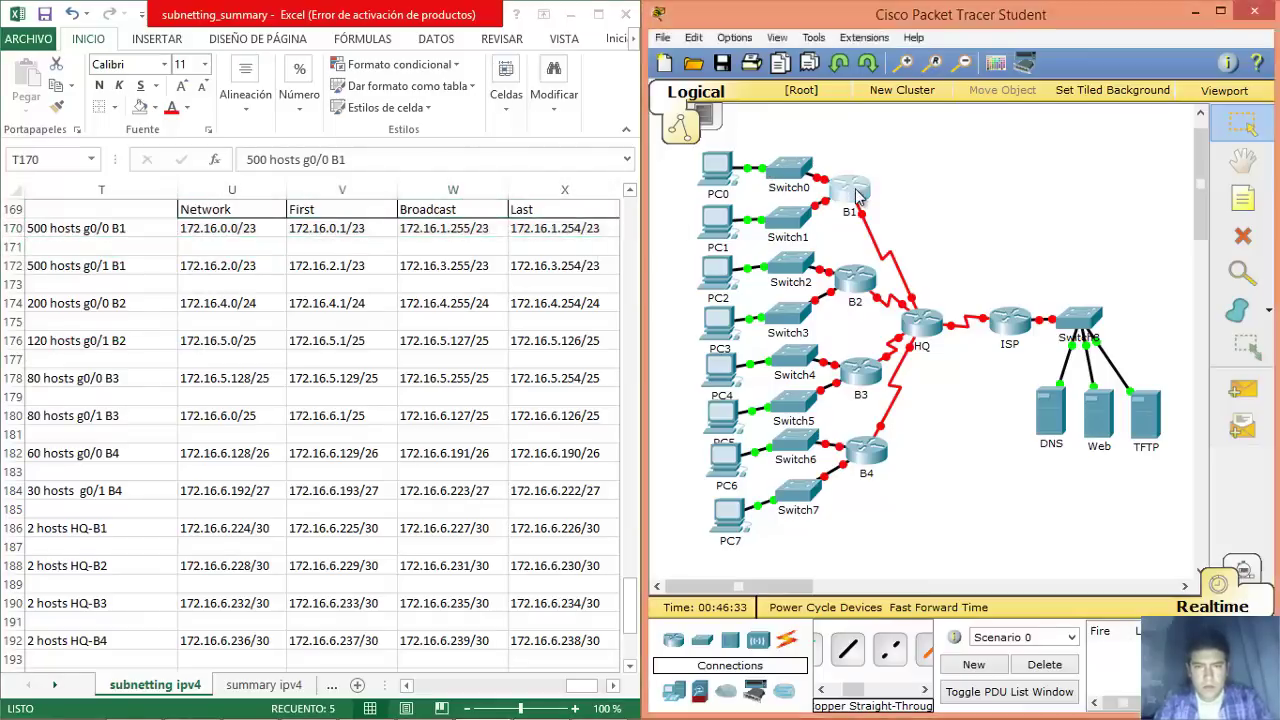
{"action": "left_click", "coordinate": [856, 196]}
{"action": "left_click_drag", "start_coordinate": [760, 122], "coordinate": [1080, 109]}
{"action": "left_click", "coordinate": [826, 137]}
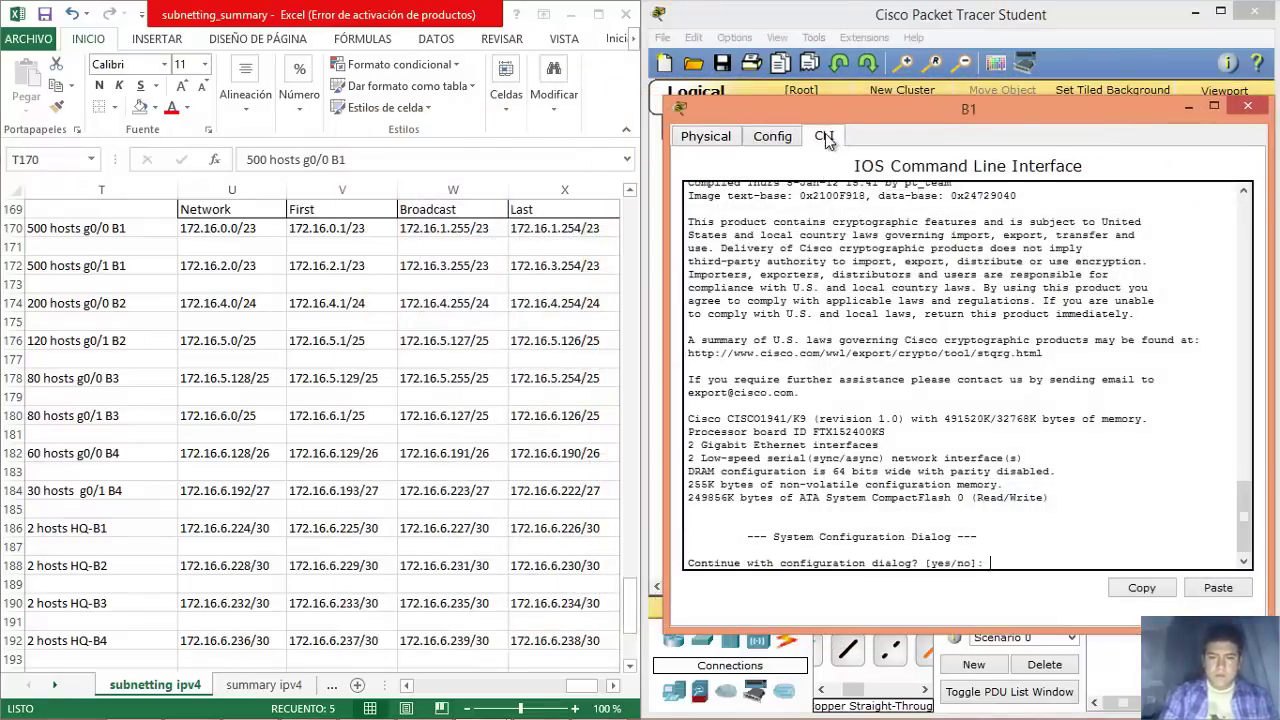
Decline router B1's initial configuration dialog and enter global configuration mode with en and conf t.
{"action": "type", "text": "no"}
{"action": "key", "text": "Return"}
{"action": "key", "text": "Return"}
{"action": "type", "text": "en"}
{"action": "key", "text": "Return"}
{"action": "type", "text": "conf t"}
{"action": "key", "text": "Return"}
Set the router's hostname to B1.
{"action": "type", "text": "hostna"}
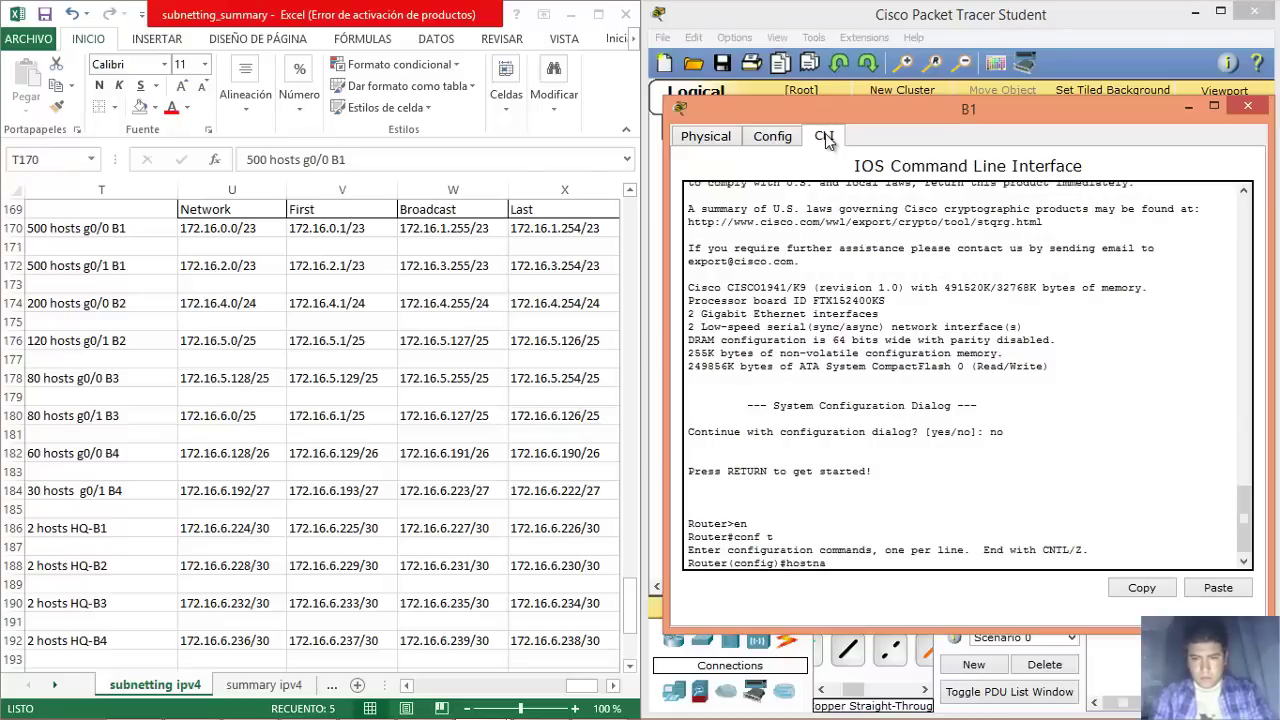
{"action": "type", "text": "me B1"}
{"action": "key", "text": "Return"}
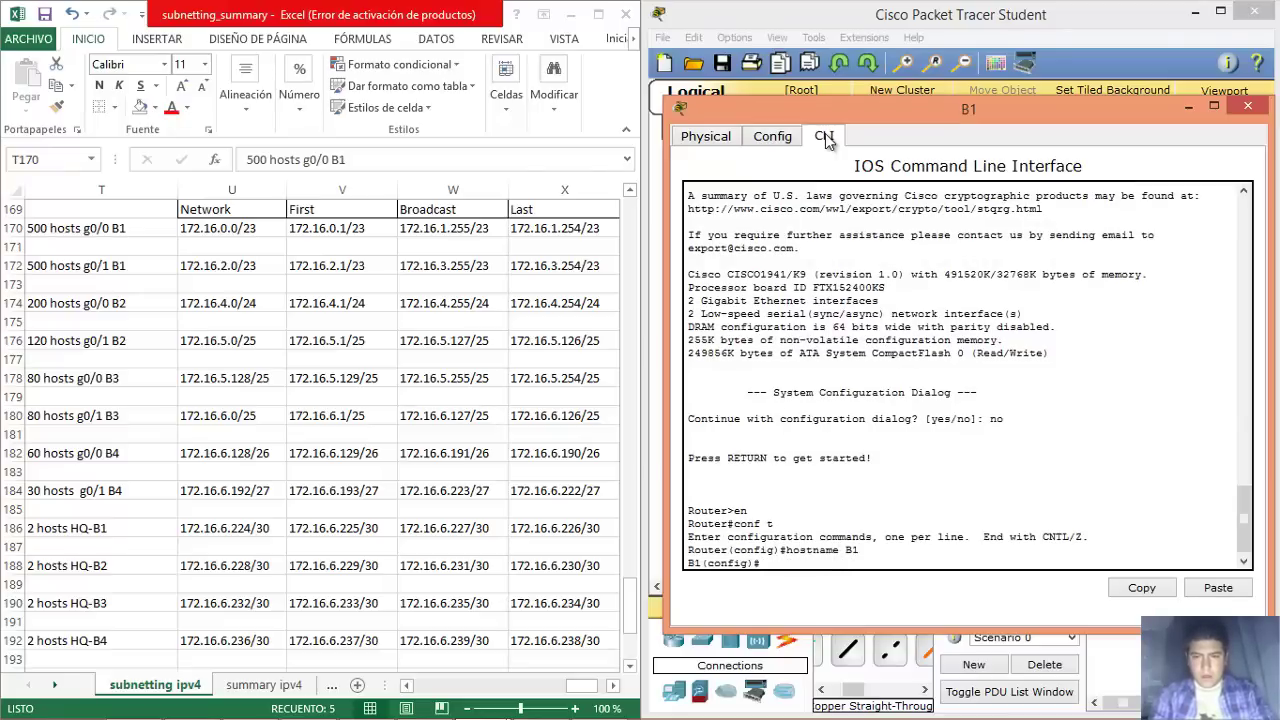
Assign IP address 172.16.0.1 with mask 255.255.254.0 to interface g0/0 on router B1.
{"action": "type", "text": "int g0/0"}
{"action": "key", "text": "Return"}
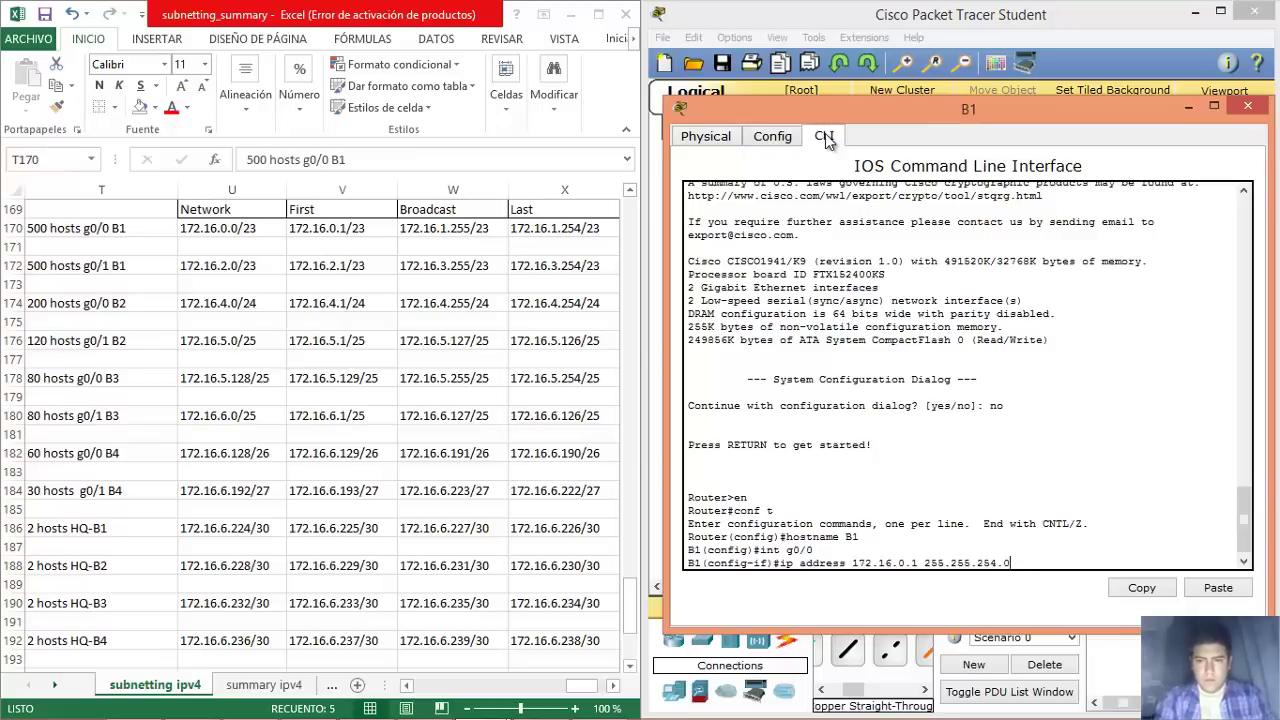
{"action": "key", "text": "Return"}
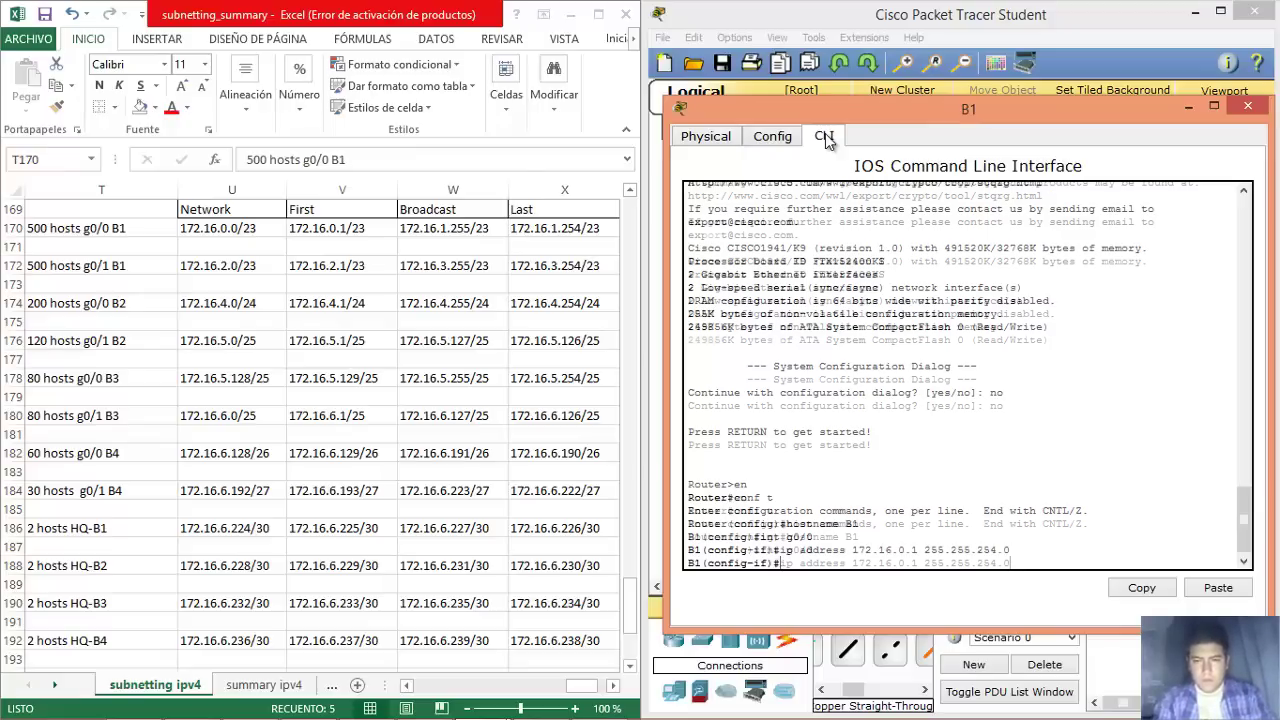
Enable the g0/0 interface on router B1 with no shut.
{"action": "type", "text": "no shut"}
{"action": "key", "text": "Return"}
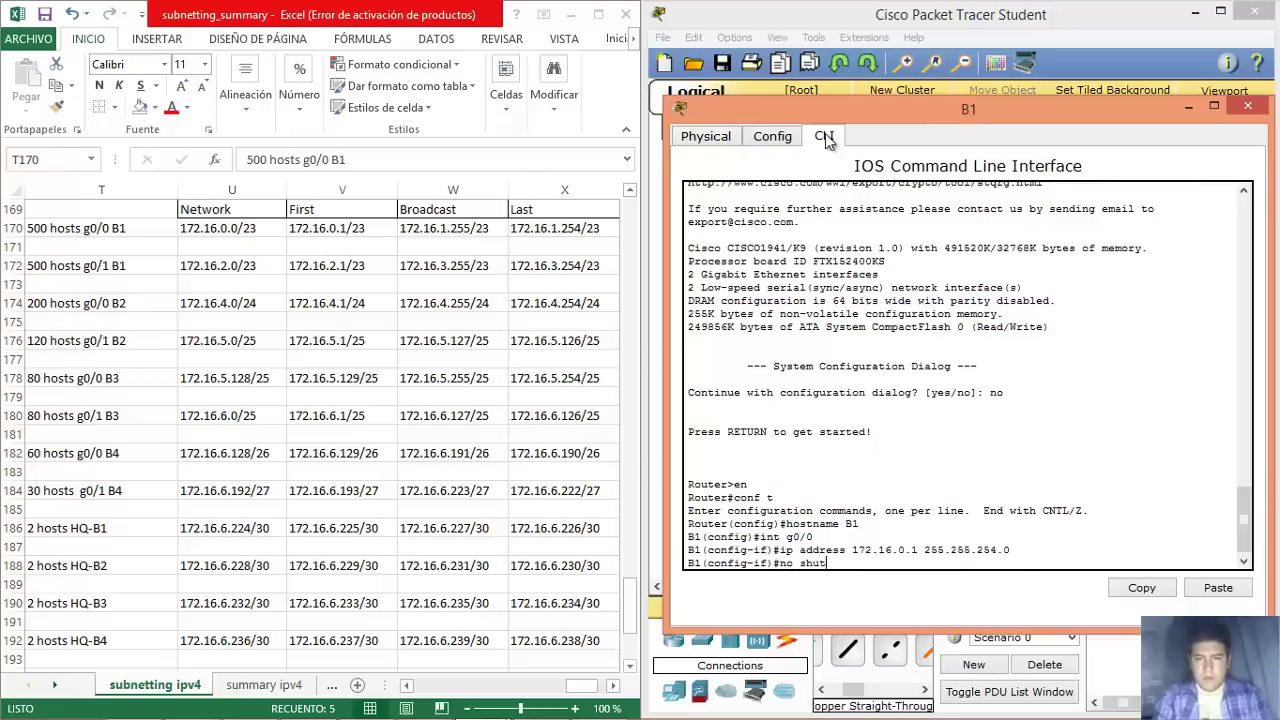
{"action": "key", "text": "Return"}
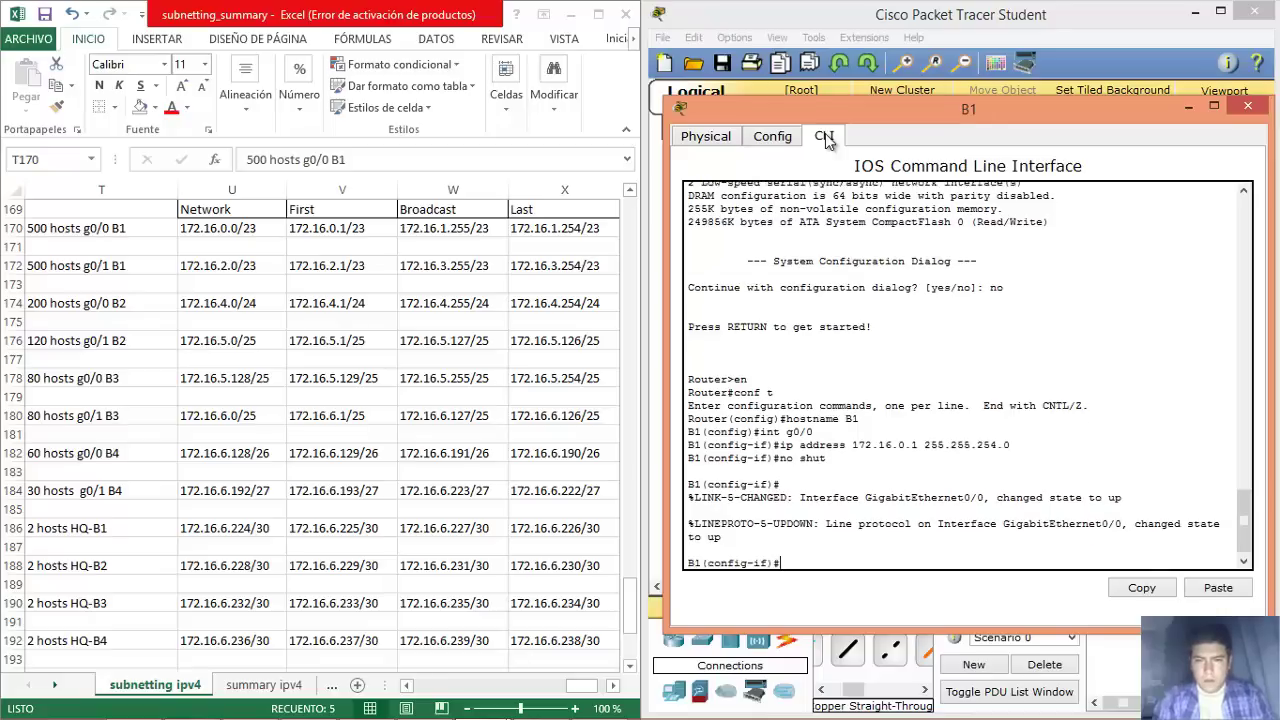
Enter configuration of interface s0/0/0 on B1 and select the HQ-B1 subnet's last address in the subnetting spreadsheet.
{"action": "type", "text": "int s0/0"}
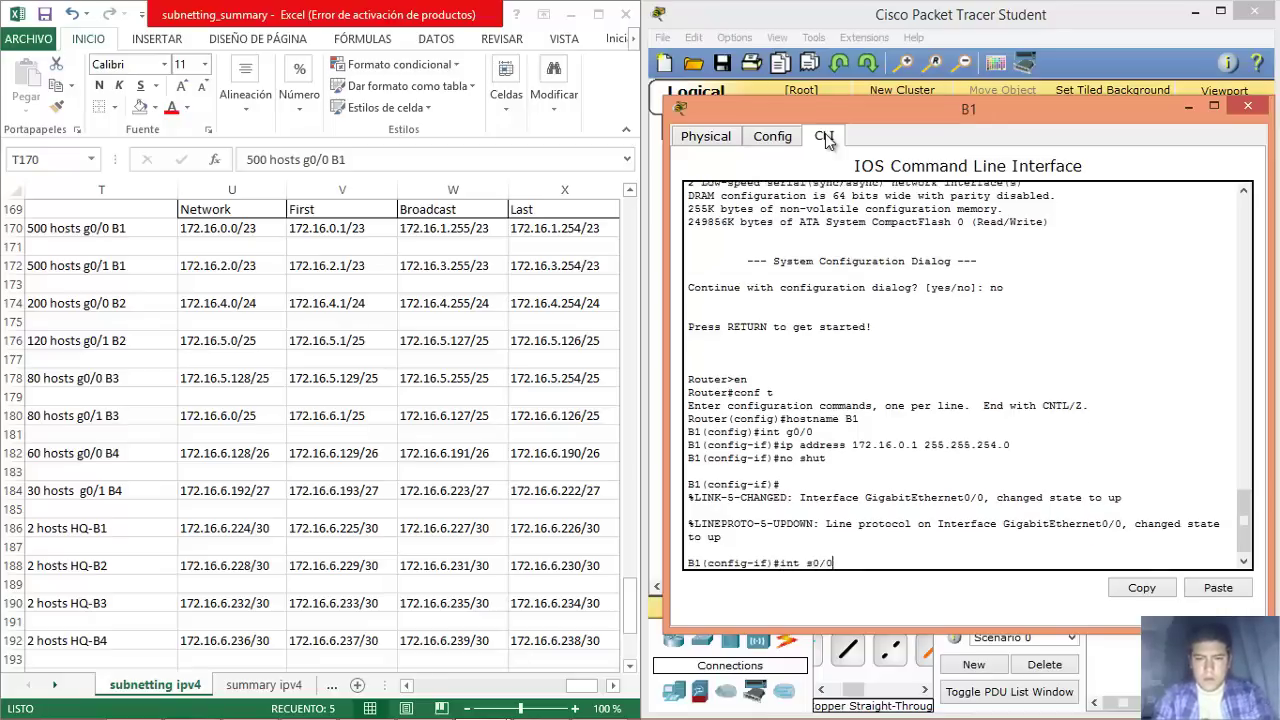
{"action": "type", "text": "/0"}
{"action": "key", "text": "Return"}
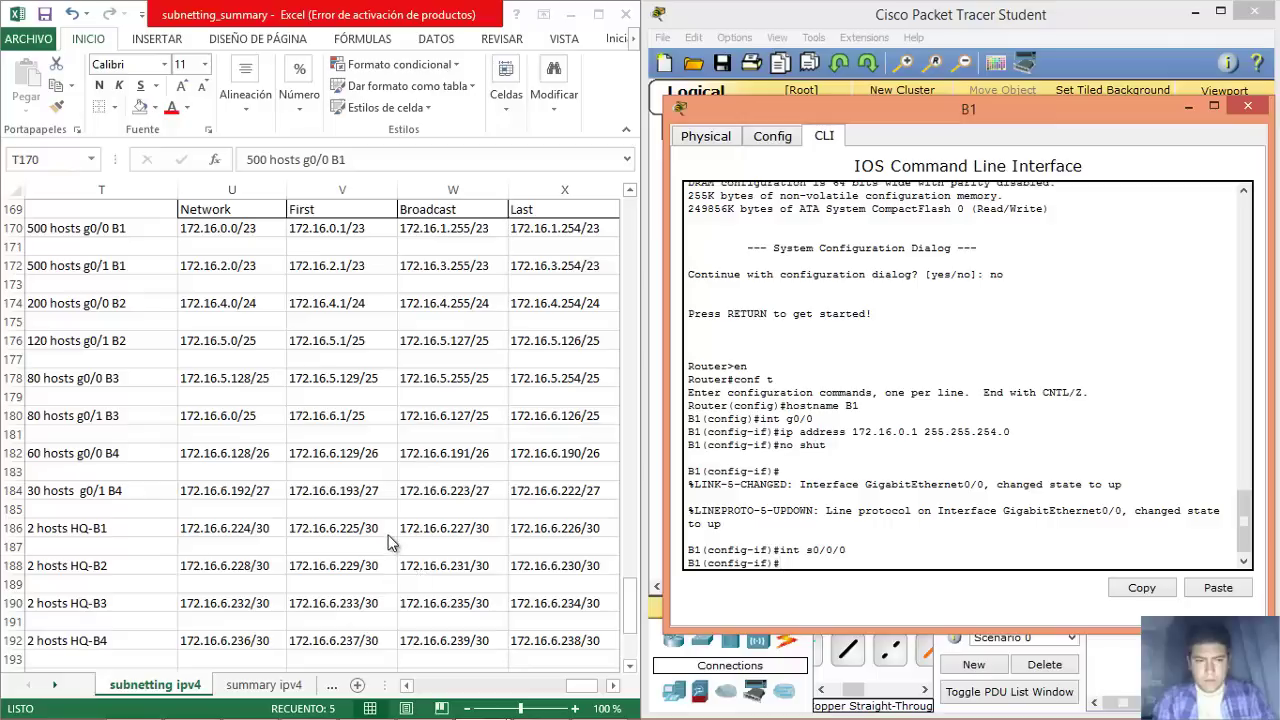
{"action": "left_click", "coordinate": [554, 531]}
{"action": "left_click", "coordinate": [551, 529]}
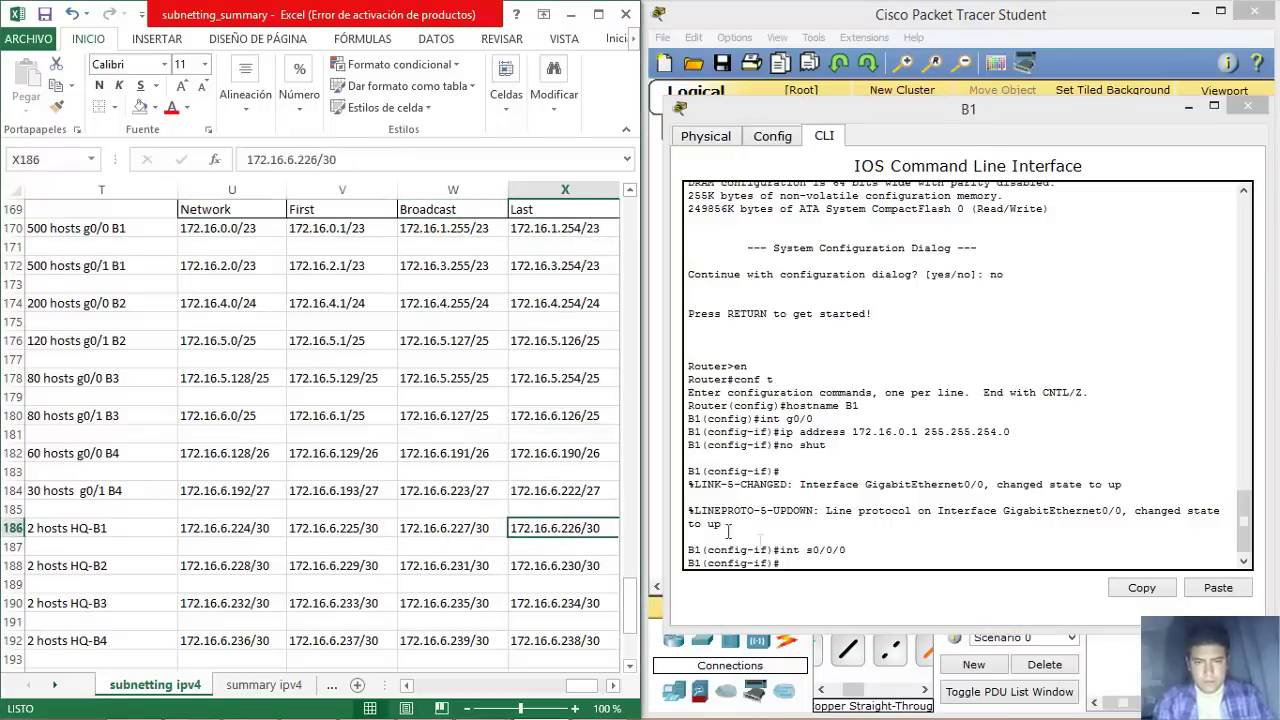
Assign IP address 172.16.6.226 with mask 255.255.255.252 to B1's s0/0/0 interface by reusing the earlier address command.
{"action": "left_click", "coordinate": [803, 563]}
{"action": "key", "text": "Up"}
{"action": "key", "text": "Up"}
{"action": "key", "text": "Up"}
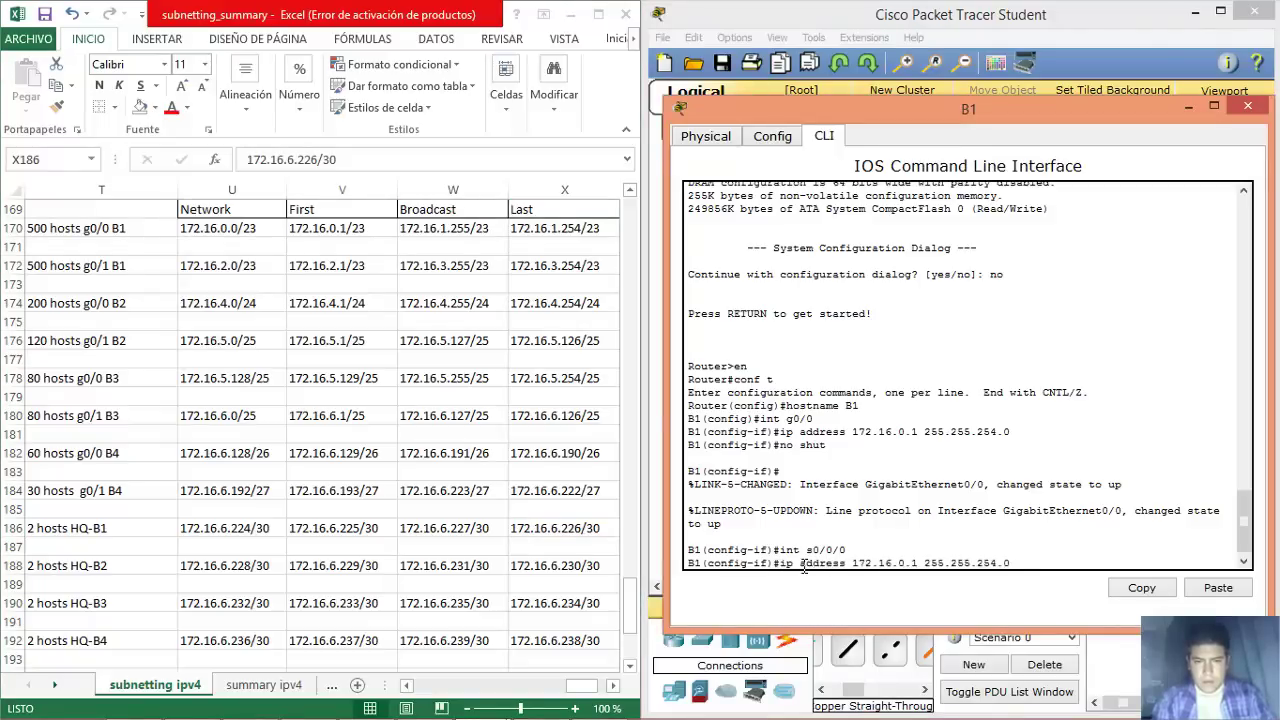
{"action": "key", "text": "Left"}
{"action": "key", "text": "BackSpace"}
{"action": "type", "text": "6"}
{"action": "key", "text": "BackSpace"}
{"action": "type", "text": "226"}
{"action": "key", "text": "Right"}
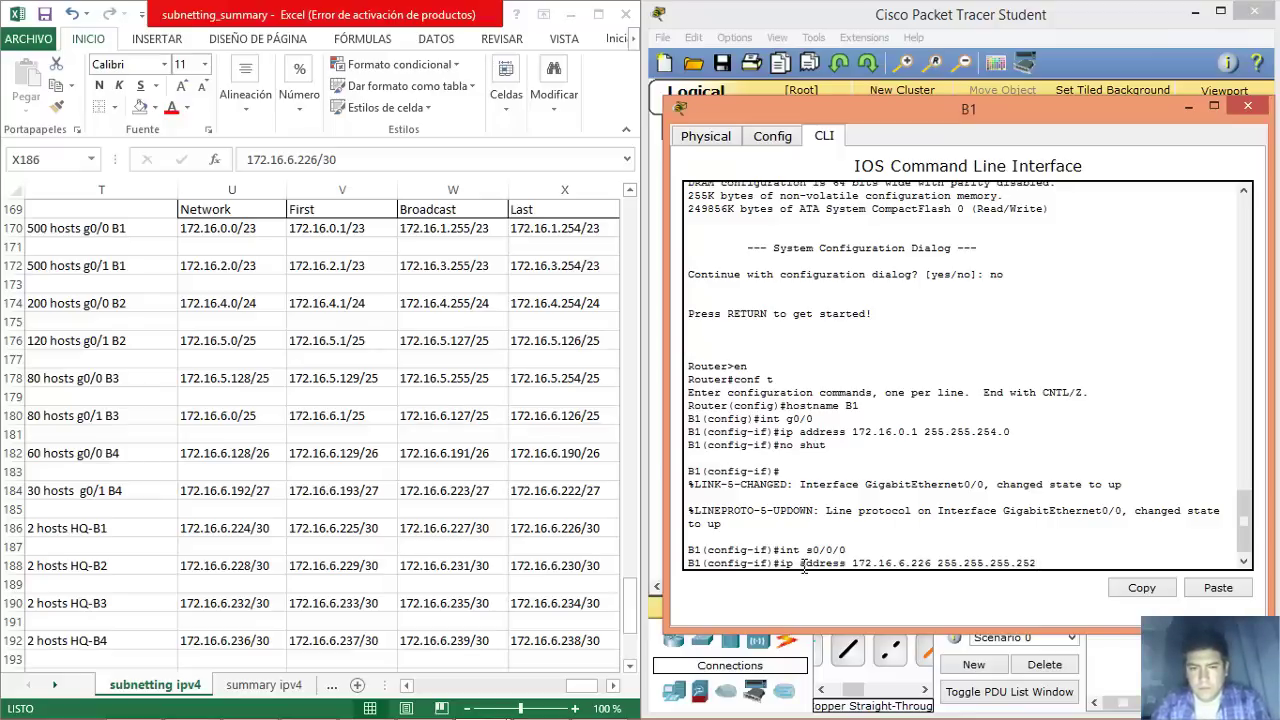
{"action": "key", "text": "Return"}
Enable B1's s0/0/0 interface with no shut and close the router's window.
{"action": "type", "text": "no shut"}
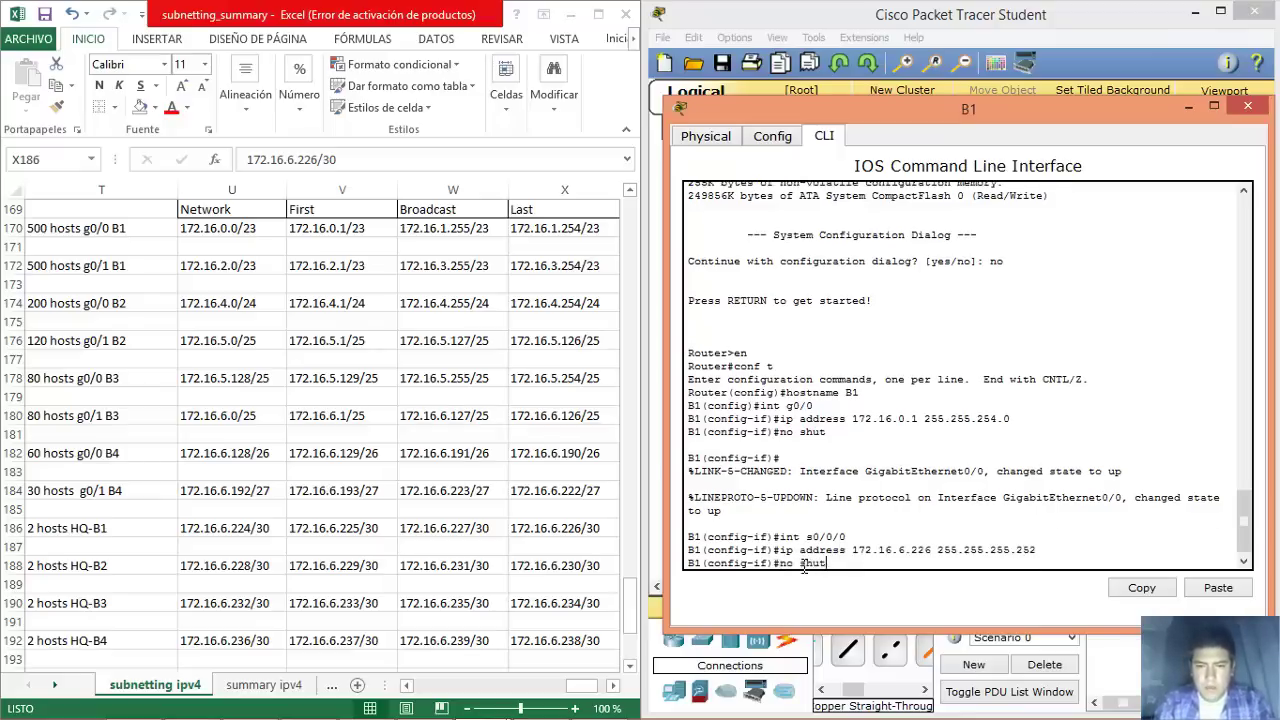
{"action": "key", "text": "Return"}
{"action": "key", "text": "Return"}
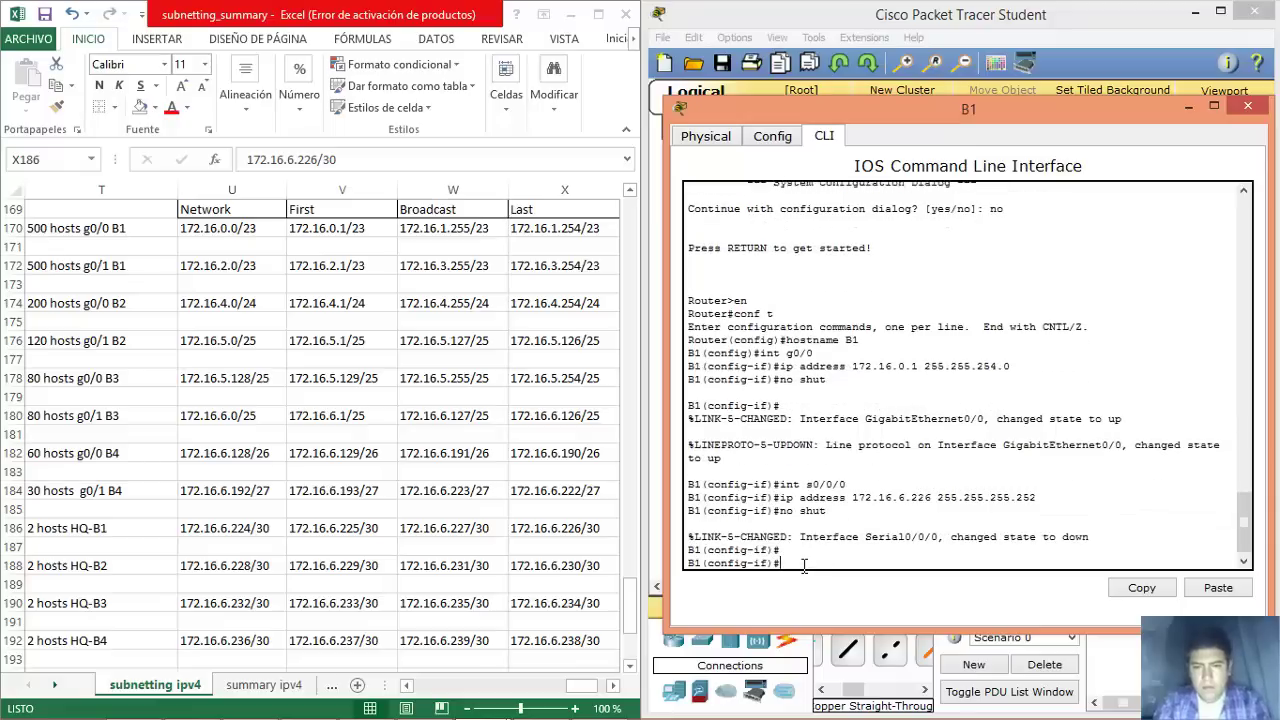
{"action": "left_click", "coordinate": [1248, 110]}
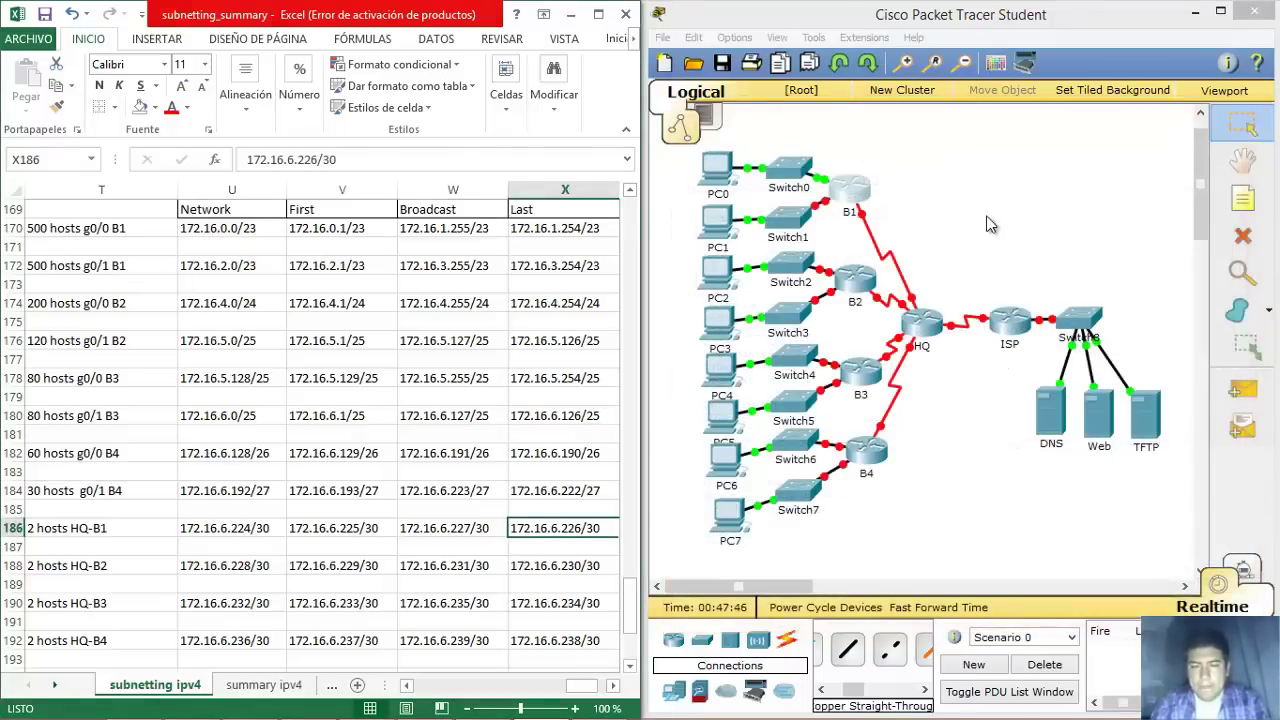
Reopen router B1's command line beside the spreadsheet and enter configuration of interface g0/1.
{"action": "left_click", "coordinate": [848, 190]}
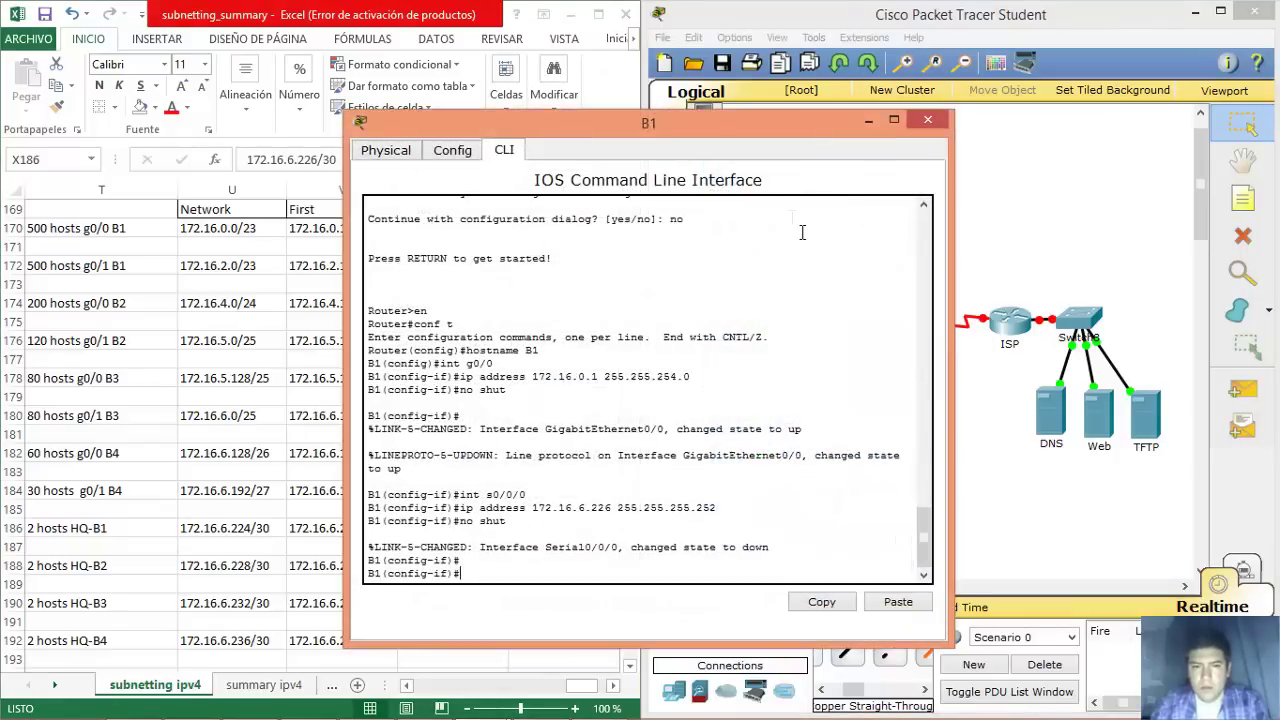
{"action": "left_click_drag", "start_coordinate": [775, 126], "coordinate": [1088, 82]}
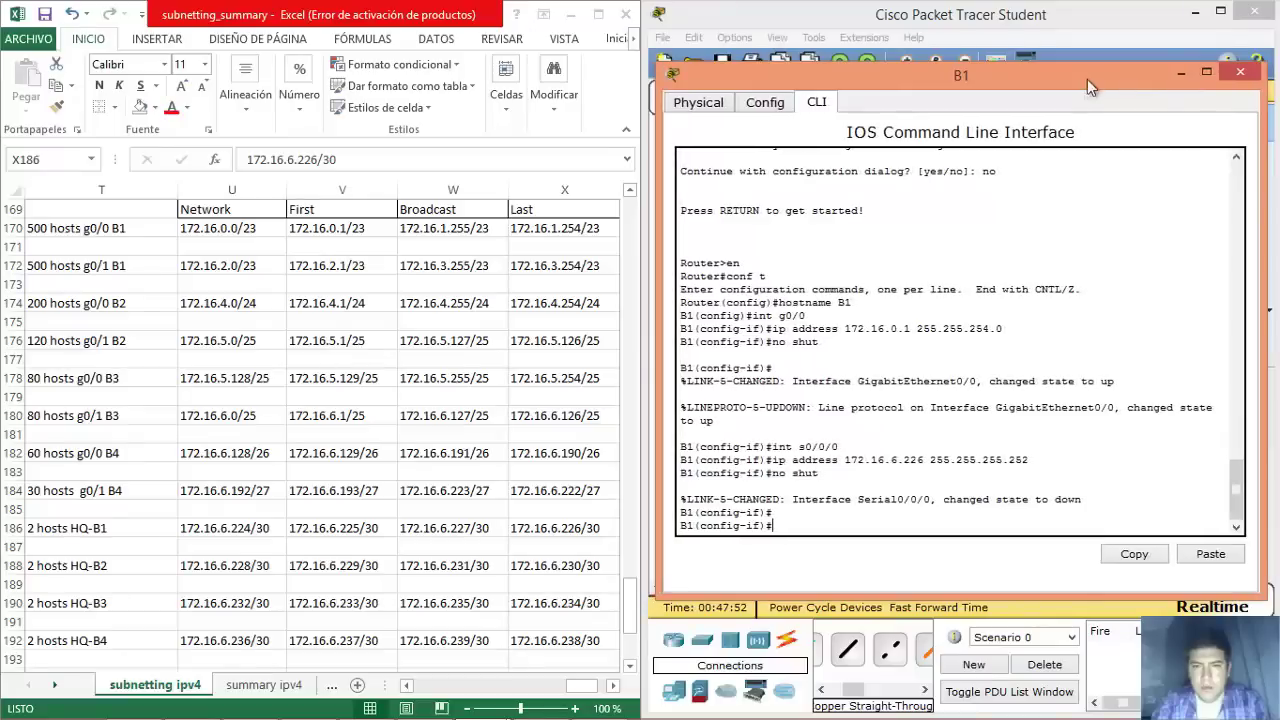
{"action": "type", "text": "int g0/0"}
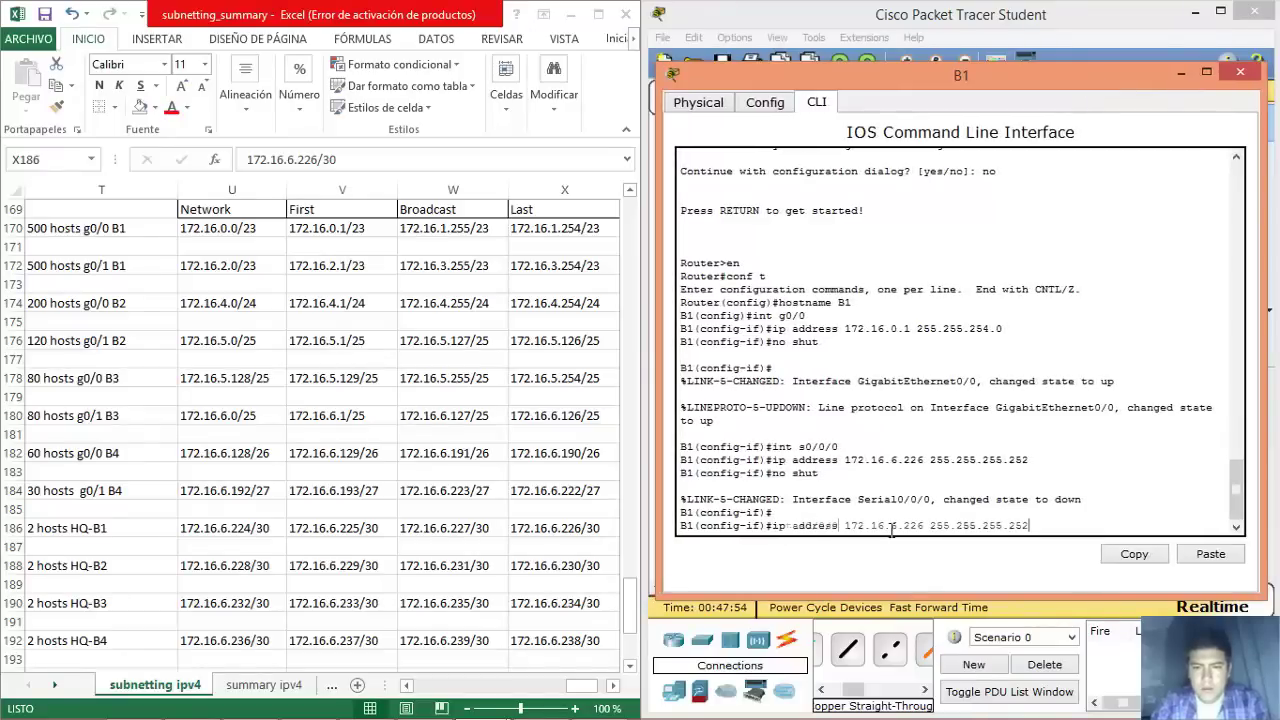
{"action": "key", "text": "BackSpace"}
{"action": "type", "text": "1"}
{"action": "key", "text": "Return"}
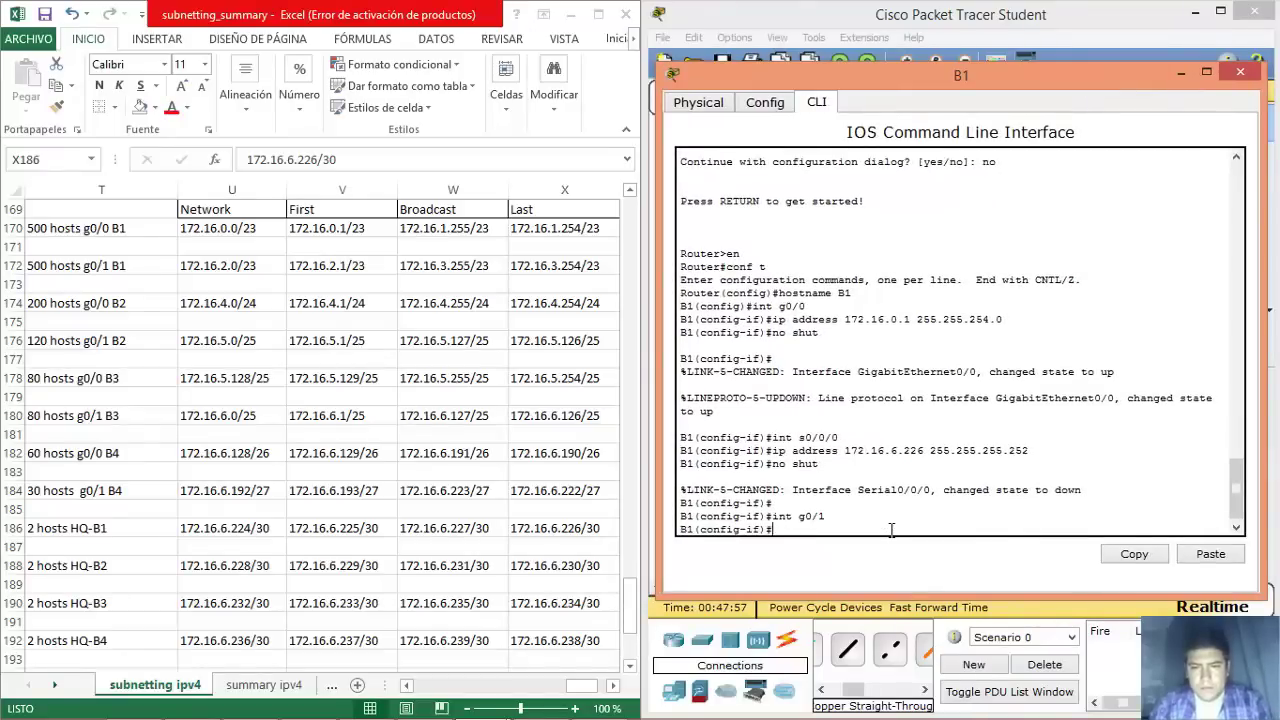
Select the "500 hosts g0/1 B1" row in the spreadsheet, from its label to its last address.
{"action": "left_click", "coordinate": [236, 276]}
{"action": "left_click", "coordinate": [78, 264]}
{"action": "left_click_drag", "start_coordinate": [78, 264], "coordinate": [566, 258]}
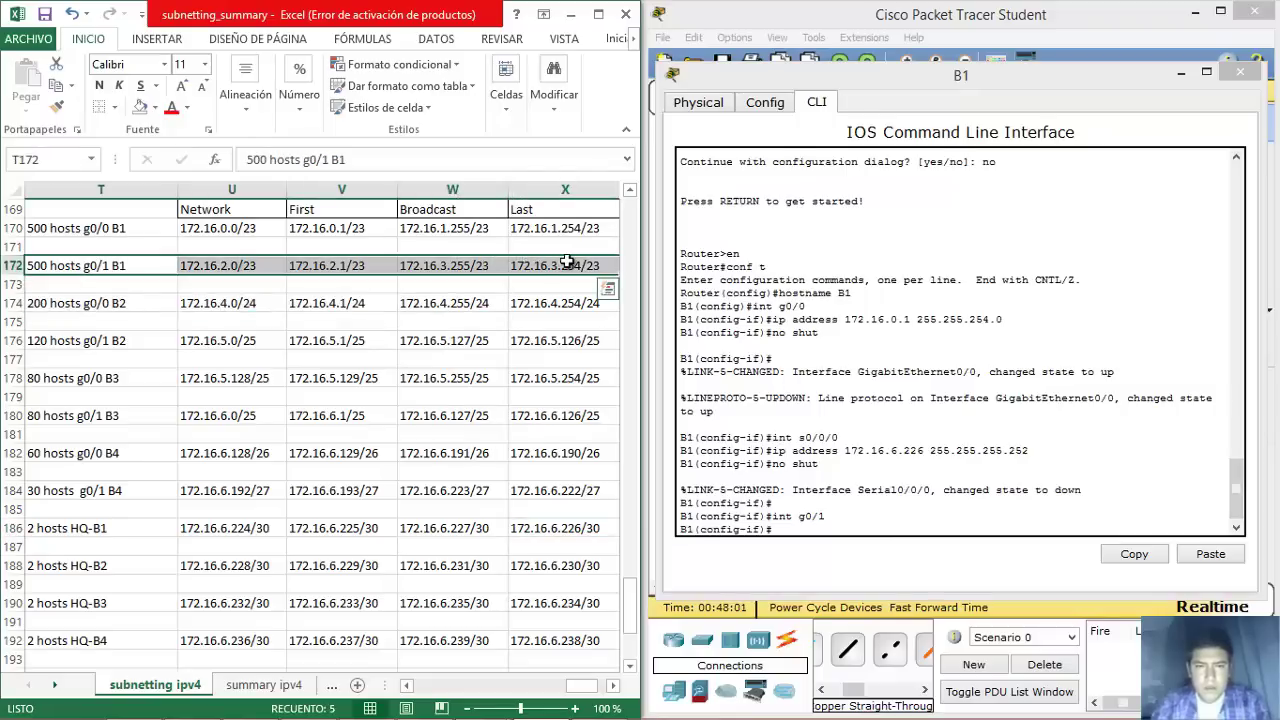
Recall the previous ip address command for B1's g0/1 and change its address to 172.16.2.1.
{"action": "left_click", "coordinate": [818, 532]}
{"action": "type", "text": "int g0/1"}
{"action": "key", "text": "Up"}
{"action": "key", "text": "Up"}
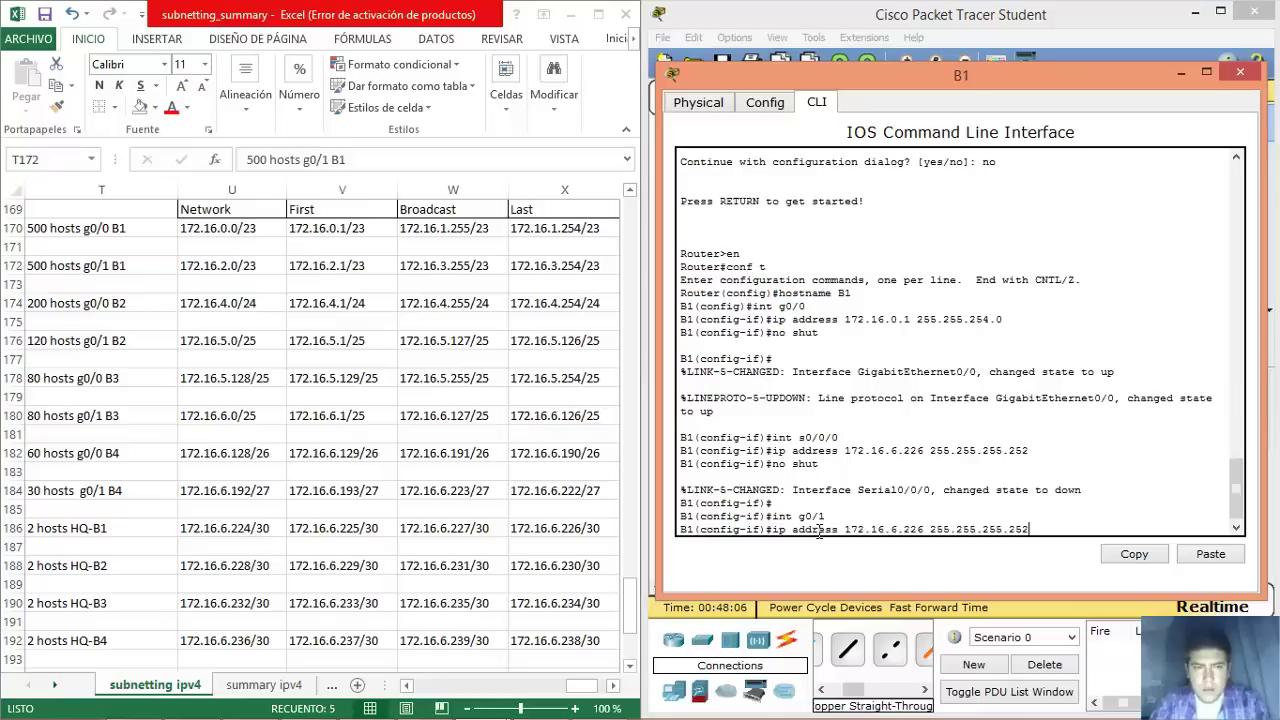
{"action": "key", "text": "Left"}
{"action": "key", "text": "Left"}
{"action": "key", "text": "Left"}
{"action": "key", "text": "Left"}
{"action": "key", "text": "Left"}
{"action": "key", "text": "Left"}
{"action": "key", "text": "Left"}
{"action": "key", "text": "Left"}
{"action": "key", "text": "Left"}
{"action": "key", "text": "Left"}
{"action": "key", "text": "Left"}
{"action": "key", "text": "Left"}
{"action": "key", "text": "Left"}
{"action": "key", "text": "Left"}
{"action": "key", "text": "Left"}
{"action": "key", "text": "Left"}
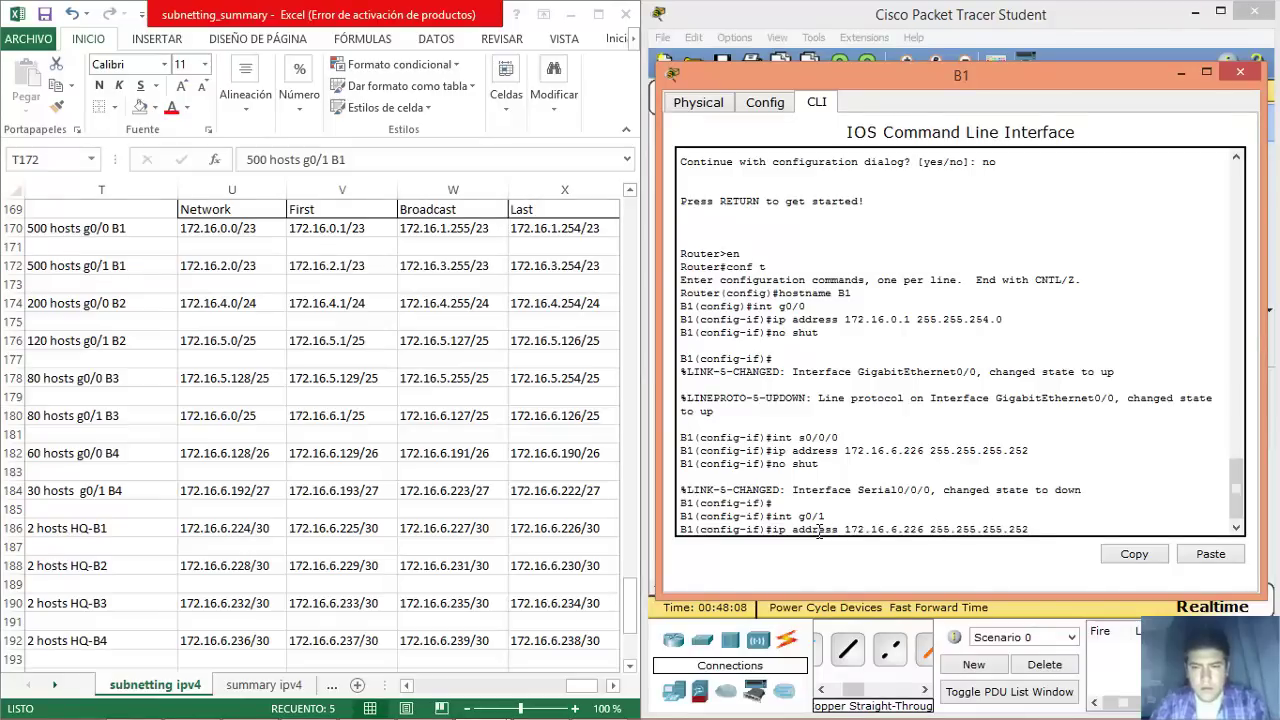
{"action": "key", "text": "BackSpace"}
{"action": "key", "text": "BackSpace"}
{"action": "key", "text": "BackSpace"}
{"action": "key", "text": "BackSpace"}
{"action": "key", "text": "BackSpace"}
{"action": "type", "text": "2.1"}
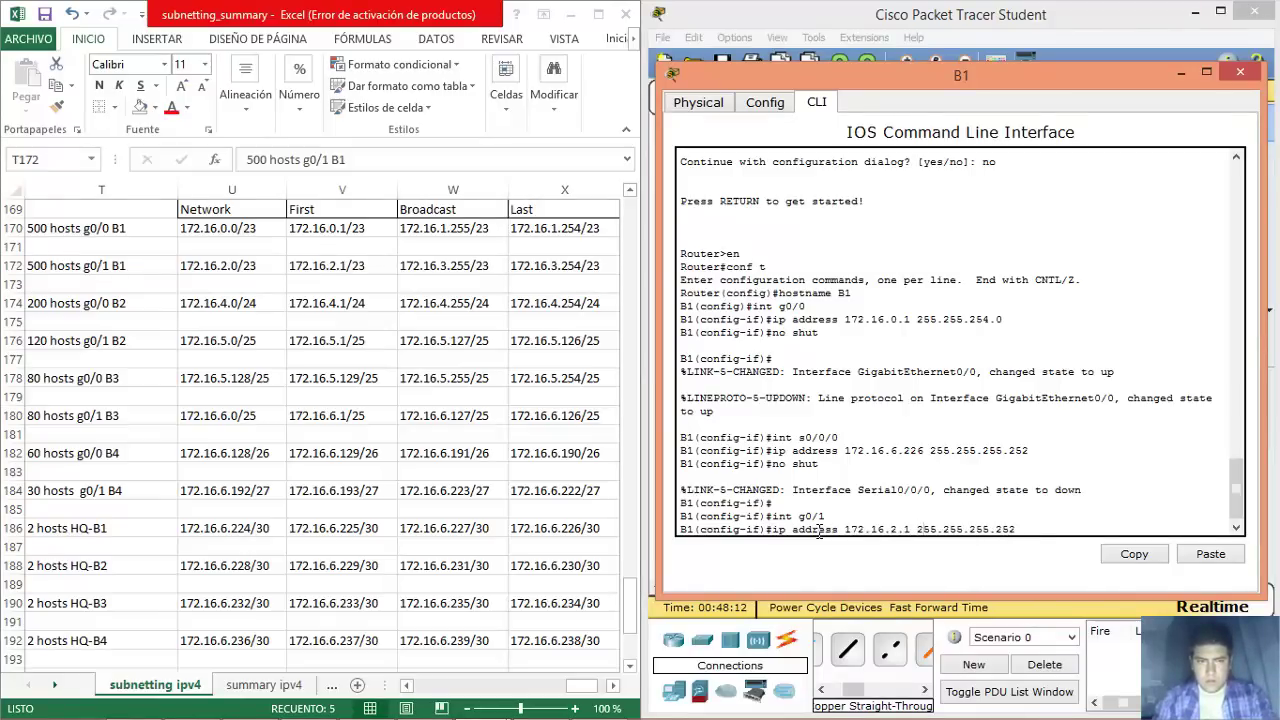
Set the mask in B1's g0/1 address command to 255.255.254.0 and run the command.
{"action": "key", "text": "BackSpace"}
{"action": "key", "text": "BackSpace"}
{"action": "key", "text": "BackSpace"}
{"action": "type", "text": "4.0"}
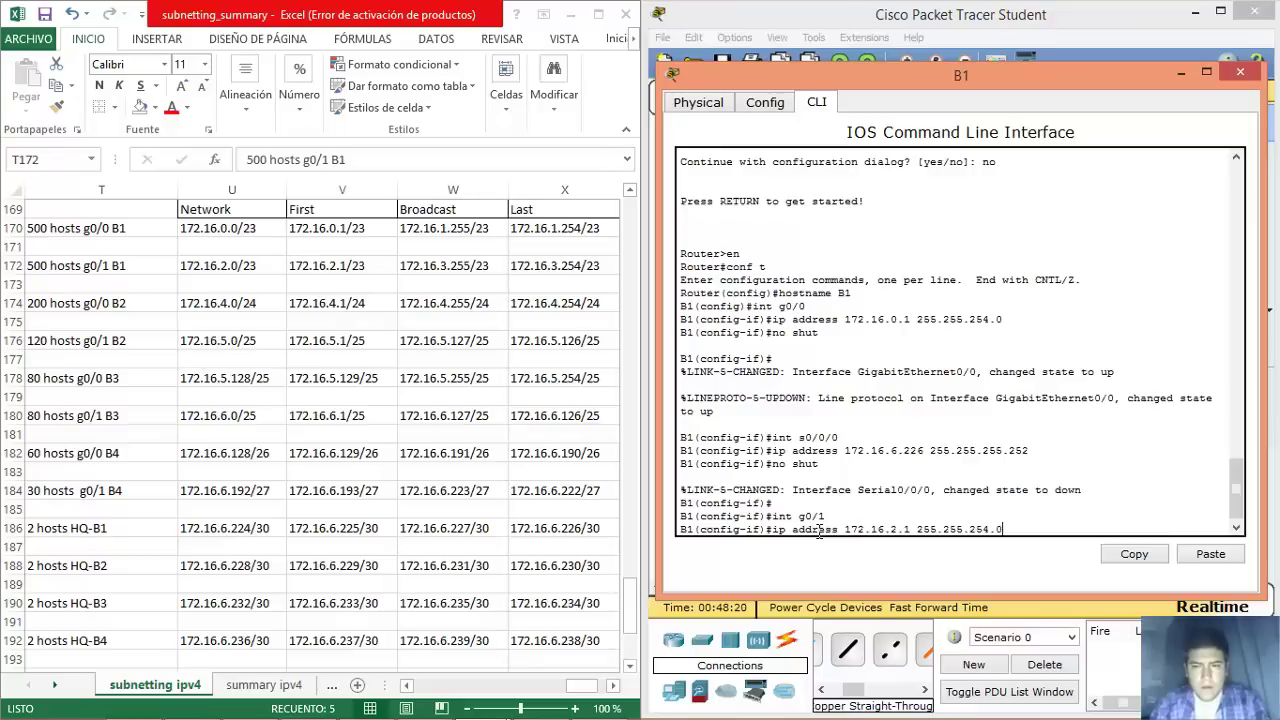
{"action": "key", "text": "Return"}
Enable B1's g0/1 interface with no shut and close the router's window.
{"action": "type", "text": "int g0/"}
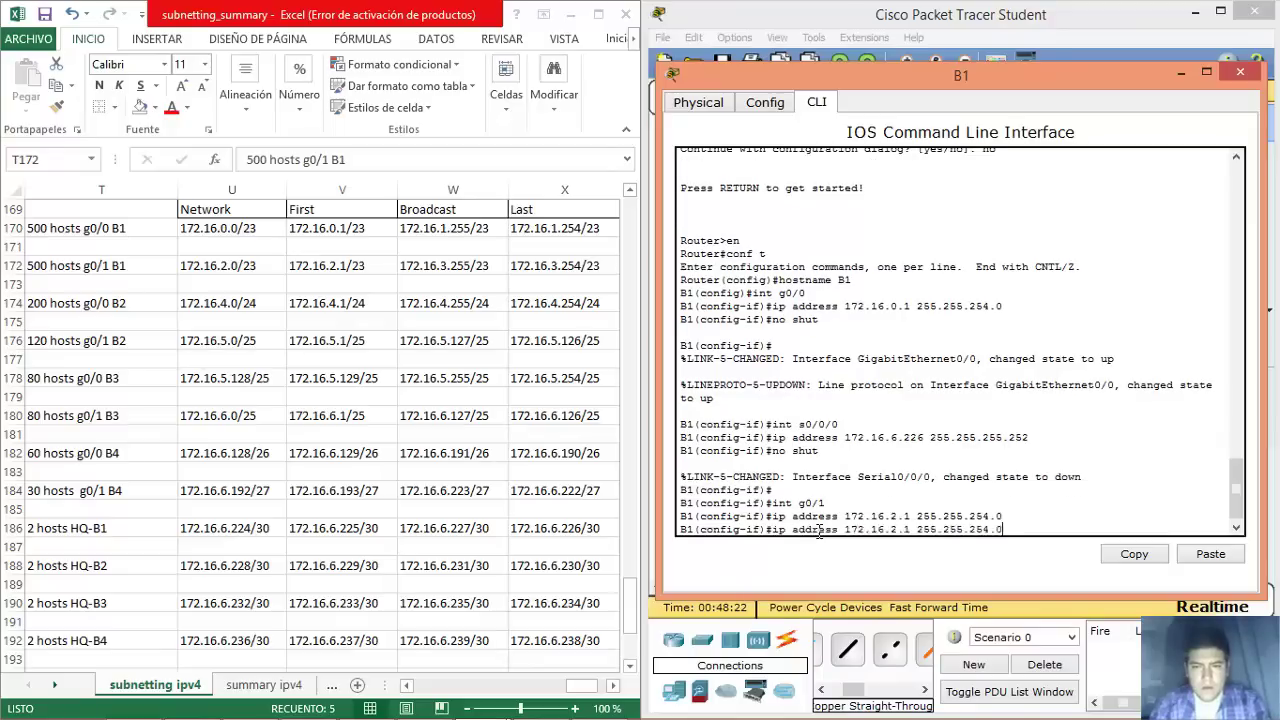
{"action": "key", "text": "Up"}
{"action": "key", "text": "Up"}
{"action": "key", "text": "Up"}
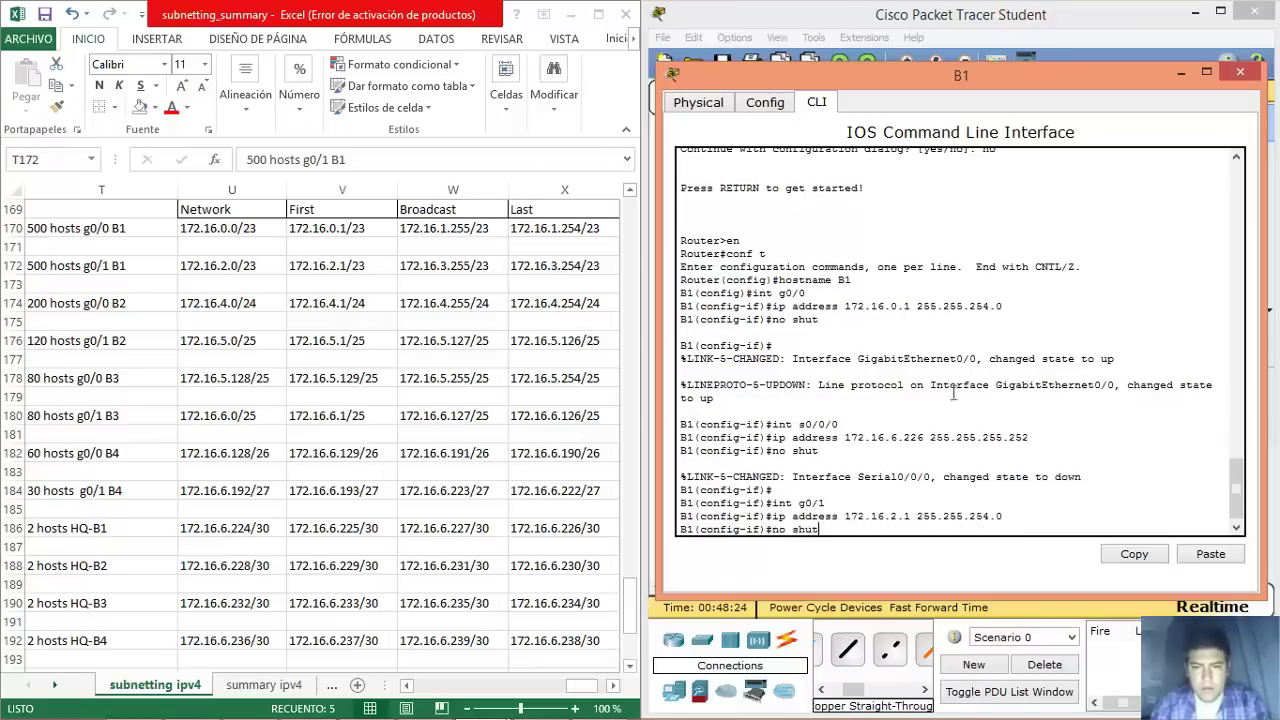
{"action": "key", "text": "Return"}
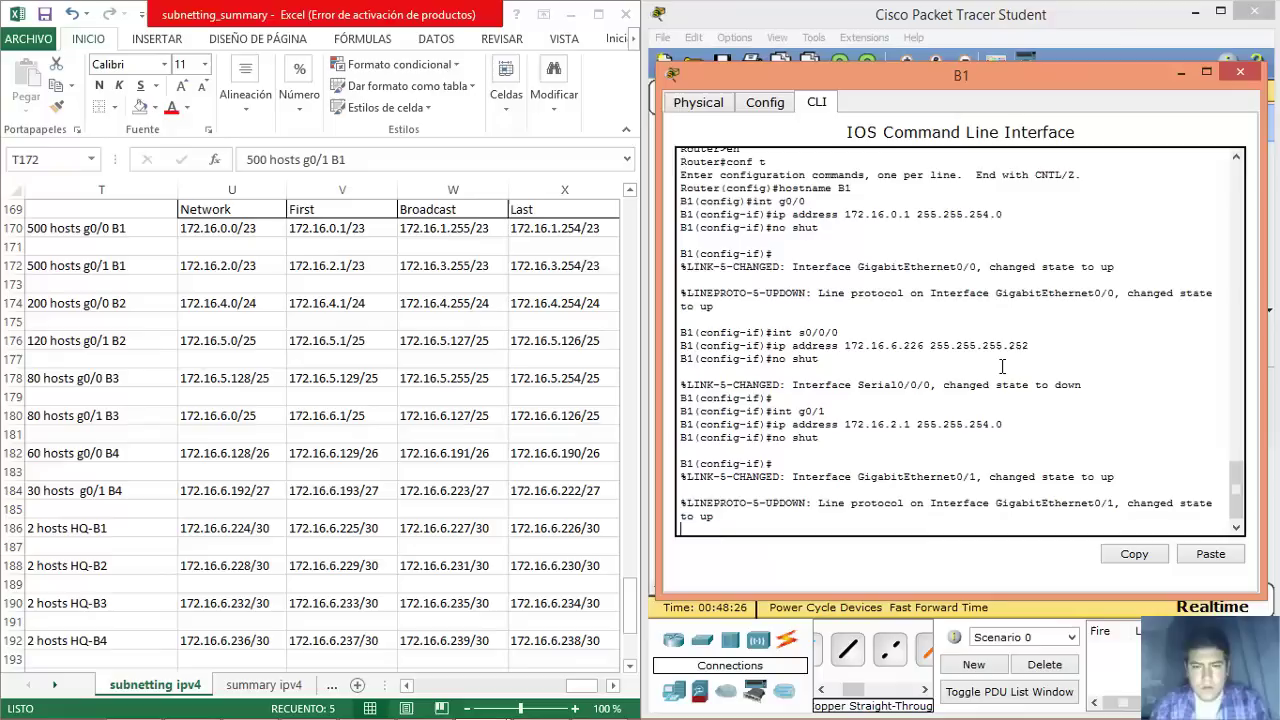
{"action": "left_click", "coordinate": [1240, 72]}
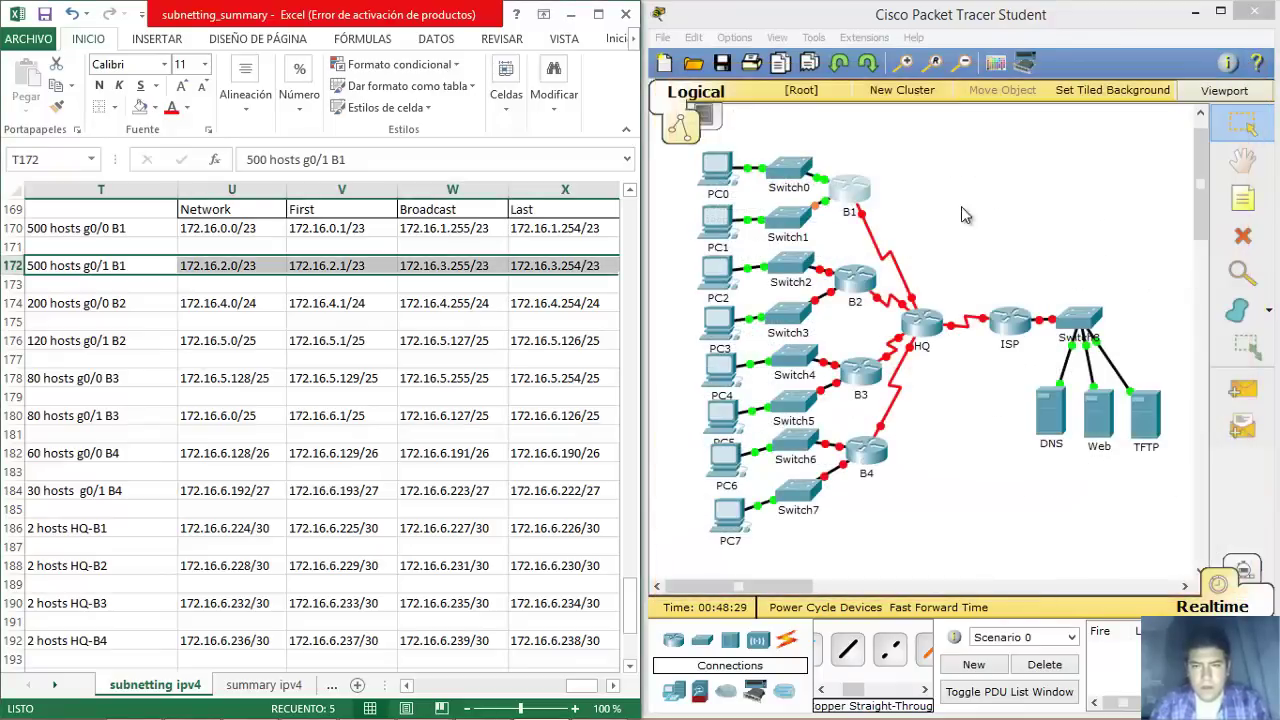
Open router B2's command line beside the spreadsheet and decline the initial configuration dialog.
{"action": "left_click", "coordinate": [856, 270]}
{"action": "left_click_drag", "start_coordinate": [768, 122], "coordinate": [1093, 128]}
{"action": "left_click", "coordinate": [831, 158]}
{"action": "type", "text": "no"}
{"action": "key", "text": "Return"}
{"action": "key", "text": "Return"}
Enter global configuration mode on the second branch router and set its hostname to B2.
{"action": "type", "text": "en"}
{"action": "key", "text": "Return"}
{"action": "type", "text": "conf t"}
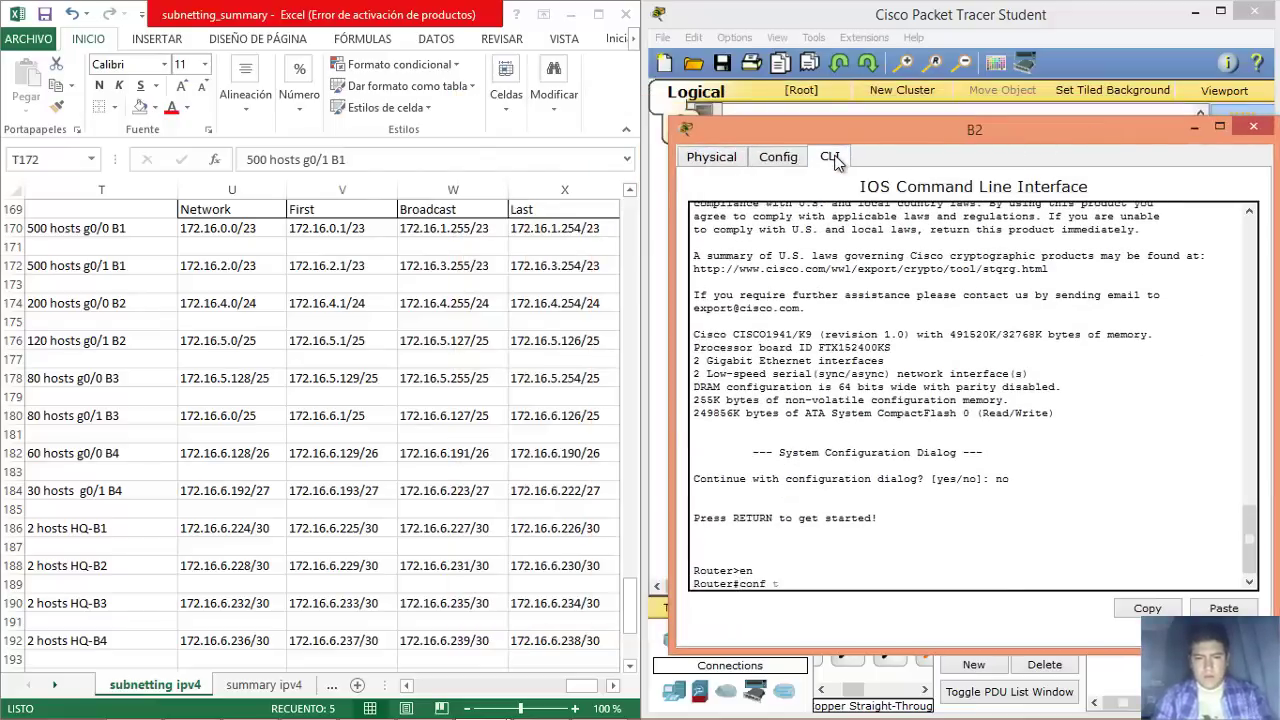
{"action": "key", "text": "Return"}
{"action": "type", "text": "hostnam"}
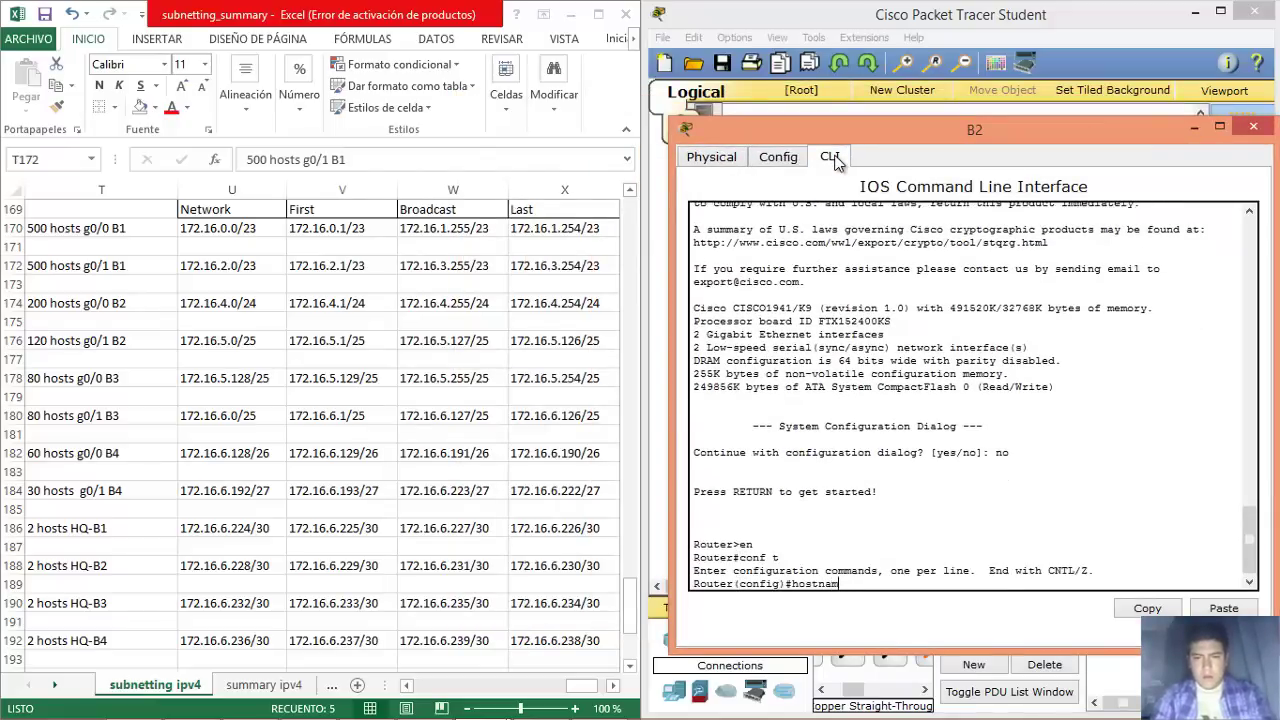
{"action": "type", "text": "e B2"}
{"action": "key", "text": "Return"}
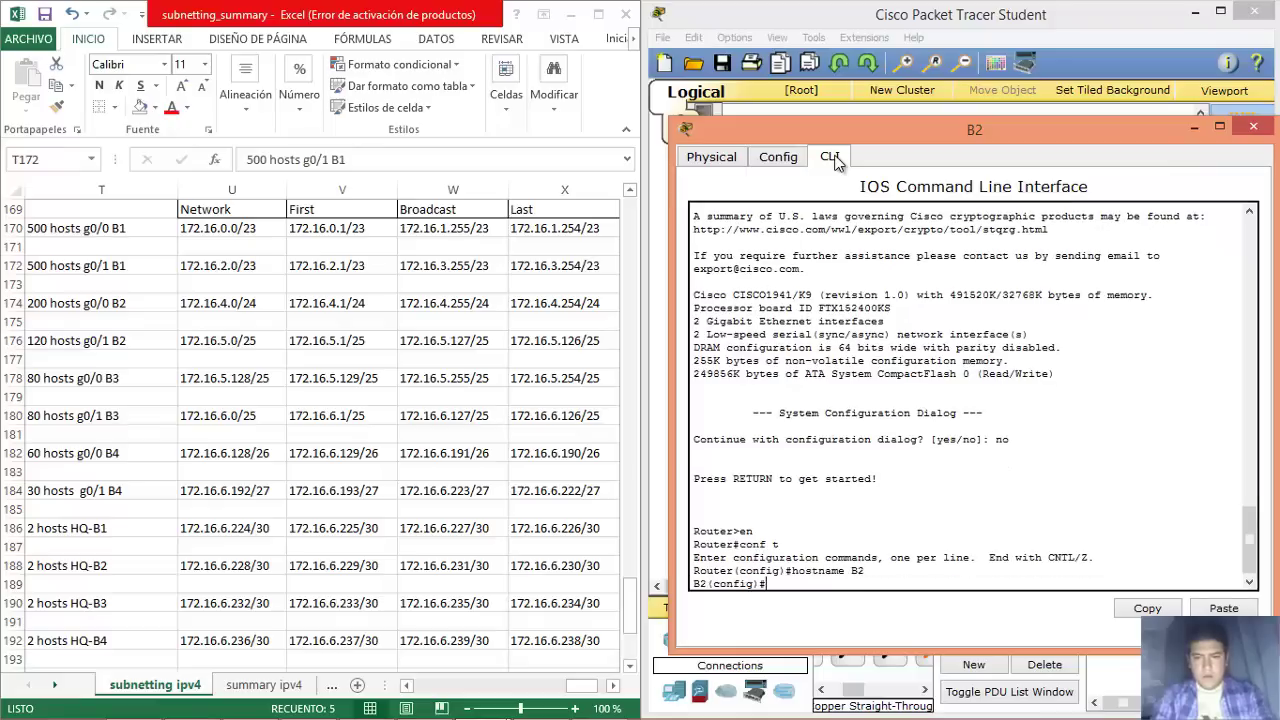
Assign IP address 172.16.4.1 with mask 255.255.255.0 to B2's g0/0 interface and enable it with no shut.
{"action": "type", "text": "int g0/0"}
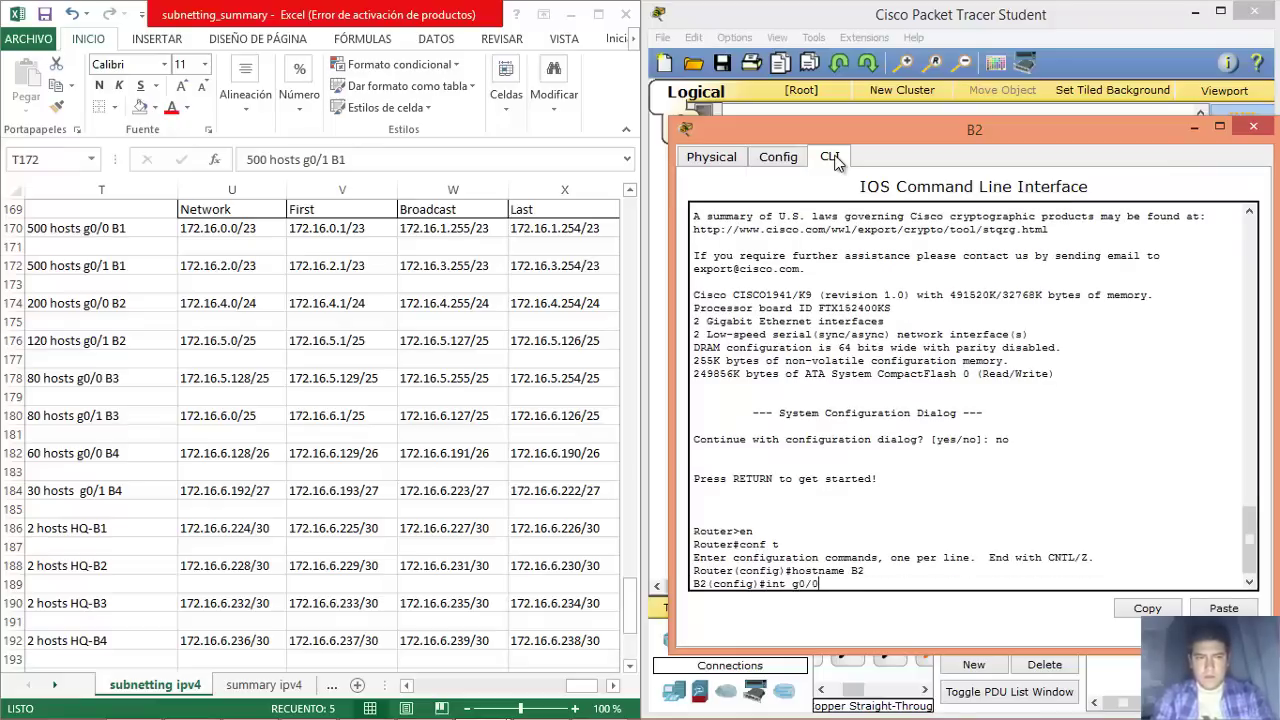
{"action": "key", "text": "Return"}
{"action": "type", "text": "ip add"}
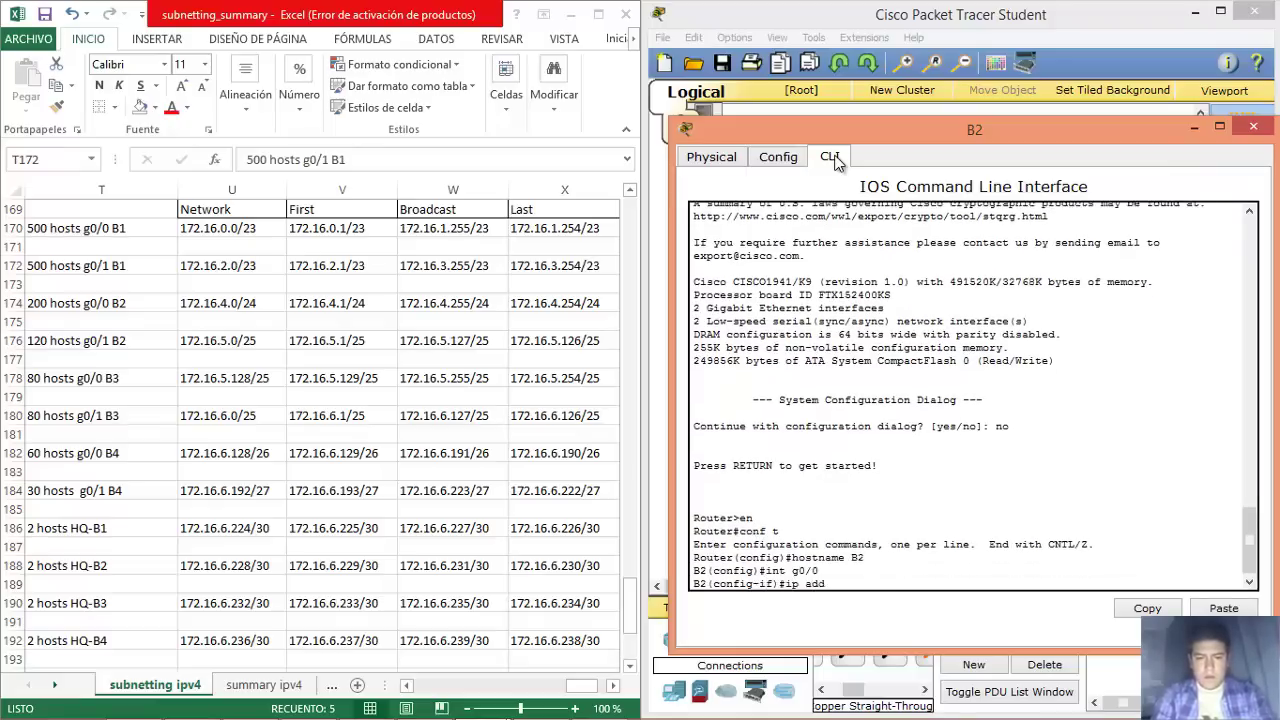
{"action": "type", "text": "ress 172."}
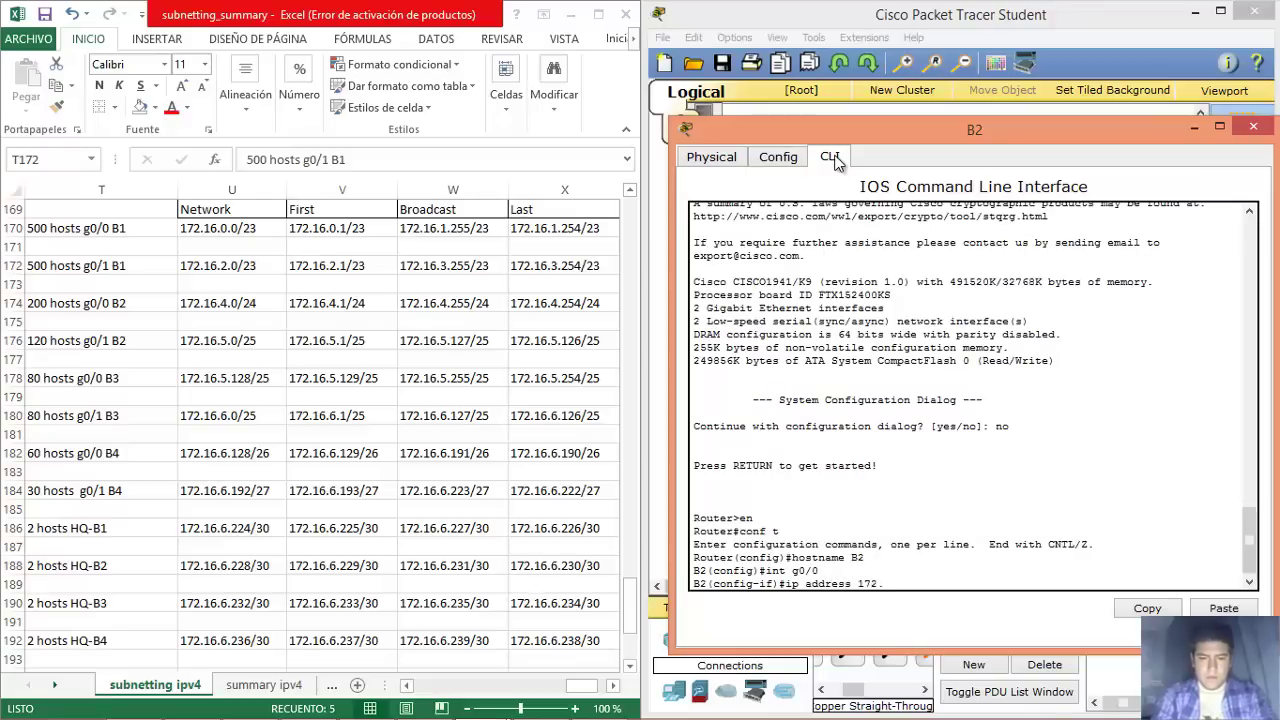
{"action": "type", "text": "16."}
{"action": "type", "text": "4."}
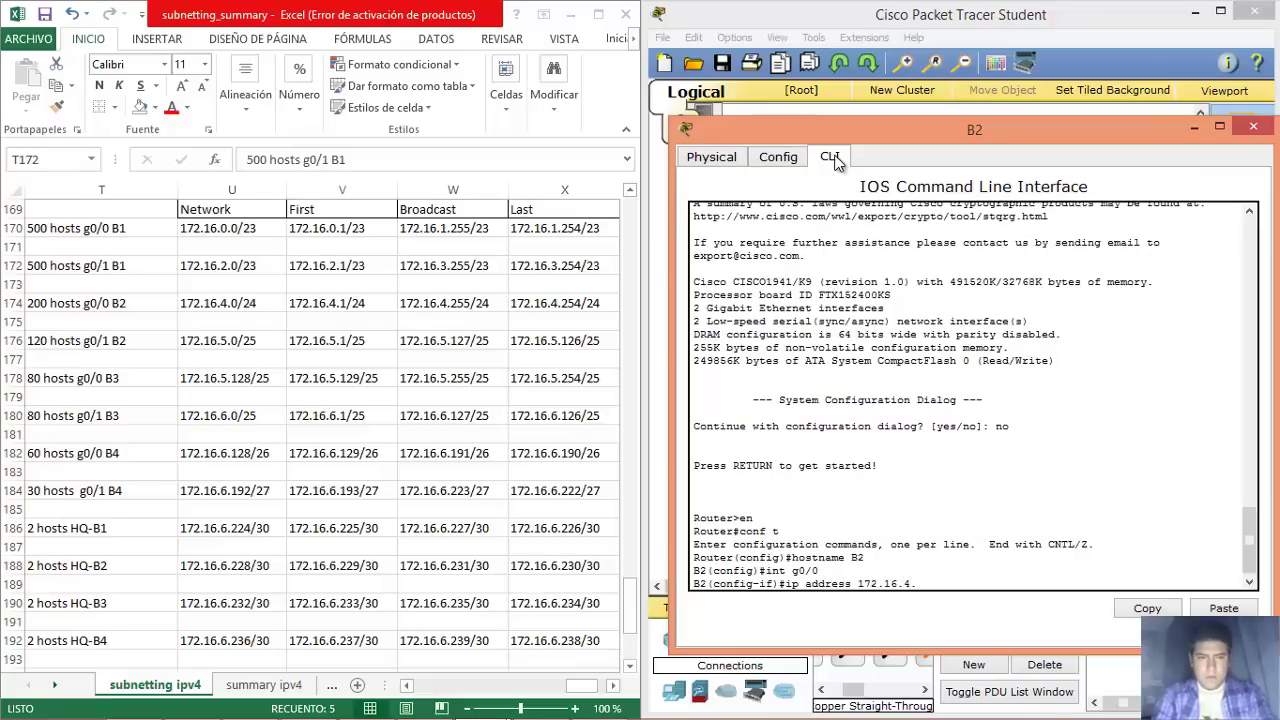
{"action": "type", "text": "1 255.255.255.0"}
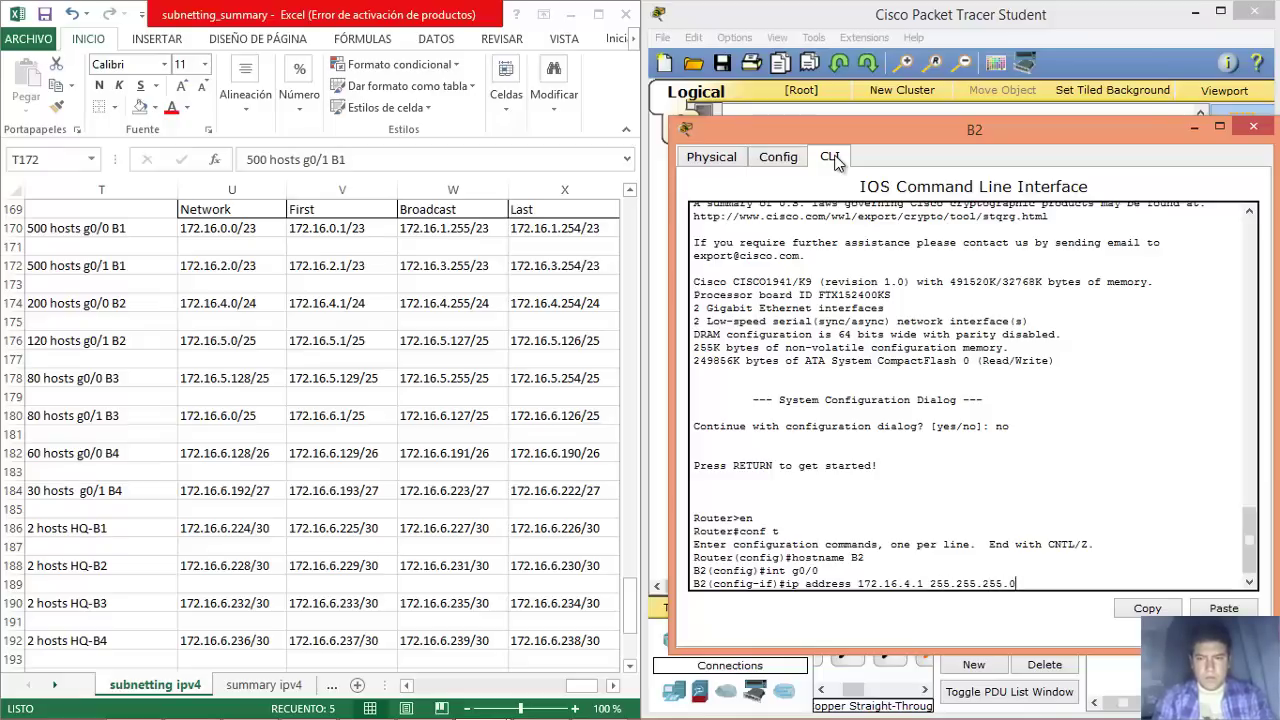
{"action": "key", "text": "Return"}
{"action": "type", "text": "no shut"}
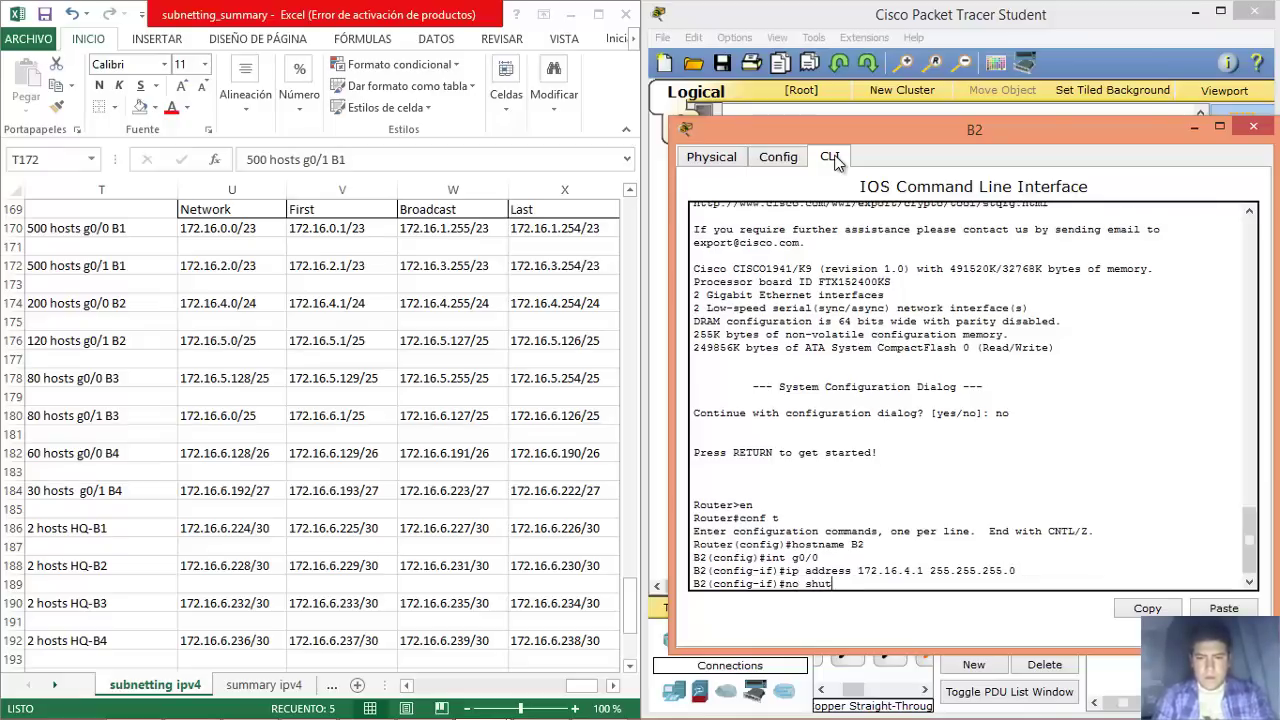
{"action": "key", "text": "Return"}
Assign IP address 172.16.5.1 with mask 255.255.255.128 to B2's g0/1 interface.
{"action": "type", "text": "int g0/0"}
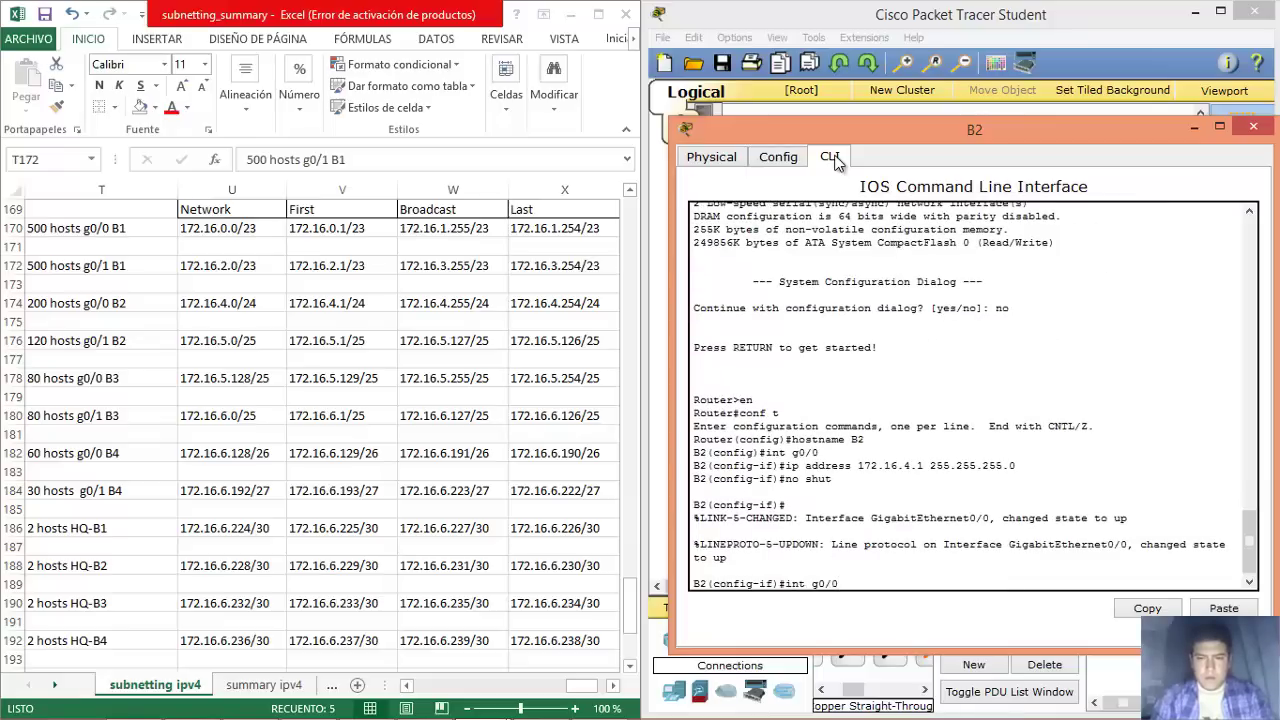
{"action": "key", "text": "Return"}
{"action": "key", "text": "Up"}
{"action": "key", "text": "Up"}
{"action": "key", "text": "Up"}
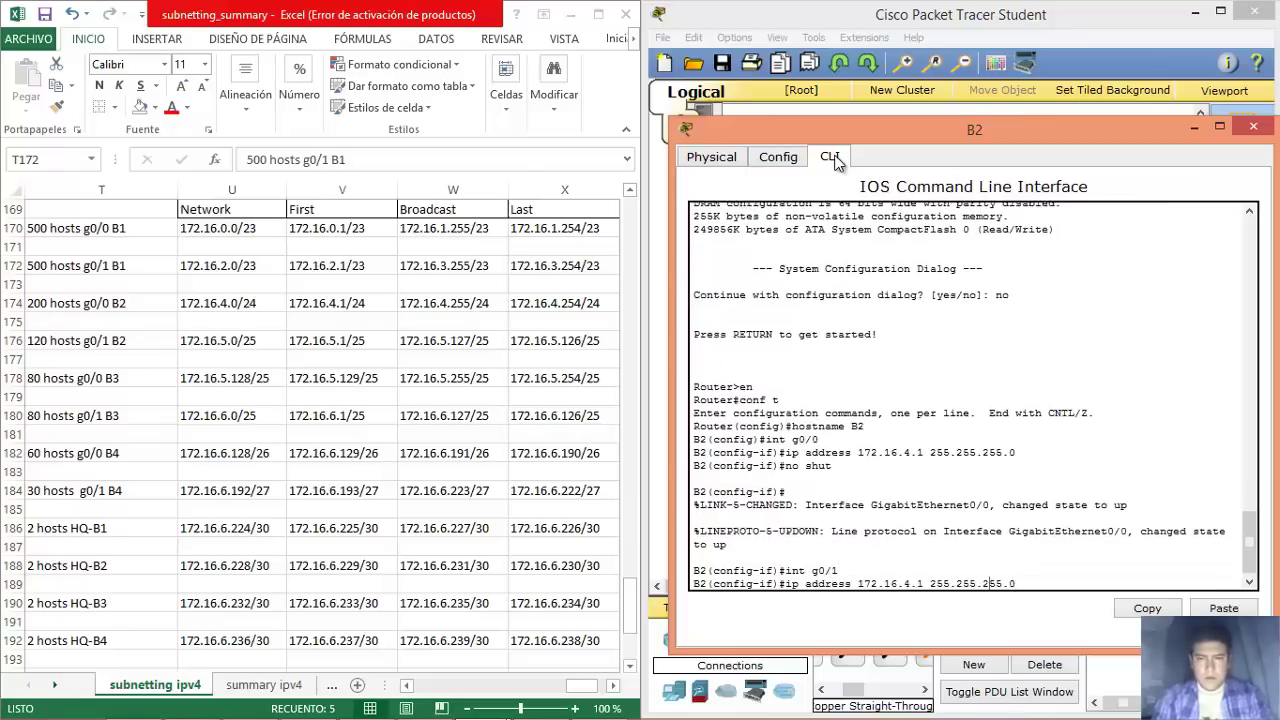
{"action": "key", "text": "BackSpace"}
{"action": "type", "text": "5"}
{"action": "key", "text": "BackSpace"}
{"action": "type", "text": "128"}
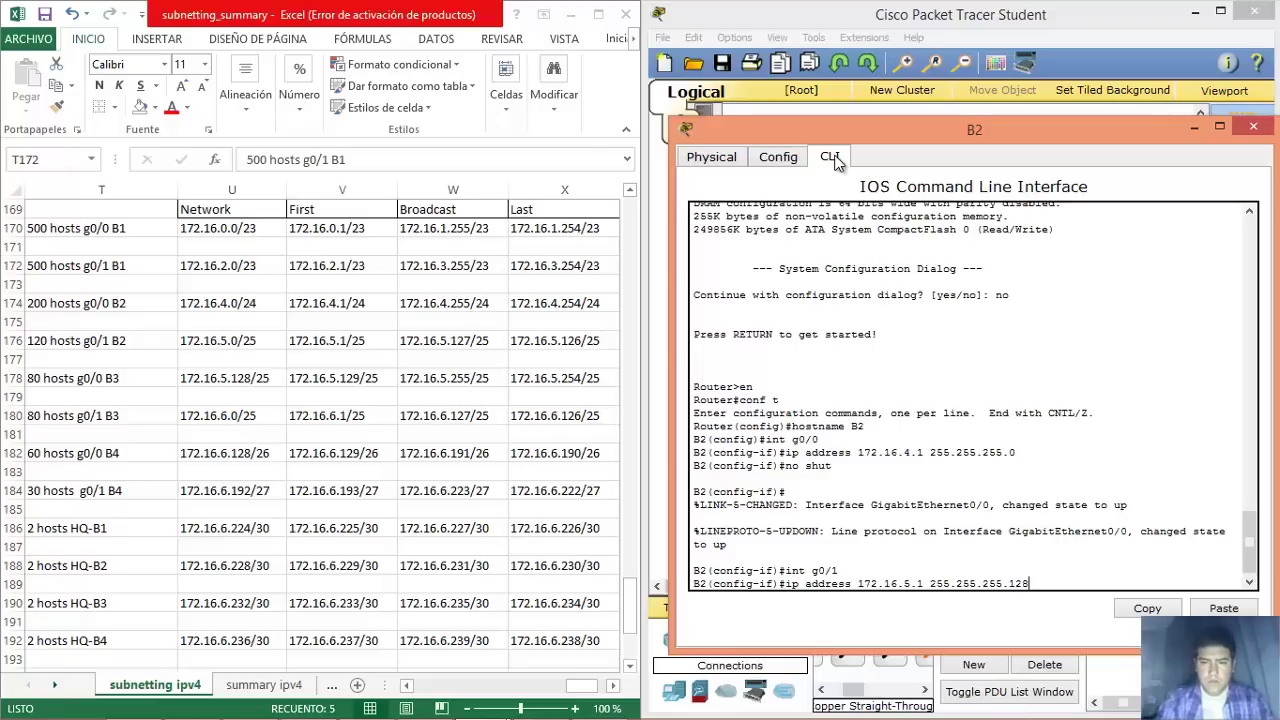
{"action": "key", "text": "Return"}
Enable B2's g0/1 interface with no shut.
{"action": "key", "text": "Up"}
{"action": "key", "text": "Up"}
{"action": "key", "text": "Up"}
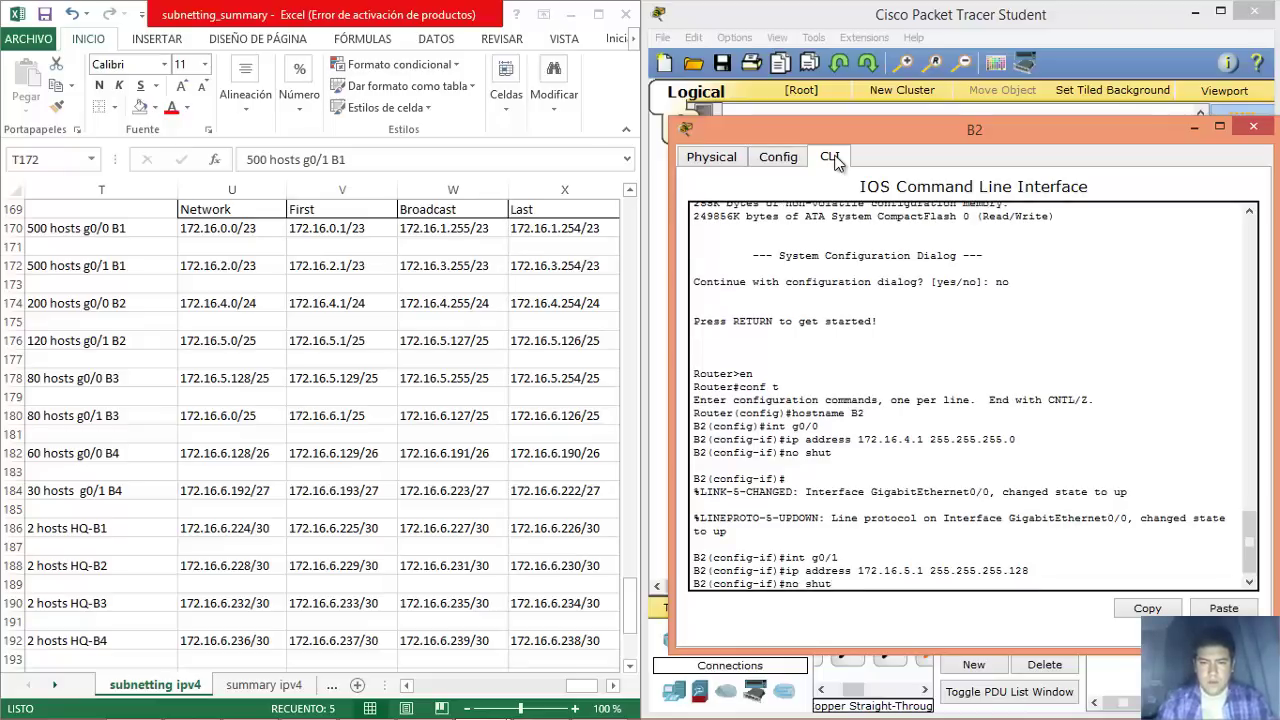
{"action": "key", "text": "Return"}
{"action": "key", "text": "Return"}
Enter interface configuration mode for B2's serial interface s0/0/0.
{"action": "key", "text": "Up"}
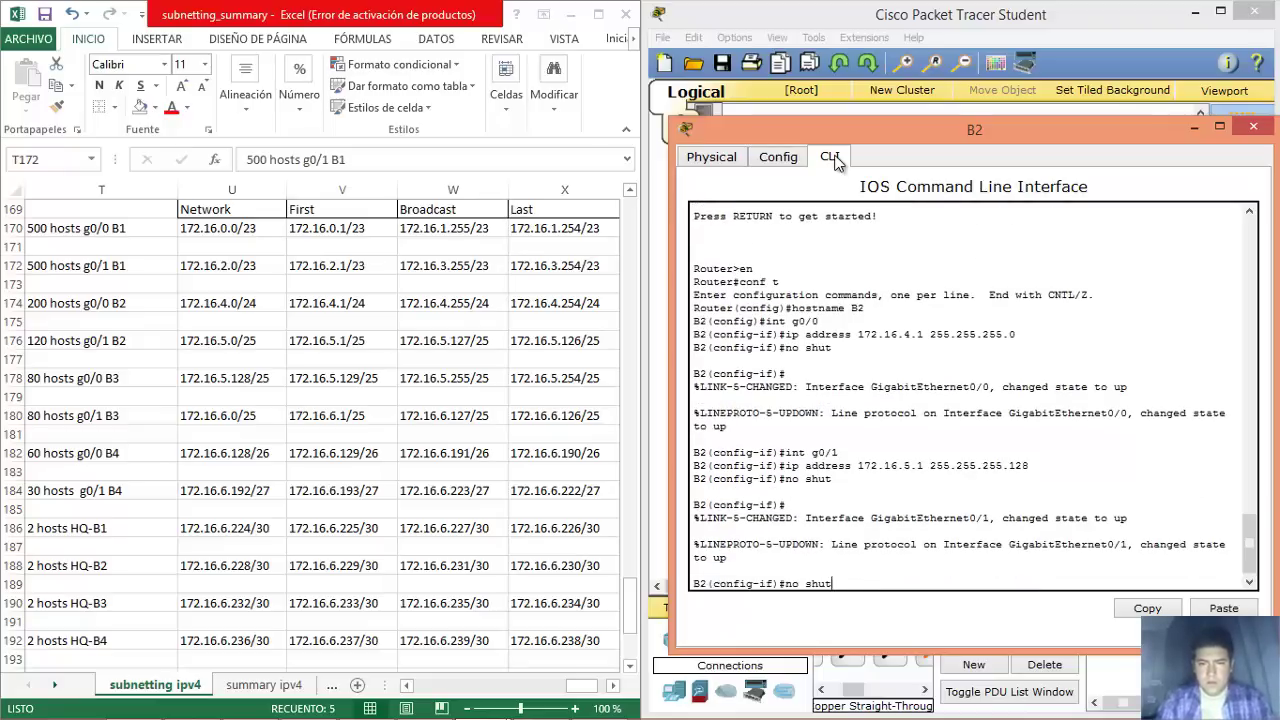
{"action": "key", "text": "Up"}
{"action": "key", "text": "Up"}
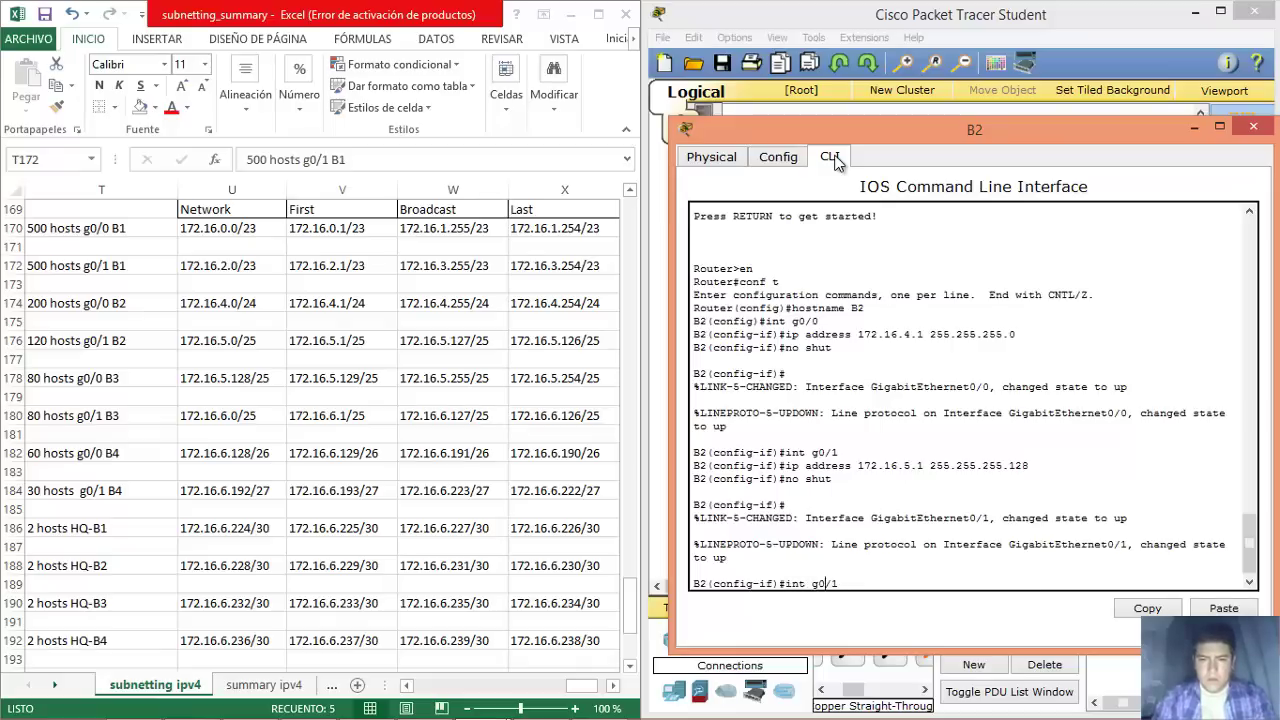
{"action": "key", "text": "BackSpace"}
{"action": "key", "text": "BackSpace"}
{"action": "key", "text": "BackSpace"}
{"action": "key", "text": "BackSpace"}
{"action": "type", "text": "s0/0/"}
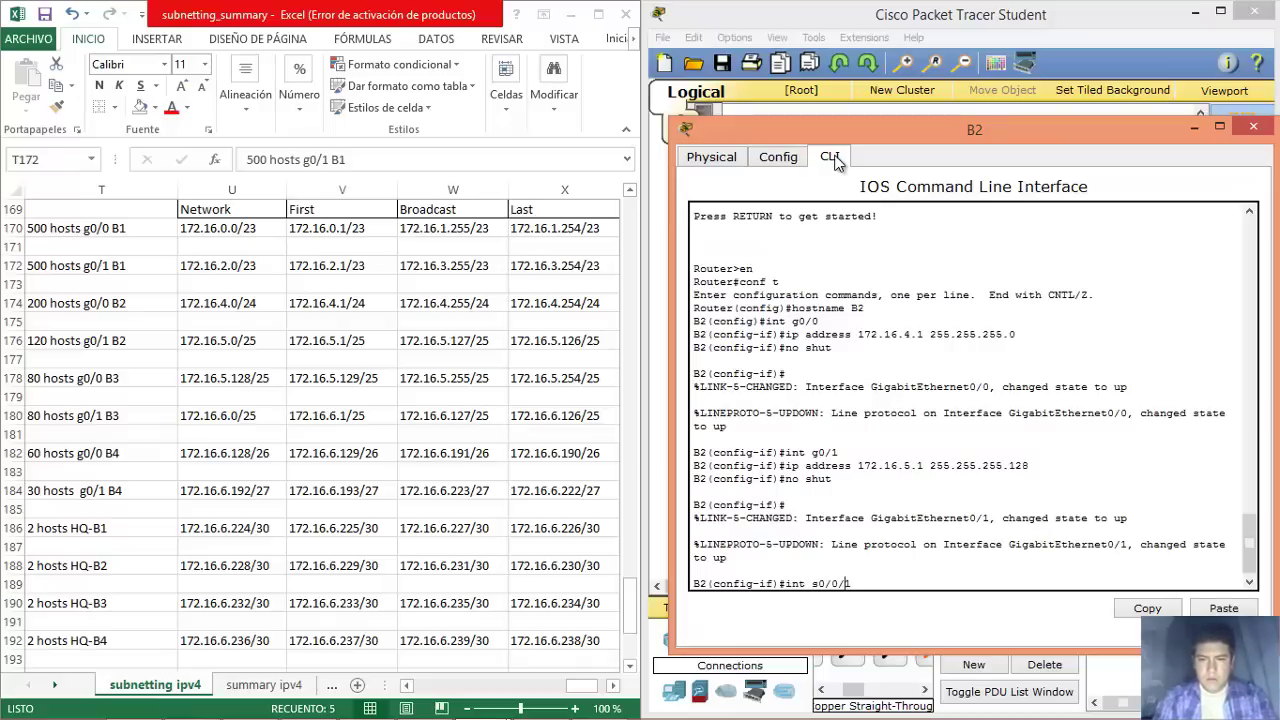
{"action": "type", "text": "0"}
{"action": "key", "text": "Return"}
Assign the last address of the HQ-B2 subnet, 172.16.6.230 with mask 255.255.255.252, to B2's s0/0/0 interface.
{"action": "key", "text": "Up"}
{"action": "key", "text": "Up"}
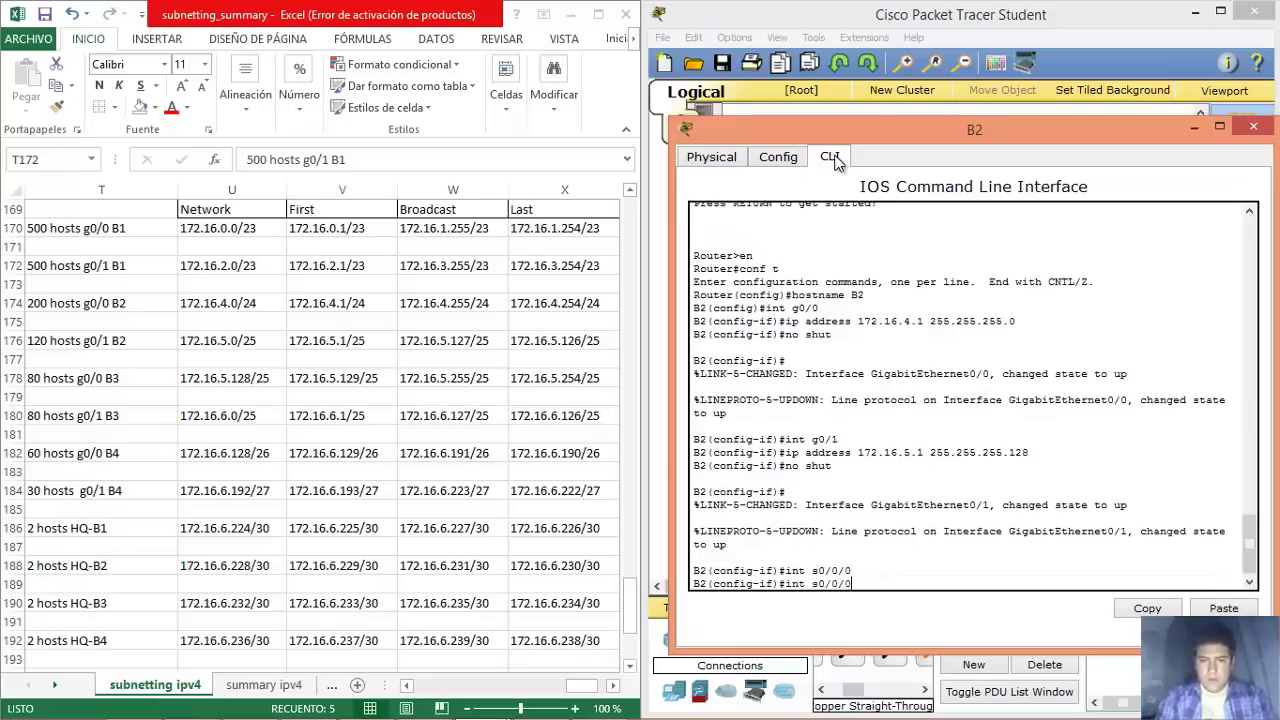
{"action": "key", "text": "Up"}
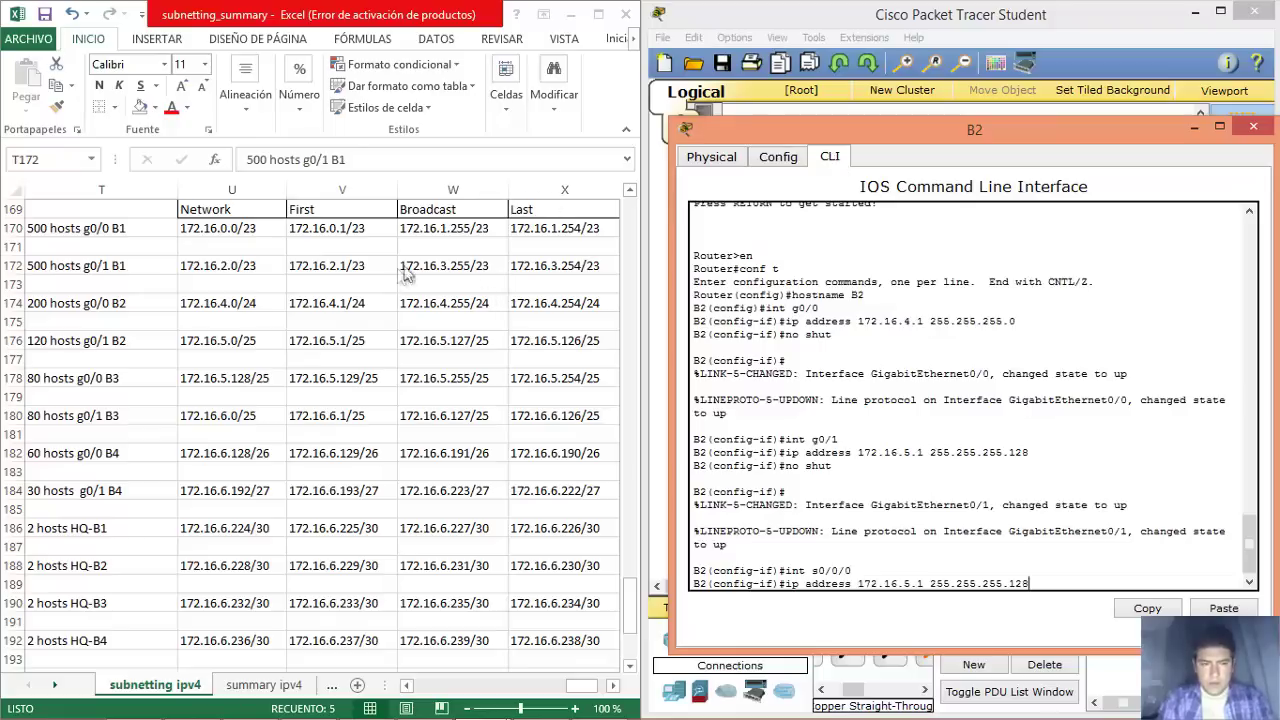
{"action": "left_click", "coordinate": [549, 565]}
{"action": "left_click", "coordinate": [549, 565]}
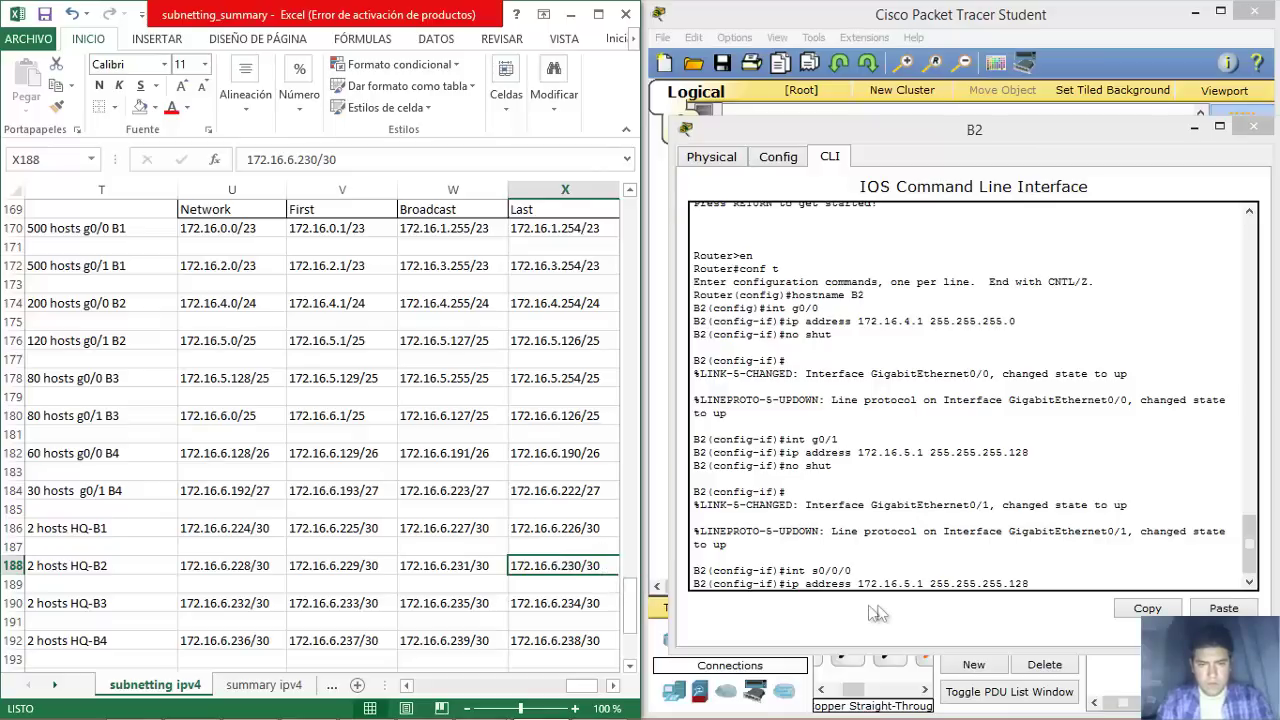
{"action": "left_click", "coordinate": [1039, 580]}
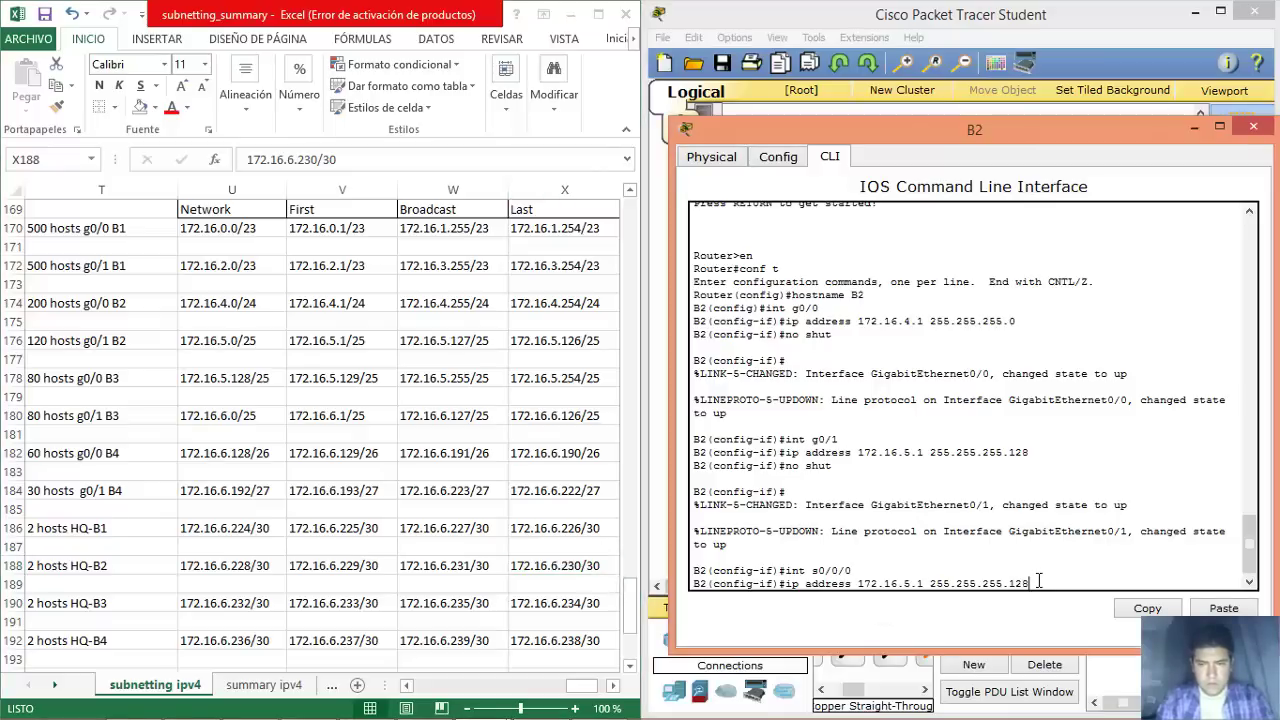
{"action": "key", "text": "Left"}
{"action": "key", "text": "Left"}
{"action": "key", "text": "Left"}
{"action": "key", "text": "Left"}
{"action": "key", "text": "Left"}
{"action": "key", "text": "Left"}
{"action": "key", "text": "Left"}
{"action": "key", "text": "BackSpace"}
{"action": "key", "text": "BackSpace"}
{"action": "key", "text": "BackSpace"}
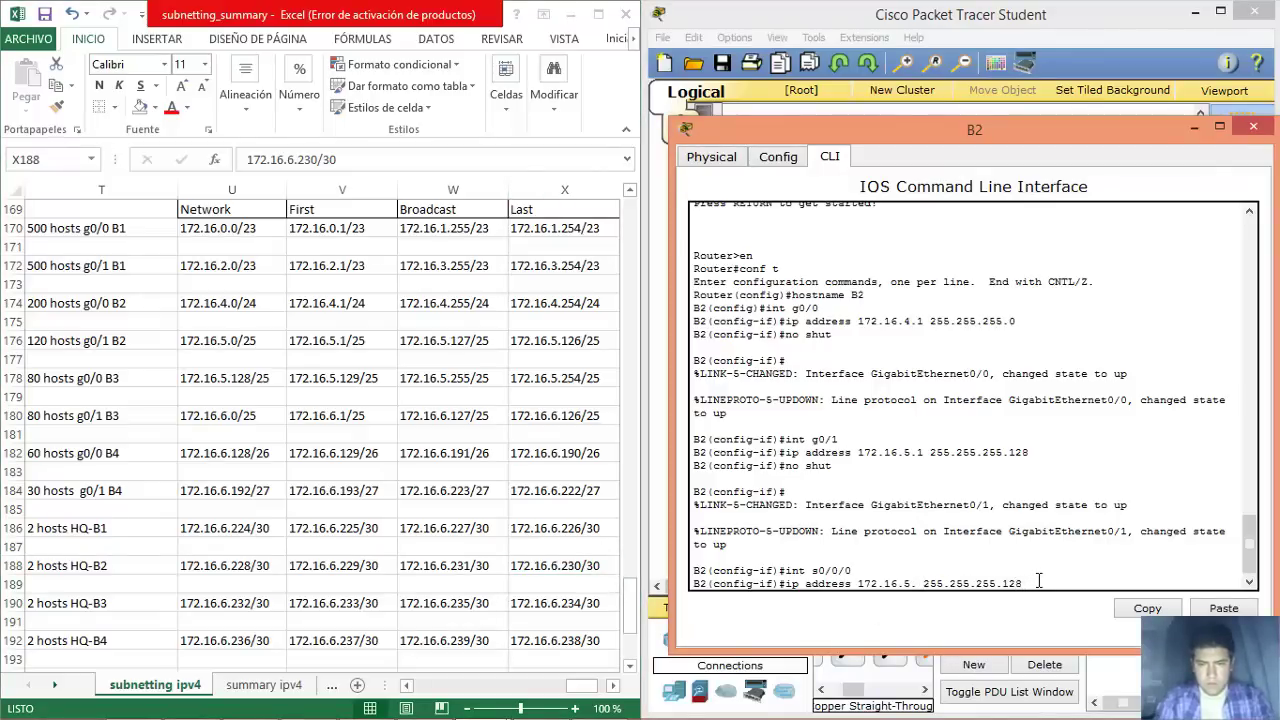
{"action": "type", "text": "6.230"}
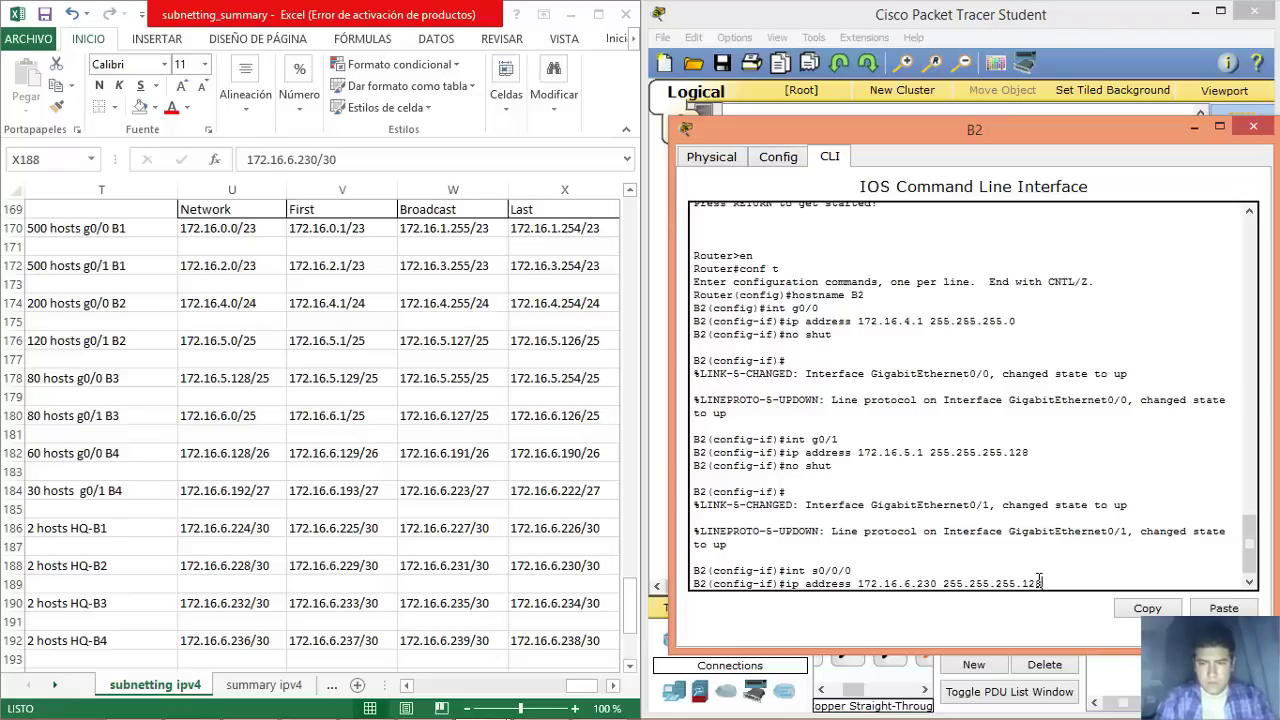
{"action": "key", "text": "BackSpace"}
{"action": "key", "text": "BackSpace"}
{"action": "key", "text": "BackSpace"}
{"action": "type", "text": "252"}
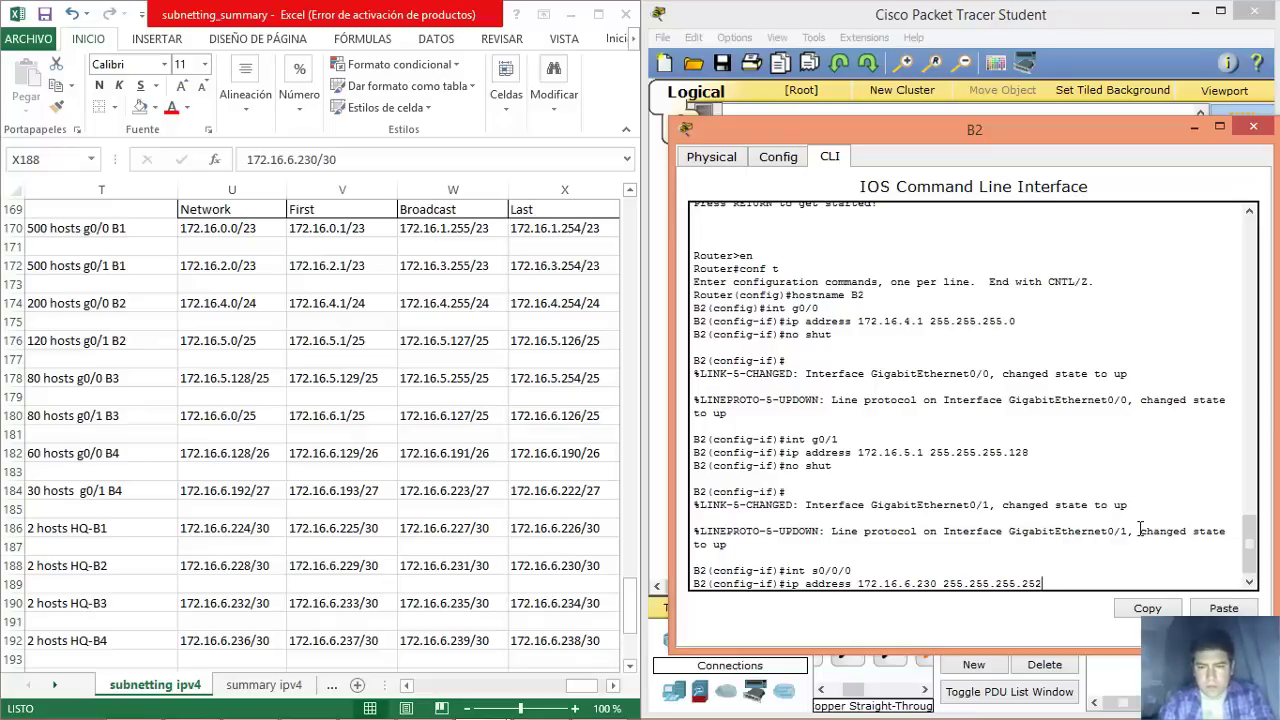
{"action": "key", "text": "Return"}
Enable B2's s0/0/0 interface with no shut and close the router's window.
{"action": "type", "text": "no shut"}
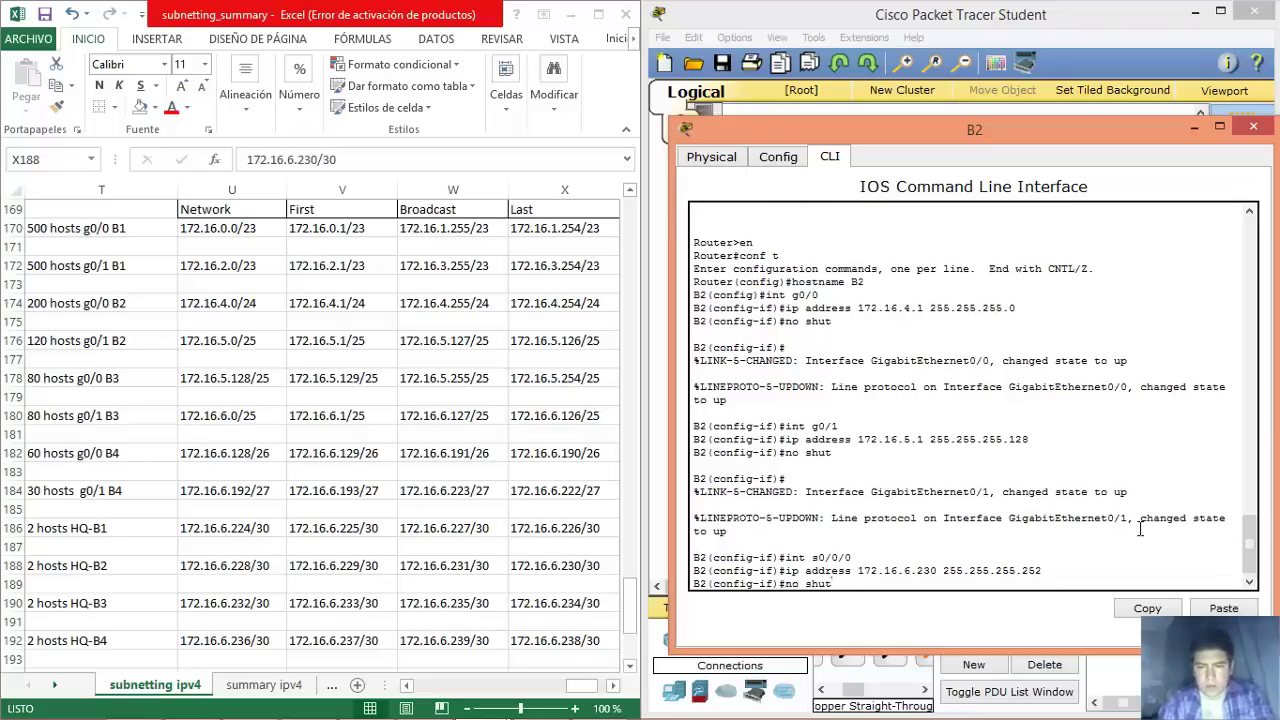
{"action": "key", "text": "Return"}
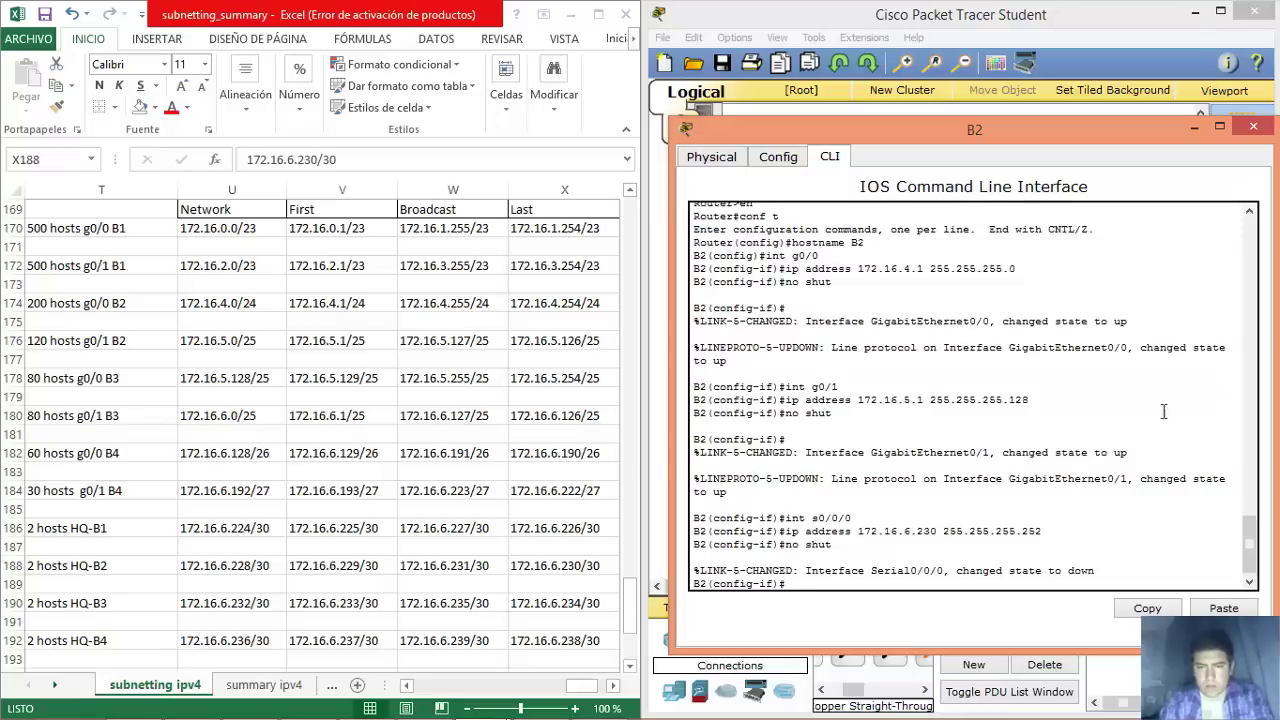
{"action": "left_click", "coordinate": [1253, 126]}
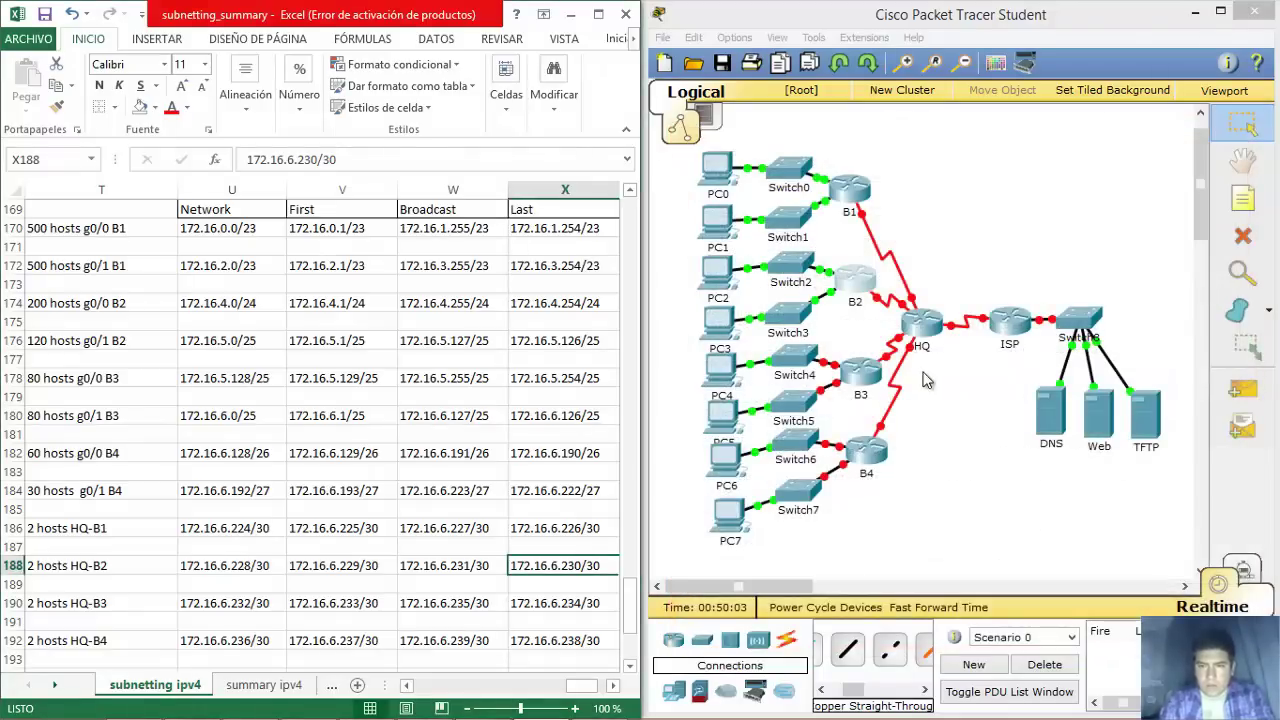
Open router B3's command line beside the spreadsheet and decline the initial configuration dialog.
{"action": "left_click", "coordinate": [866, 370]}
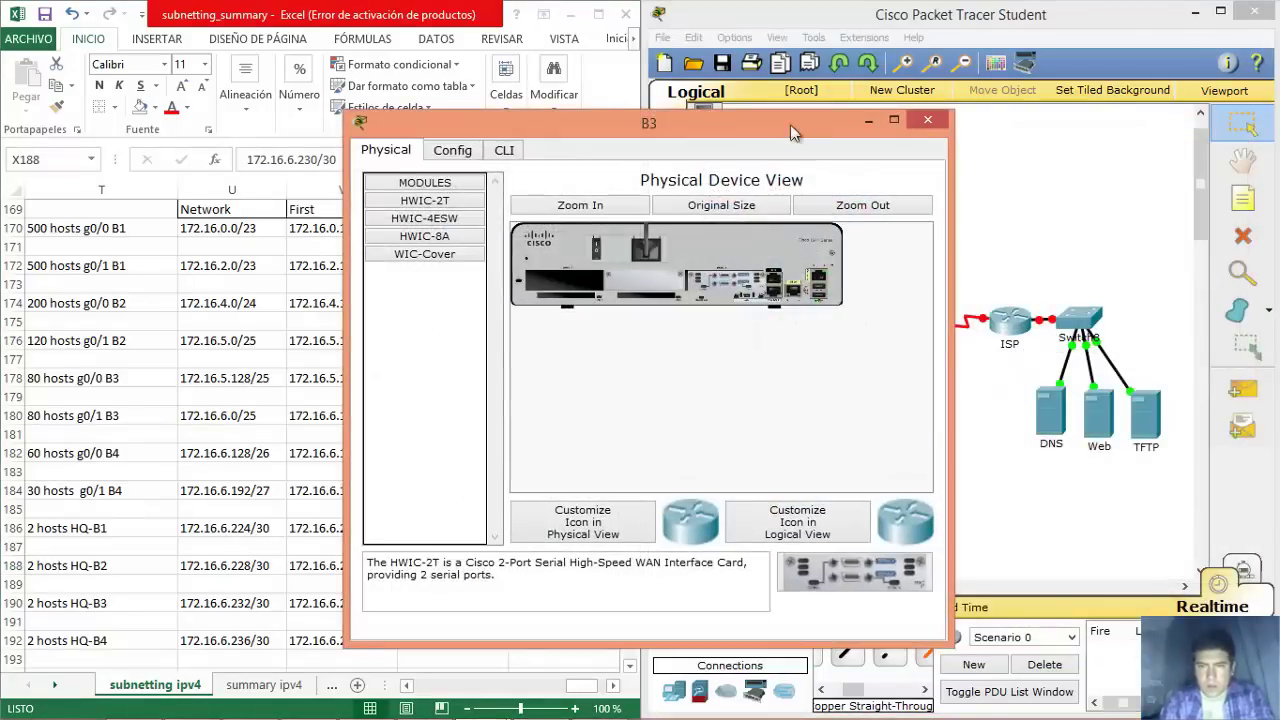
{"action": "left_click_drag", "start_coordinate": [789, 121], "coordinate": [1089, 82]}
{"action": "left_click", "coordinate": [803, 111]}
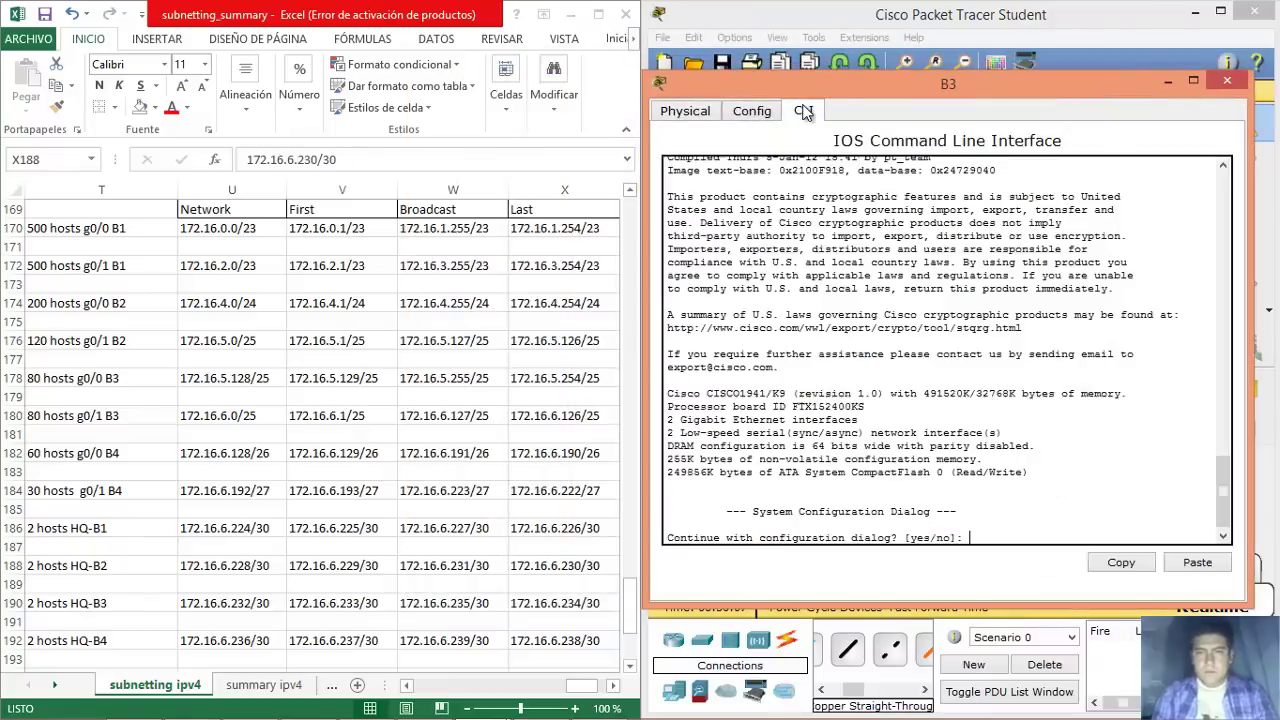
{"action": "type", "text": "no"}
{"action": "key", "text": "Return"}
{"action": "key", "text": "Return"}
Enter global configuration mode on the third branch router and set its hostname to B3.
{"action": "type", "text": "er>e"}
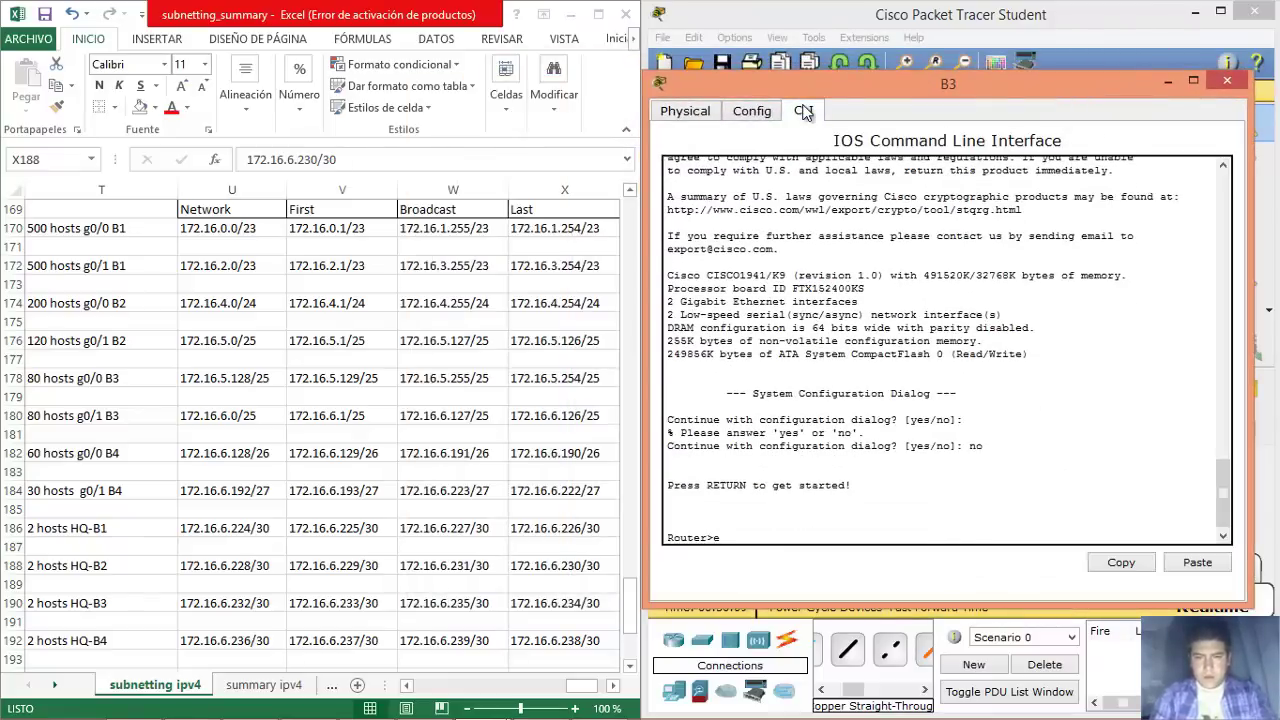
{"action": "type", "text": "n"}
{"action": "key", "text": "Return"}
{"action": "key", "text": "BackSpace"}
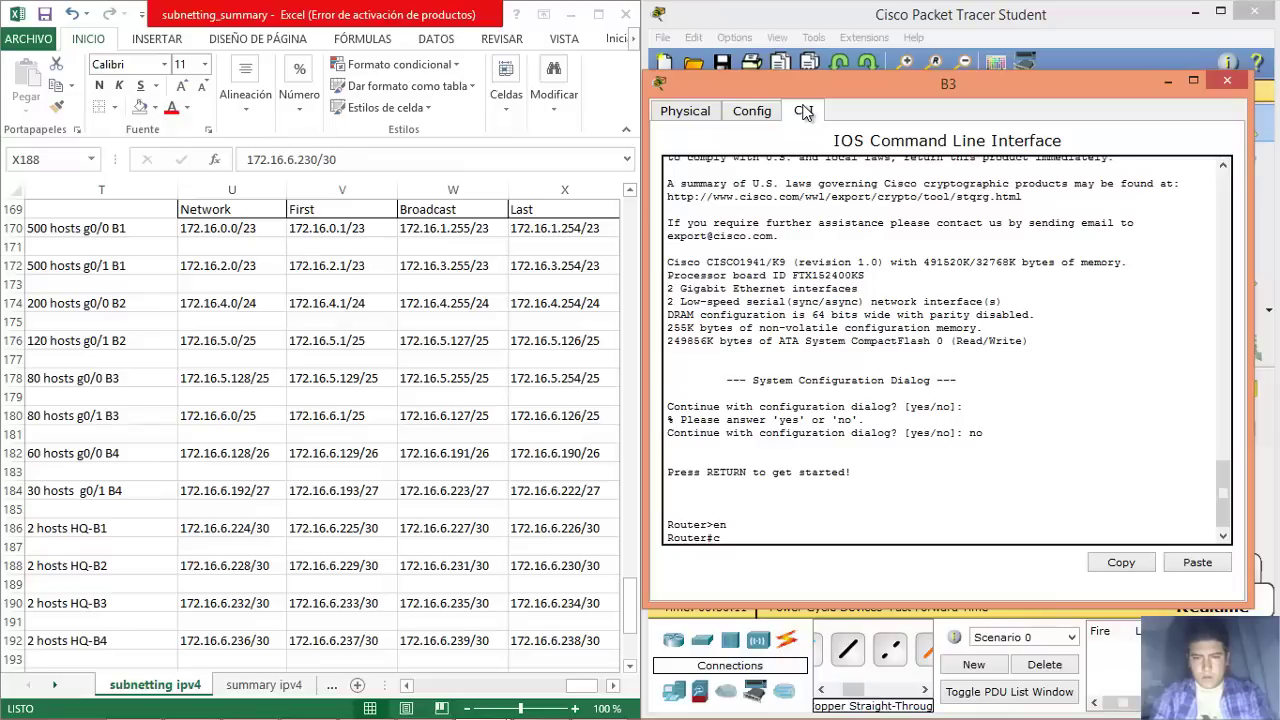
{"action": "type", "text": "onf t"}
{"action": "key", "text": "Return"}
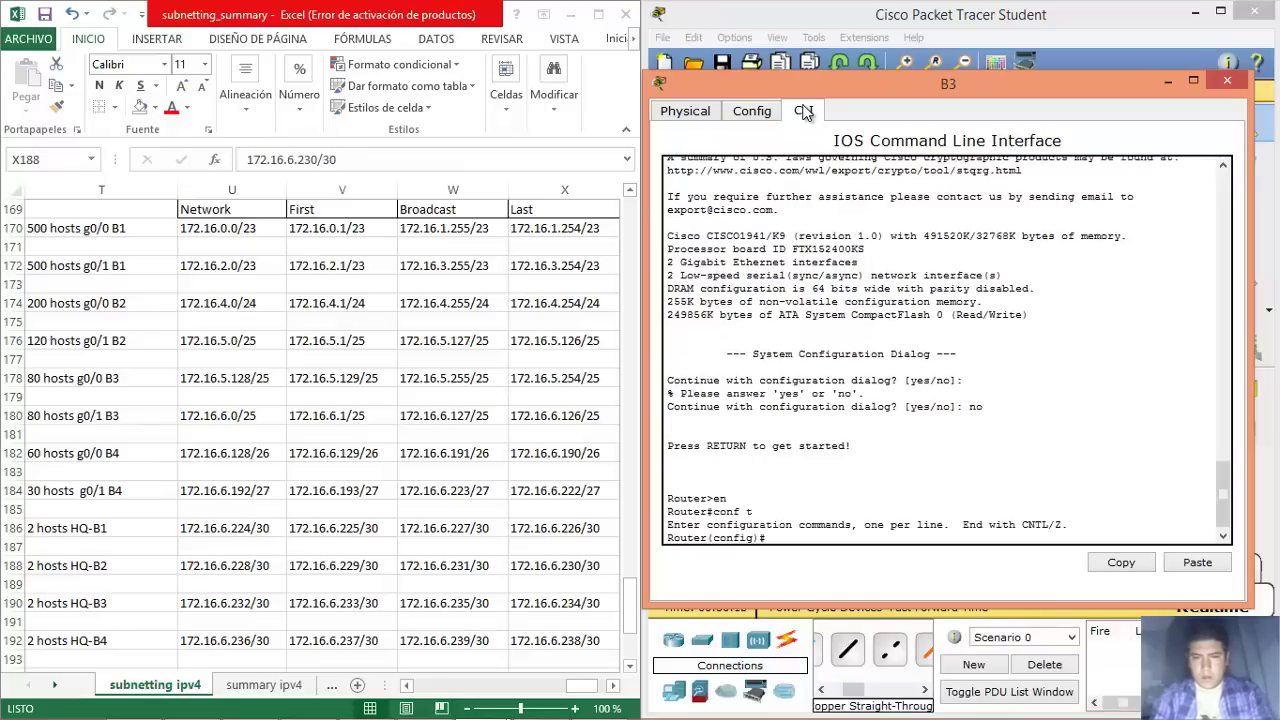
{"action": "type", "text": "hostname B"}
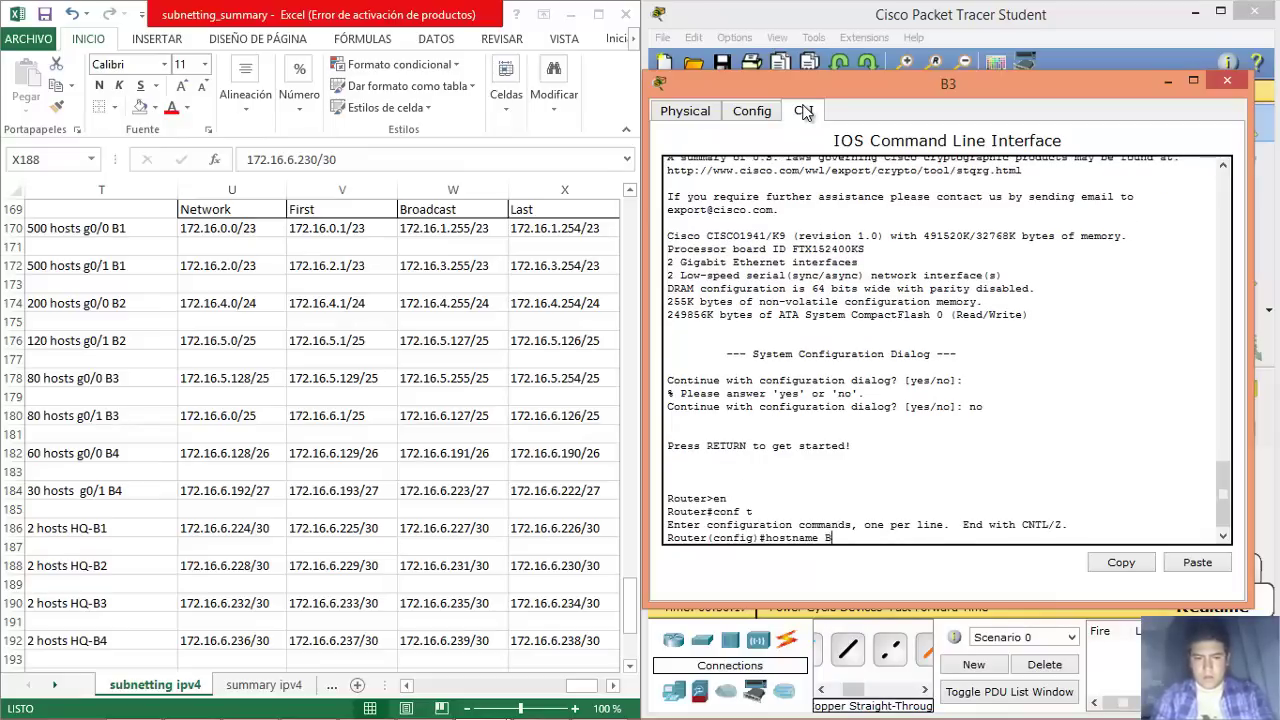
{"action": "type", "text": "3"}
{"action": "key", "text": "Return"}
Assign IP address 172.16.5.129 with mask 255.255.255.128 to B3's g0/0 interface and enable it with no shut.
{"action": "type", "text": "int g0/0"}
{"action": "key", "text": "Return"}
{"action": "type", "text": "ip address"}
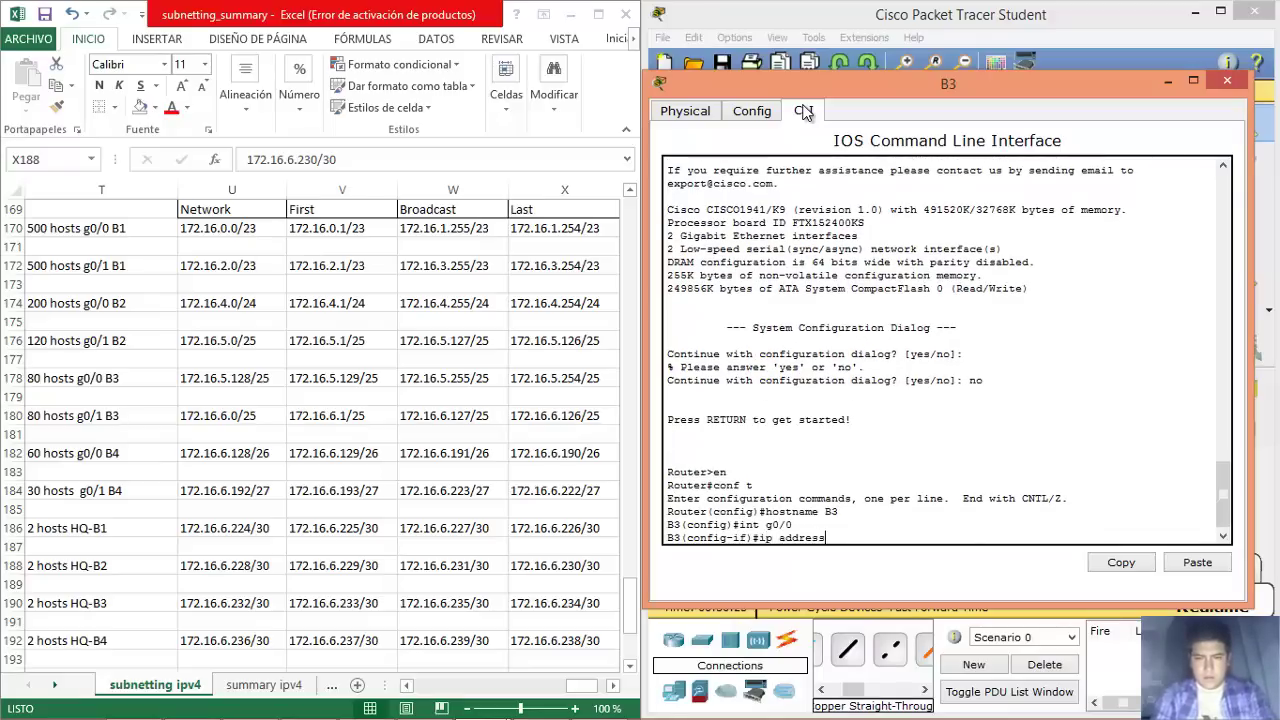
{"action": "type", "text": " 172"}
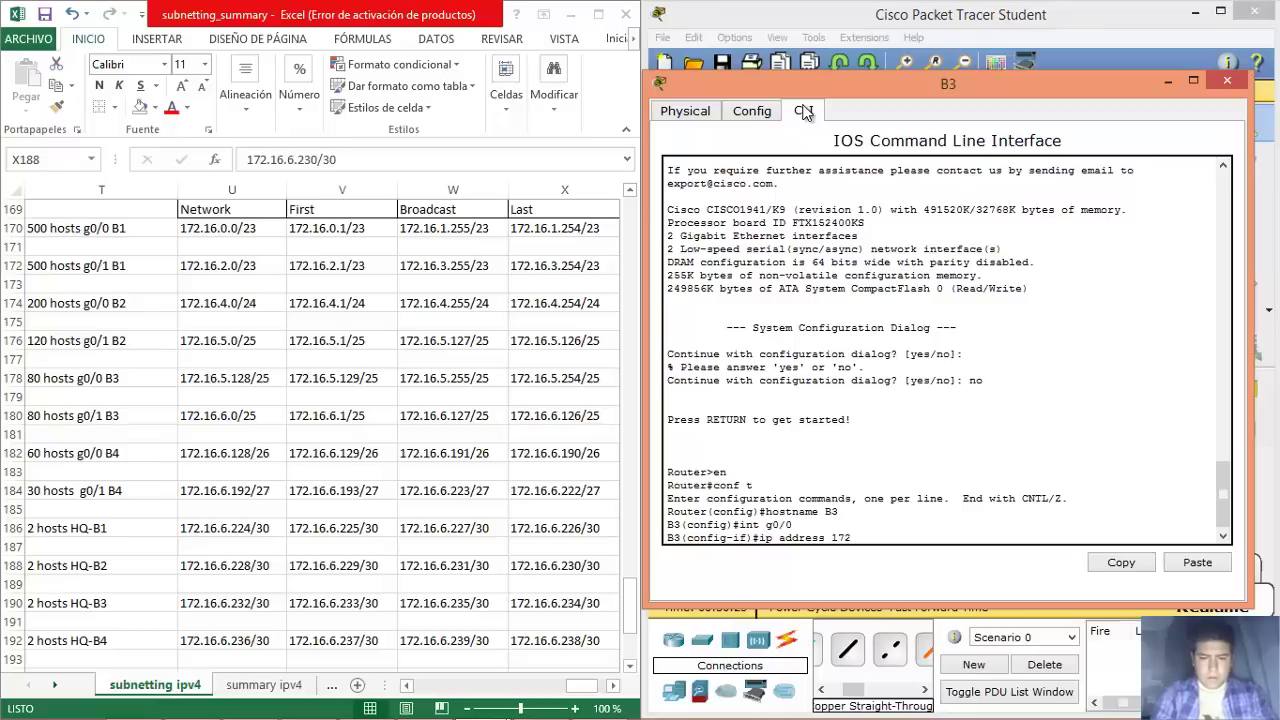
{"action": "type", "text": ".16."}
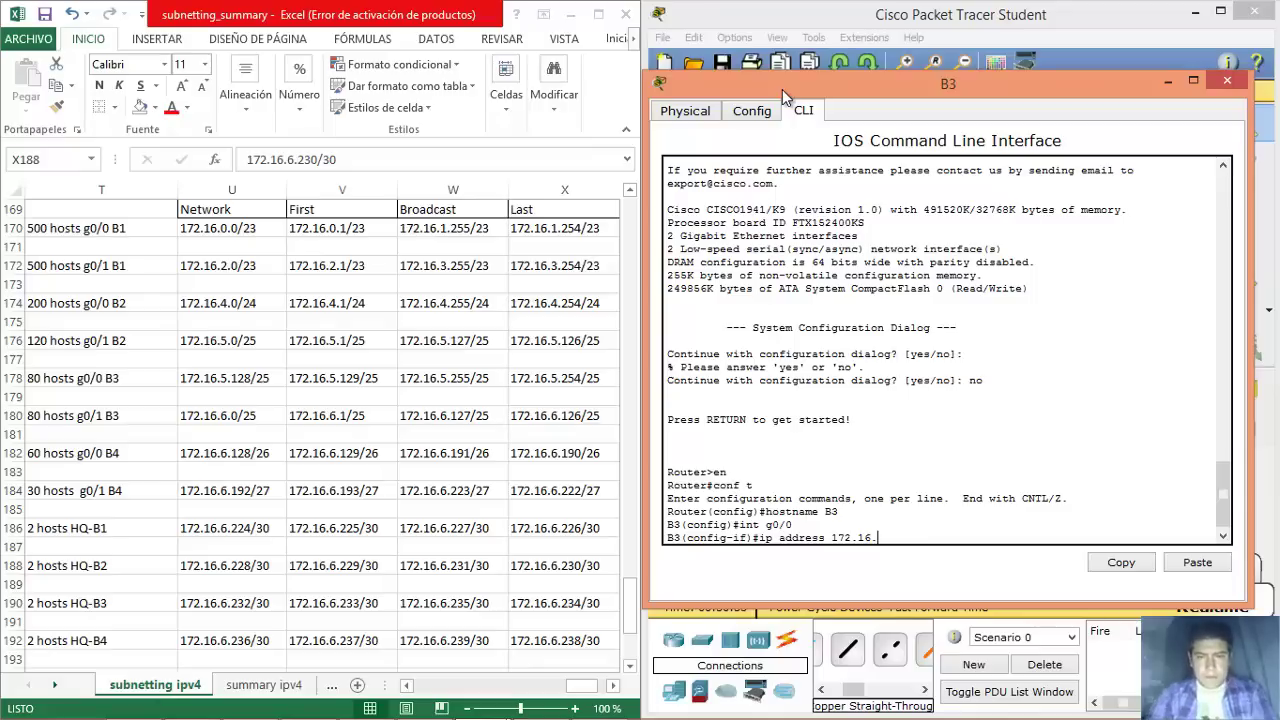
{"action": "type", "text": "5.129"}
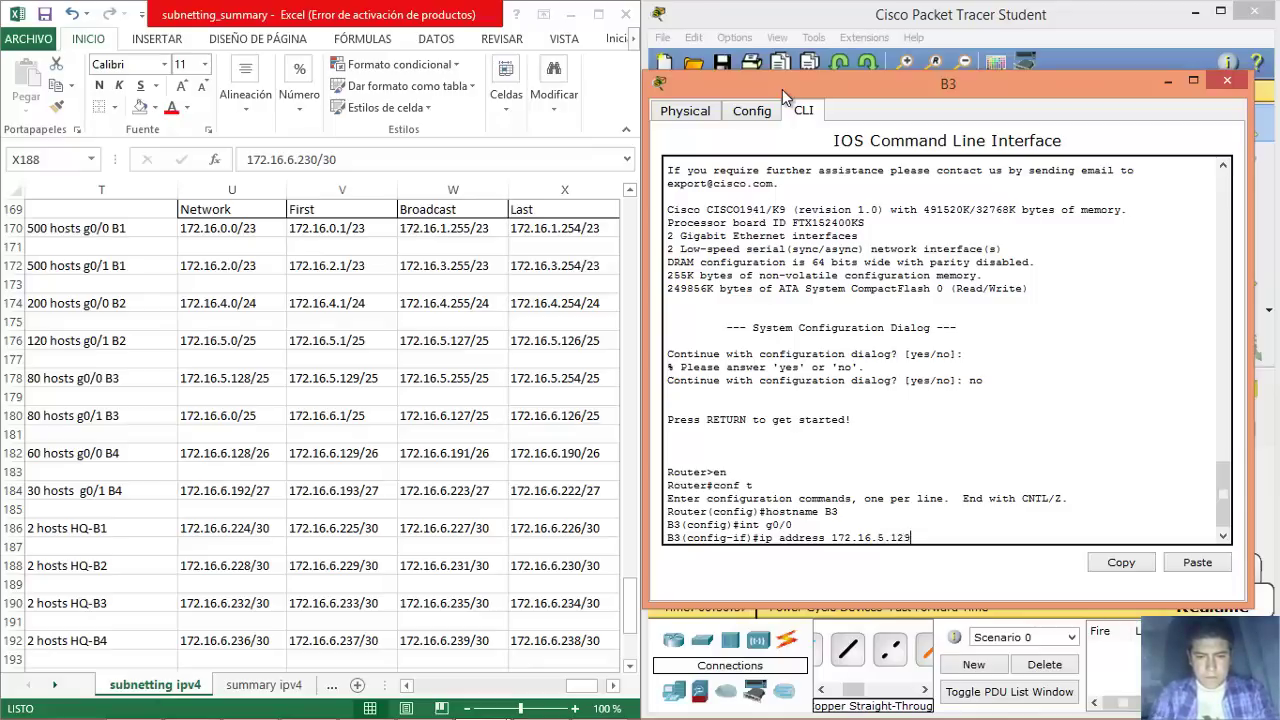
{"action": "type", "text": " 255.255.255."}
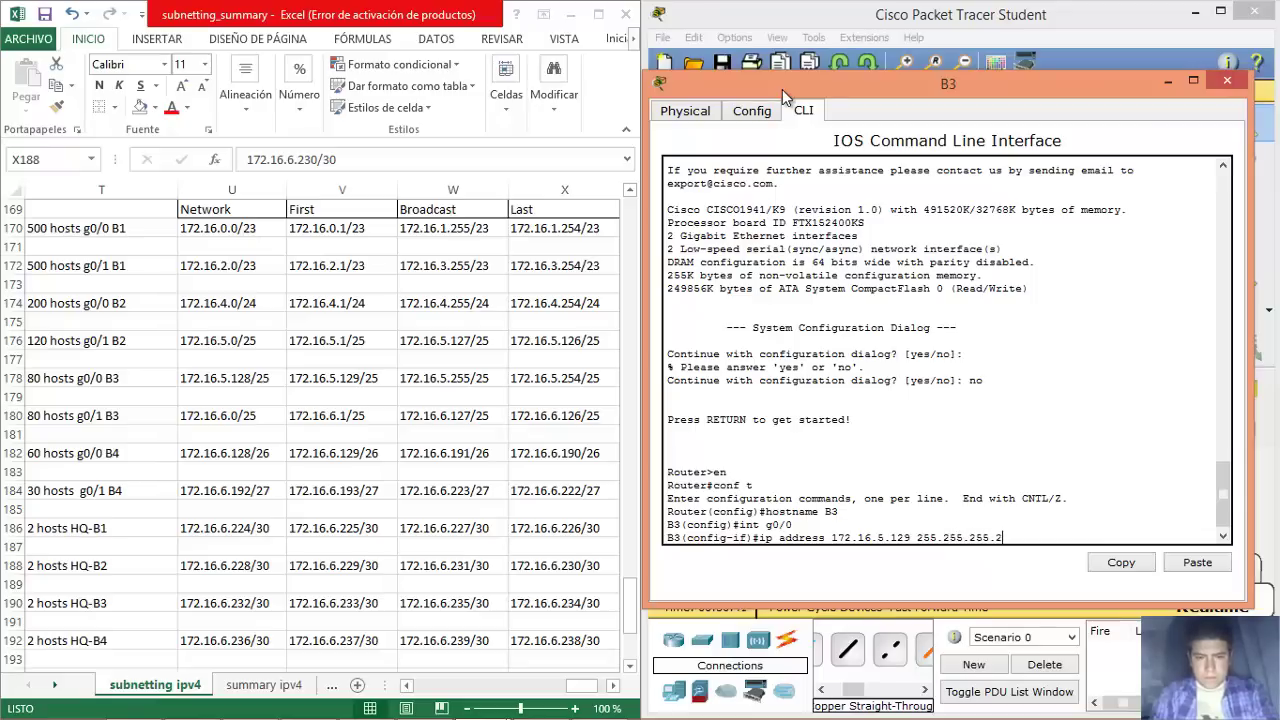
{"action": "type", "text": "128"}
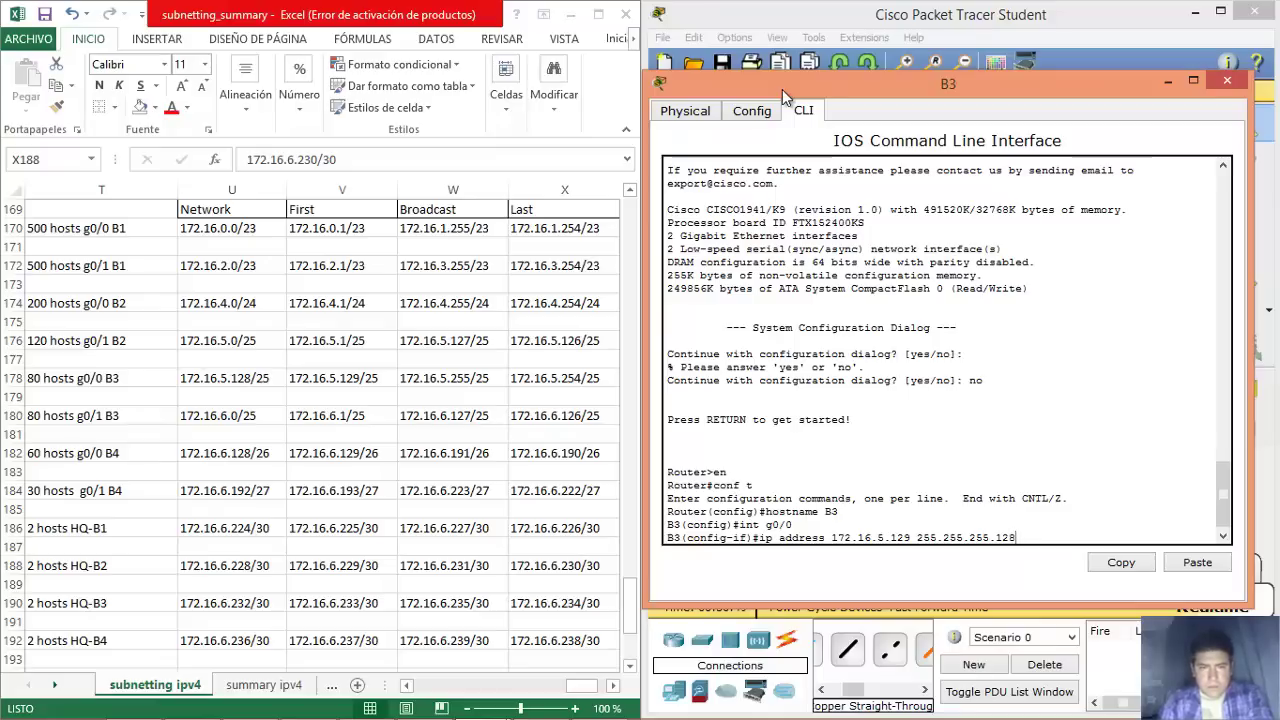
{"action": "key", "text": "Return"}
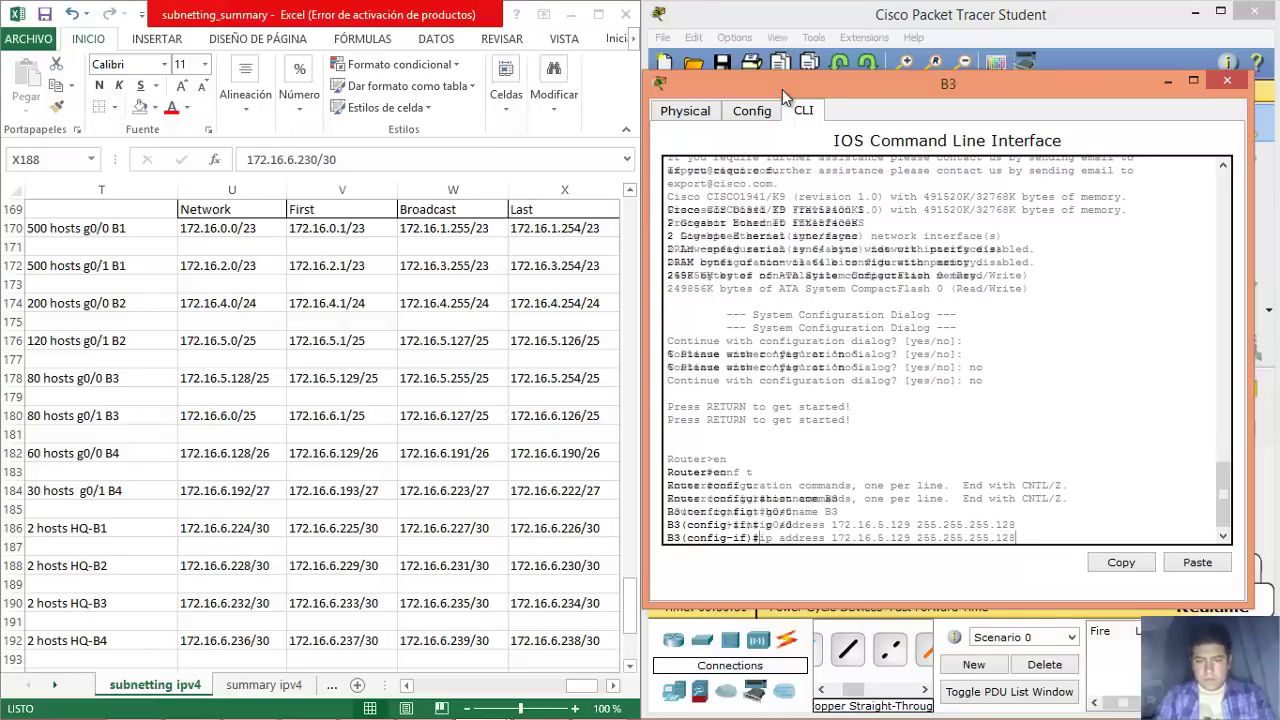
{"action": "type", "text": "no shut"}
{"action": "key", "text": "Return"}
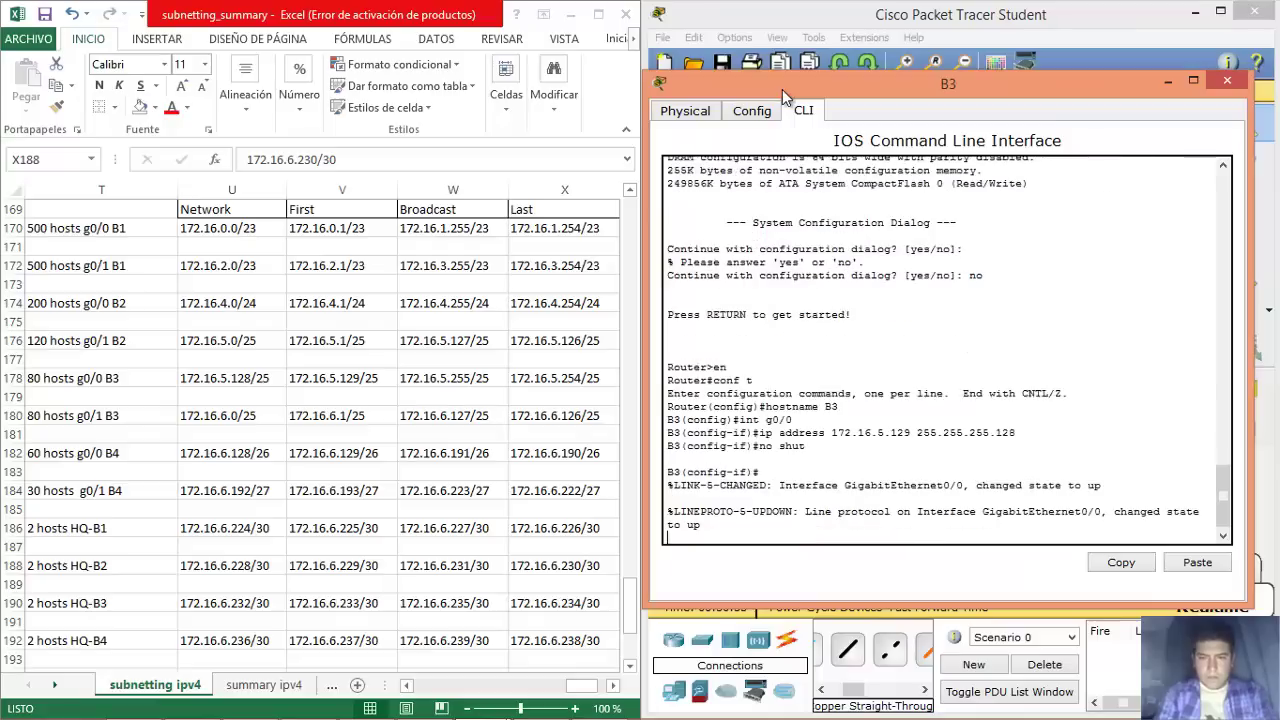
Enter interface configuration mode for B3's g0/1 interface.
{"action": "key", "text": "Up"}
{"action": "key", "text": "Up"}
{"action": "key", "text": "Up"}
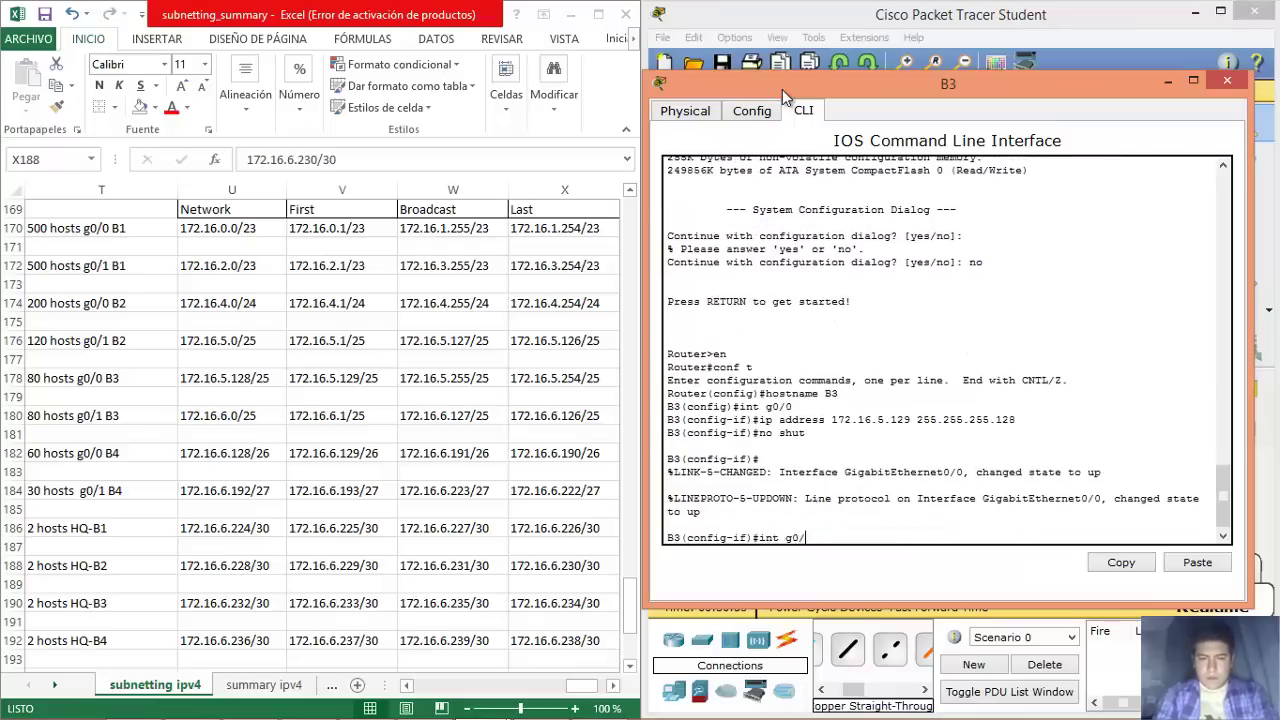
{"action": "type", "text": "1"}
{"action": "key", "text": "Return"}
Assign IP address 172.16.6.1 with mask 255.255.255.128 to B3's g0/1 interface and enable it with no shut.
{"action": "key", "text": "Up"}
{"action": "key", "text": "Up"}
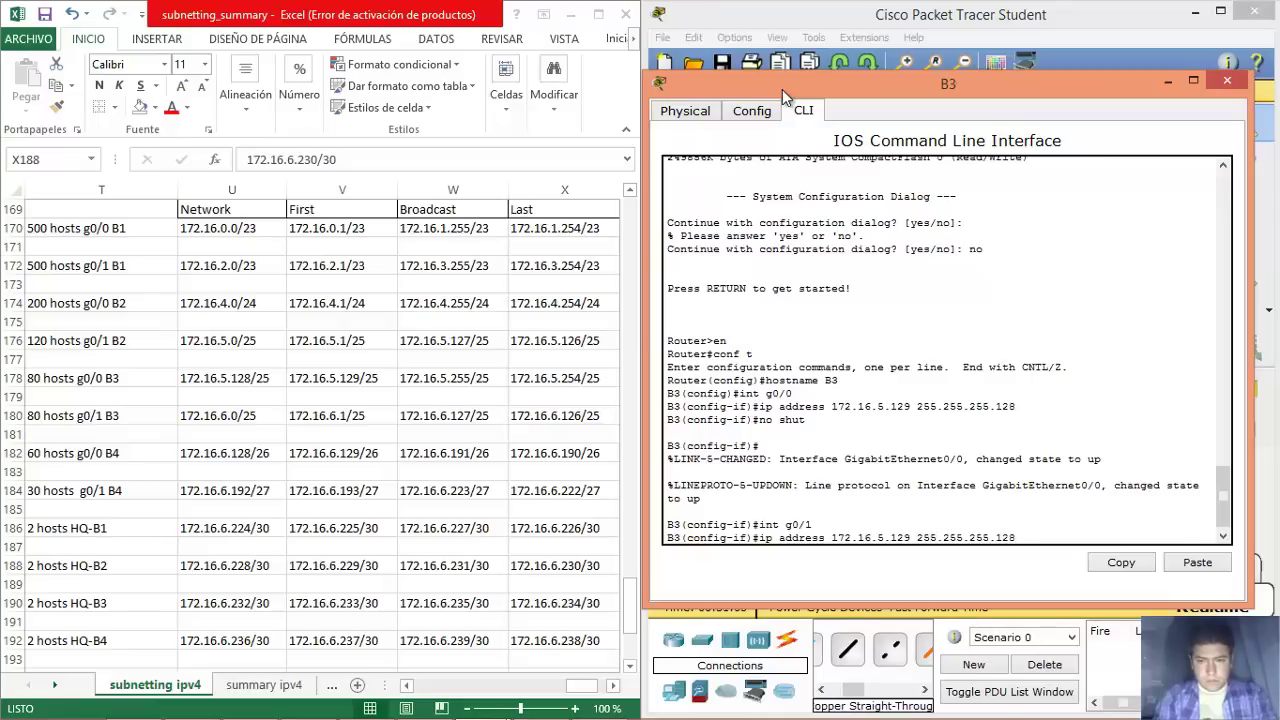
{"action": "key", "text": "Left"}
{"action": "key", "text": "Left"}
{"action": "key", "text": "Left"}
{"action": "key", "text": "Left"}
{"action": "key", "text": "Left"}
{"action": "key", "text": "Left"}
{"action": "key", "text": "Left"}
{"action": "key", "text": "Left"}
{"action": "key", "text": "Left"}
{"action": "key", "text": "Left"}
{"action": "key", "text": "Left"}
{"action": "key", "text": "Left"}
{"action": "key", "text": "Left"}
{"action": "key", "text": "Left"}
{"action": "key", "text": "Left"}
{"action": "key", "text": "Left"}
{"action": "key", "text": "BackSpace"}
{"action": "key", "text": "BackSpace"}
{"action": "key", "text": "BackSpace"}
{"action": "key", "text": "BackSpace"}
{"action": "key", "text": "BackSpace"}
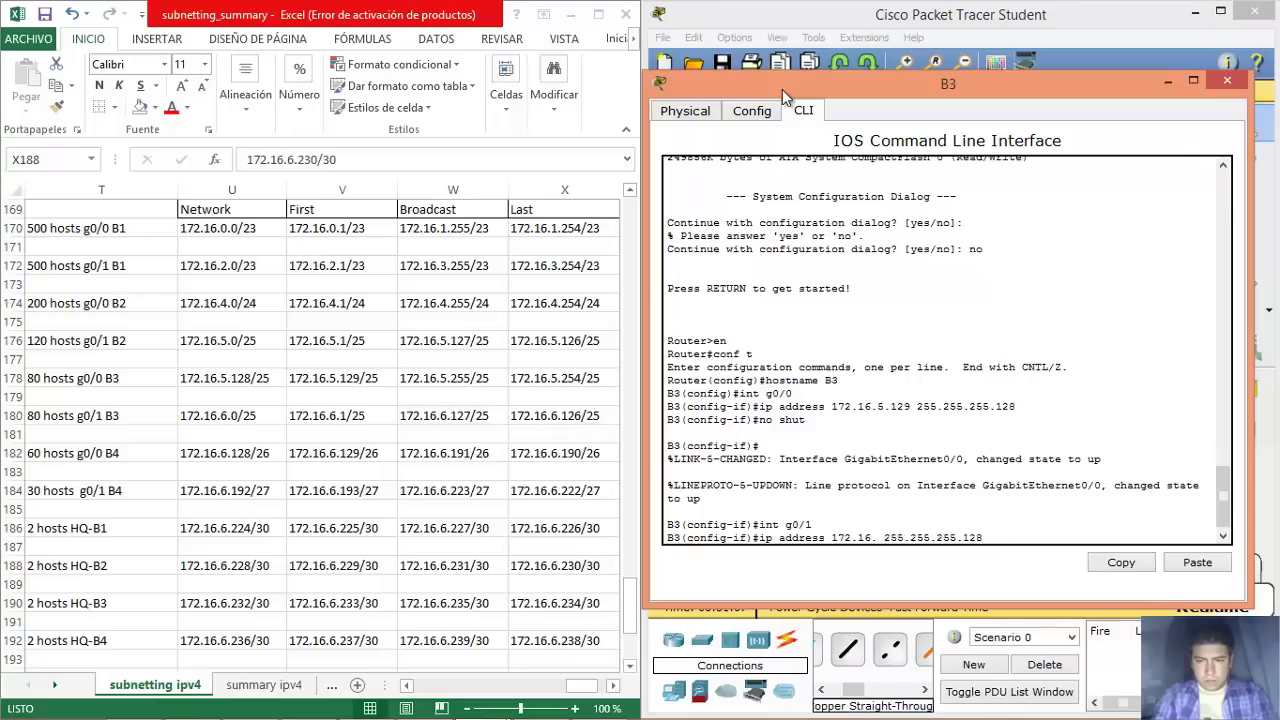
{"action": "type", "text": "6.1"}
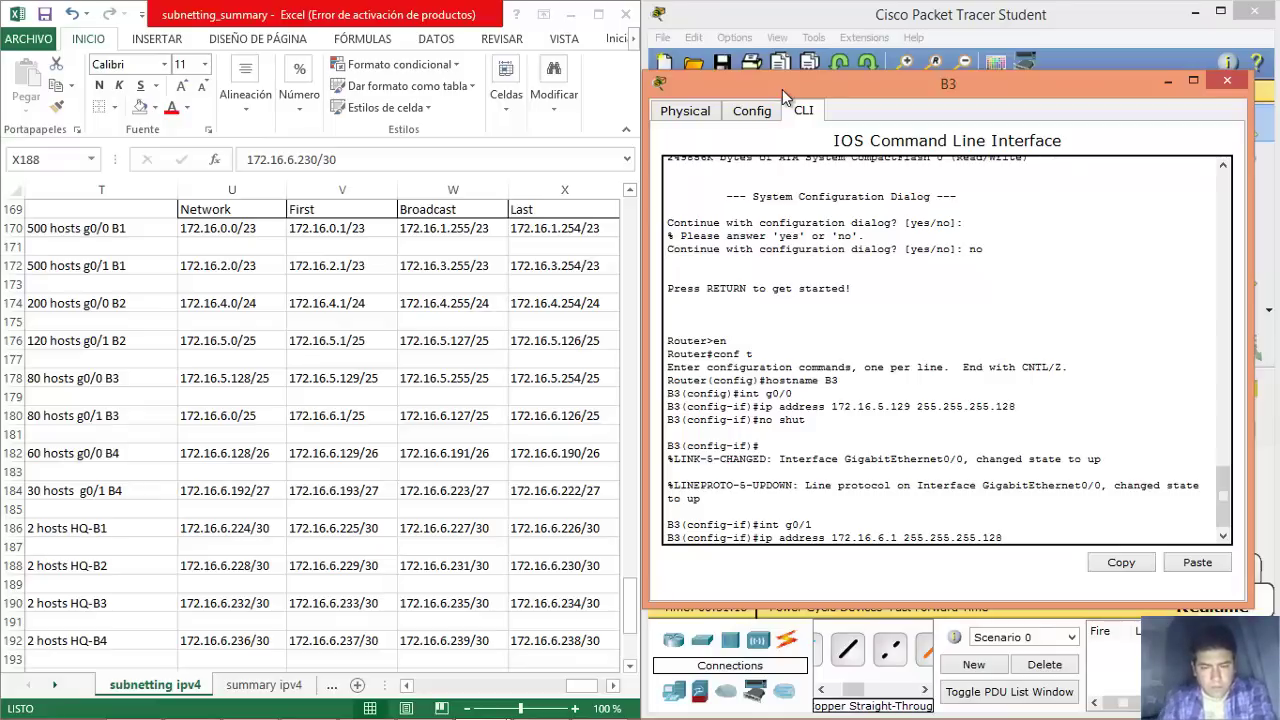
{"action": "key", "text": "Return"}
{"action": "key", "text": "Up"}
{"action": "key", "text": "Up"}
{"action": "key", "text": "Up"}
{"action": "key", "text": "Return"}
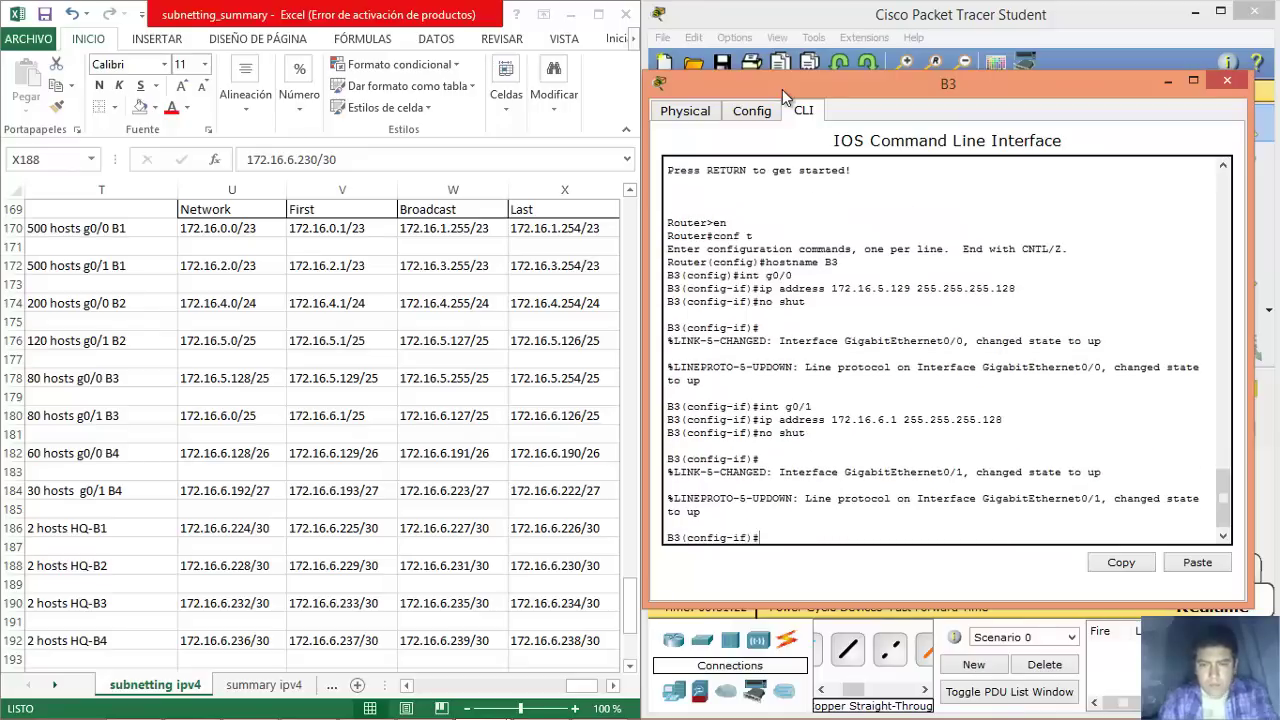
Assign IP address 172.16.6.234 with mask 255.255.255.252 to B3's s0/0/0 interface and enable it with no shut.
{"action": "type", "text": "int s0/0/0"}
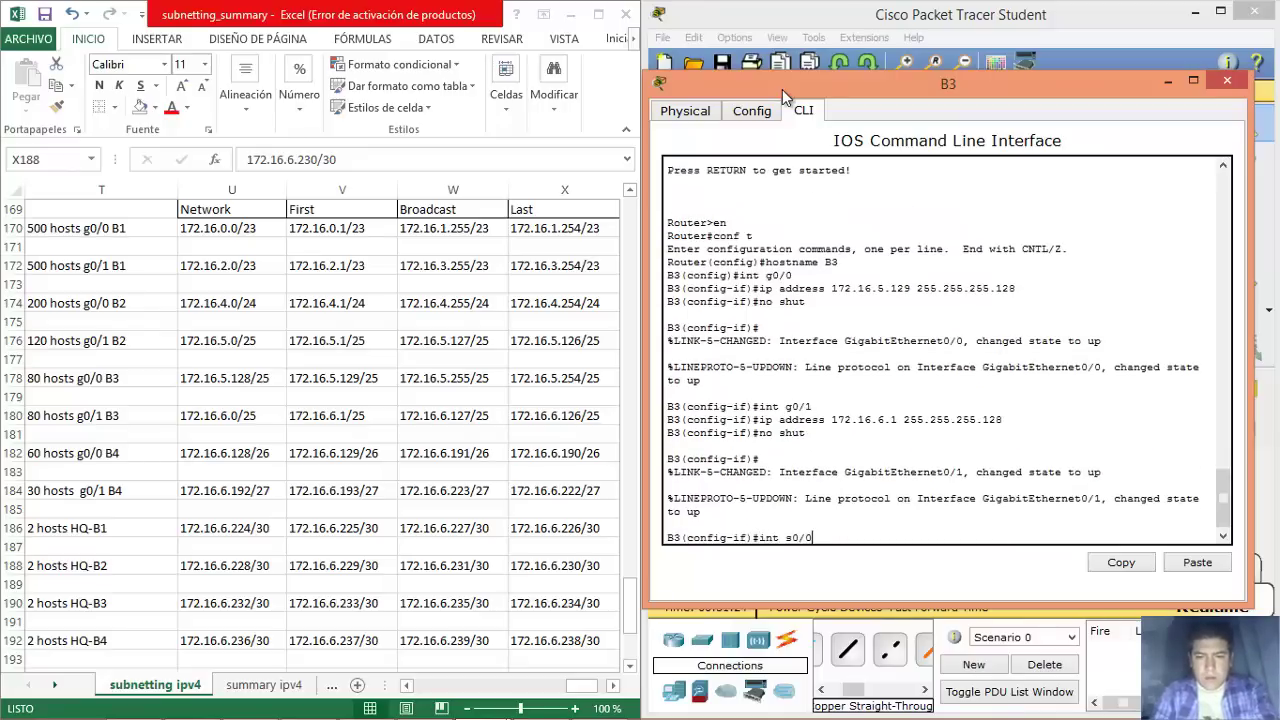
{"action": "key", "text": "Return"}
{"action": "key", "text": "Up"}
{"action": "key", "text": "Up"}
{"action": "key", "text": "Up"}
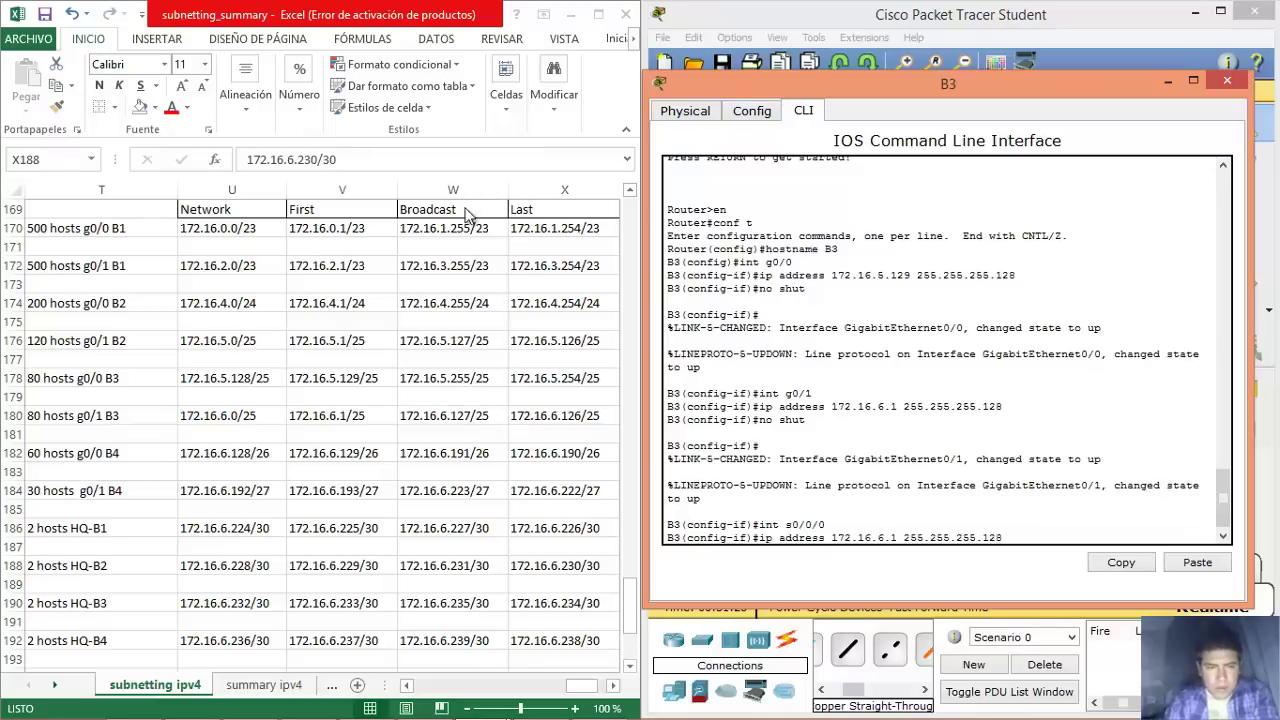
{"action": "left_click", "coordinate": [563, 604]}
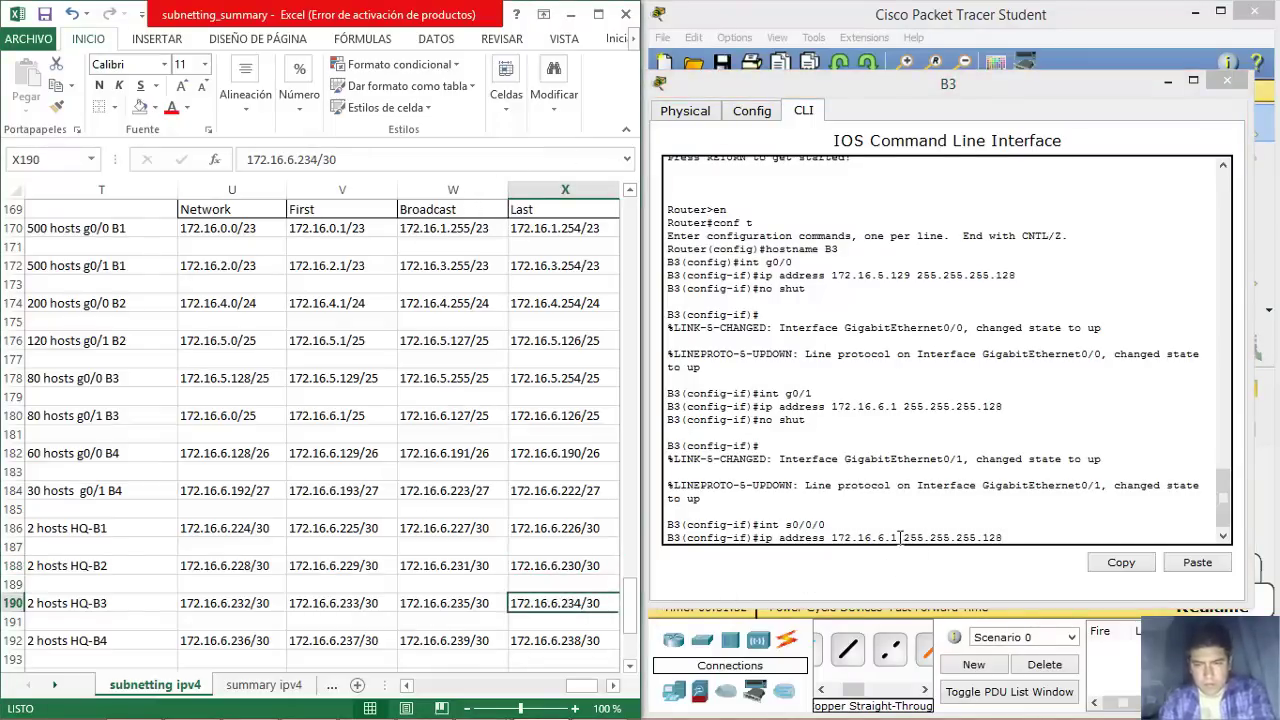
{"action": "left_click", "coordinate": [1011, 538]}
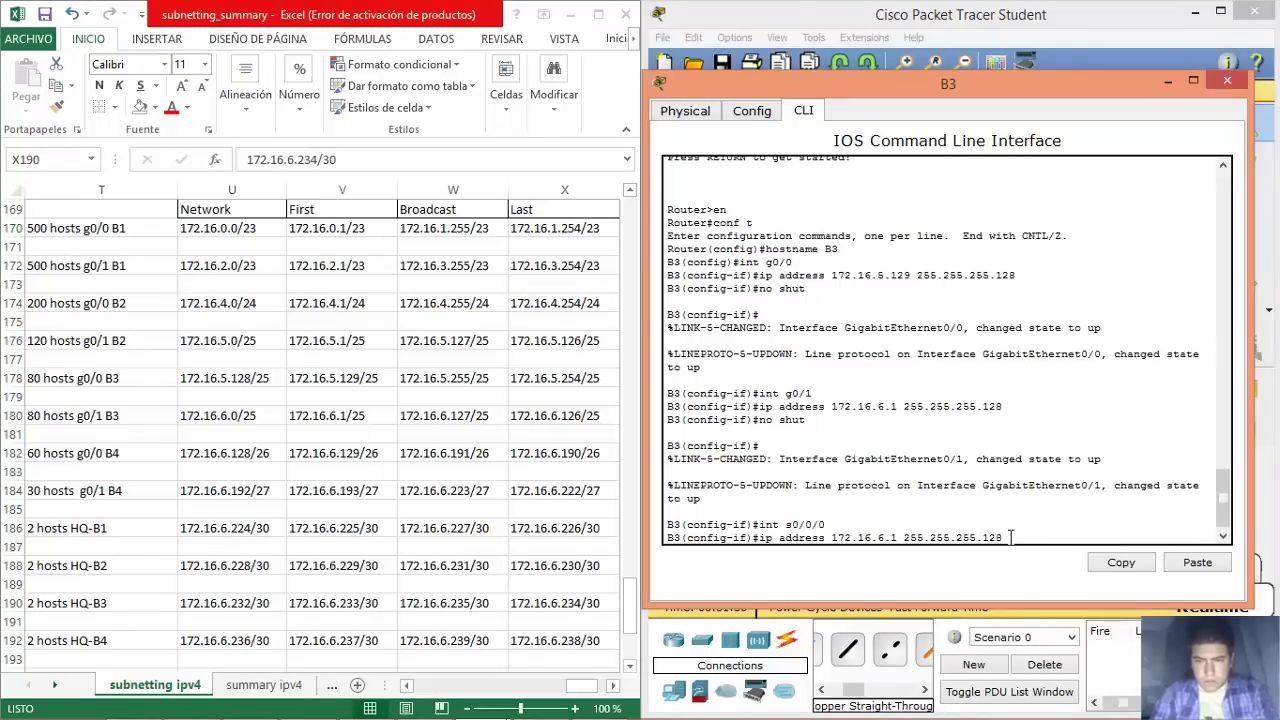
{"action": "key", "text": "BackSpace"}
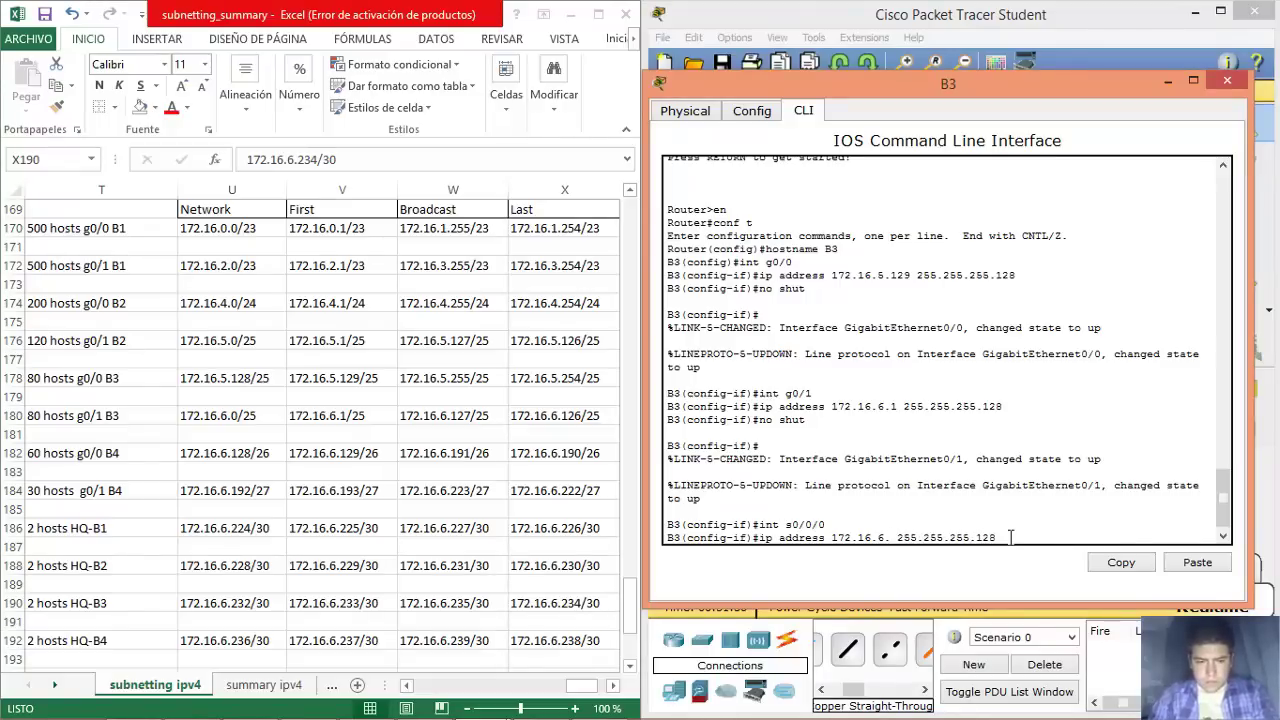
{"action": "type", "text": "234"}
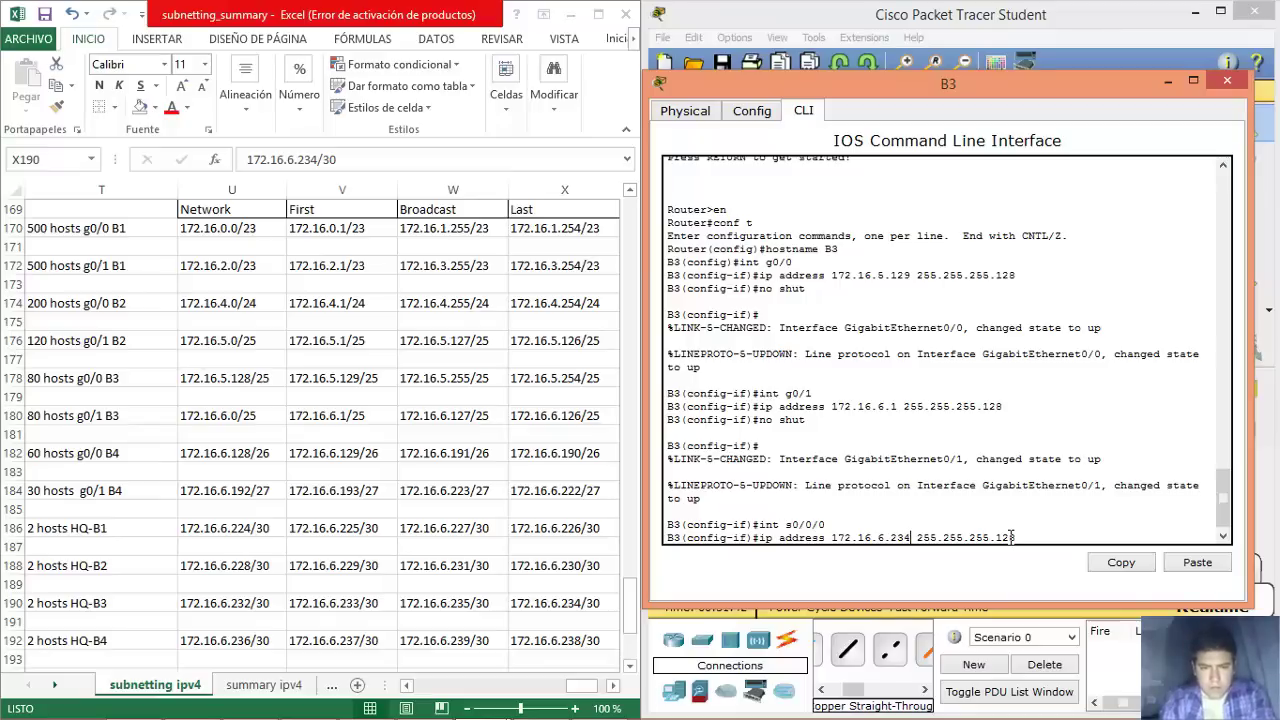
{"action": "key", "text": "Right"}
{"action": "key", "text": "Right"}
{"action": "key", "text": "Right"}
{"action": "key", "text": "Right"}
{"action": "key", "text": "Right"}
{"action": "key", "text": "Right"}
{"action": "key", "text": "BackSpace"}
{"action": "key", "text": "BackSpace"}
{"action": "key", "text": "BackSpace"}
{"action": "type", "text": "252"}
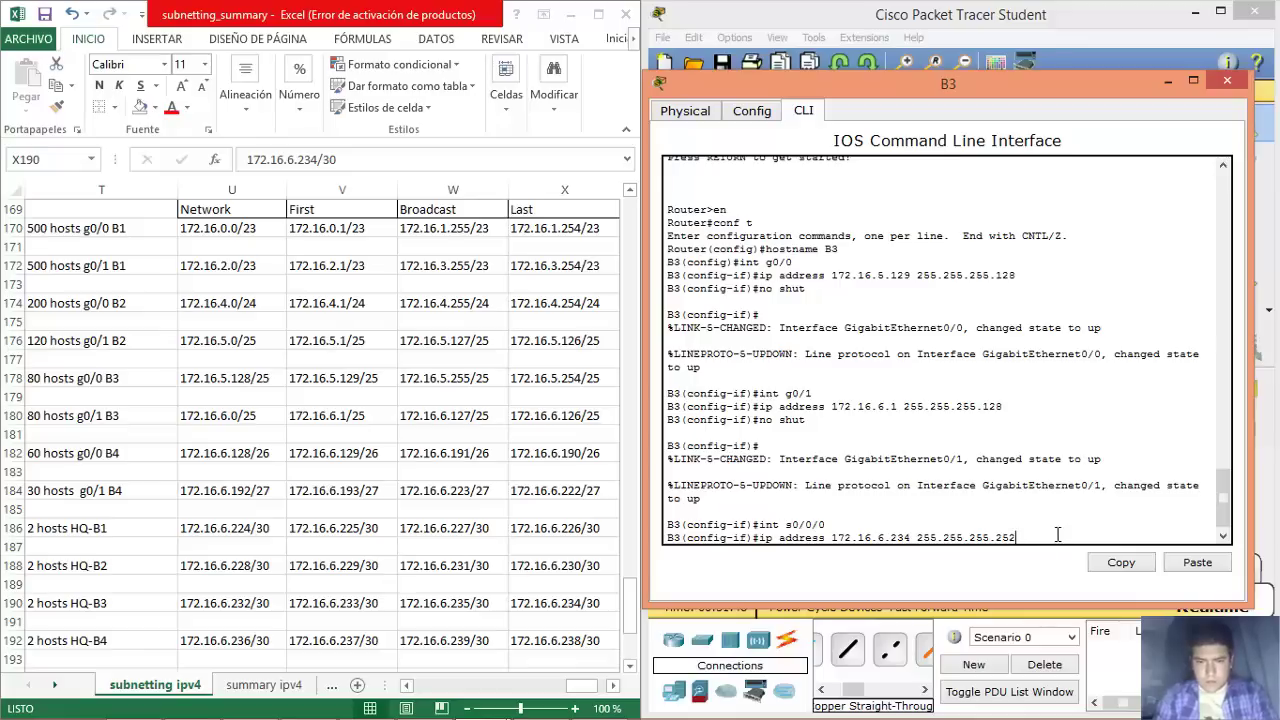
{"action": "key", "text": "Return"}
{"action": "type", "text": "no shut"}
{"action": "key", "text": "Return"}
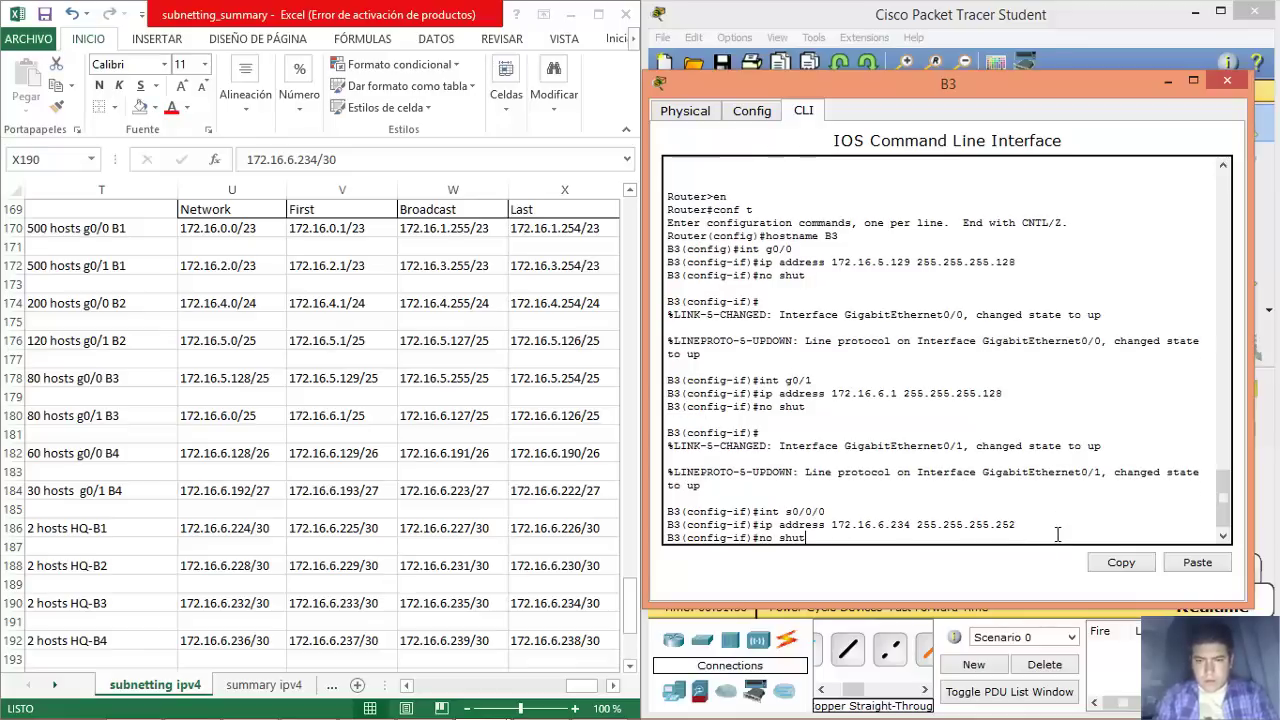
Close router B3, open router B4's command line beside the spreadsheet and decline the initial configuration dialog.
{"action": "left_click", "coordinate": [1227, 80]}
{"action": "left_click", "coordinate": [867, 455]}
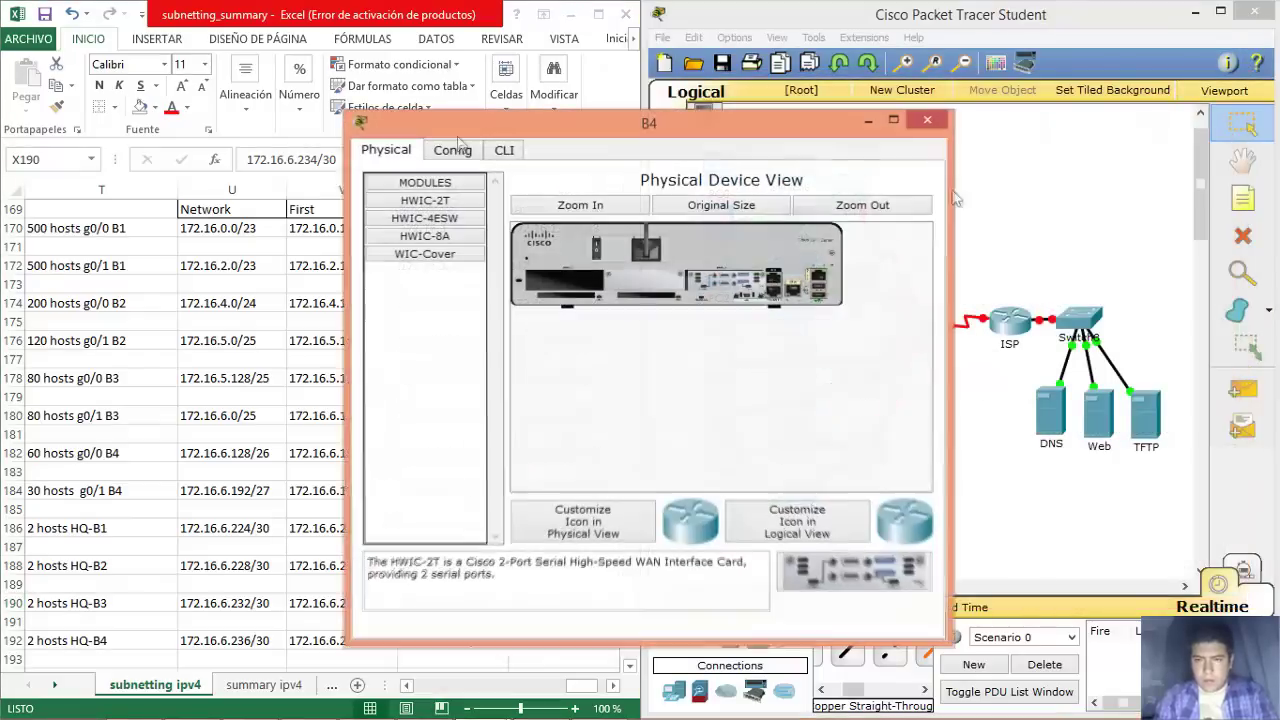
{"action": "left_click_drag", "start_coordinate": [548, 132], "coordinate": [859, 95]}
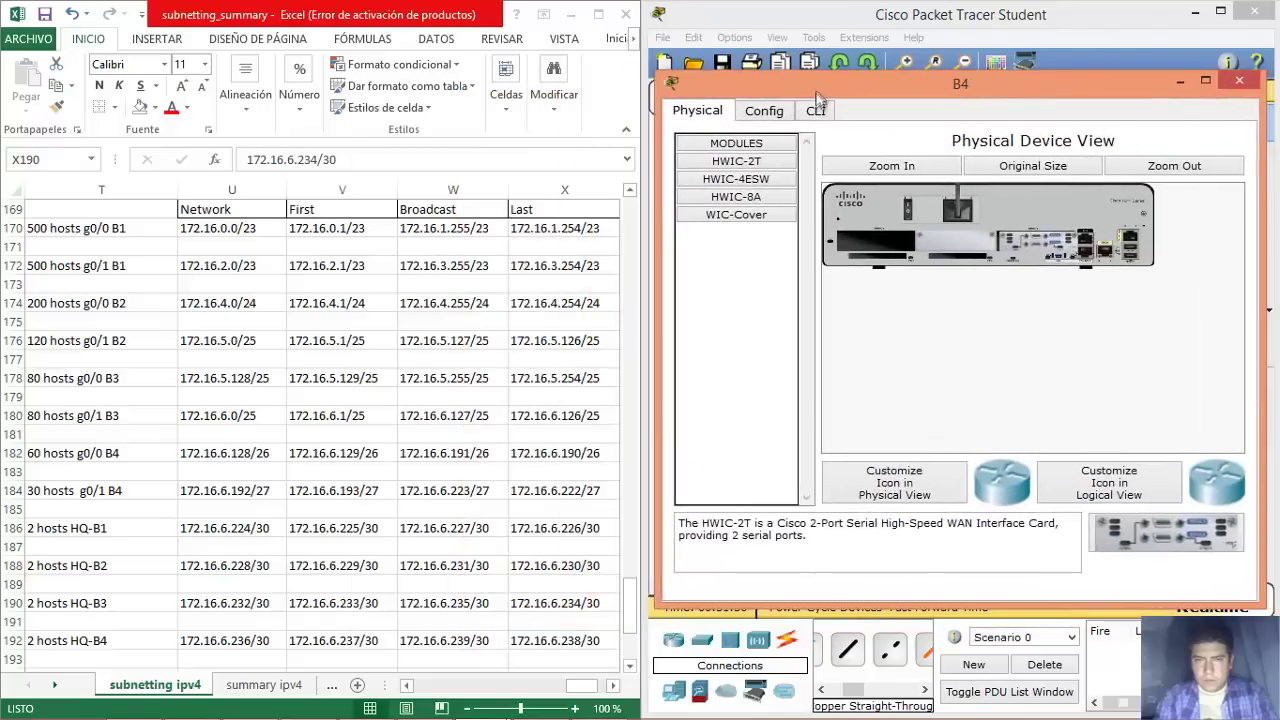
{"action": "left_click", "coordinate": [815, 111]}
{"action": "type", "text": "no"}
{"action": "key", "text": "Return"}
{"action": "key", "text": "Return"}
Enter global configuration mode on the fourth branch router and set its hostname to B4.
{"action": "type", "text": "en"}
{"action": "key", "text": "Return"}
{"action": "type", "text": "conf t"}
{"action": "key", "text": "Return"}
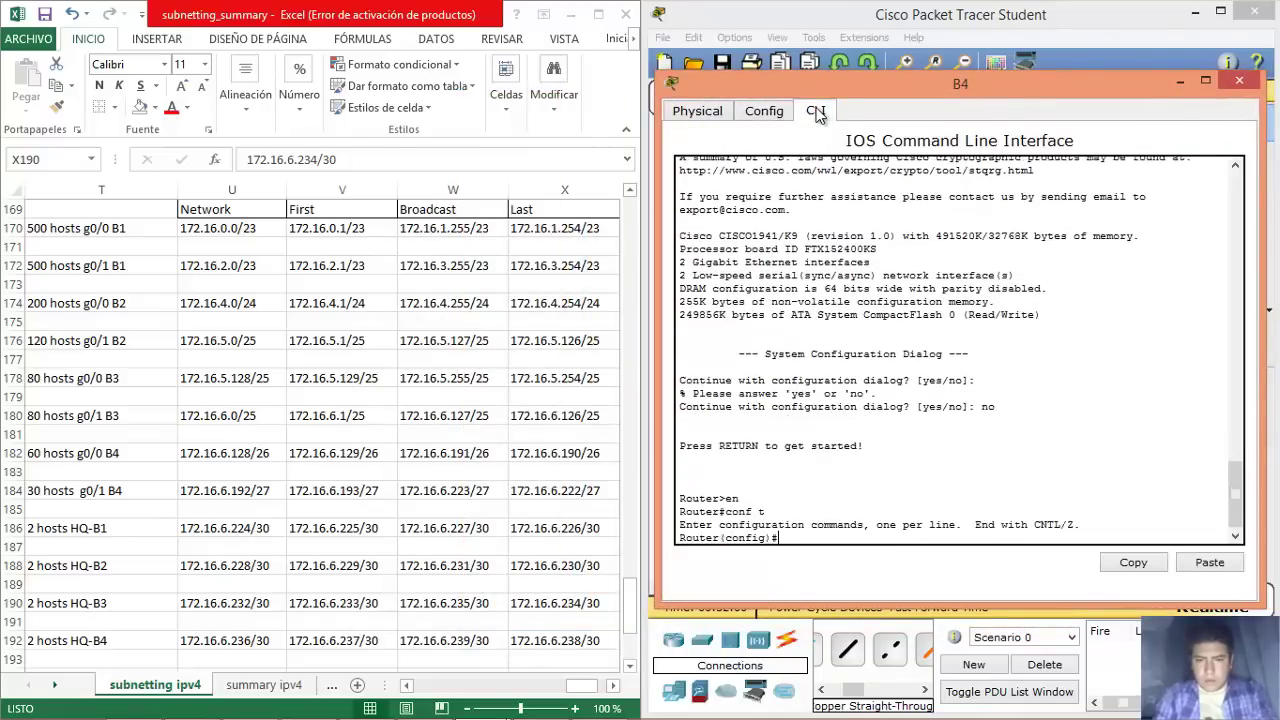
{"action": "type", "text": "hostname"}
{"action": "type", "text": " 4"}
{"action": "key", "text": "BackSpace"}
{"action": "type", "text": "B4"}
{"action": "key", "text": "Return"}
Assign IP address 172.16.6.129 with mask 255.255.255.192 to B4's g0/0 interface and enable it with no shut.
{"action": "type", "text": "int g0/0"}
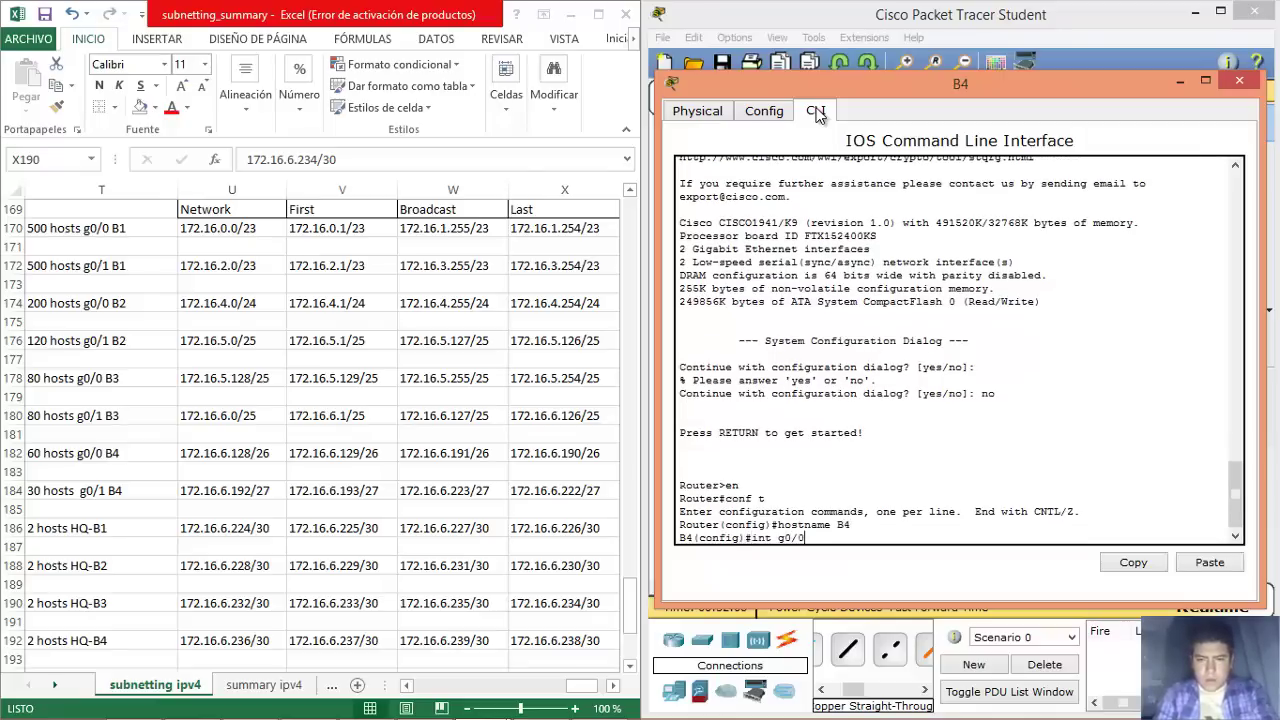
{"action": "key", "text": "Return"}
{"action": "type", "text": "ip add"}
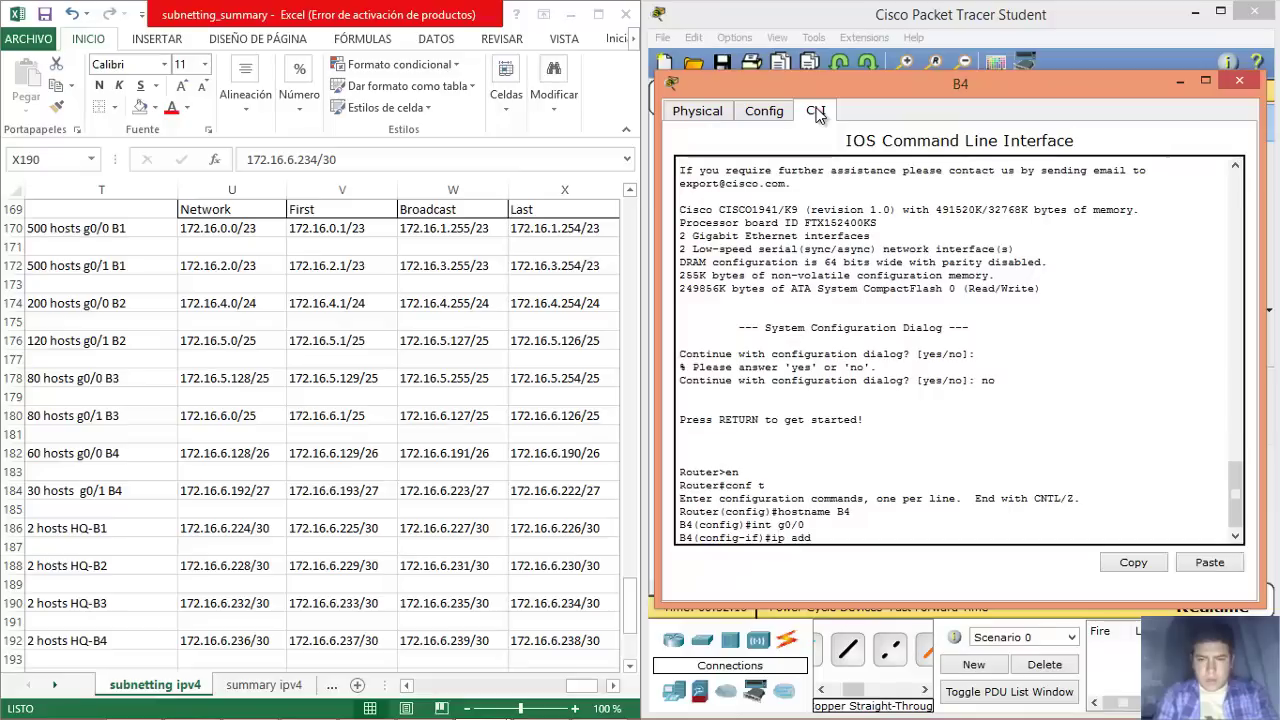
{"action": "type", "text": "ress 172.16"}
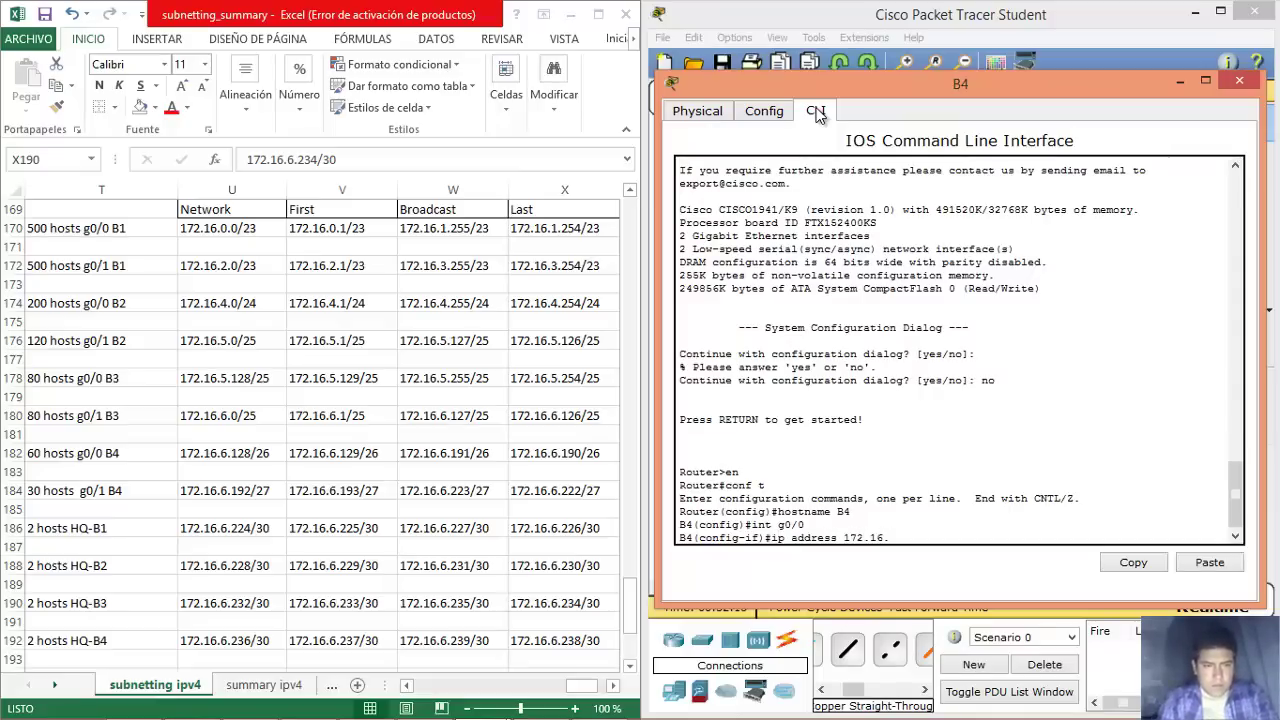
{"action": "type", "text": ".6.129"}
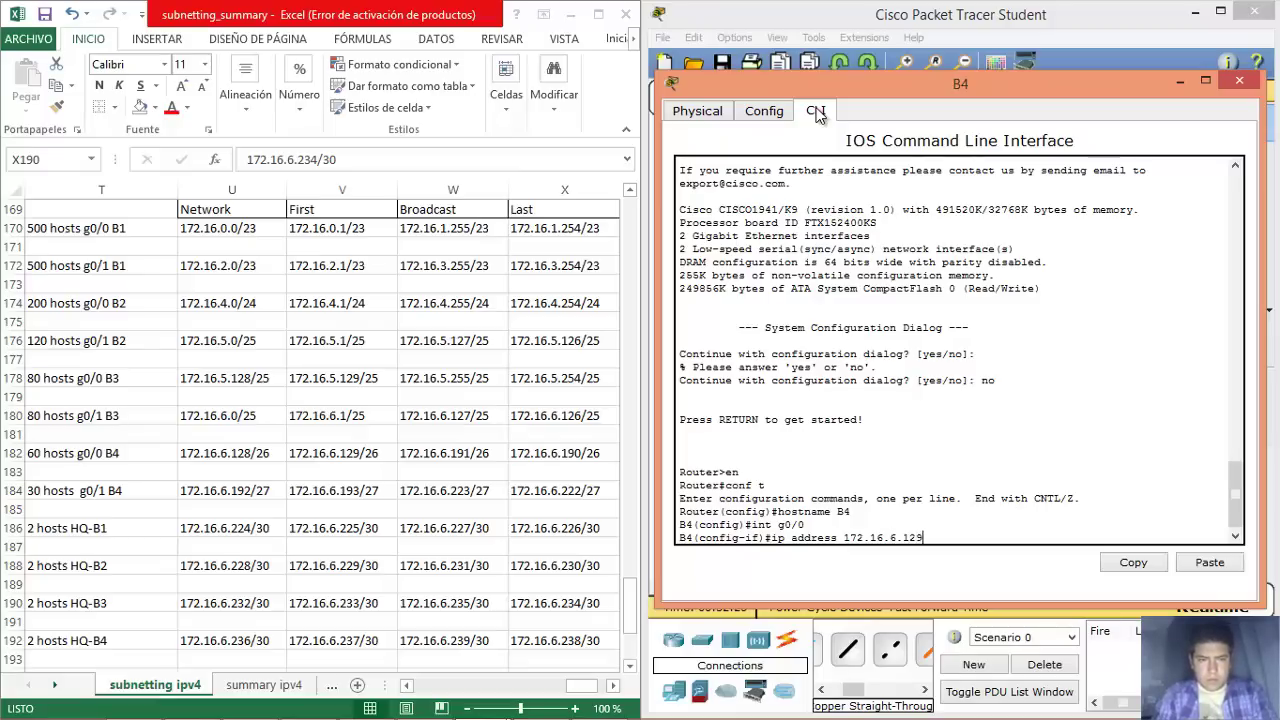
{"action": "type", "text": " 255.255.255"}
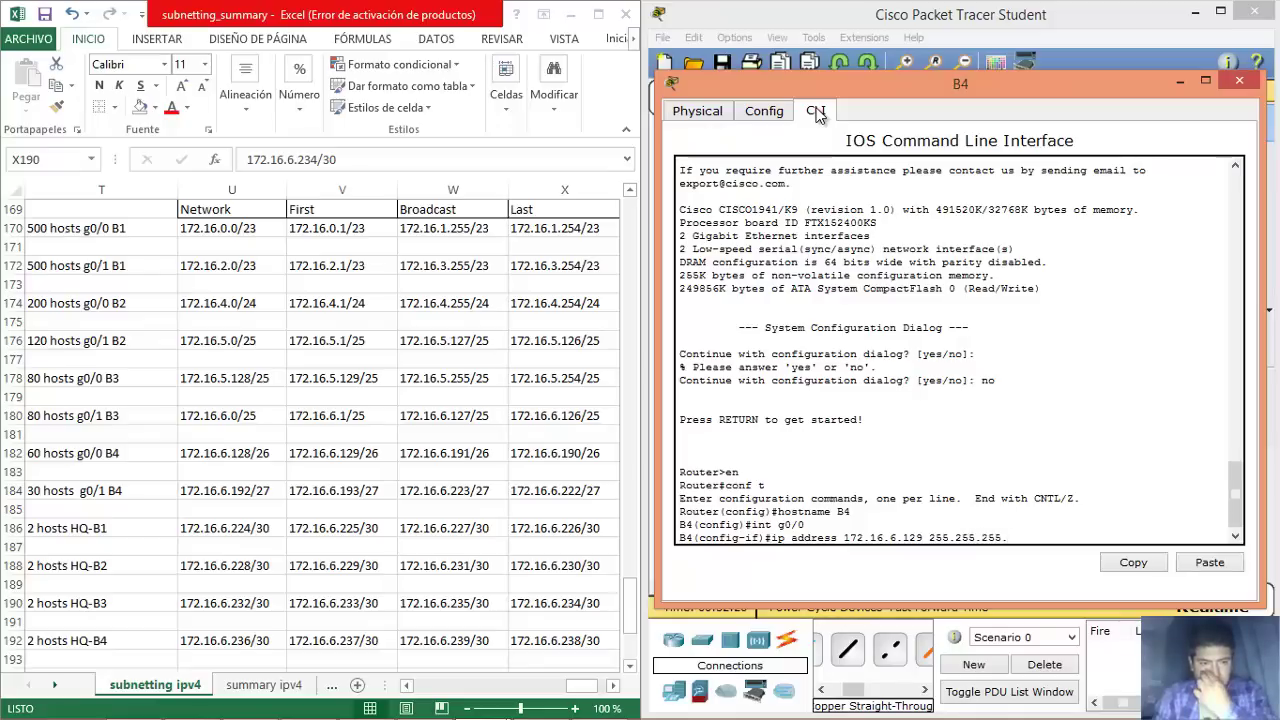
{"action": "type", "text": ".192"}
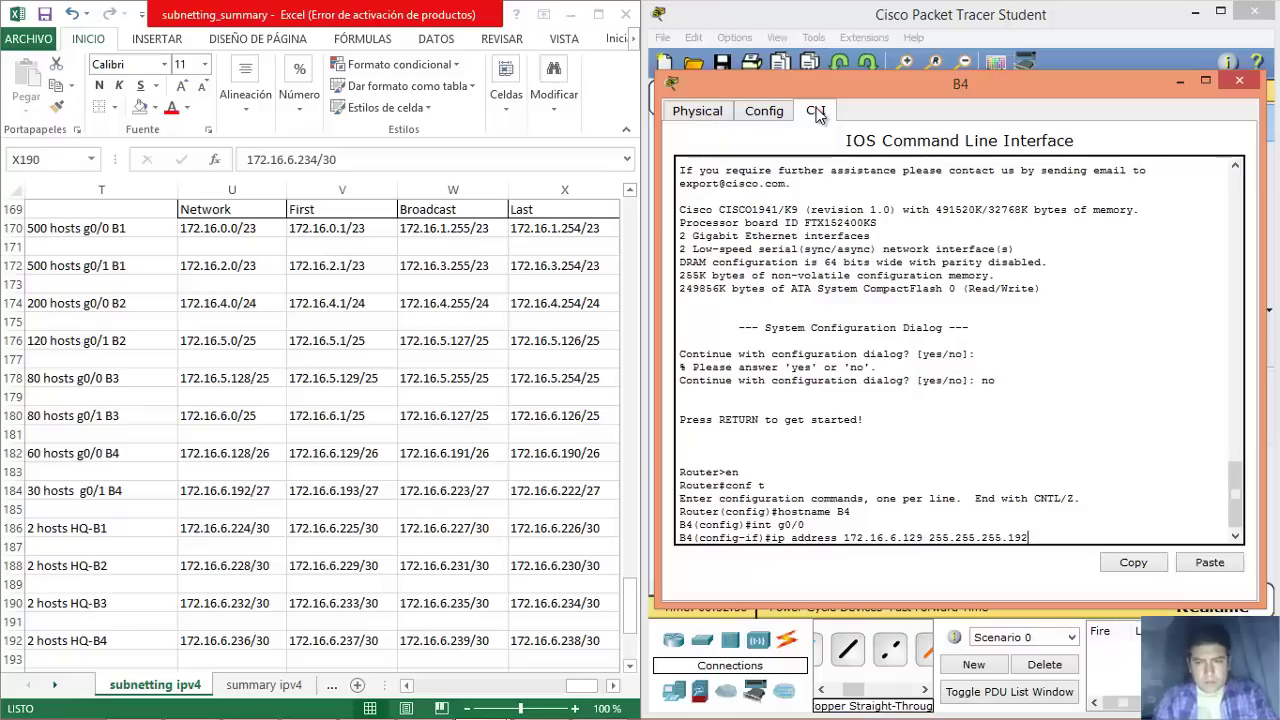
{"action": "key", "text": "Return"}
{"action": "type", "text": "no shut"}
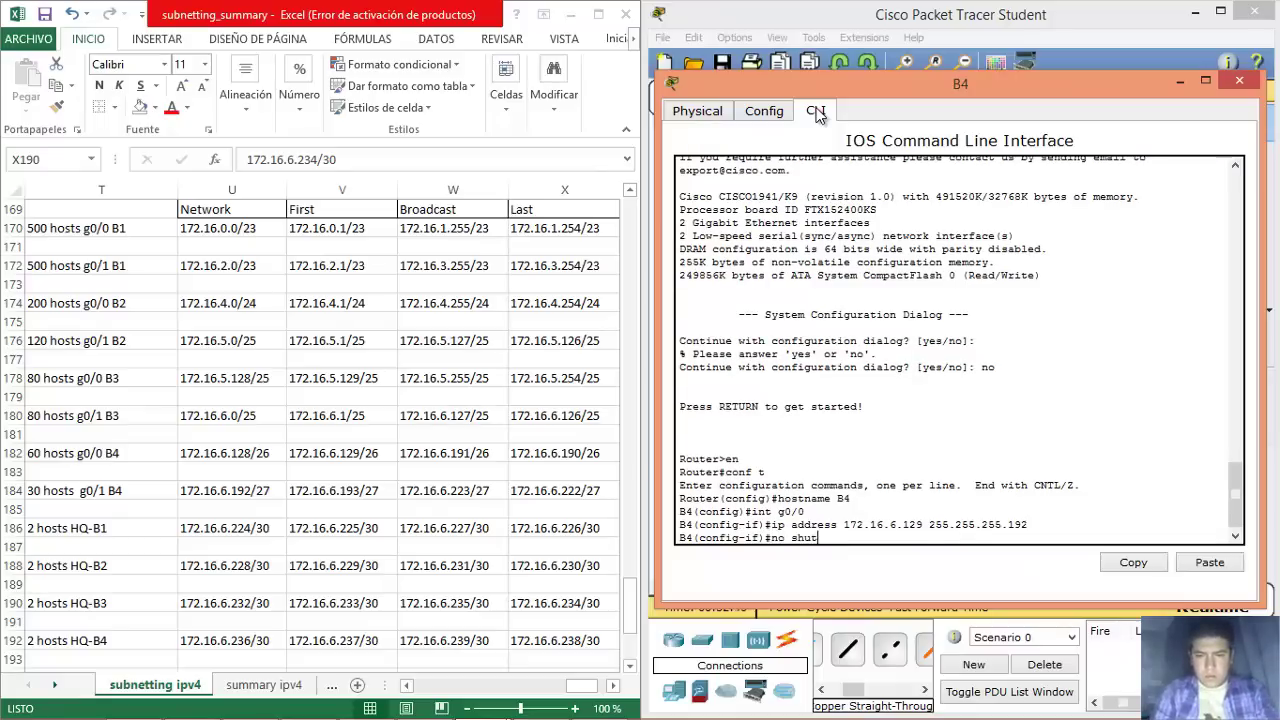
{"action": "key", "text": "Return"}
Assign IP address 172.16.6.193 with mask 255.255.255.224 to B4's g0/1 interface and enable it with no shut.
{"action": "type", "text": "int g0/0"}
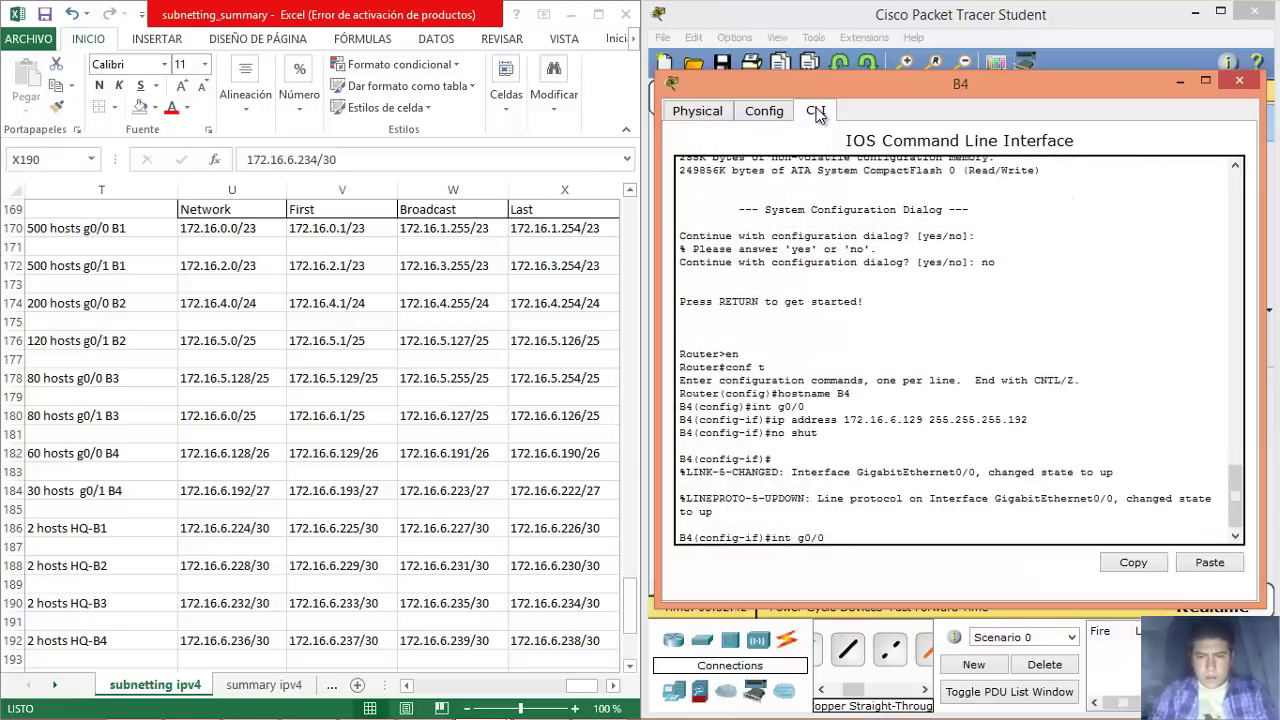
{"action": "key", "text": "Return"}
{"action": "key", "text": "Up"}
{"action": "key", "text": "Up"}
{"action": "key", "text": "Up"}
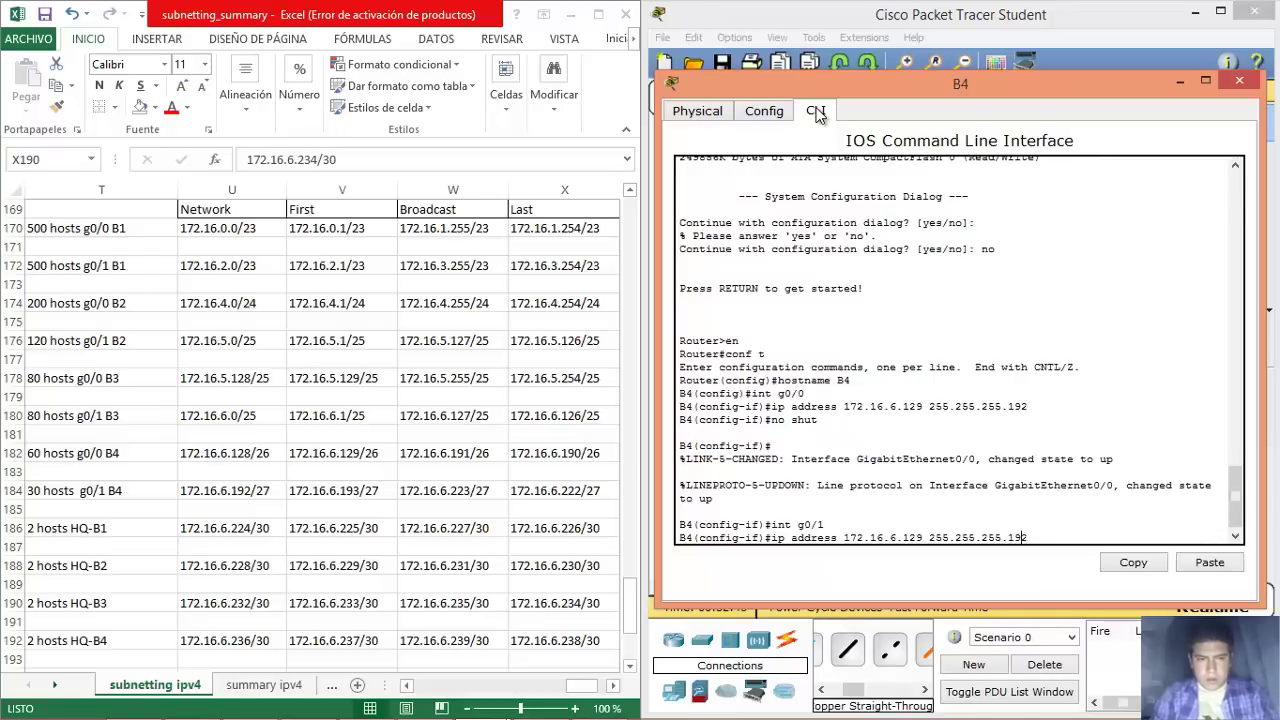
{"action": "key", "text": "Right"}
{"action": "key", "text": "Delete"}
{"action": "type", "text": "3"}
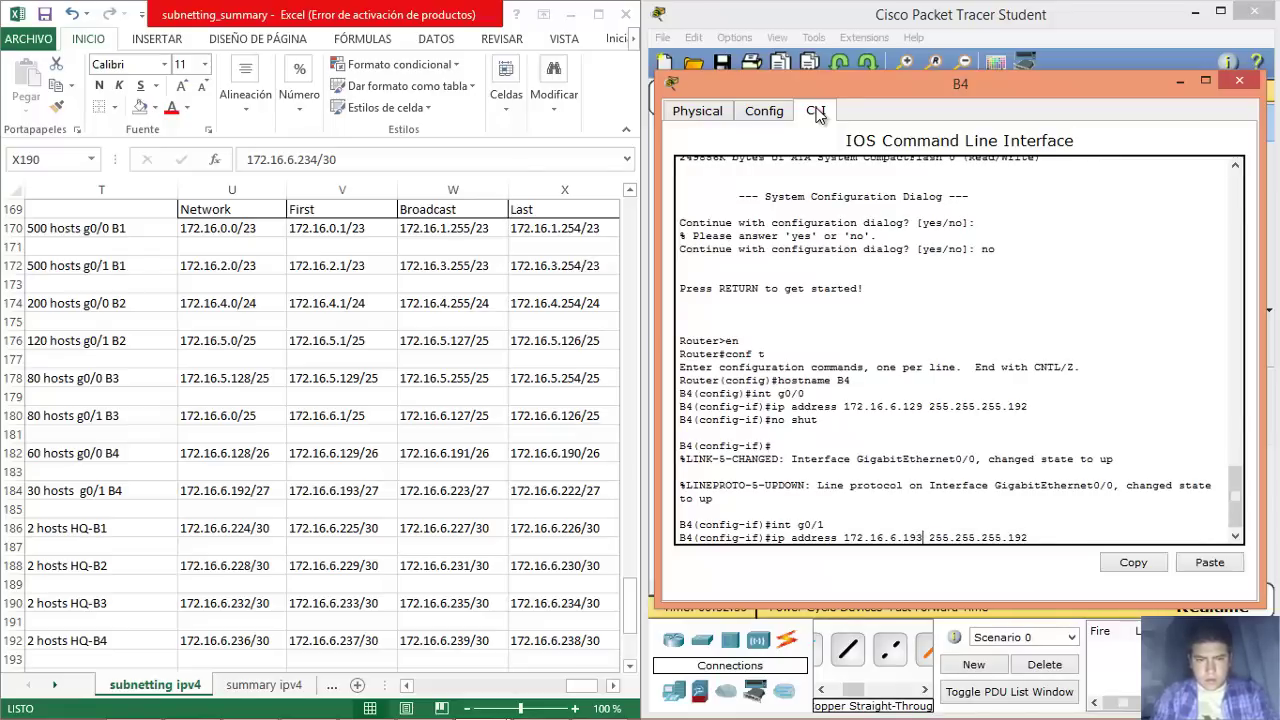
{"action": "key", "text": "Right"}
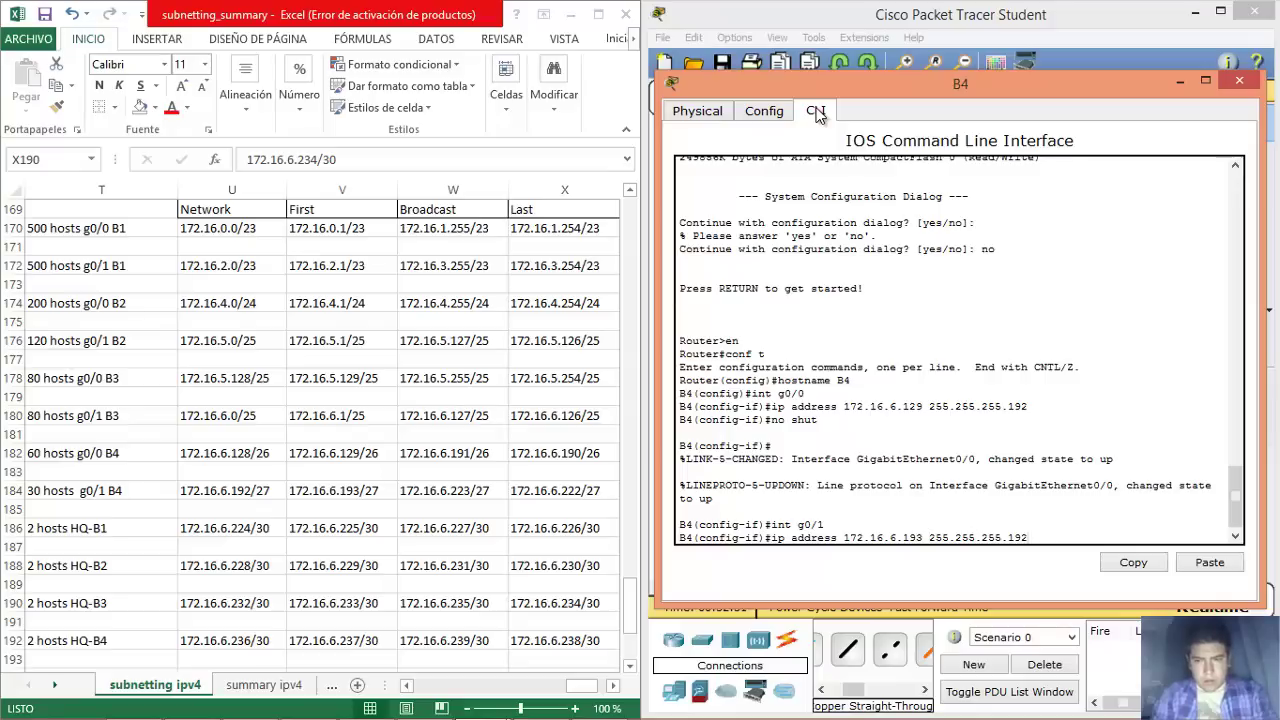
{"action": "key", "text": "BackSpace"}
{"action": "key", "text": "BackSpace"}
{"action": "key", "text": "BackSpace"}
{"action": "type", "text": "224"}
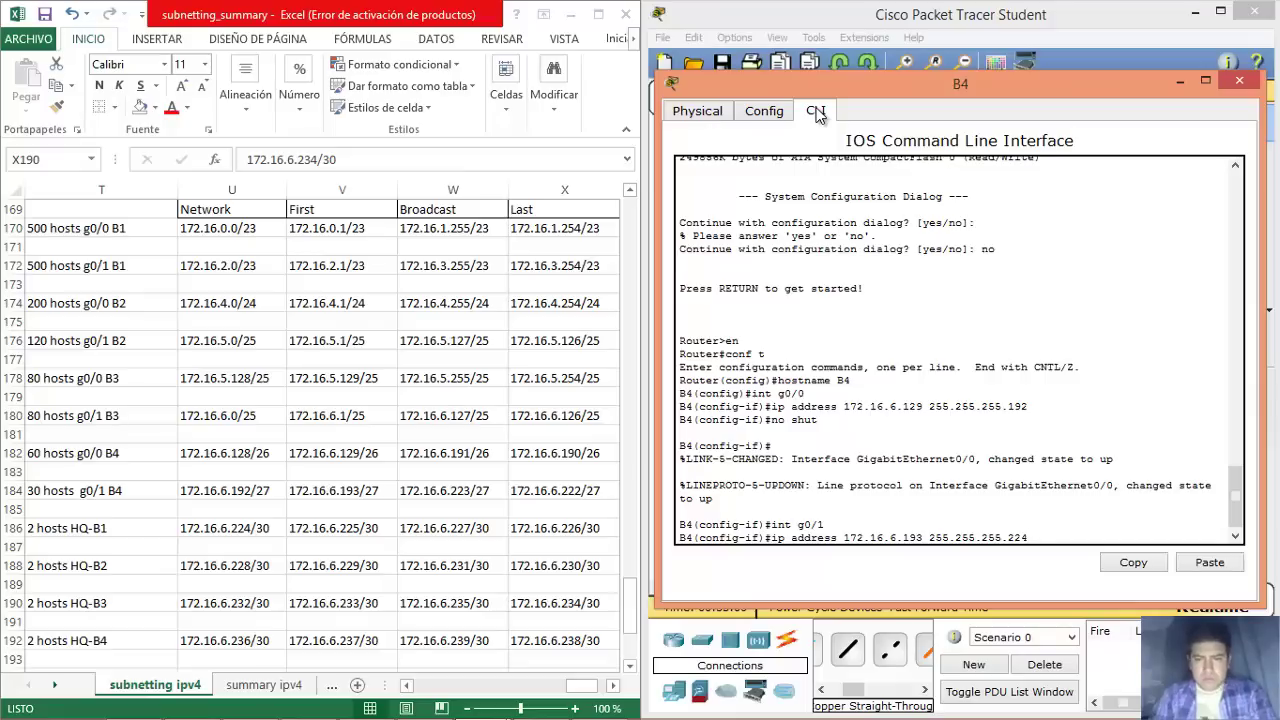
{"action": "key", "text": "Return"}
{"action": "type", "text": "no shut"}
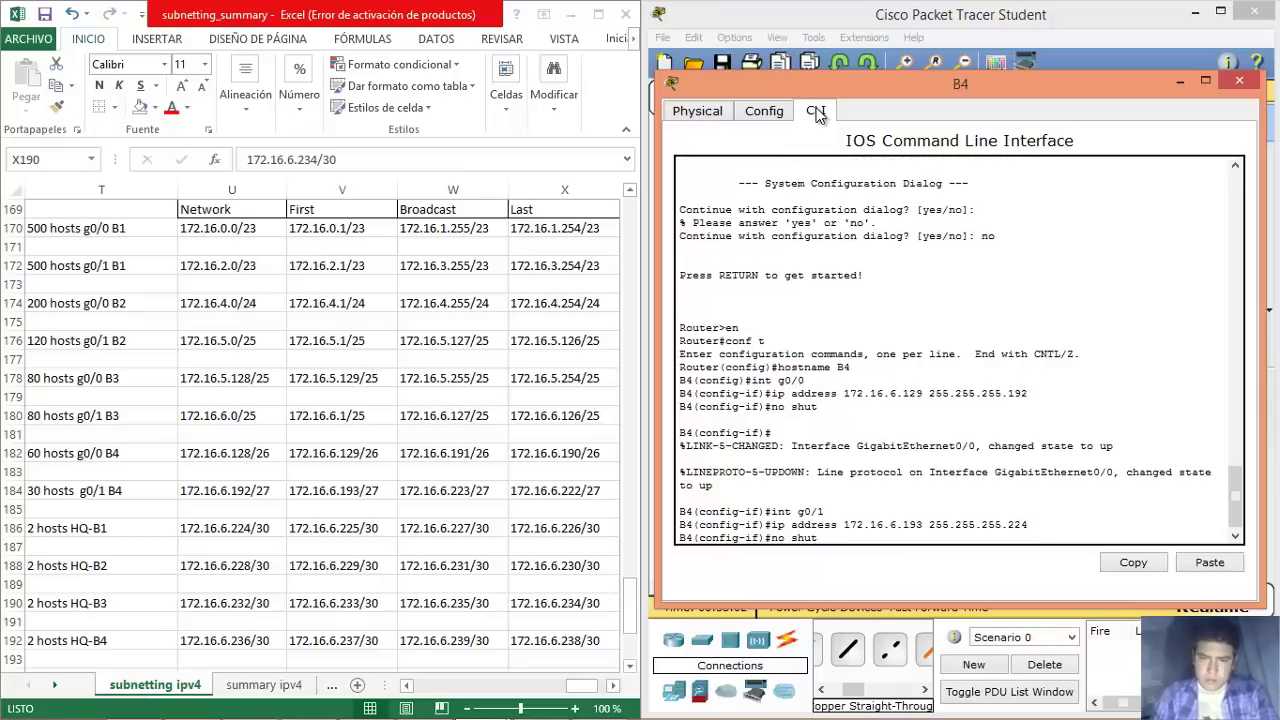
{"action": "key", "text": "Return"}
{"action": "key", "text": "Return"}
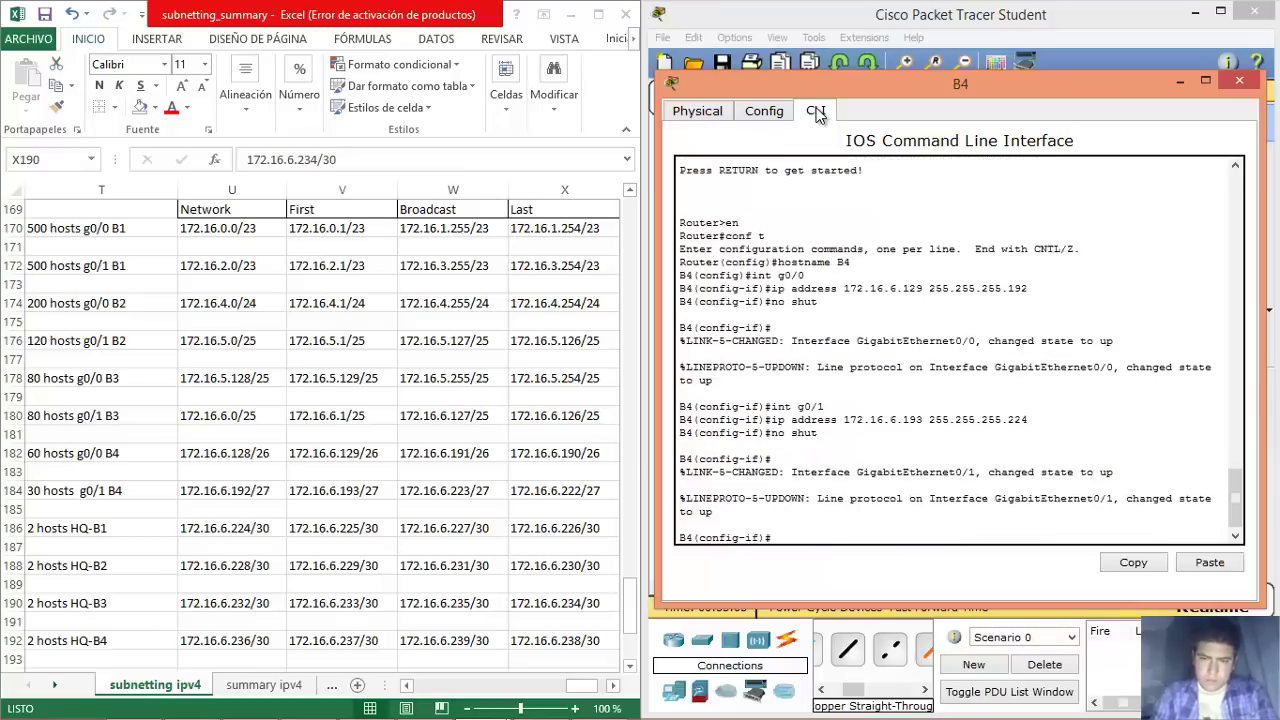
Assign IP address 172.16.6.238 with mask 255.255.255.252 to B4's s0/0/0 interface.
{"action": "type", "text": "int 0/0/"}
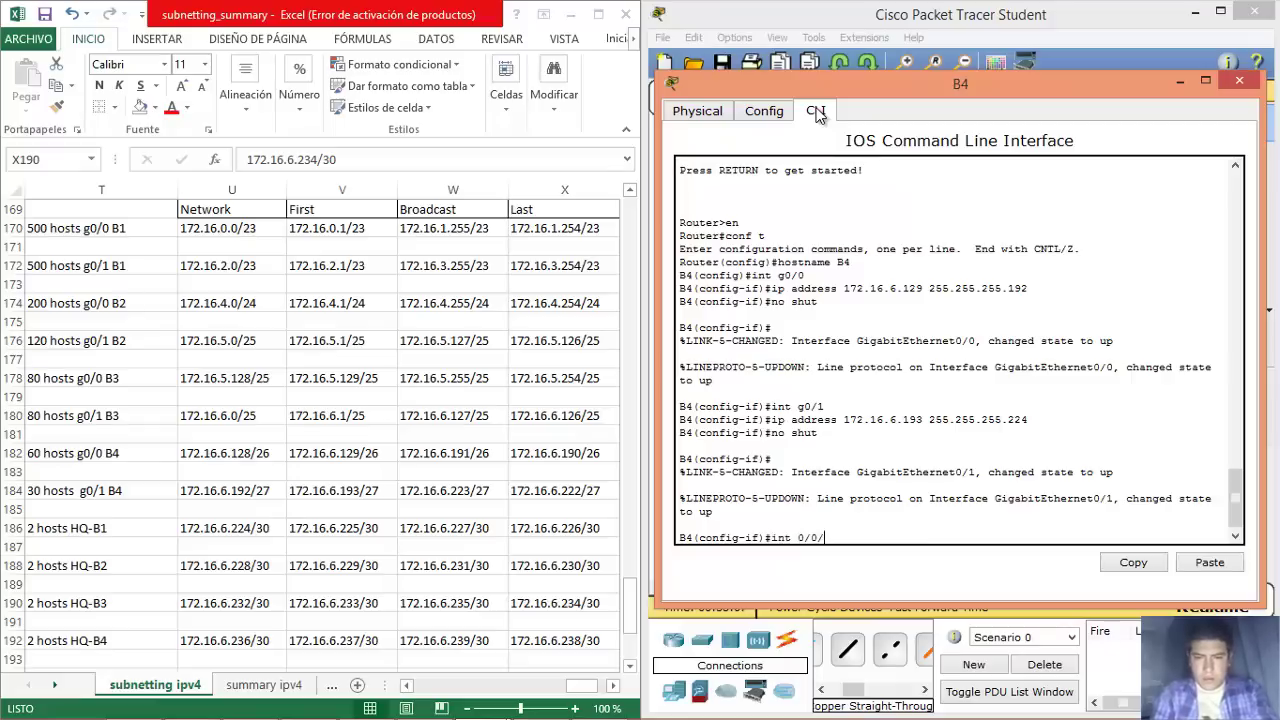
{"action": "type", "text": "s"}
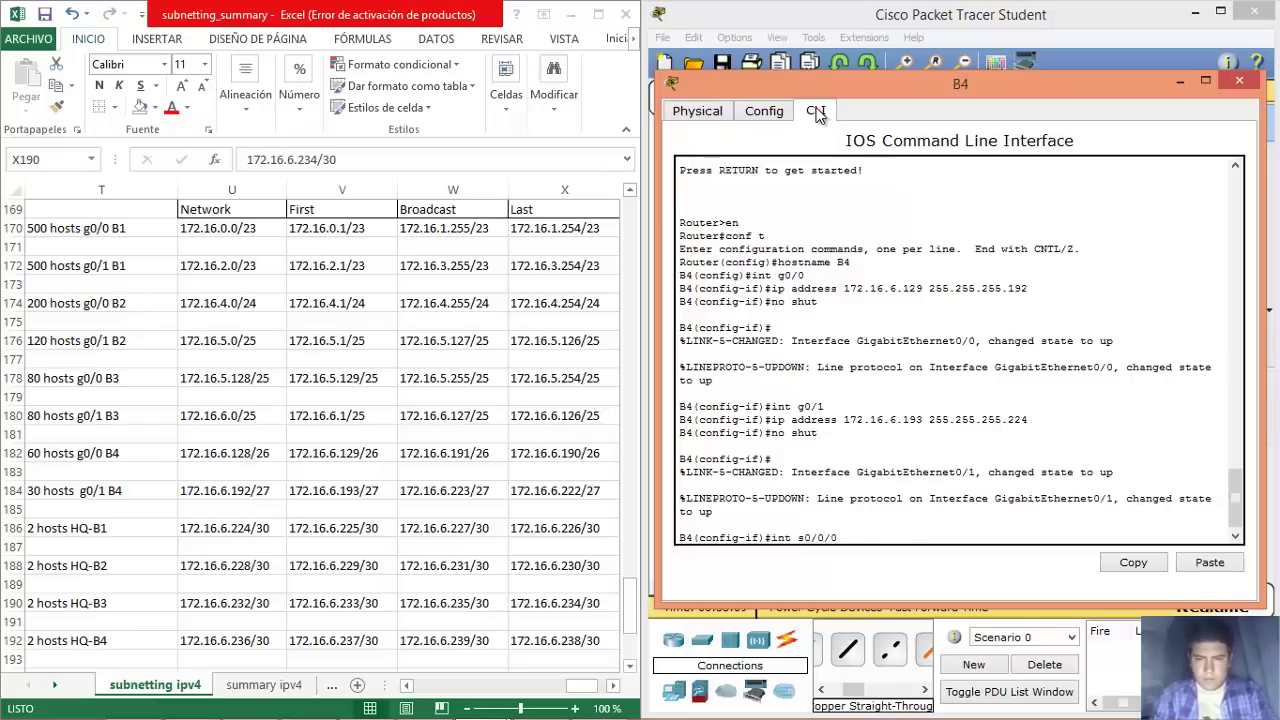
{"action": "key", "text": "Return"}
{"action": "key", "text": "Up"}
{"action": "key", "text": "Up"}
{"action": "key", "text": "Up"}
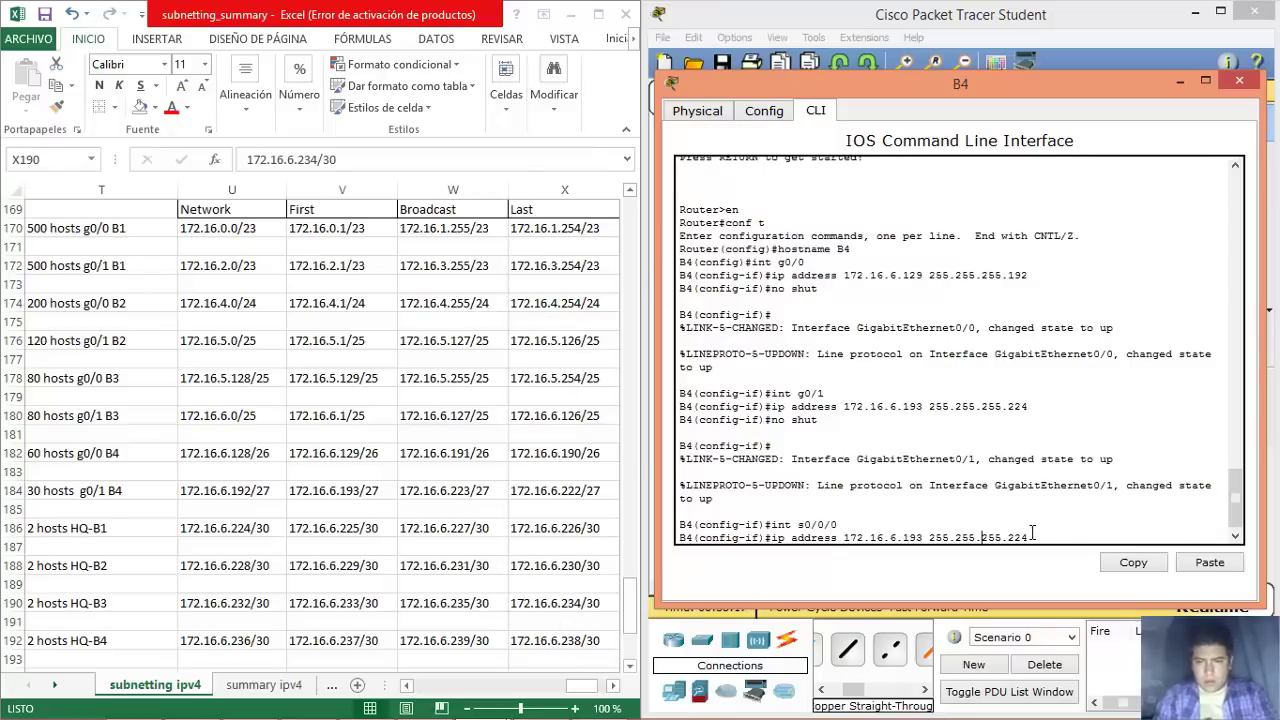
{"action": "key", "text": "BackSpace"}
{"action": "key", "text": "BackSpace"}
{"action": "key", "text": "BackSpace"}
{"action": "type", "text": "238"}
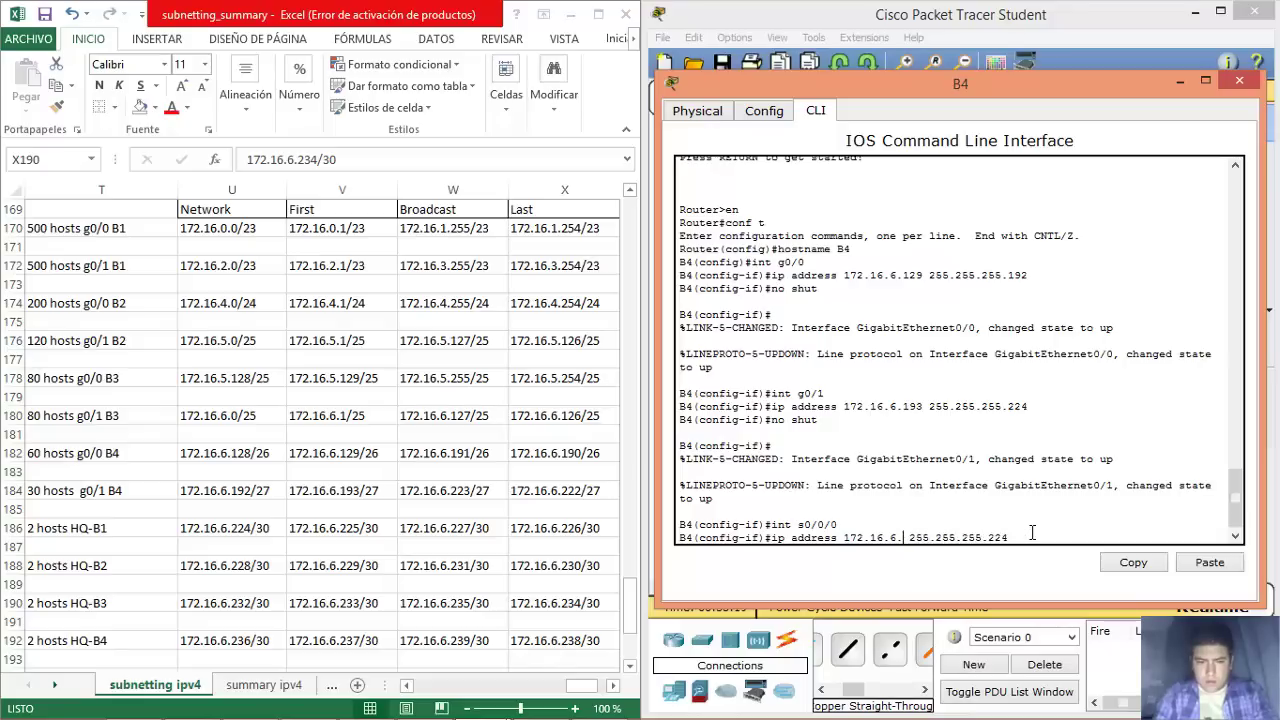
{"action": "key", "text": "End"}
{"action": "key", "text": "BackSpace"}
{"action": "key", "text": "BackSpace"}
{"action": "type", "text": "52"}
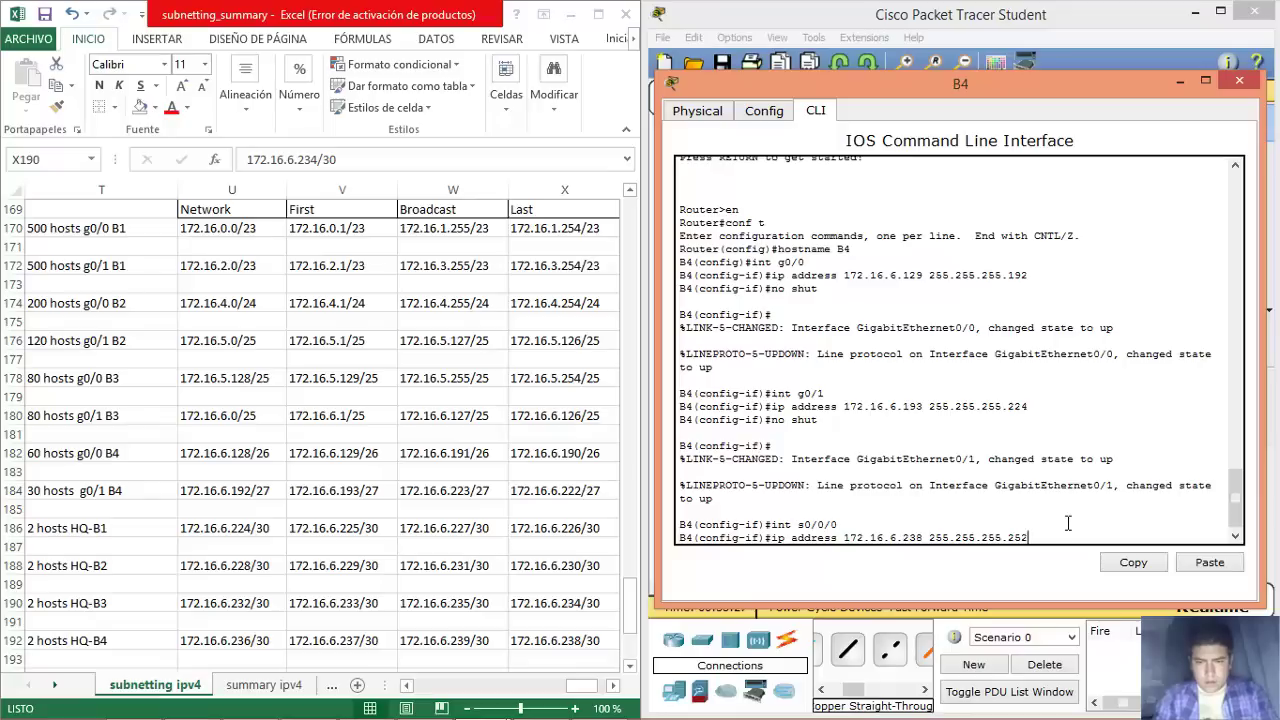
{"action": "key", "text": "Return"}
Enable B4's s0/0/0 interface with no shut.
{"action": "key", "text": "Up"}
{"action": "key", "text": "Up"}
{"action": "key", "text": "Up"}
{"action": "key", "text": "Up"}
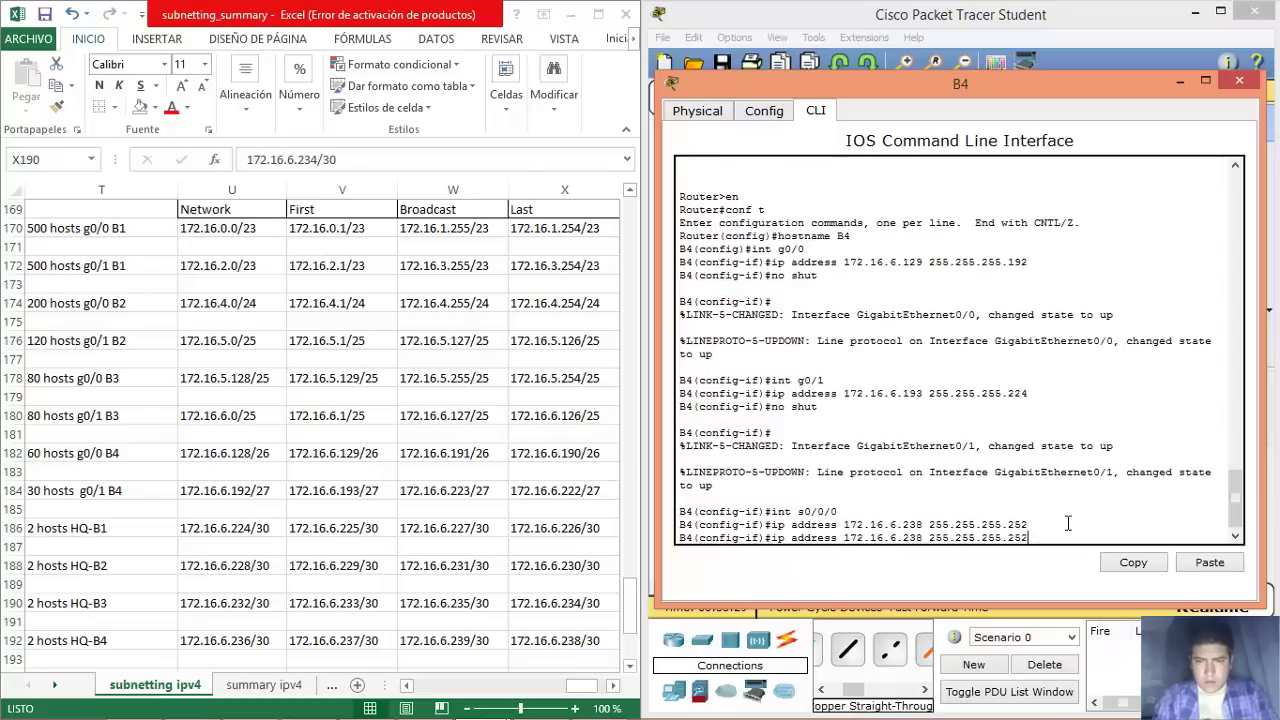
{"action": "key", "text": "Up"}
{"action": "key", "text": "Return"}
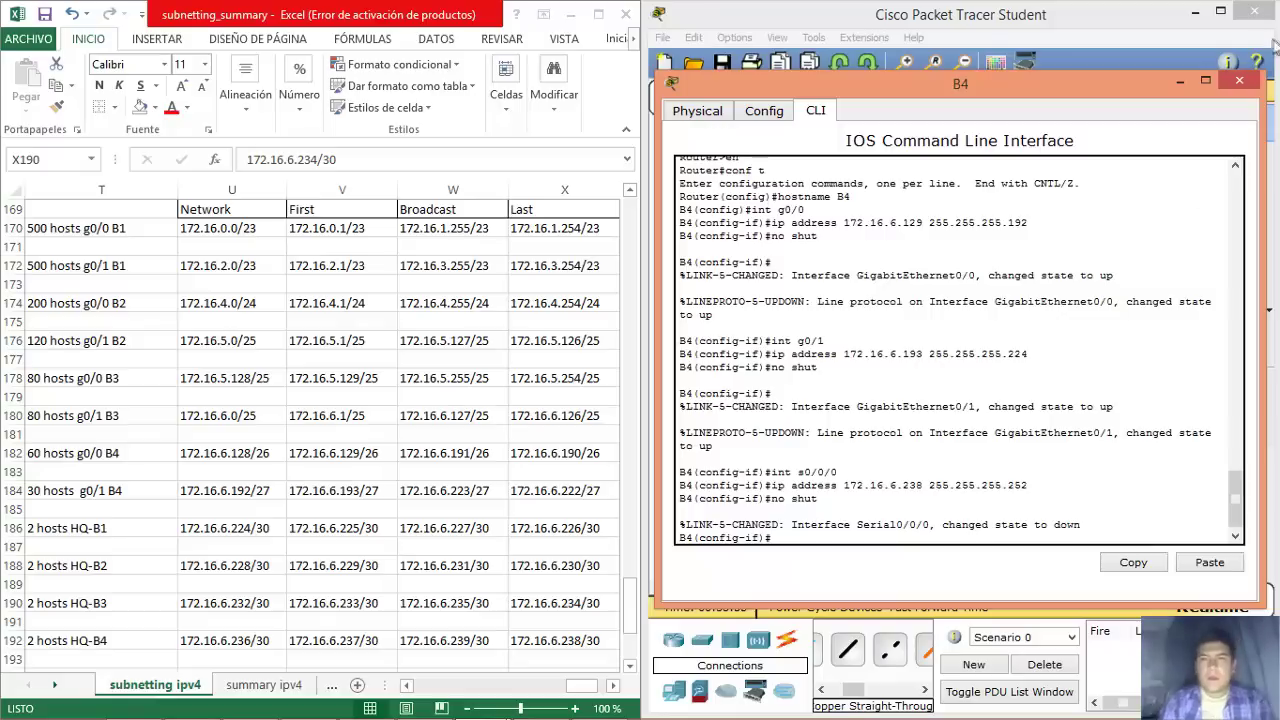
Close router B4, open router HQ's command line beside the spreadsheet and decline the initial configuration dialog.
{"action": "left_click", "coordinate": [1239, 84]}
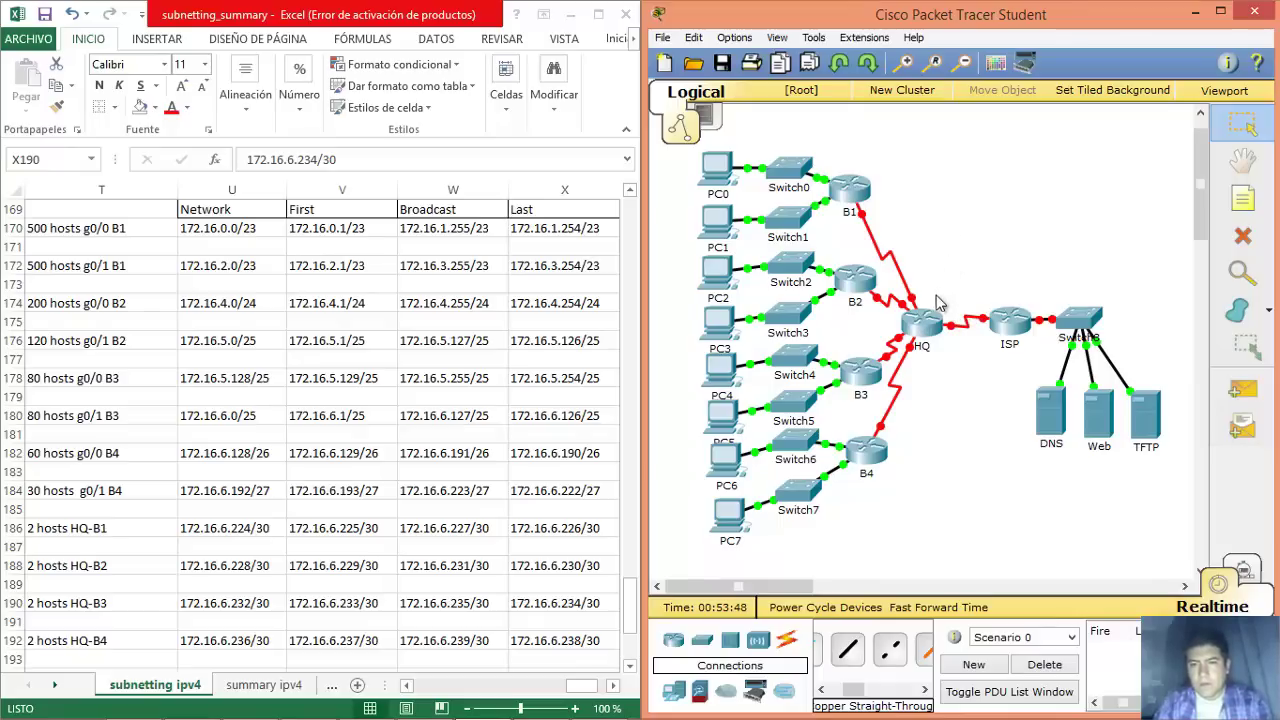
{"action": "left_click", "coordinate": [920, 322]}
{"action": "left_click_drag", "start_coordinate": [834, 127], "coordinate": [1103, 125]}
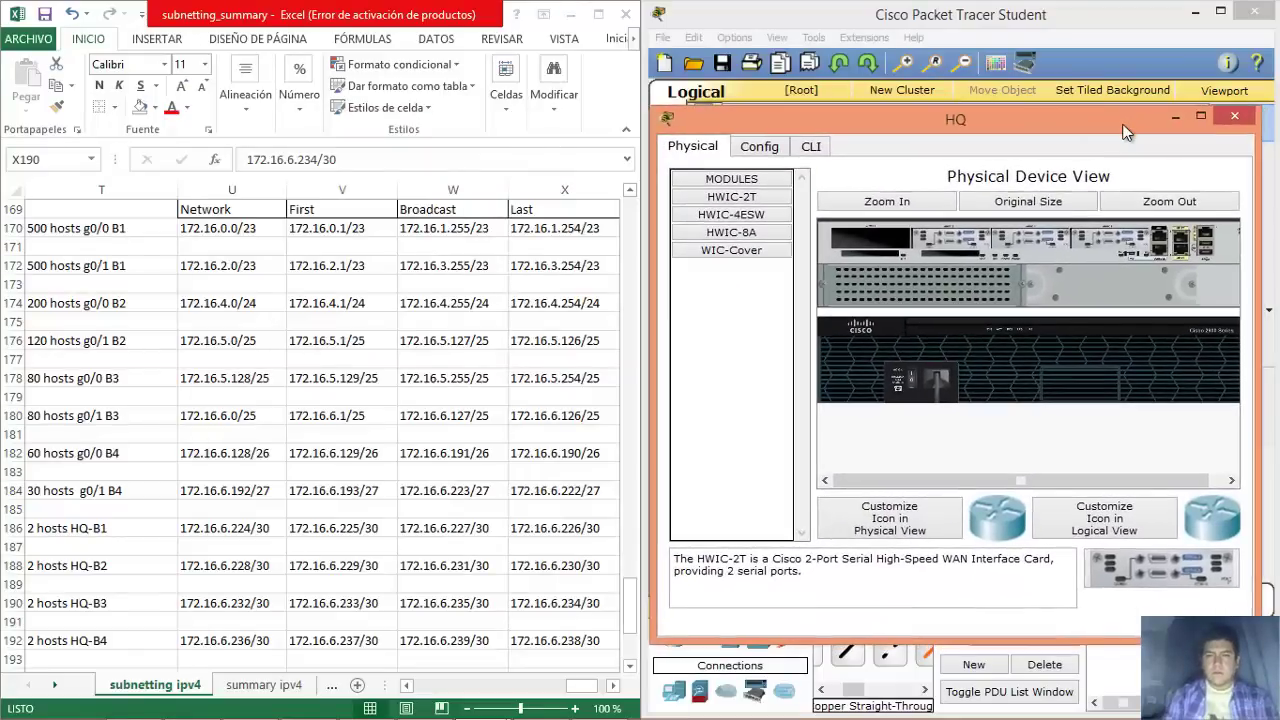
{"action": "left_click", "coordinate": [811, 146]}
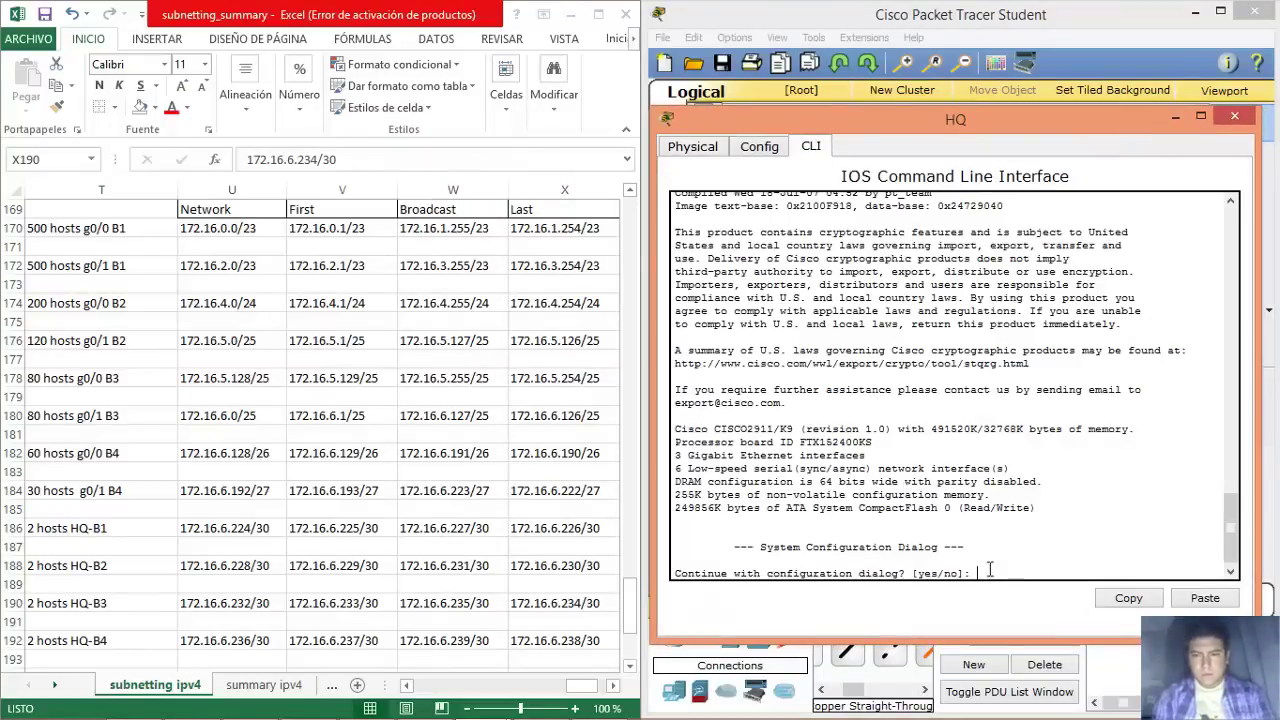
{"action": "type", "text": "no"}
{"action": "key", "text": "Return"}
Enter global configuration mode on the headquarters router and set its hostname to HQ.
{"action": "key", "text": "Return"}
{"action": "type", "text": "en"}
{"action": "key", "text": "Return"}
{"action": "type", "text": "conf t"}
{"action": "key", "text": "Return"}
{"action": "type", "text": "hostname HQ"}
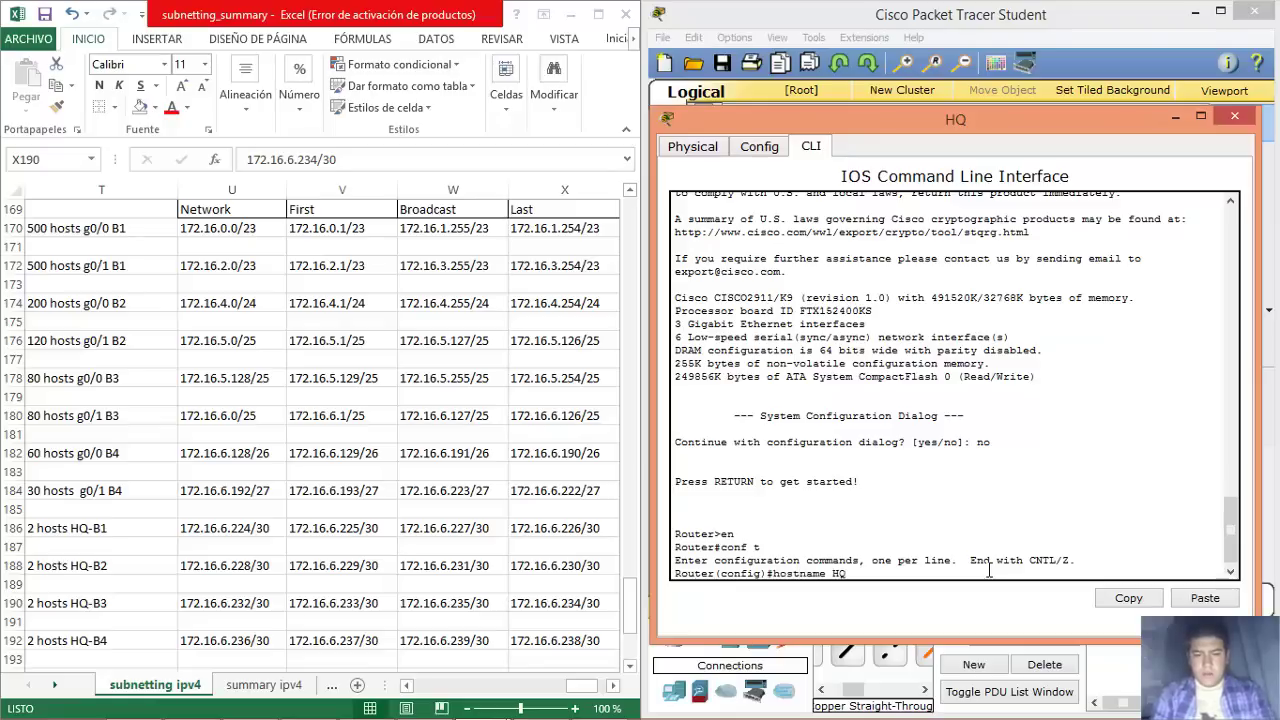
{"action": "key", "text": "Return"}
Assign IP address 172.16.6.225 with mask 255.255.255.252 to HQ's s0/1/0 interface.
{"action": "type", "text": "int"}
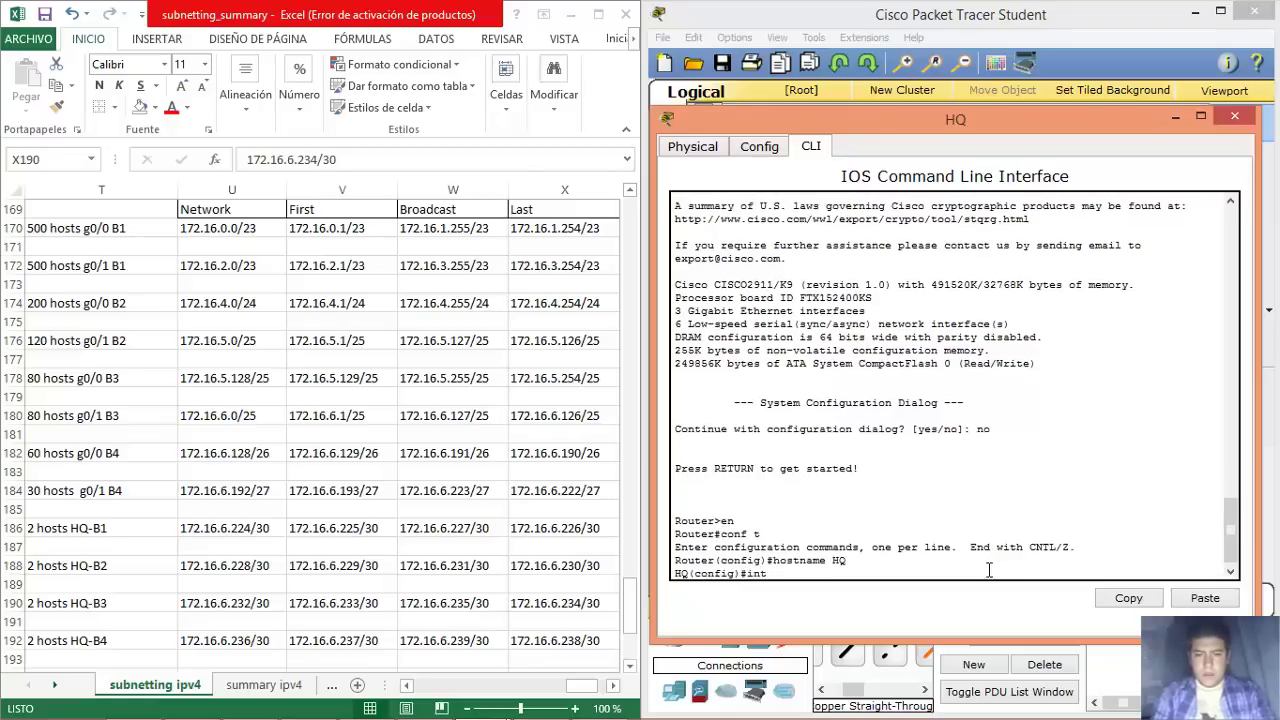
{"action": "type", "text": " s0/1/0"}
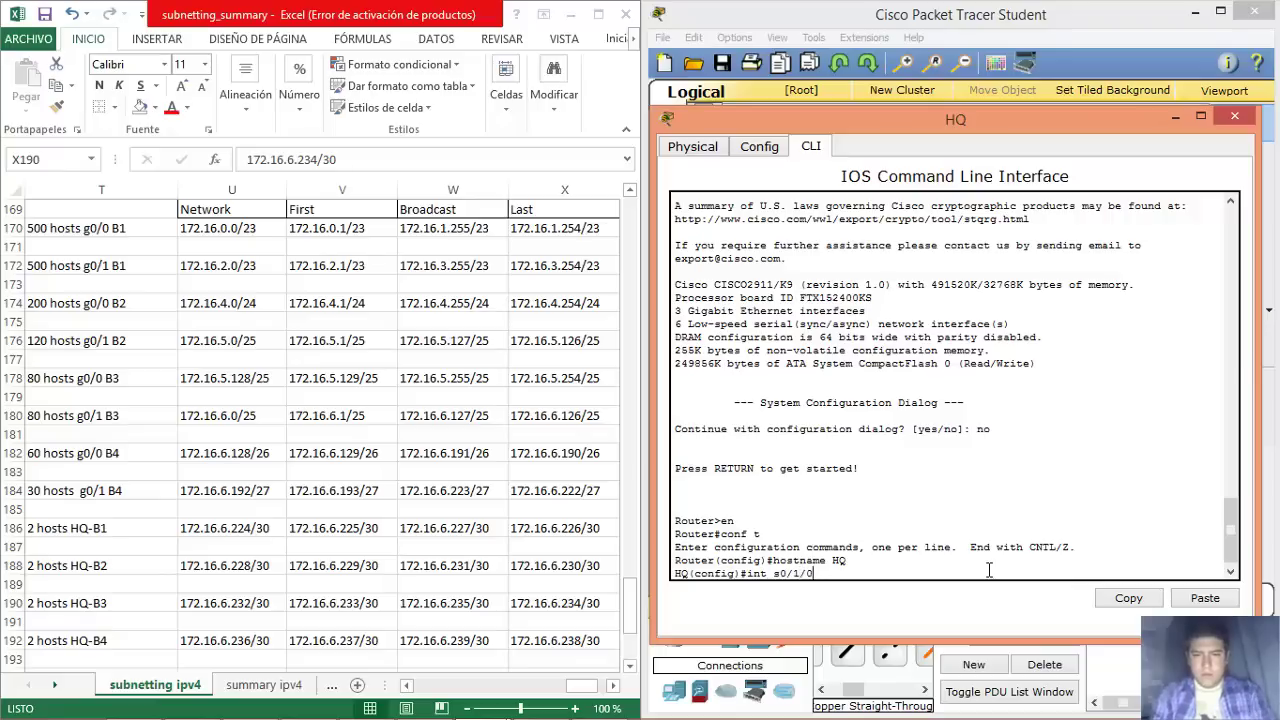
{"action": "key", "text": "Return"}
{"action": "type", "text": "ip address"}
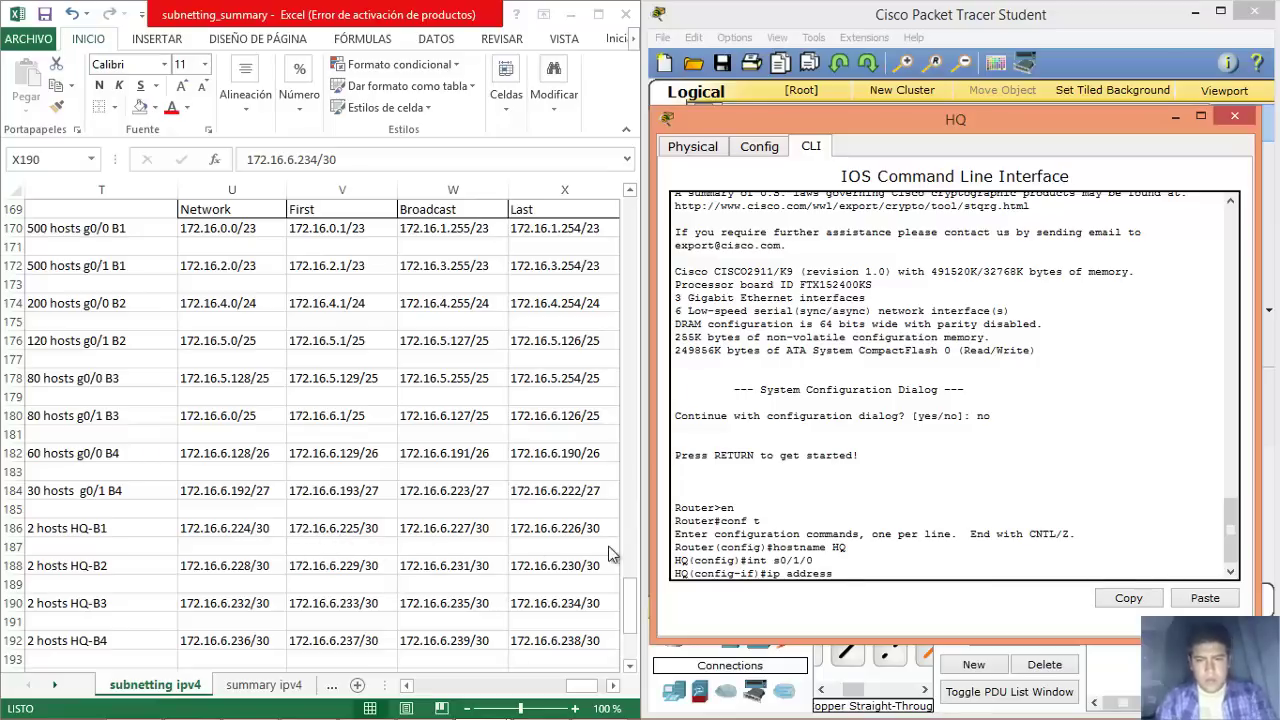
{"action": "type", "text": "172."}
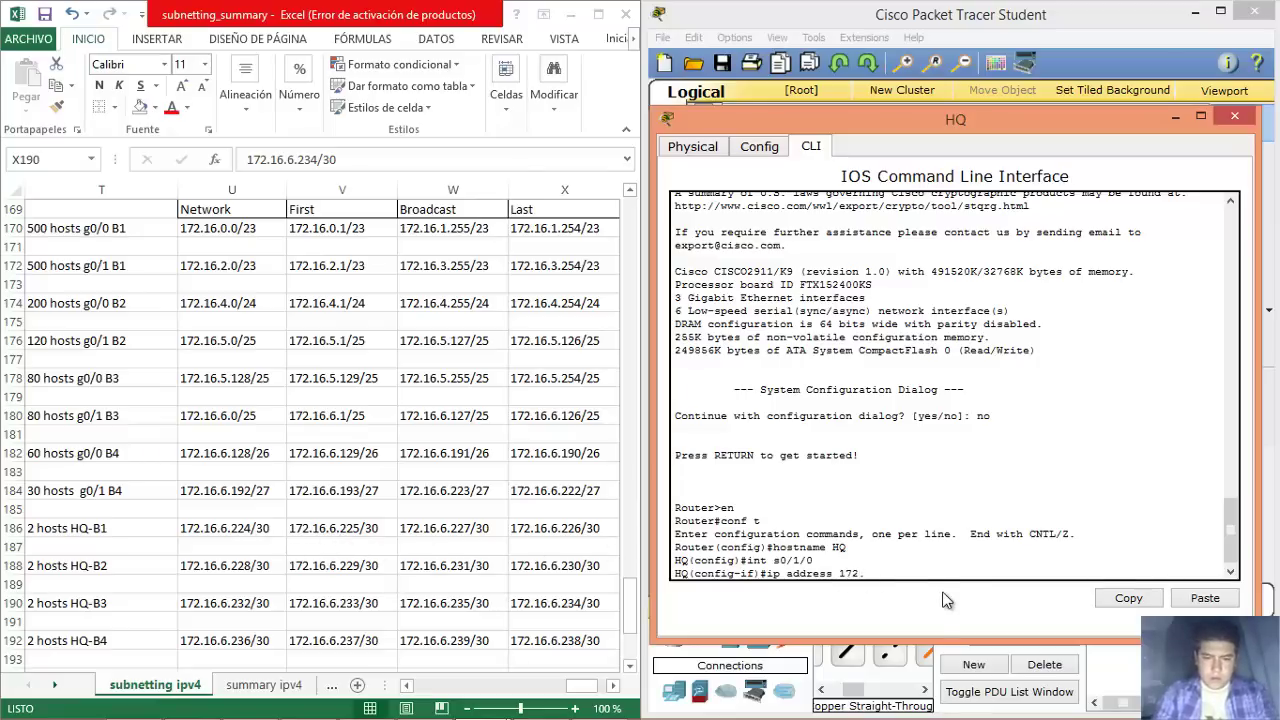
{"action": "type", "text": "16.6.2"}
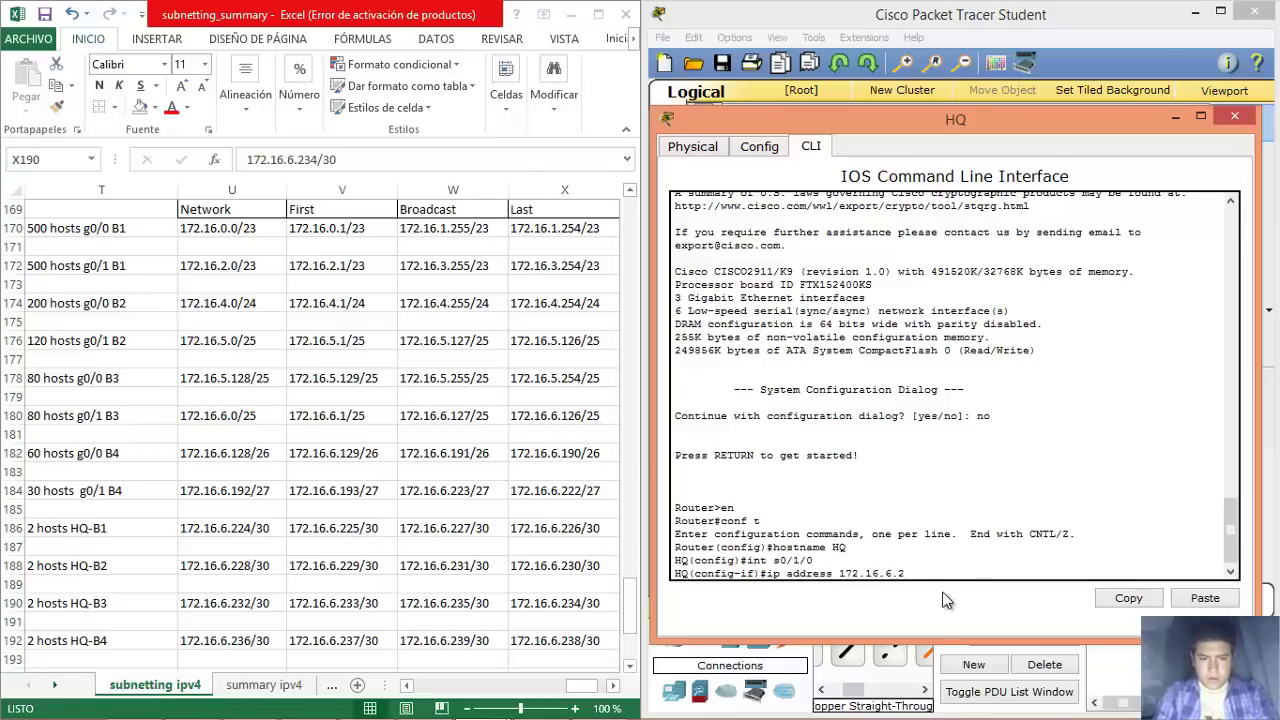
{"action": "type", "text": "25 255.255.255.252"}
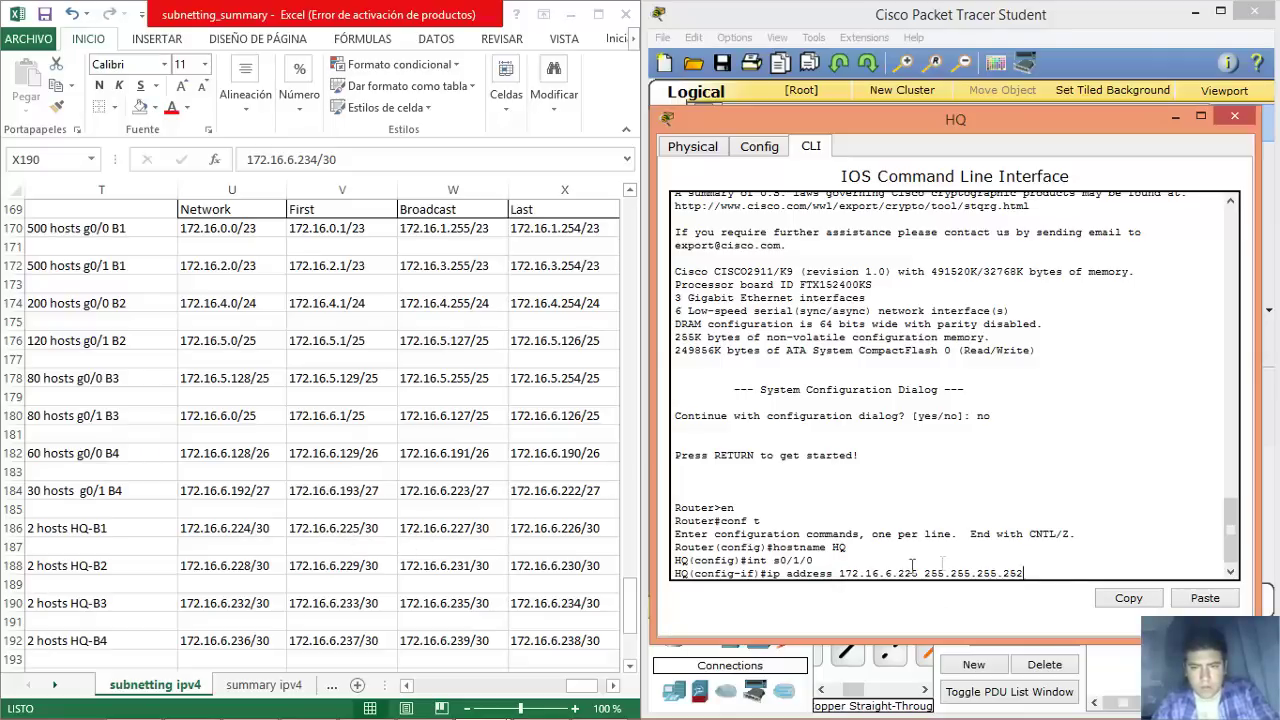
{"action": "key", "text": "Return"}
List the available clock rates for HQ's s0/1/0 interface and set its clock rate to 4000000.
{"action": "type", "text": "clock rate 128000"}
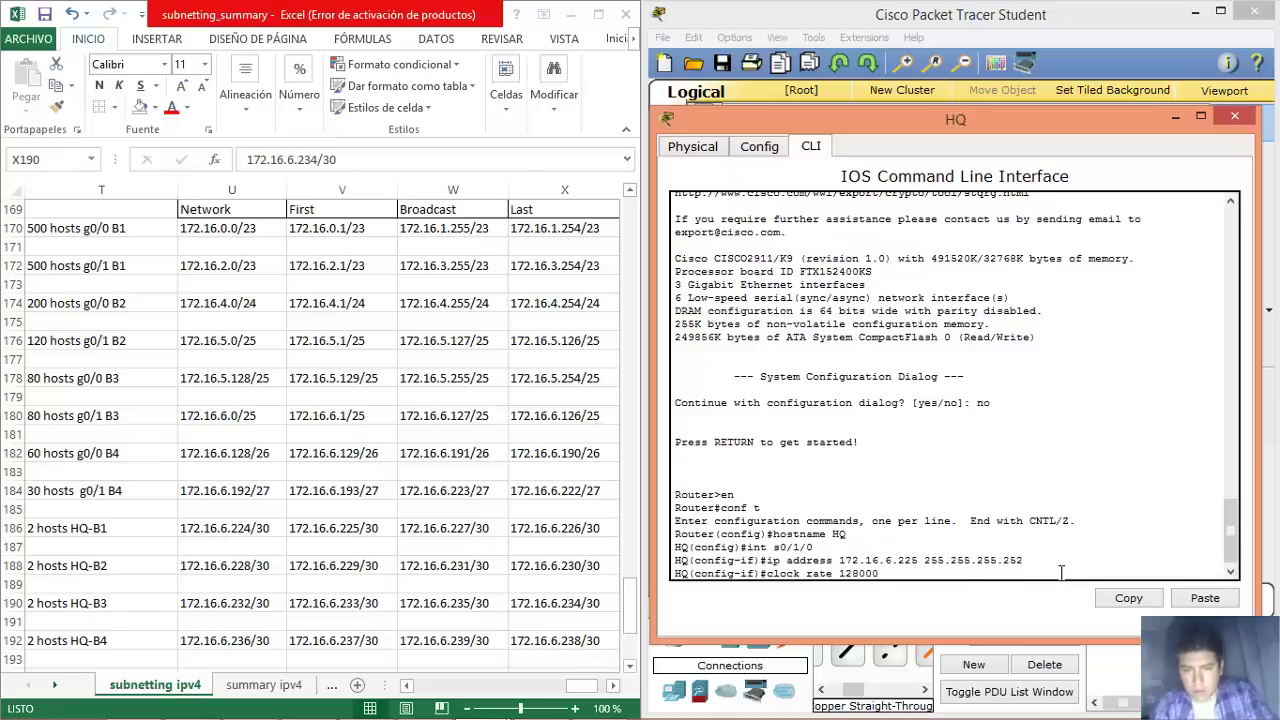
{"action": "key", "text": "BackSpace"}
{"action": "key", "text": "BackSpace"}
{"action": "key", "text": "BackSpace"}
{"action": "key", "text": "BackSpace"}
{"action": "key", "text": "BackSpace"}
{"action": "key", "text": "BackSpace"}
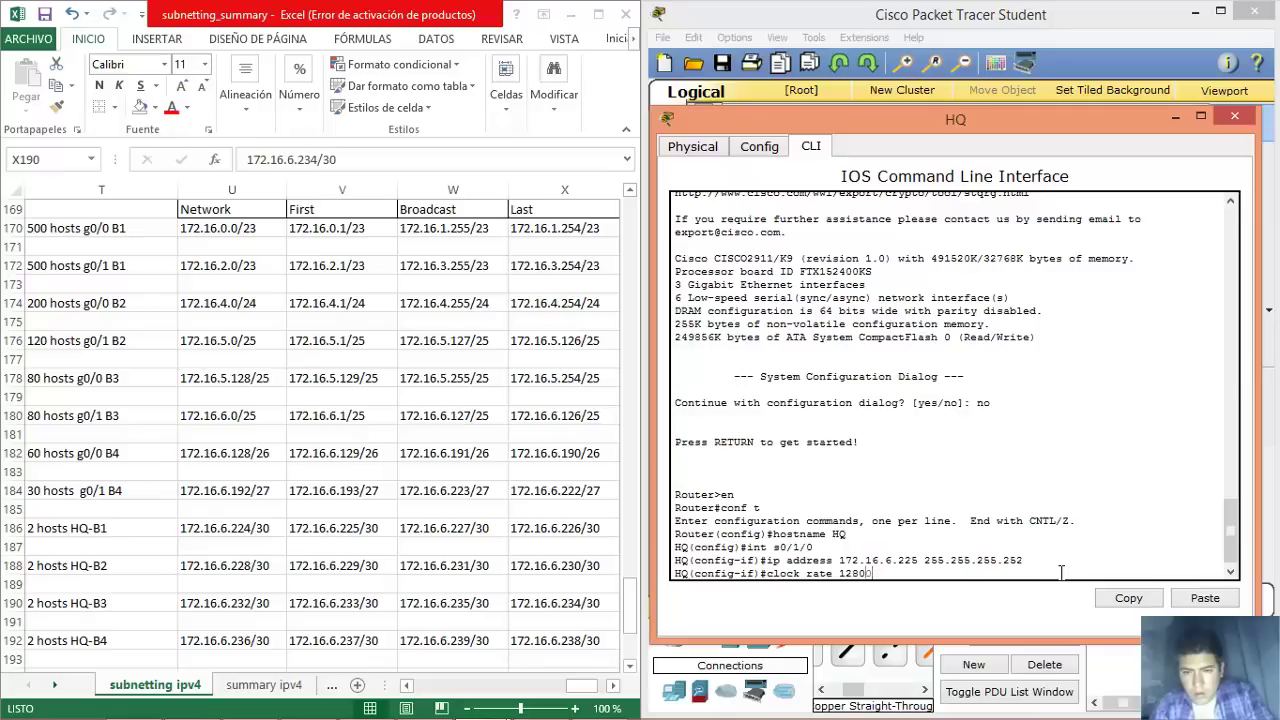
{"action": "type", "text": "?"}
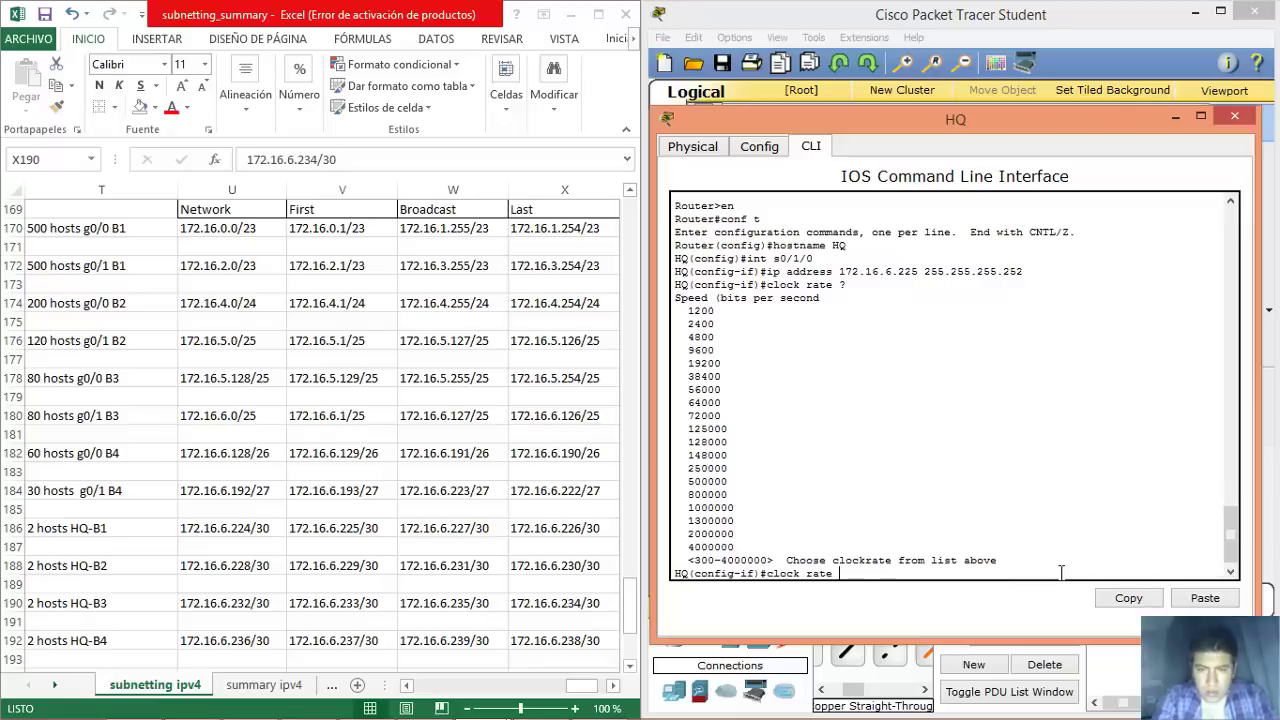
{"action": "type", "text": "4000000"}
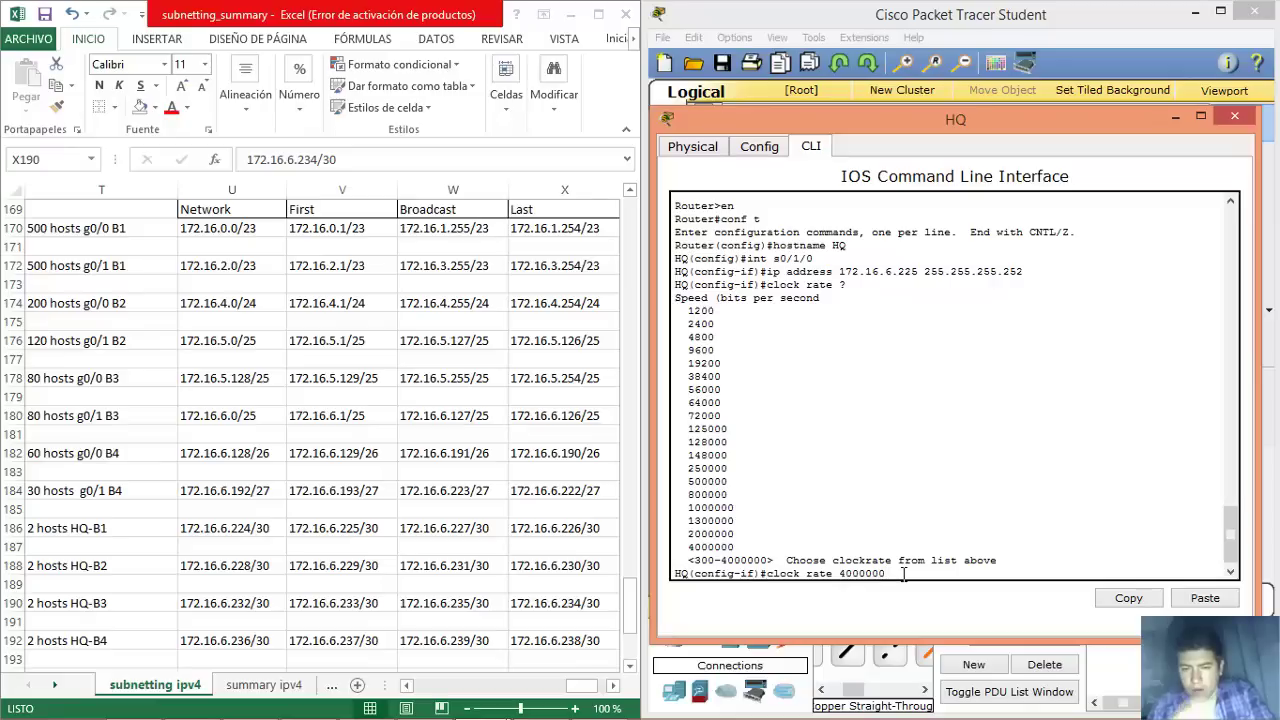
{"action": "key", "text": "Return"}
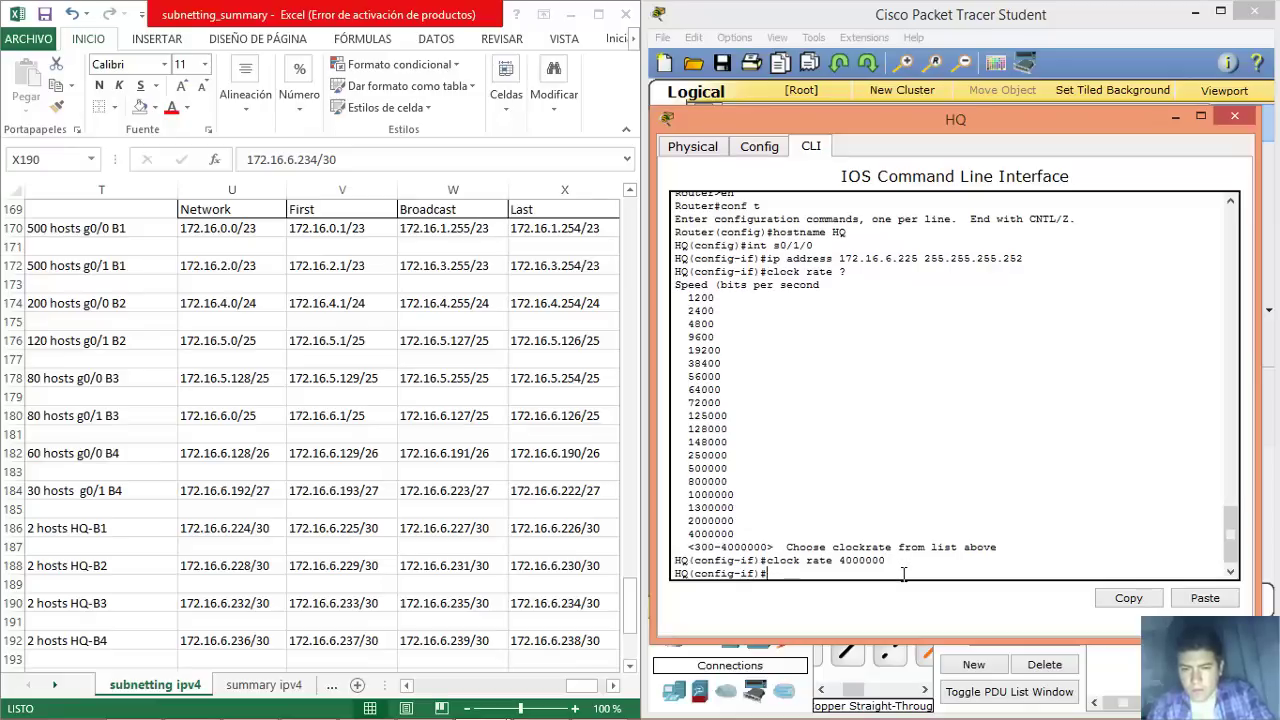
Enable HQ's s0/1/0 interface with no shut.
{"action": "type", "text": "n"}
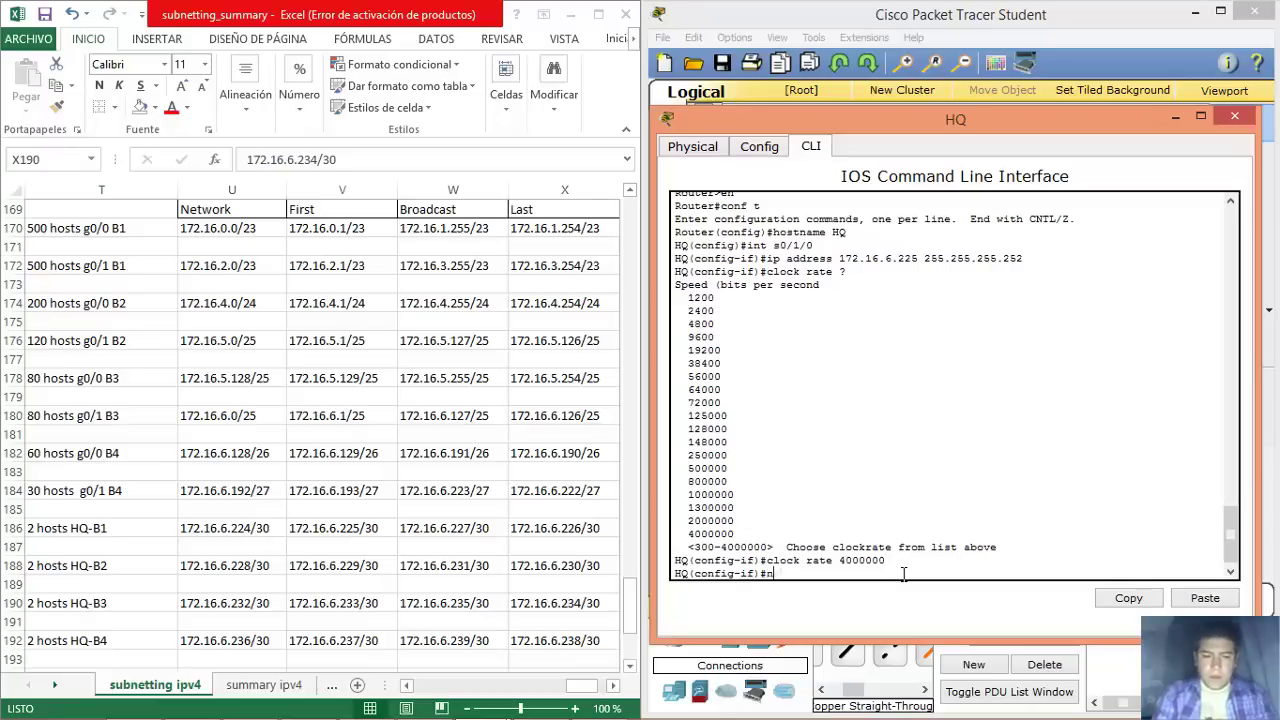
{"action": "type", "text": "o shut"}
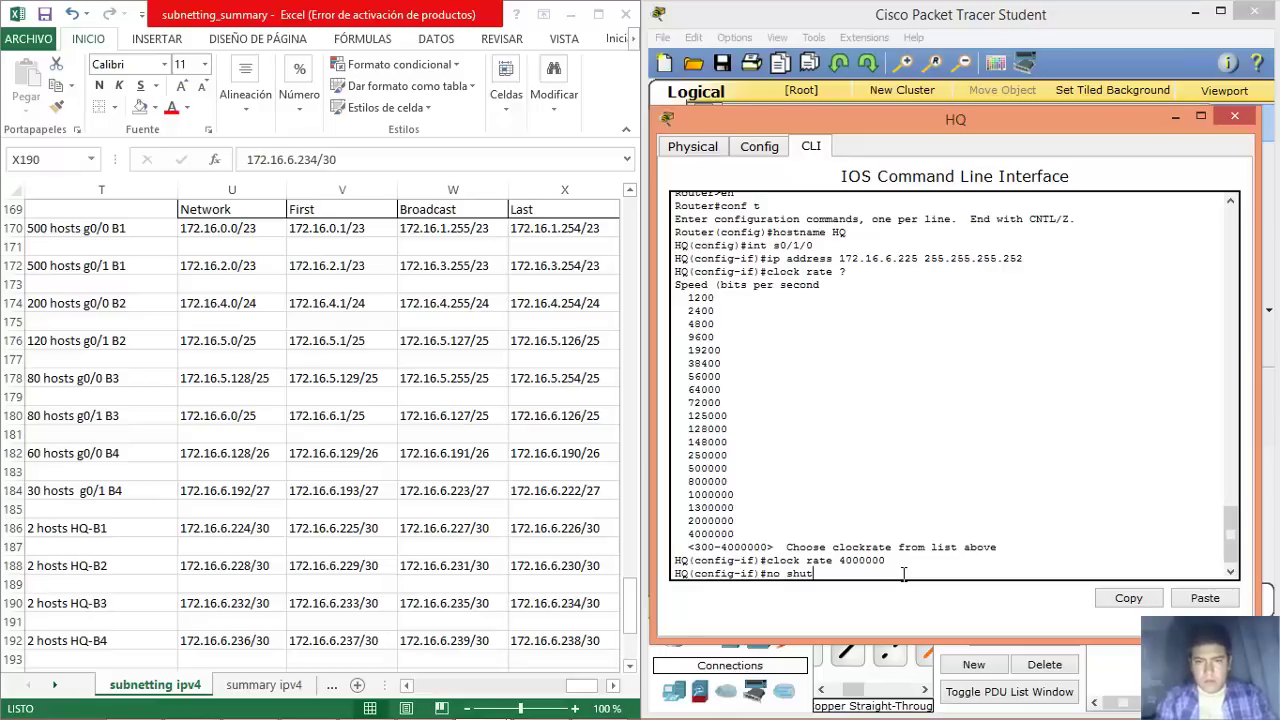
{"action": "key", "text": "Return"}
{"action": "key", "text": "Return"}
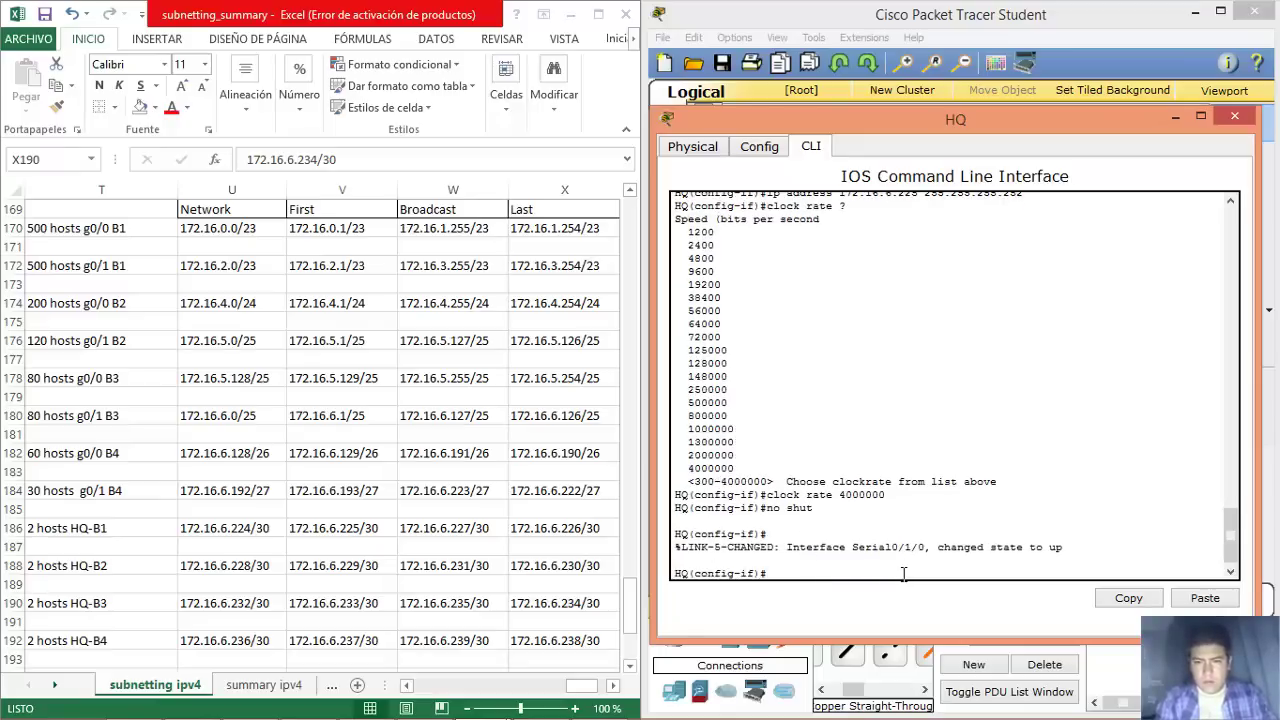
Assign IP address 172.16.6.229 with mask 255.255.255.252 to HQ's s0/1/1 interface, following the HQ-B2 row of the spreadsheet.
{"action": "key", "text": "Up"}
{"action": "key", "text": "Up"}
{"action": "key", "text": "Up"}
{"action": "key", "text": "Up"}
{"action": "key", "text": "Up"}
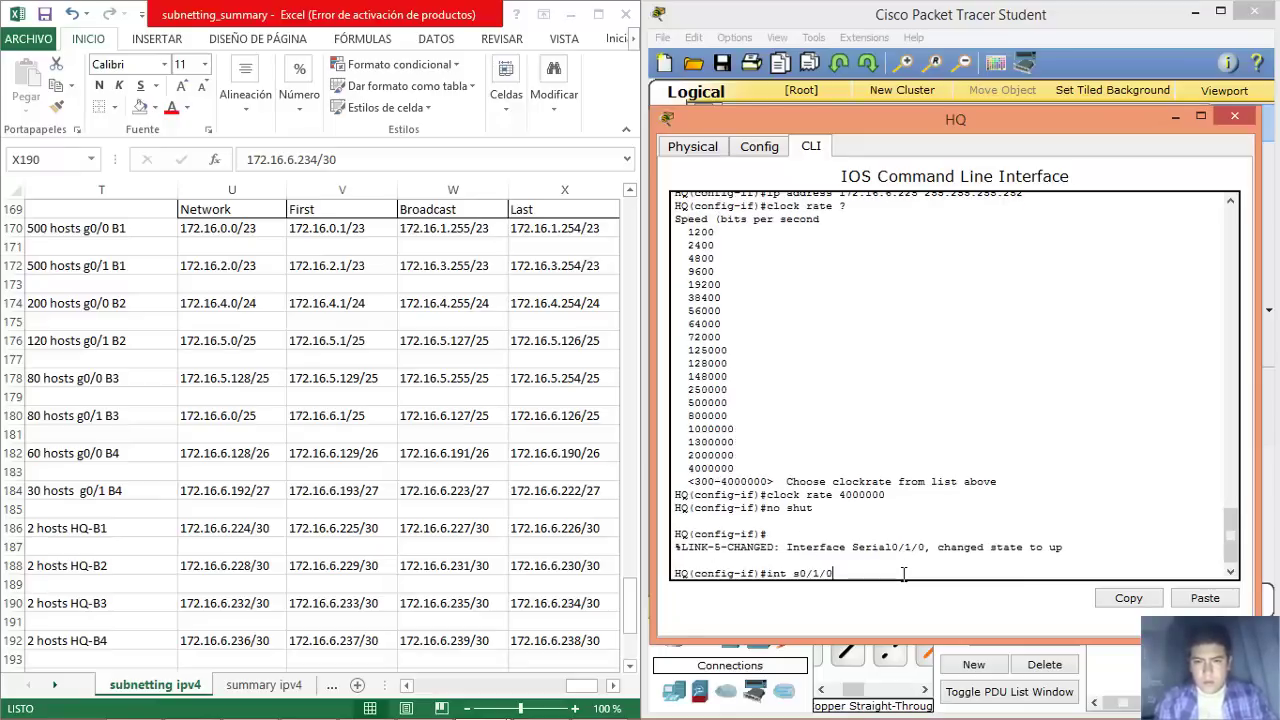
{"action": "key", "text": "BackSpace"}
{"action": "type", "text": "1"}
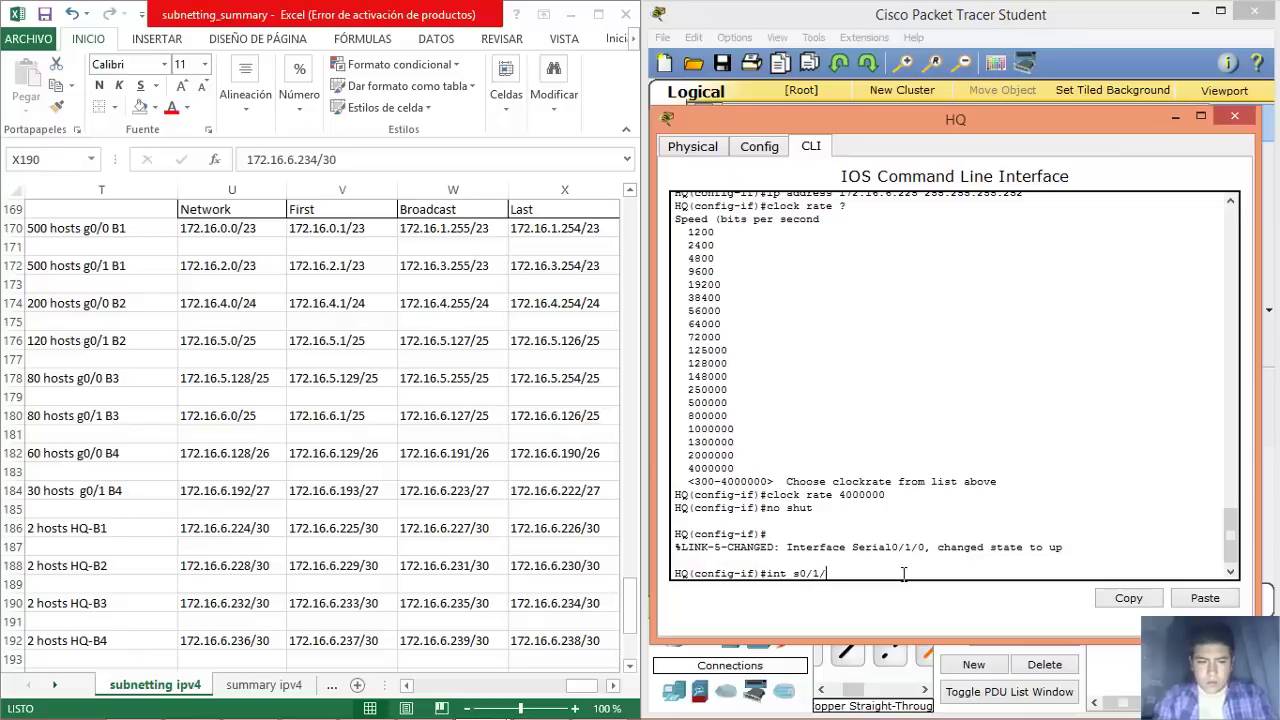
{"action": "key", "text": "Return"}
{"action": "key", "text": "Up"}
{"action": "key", "text": "Up"}
{"action": "key", "text": "Up"}
{"action": "key", "text": "Up"}
{"action": "key", "text": "Up"}
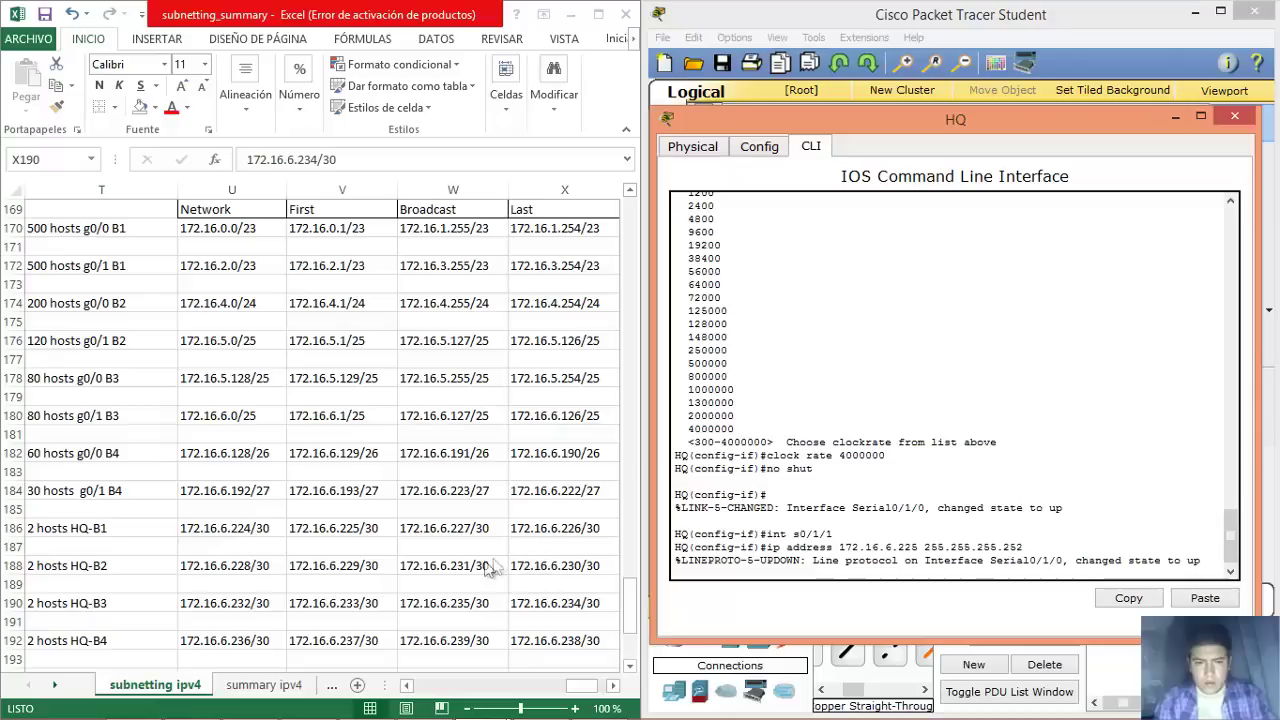
{"action": "left_click", "coordinate": [350, 567]}
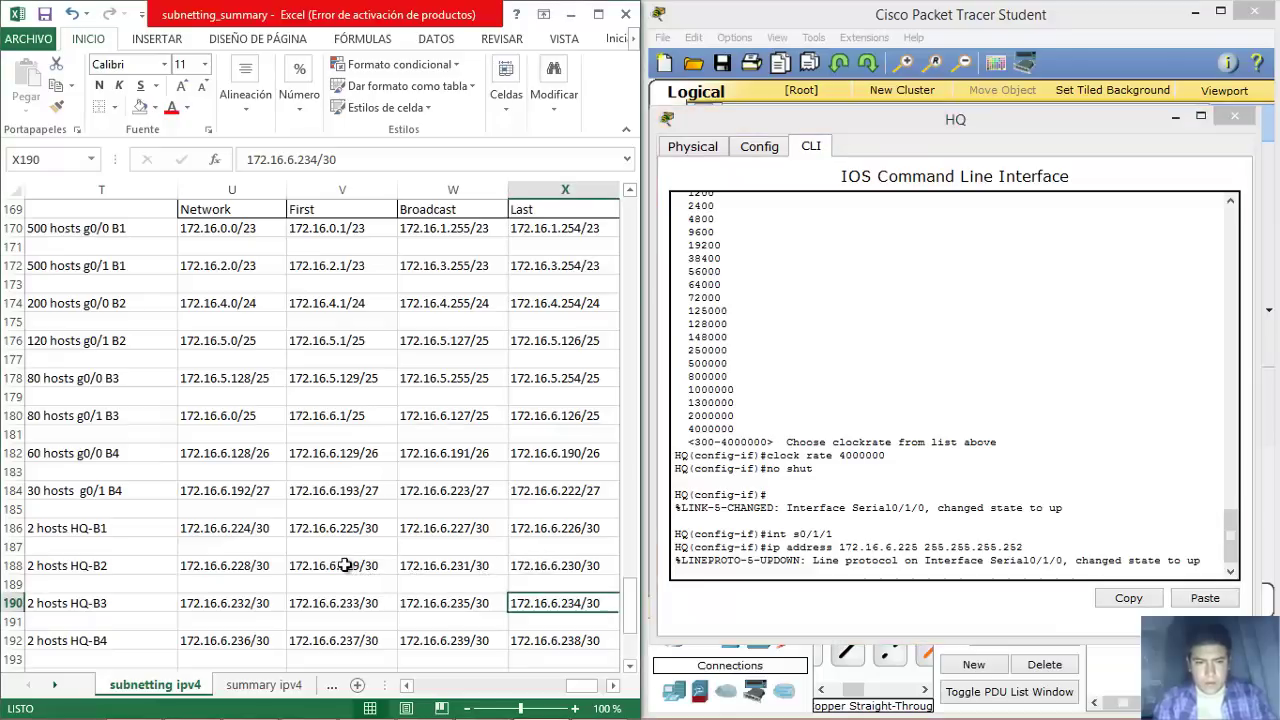
{"action": "left_click", "coordinate": [906, 568]}
{"action": "key", "text": "Up"}
{"action": "key", "text": "Up"}
{"action": "key", "text": "Up"}
{"action": "key", "text": "Up"}
{"action": "key", "text": "Down"}
{"action": "key", "text": "Down"}
{"action": "key", "text": "Down"}
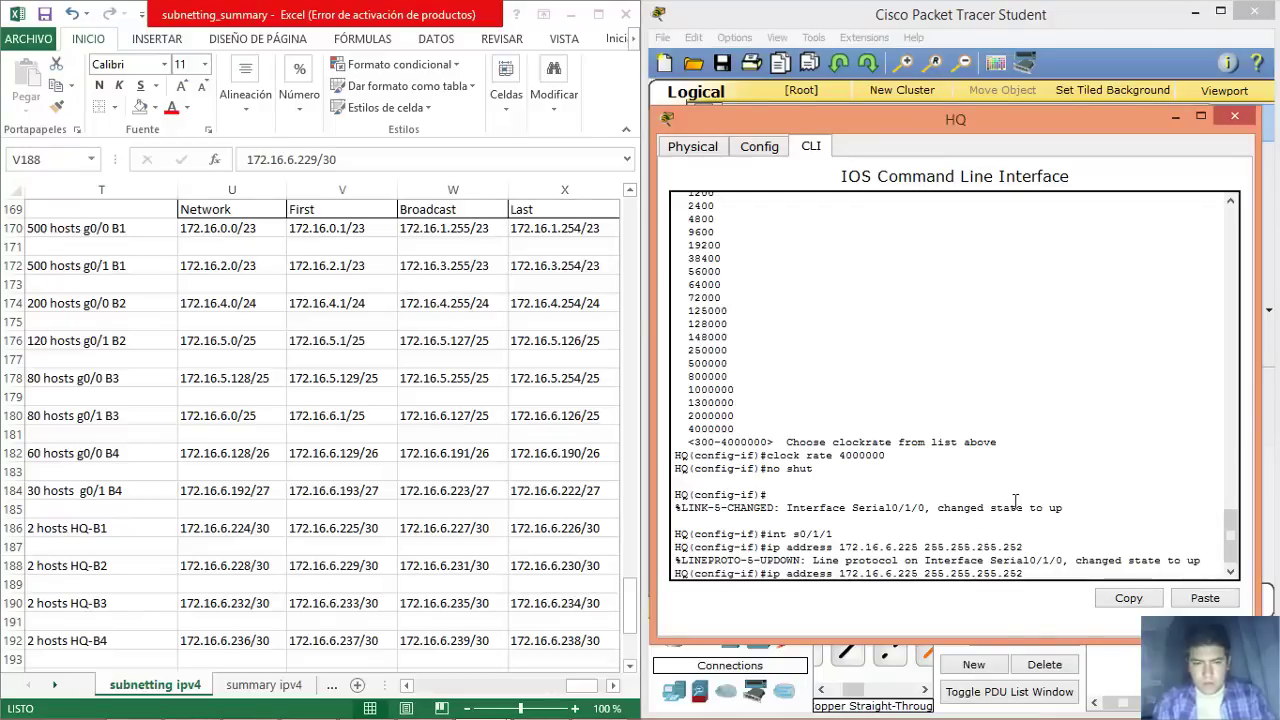
{"action": "key", "text": "Left"}
{"action": "key", "text": "Left"}
{"action": "key", "text": "BackSpace"}
{"action": "type", "text": "9"}
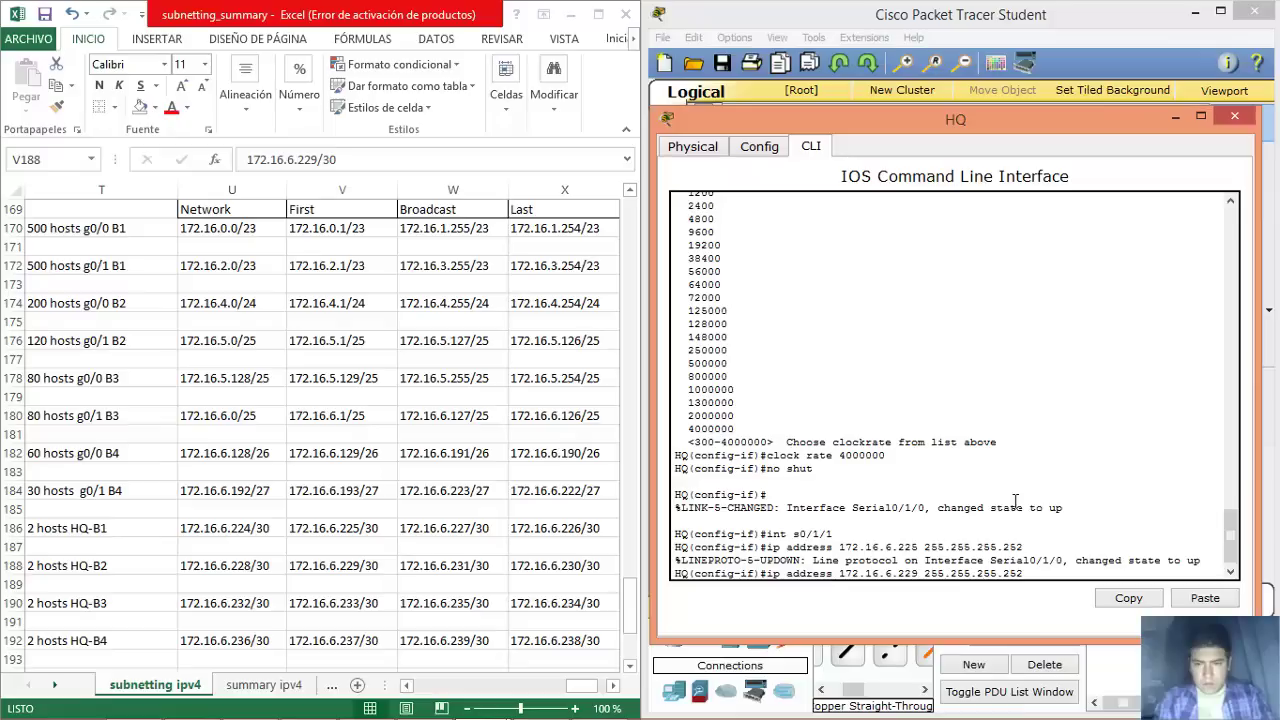
{"action": "key", "text": "Return"}
Set the clock rate of HQ's s0/1/1 interface to 4000000 and enable it with no shut.
{"action": "key", "text": "Up"}
{"action": "key", "text": "Up"}
{"action": "key", "text": "Up"}
{"action": "key", "text": "Up"}
{"action": "key", "text": "Up"}
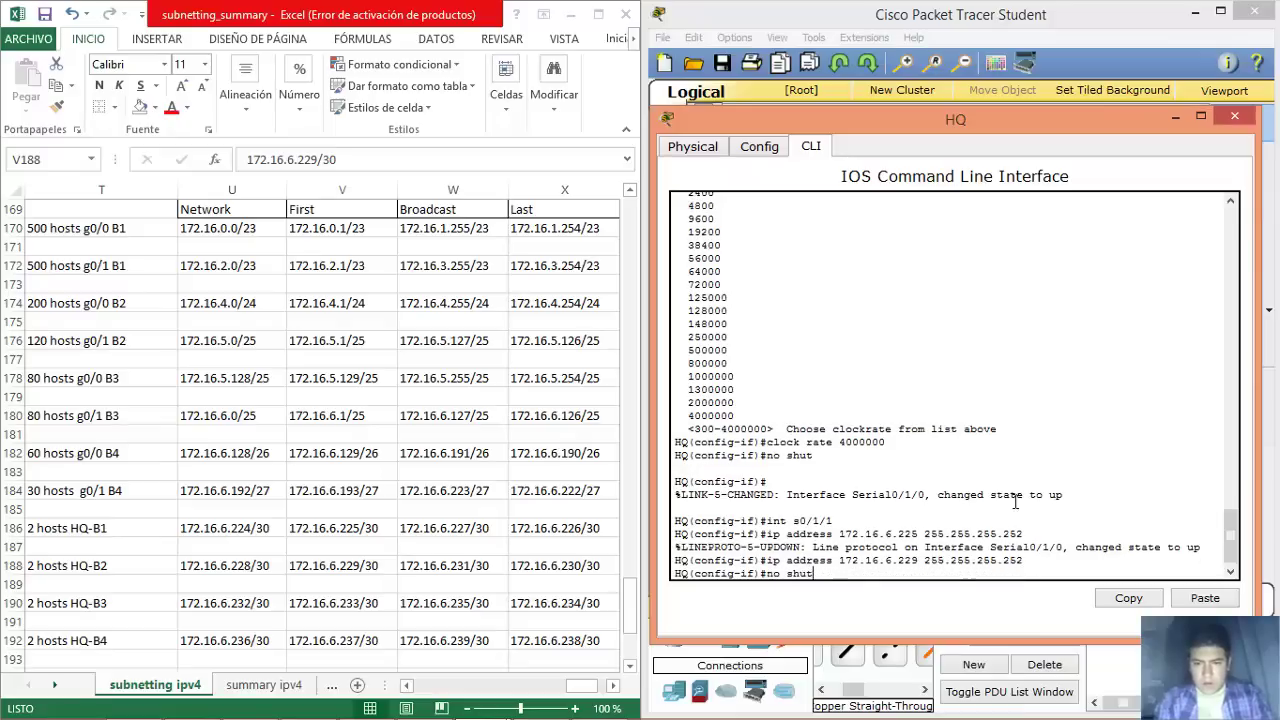
{"action": "key", "text": "Return"}
{"action": "key", "text": "Up"}
{"action": "key", "text": "Up"}
{"action": "key", "text": "Up"}
{"action": "key", "text": "Up"}
{"action": "key", "text": "Up"}
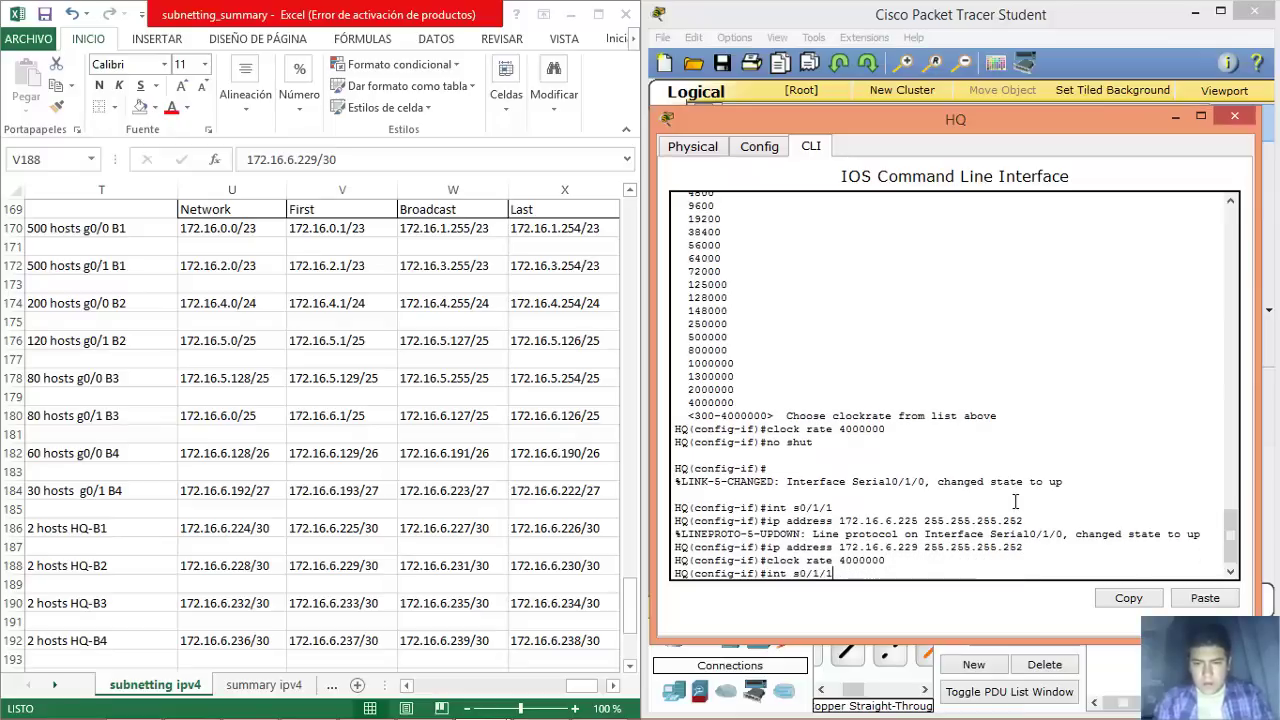
{"action": "key", "text": "Return"}
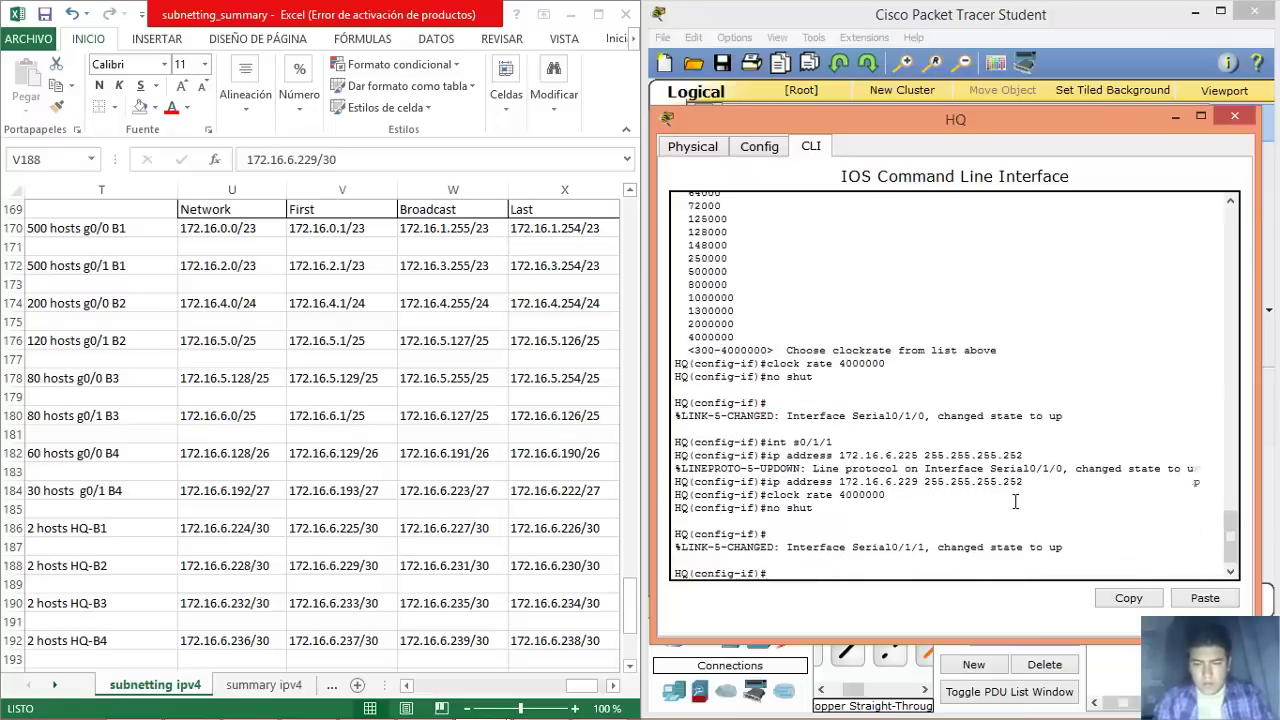
Assign IP address 172.16.6.233 with mask 255.255.255.252 to HQ's s0/2/0 interface, following the HQ-B3 row of the spreadsheet.
{"action": "key", "text": "Up"}
{"action": "key", "text": "Up"}
{"action": "key", "text": "Up"}
{"action": "key", "text": "Up"}
{"action": "key", "text": "Up"}
{"action": "key", "text": "BackSpace"}
{"action": "key", "text": "BackSpace"}
{"action": "key", "text": "BackSpace"}
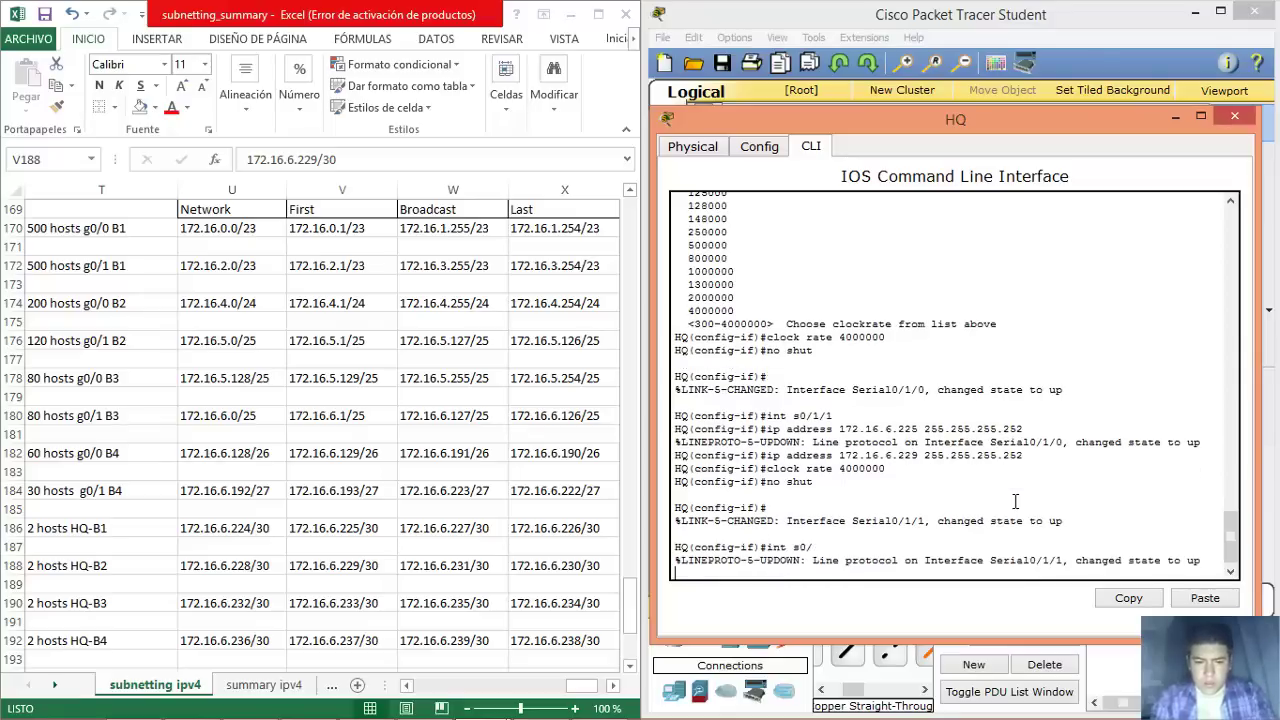
{"action": "type", "text": "1/0"}
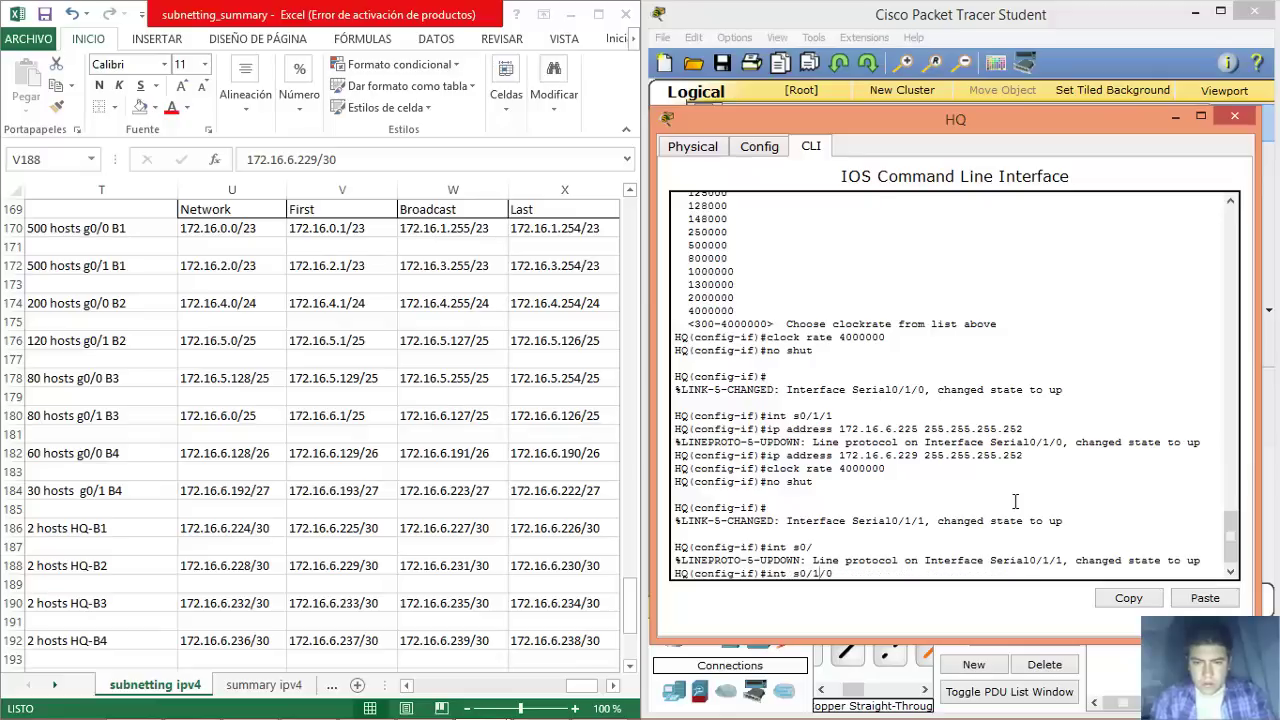
{"action": "key", "text": "Left"}
{"action": "key", "text": "Left"}
{"action": "key", "text": "BackSpace"}
{"action": "type", "text": "2"}
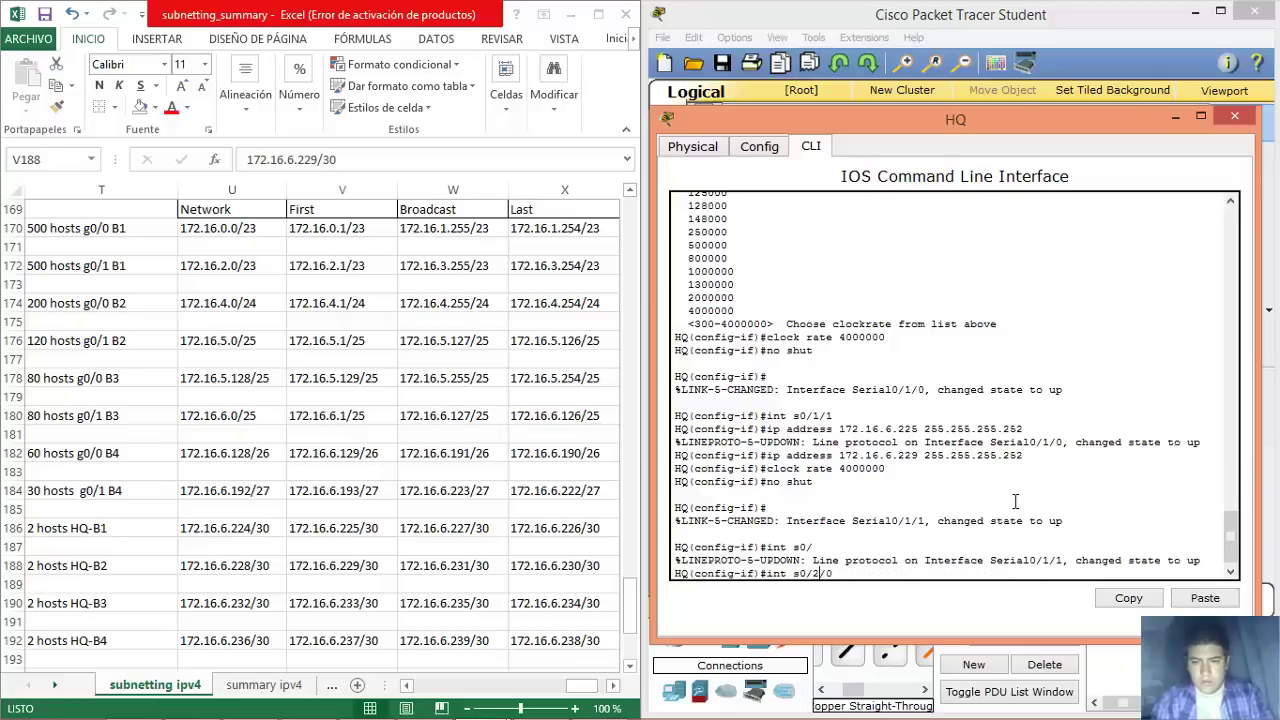
{"action": "key", "text": "Return"}
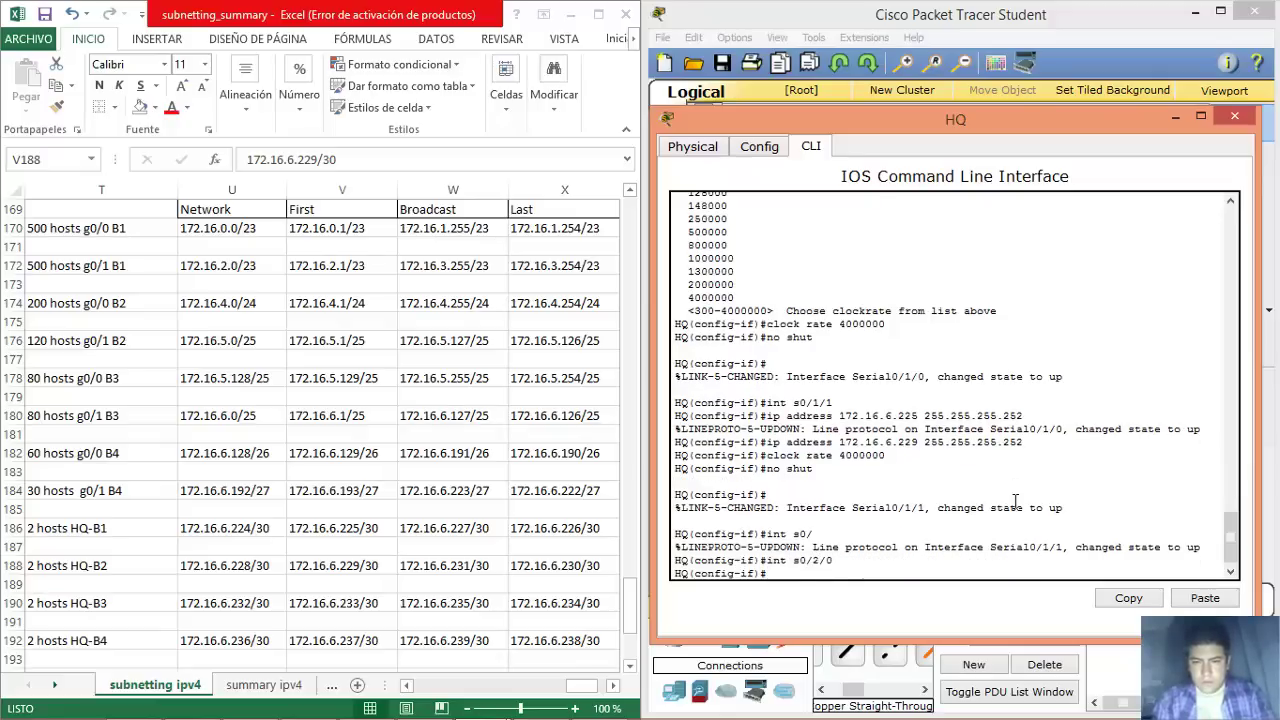
{"action": "key", "text": "Up"}
{"action": "key", "text": "Up"}
{"action": "key", "text": "Up"}
{"action": "key", "text": "Up"}
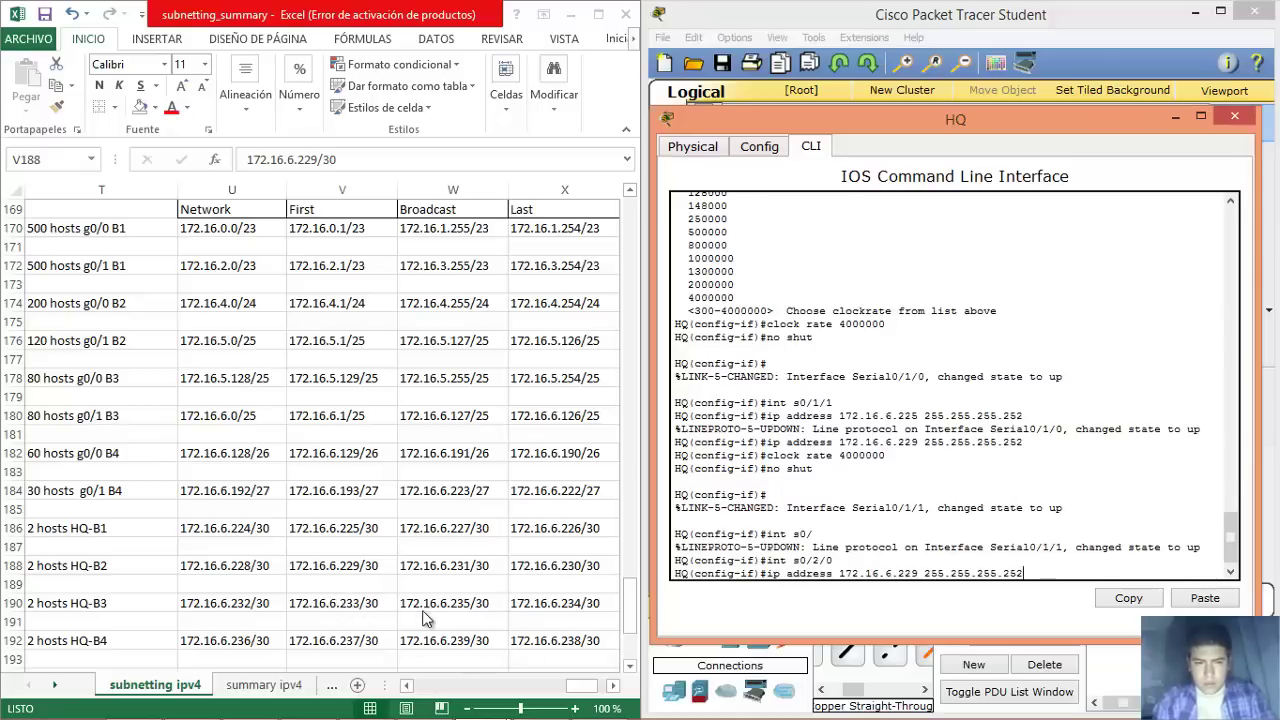
{"action": "key", "text": "BackSpace"}
{"action": "key", "text": "BackSpace"}
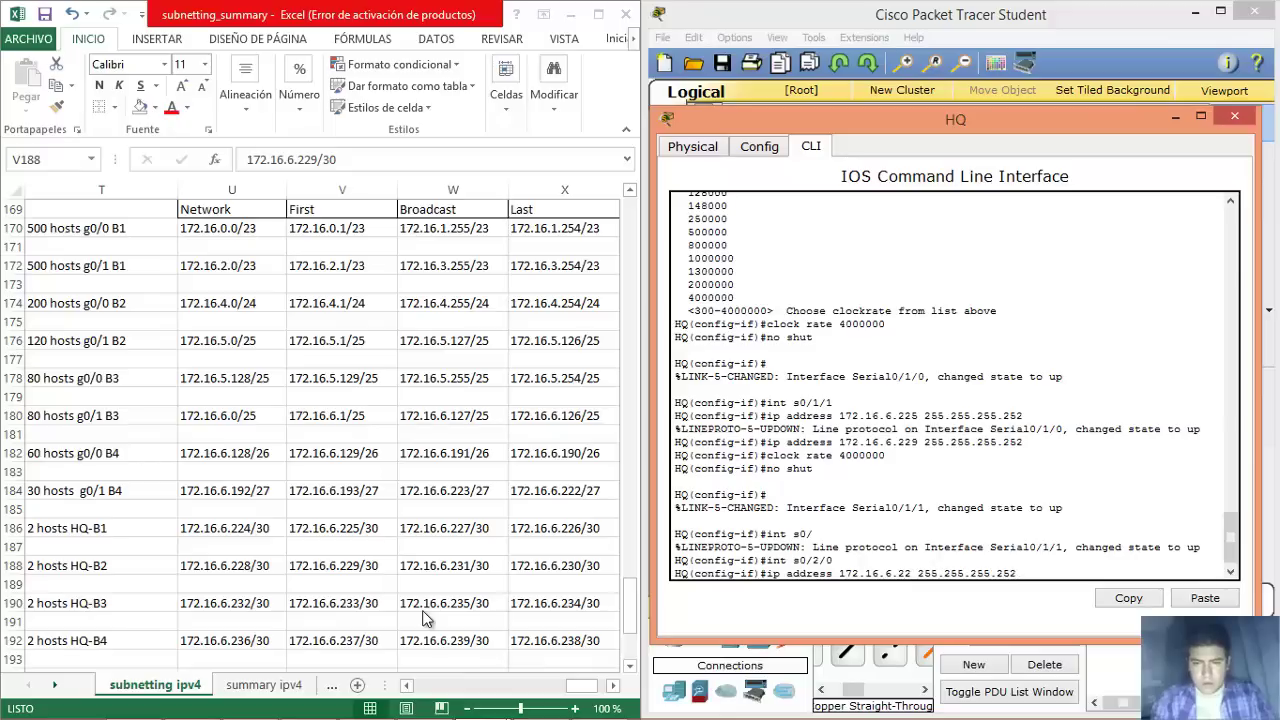
{"action": "type", "text": "33"}
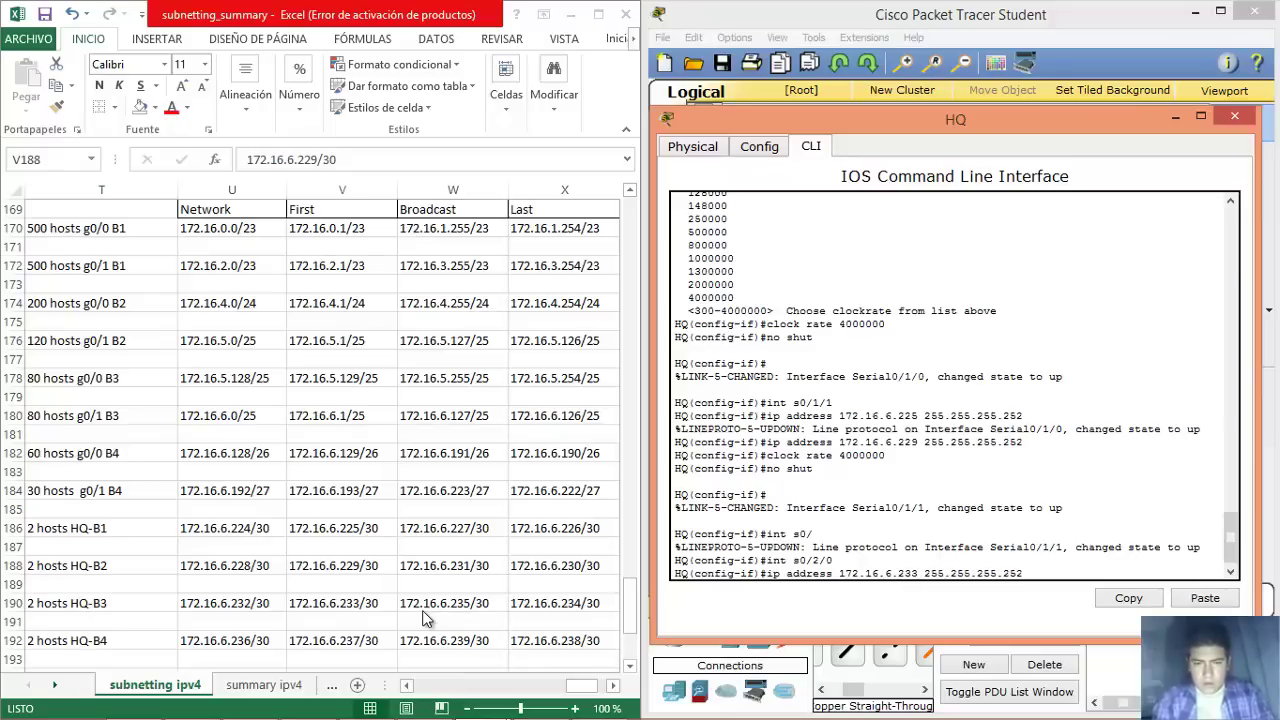
{"action": "key", "text": "Return"}
Set the clock rate of HQ's s0/2/0 interface to 4000000 and enable it with no shut.
{"action": "key", "text": "Up"}
{"action": "key", "text": "Up"}
{"action": "key", "text": "Up"}
{"action": "key", "text": "Up"}
{"action": "key", "text": "Return"}
{"action": "key", "text": "Up"}
{"action": "key", "text": "Up"}
{"action": "key", "text": "Up"}
{"action": "key", "text": "Up"}
{"action": "key", "text": "Return"}
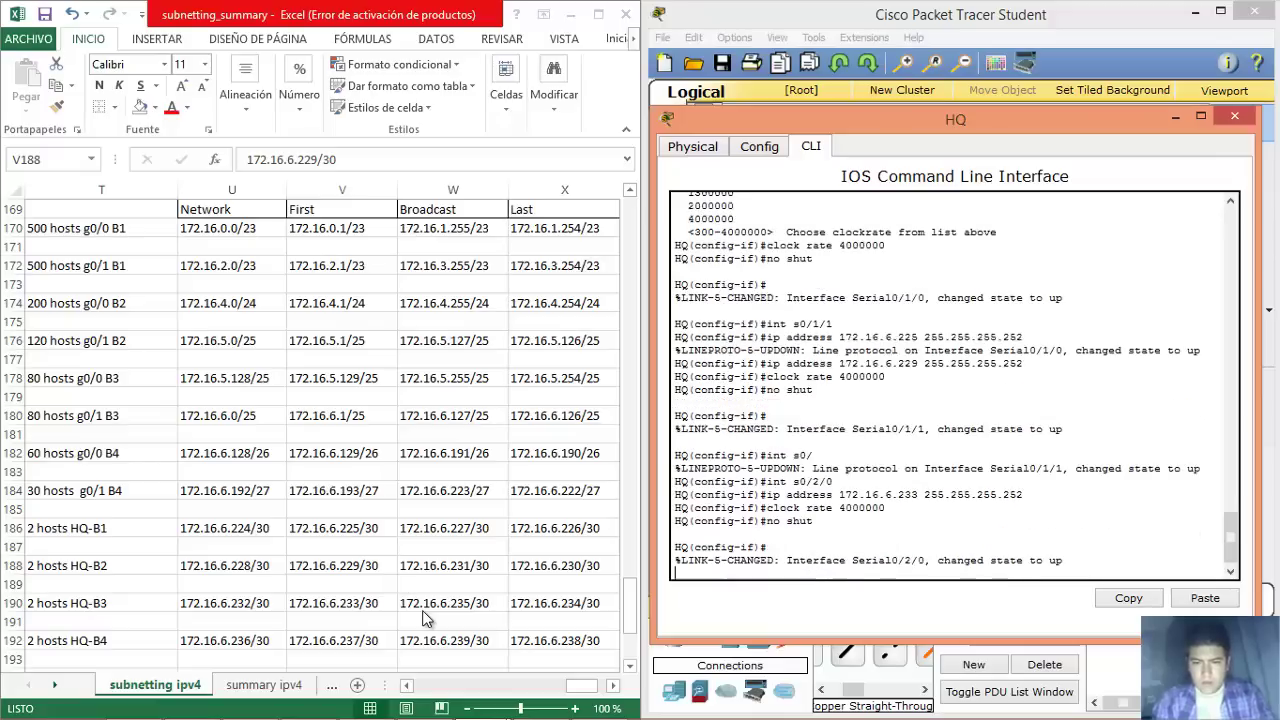
{"action": "key", "text": "Return"}
Assign IP address 172.16.6.237 with mask 255.255.255.252 to HQ's s0/2/1 interface, following the HQ-B4 row of the spreadsheet.
{"action": "key", "text": "Up"}
{"action": "key", "text": "Up"}
{"action": "key", "text": "Up"}
{"action": "key", "text": "Up"}
{"action": "key", "text": "BackSpace"}
{"action": "type", "text": "1"}
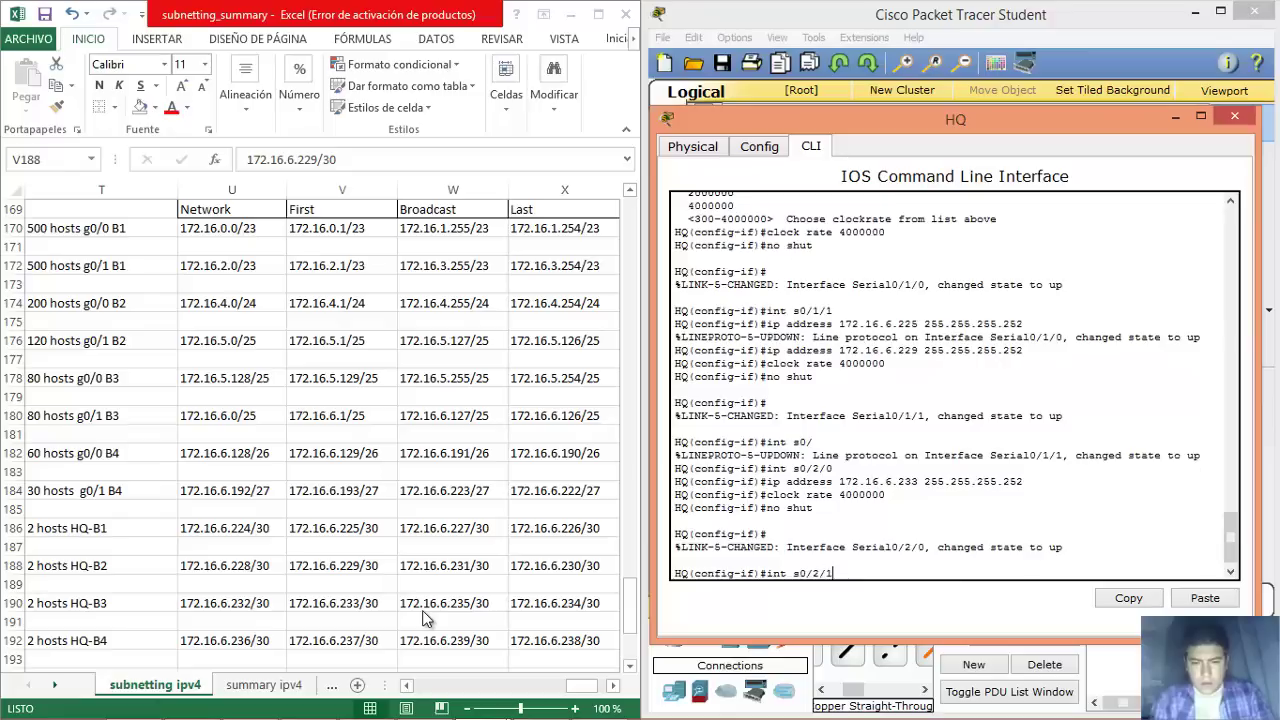
{"action": "key", "text": "Return"}
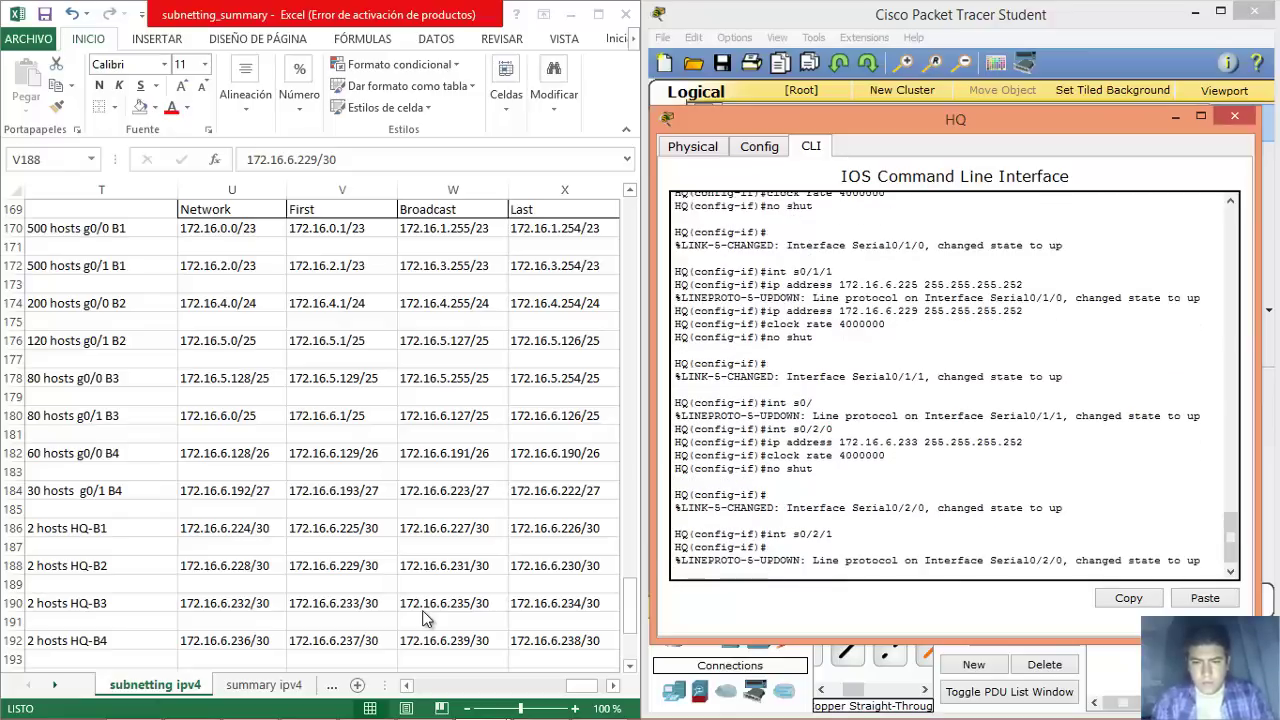
{"action": "key", "text": "Up"}
{"action": "key", "text": "Up"}
{"action": "key", "text": "Up"}
{"action": "key", "text": "Up"}
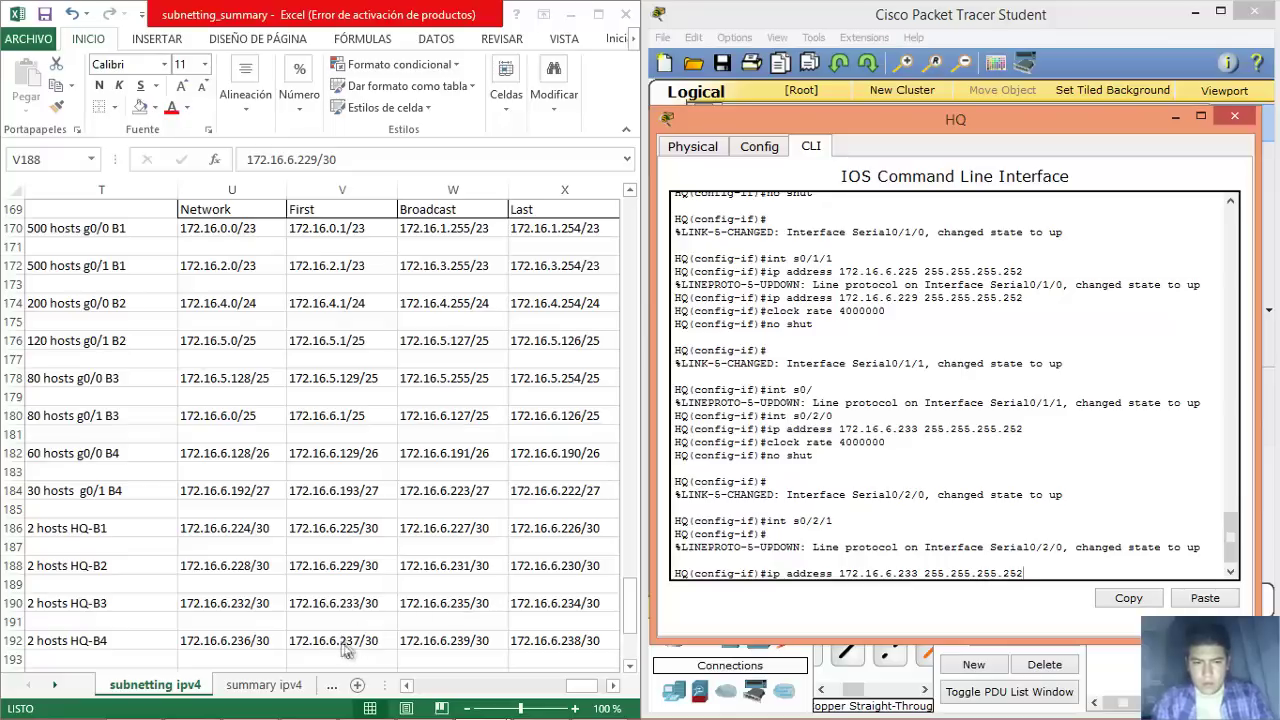
{"action": "key", "text": "Left"}
{"action": "key", "text": "Left"}
{"action": "key", "text": "Left"}
{"action": "key", "text": "Left"}
{"action": "key", "text": "Left"}
{"action": "key", "text": "Left"}
{"action": "key", "text": "Left"}
{"action": "key", "text": "Left"}
{"action": "key", "text": "Left"}
{"action": "key", "text": "Left"}
{"action": "key", "text": "Left"}
{"action": "key", "text": "Left"}
{"action": "key", "text": "Left"}
{"action": "key", "text": "Left"}
{"action": "key", "text": "Left"}
{"action": "key", "text": "Left"}
{"action": "key", "text": "BackSpace"}
{"action": "type", "text": "7"}
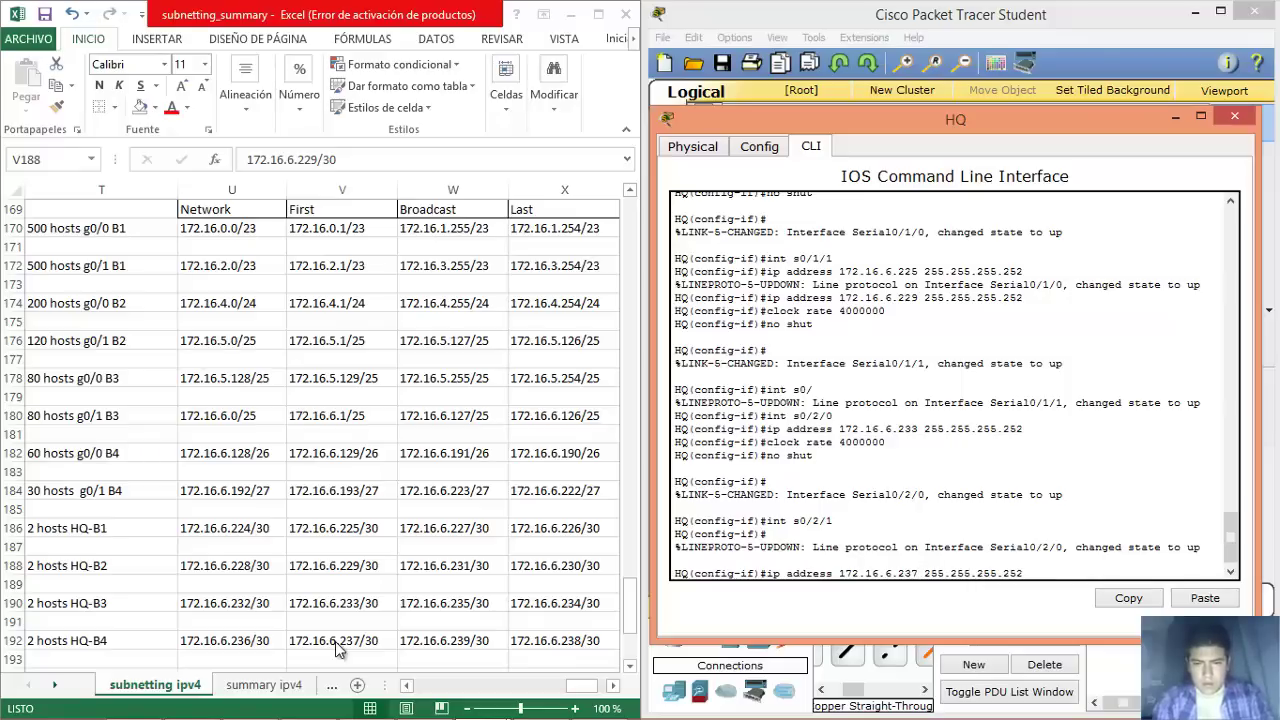
{"action": "key", "text": "Return"}
Set the clock rate of HQ's s0/2/1 interface to 4000000, enable it with no shut and close HQ's window.
{"action": "key", "text": "Up"}
{"action": "key", "text": "Up"}
{"action": "key", "text": "Up"}
{"action": "key", "text": "Up"}
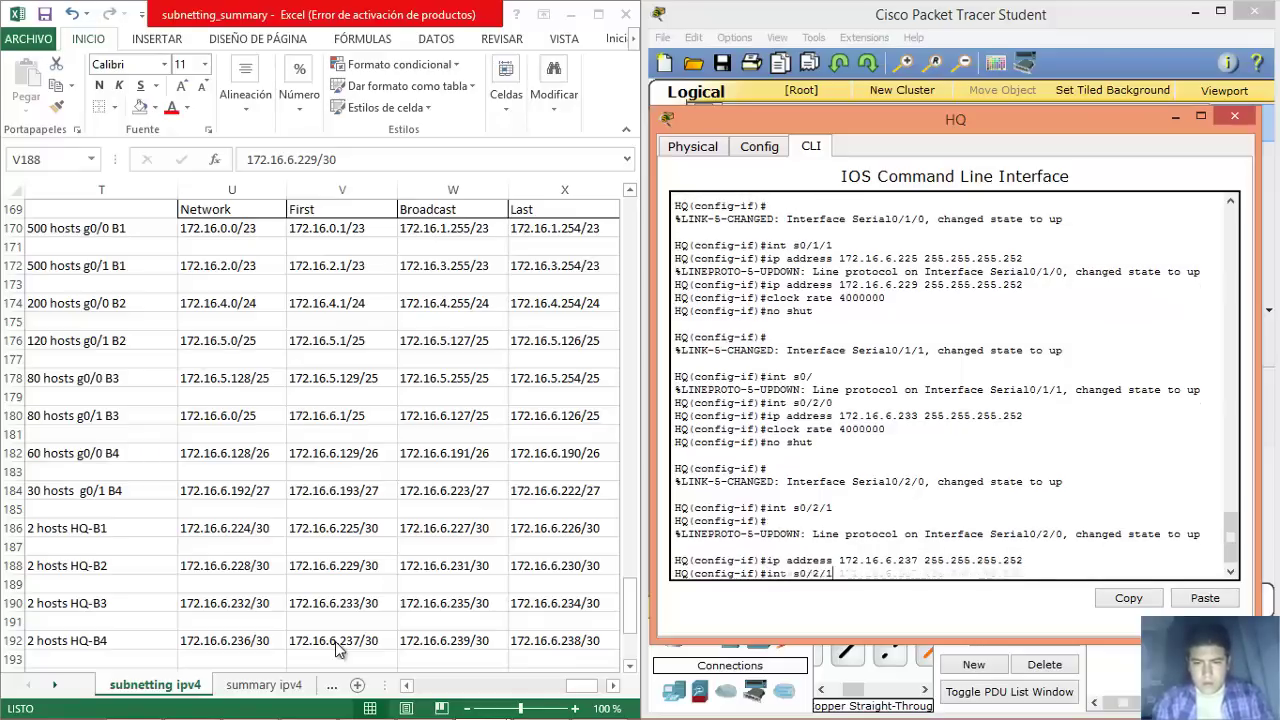
{"action": "key", "text": "Return"}
{"action": "key", "text": "Up"}
{"action": "key", "text": "Up"}
{"action": "key", "text": "Up"}
{"action": "key", "text": "Up"}
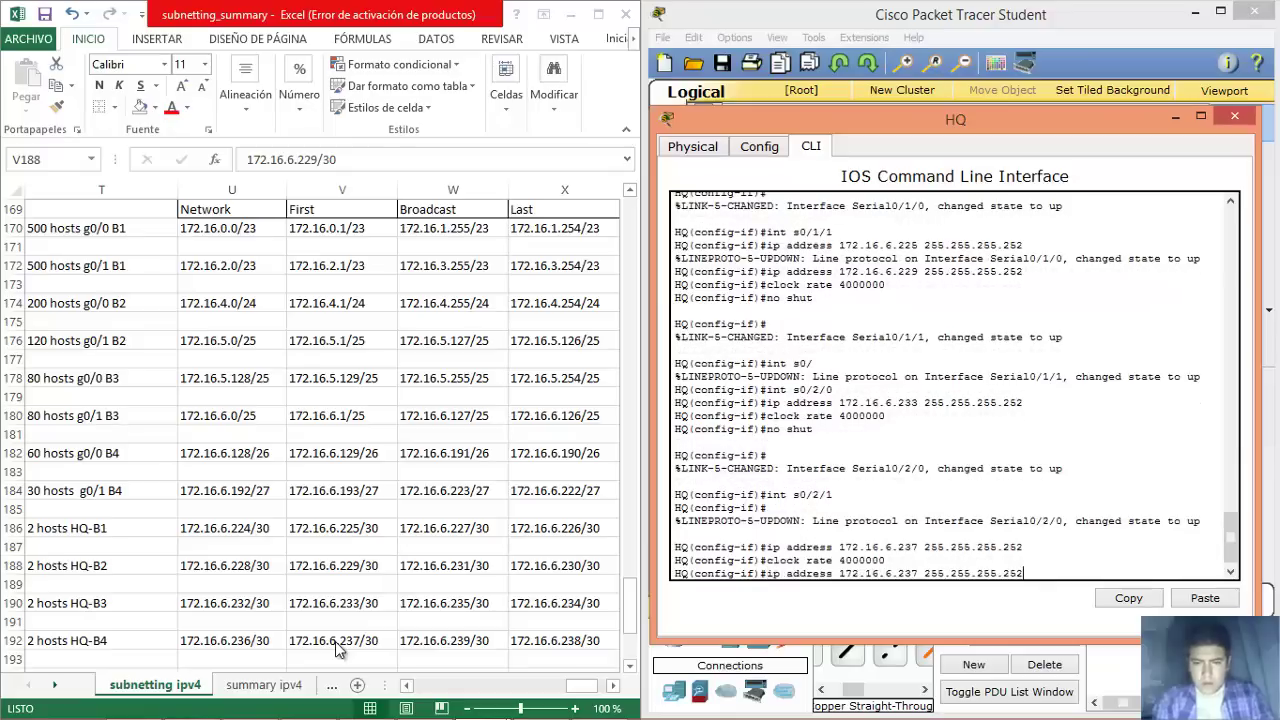
{"action": "key", "text": "Return"}
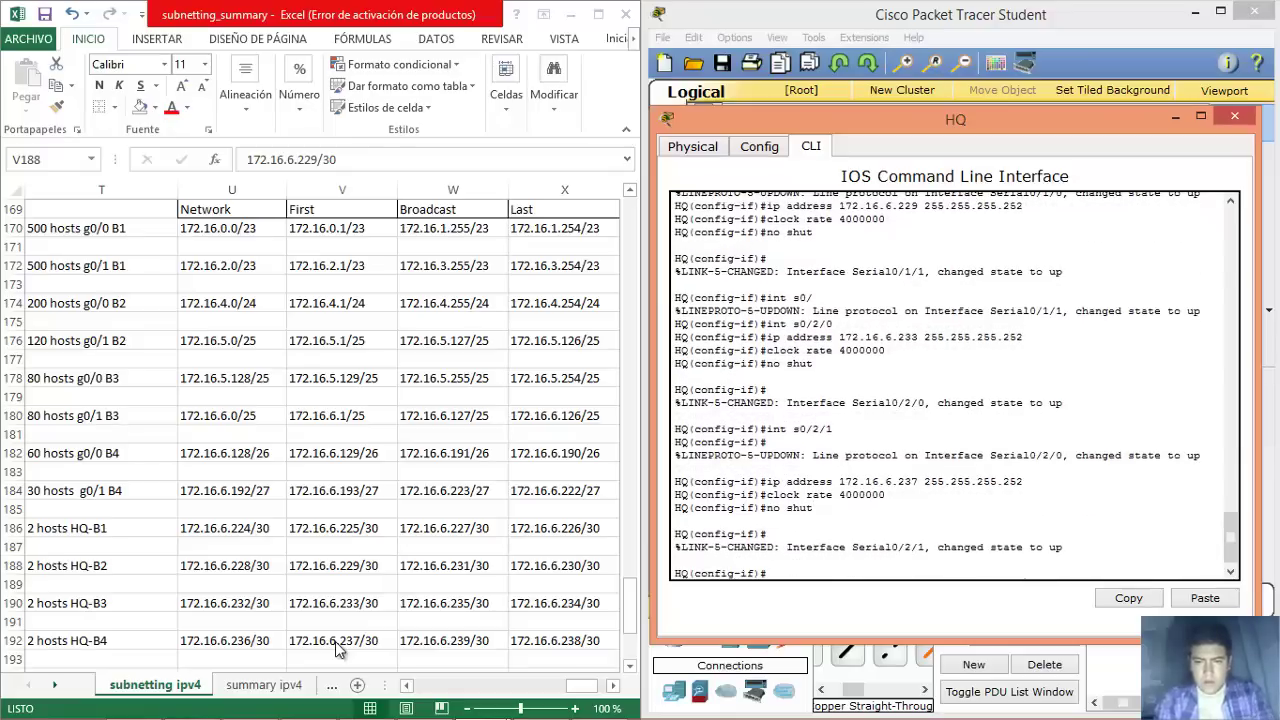
{"action": "left_click", "coordinate": [1233, 118]}
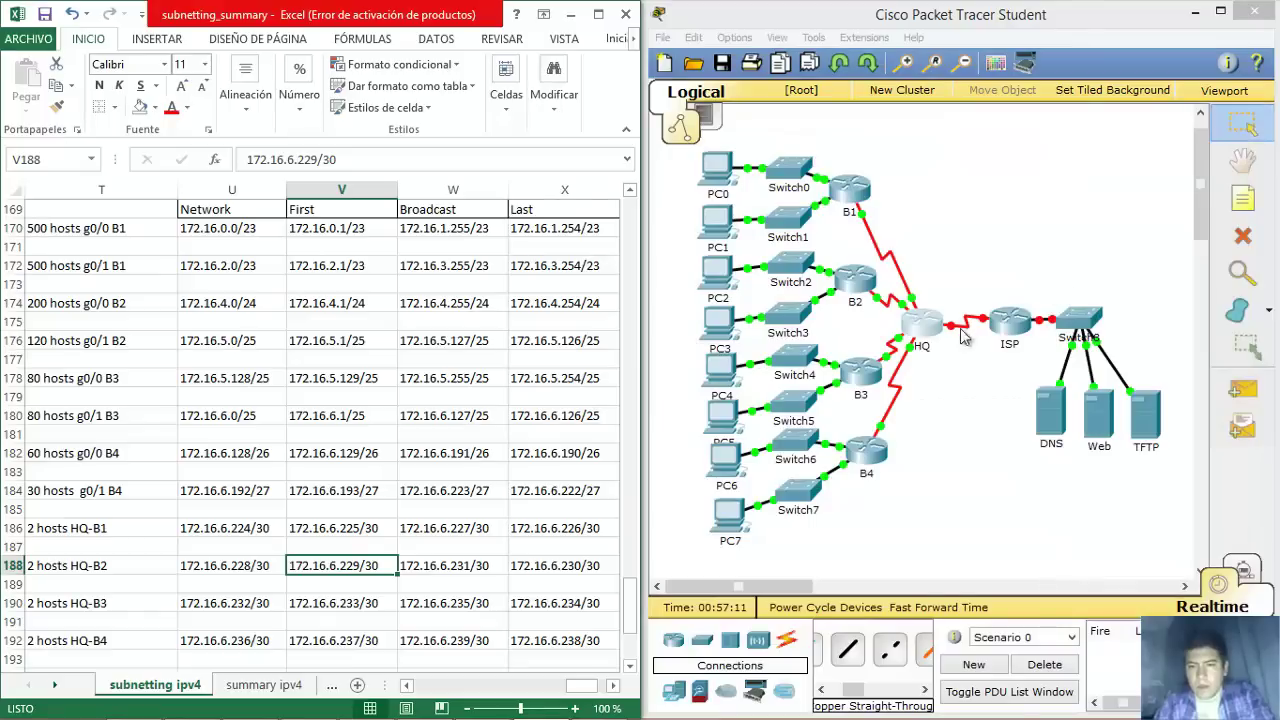
Check which HQ port links to ISP and enter interface configuration for s0/0/0 in HQ's CLI.
{"action": "left_click", "coordinate": [975, 385]}
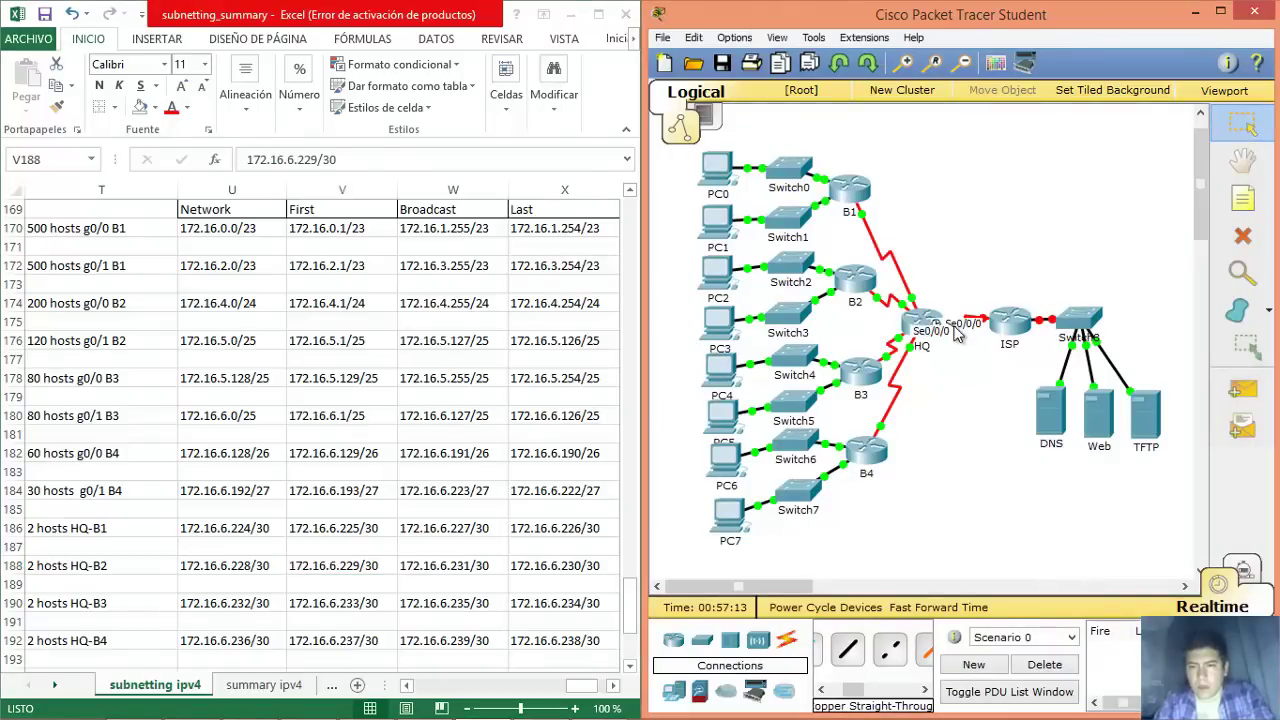
{"action": "left_click", "coordinate": [932, 322]}
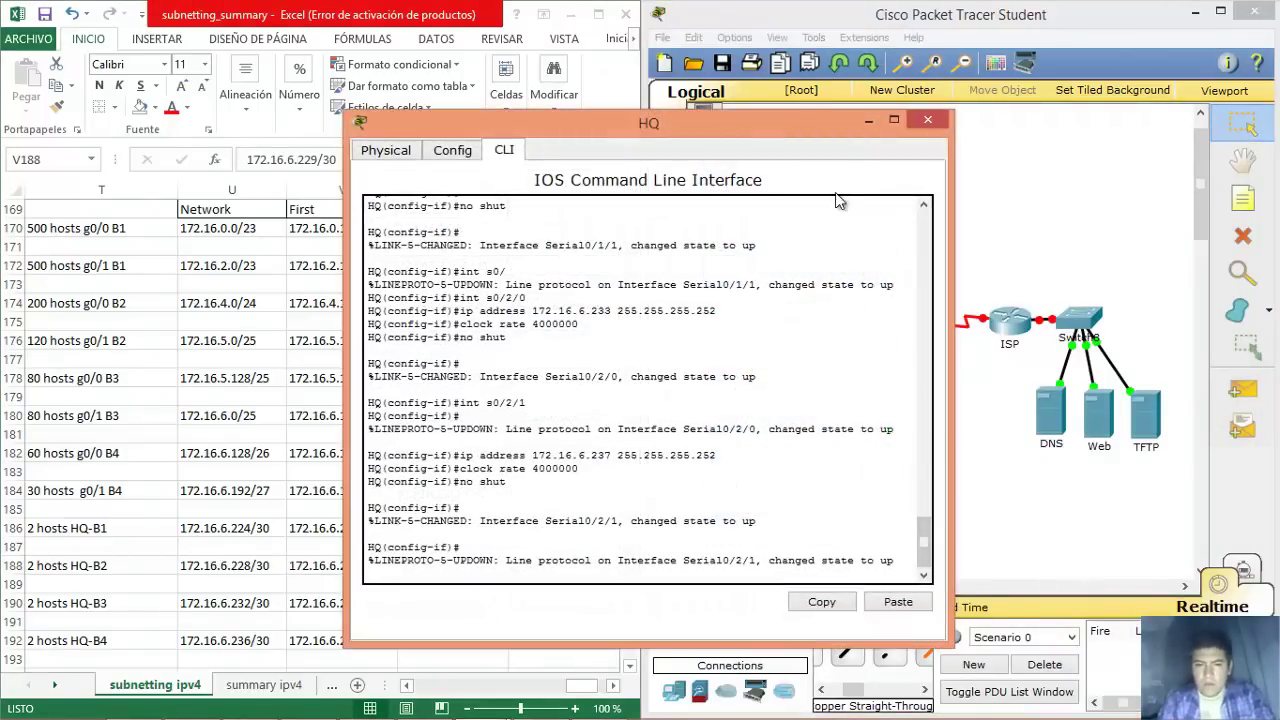
{"action": "left_click_drag", "start_coordinate": [792, 122], "coordinate": [1112, 126]}
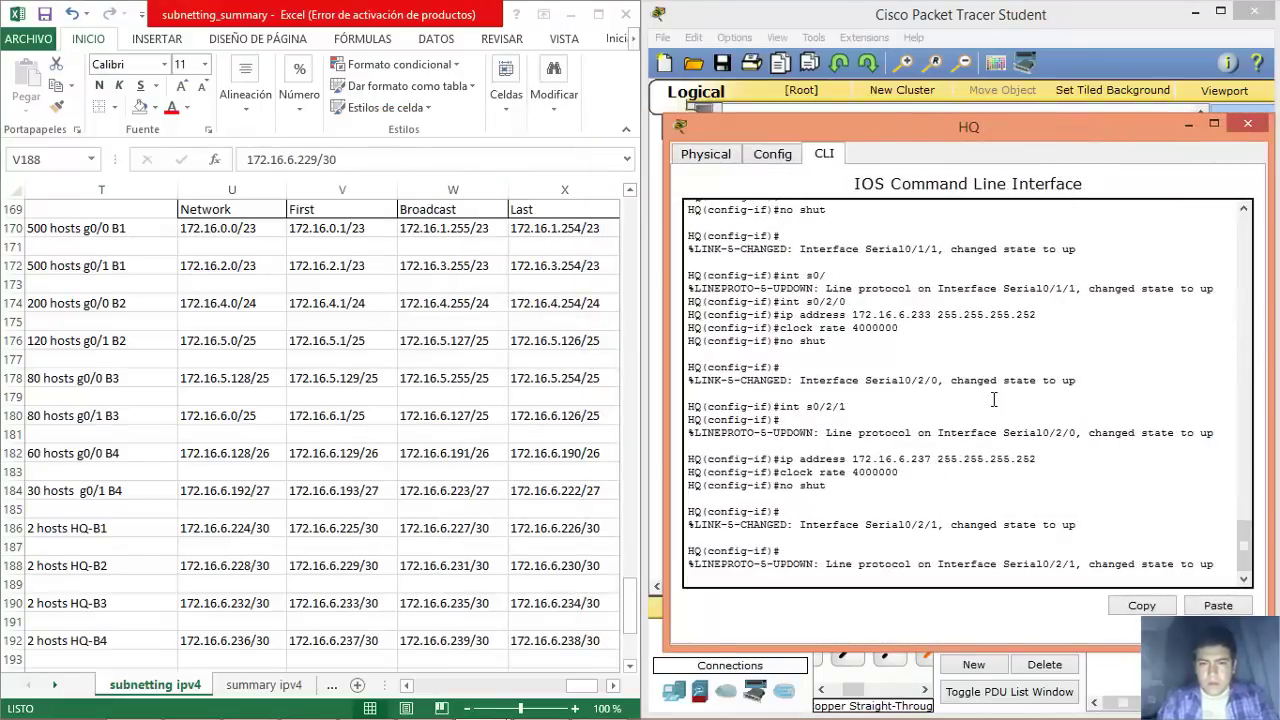
{"action": "key", "text": "Return"}
{"action": "key", "text": "Up"}
{"action": "key", "text": "Up"}
{"action": "key", "text": "Down"}
{"action": "key", "text": "BackSpace"}
{"action": "key", "text": "BackSpace"}
{"action": "key", "text": "BackSpace"}
{"action": "key", "text": "BackSpace"}
{"action": "key", "text": "BackSpace"}
{"action": "key", "text": "BackSpace"}
{"action": "key", "text": "BackSpace"}
{"action": "type", "text": "int s0/0/0"}
{"action": "key", "text": "Return"}
Assign IP address 209.165.200.234 with mask 255.255.255.252 to HQ's s0/0/0 interface, following the HQ-ISP row of the spreadsheet.
{"action": "key", "text": "Up"}
{"action": "key", "text": "Up"}
{"action": "key", "text": "Up"}
{"action": "key", "text": "Up"}
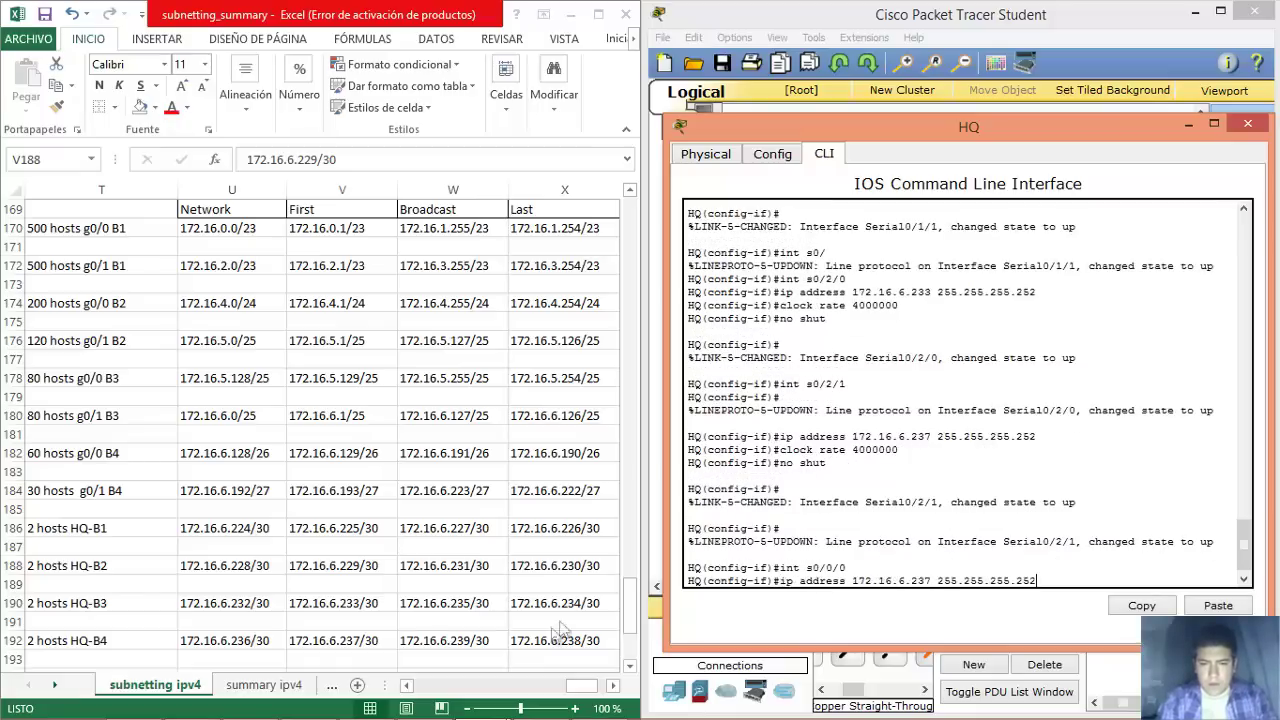
{"action": "left_click", "coordinate": [632, 630]}
{"action": "left_click_drag", "start_coordinate": [632, 630], "coordinate": [630, 650]}
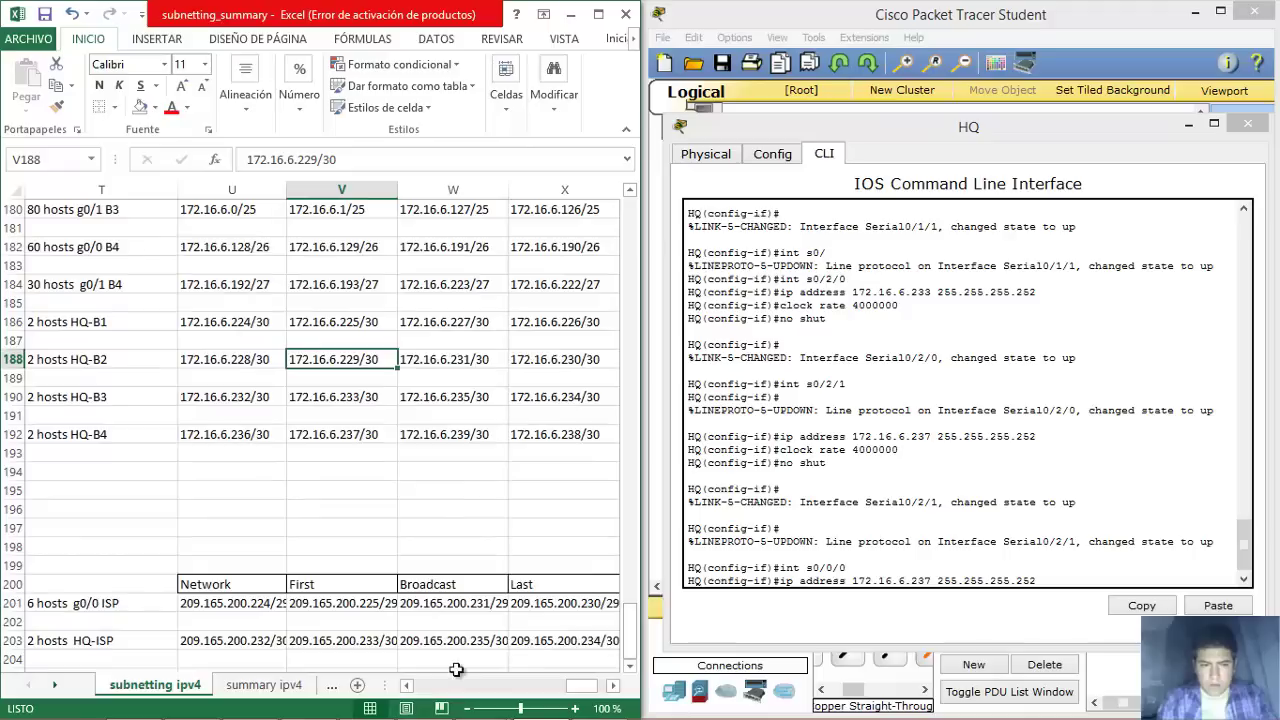
{"action": "left_click", "coordinate": [566, 643]}
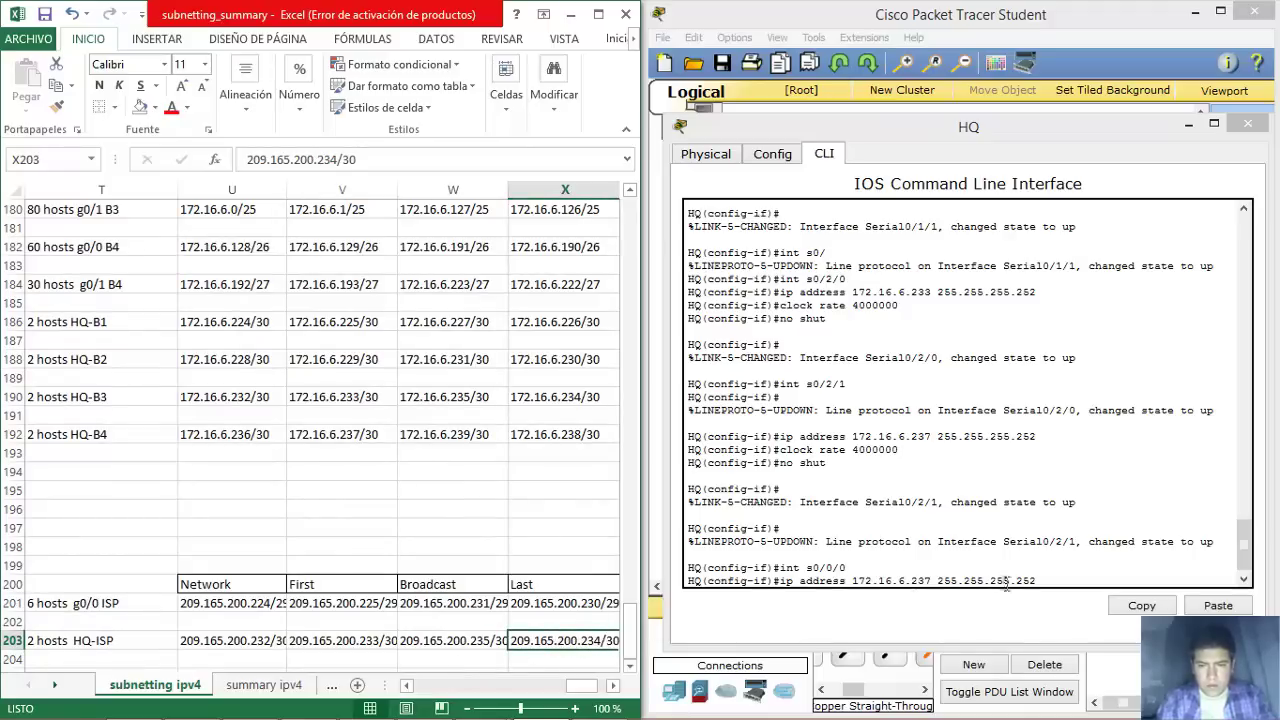
{"action": "left_click", "coordinate": [1043, 581]}
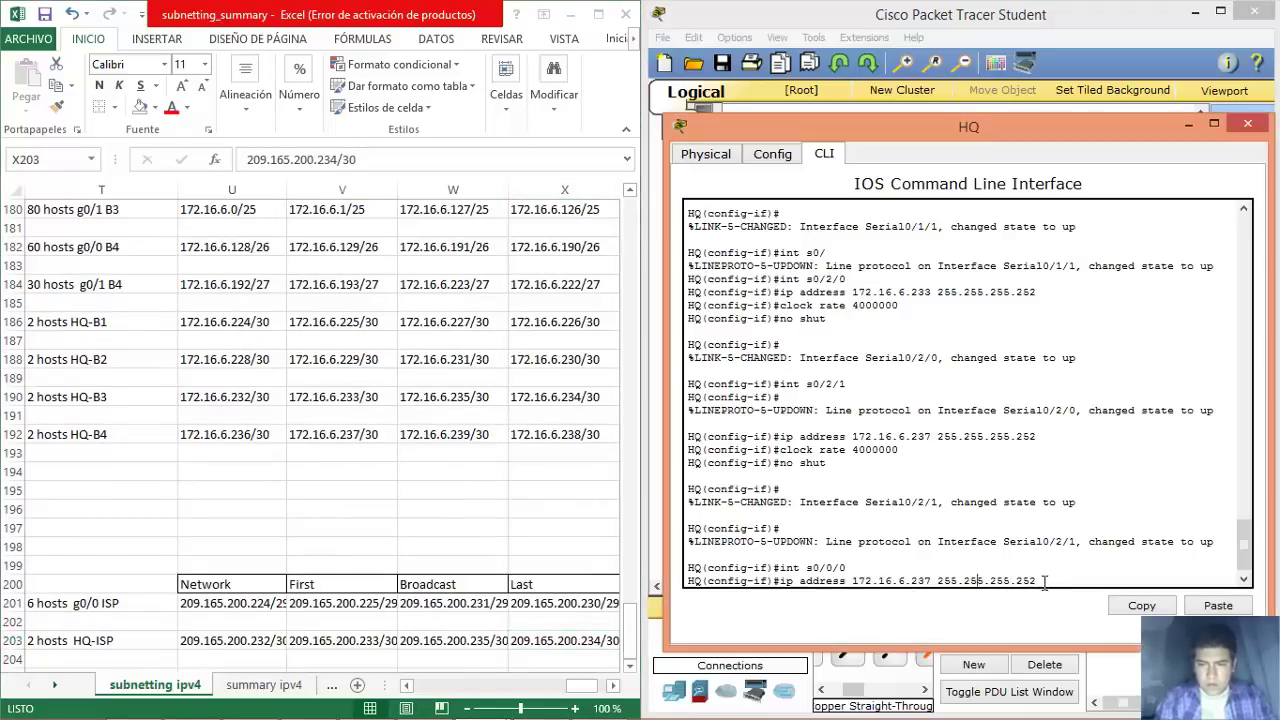
{"action": "key", "text": "BackSpace"}
{"action": "key", "text": "BackSpace"}
{"action": "key", "text": "BackSpace"}
{"action": "key", "text": "BackSpace"}
{"action": "key", "text": "BackSpace"}
{"action": "key", "text": "BackSpace"}
{"action": "key", "text": "BackSpace"}
{"action": "key", "text": "BackSpace"}
{"action": "key", "text": "BackSpace"}
{"action": "key", "text": "BackSpace"}
{"action": "key", "text": "BackSpace"}
{"action": "key", "text": "BackSpace"}
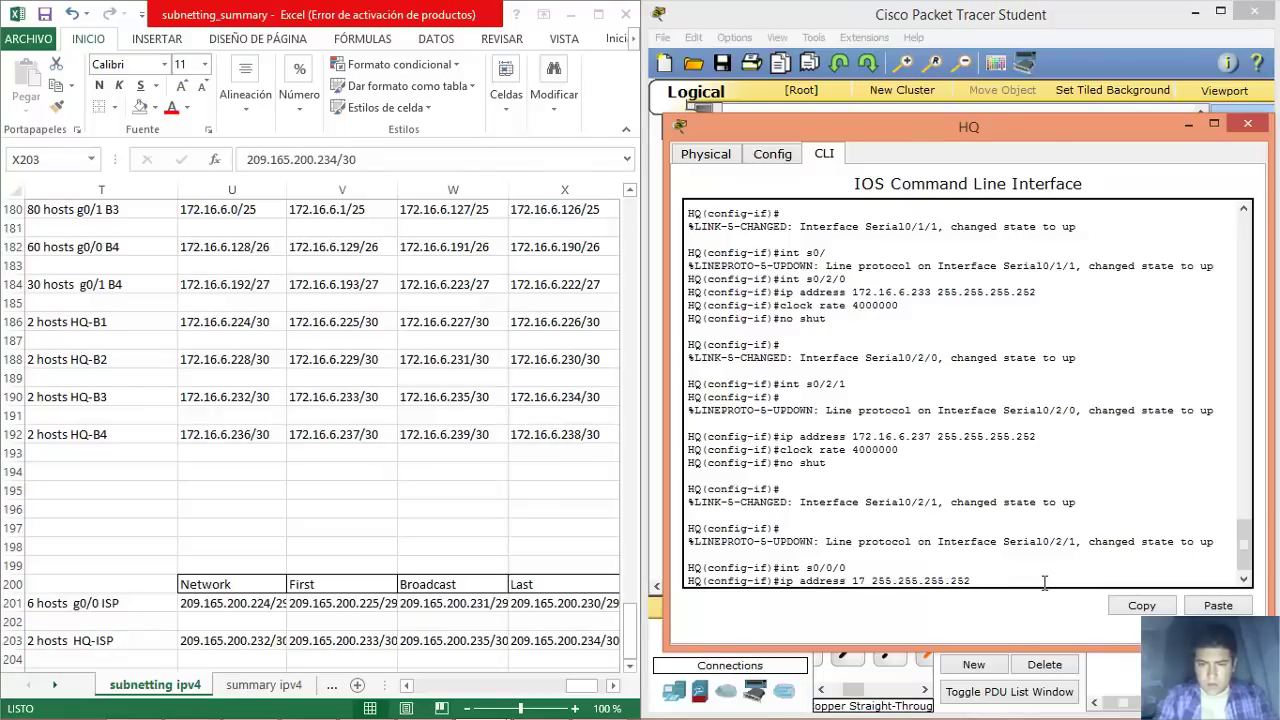
{"action": "type", "text": "209.16"}
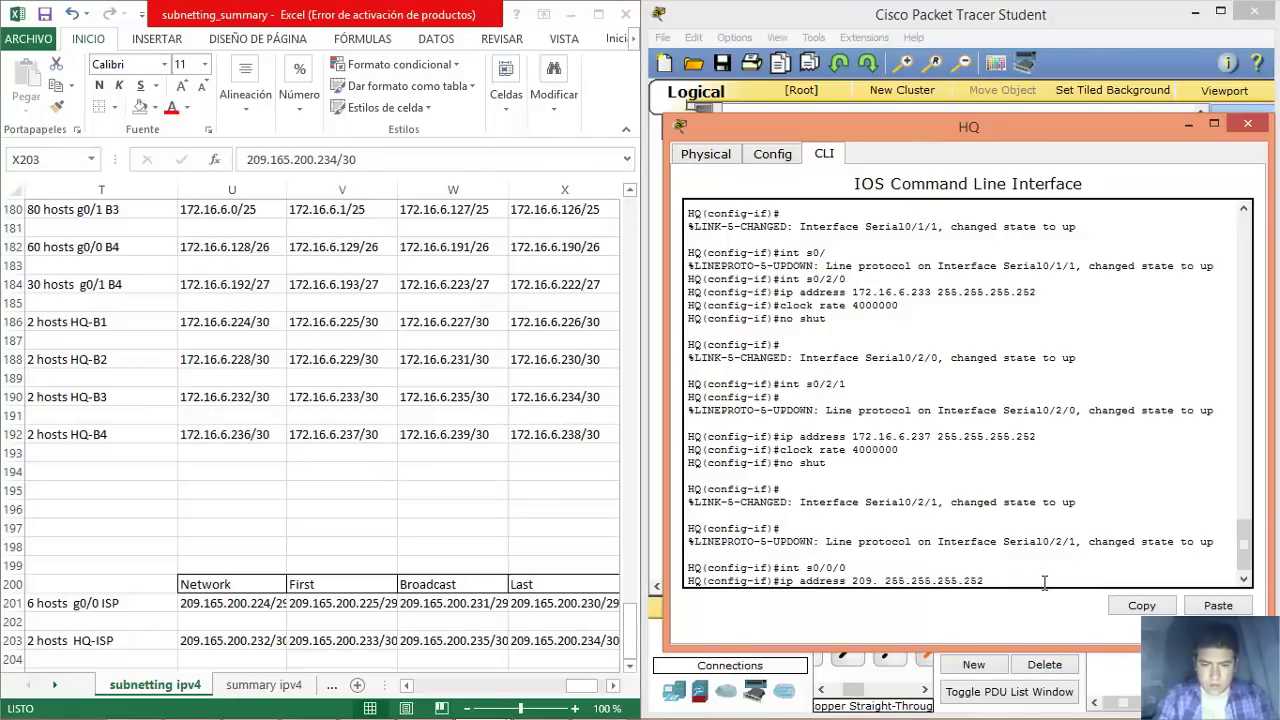
{"action": "type", "text": "5.200"}
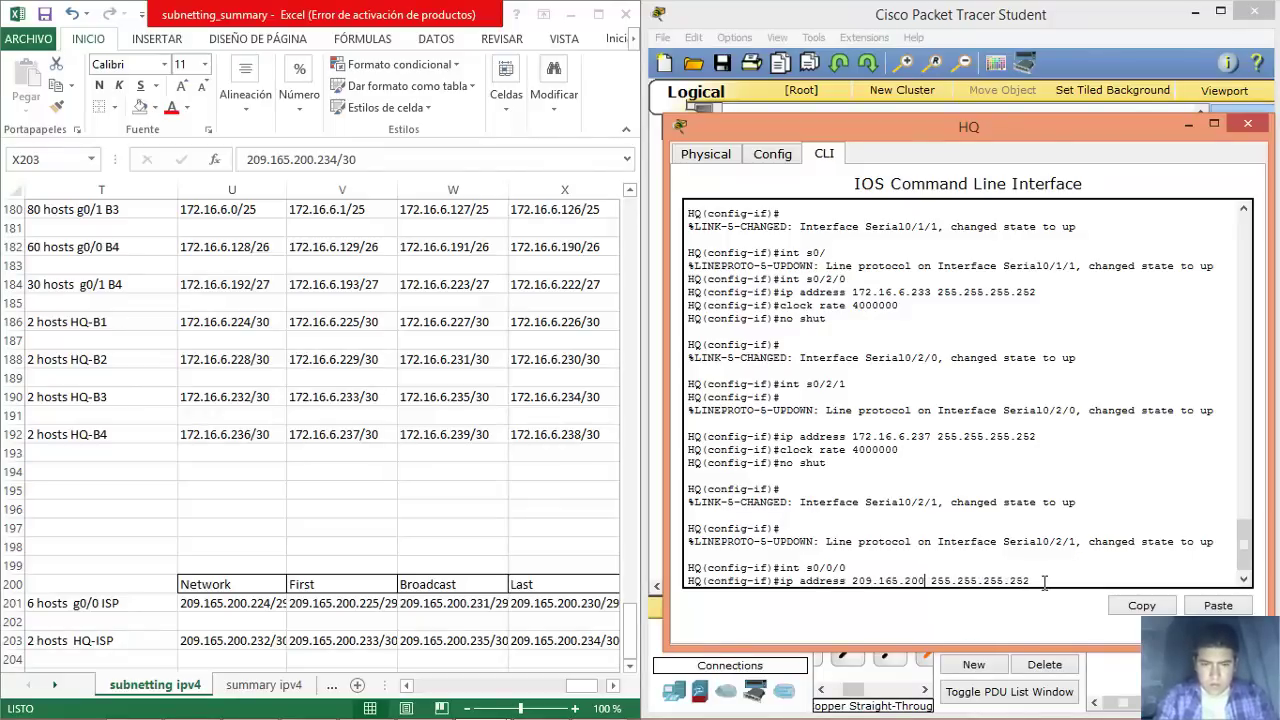
{"action": "type", "text": ".234"}
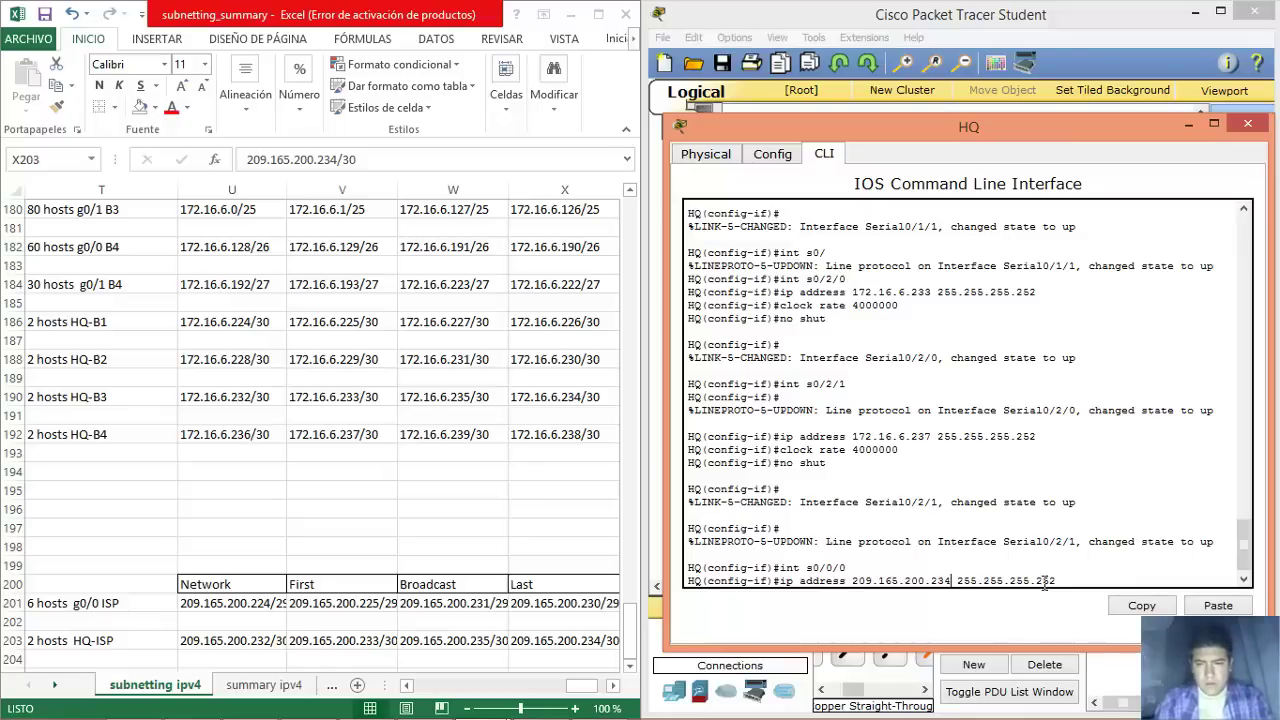
{"action": "key", "text": "Return"}
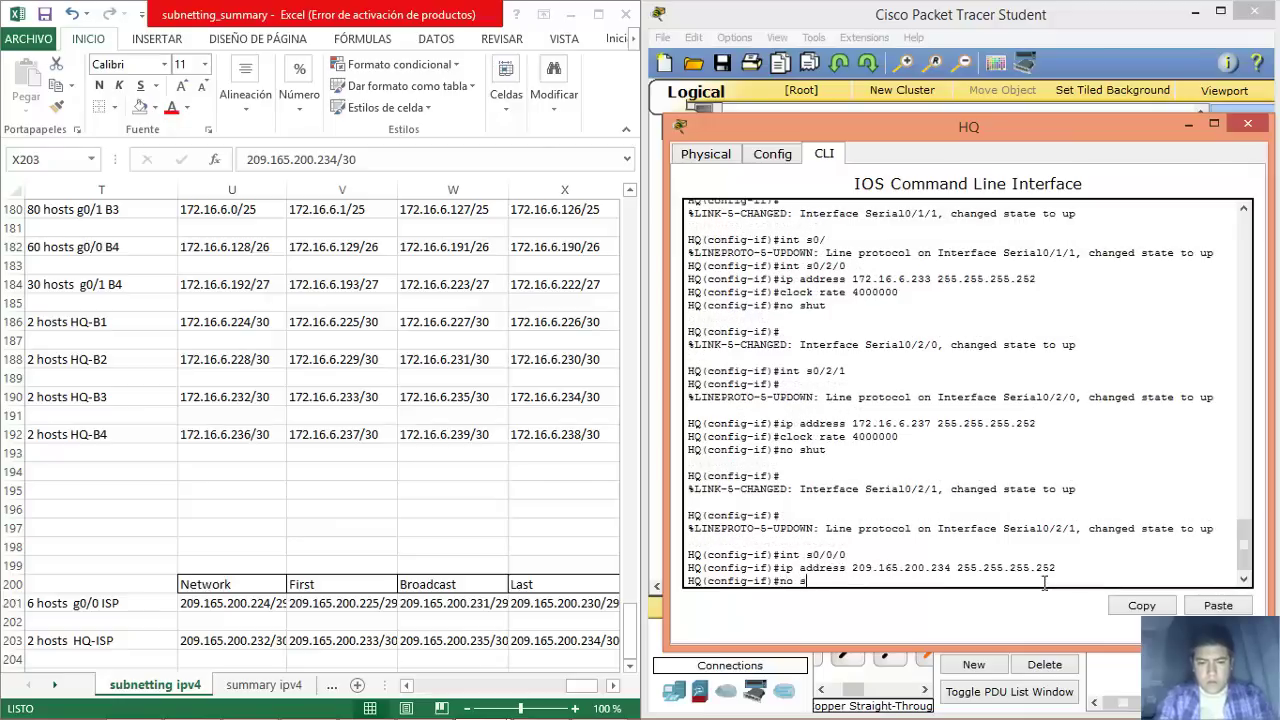
Enable HQ's s0/0/0 interface with no shut and close HQ's window.
{"action": "key", "text": "Return"}
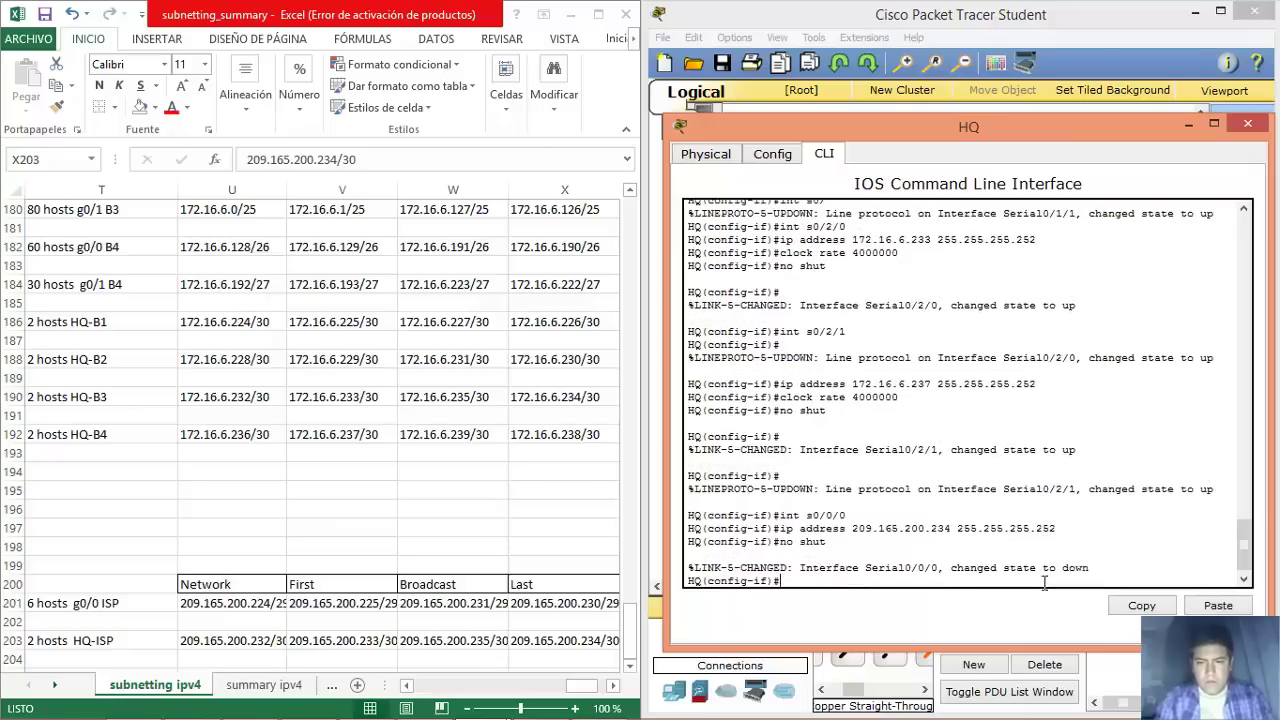
{"action": "left_click", "coordinate": [1248, 124]}
{"action": "left_click", "coordinate": [1050, 220]}
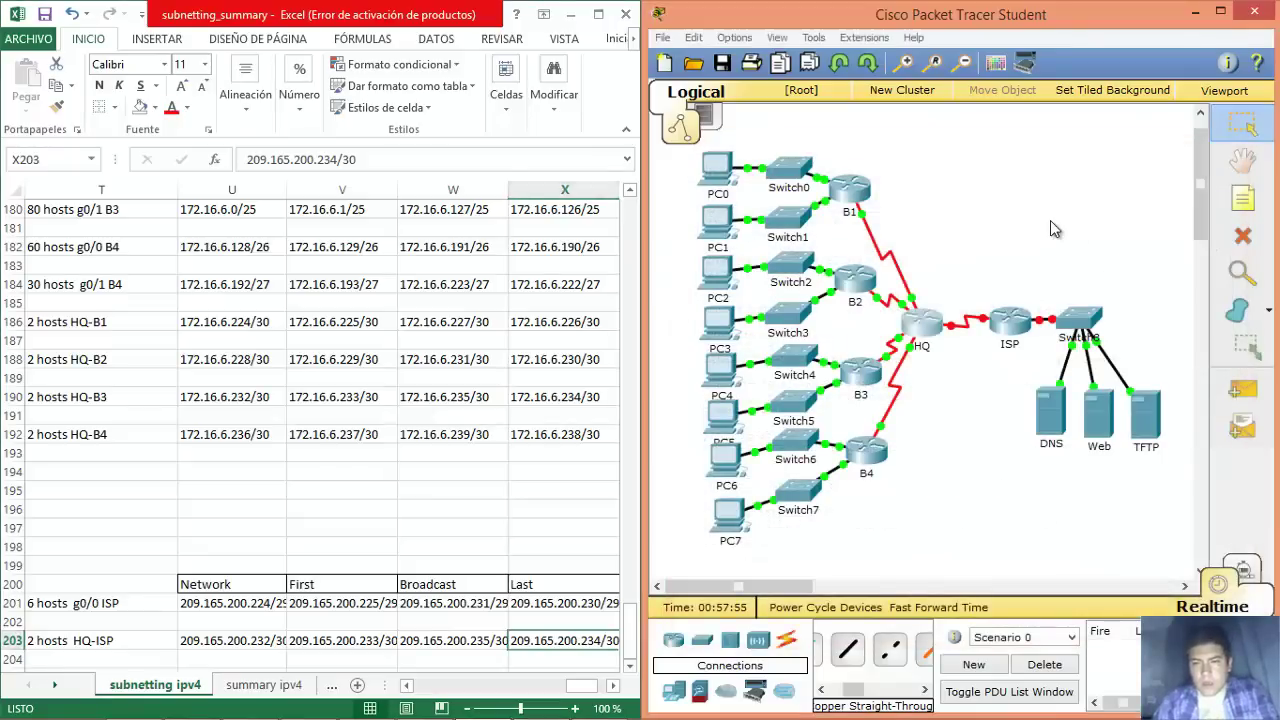
Open the ISP router's CLI, decline the initial configuration dialog and enter global configuration mode.
{"action": "left_click", "coordinate": [1012, 322]}
{"action": "left_click_drag", "start_coordinate": [828, 130], "coordinate": [1154, 130]}
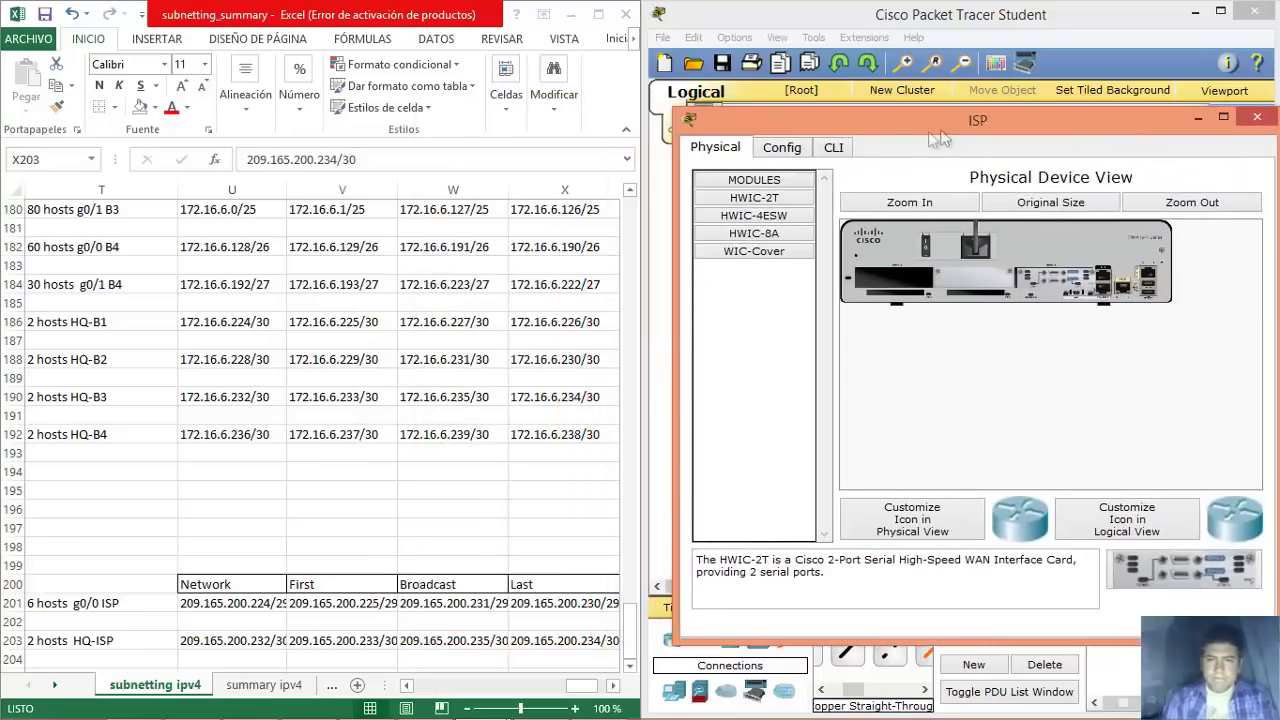
{"action": "left_click", "coordinate": [836, 148]}
{"action": "type", "text": "no"}
{"action": "key", "text": "Return"}
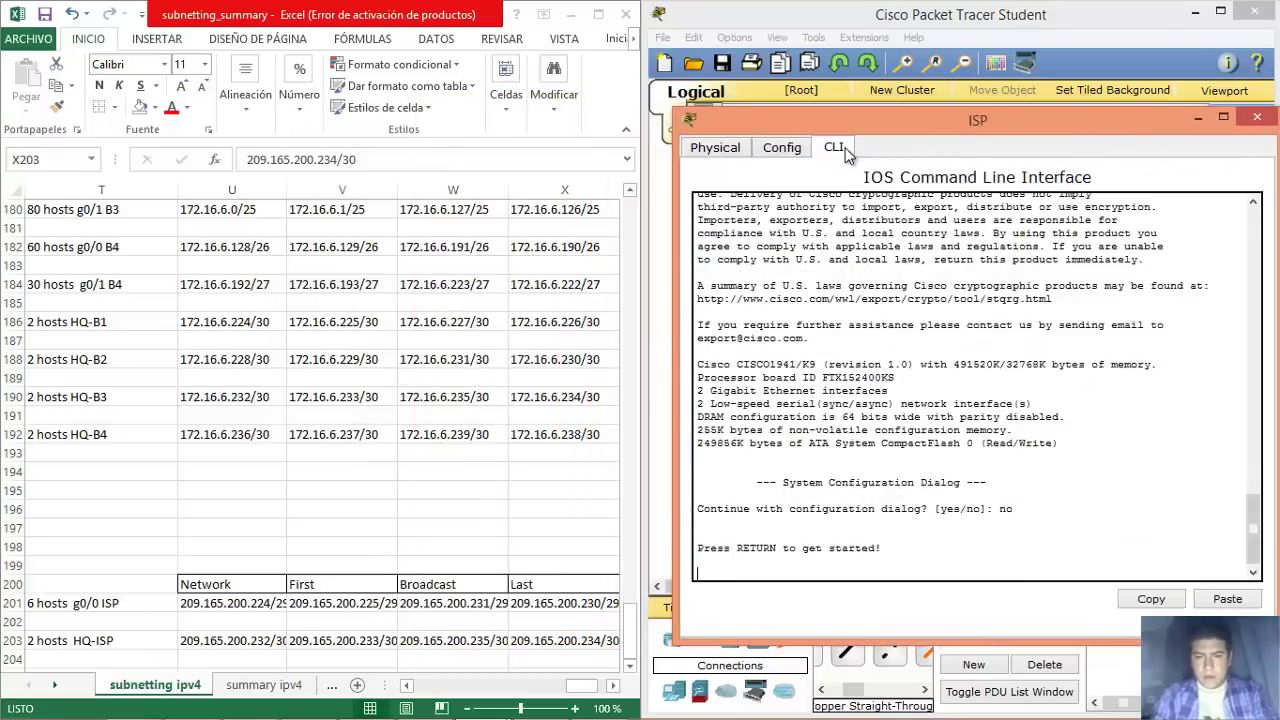
{"action": "key", "text": "Return"}
{"action": "type", "text": "en"}
{"action": "key", "text": "Return"}
{"action": "type", "text": "con"}
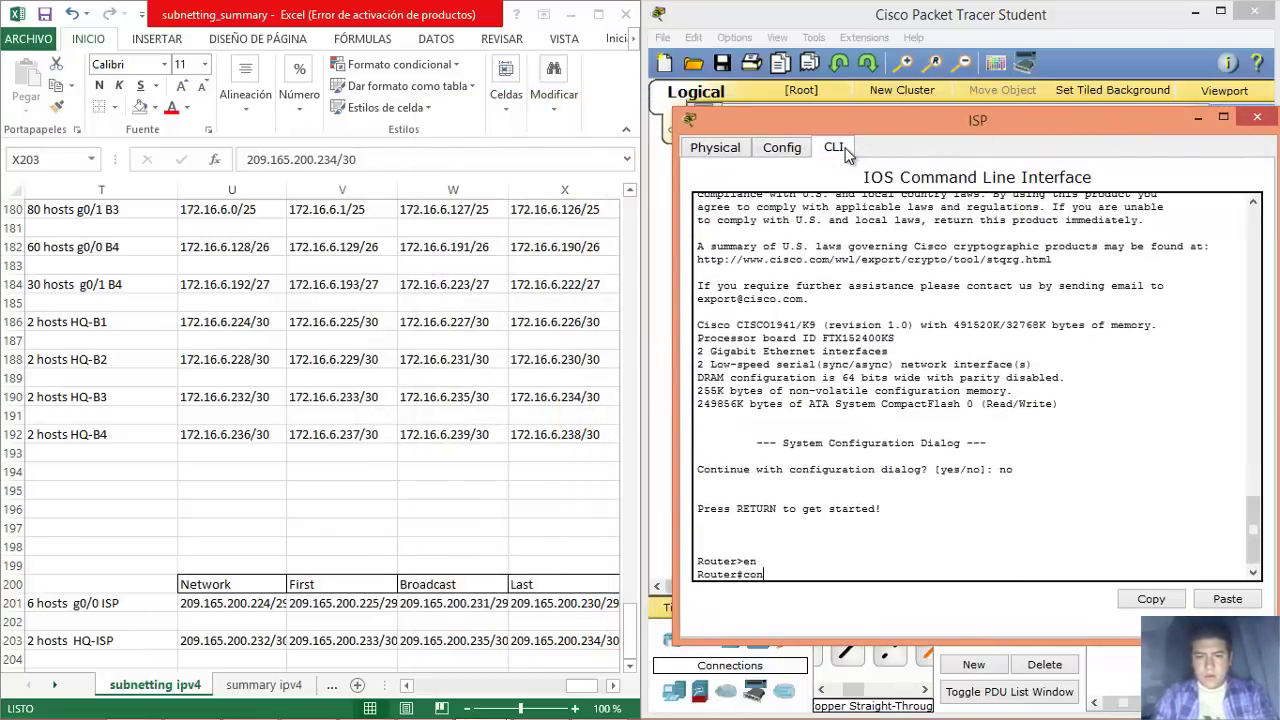
{"action": "type", "text": "f t"}
{"action": "key", "text": "Return"}
Set the ISP router's hostname to ISP.
{"action": "type", "text": "hostn"}
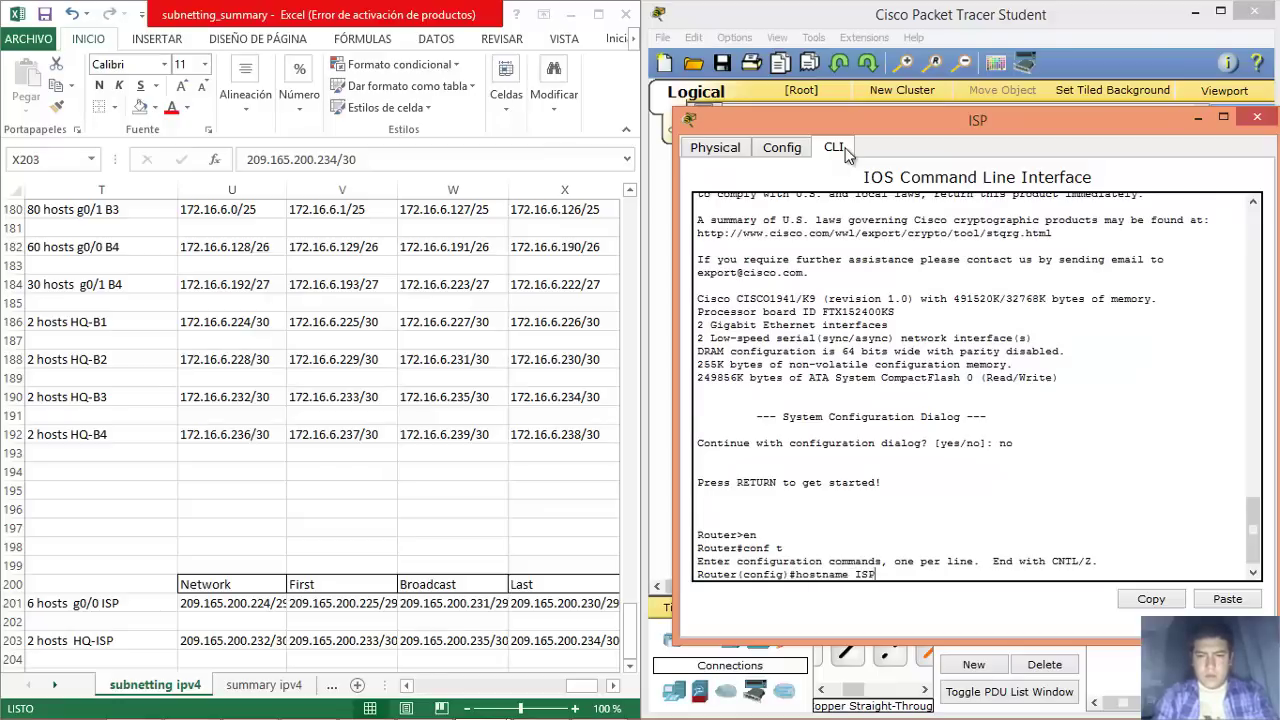
{"action": "type", "text": "ame ISP"}
{"action": "key", "text": "Return"}
Assign IP address 209.165.200.225 with mask 255.255.255.248 to ISP's g0/0 interface and enable it with no shut.
{"action": "type", "text": "int g0/0"}
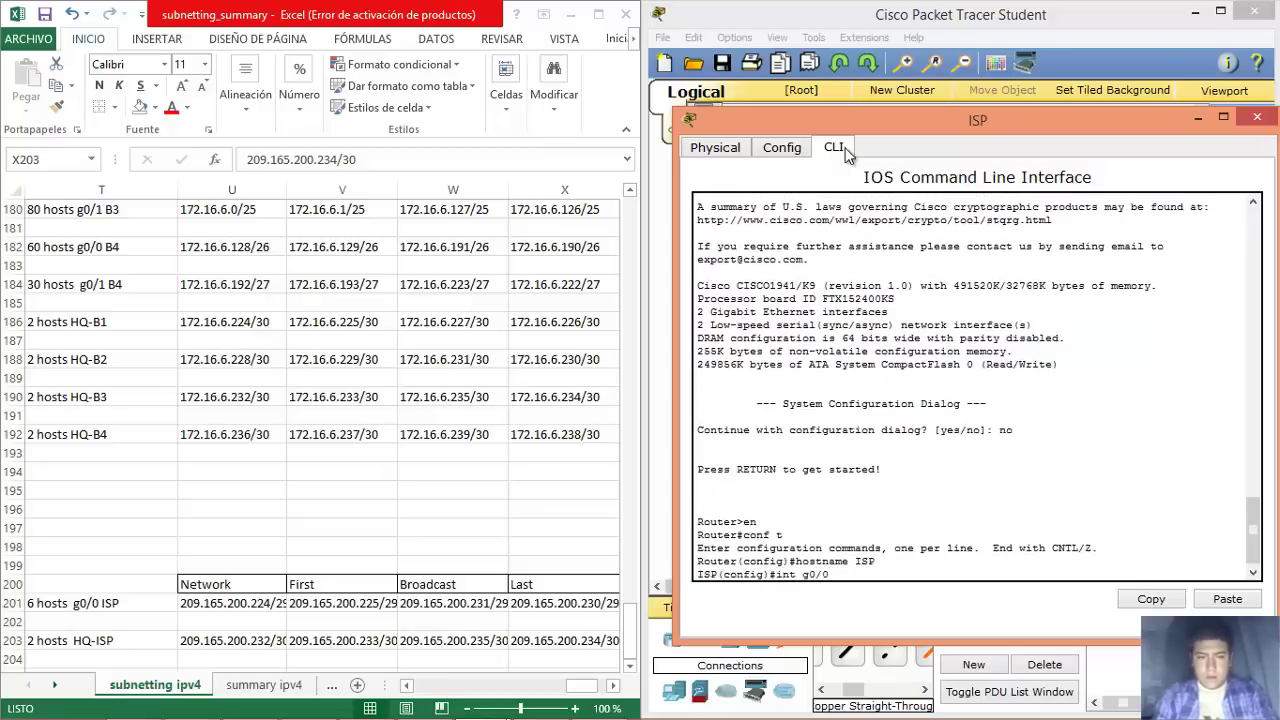
{"action": "key", "text": "Return"}
{"action": "type", "text": "ip addre"}
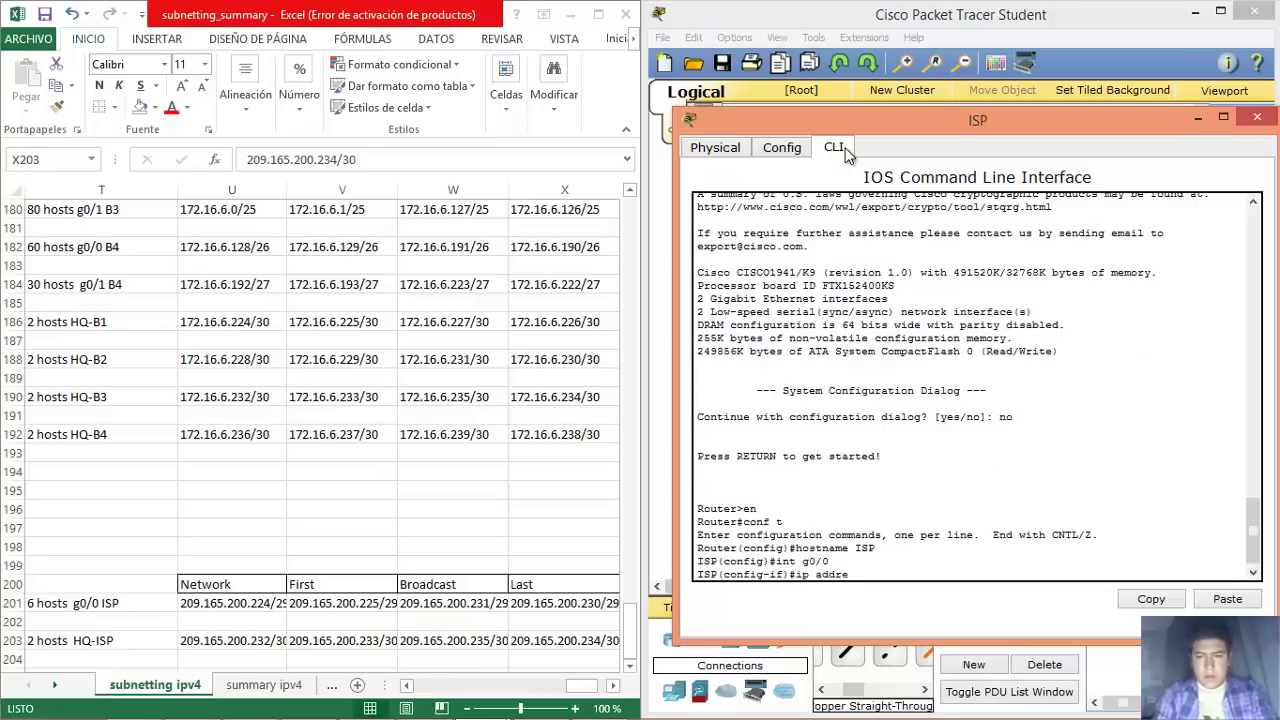
{"action": "type", "text": "ss 209.165.2"}
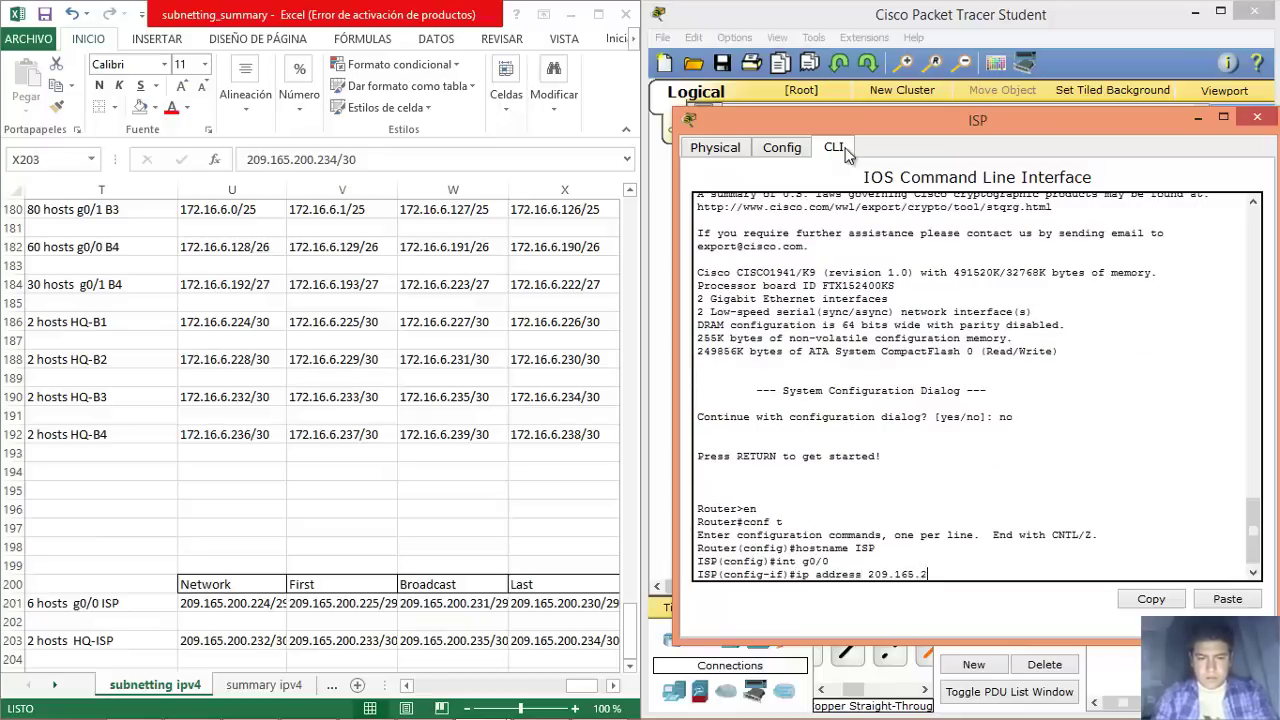
{"action": "type", "text": "00.225 255.25"}
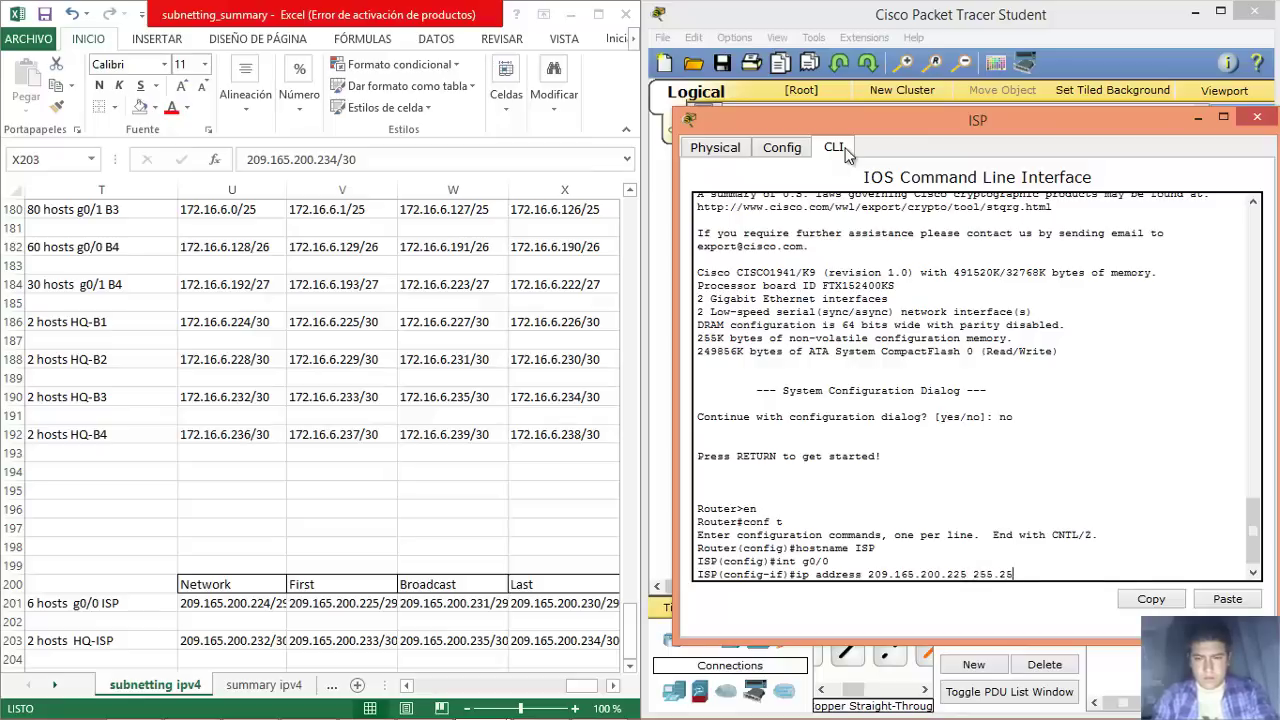
{"action": "type", "text": "5.255.248"}
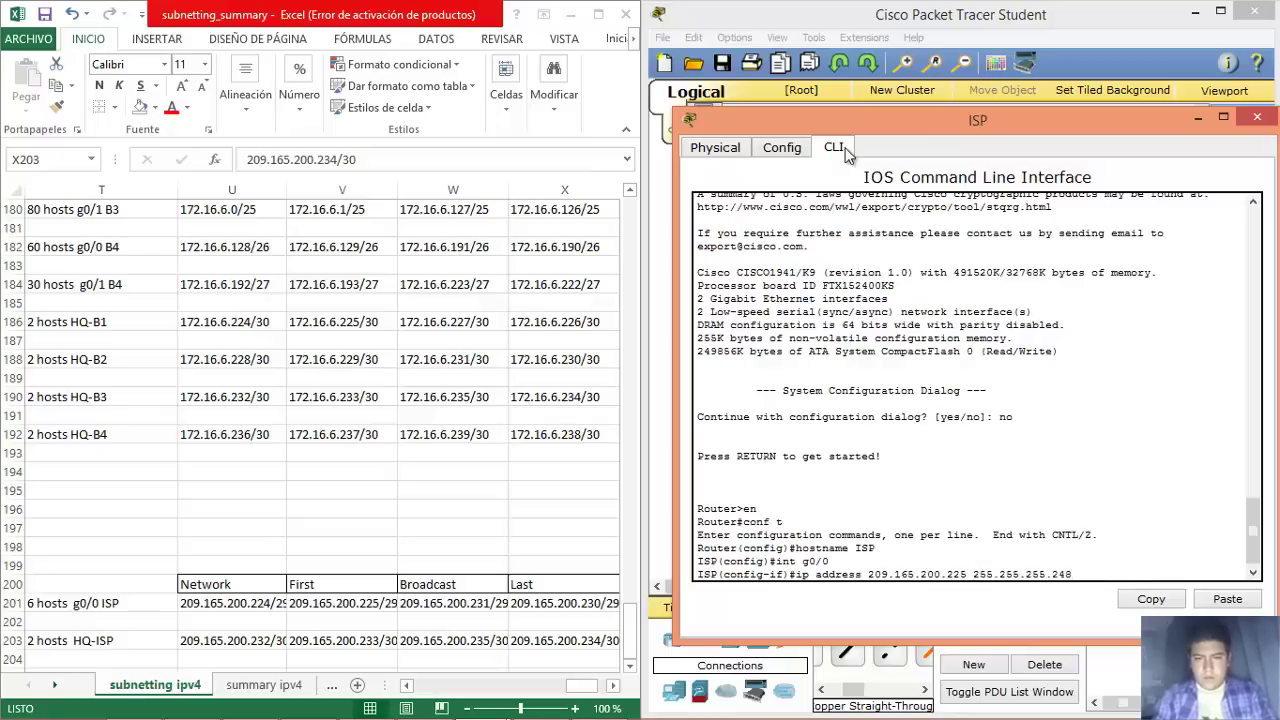
{"action": "key", "text": "Return"}
{"action": "type", "text": "no shut"}
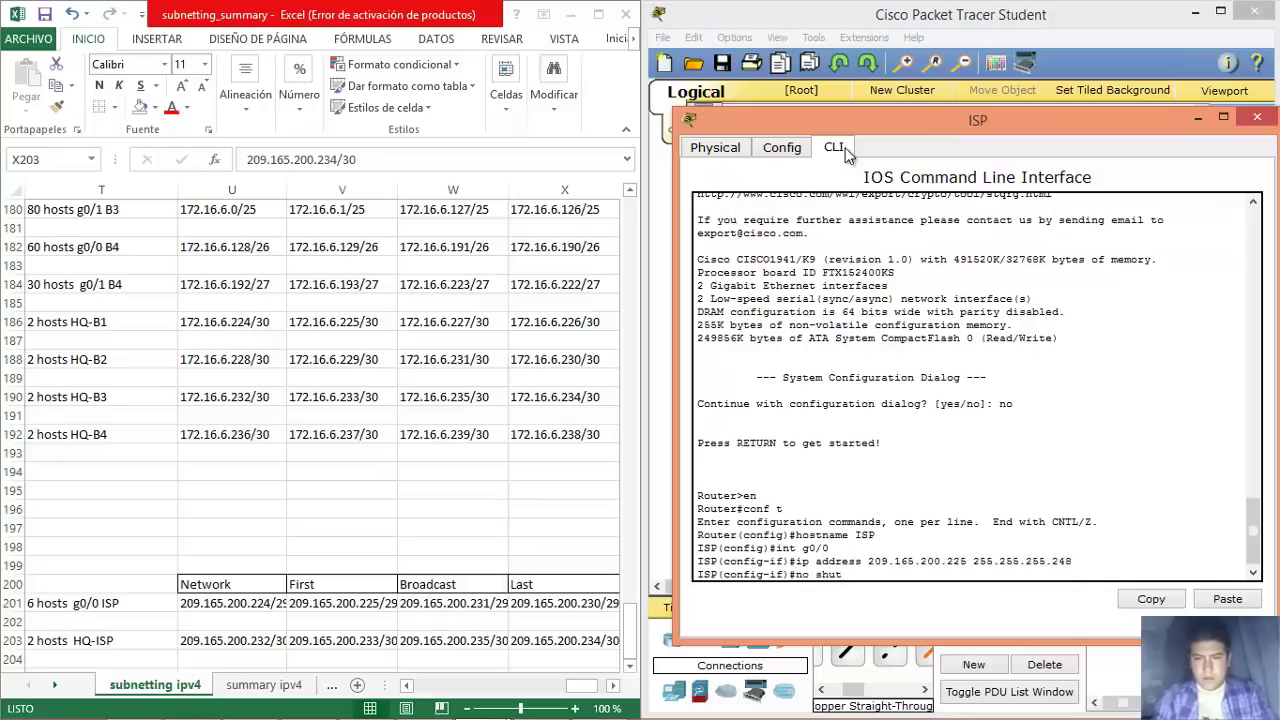
{"action": "key", "text": "Return"}
{"action": "key", "text": "Return"}
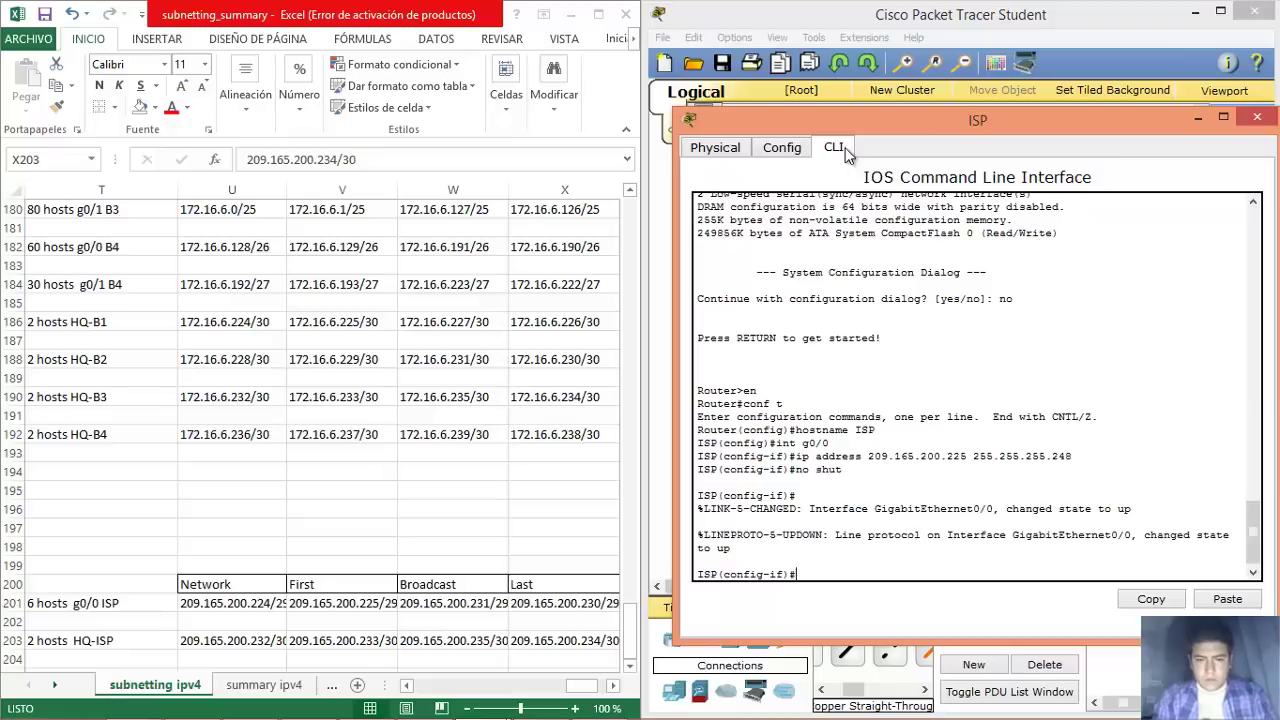
Assign IP address 209.165.200.233 with mask 255.255.255.252 to ISP's s0/0/0 interface, using the first host of the spreadsheet's HQ-ISP row.
{"action": "type", "text": "int g0/0"}
{"action": "key", "text": "BackSpace"}
{"action": "type", "text": "s0/"}
{"action": "key", "text": "Return"}
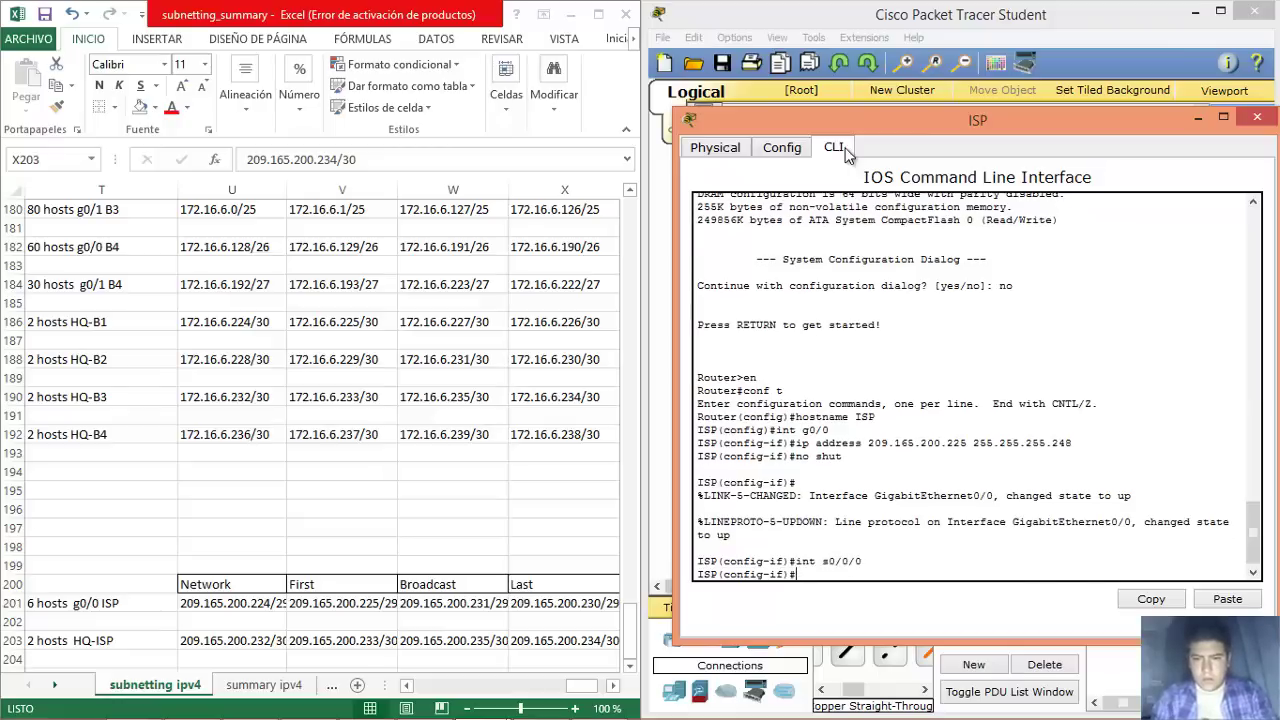
{"action": "key", "text": "Up"}
{"action": "key", "text": "Up"}
{"action": "key", "text": "Up"}
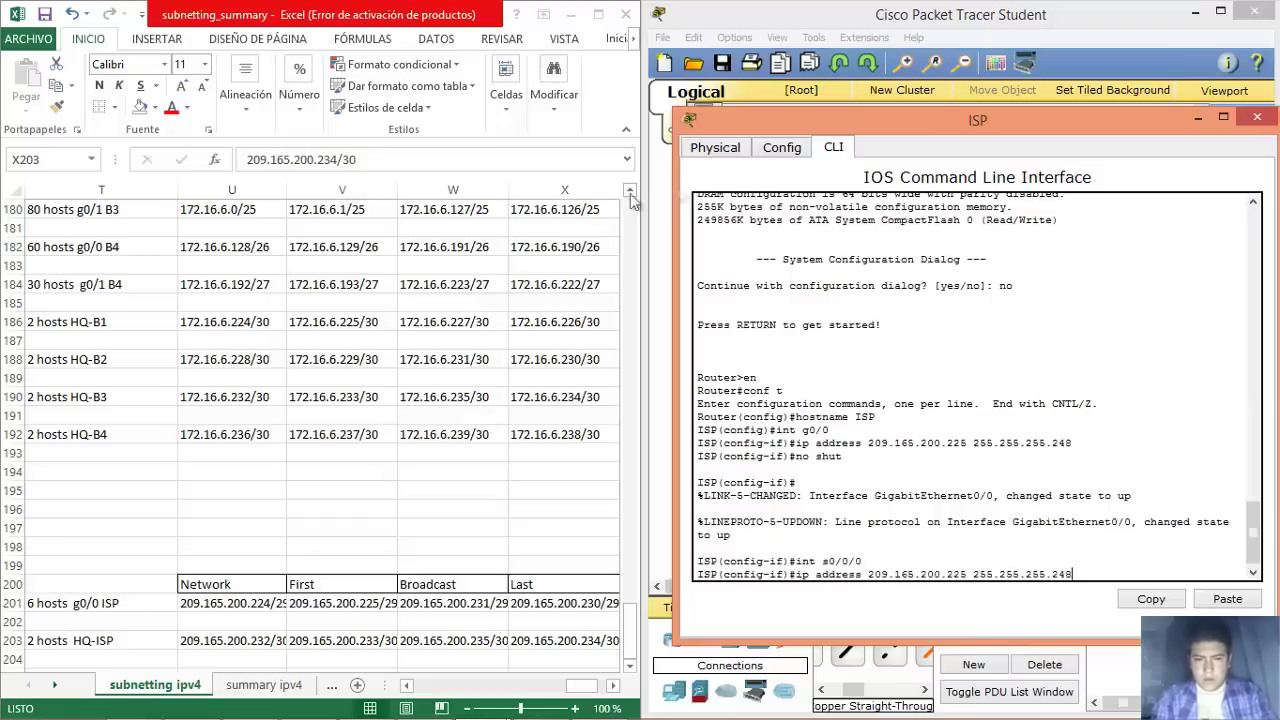
{"action": "left_click", "coordinate": [350, 647]}
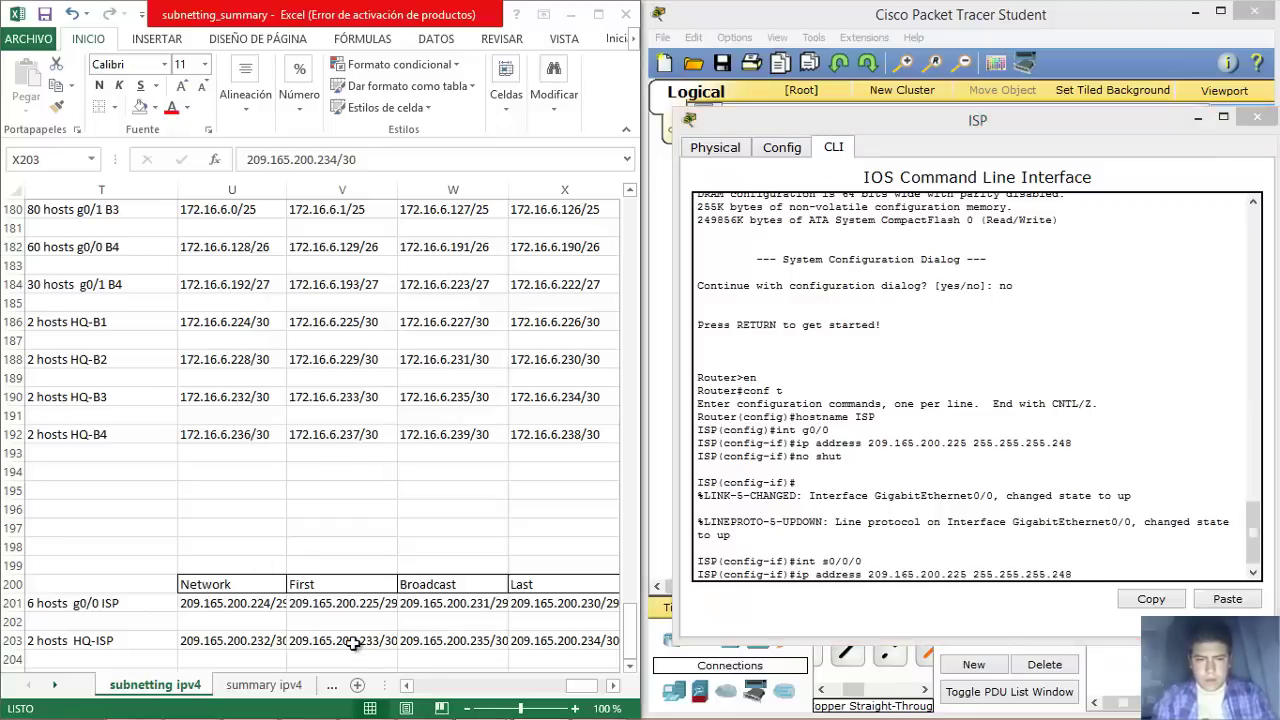
{"action": "left_click", "coordinate": [342, 643]}
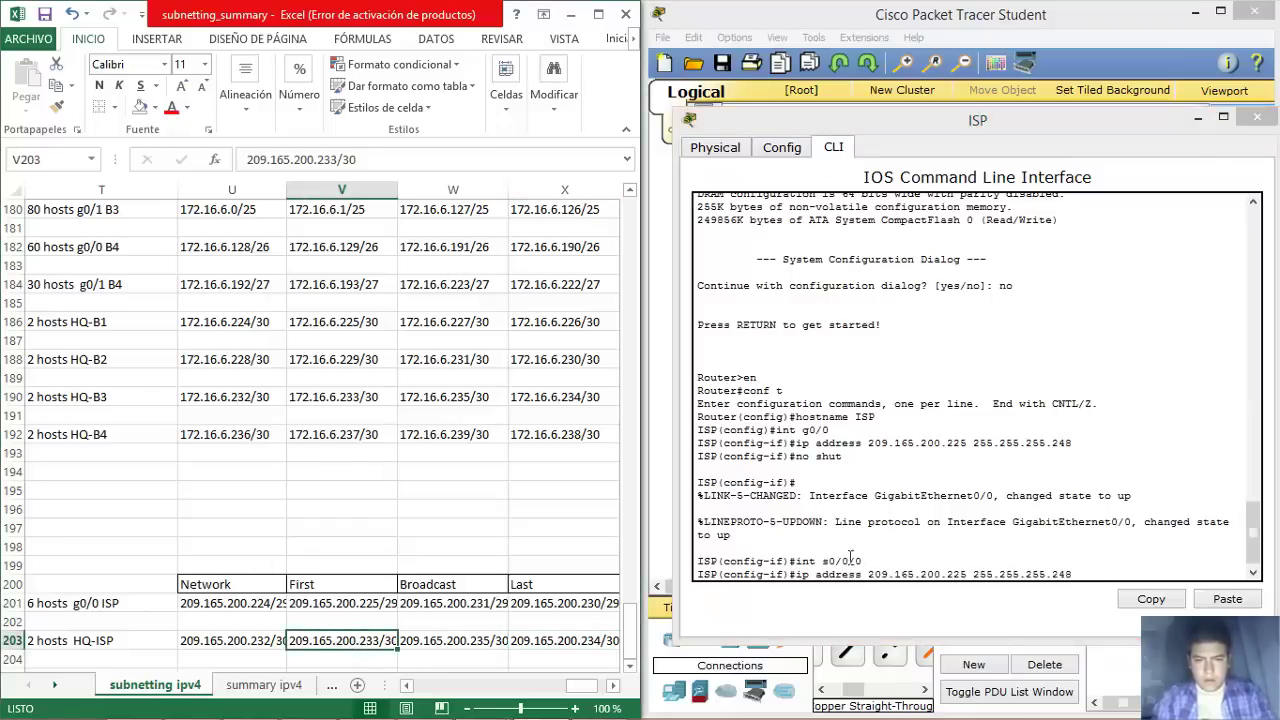
{"action": "left_click", "coordinate": [968, 576]}
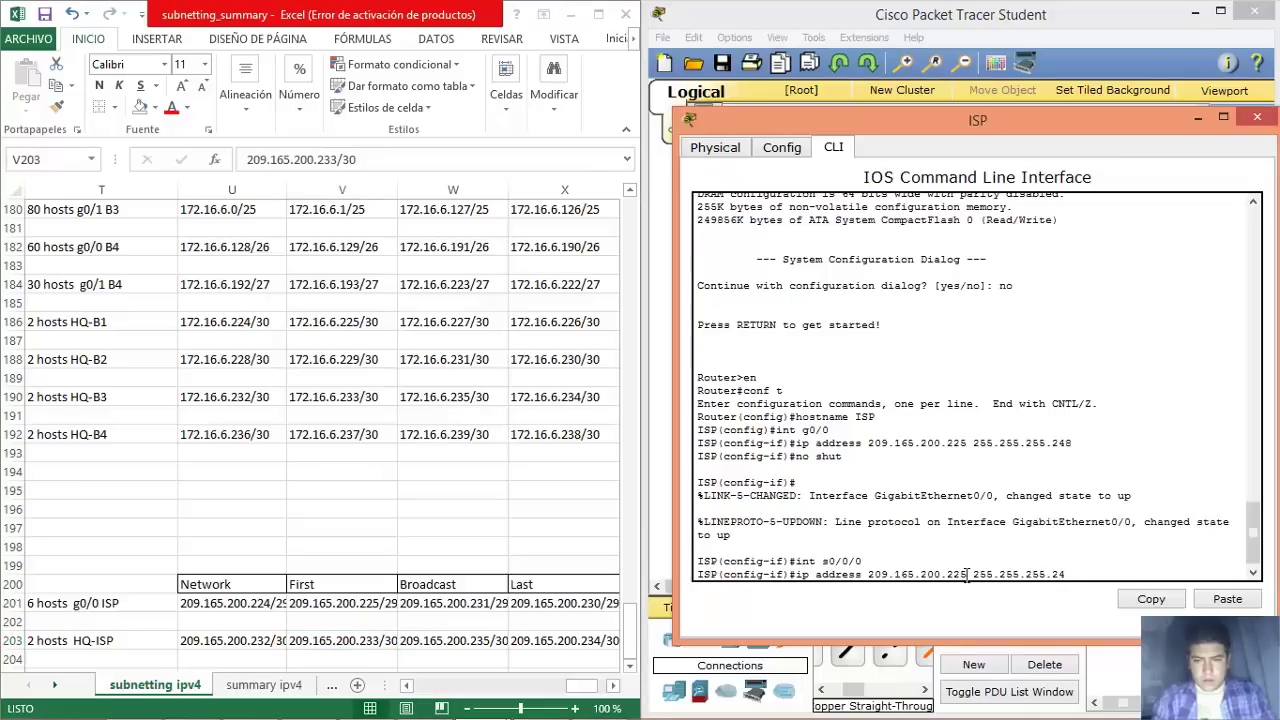
{"action": "key", "text": "BackSpace"}
{"action": "key", "text": "BackSpace"}
{"action": "key", "text": "BackSpace"}
{"action": "key", "text": "BackSpace"}
{"action": "key", "text": "BackSpace"}
{"action": "key", "text": "BackSpace"}
{"action": "key", "text": "BackSpace"}
{"action": "key", "text": "BackSpace"}
{"action": "key", "text": "BackSpace"}
{"action": "key", "text": "BackSpace"}
{"action": "key", "text": "BackSpace"}
{"action": "key", "text": "BackSpace"}
{"action": "key", "text": "BackSpace"}
{"action": "key", "text": "BackSpace"}
{"action": "key", "text": "BackSpace"}
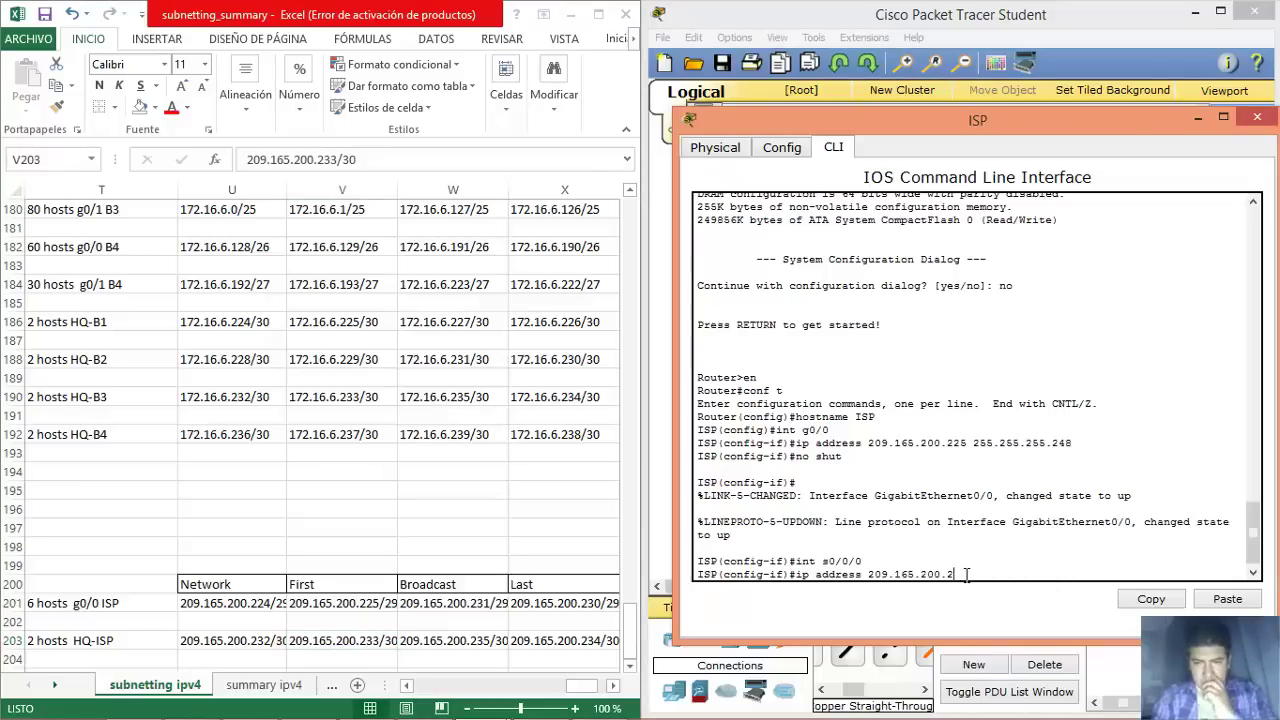
{"action": "type", "text": "33 255.255.255.252"}
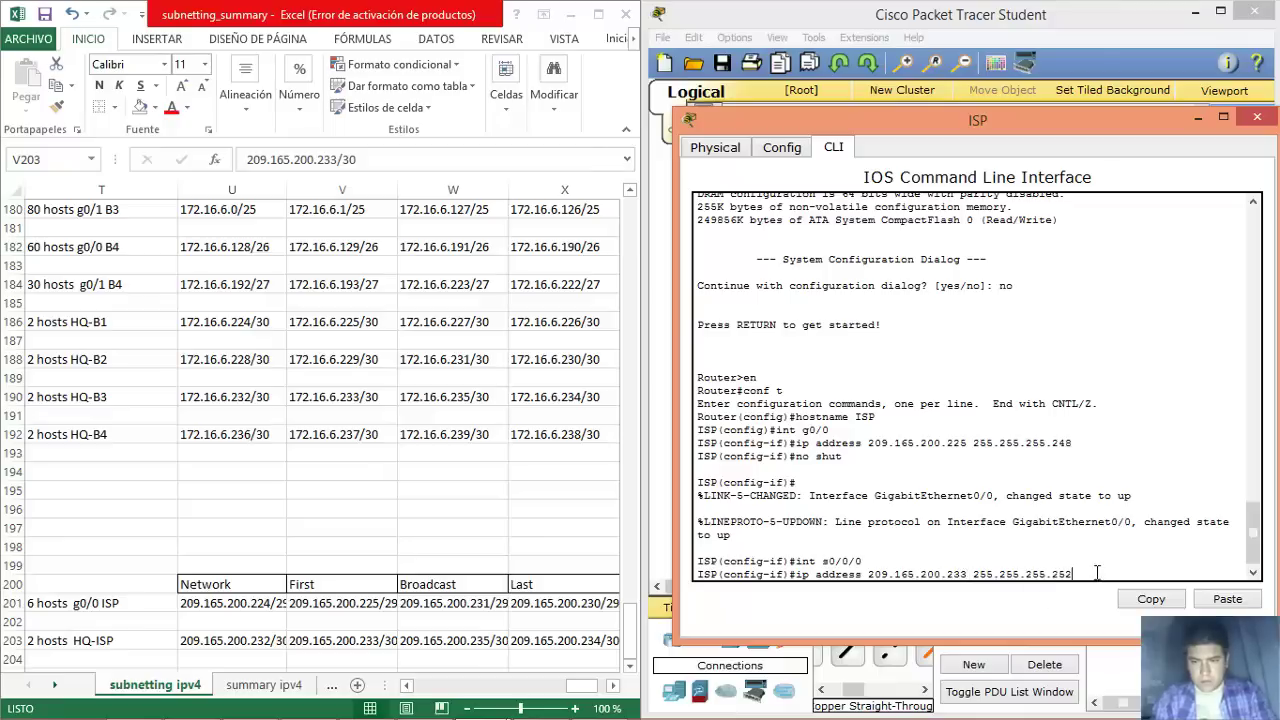
{"action": "key", "text": "Return"}
Set a clock rate of 4000000 on ISP's s0/0/0 interface, enable it with no shut and close the ISP window.
{"action": "type", "text": "clock rate 400000"}
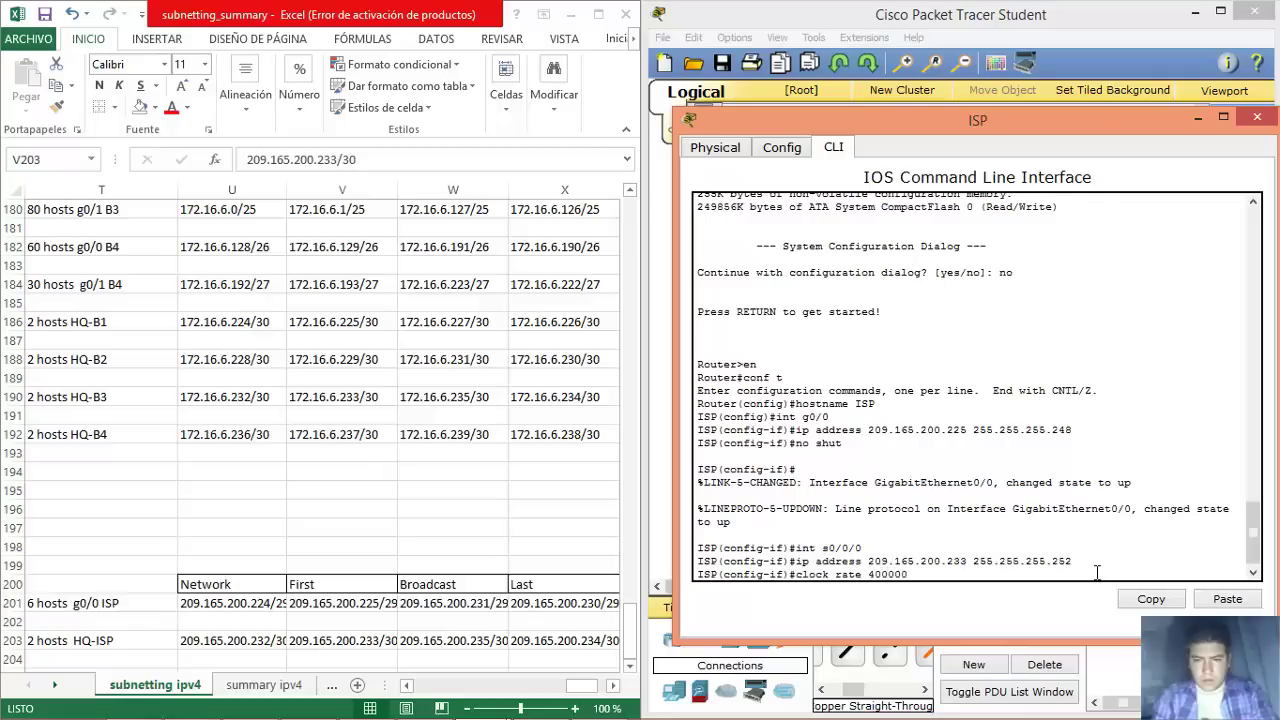
{"action": "type", "text": "0"}
{"action": "key", "text": "Return"}
{"action": "type", "text": "no shut"}
{"action": "key", "text": "Return"}
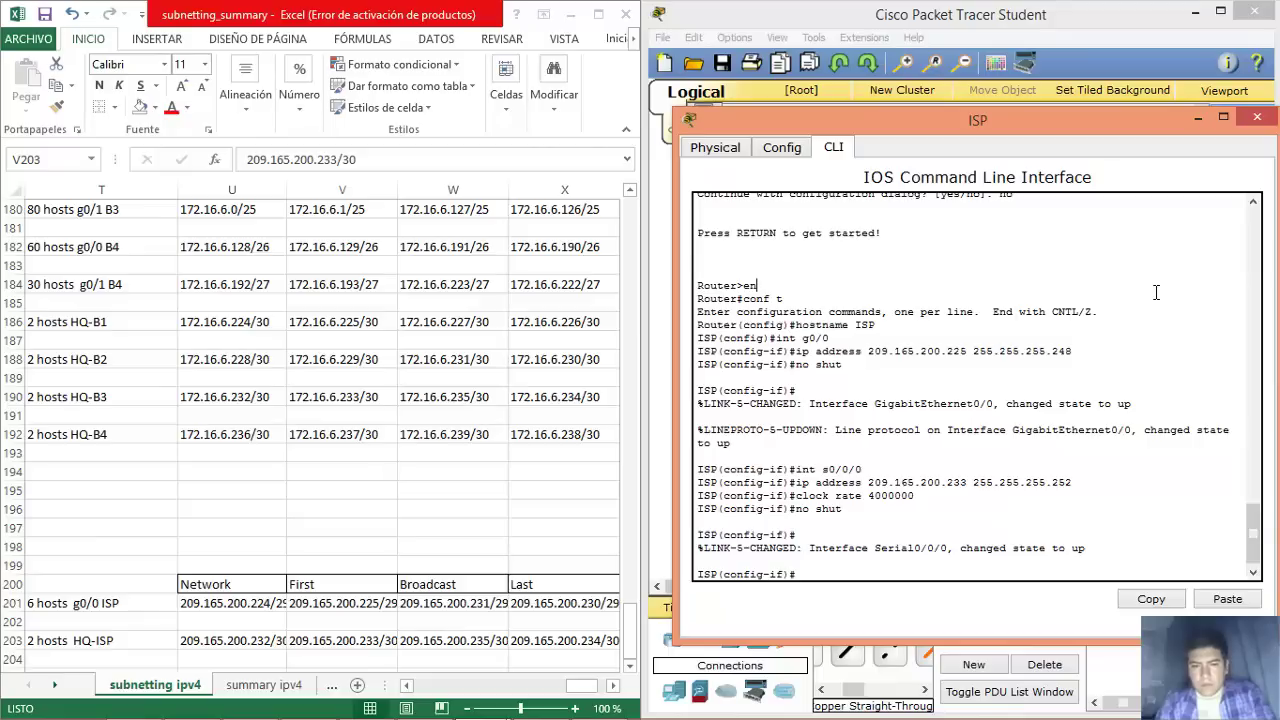
{"action": "left_click", "coordinate": [1257, 119]}
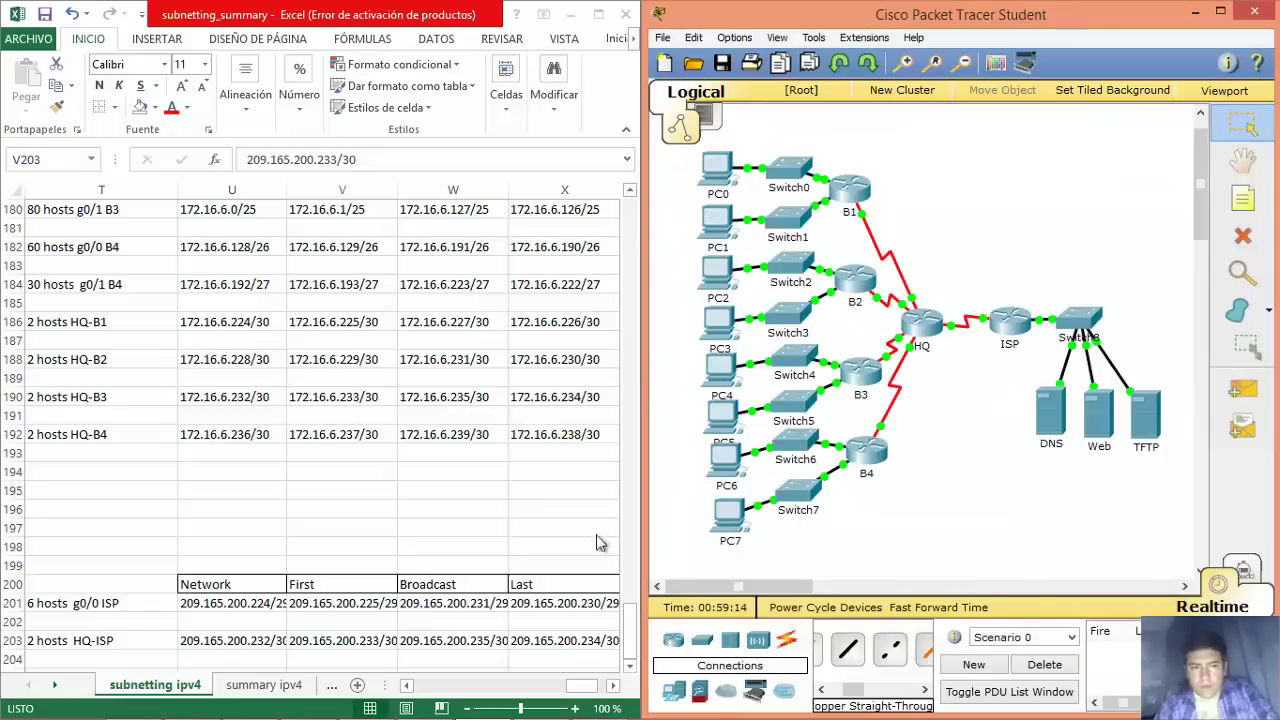
{"action": "left_click", "coordinate": [634, 632]}
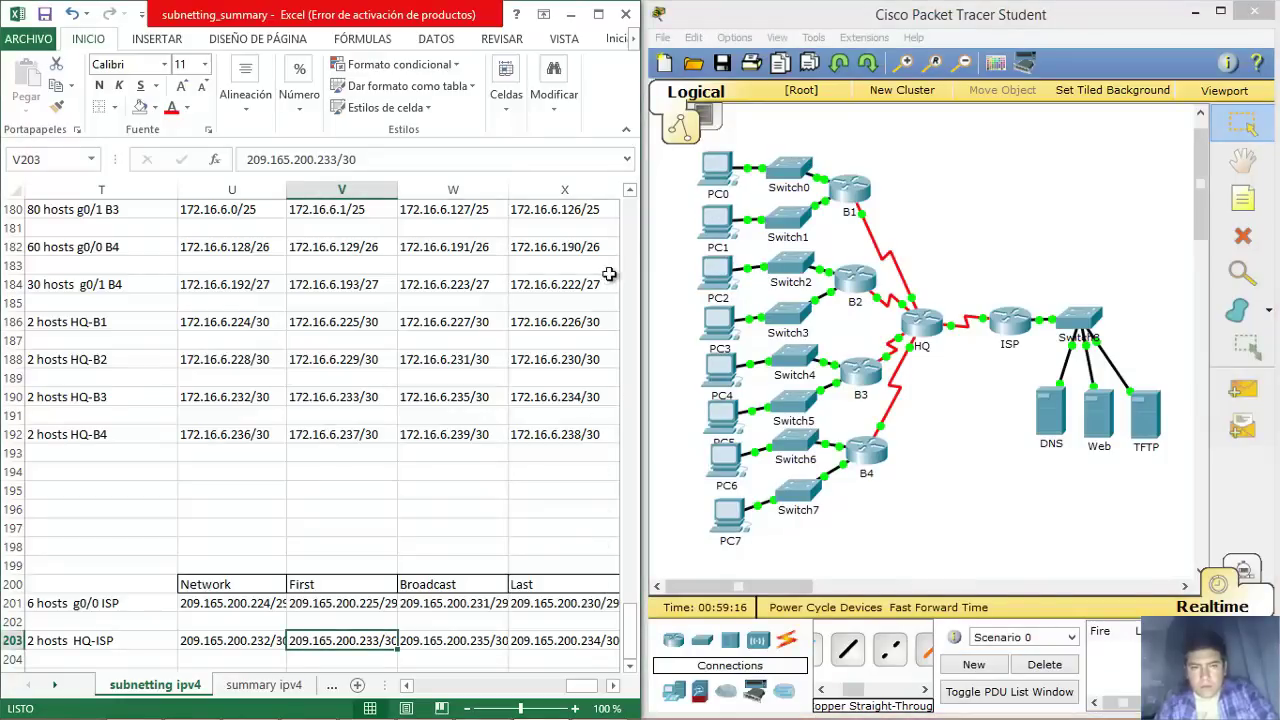
{"action": "left_click", "coordinate": [571, 15]}
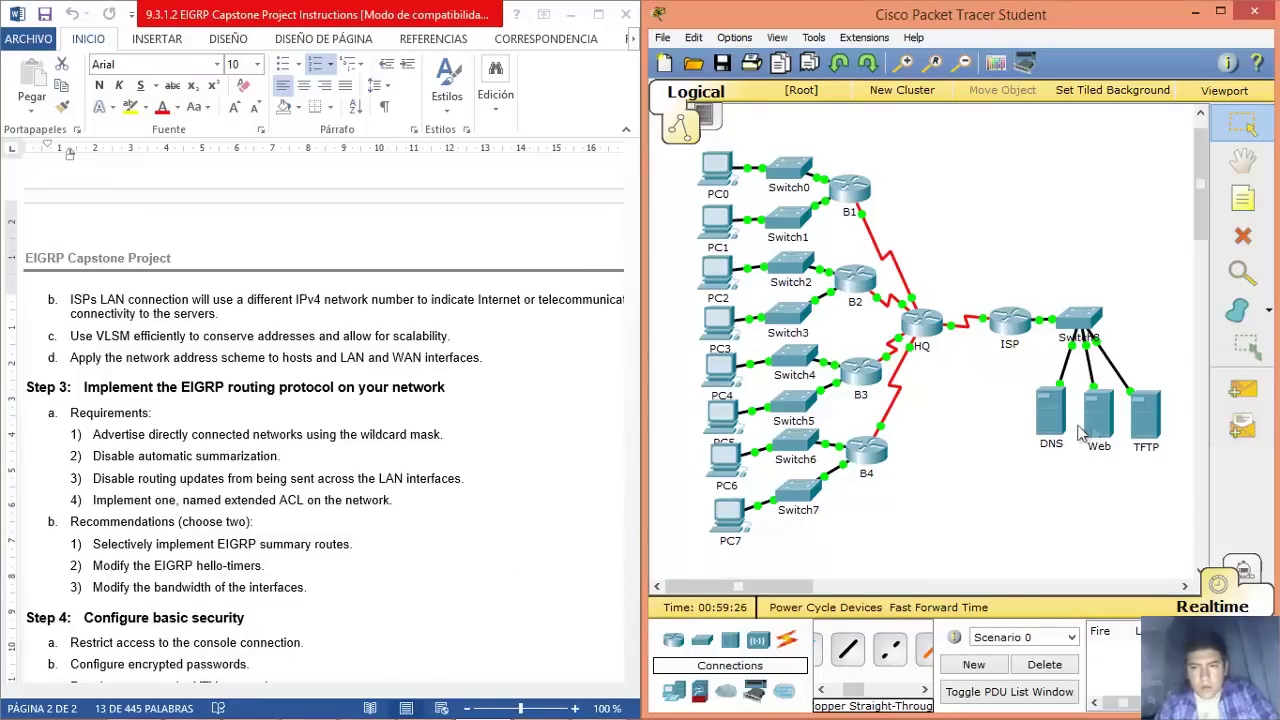
{"action": "mouse_move", "coordinate": [1062, 432]}
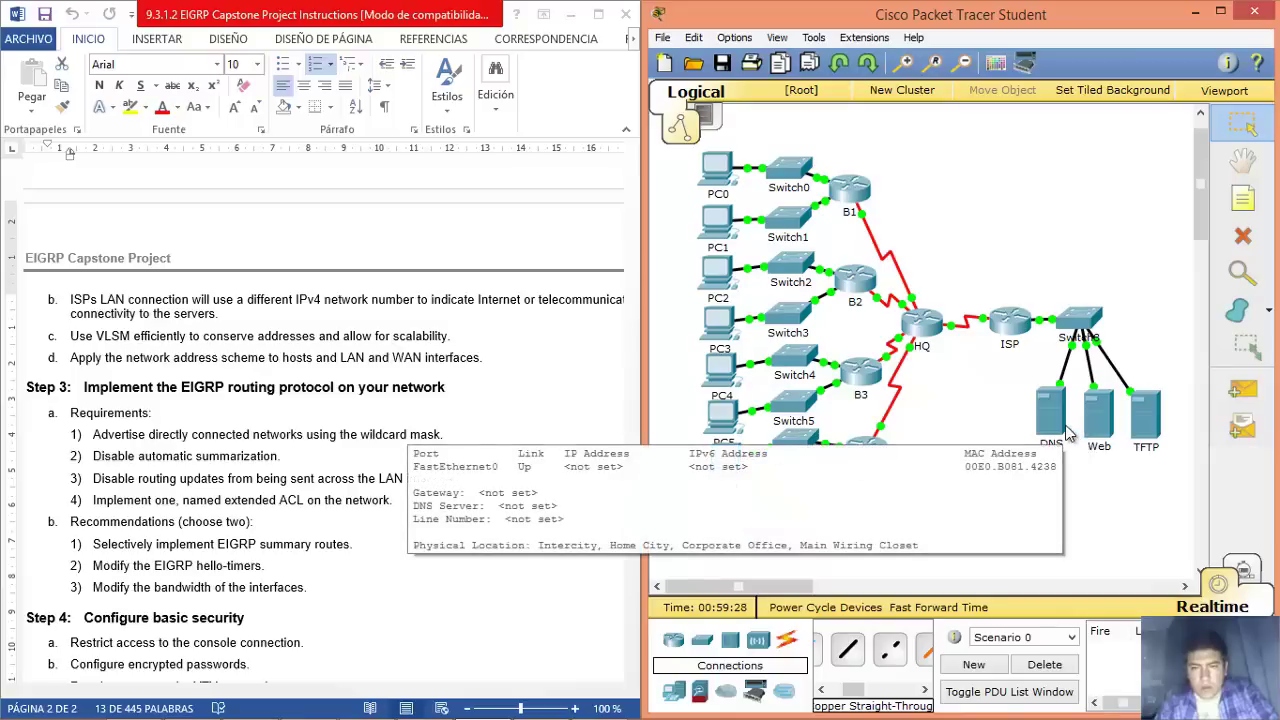
{"action": "mouse_move", "coordinate": [325, 705]}
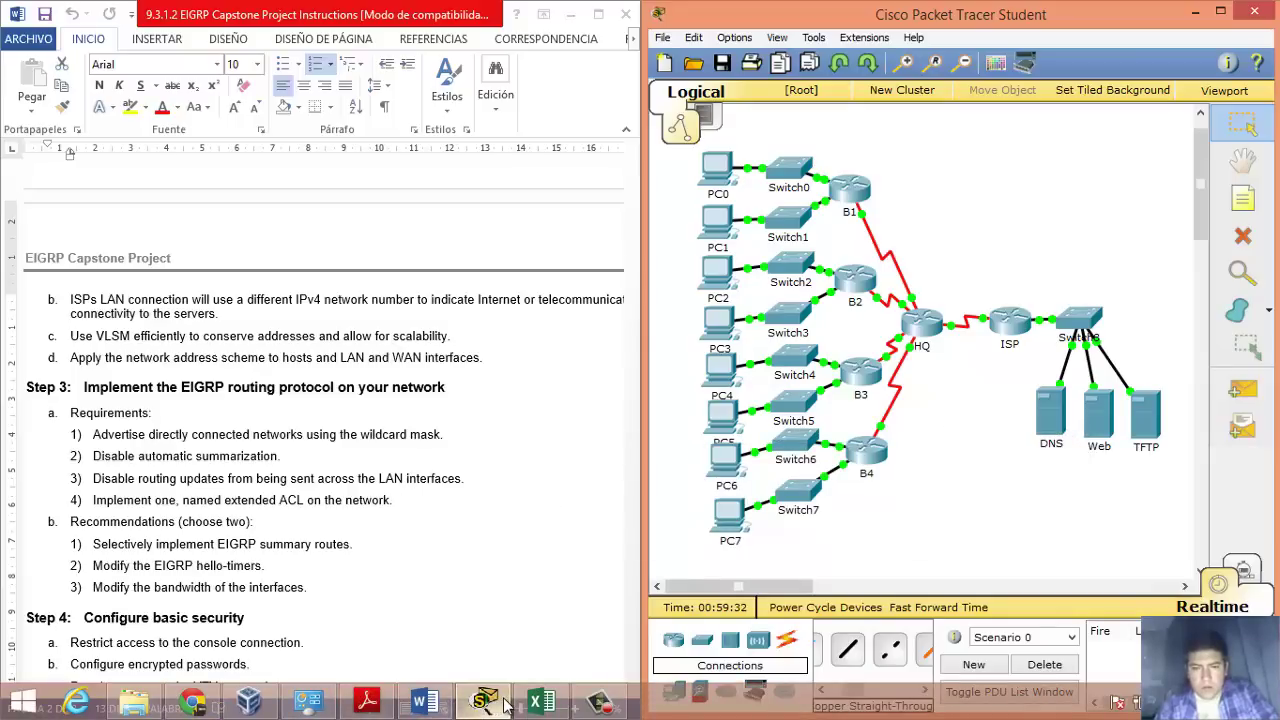
{"action": "left_click", "coordinate": [540, 703]}
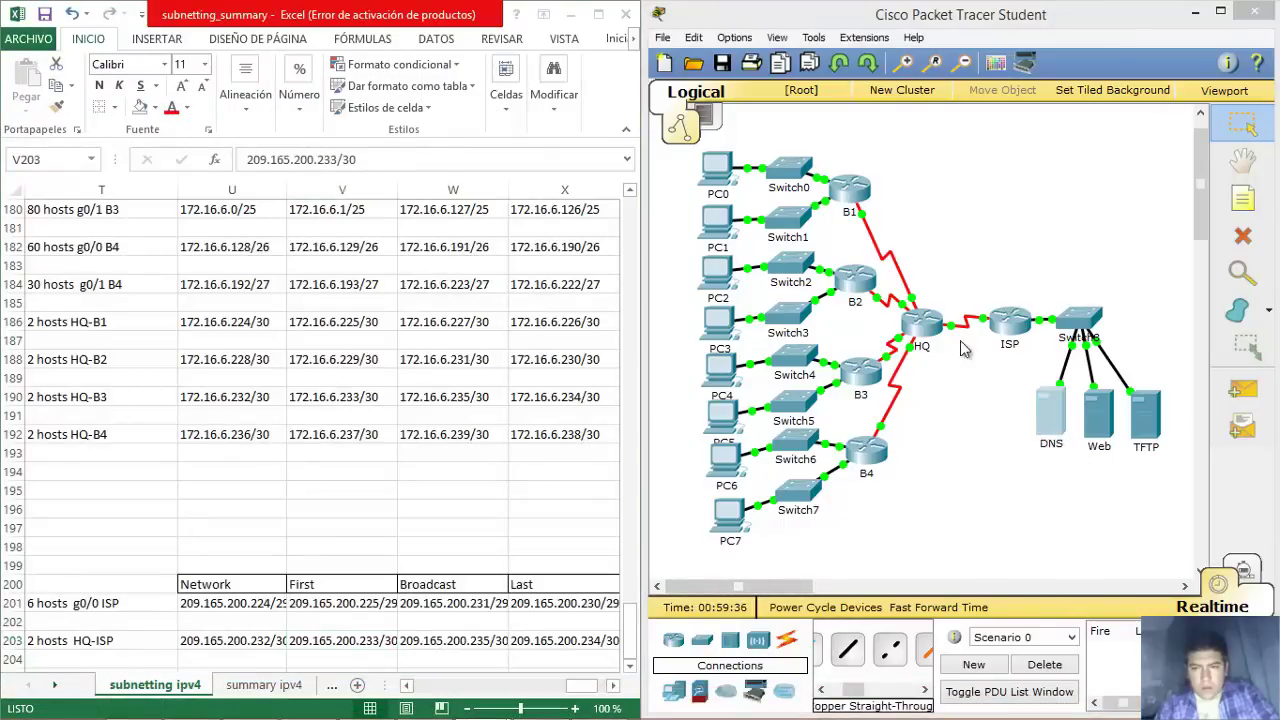
Open the DNS server's IP configuration and set its static IP address to 209.165.200.226.
{"action": "left_click", "coordinate": [1052, 415]}
{"action": "left_click_drag", "start_coordinate": [743, 125], "coordinate": [1054, 112]}
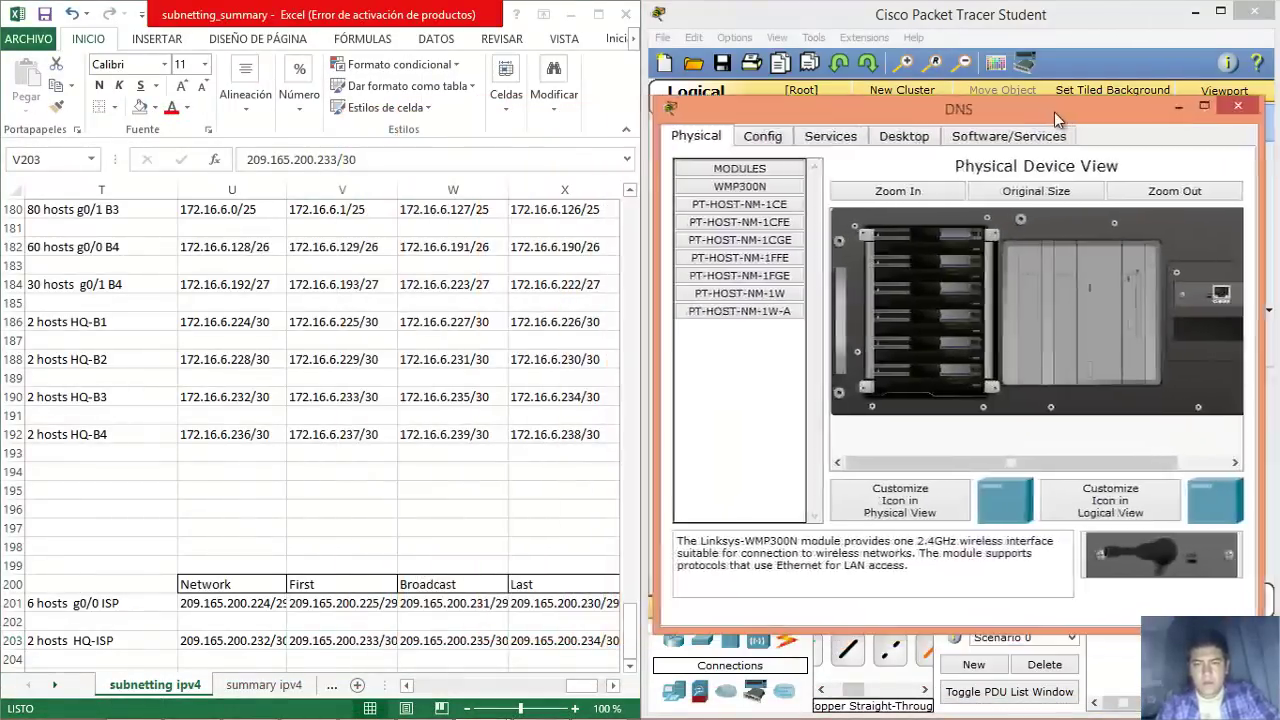
{"action": "left_click", "coordinate": [890, 138]}
{"action": "left_click", "coordinate": [720, 197]}
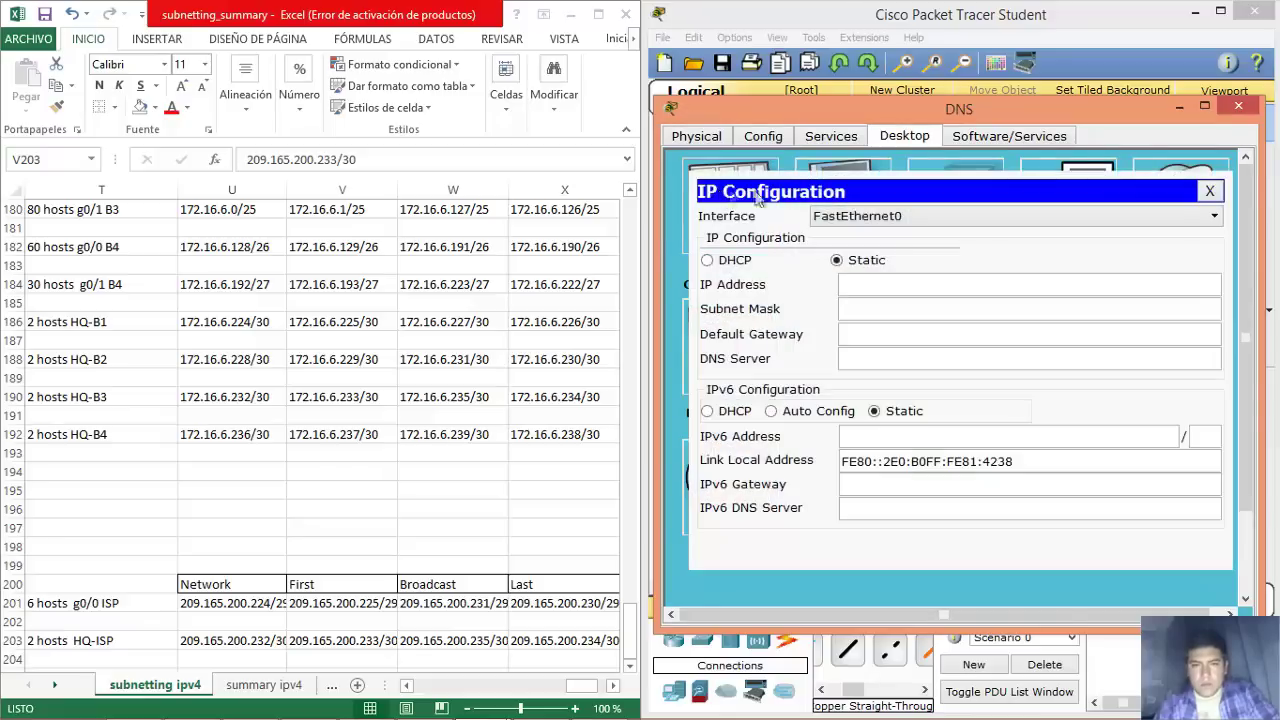
{"action": "type", "text": "209.165.200."}
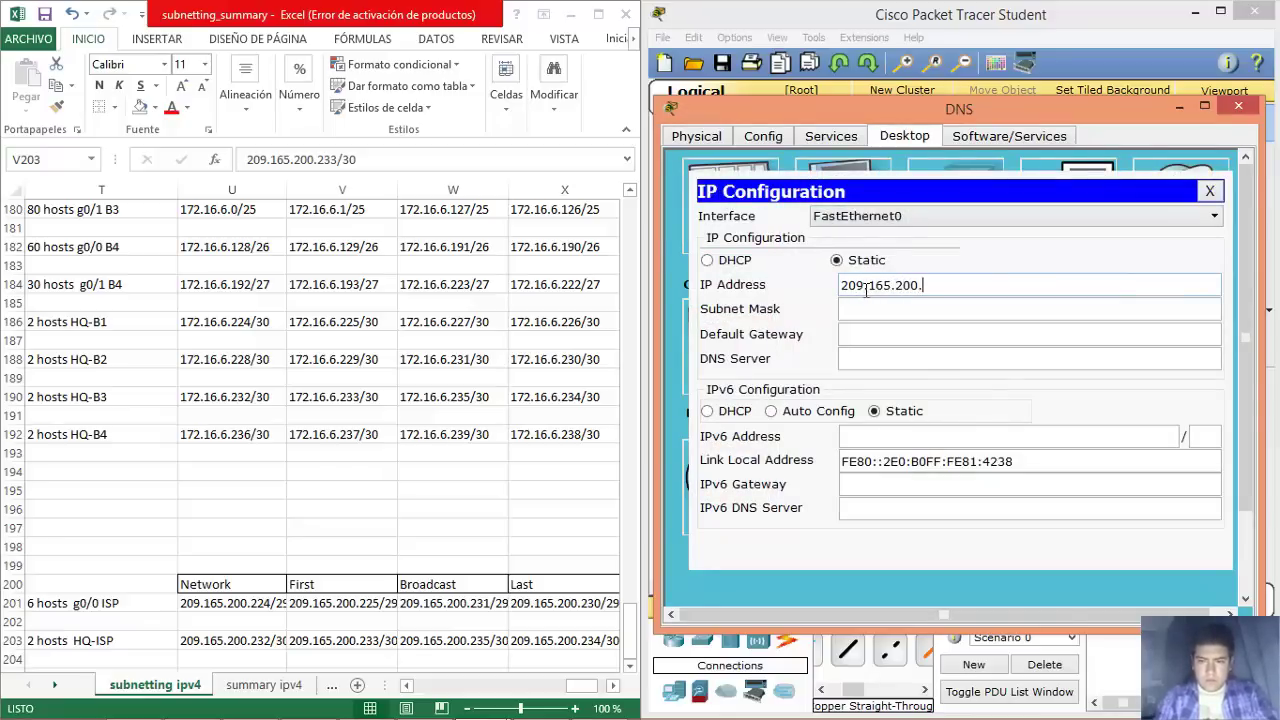
{"action": "key", "text": "ctrl+a"}
{"action": "key", "text": "ctrl+c"}
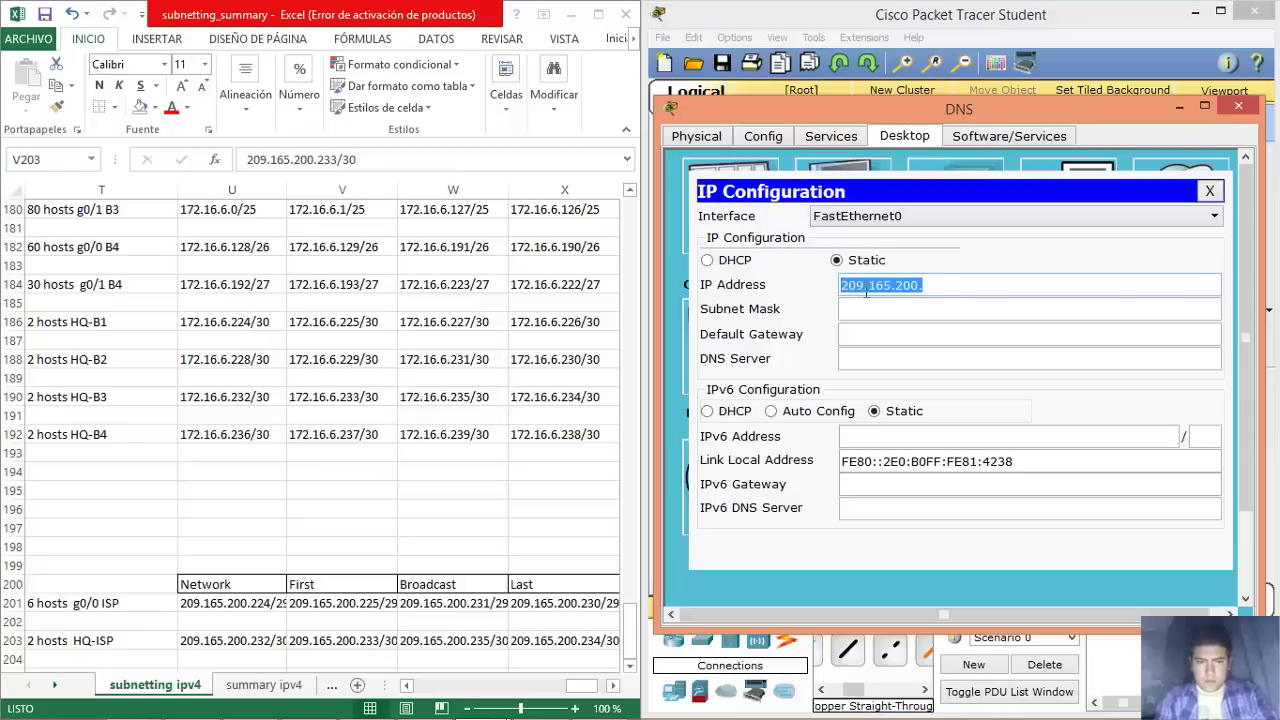
{"action": "key", "text": "Left"}
{"action": "type", "text": "226"}
{"action": "key", "text": "Tab"}
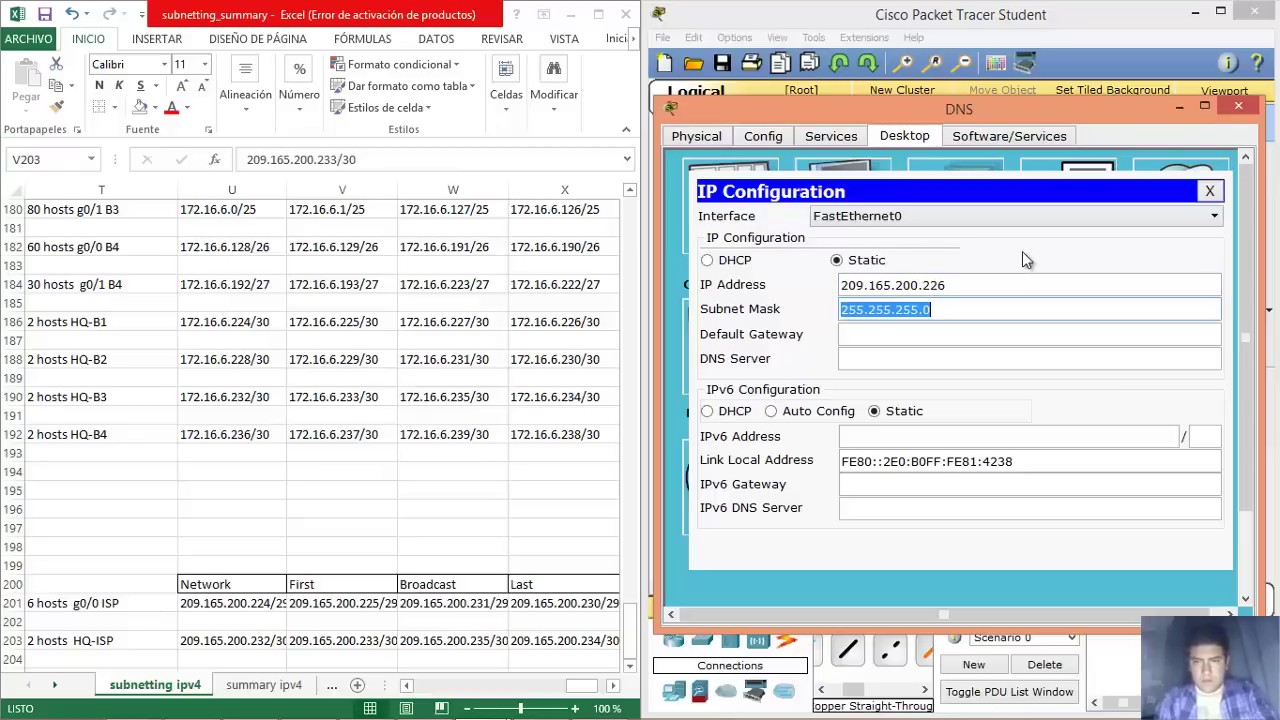
Set the DNS server's subnet mask to 255.255.255.248.
{"action": "key", "text": "Right"}
{"action": "key", "text": "BackSpace"}
{"action": "type", "text": "248"}
{"action": "key", "text": "Tab"}
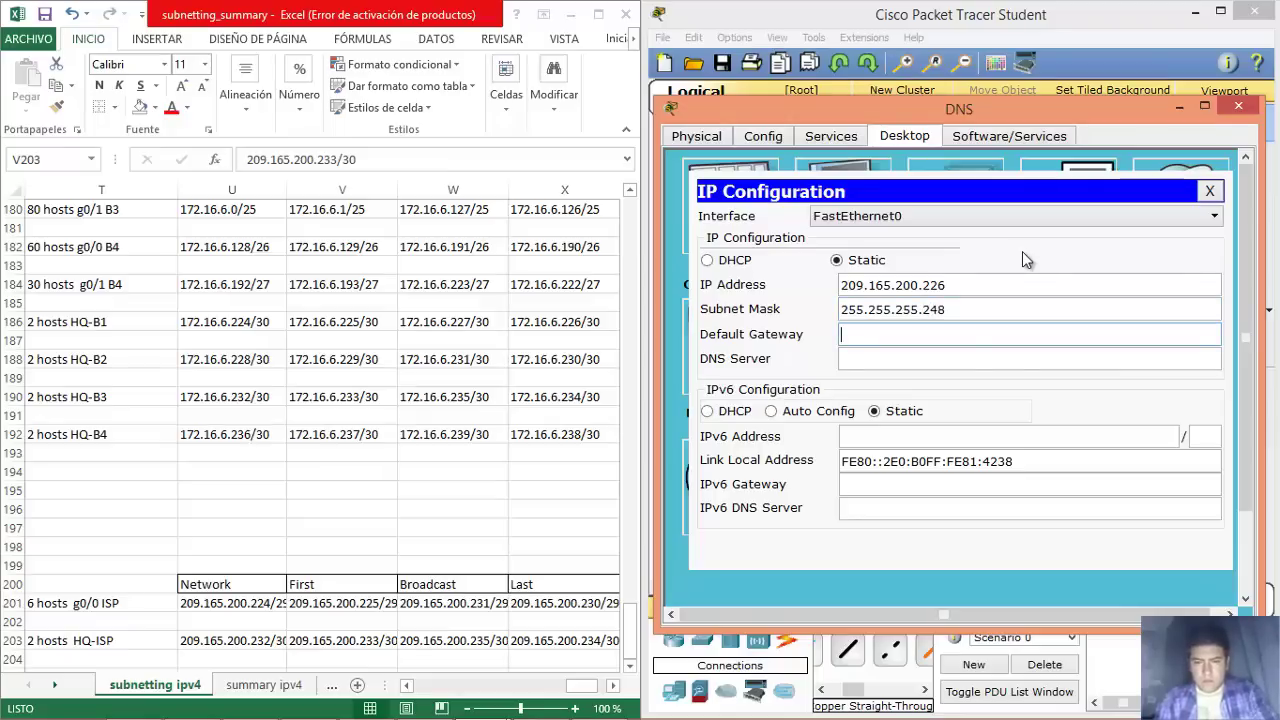
Set the DNS server's default gateway to 209.165.200.225 and its DNS server address to 209.165.200.226.
{"action": "key", "text": "ctrl+v"}
{"action": "type", "text": "225"}
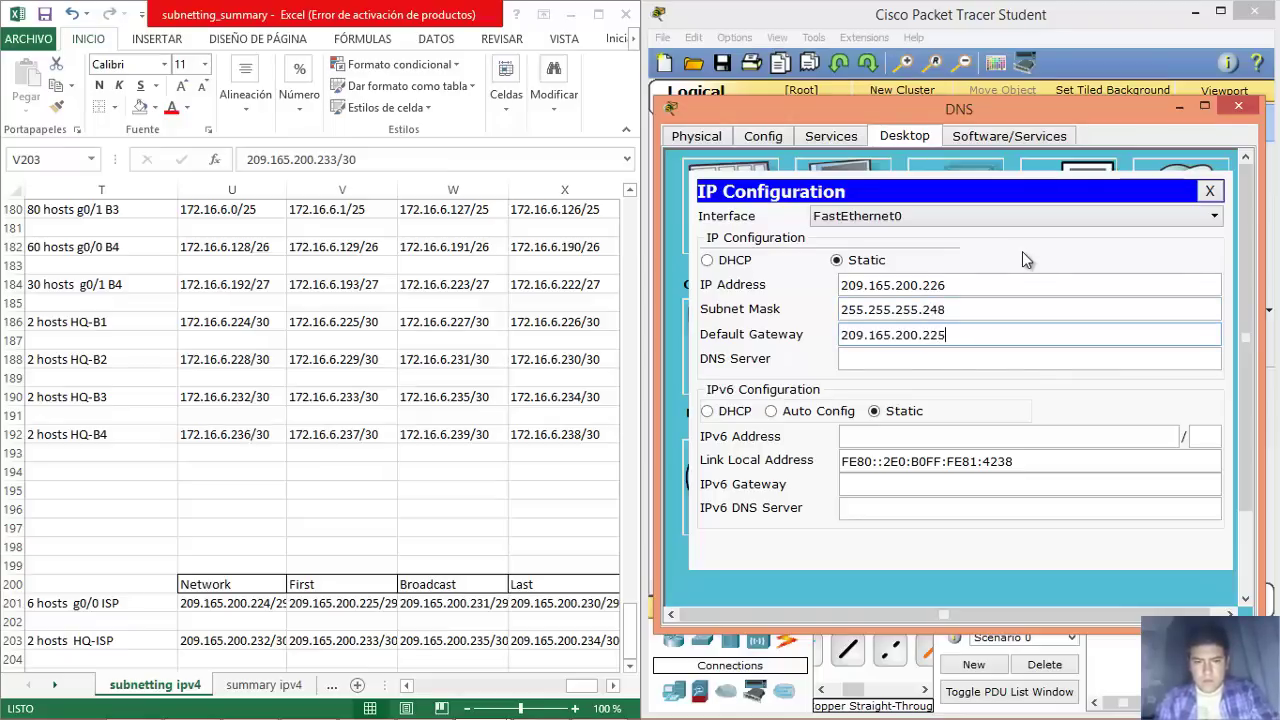
{"action": "key", "text": "Tab"}
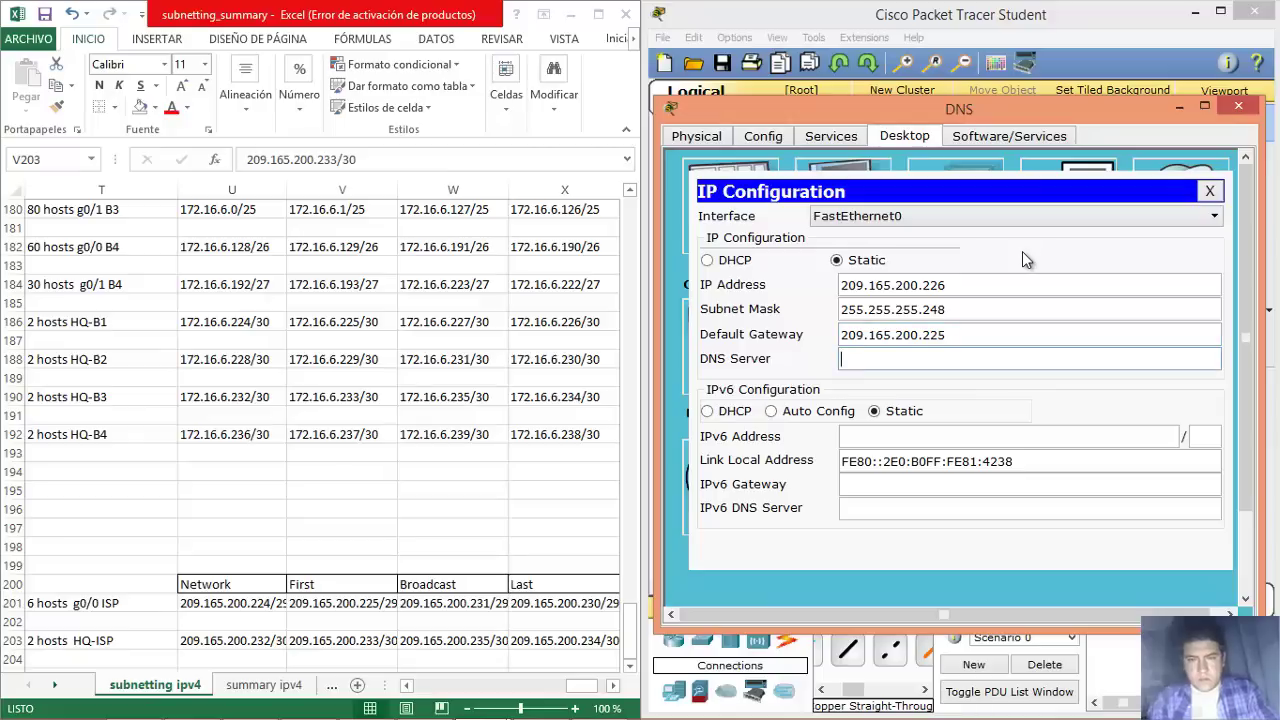
{"action": "key", "text": "ctrl+v"}
{"action": "type", "text": "226"}
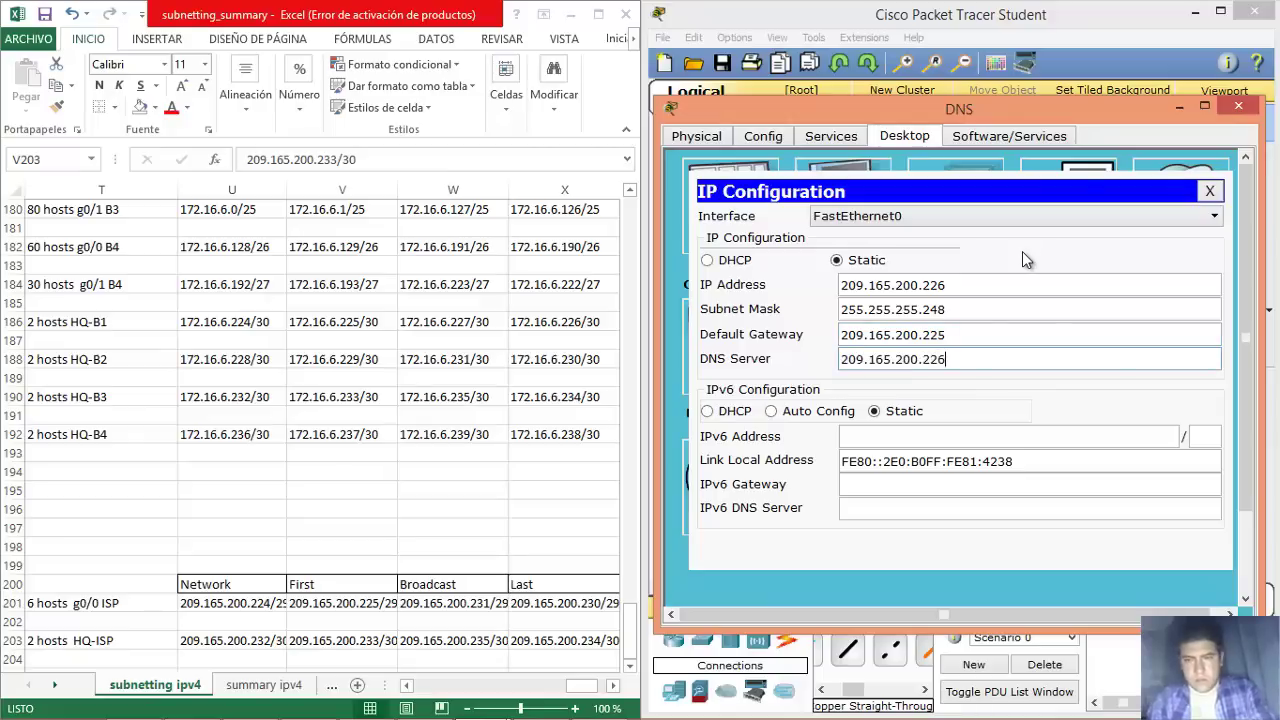
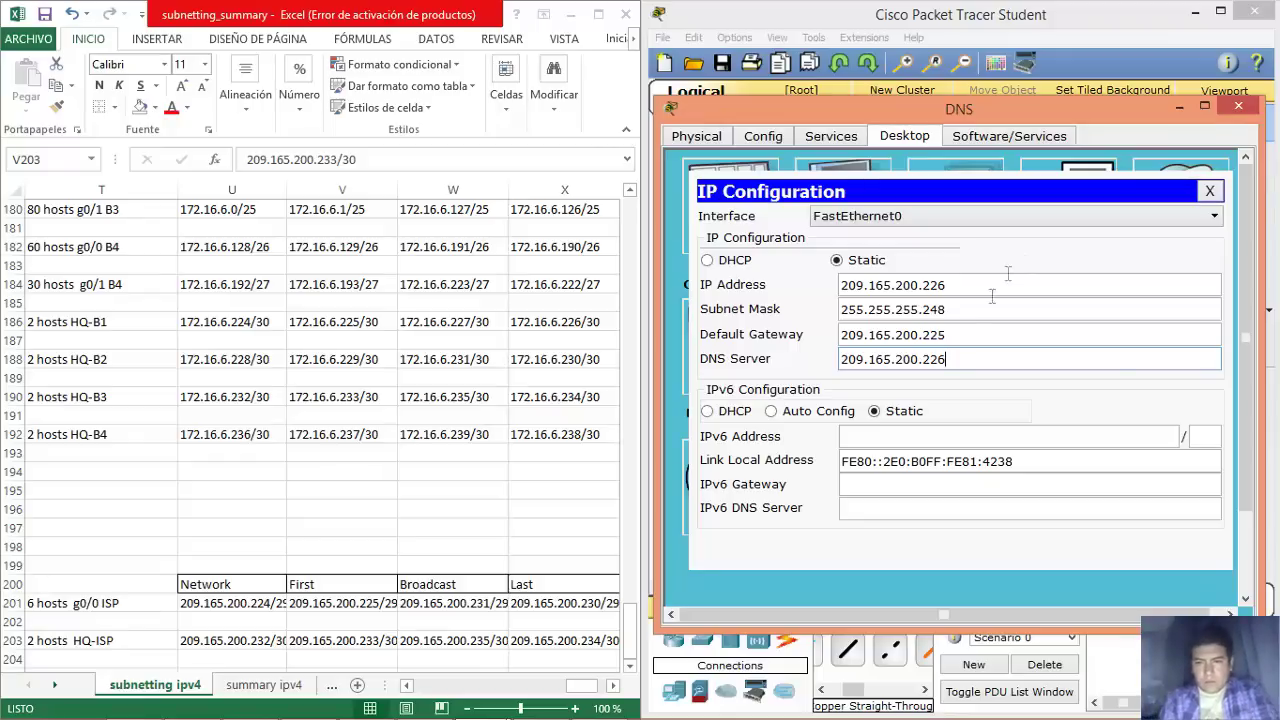
Leave the Windows activation screen and return to the DNS server's IP configuration.
{"action": "left_click_drag", "start_coordinate": [952, 358], "coordinate": [843, 362]}
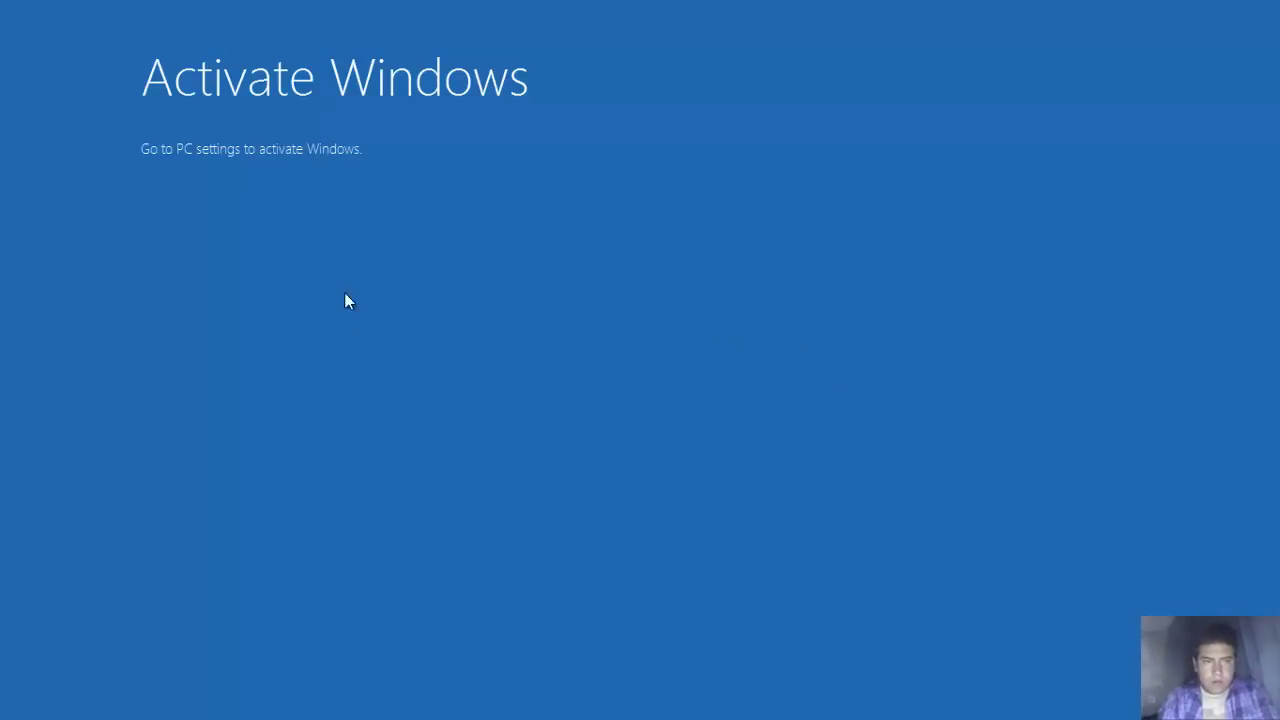
{"action": "left_click", "coordinate": [437, 203]}
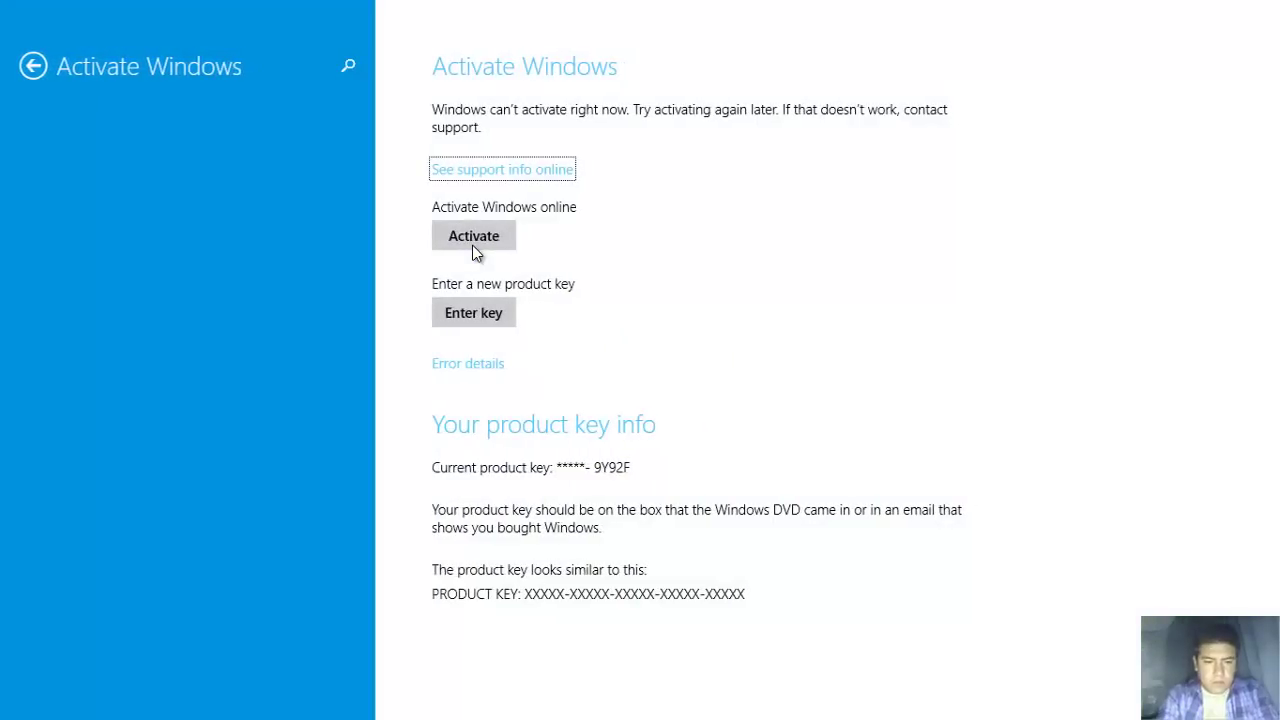
{"action": "key", "text": "super"}
{"action": "key", "text": "super"}
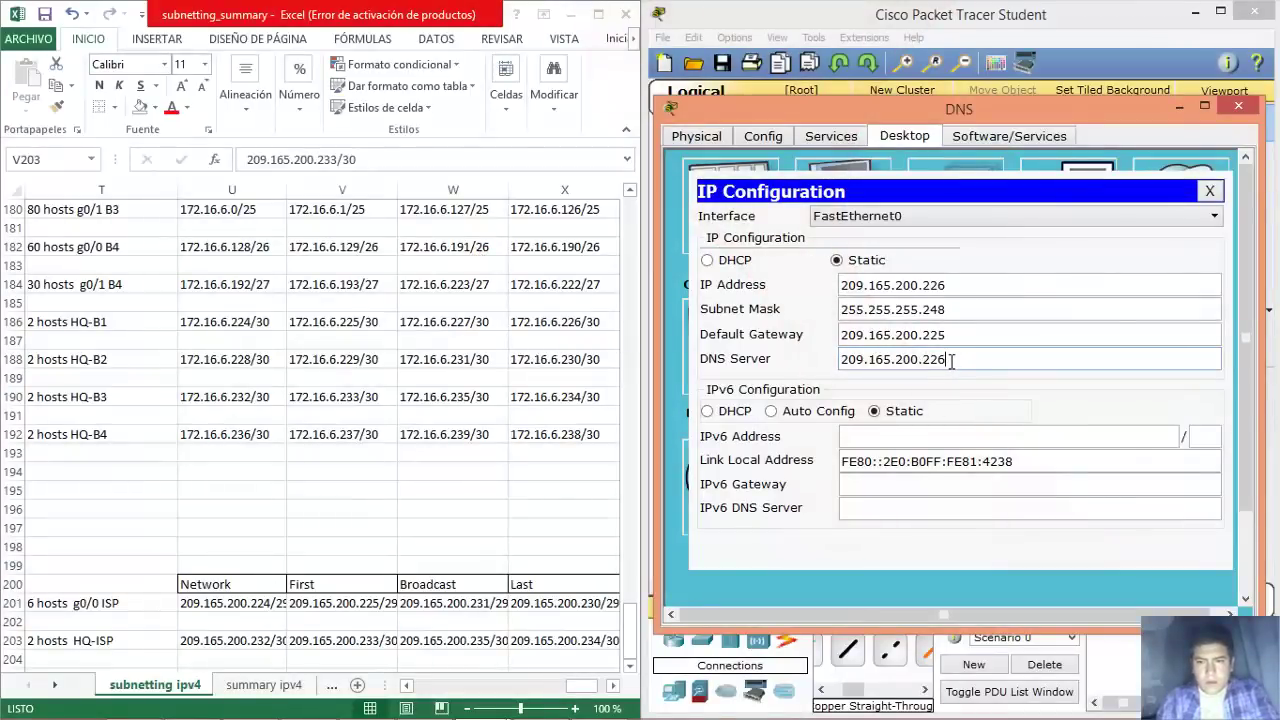
Close the DNS server's IP configuration and turn off its HTTP service.
{"action": "left_click_drag", "start_coordinate": [951, 362], "coordinate": [840, 363]}
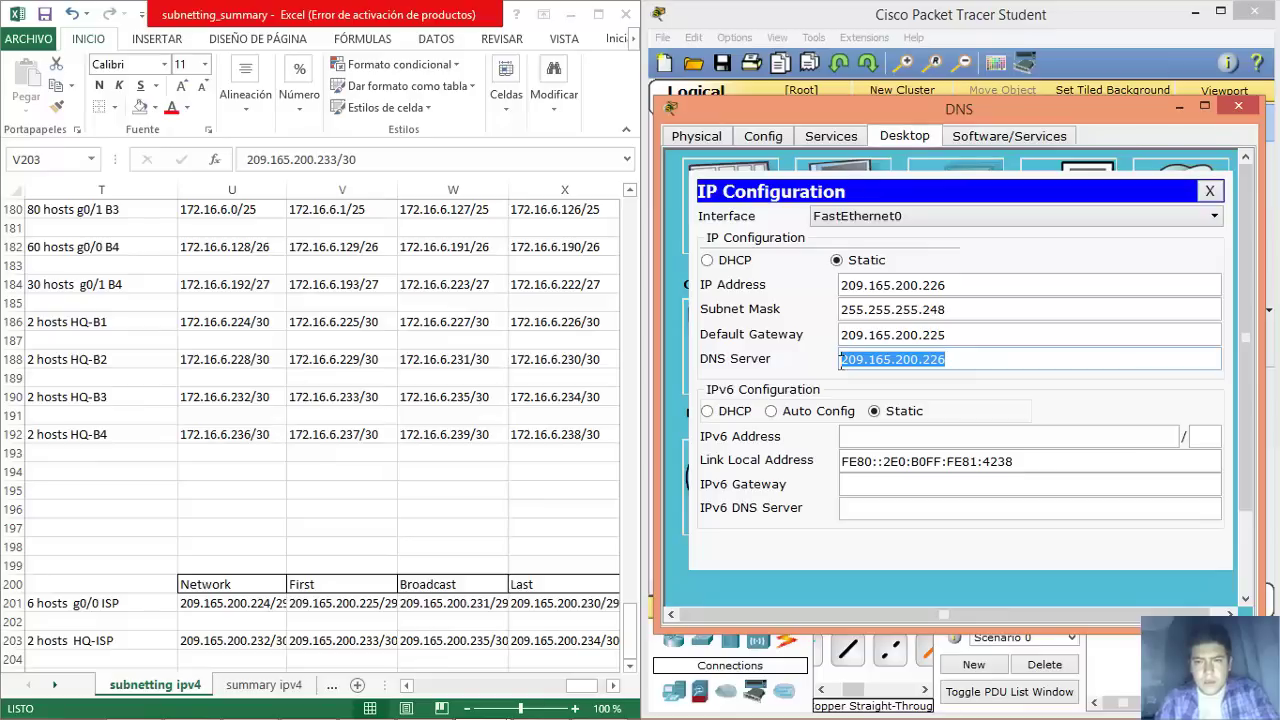
{"action": "left_click", "coordinate": [979, 352]}
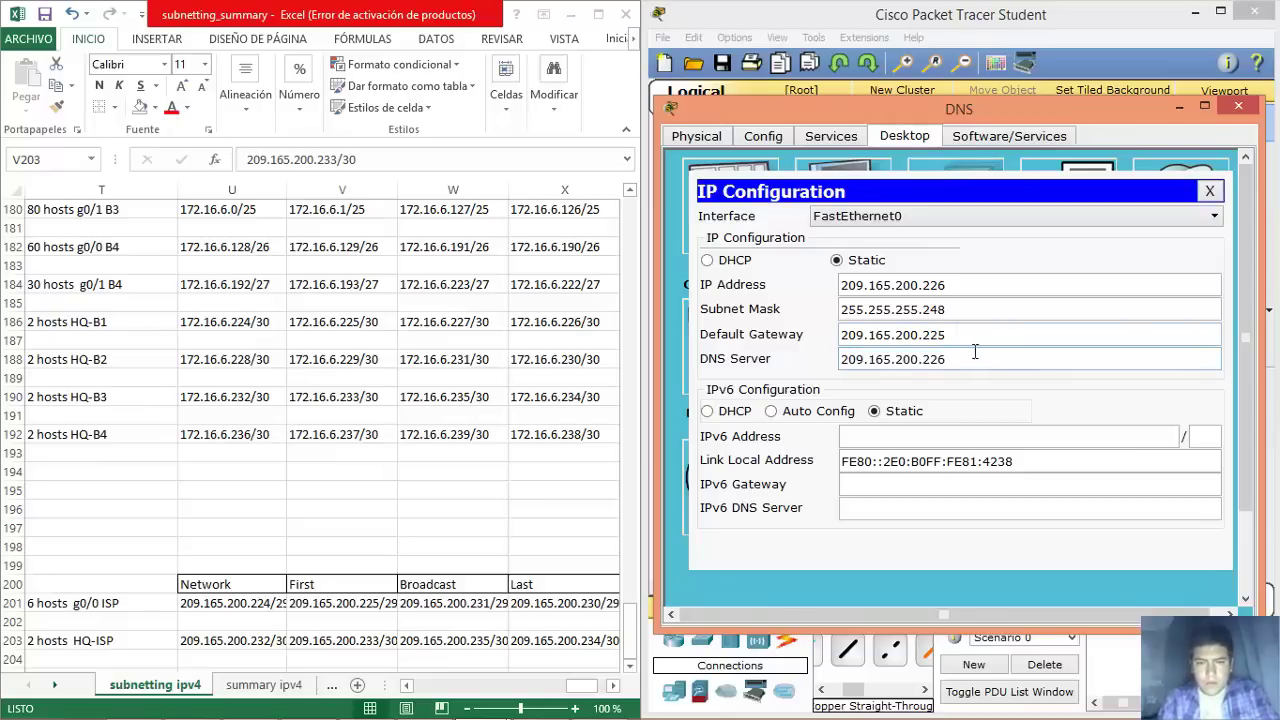
{"action": "left_click", "coordinate": [1210, 192]}
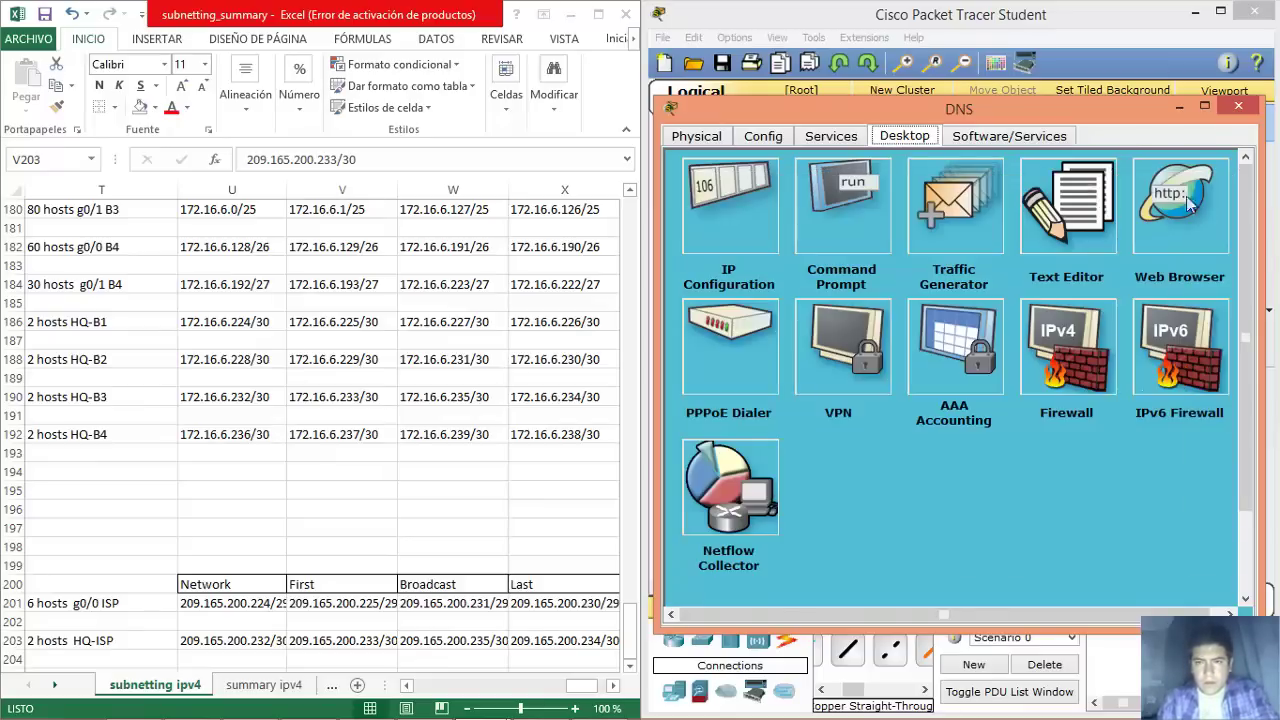
{"action": "left_click", "coordinate": [831, 137]}
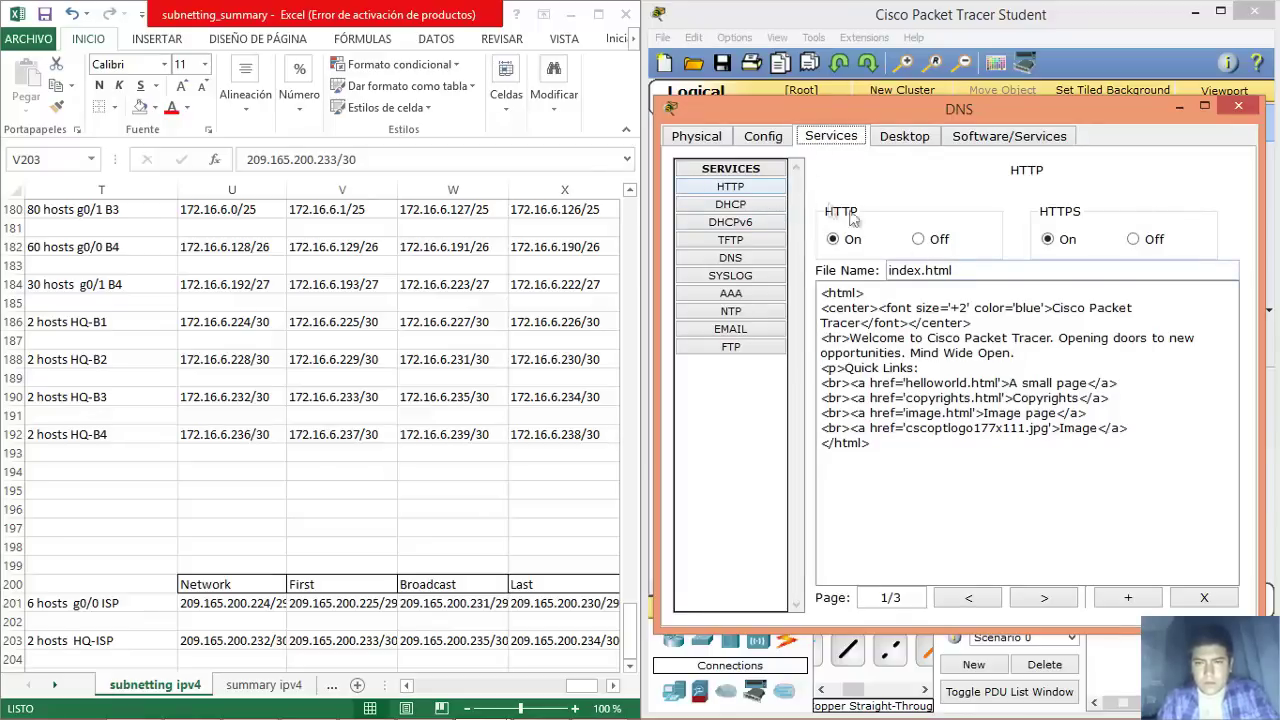
{"action": "left_click", "coordinate": [769, 192]}
{"action": "left_click", "coordinate": [920, 239]}
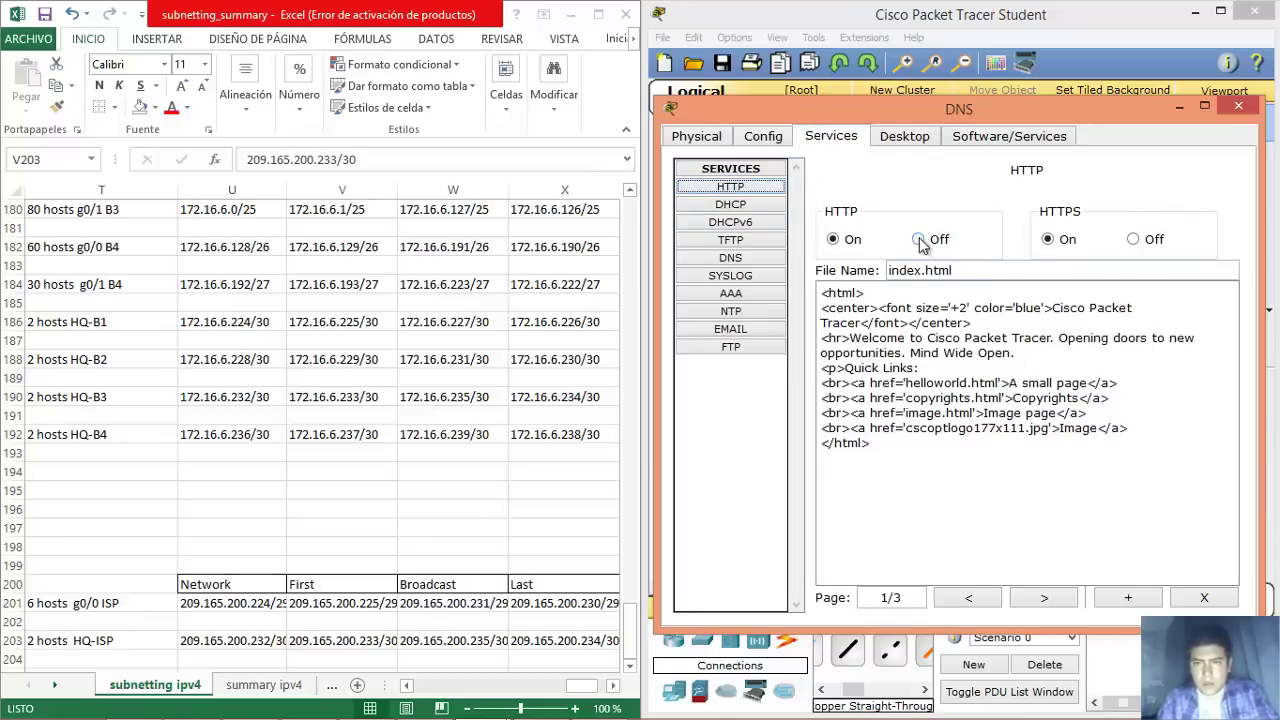
Check the DNS server's DHCP and DHCPv6 services and turn off its TFTP service.
{"action": "left_click", "coordinate": [776, 206]}
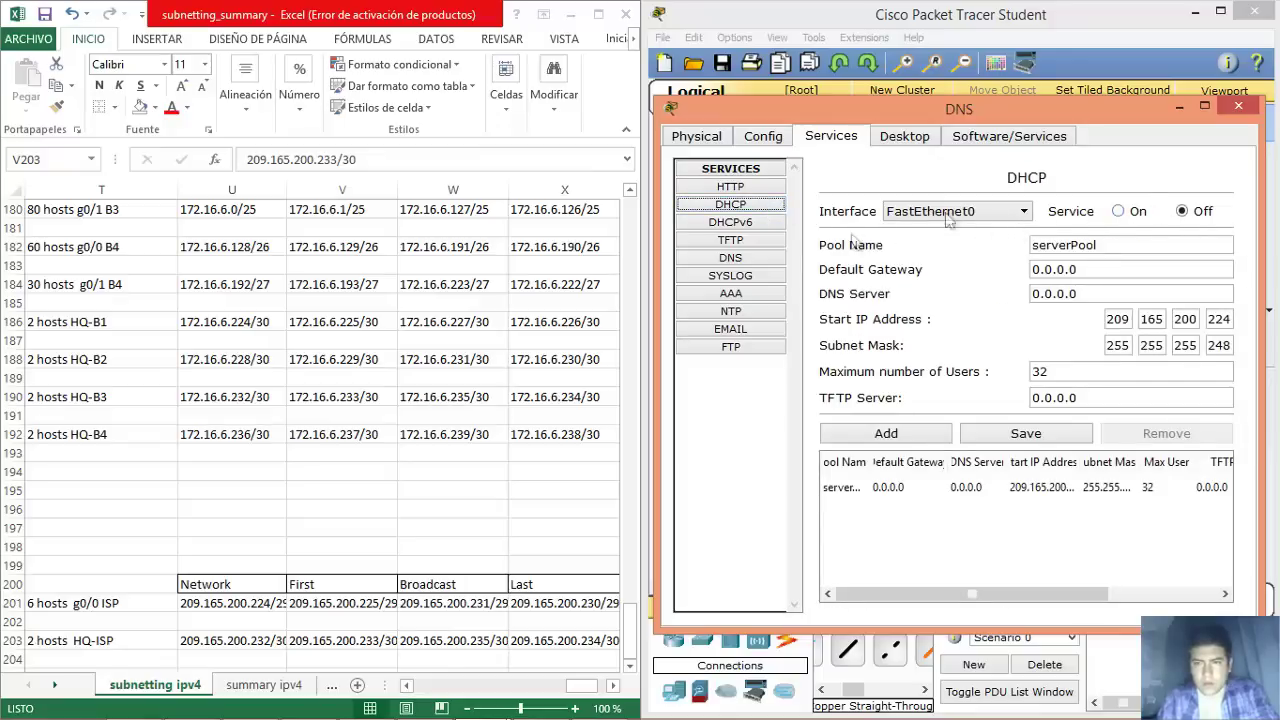
{"action": "left_click", "coordinate": [755, 230]}
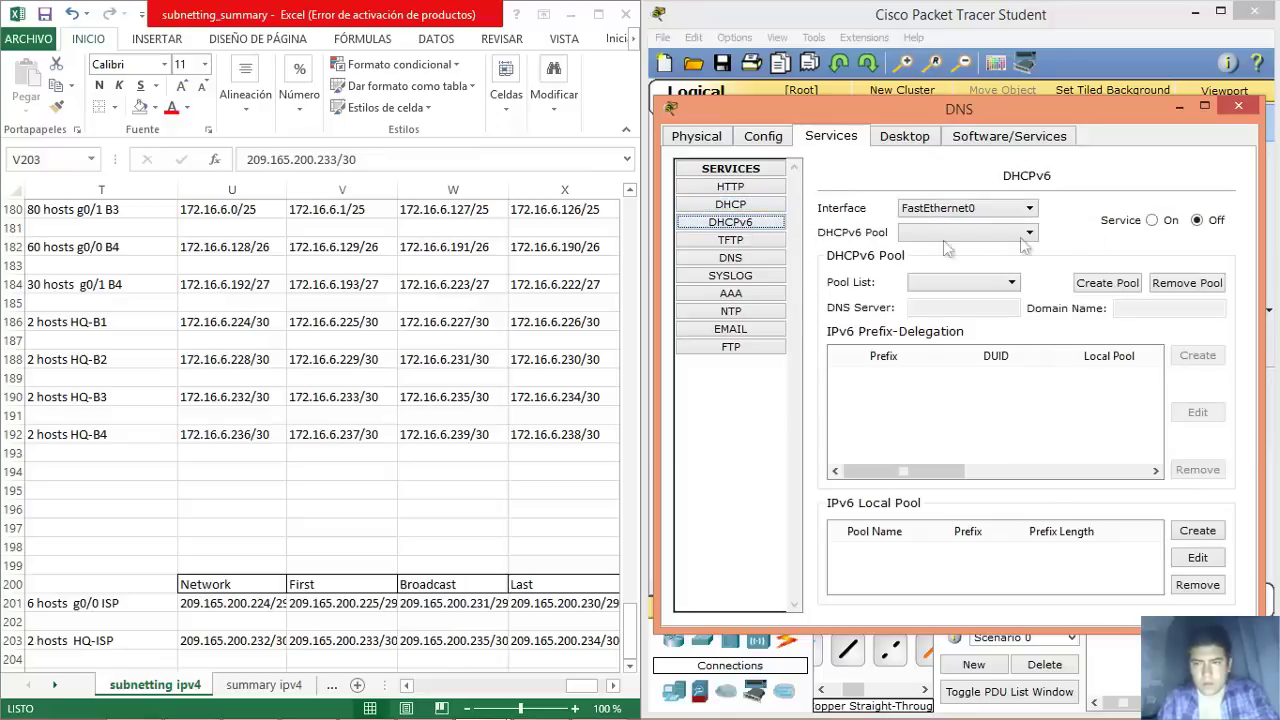
{"action": "left_click", "coordinate": [757, 244]}
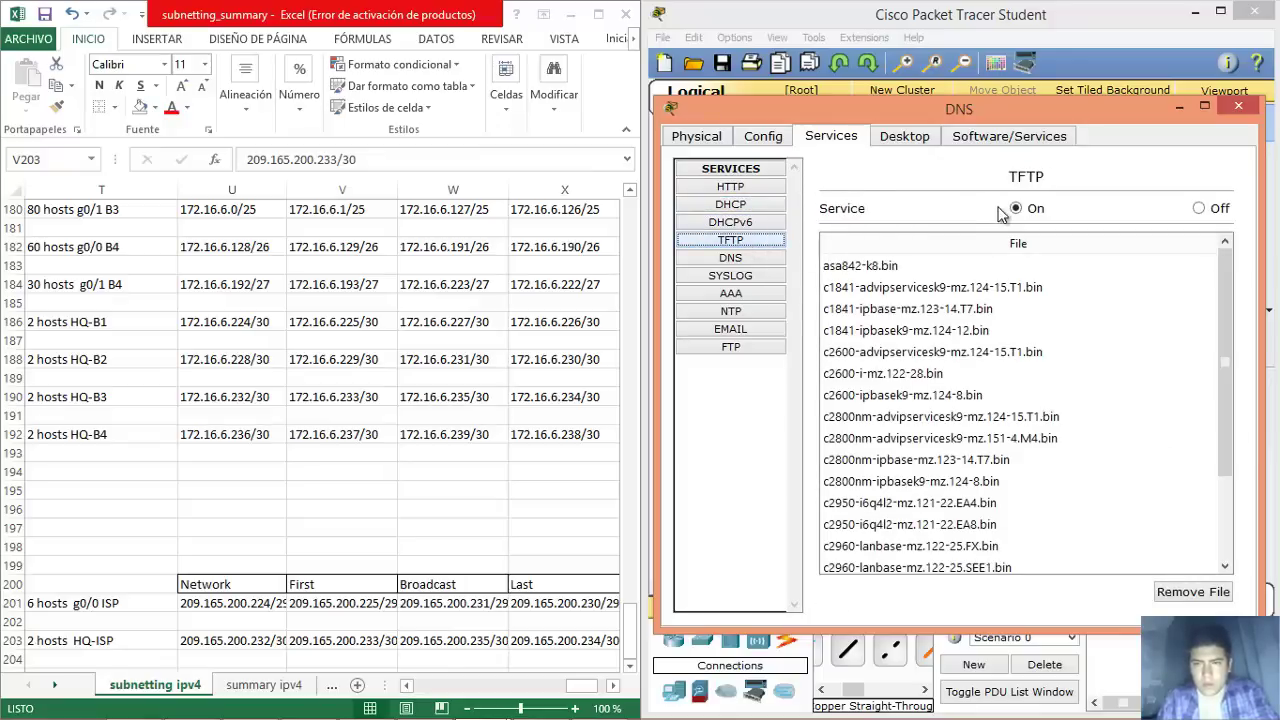
{"action": "left_click", "coordinate": [1200, 209]}
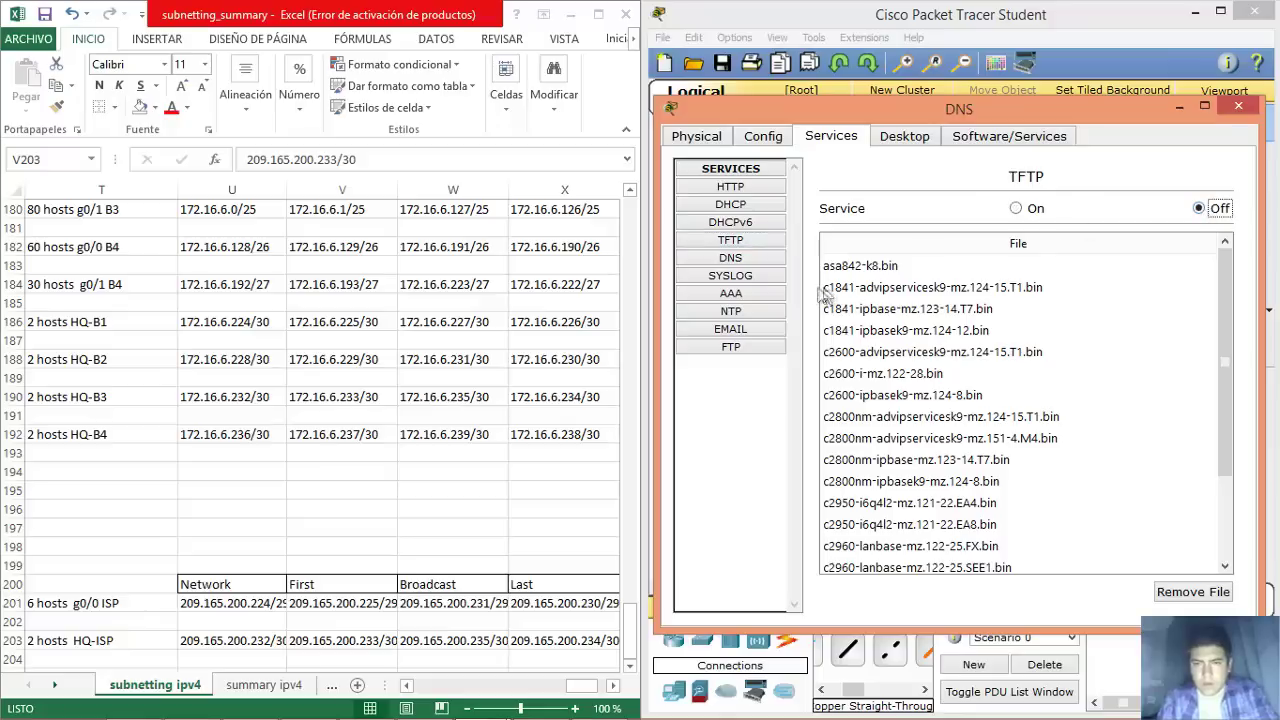
Turn on the DNS service and turn off the Syslog service on the DNS server.
{"action": "left_click", "coordinate": [733, 257]}
{"action": "left_click", "coordinate": [965, 209]}
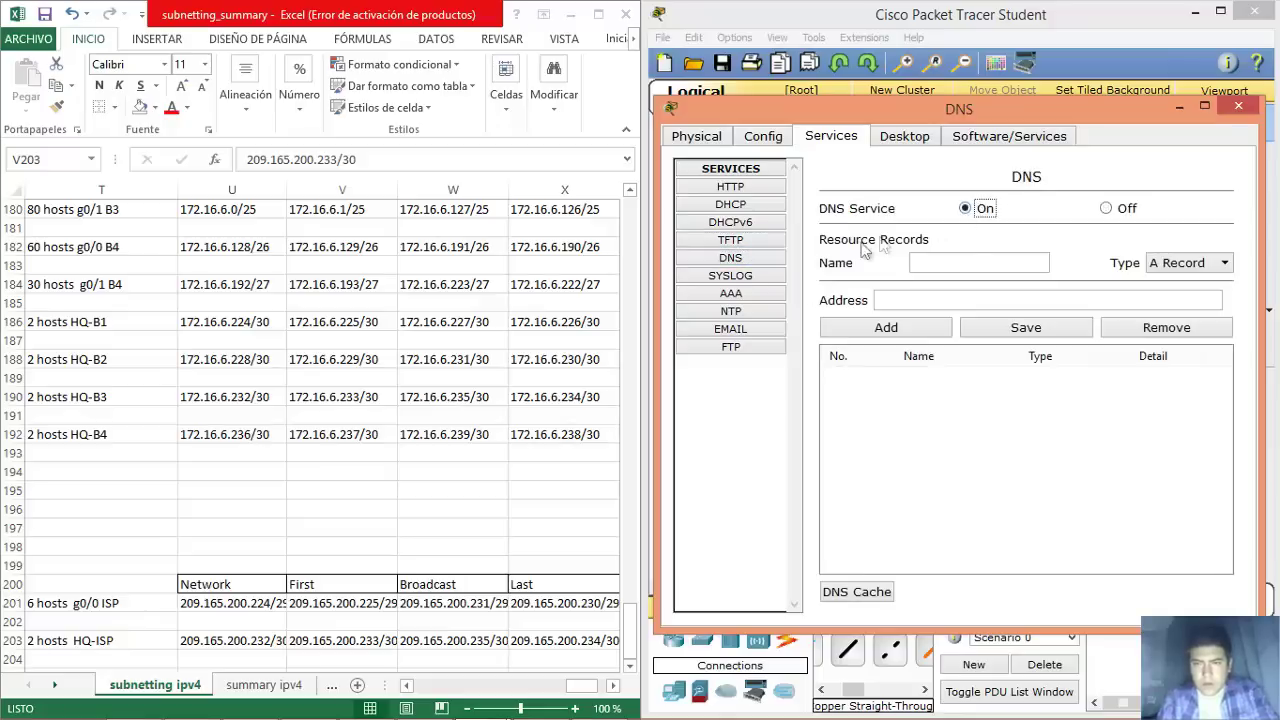
{"action": "left_click", "coordinate": [730, 276]}
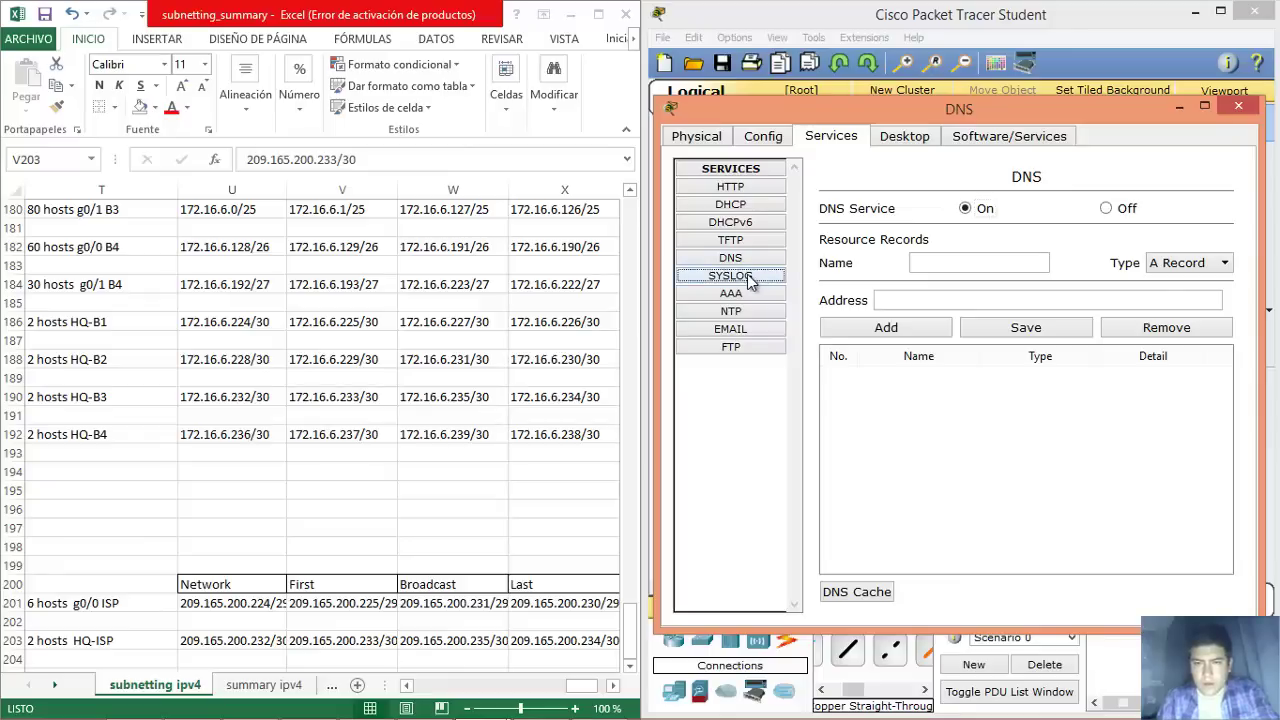
{"action": "left_click", "coordinate": [1191, 223]}
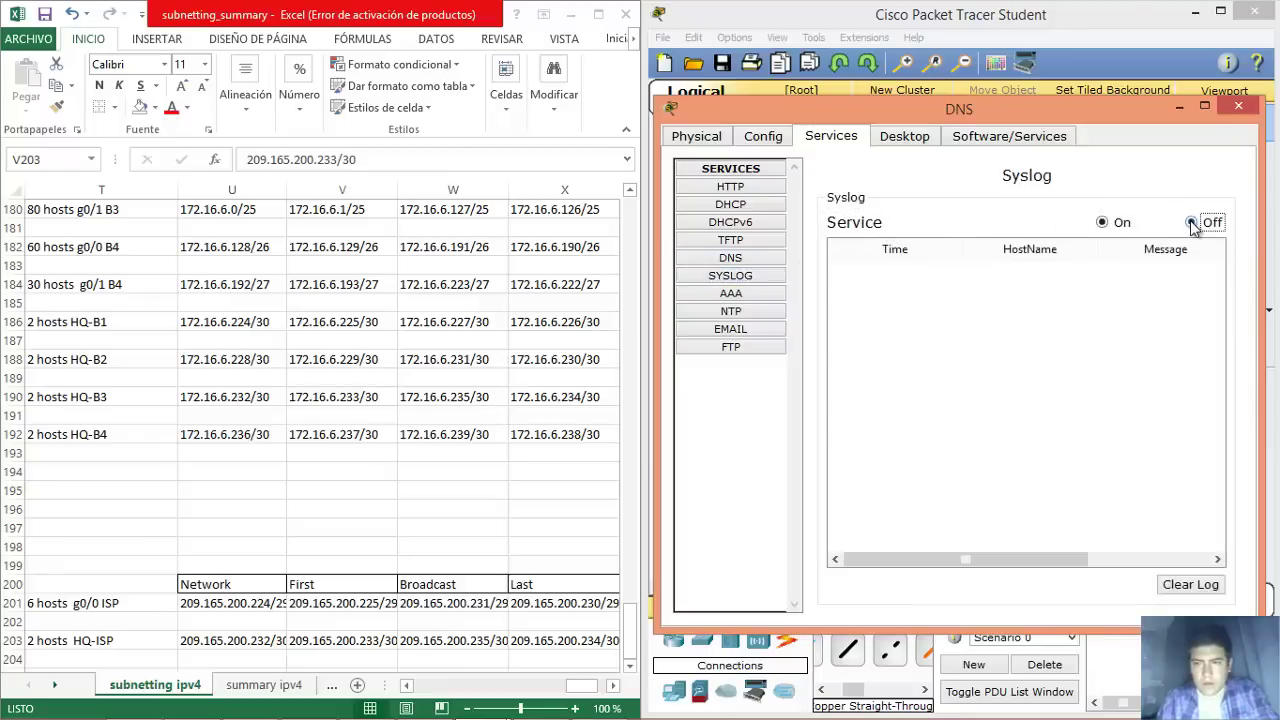
Check the DNS server's AAA service and turn off its NTP service.
{"action": "left_click", "coordinate": [760, 295]}
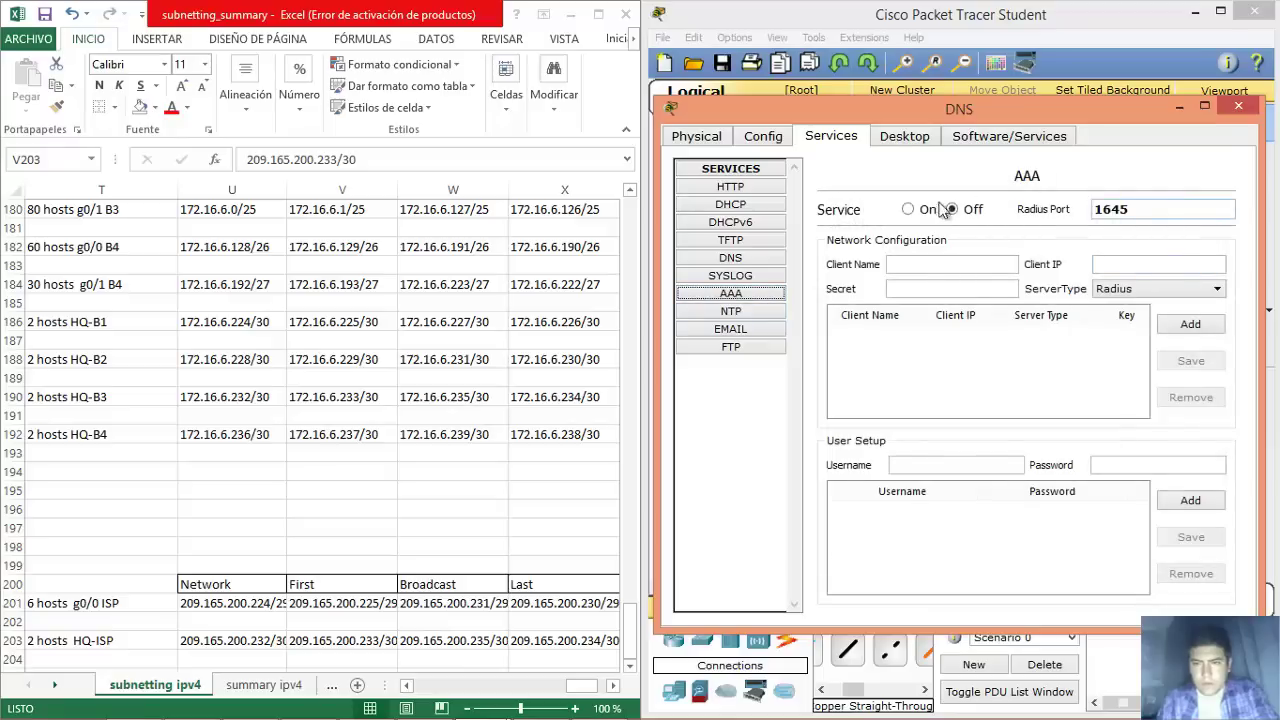
{"action": "left_click", "coordinate": [772, 313]}
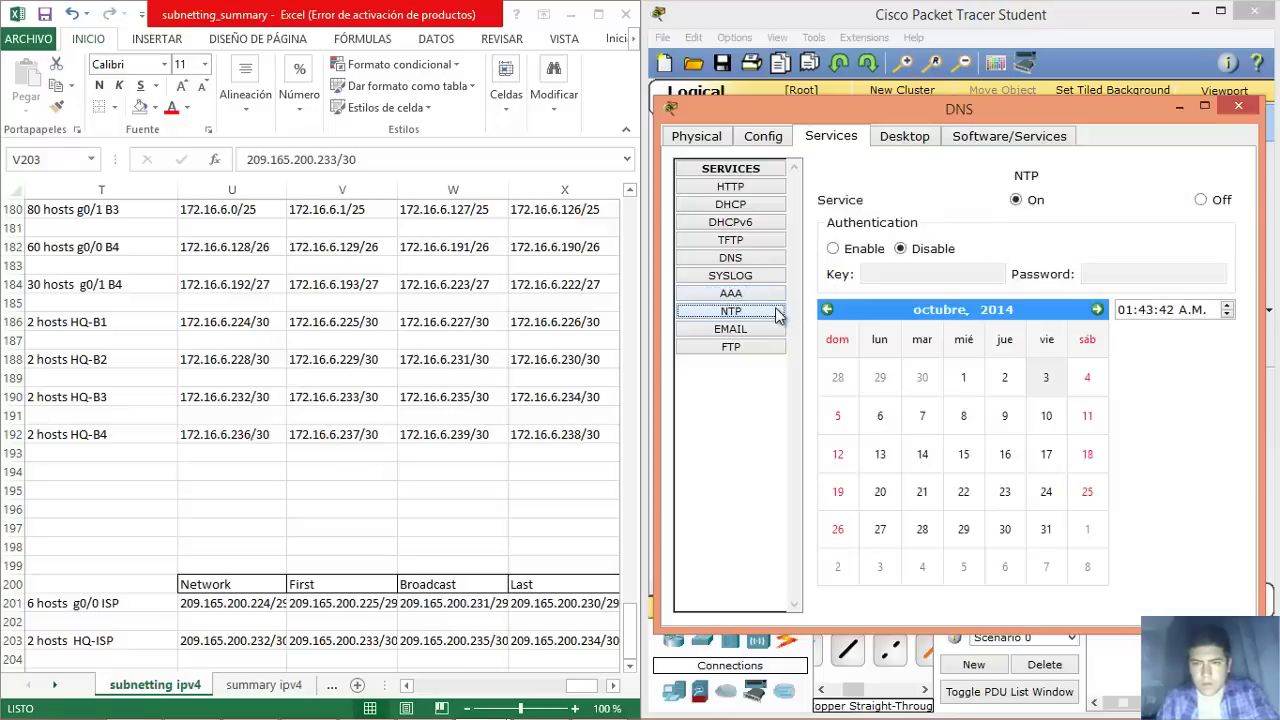
{"action": "left_click", "coordinate": [1200, 199]}
Turn off the POP3 and SMTP email services on the DNS server.
{"action": "left_click", "coordinate": [770, 327]}
{"action": "left_click", "coordinate": [1142, 216]}
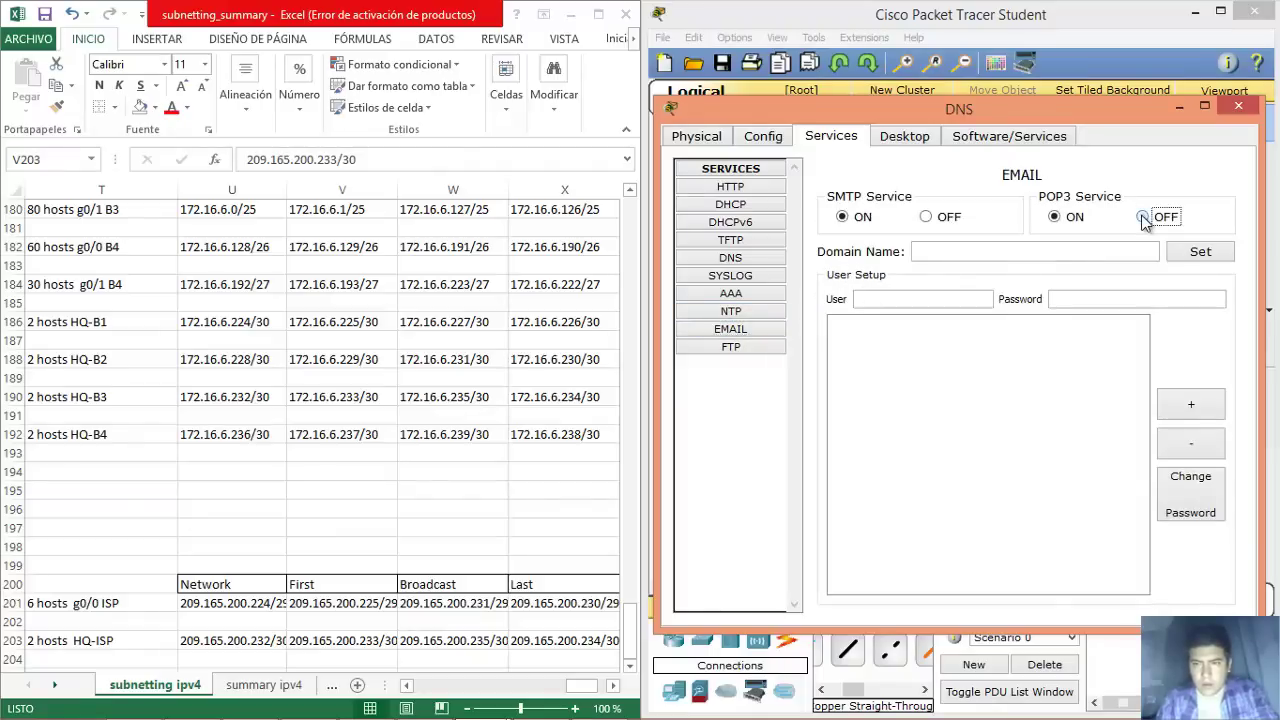
{"action": "left_click", "coordinate": [926, 218]}
Turn off the DNS server's FTP service and close its device window.
{"action": "left_click", "coordinate": [762, 347]}
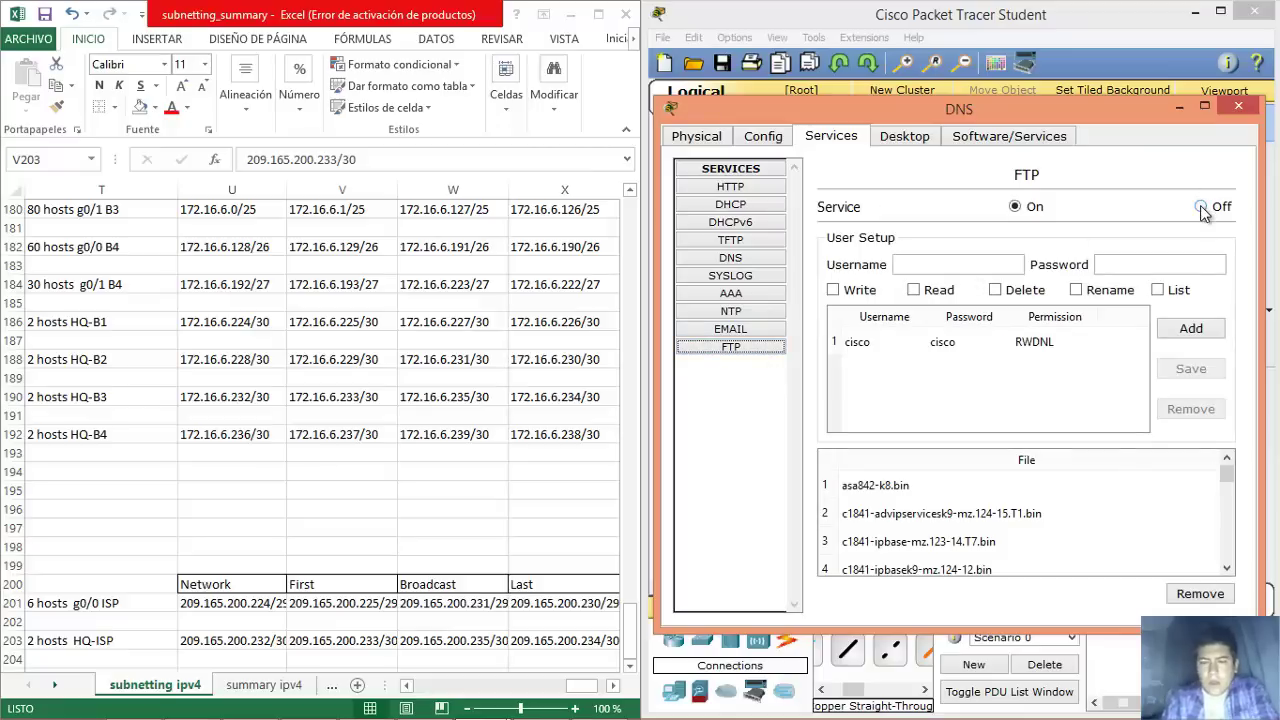
{"action": "left_click", "coordinate": [1201, 207]}
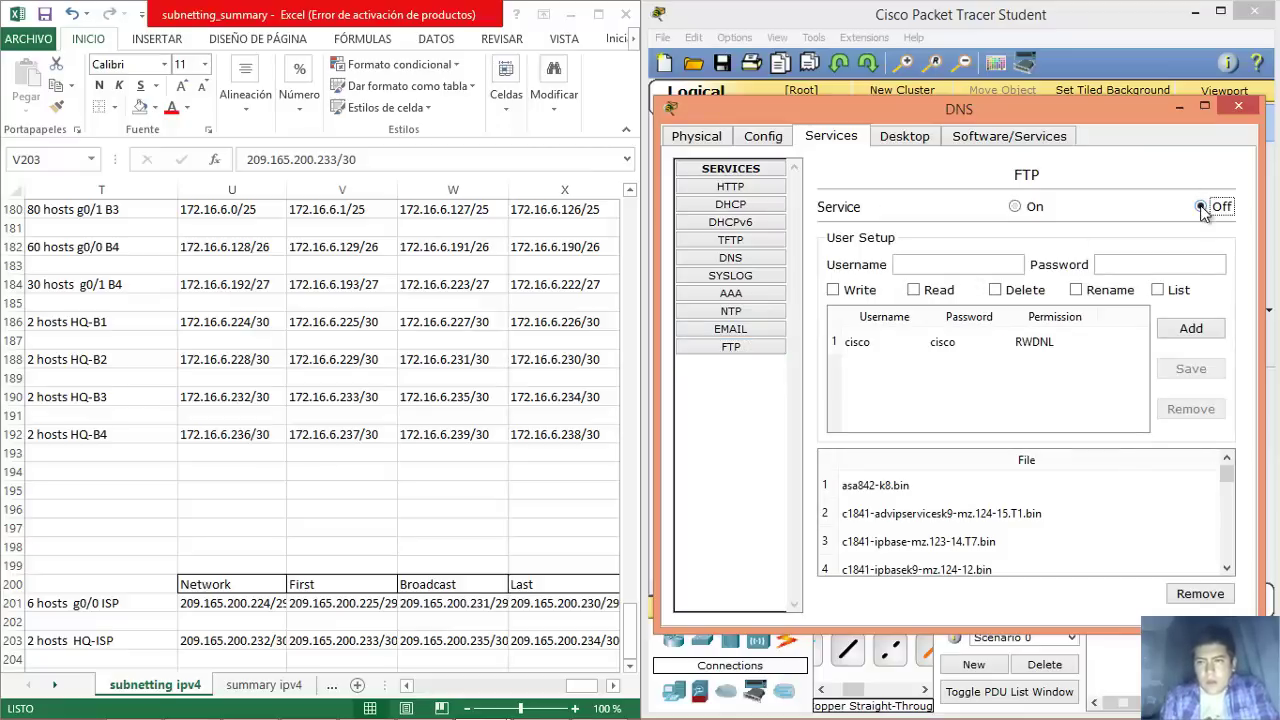
{"action": "left_click", "coordinate": [1240, 108]}
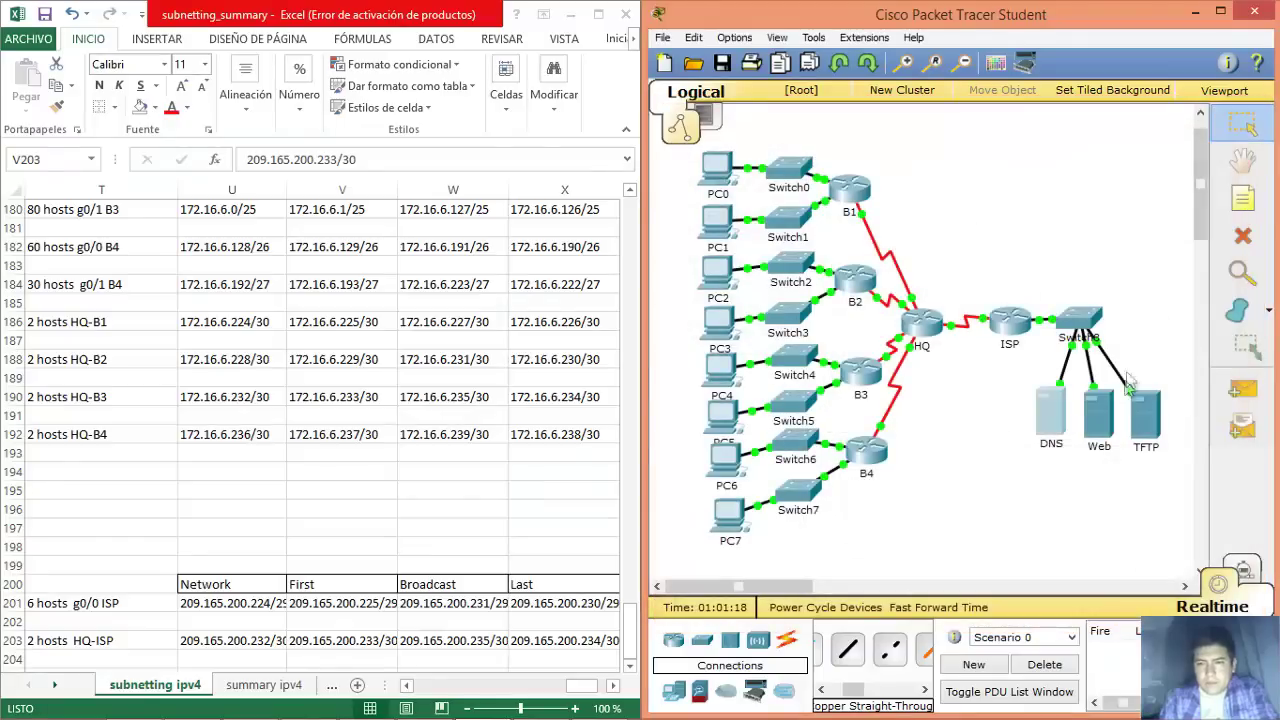
Open the Web server's IP configuration and set its static IP address to 209.165.200.227.
{"action": "left_click", "coordinate": [1110, 428]}
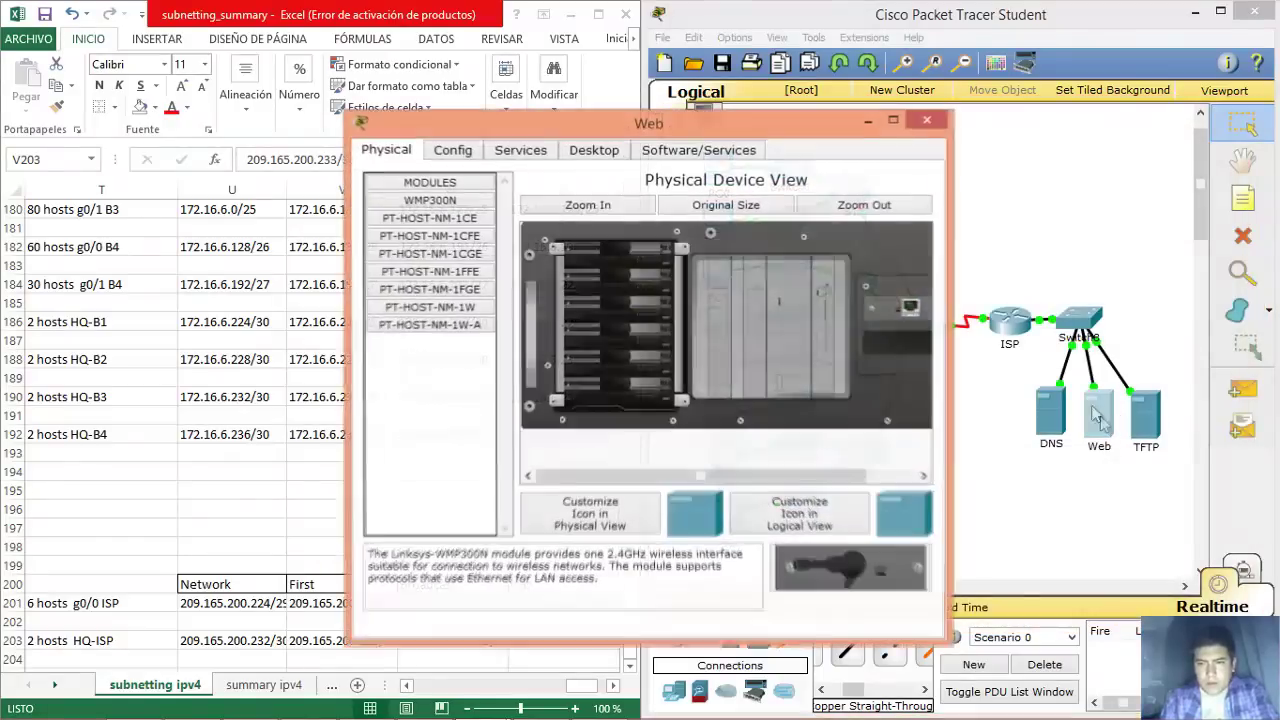
{"action": "left_click_drag", "start_coordinate": [821, 128], "coordinate": [1039, 105]}
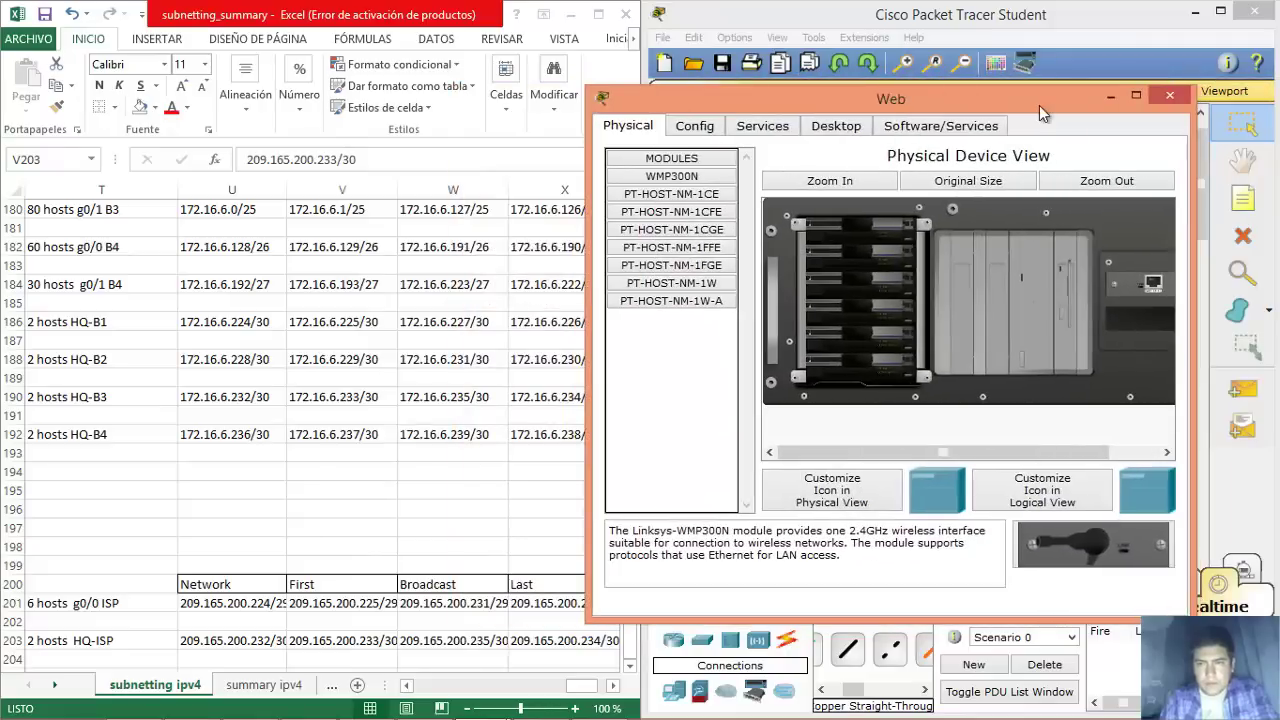
{"action": "left_click", "coordinate": [763, 126]}
{"action": "left_click", "coordinate": [835, 126]}
{"action": "left_click", "coordinate": [651, 200]}
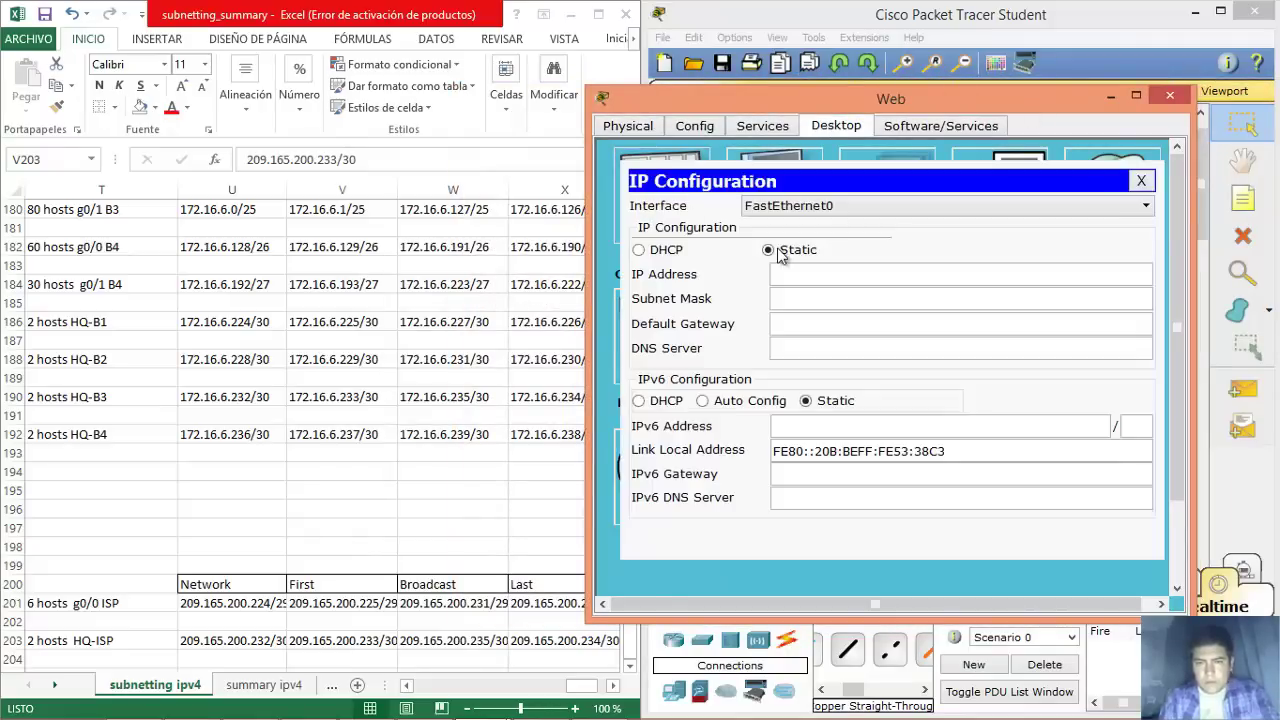
{"action": "type", "text": "209.165.200.227"}
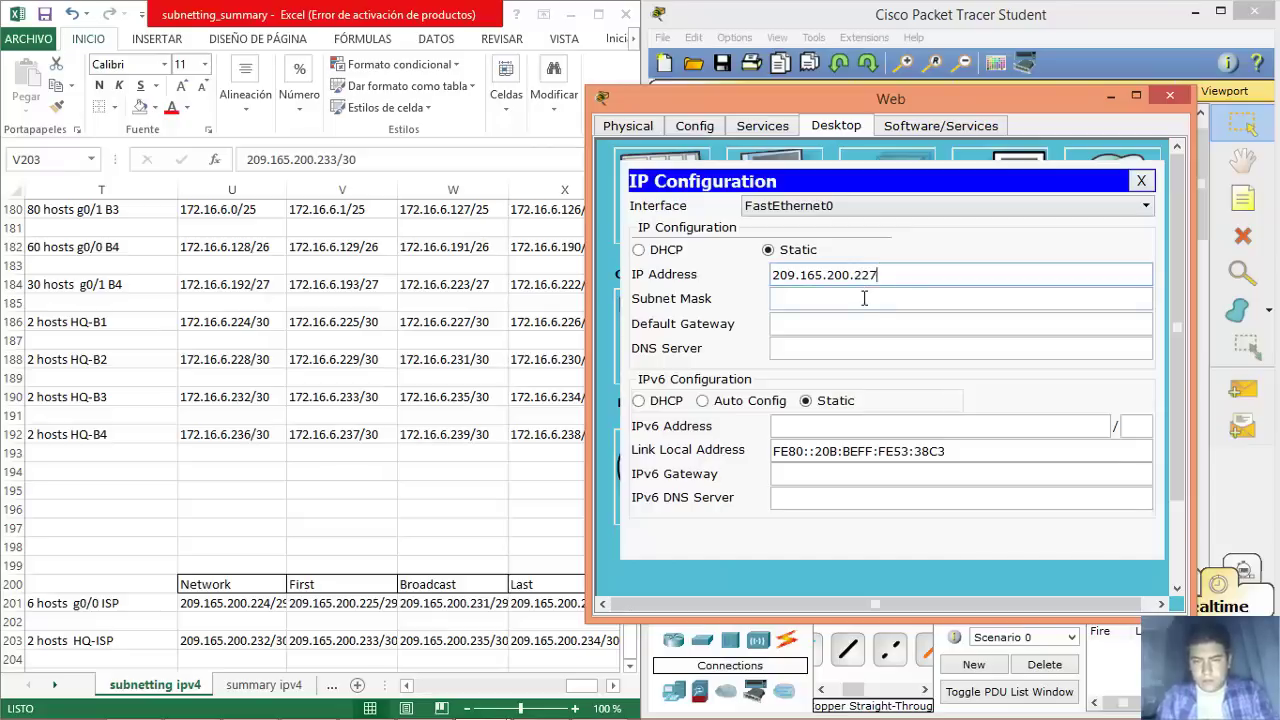
Set the Web server's subnet mask to 255.255.255.248.
{"action": "left_click", "coordinate": [865, 298]}
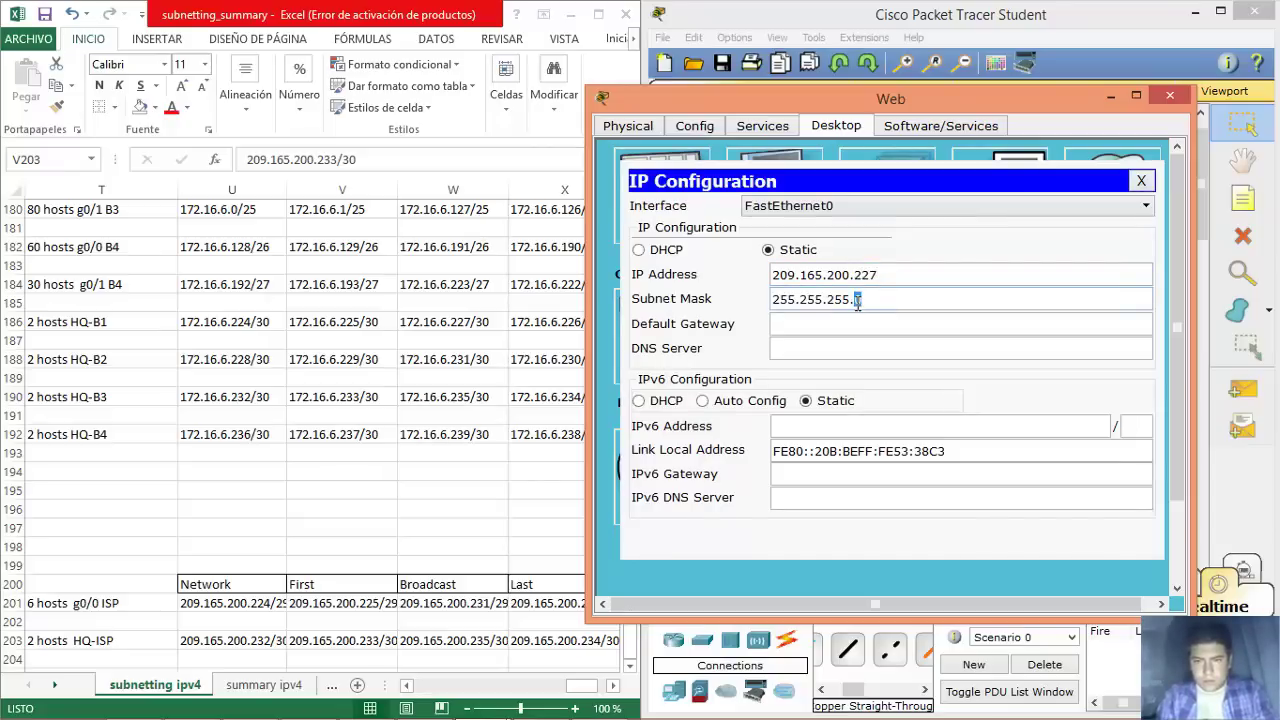
{"action": "type", "text": "248"}
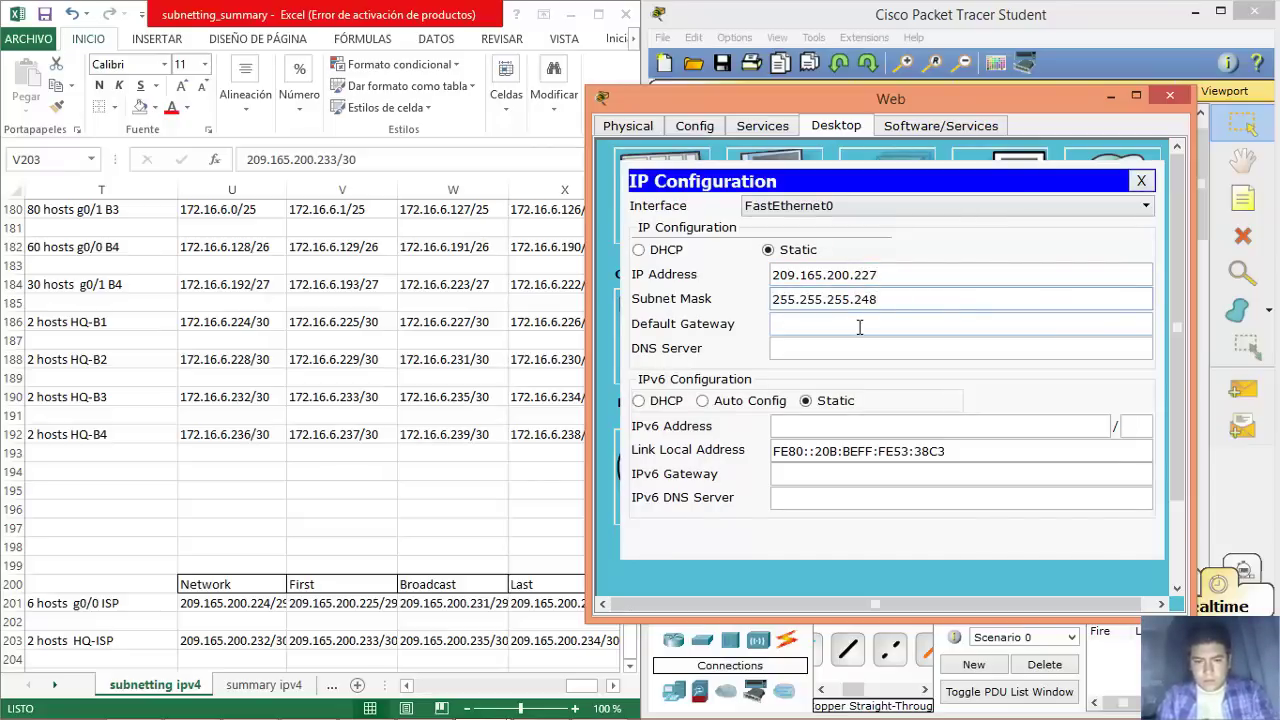
{"action": "type", "text": "209.165.200."}
{"action": "key", "text": "BackSpace"}
{"action": "key", "text": "BackSpace"}
{"action": "key", "text": "BackSpace"}
{"action": "key", "text": "BackSpace"}
{"action": "key", "text": "BackSpace"}
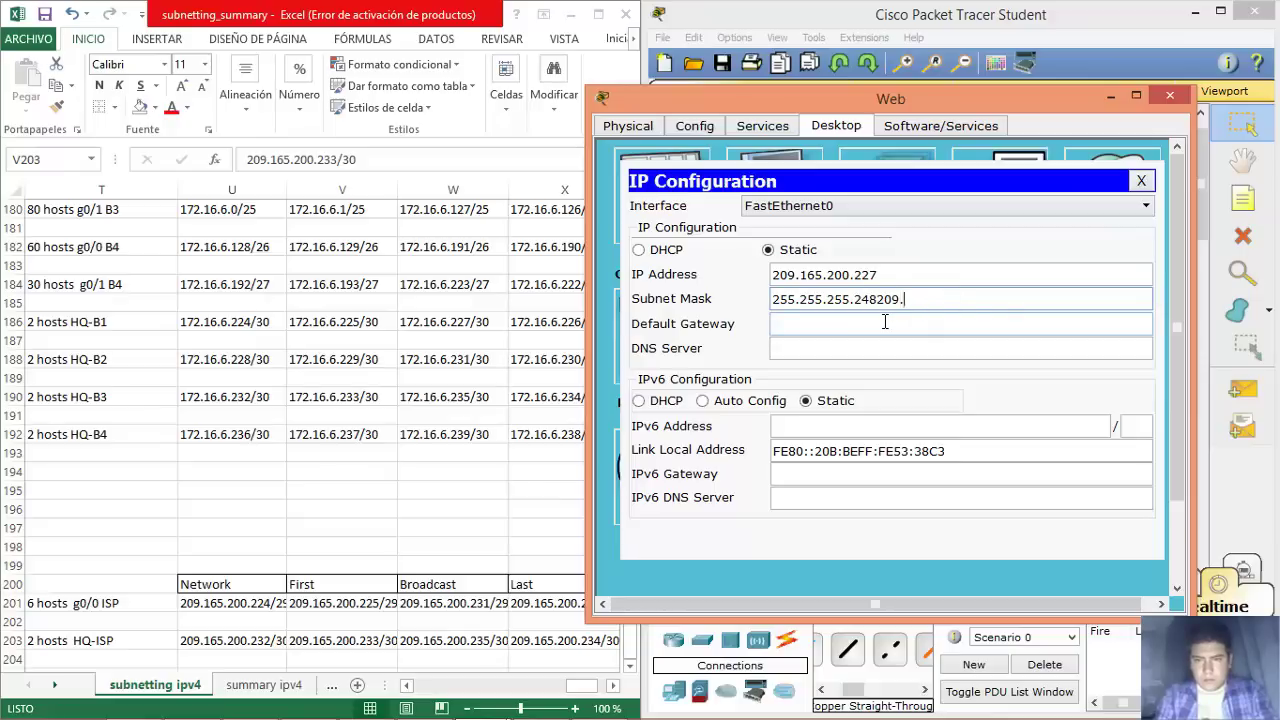
{"action": "key", "text": "BackSpace"}
Set the Web server's default gateway to 209.165.200.225 and its DNS server to 209.165.200.226, then close its window.
{"action": "left_click", "coordinate": [886, 324]}
{"action": "type", "text": "209.165.200."}
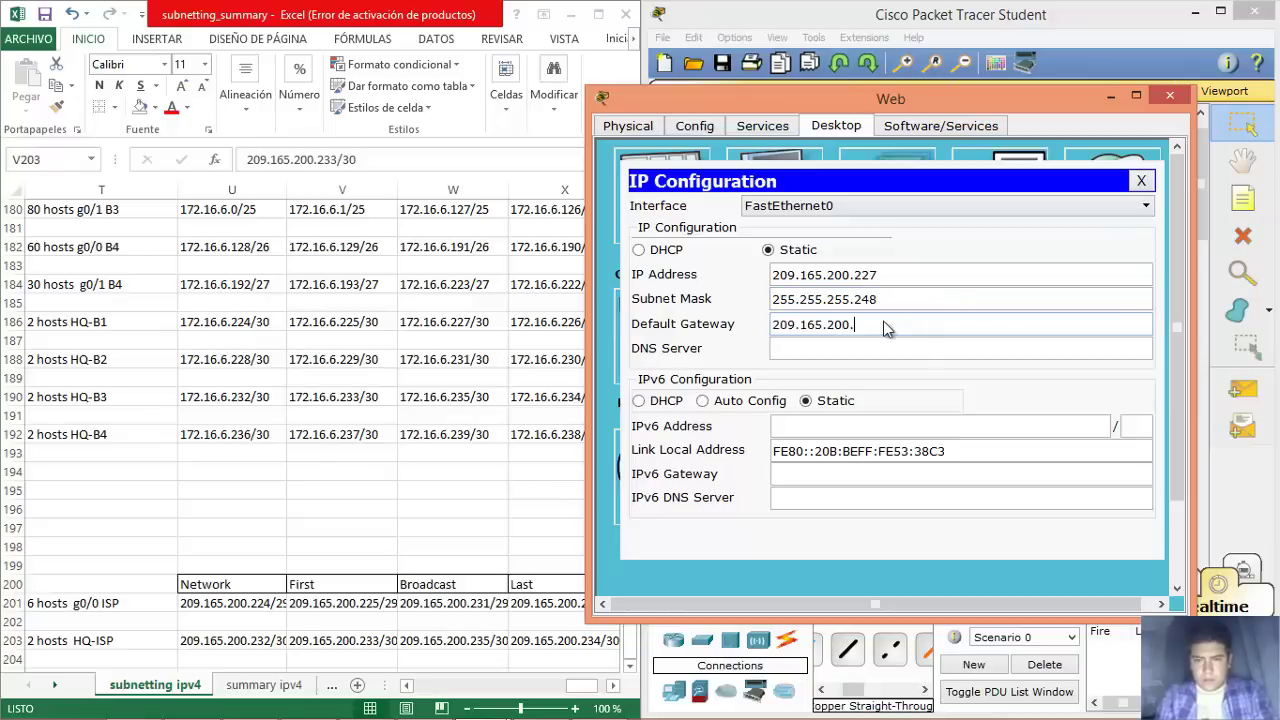
{"action": "key", "text": "Tab"}
{"action": "type", "text": "209.165.200."}
{"action": "type", "text": "226"}
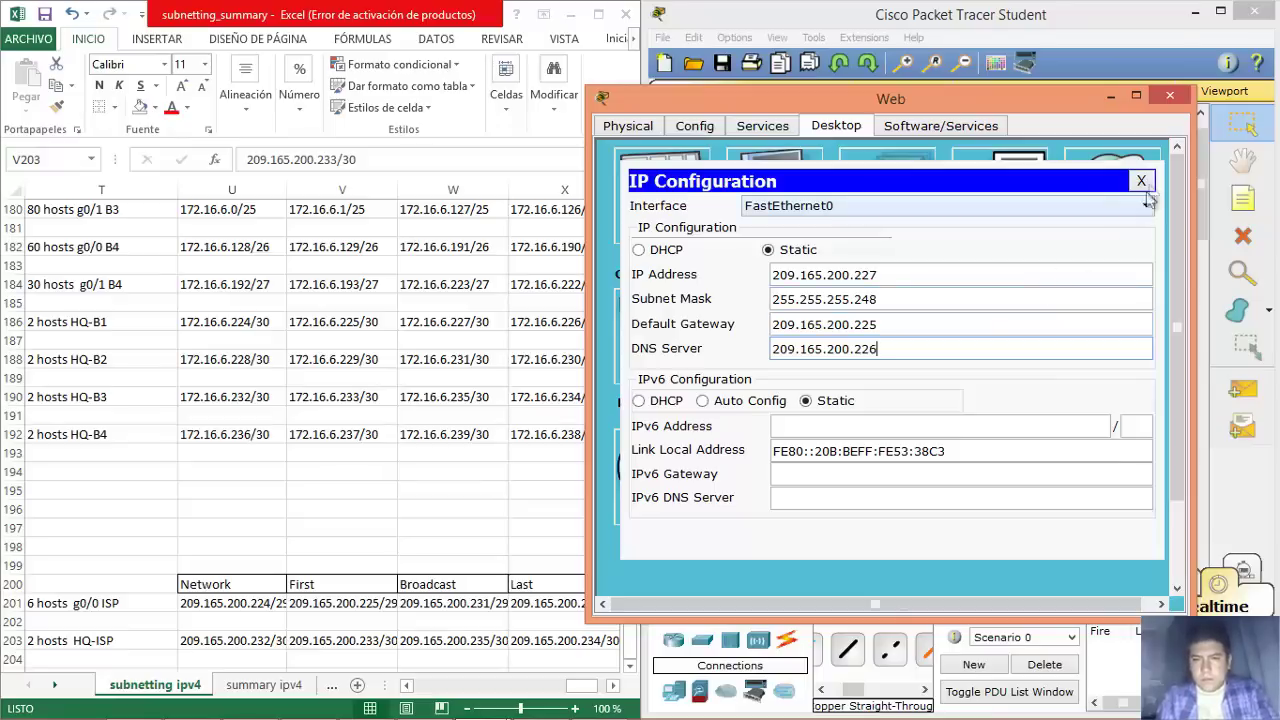
{"action": "left_click", "coordinate": [1170, 96]}
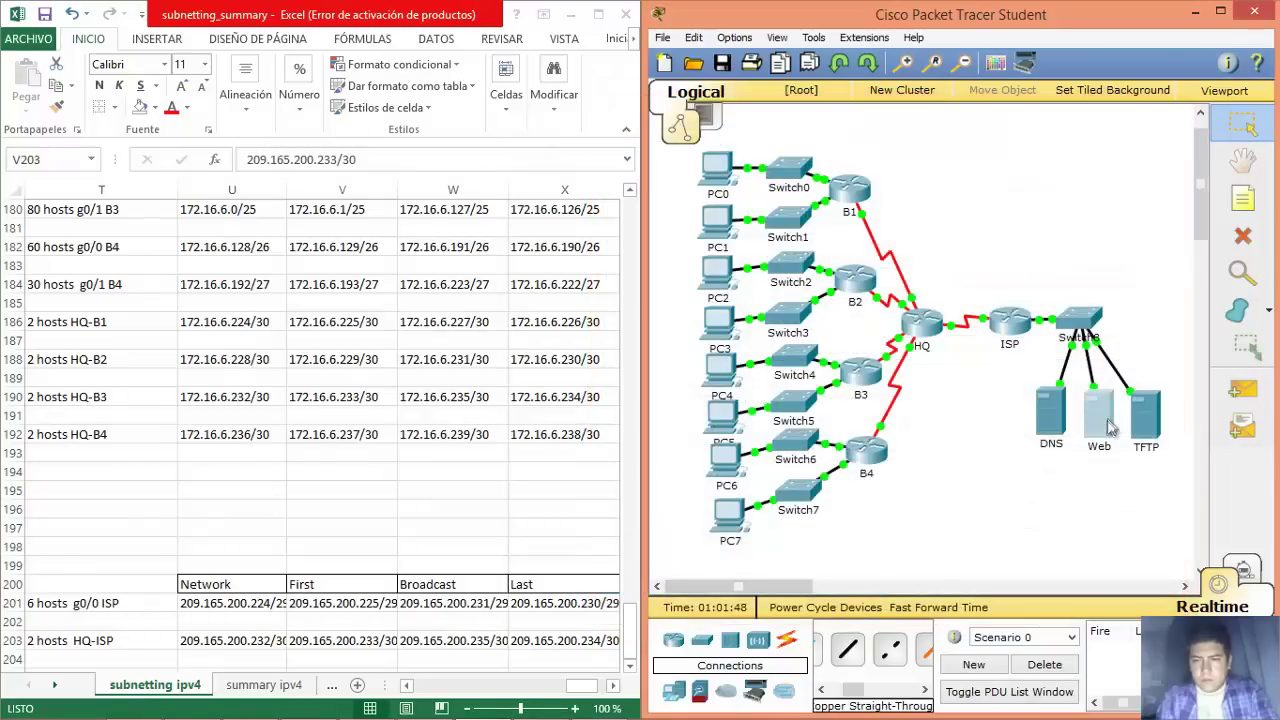
Reopen the Web server, check its DHCP and DHCPv6 services, and turn off its TFTP service.
{"action": "left_click", "coordinate": [1108, 426]}
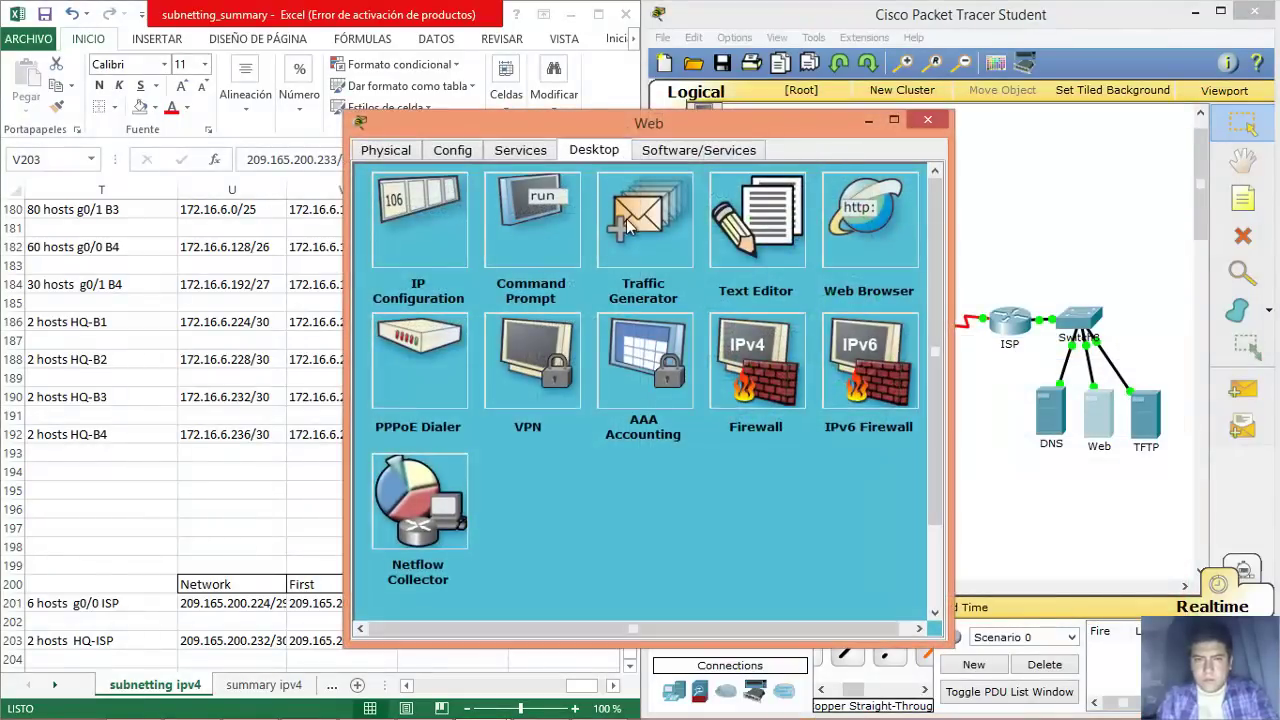
{"action": "left_click", "coordinate": [522, 150]}
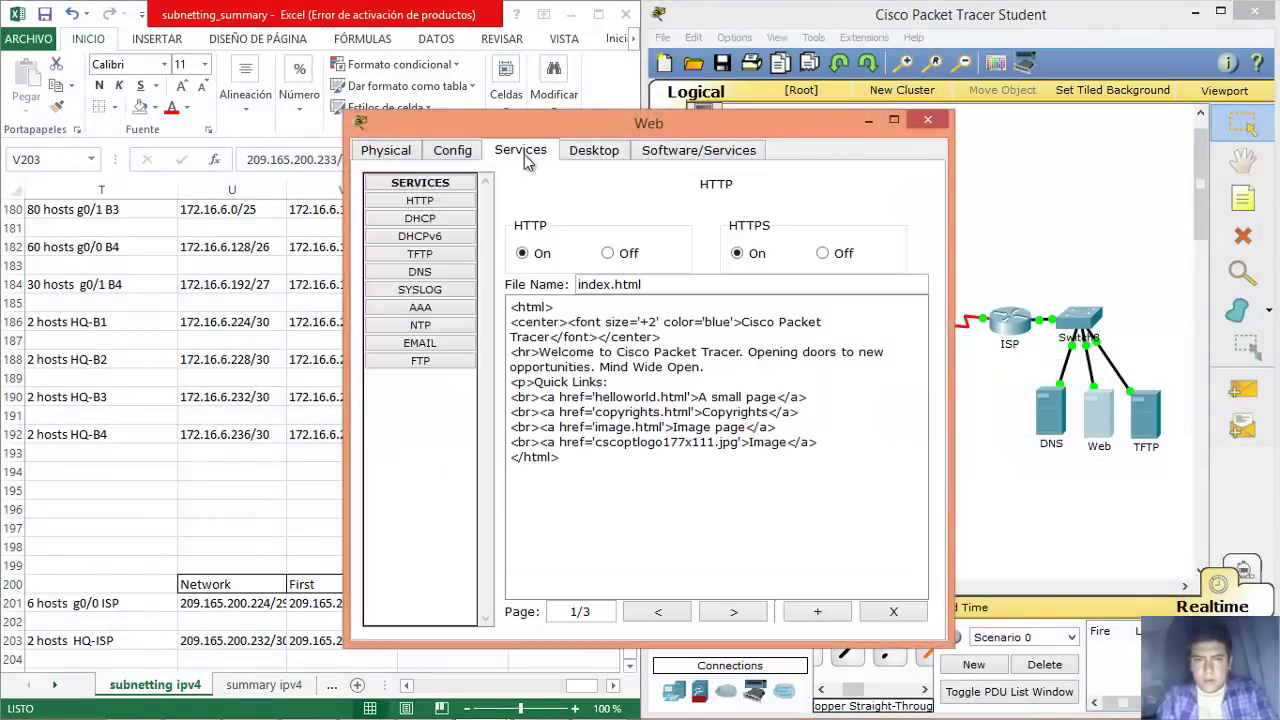
{"action": "left_click", "coordinate": [443, 217]}
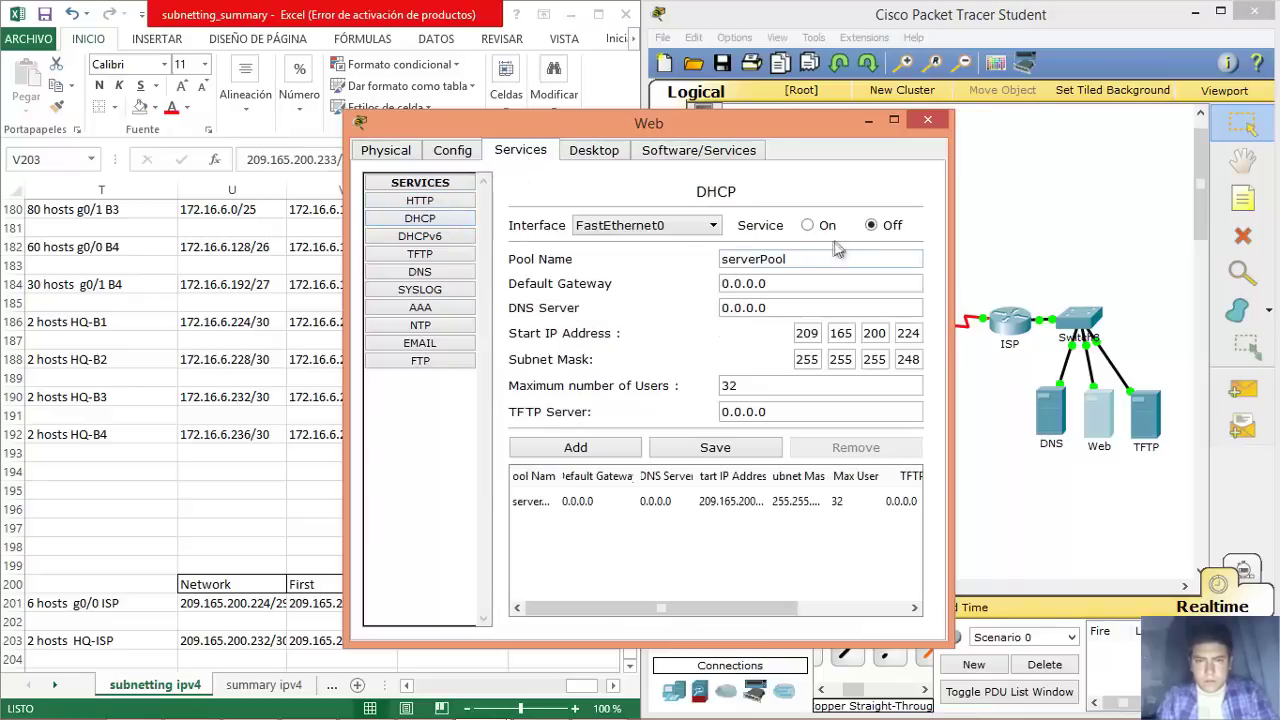
{"action": "left_click", "coordinate": [450, 243]}
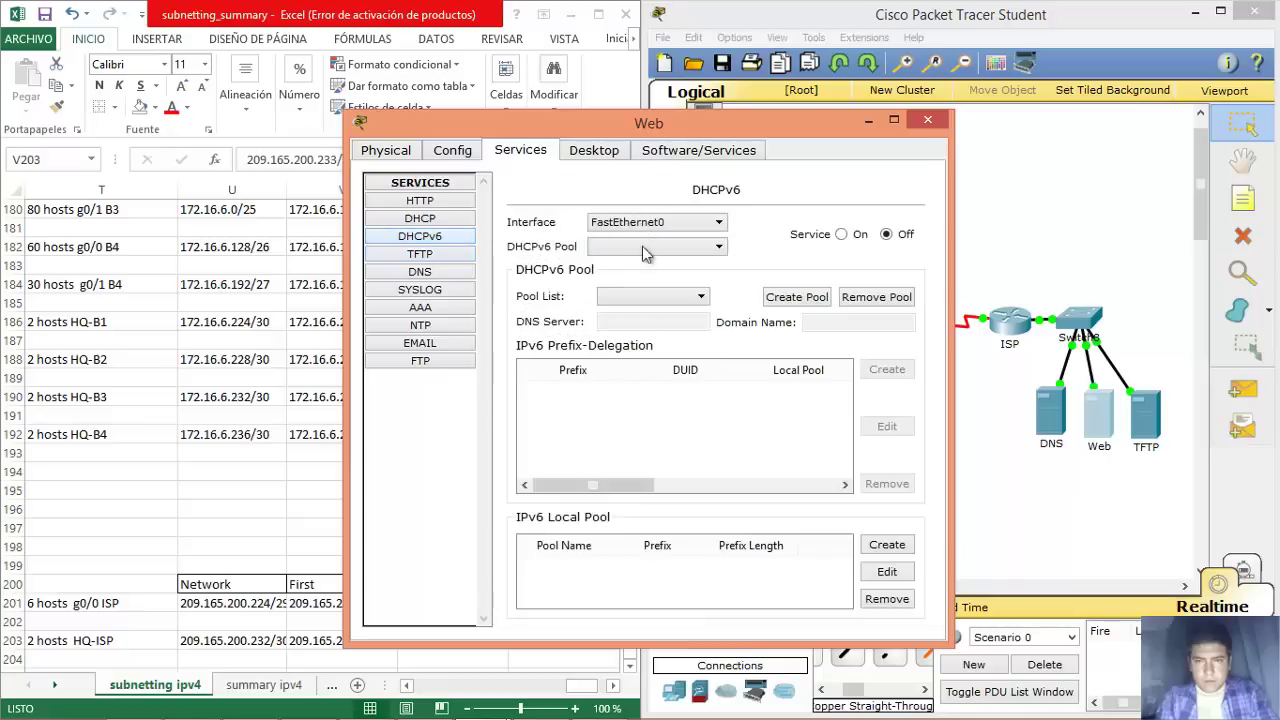
{"action": "left_click", "coordinate": [438, 257]}
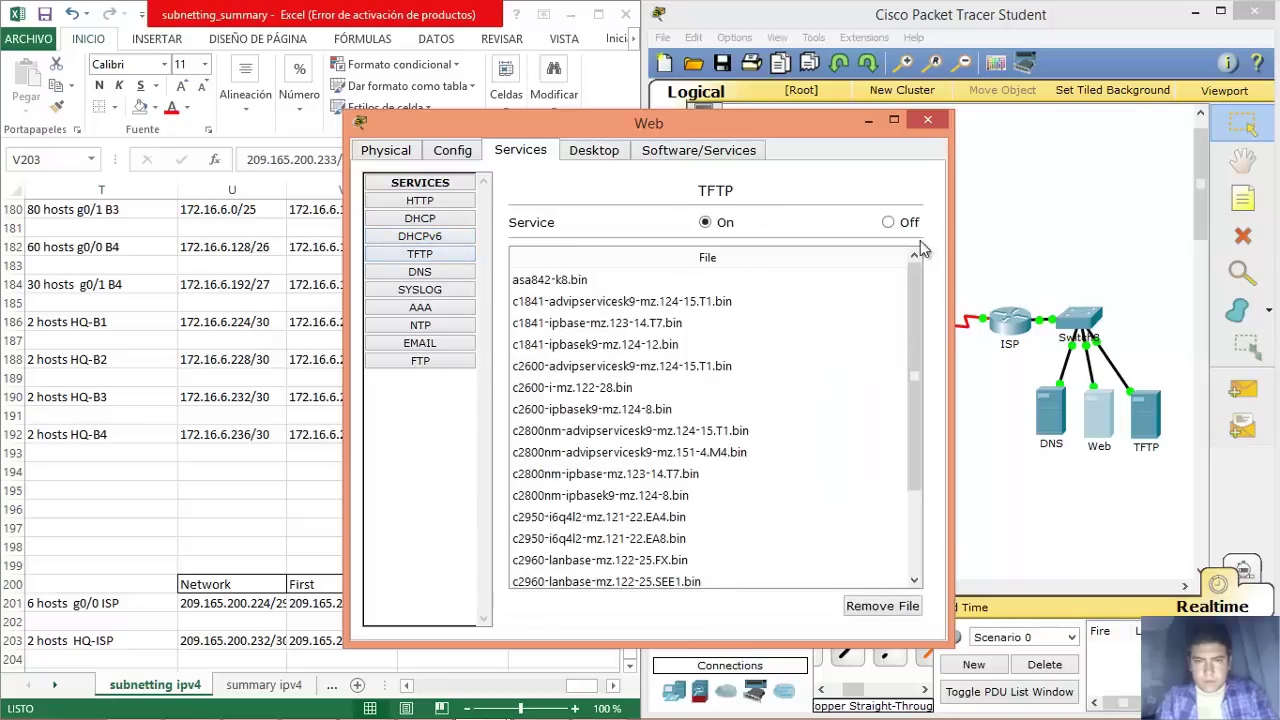
{"action": "left_click", "coordinate": [888, 223]}
Check the Web server's DNS service and turn off its Syslog service.
{"action": "left_click", "coordinate": [468, 270]}
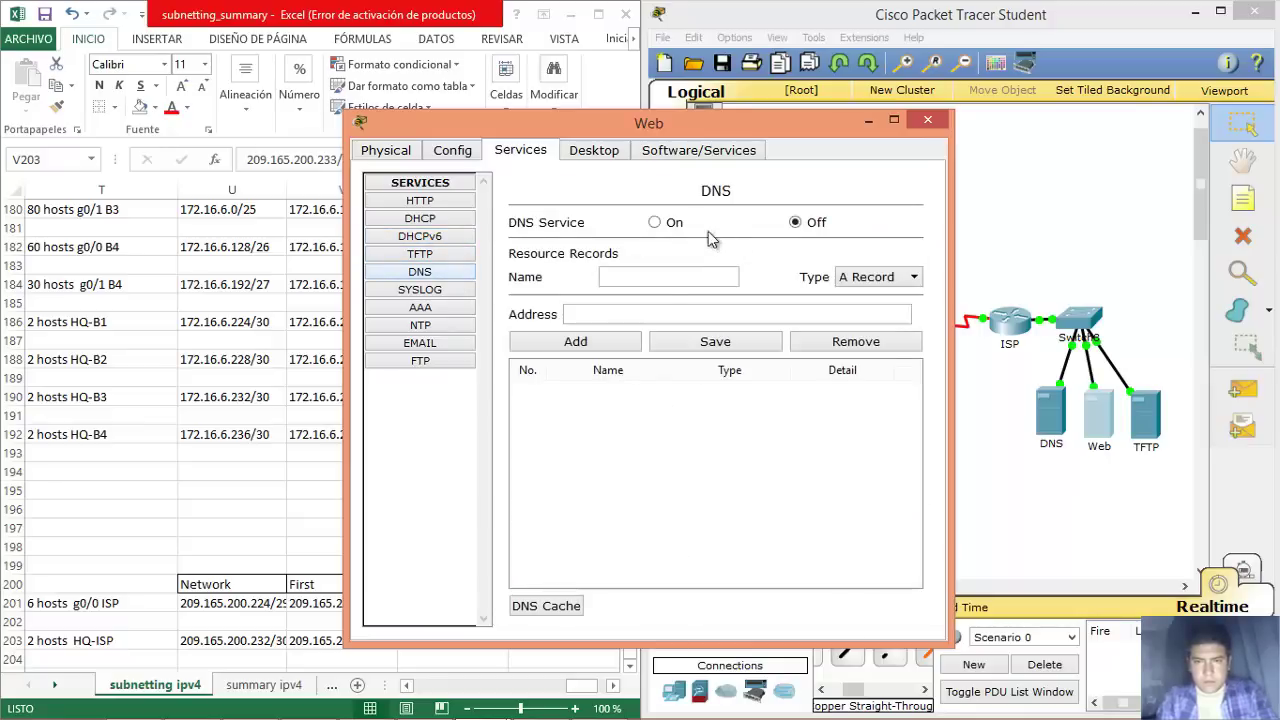
{"action": "left_click", "coordinate": [458, 291]}
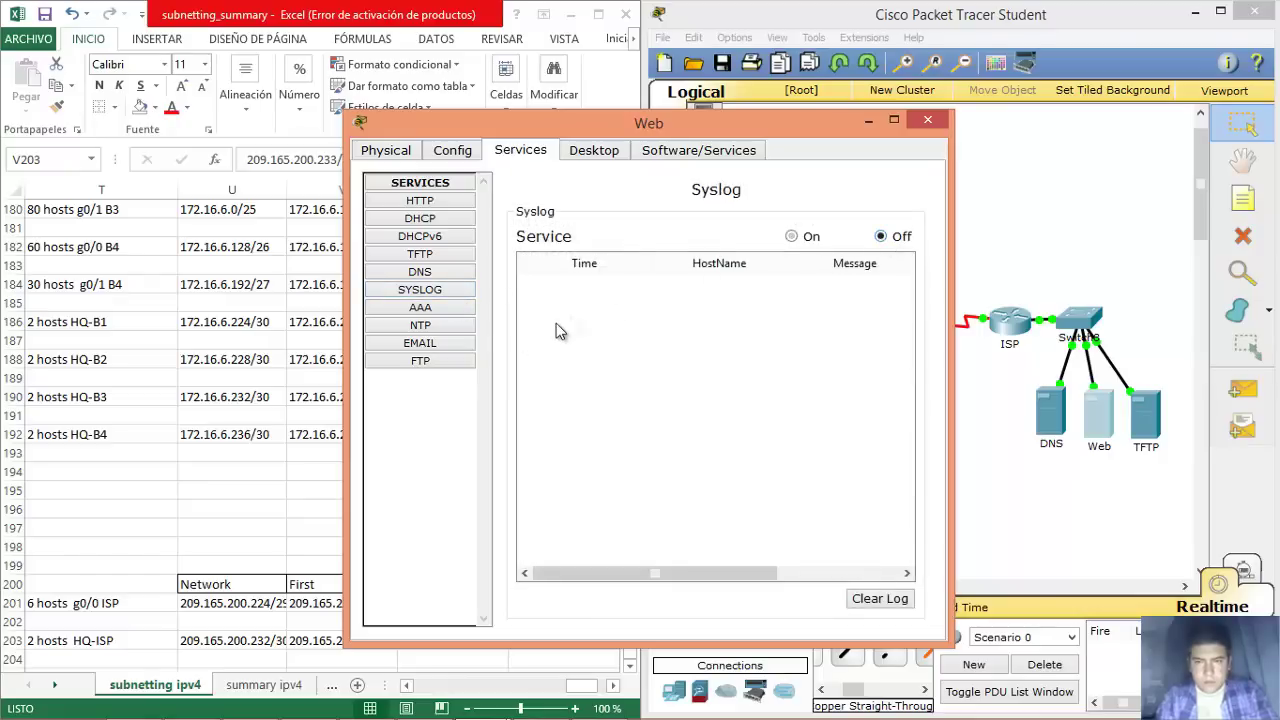
Check the Web server's AAA service and turn off its NTP service.
{"action": "left_click", "coordinate": [440, 307]}
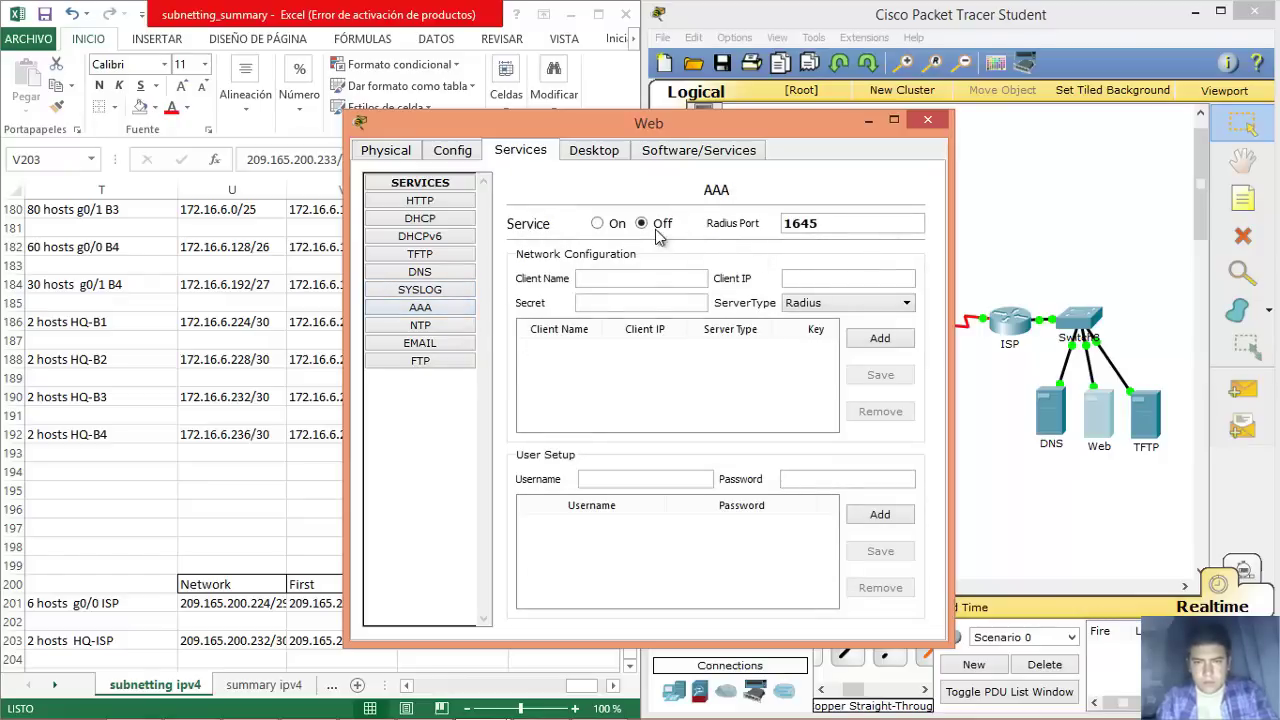
{"action": "left_click", "coordinate": [458, 325]}
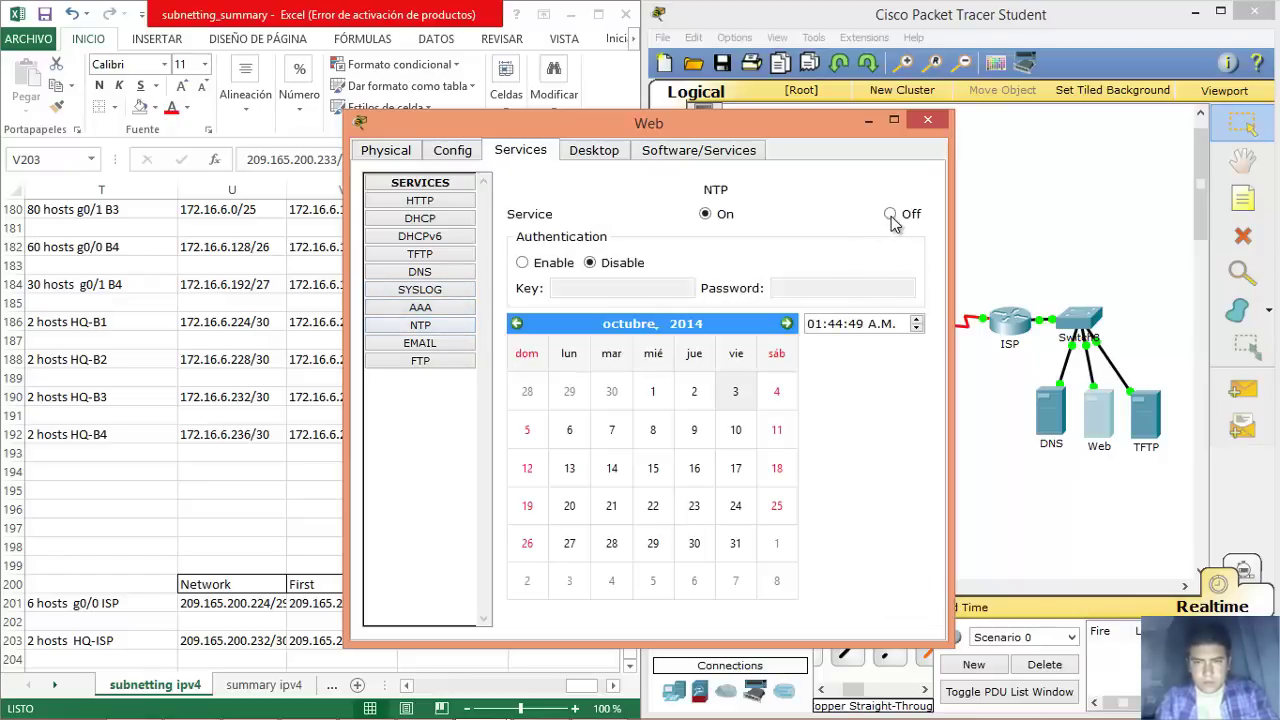
{"action": "left_click", "coordinate": [890, 214]}
Turn off the Web server's POP3, SMTP and FTP services, then close its window.
{"action": "left_click", "coordinate": [462, 343]}
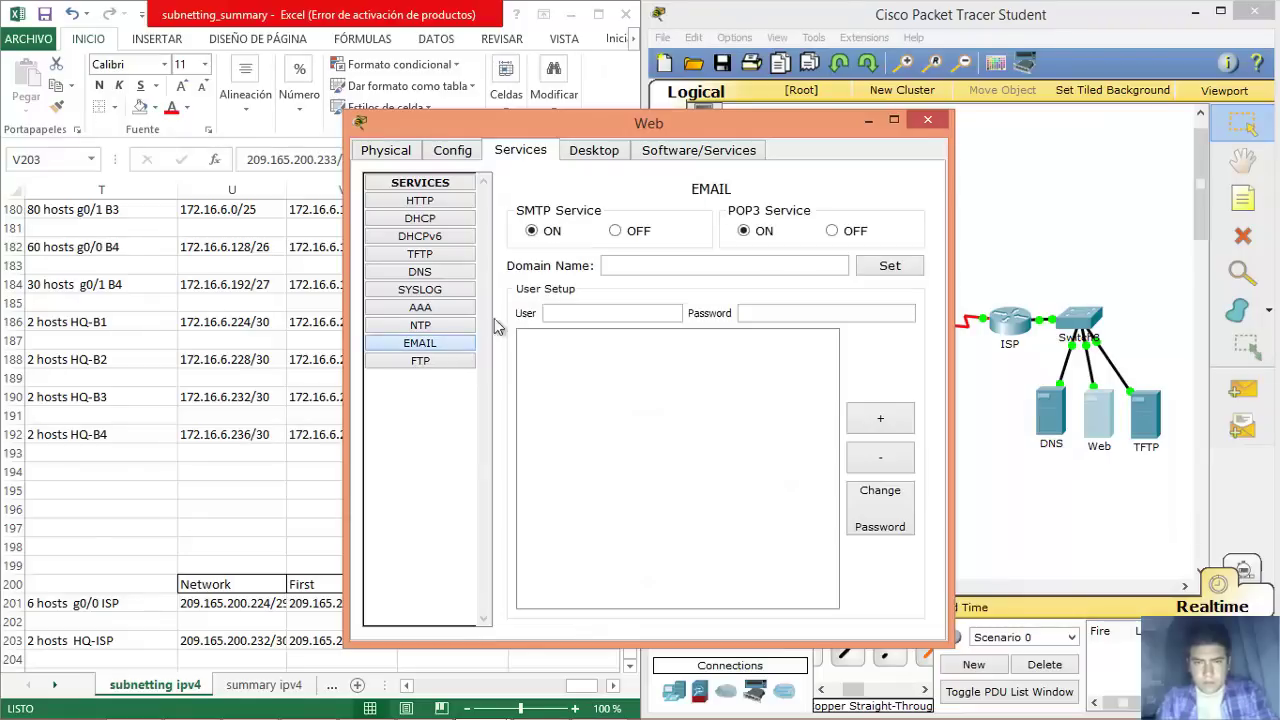
{"action": "left_click", "coordinate": [832, 231]}
{"action": "left_click", "coordinate": [614, 231]}
{"action": "left_click", "coordinate": [455, 364]}
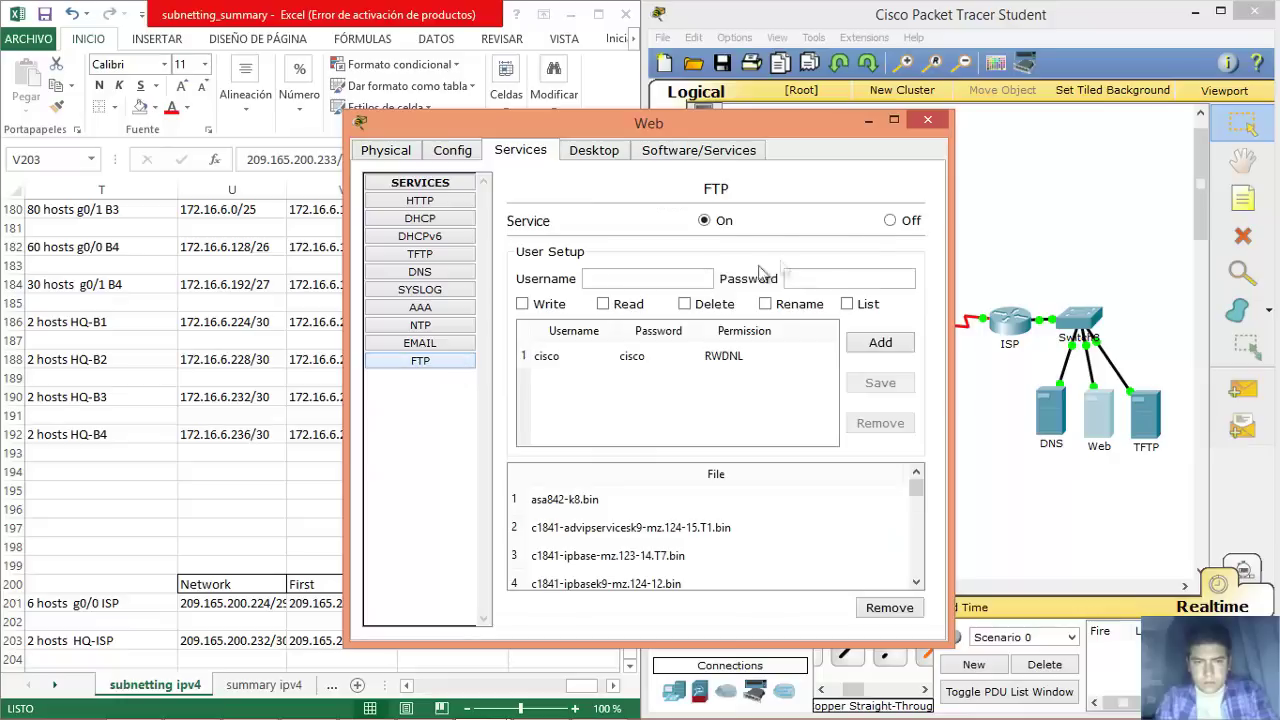
{"action": "left_click", "coordinate": [891, 221]}
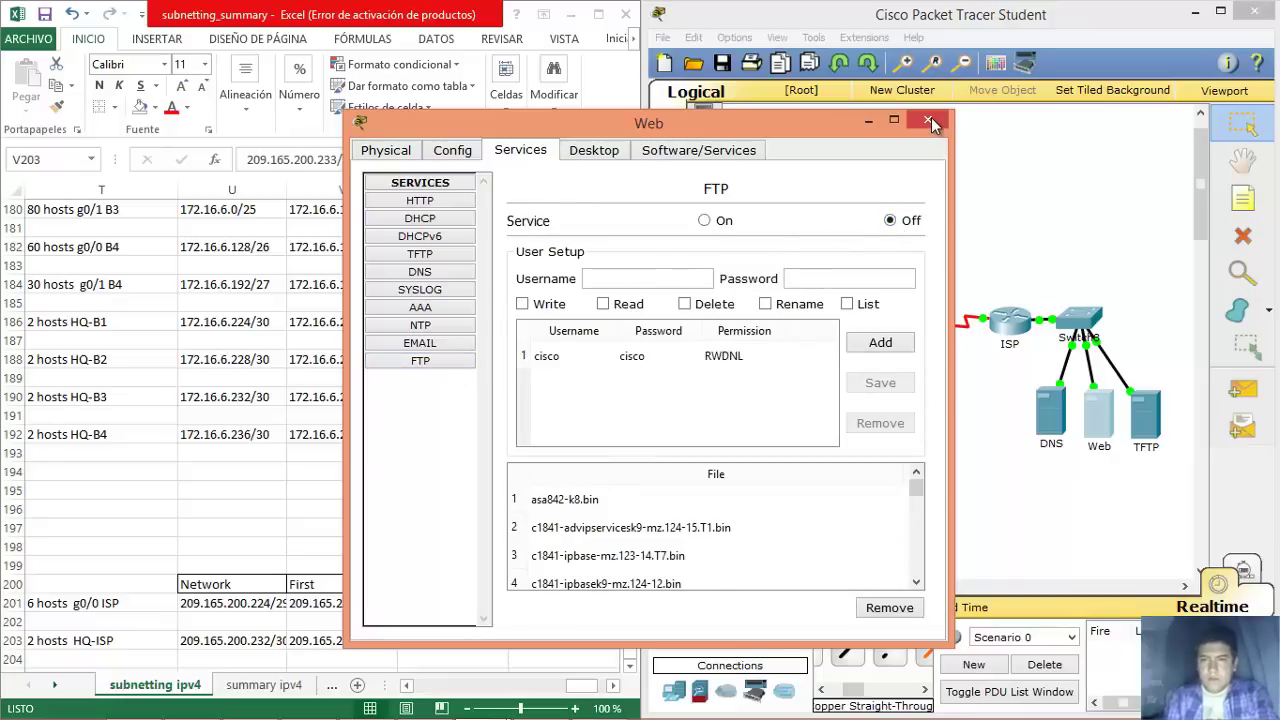
{"action": "left_click", "coordinate": [929, 119]}
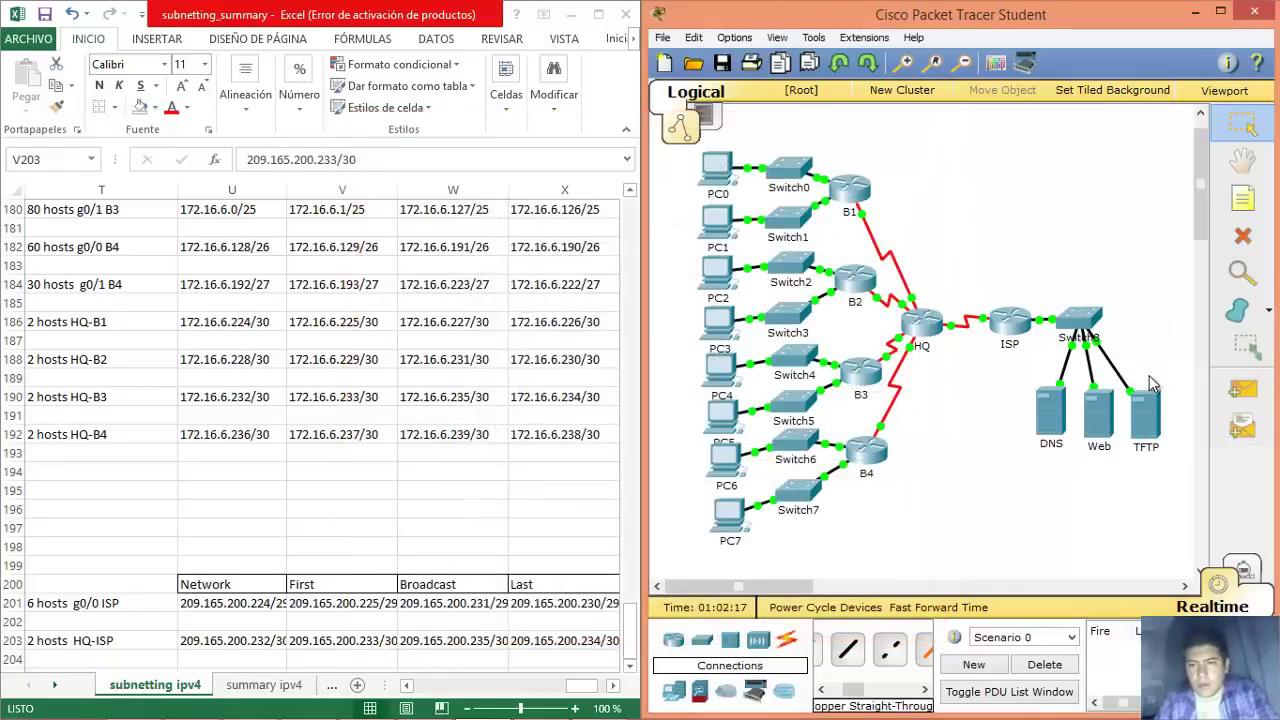
Set the TFTP server's static IP address to 209.165.200.228 with subnet mask 255.255.255.248.
{"action": "left_click", "coordinate": [1148, 408]}
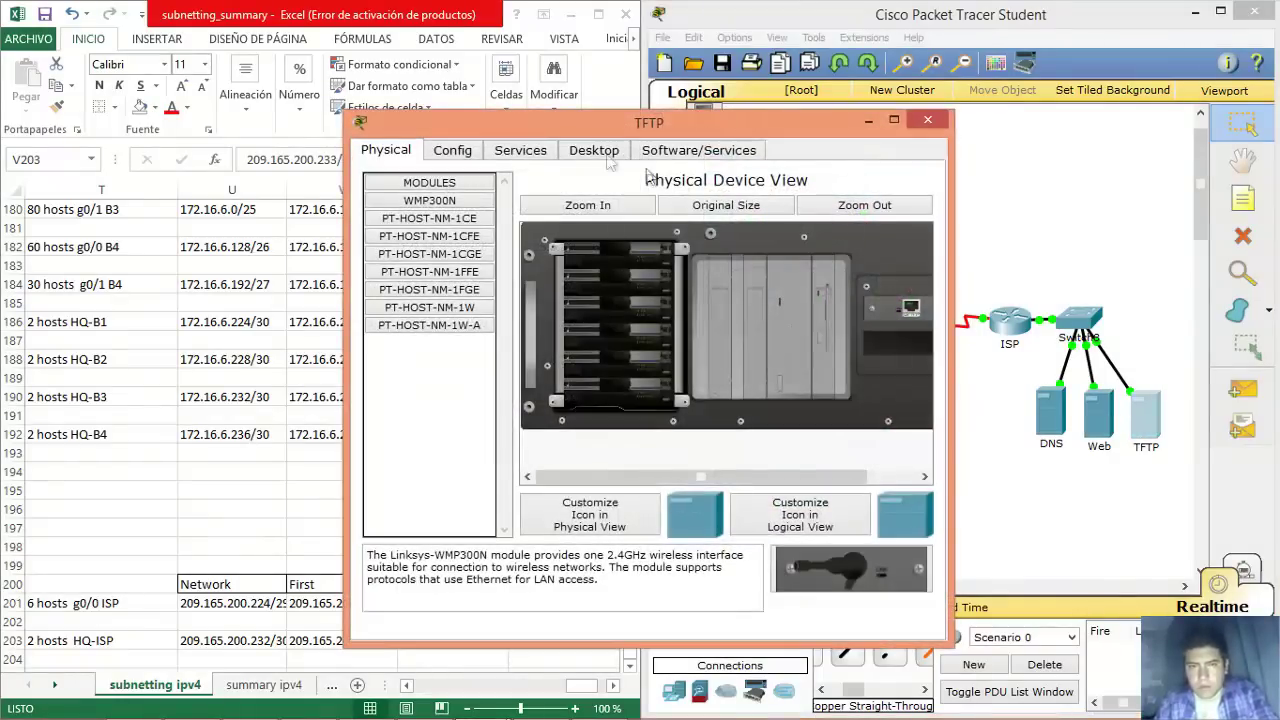
{"action": "left_click", "coordinate": [597, 150]}
{"action": "left_click", "coordinate": [402, 252]}
{"action": "left_click", "coordinate": [612, 299]}
{"action": "type", "text": "209.165.200.228"}
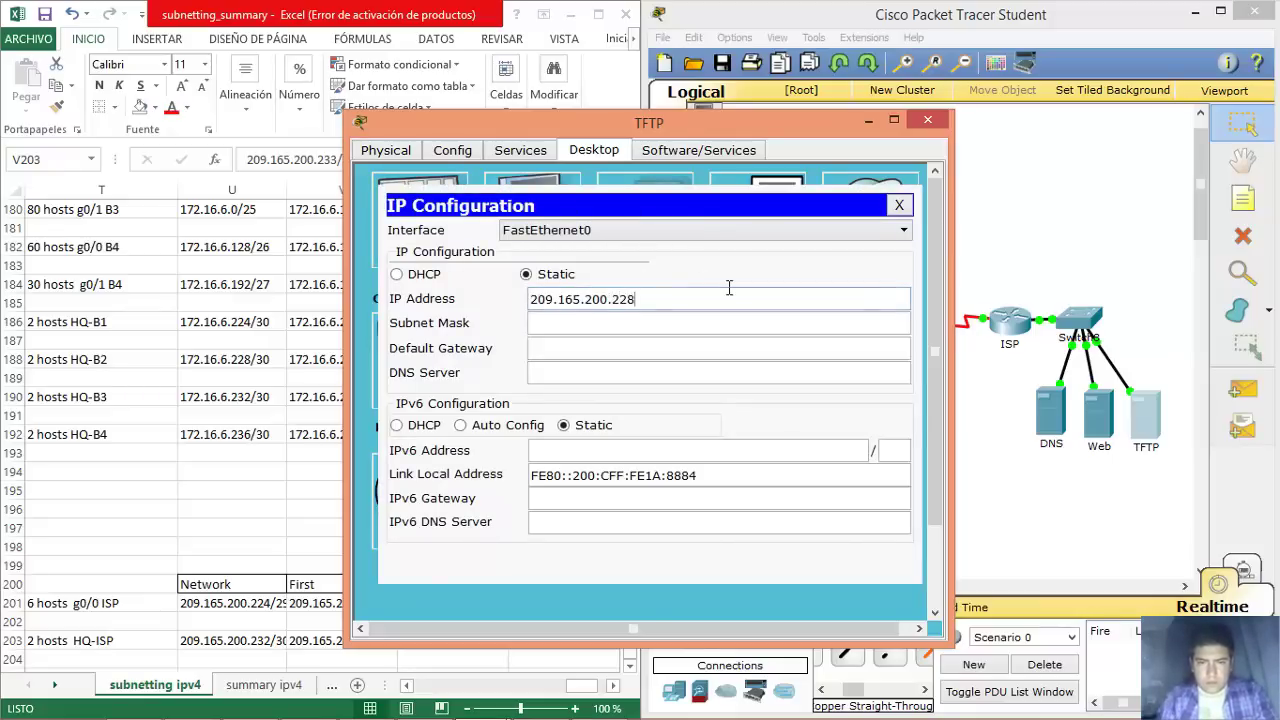
{"action": "key", "text": "Tab"}
{"action": "key", "text": "Right"}
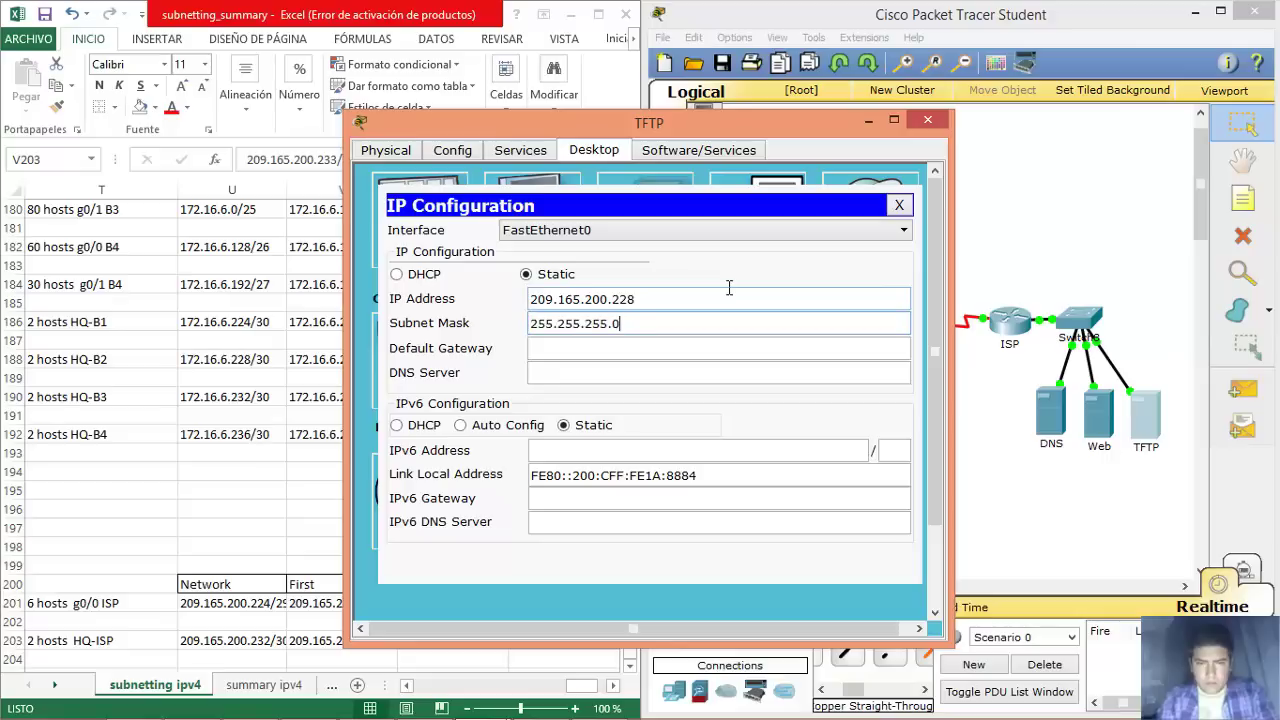
{"action": "key", "text": "Tab"}
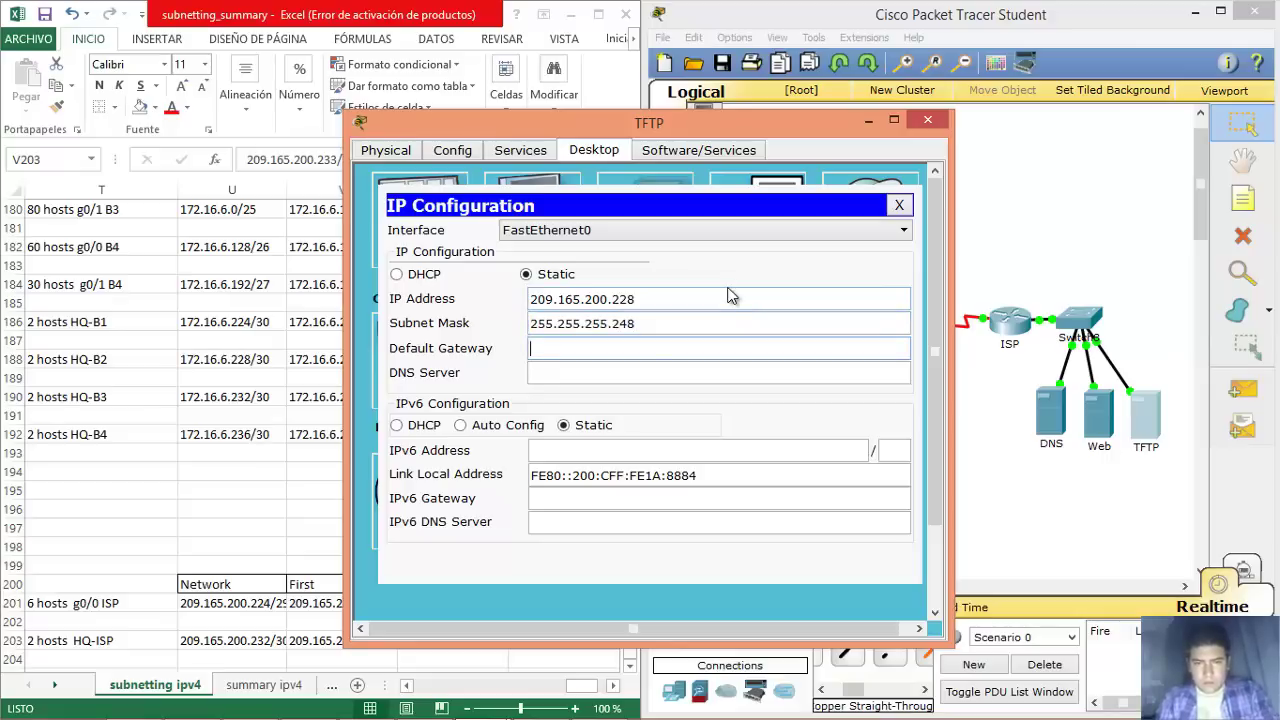
Set the TFTP server's default gateway to 209.165.200.225 and its DNS server to 209.165.200.226, then close the IP configuration.
{"action": "type", "text": "209.165.200.225"}
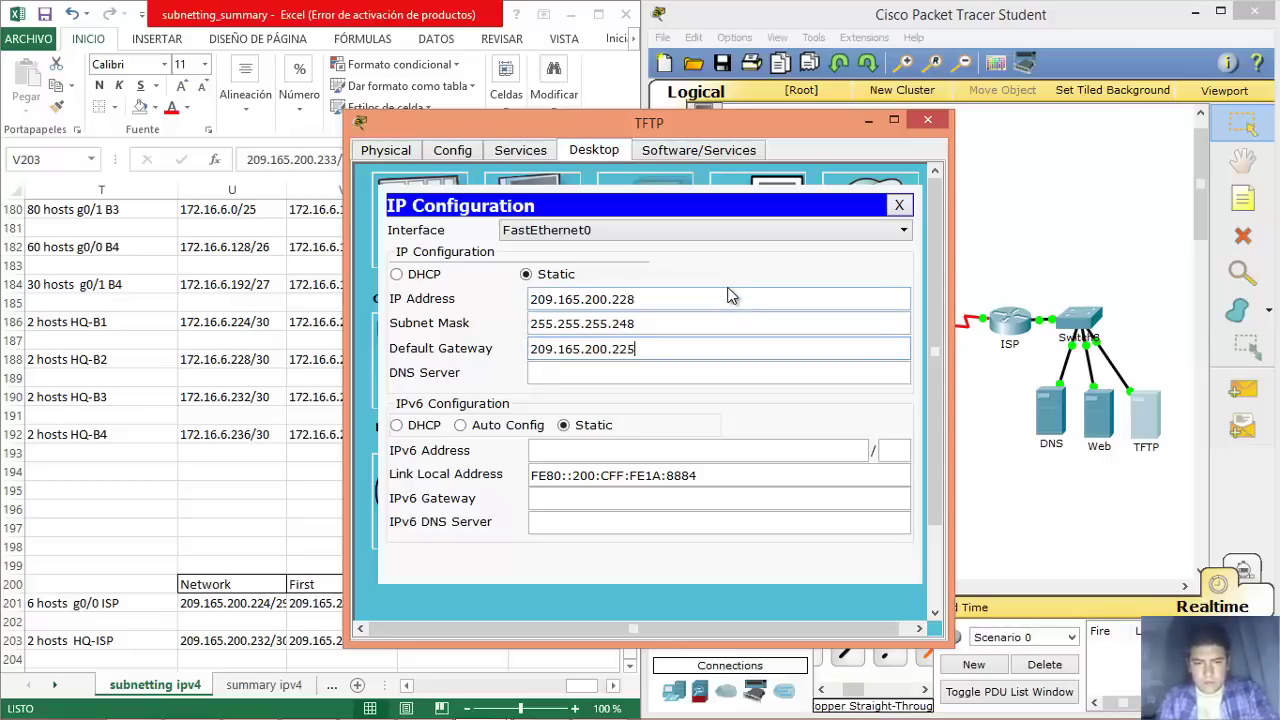
{"action": "key", "text": "Tab"}
{"action": "type", "text": "209.165.200."}
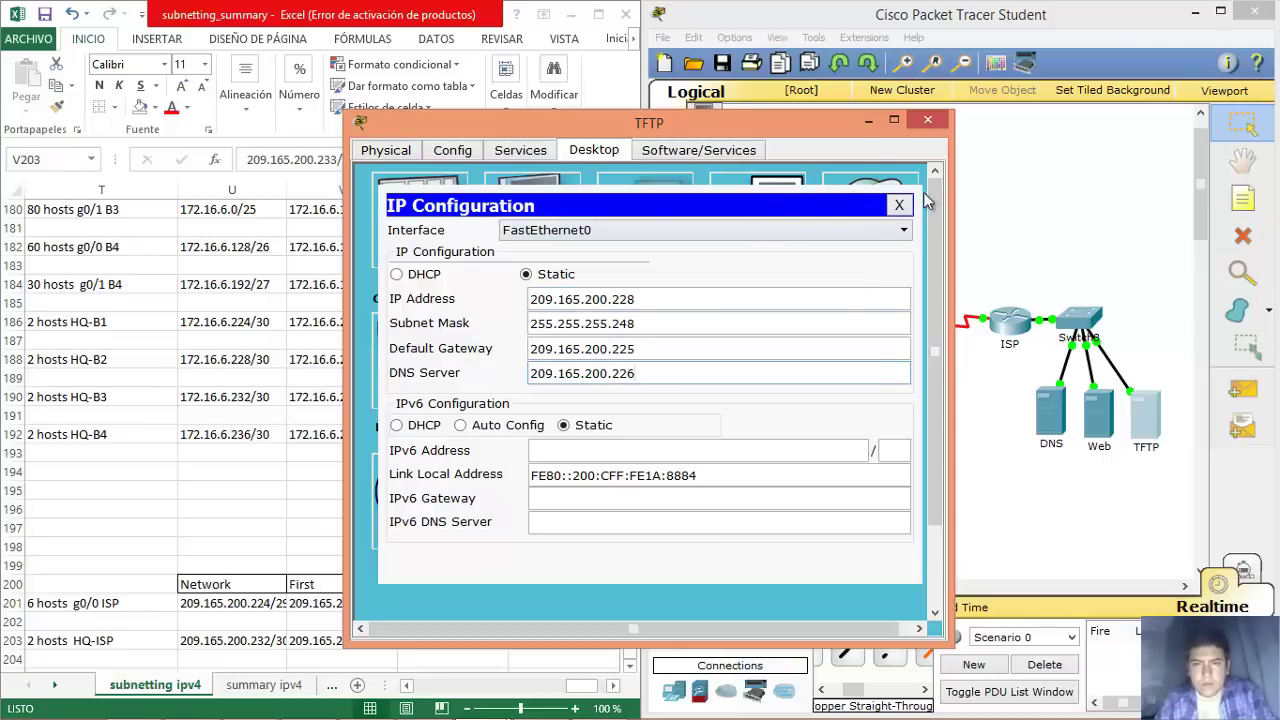
{"action": "left_click", "coordinate": [900, 205]}
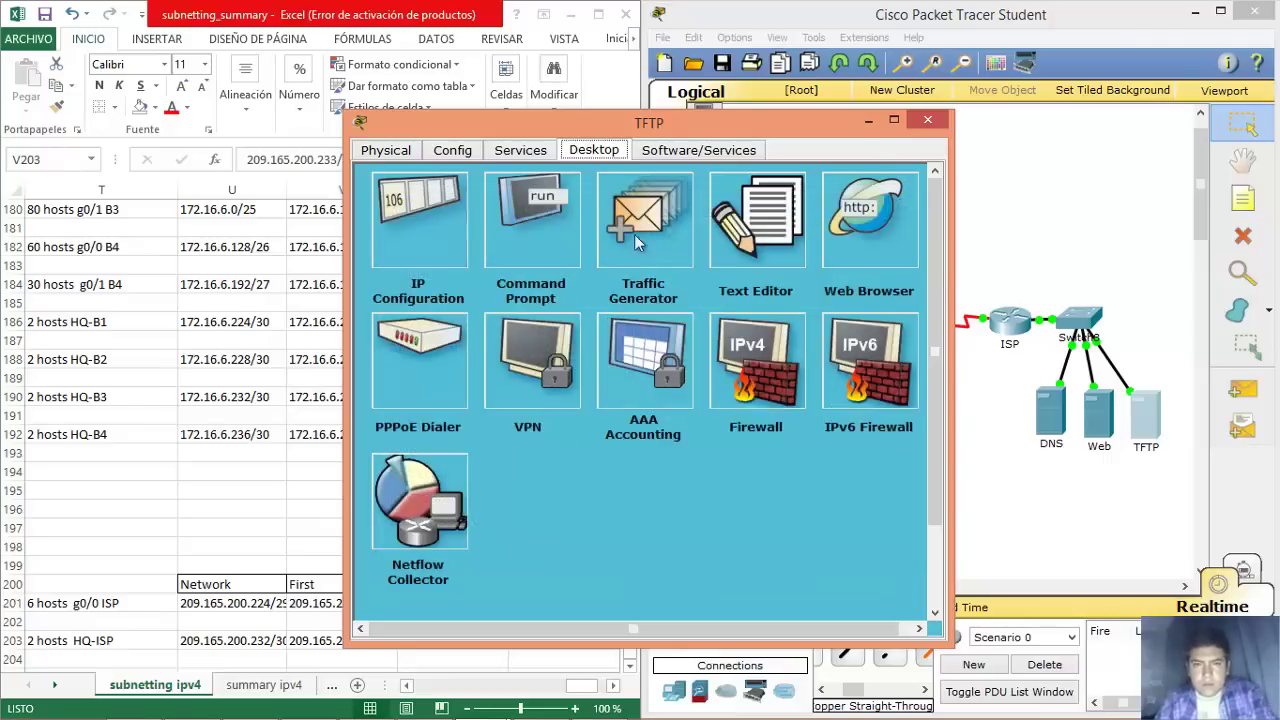
Turn off both the HTTP and HTTPS services on the TFTP server.
{"action": "left_click", "coordinate": [507, 151]}
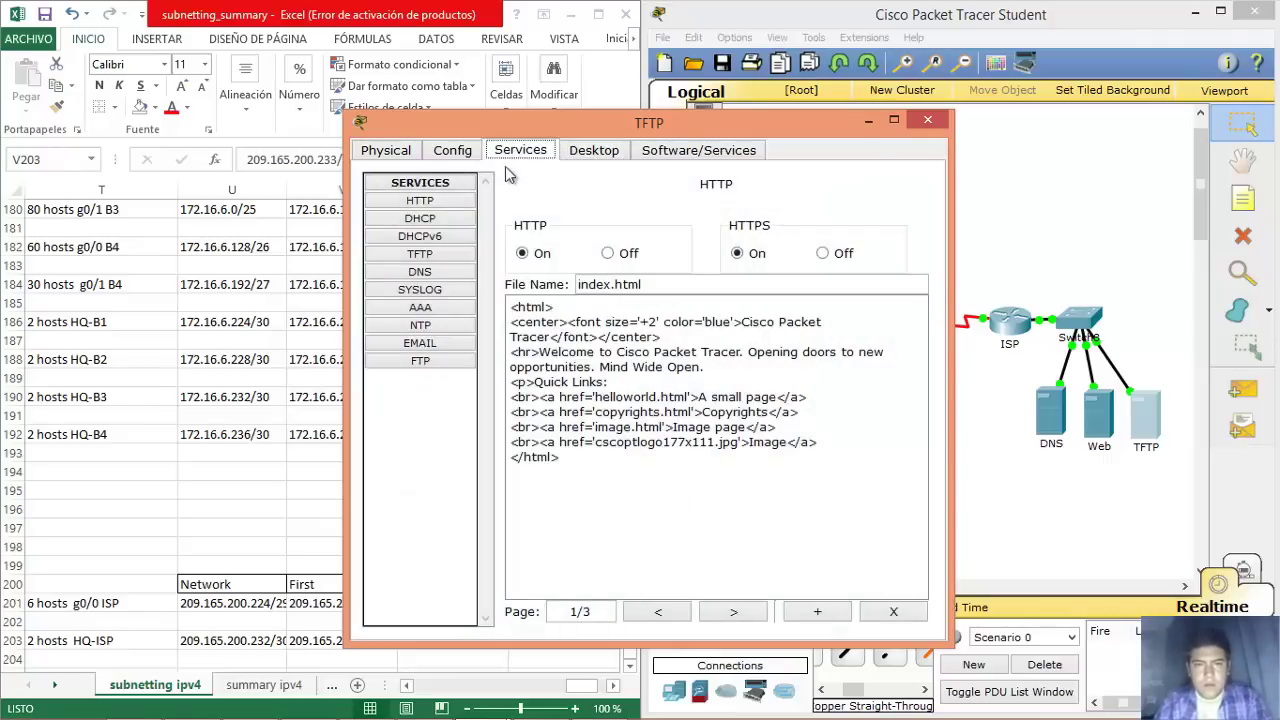
{"action": "left_click", "coordinate": [609, 254]}
{"action": "left_click", "coordinate": [823, 254]}
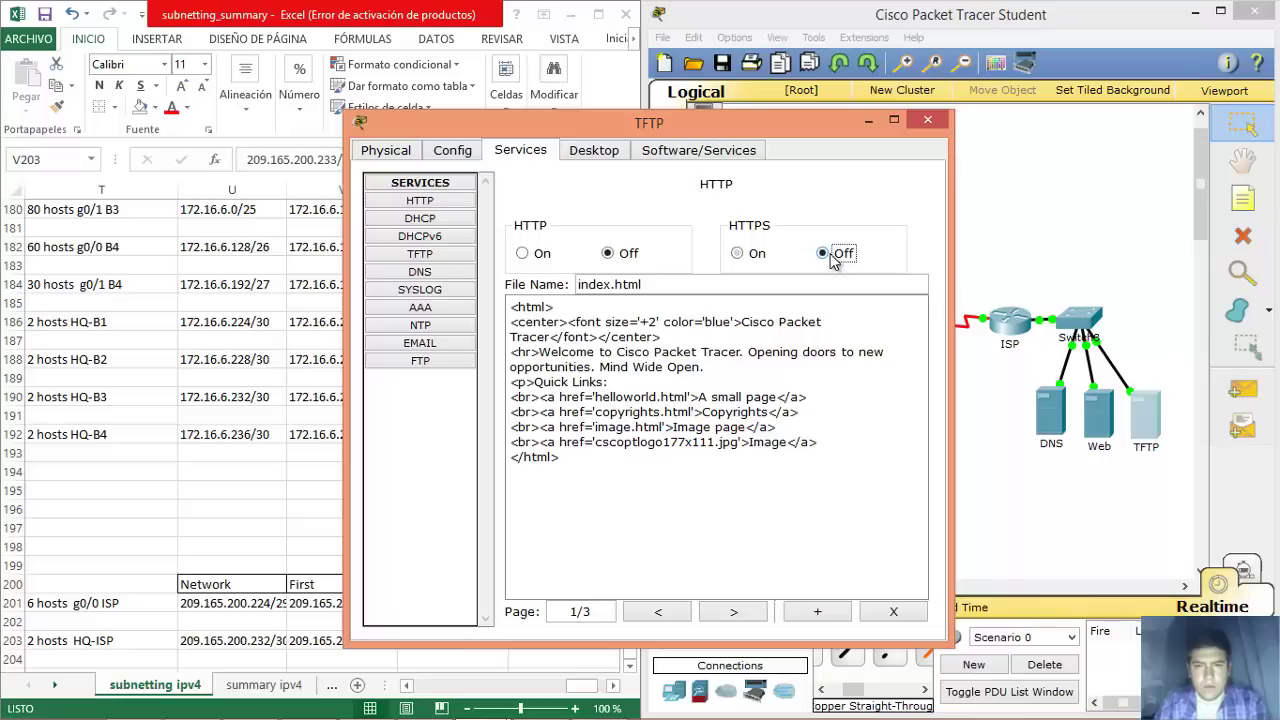
Check the TFTP server's DHCPv6, TFTP and DNS services, and turn off its Syslog service.
{"action": "left_click", "coordinate": [449, 238]}
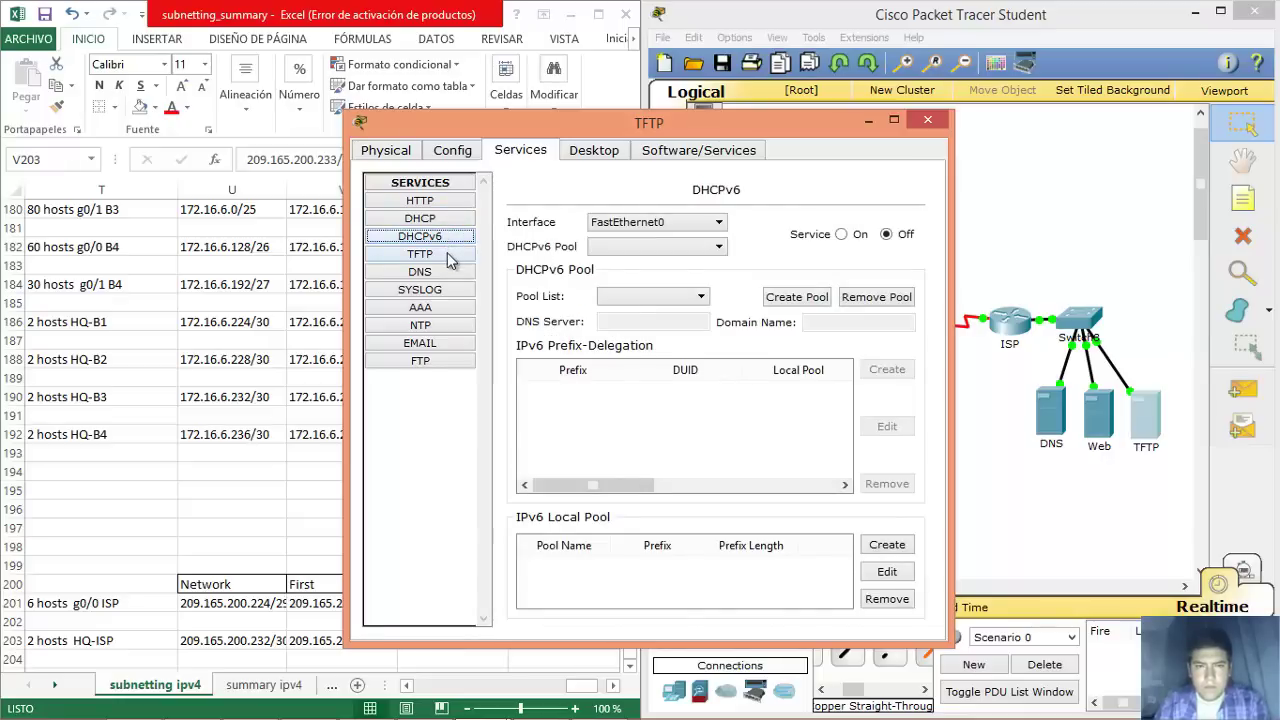
{"action": "left_click", "coordinate": [449, 257]}
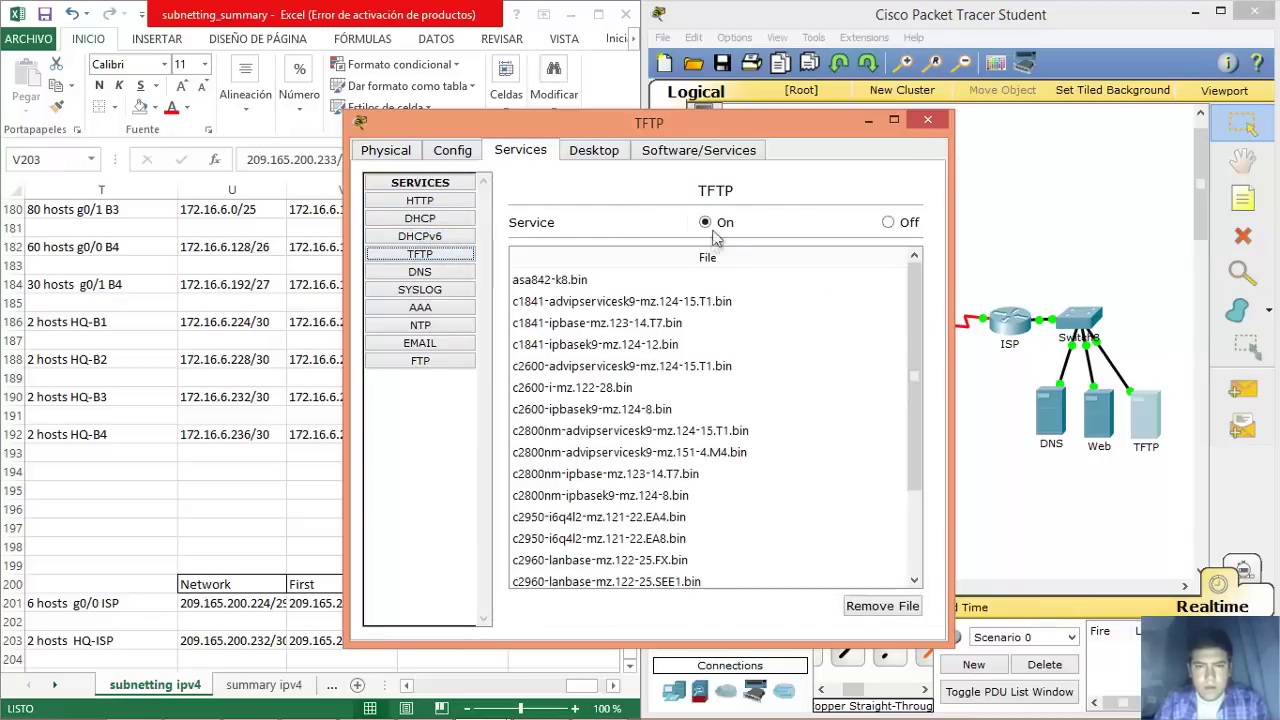
{"action": "left_click", "coordinate": [432, 275]}
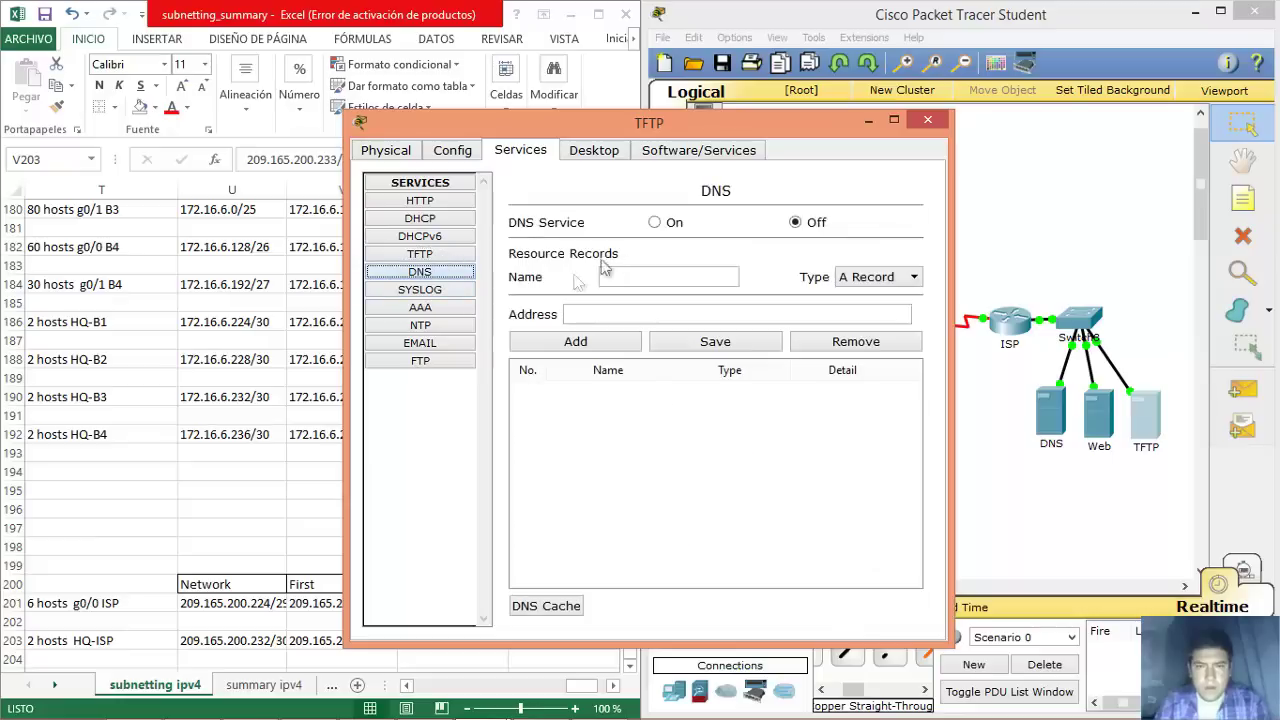
{"action": "left_click", "coordinate": [470, 291]}
{"action": "left_click", "coordinate": [880, 237]}
Check the TFTP server's AAA service and turn off its NTP service.
{"action": "left_click", "coordinate": [438, 312]}
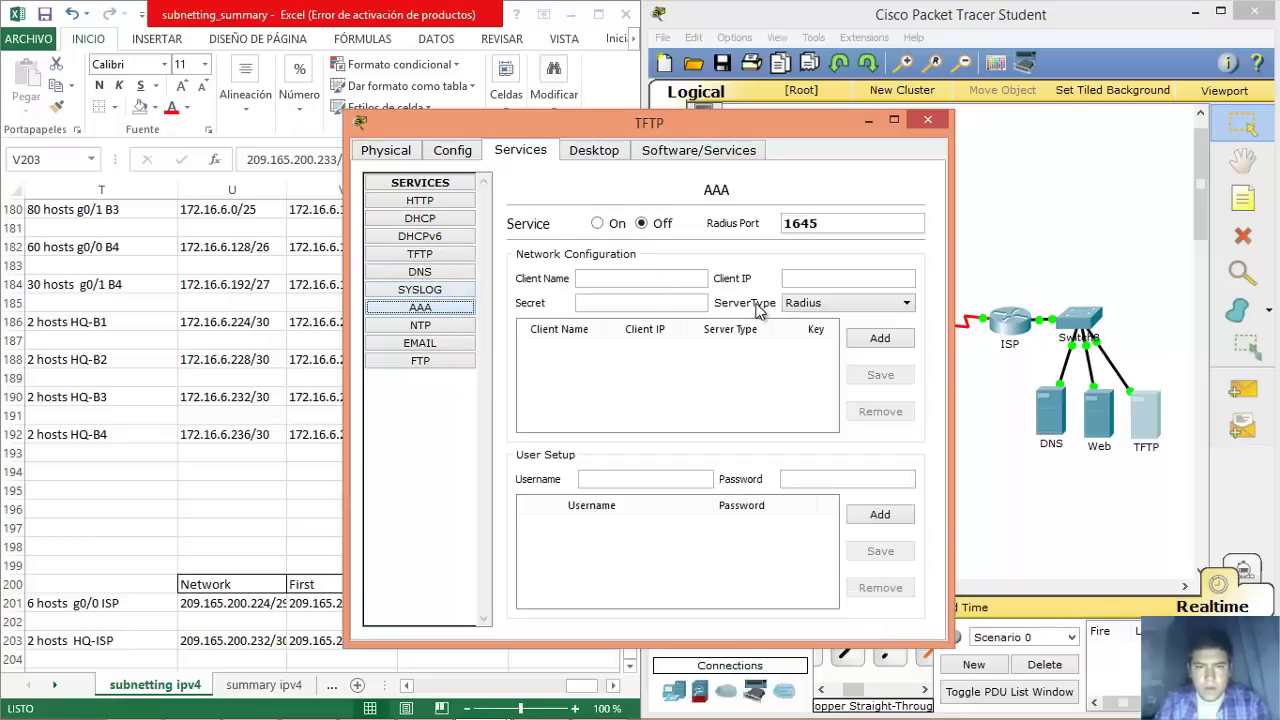
{"action": "left_click", "coordinate": [463, 329]}
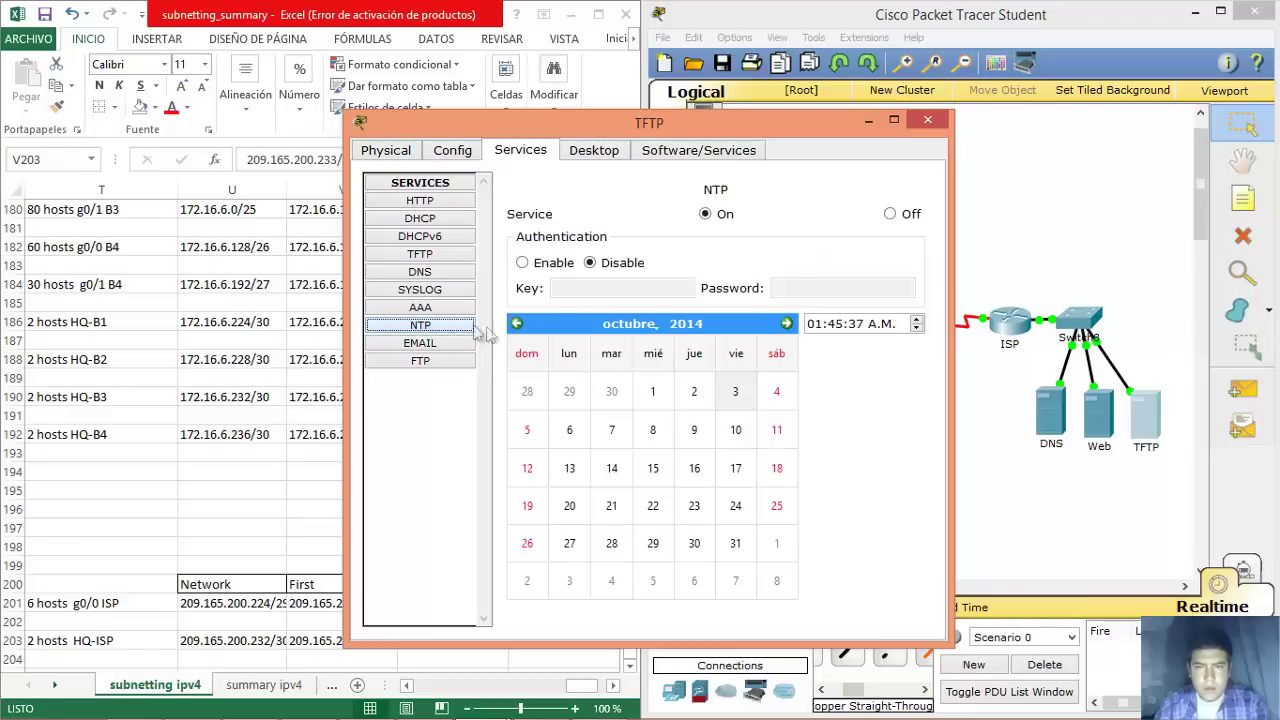
{"action": "left_click", "coordinate": [890, 215]}
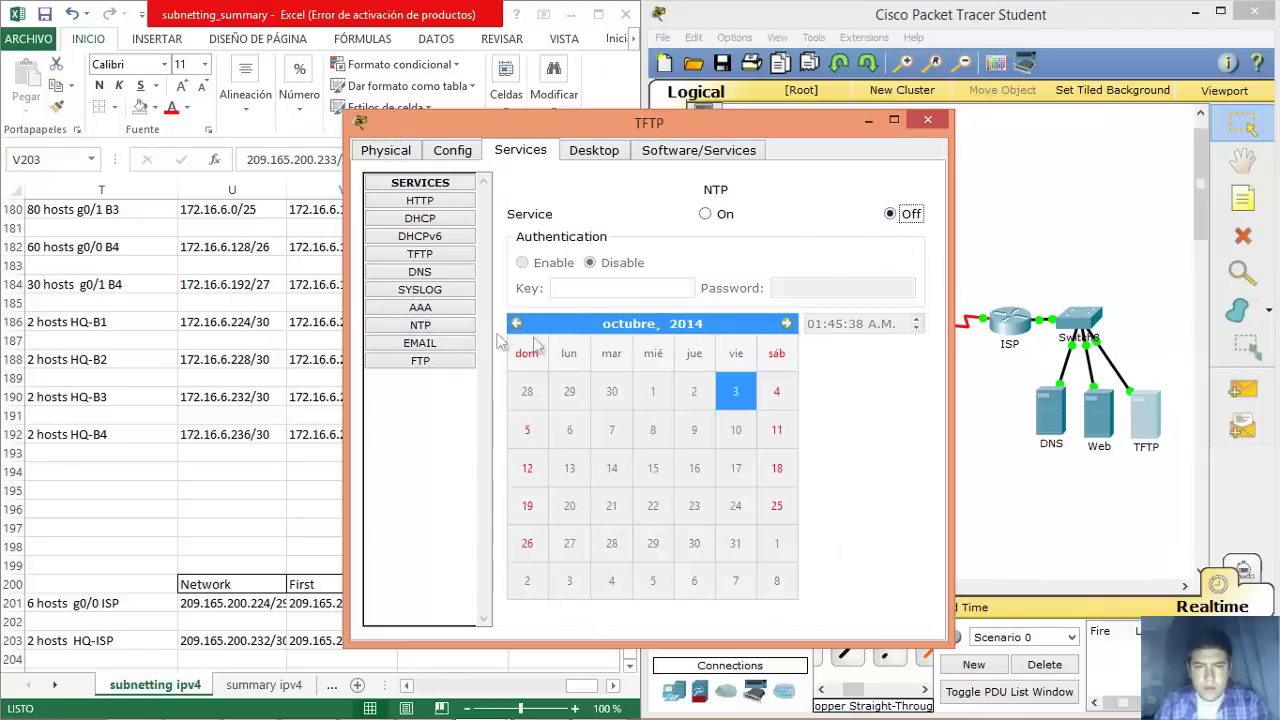
Turn off the TFTP server's POP3, SMTP and FTP services, then close its window.
{"action": "left_click", "coordinate": [441, 343]}
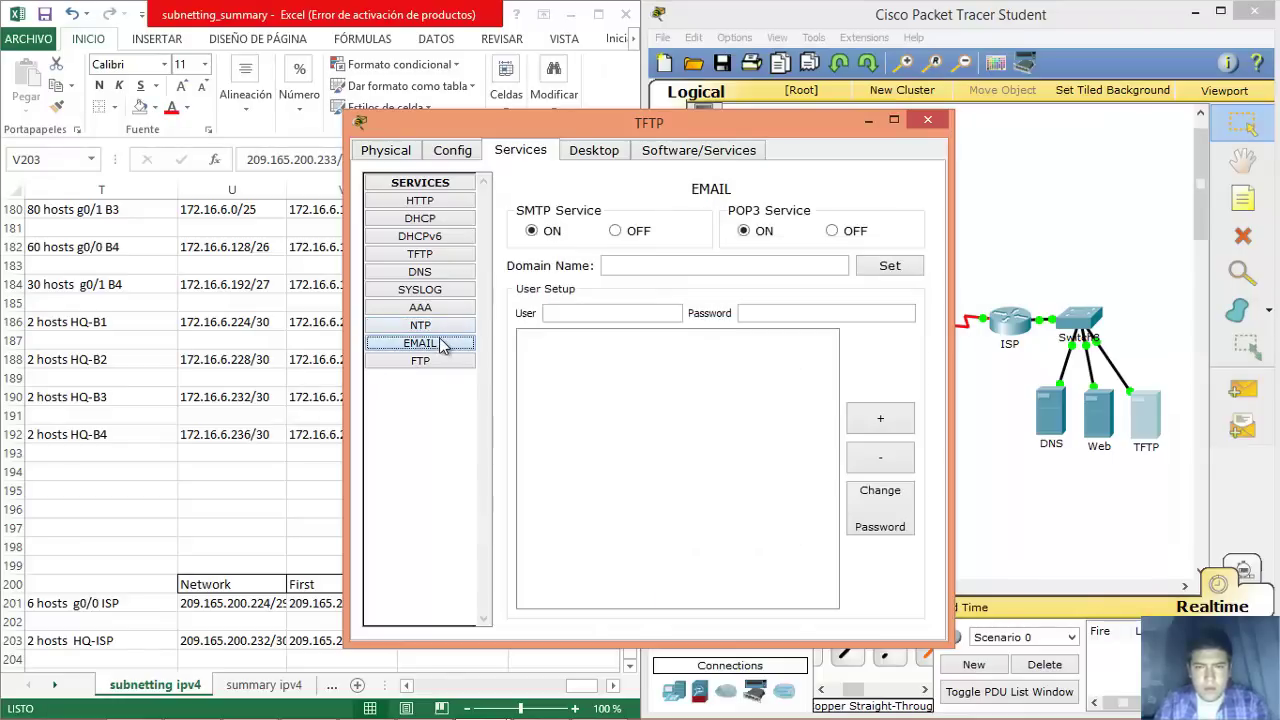
{"action": "left_click", "coordinate": [833, 231]}
{"action": "left_click", "coordinate": [614, 231]}
{"action": "left_click", "coordinate": [450, 362]}
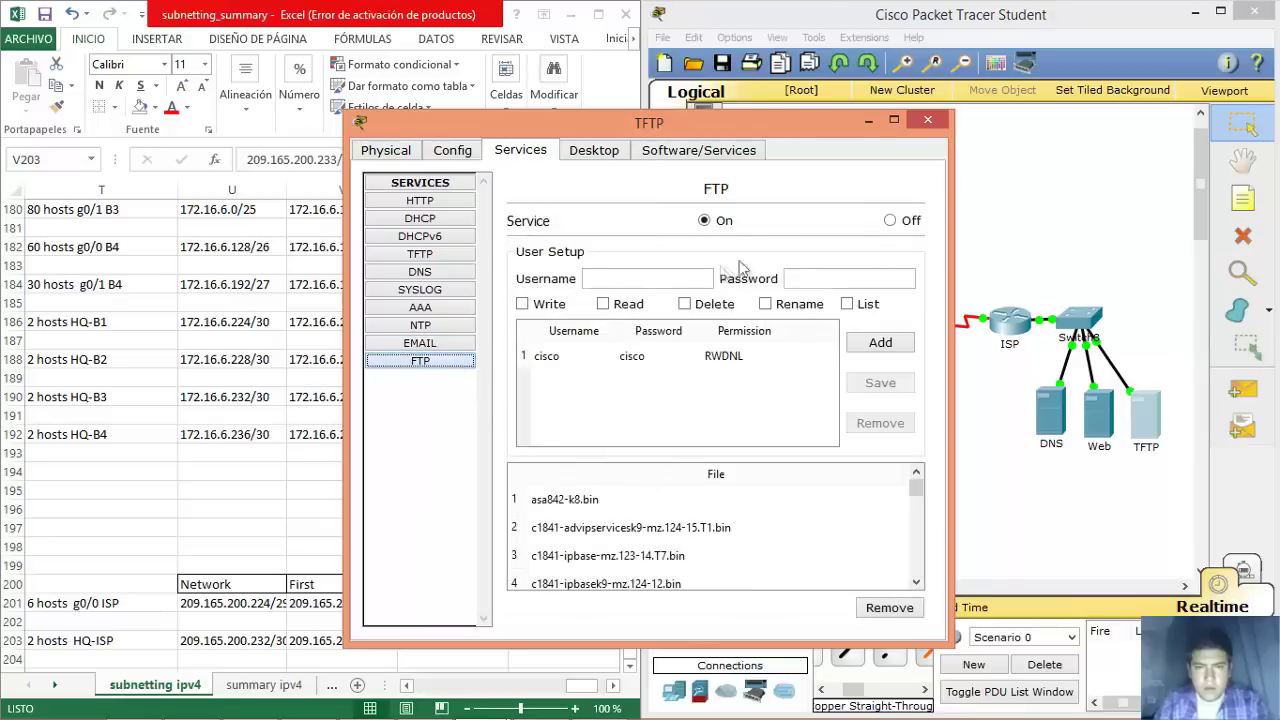
{"action": "left_click", "coordinate": [890, 221]}
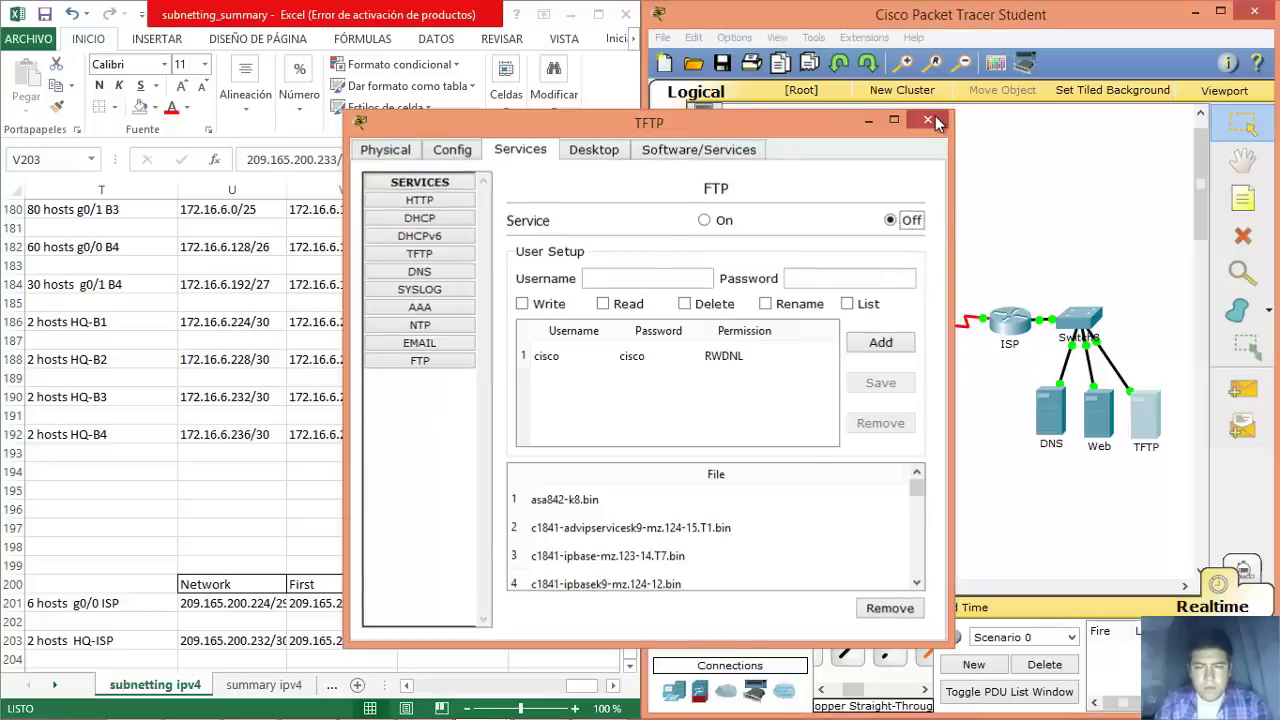
{"action": "left_click", "coordinate": [933, 118]}
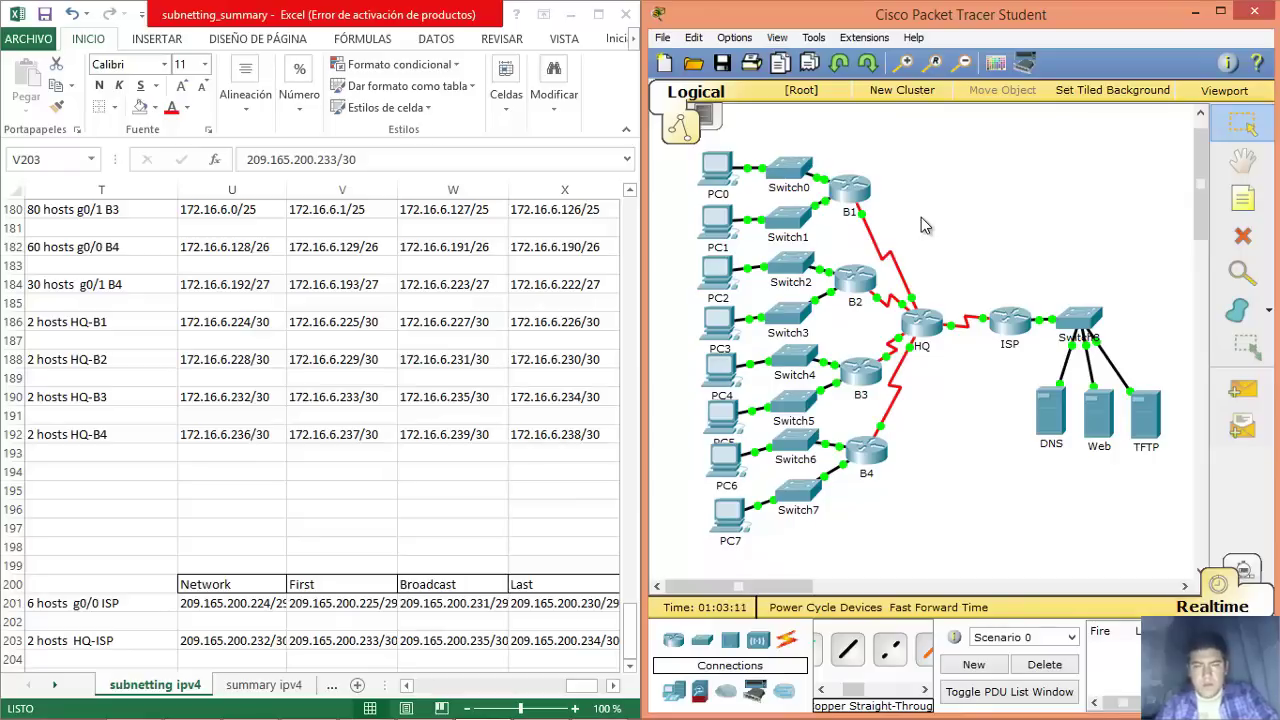
Show the B1 to B4 subnets in the spreadsheet and open PC0's IP configuration in a window beside them.
{"action": "mouse_move", "coordinate": [424, 703]}
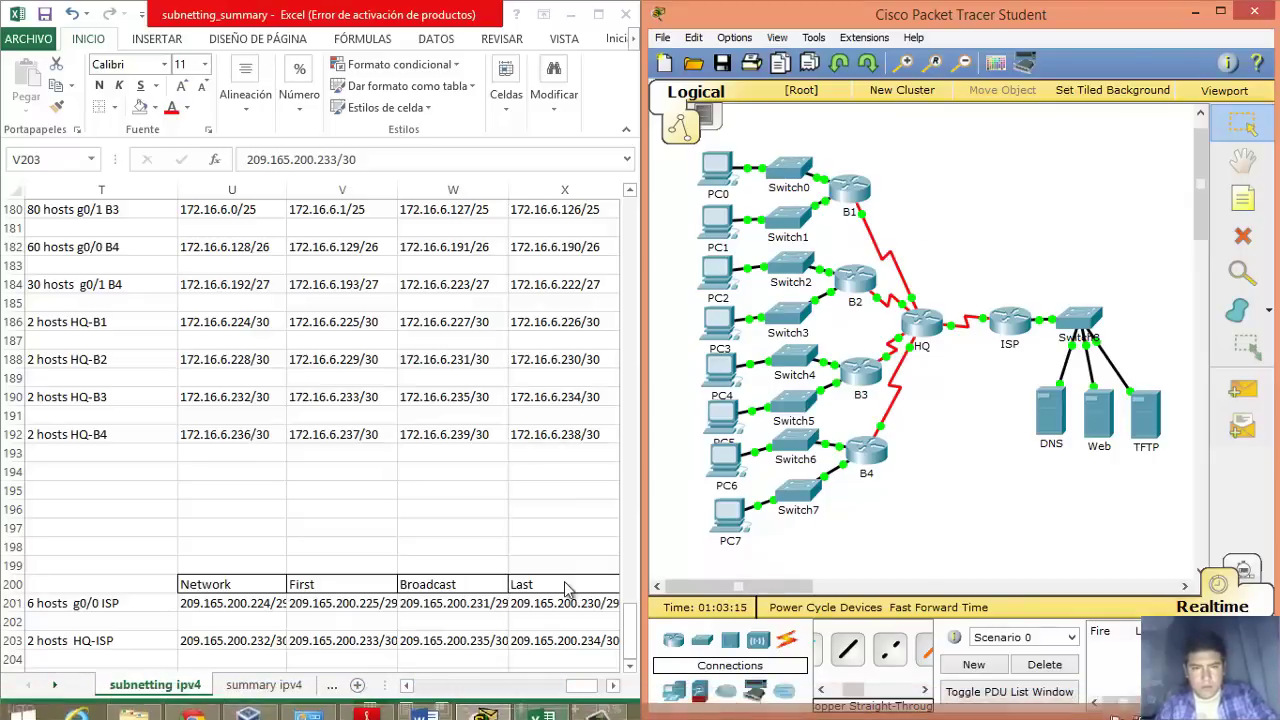
{"action": "left_click_drag", "start_coordinate": [632, 645], "coordinate": [632, 595]}
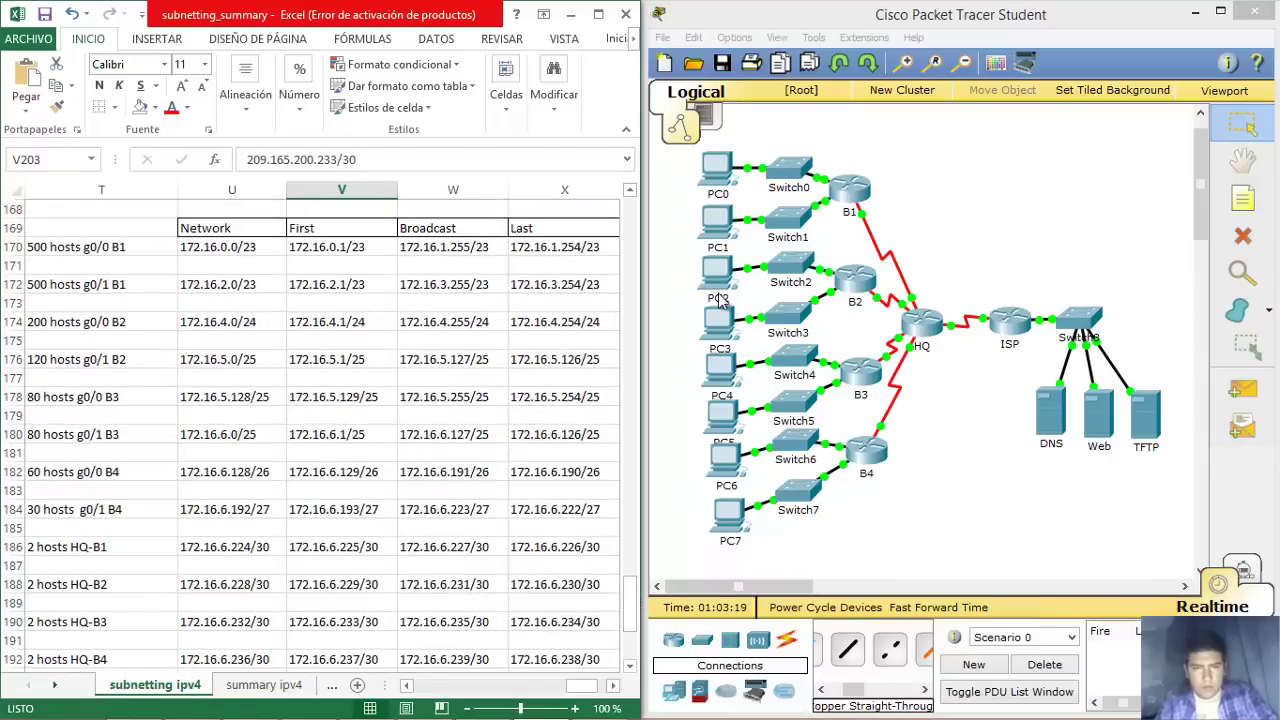
{"action": "left_click", "coordinate": [716, 170]}
{"action": "left_click_drag", "start_coordinate": [848, 118], "coordinate": [1157, 129]}
{"action": "left_click", "coordinate": [826, 160]}
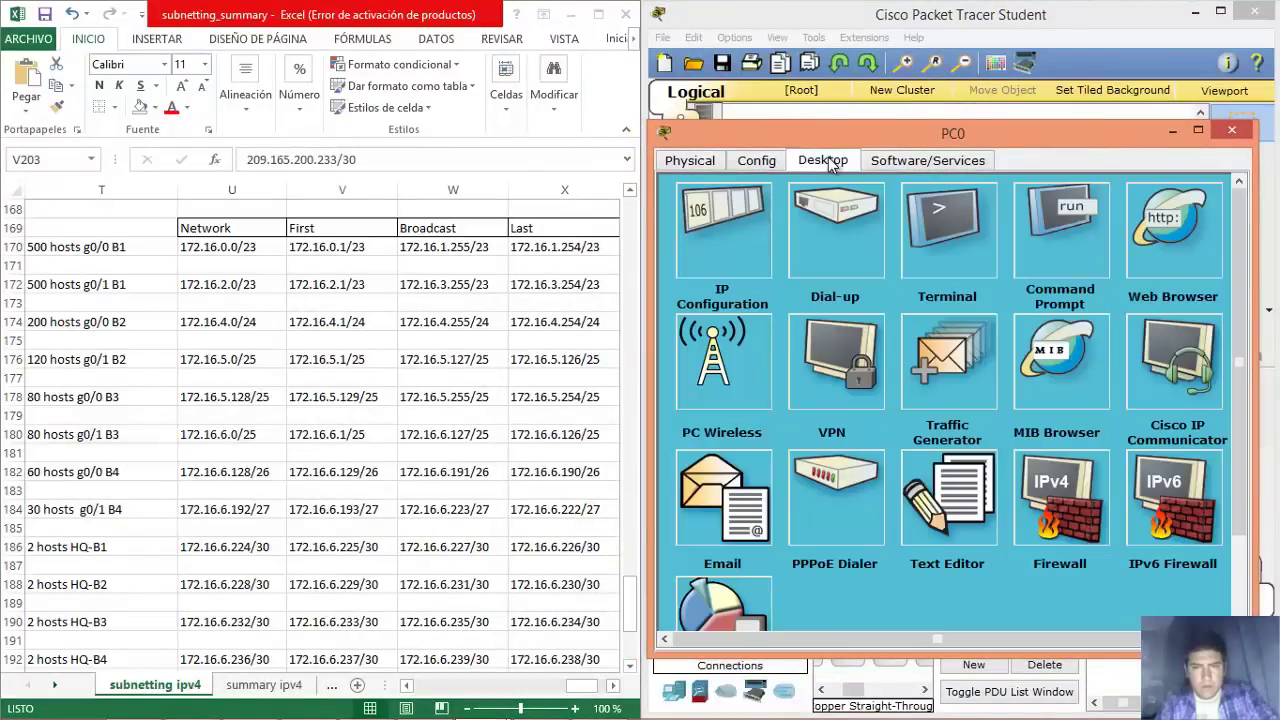
{"action": "left_click", "coordinate": [744, 220]}
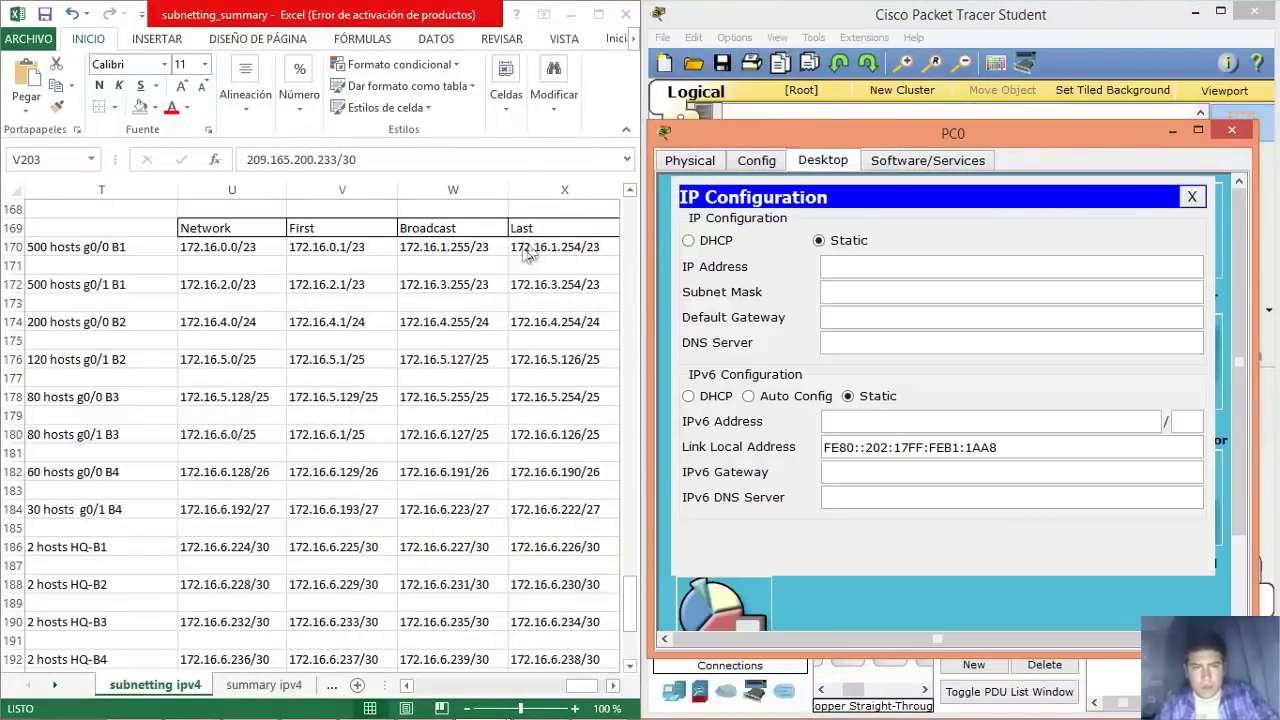
Set PC0's static IP address to 172.16.1.254, the last host of the B1 g0/0 subnet.
{"action": "left_click", "coordinate": [872, 264]}
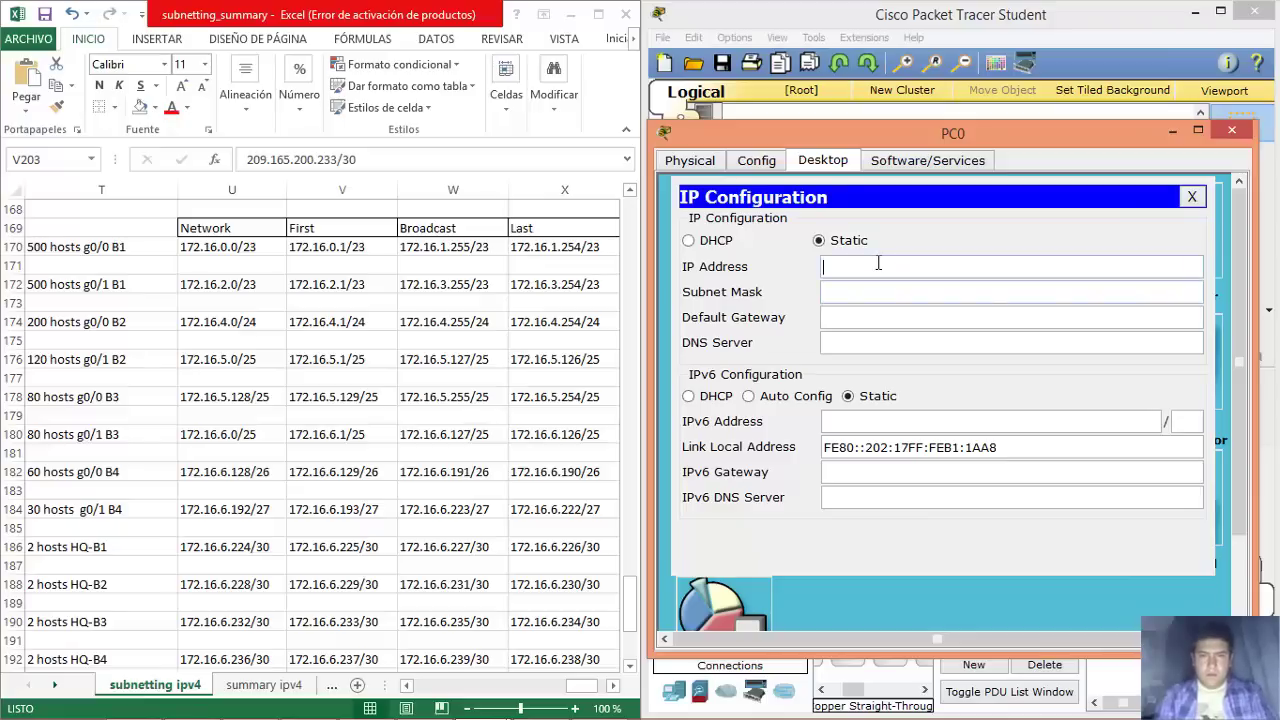
{"action": "type", "text": "172.16"}
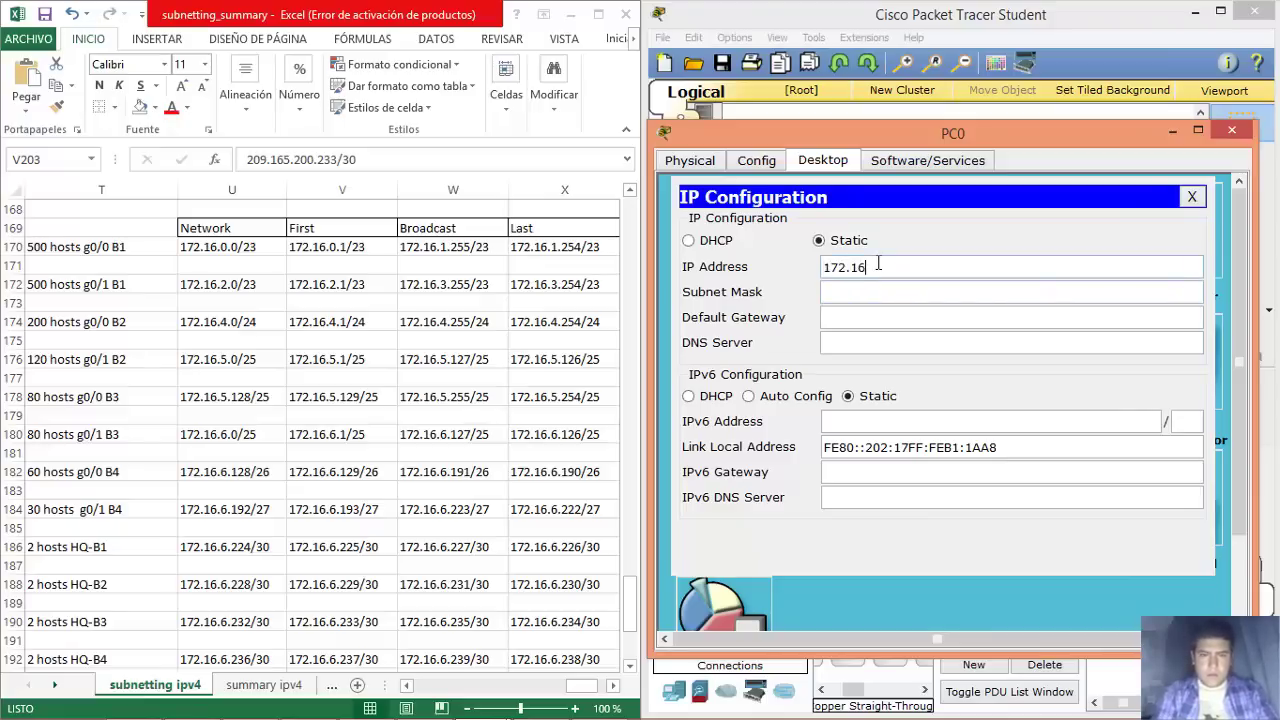
{"action": "type", "text": "."}
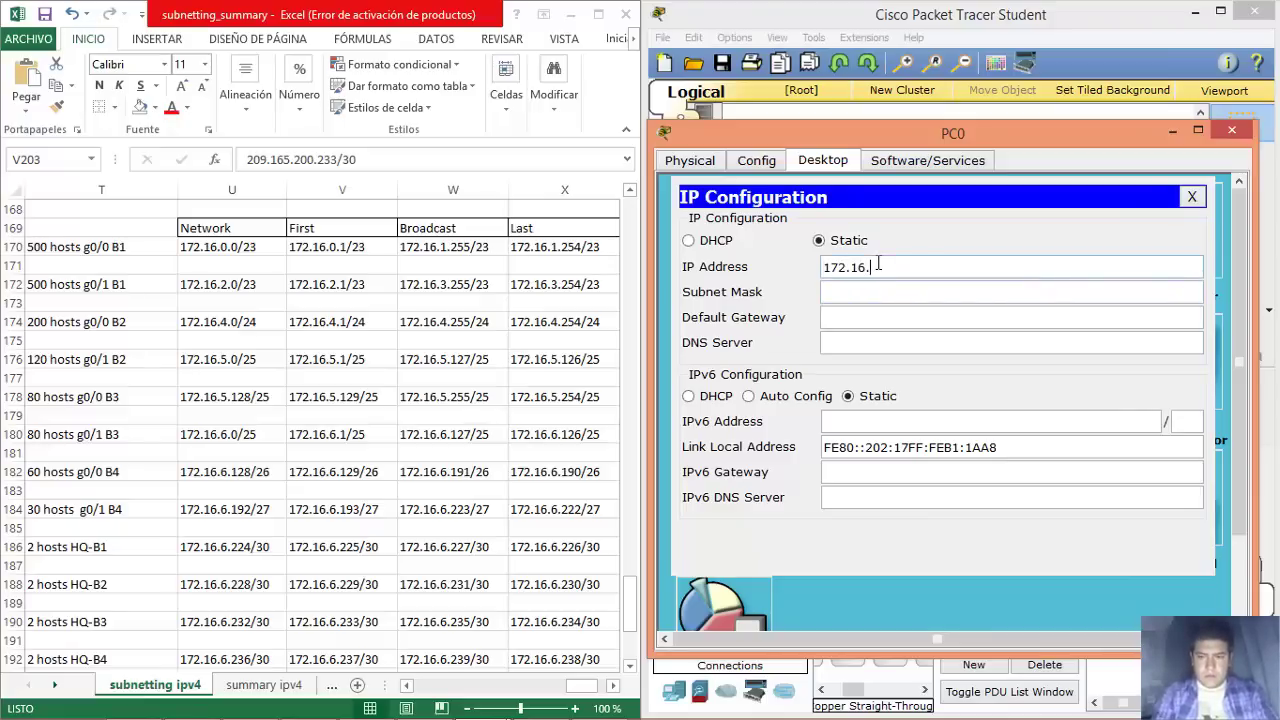
{"action": "key", "text": "ctrl+a"}
{"action": "key", "text": "Home"}
{"action": "key", "text": "Right"}
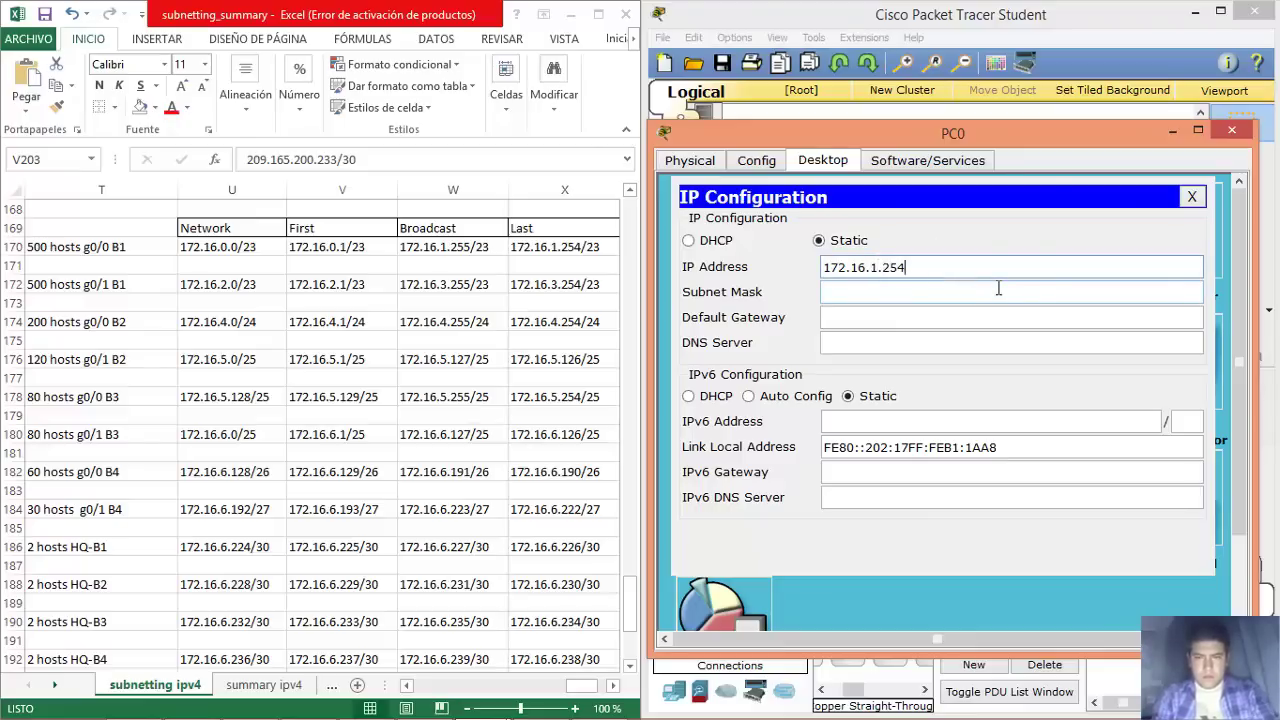
Set PC0's subnet mask to 255.255.254.0 and its default gateway to 172.16.0.1.
{"action": "key", "text": "Tab"}
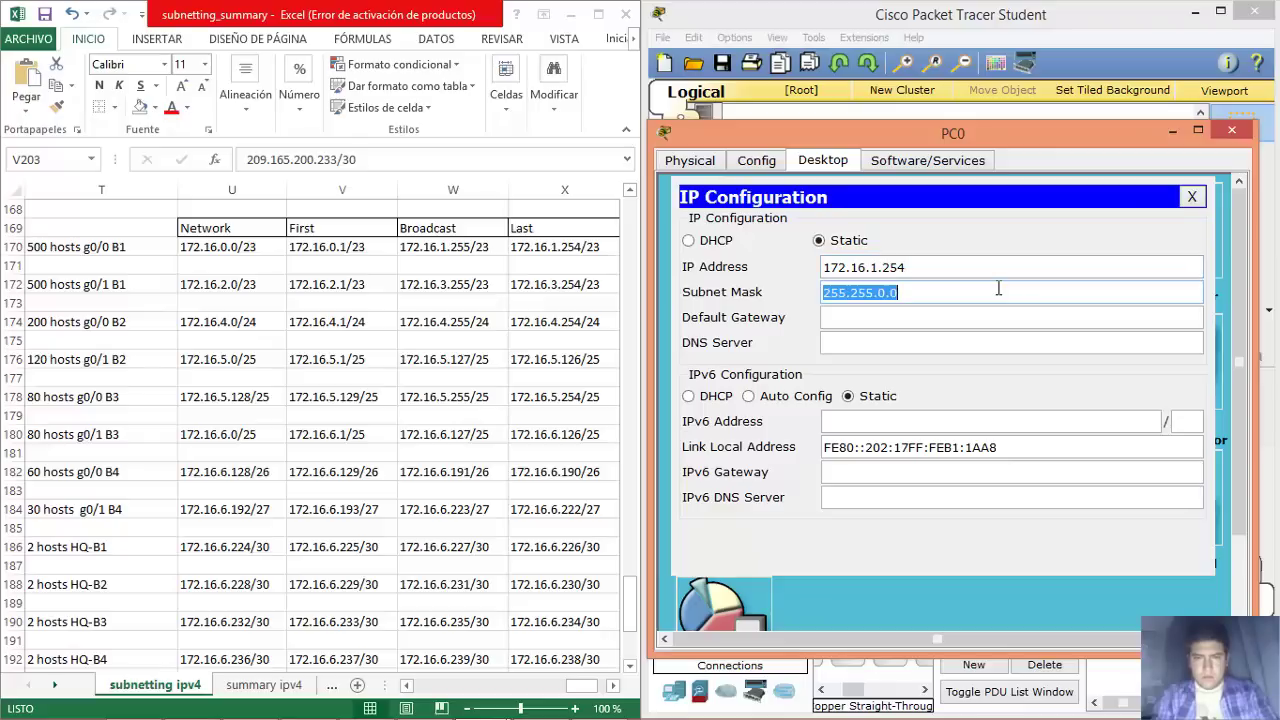
{"action": "left_click", "coordinate": [998, 289]}
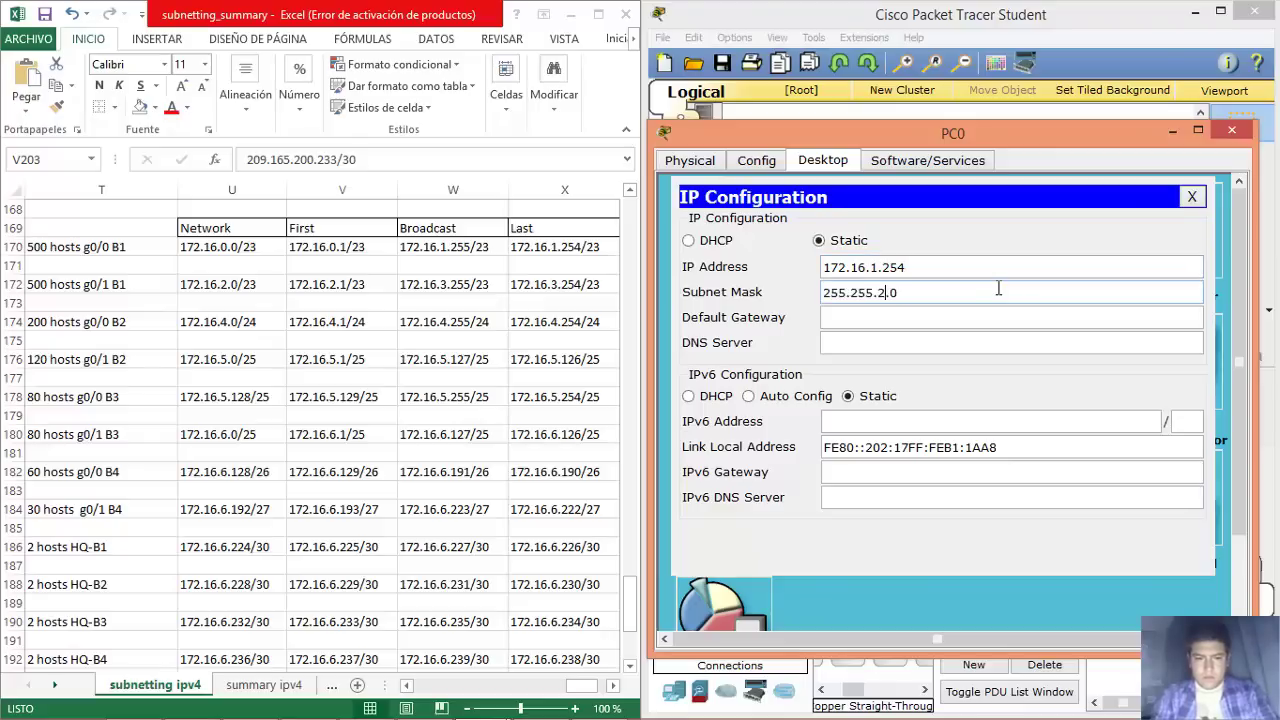
{"action": "key", "text": "Tab"}
{"action": "type", "text": "172.16."}
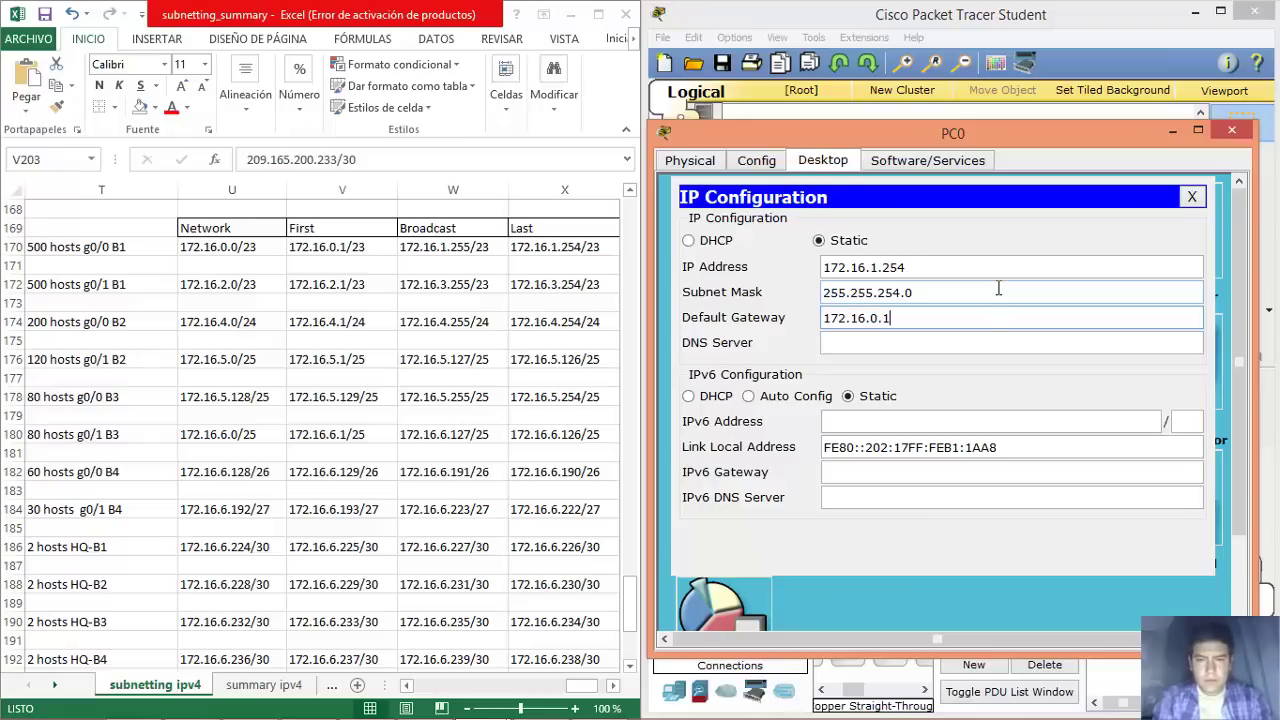
Set PC0's DNS server to 209.165.200.226, review its address settings and close its window.
{"action": "left_click", "coordinate": [963, 342]}
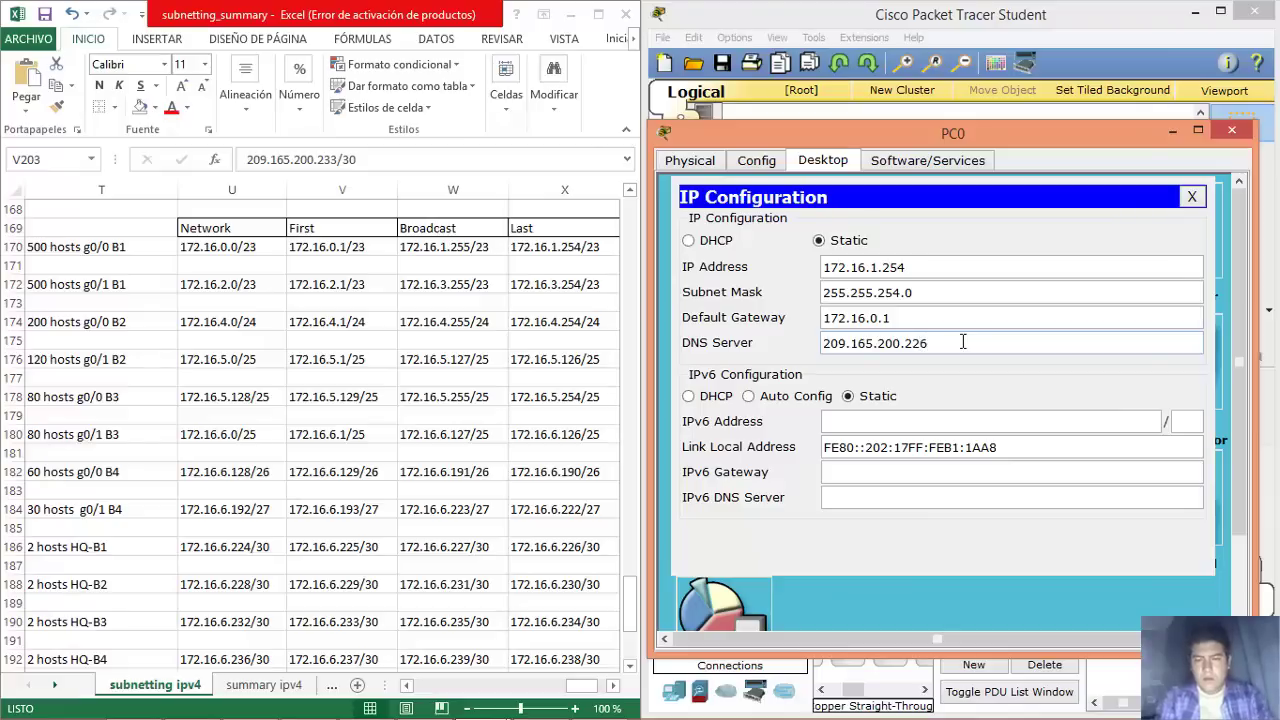
{"action": "left_click", "coordinate": [961, 322]}
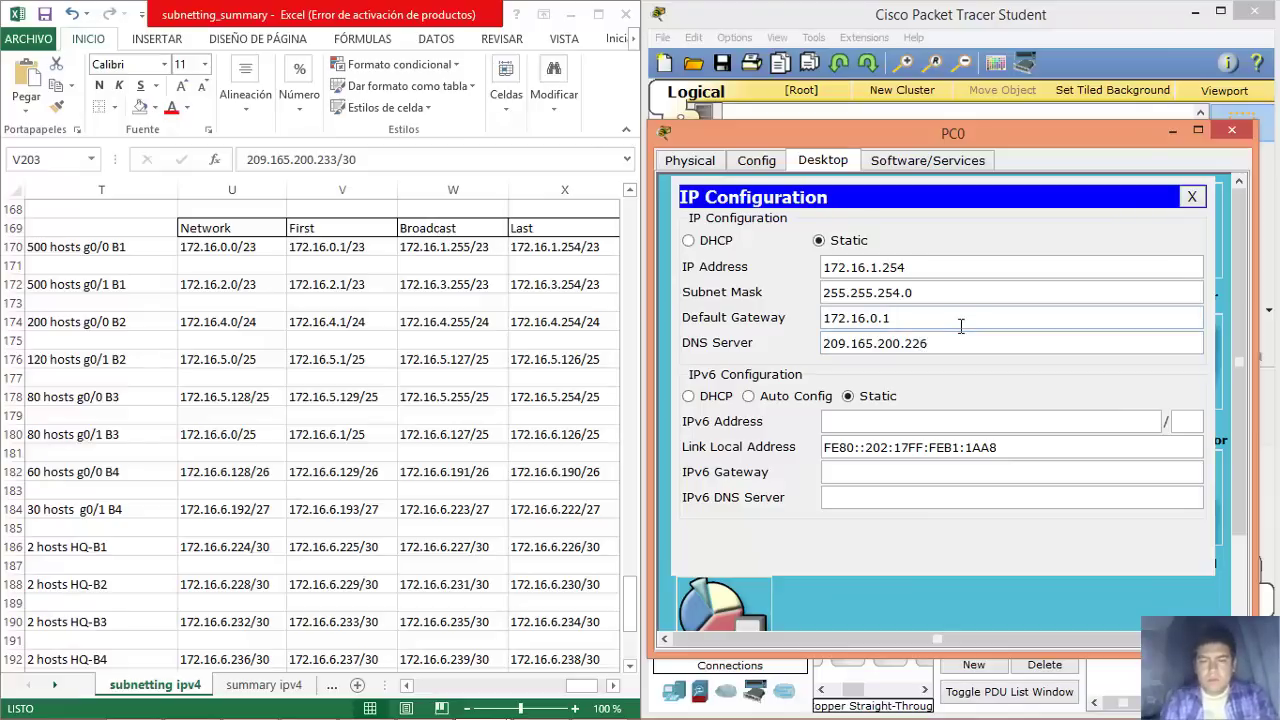
{"action": "left_click", "coordinate": [934, 267]}
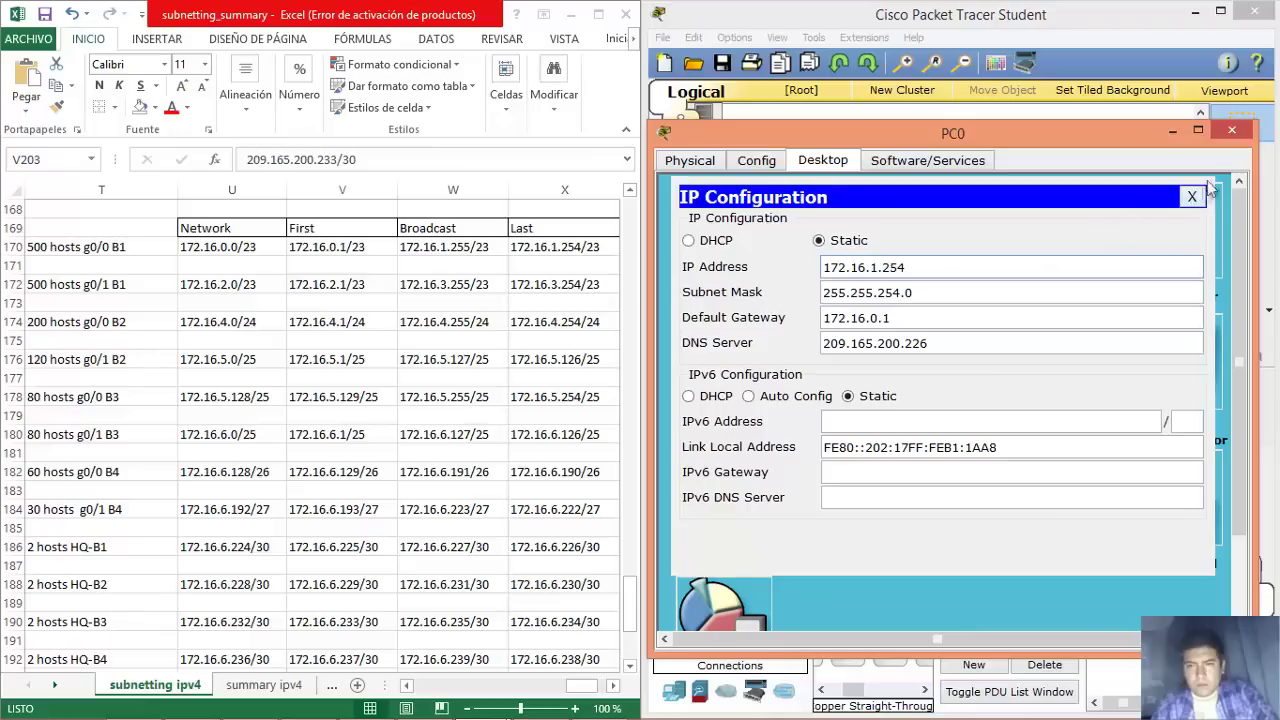
{"action": "left_click", "coordinate": [1231, 133]}
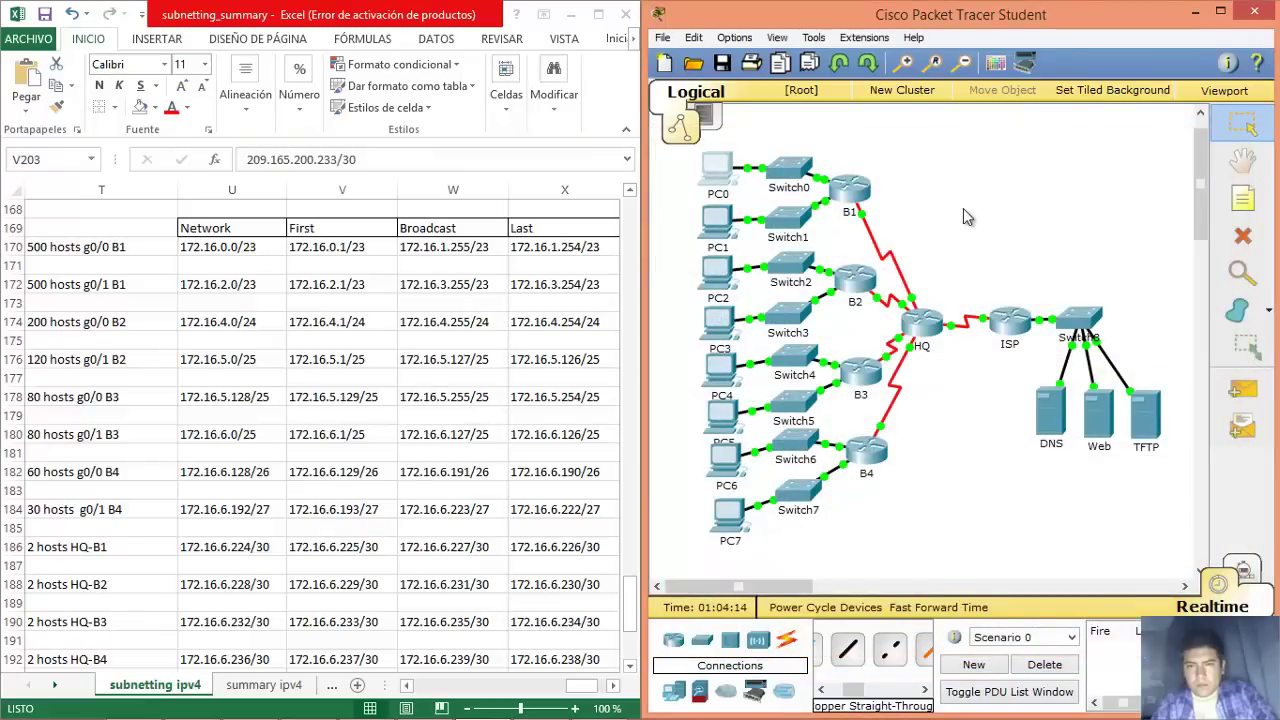